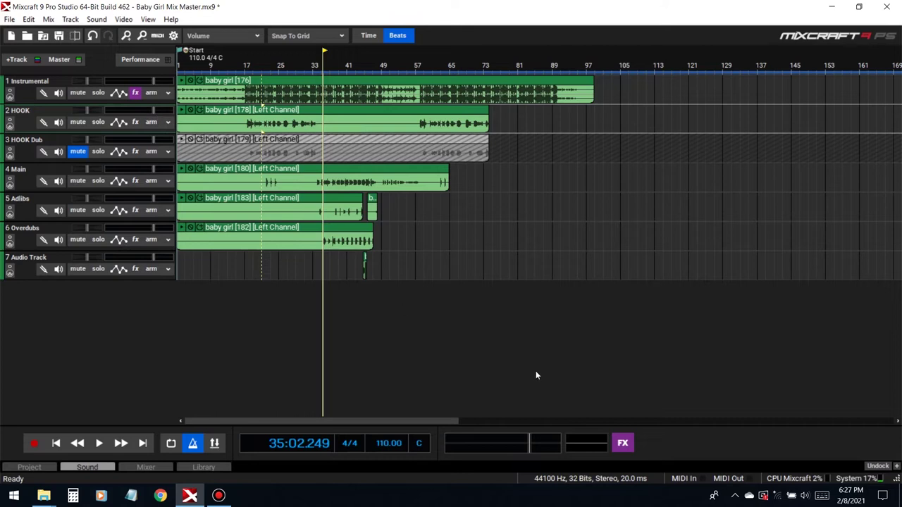
Step: Add the Auto-Key (VST3) effect to the master track and close the effect list
click(206, 288)
scroll(297, 251, up, 4)
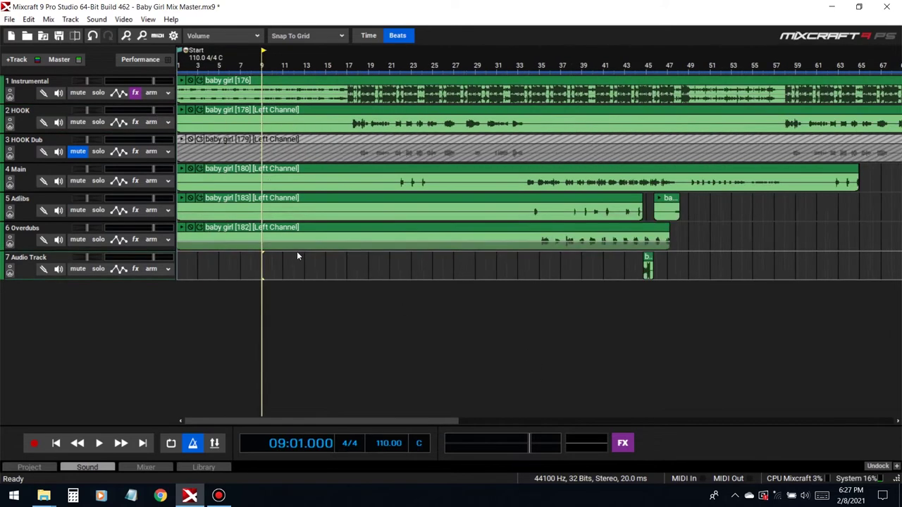
click(622, 443)
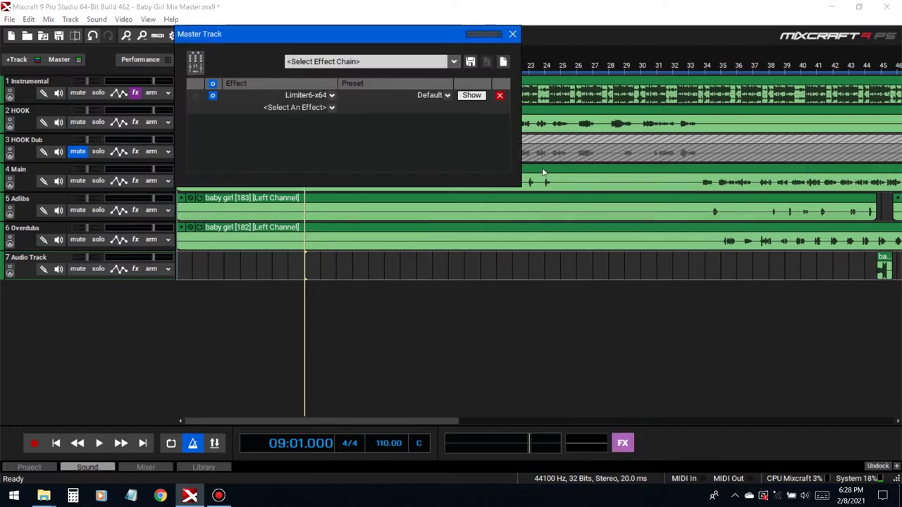
click(305, 107)
text(auto)
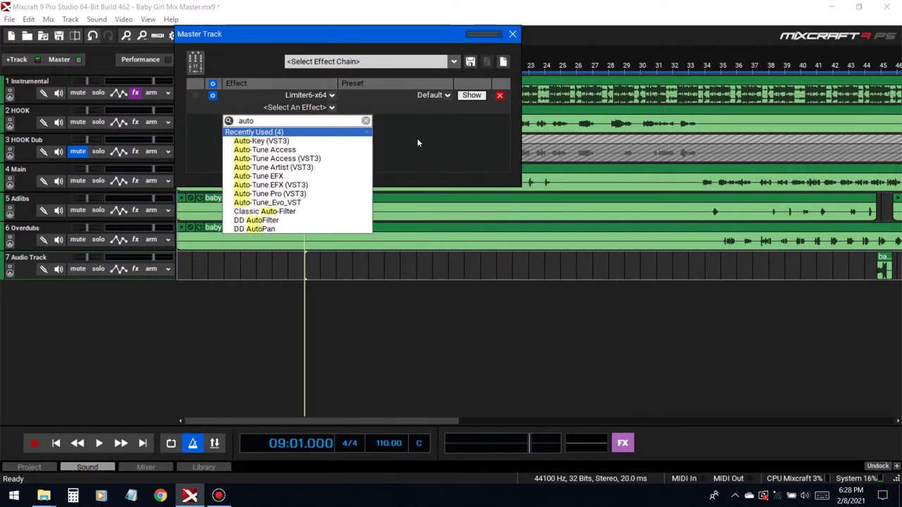
click(275, 142)
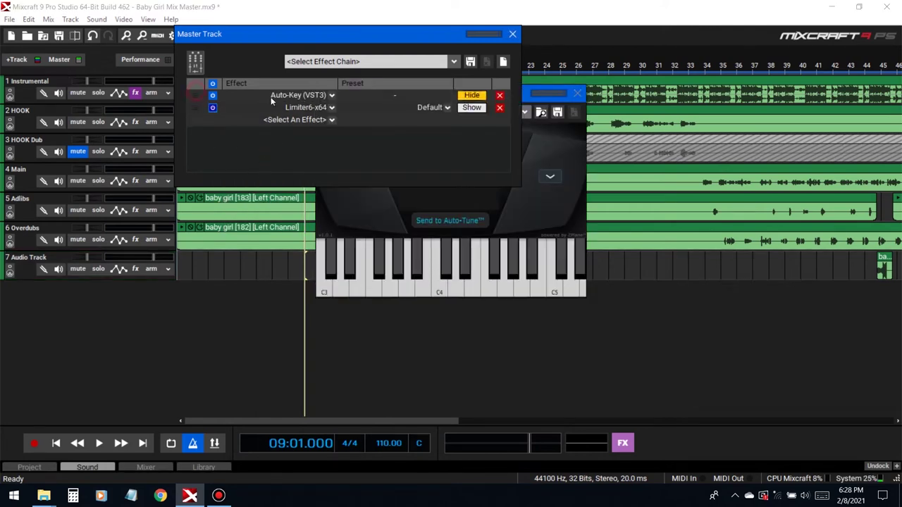
click(511, 34)
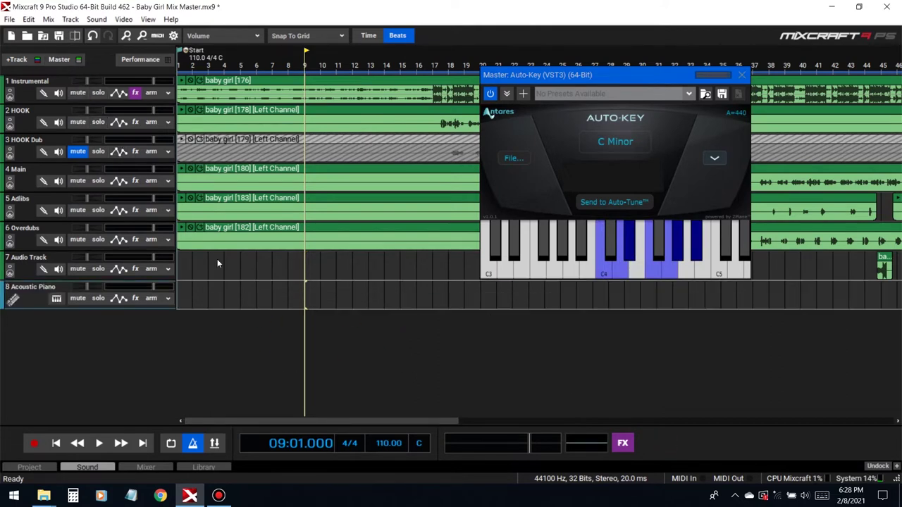
Step: Arm the Acoustic Piano track and arrange the Musical Typing and Auto-Key windows side by side
click(149, 299)
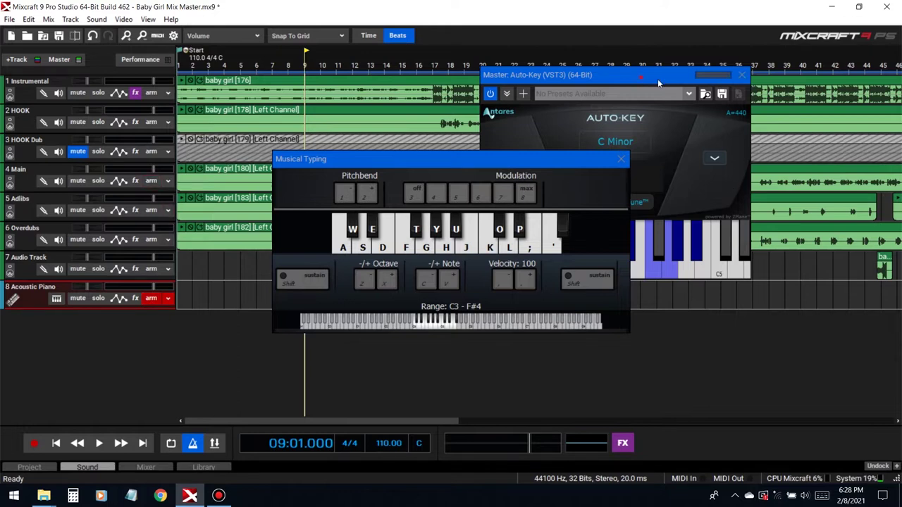
drag(641, 77, 759, 90)
drag(512, 160, 463, 183)
Step: Play the song from bar 11 with only Instrumental and Acoustic Piano soloed, testing the C note against the beat
click(336, 65)
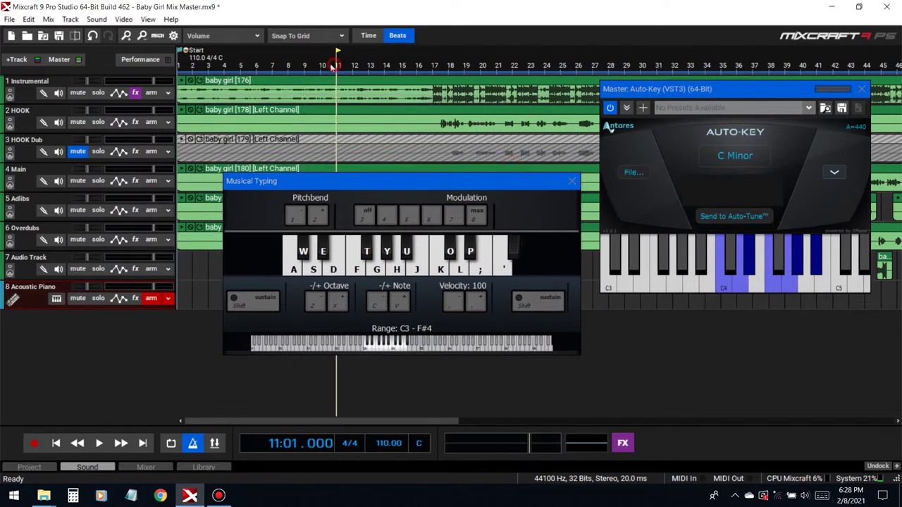
key(space)
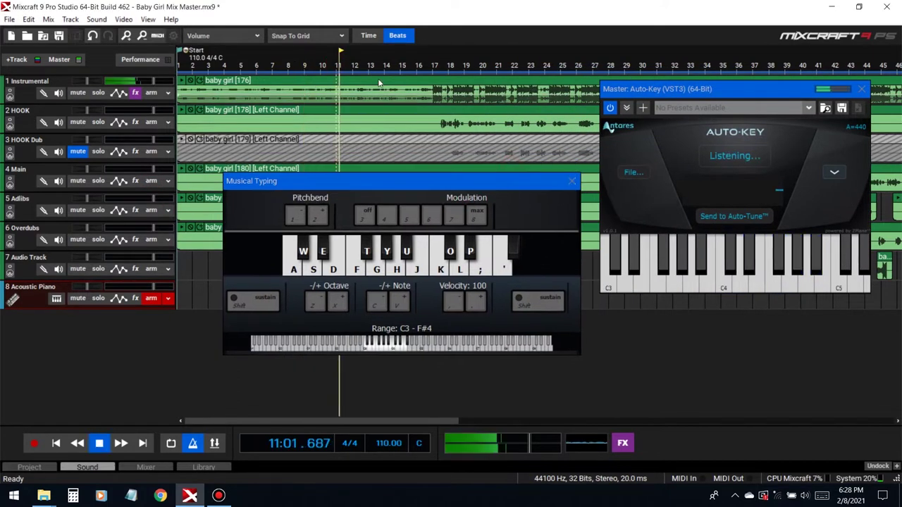
click(99, 93)
click(97, 298)
key(a)
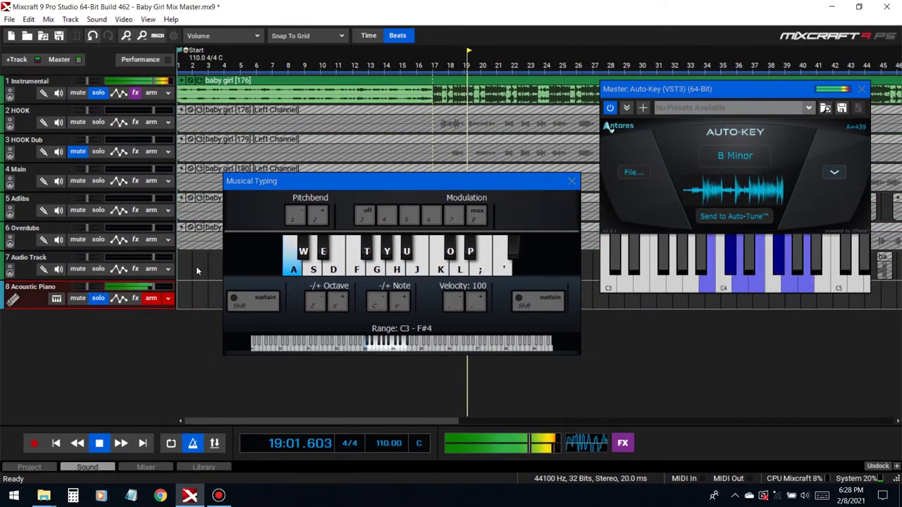
key(a)
key(space)
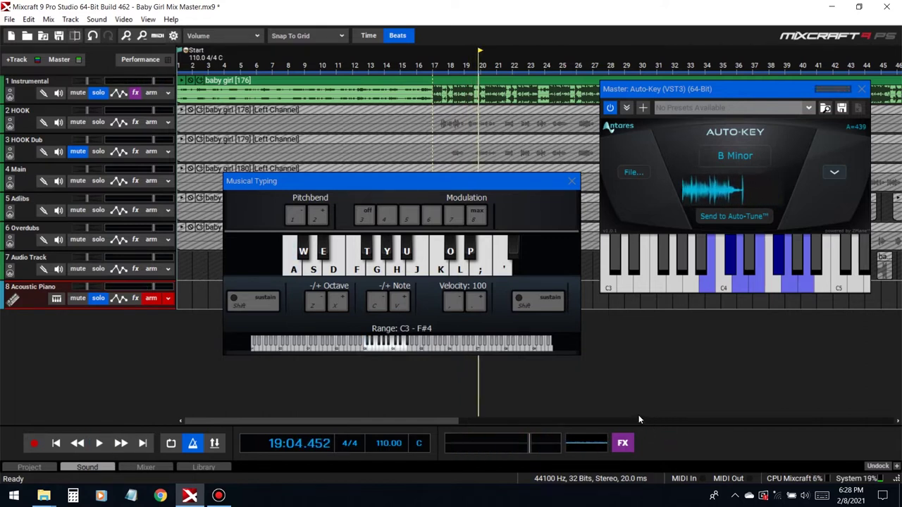
Step: Play the instrumental from bar 17 while trying individual piano notes to check the key that Auto-Key detects
click(433, 56)
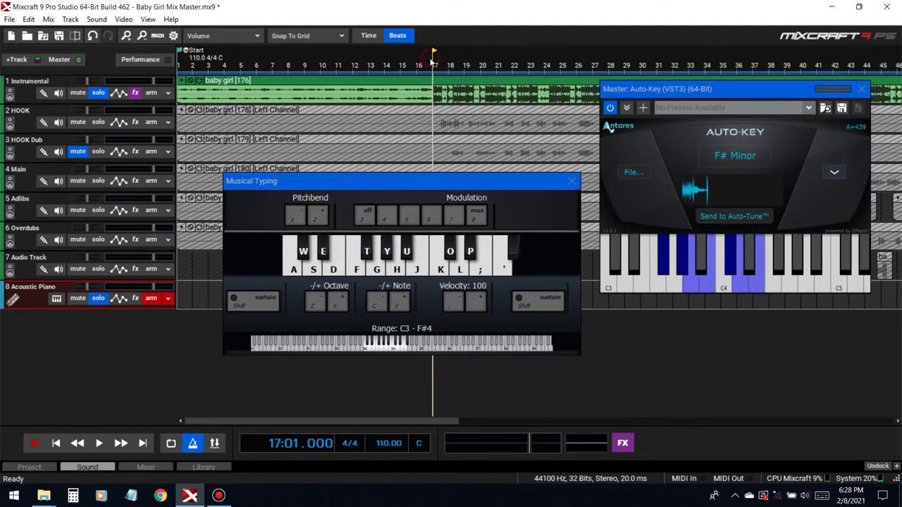
key(space)
key(w)
key(w)
key(e)
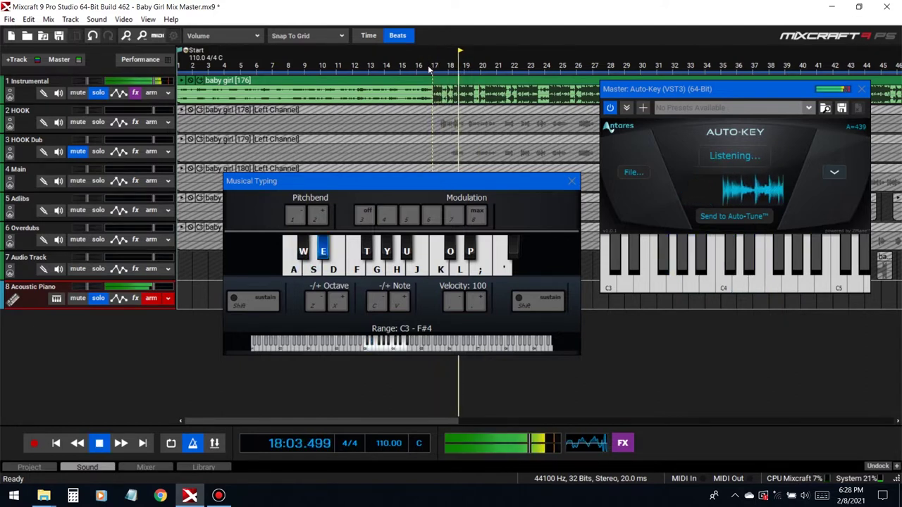
key(d)
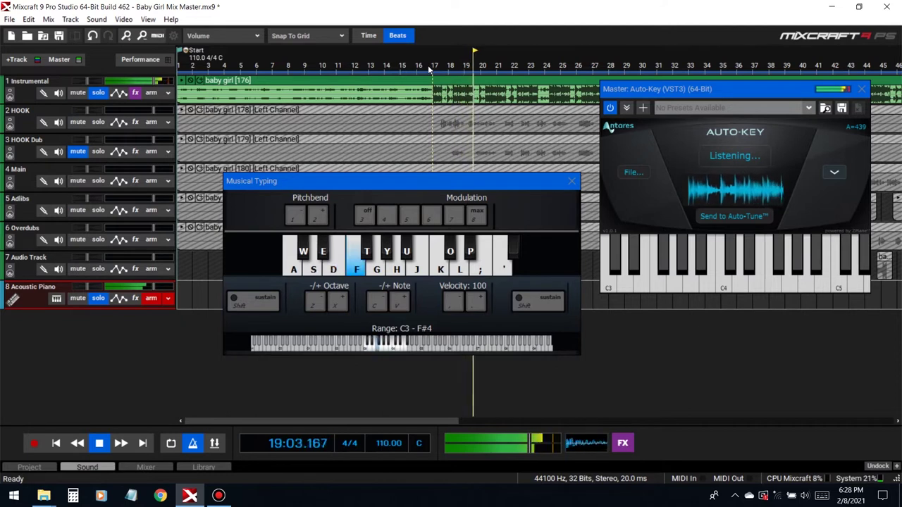
key(f)
key(t)
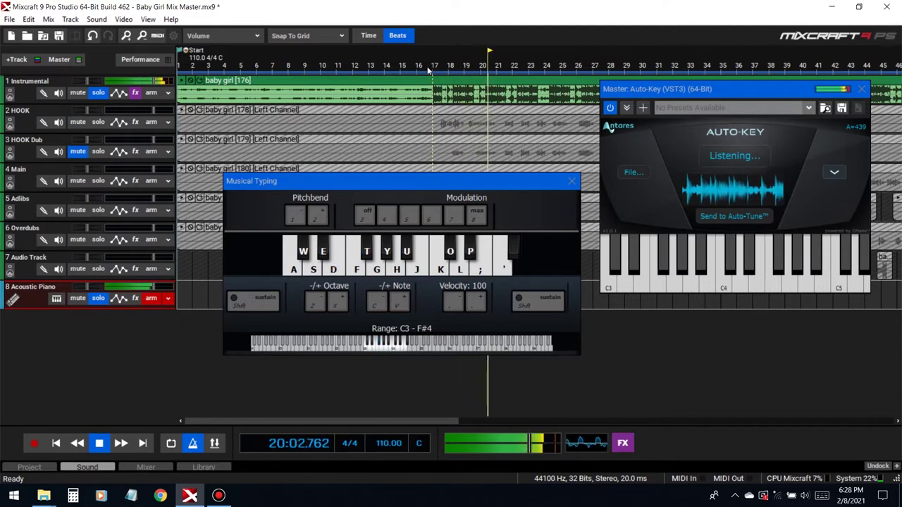
key(t)
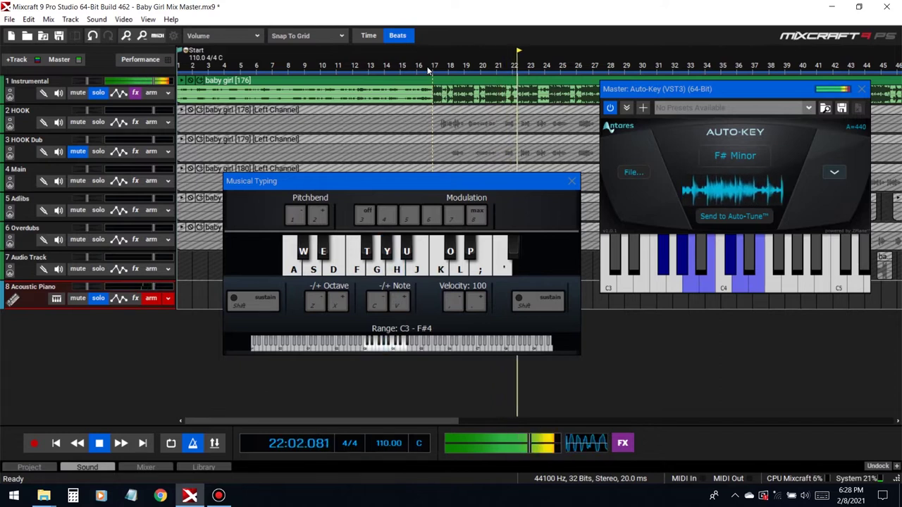
key(j)
key(o)
key(l)
key(w)
key(e)
key(e)
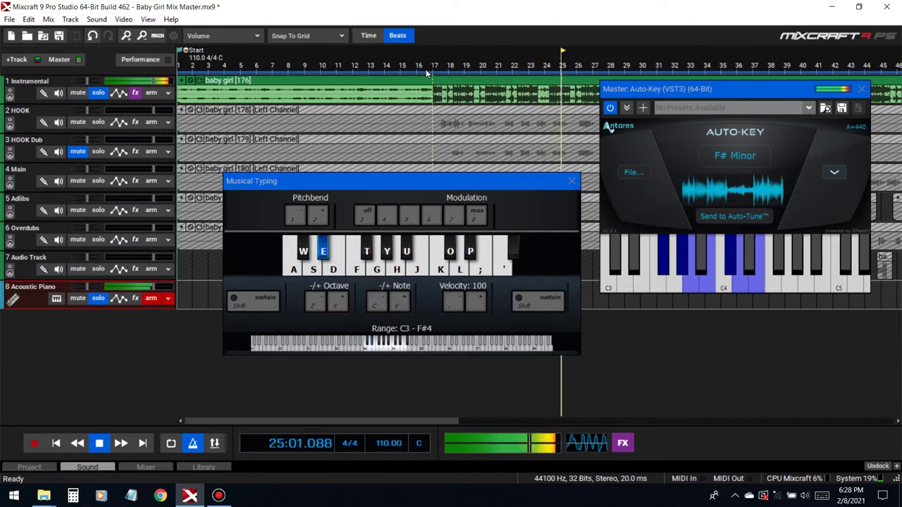
key(d)
key(t)
key(y)
key(h)
key(j)
key(space)
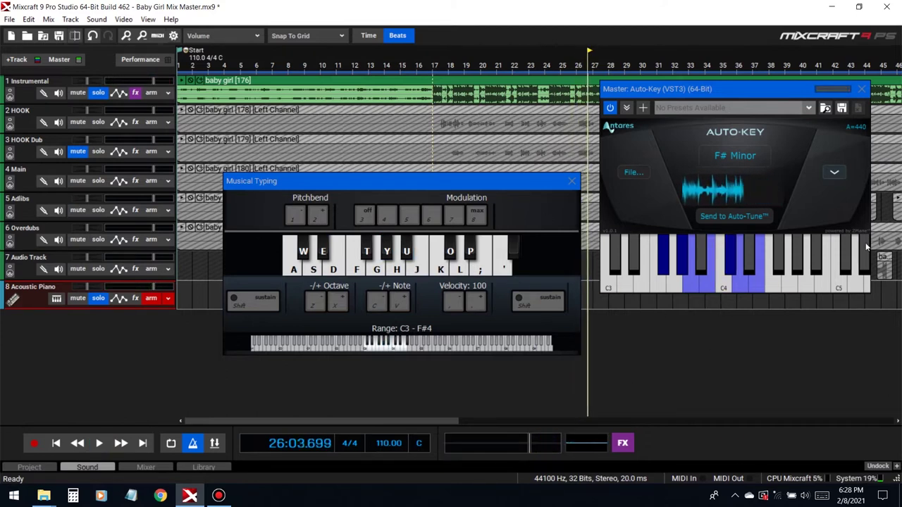
Step: Play a few scale notes on the piano with the song stopped to check the key by ear
click(559, 210)
key(w)
key(d)
key(h)
key(j)
key(j)
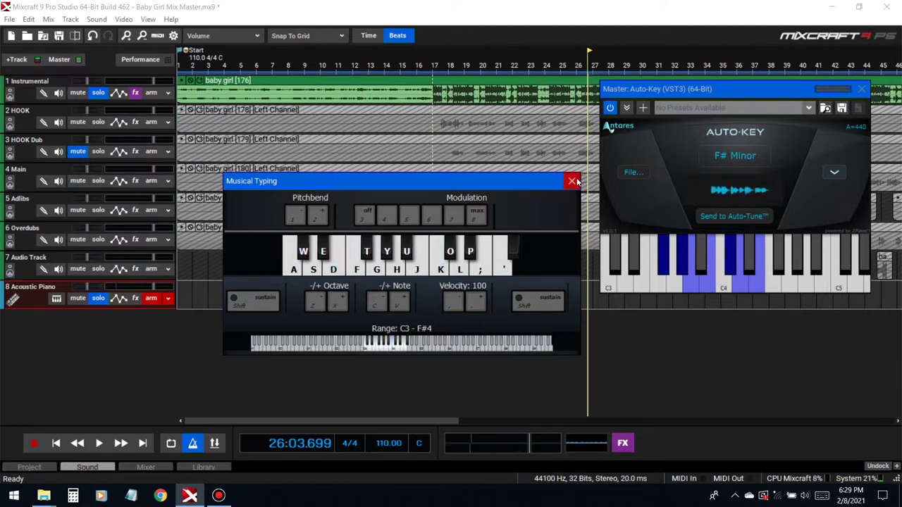
Step: Close the Musical Typing and Auto-Key windows and remove the Acoustic Piano track
click(572, 182)
click(861, 89)
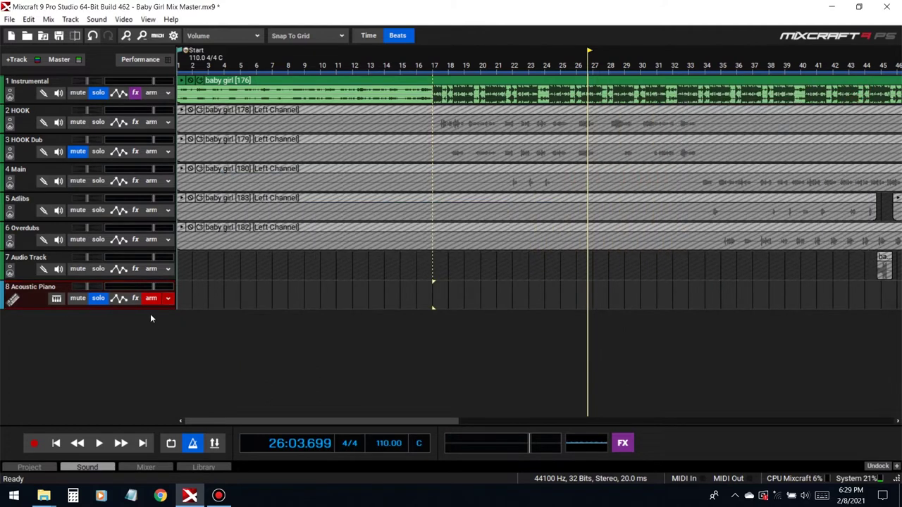
click(95, 298)
click(28, 300)
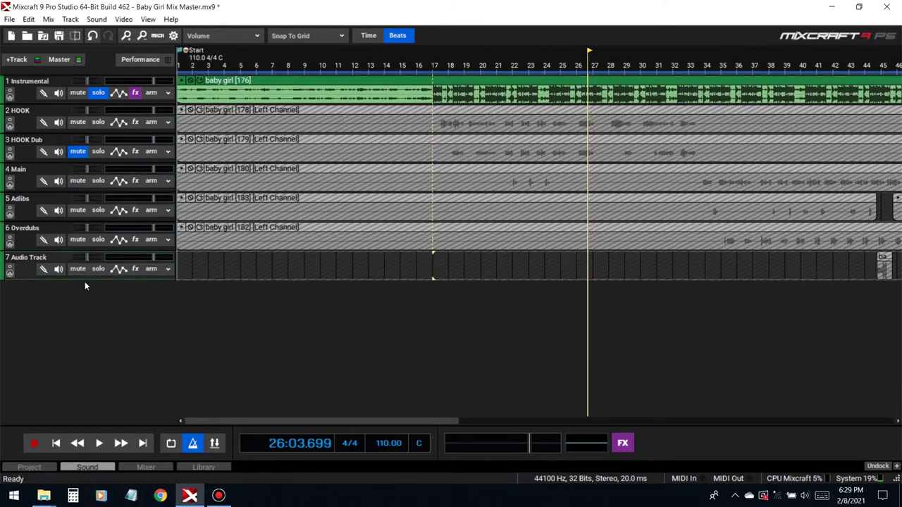
Step: Take the Instrumental track out of solo and play the mix from bar 17
click(98, 92)
click(441, 73)
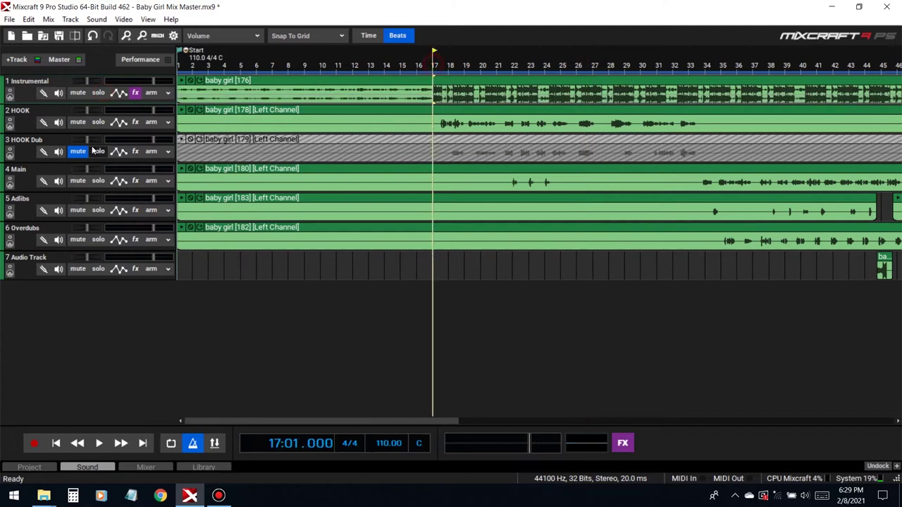
key(space)
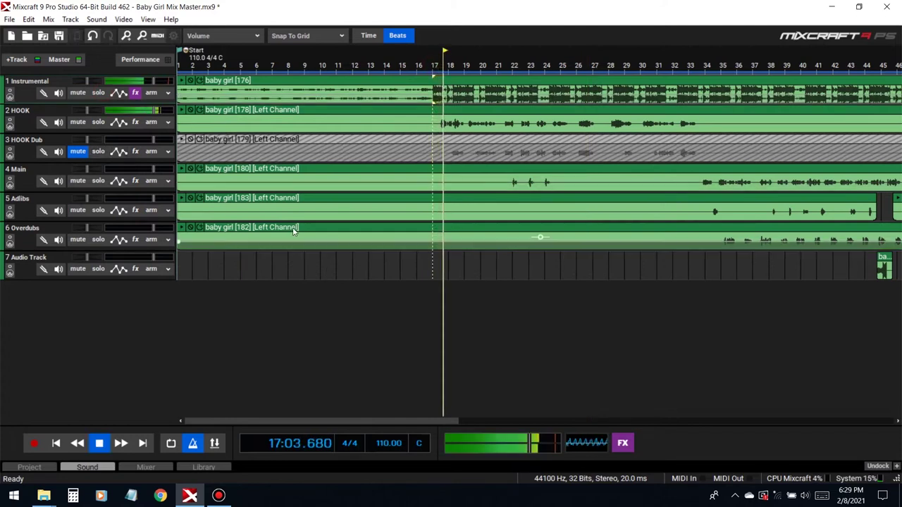
Step: Try to add Auto-Tune Pro (VST3) to the HOOK track's effect list
click(136, 122)
text(aut)
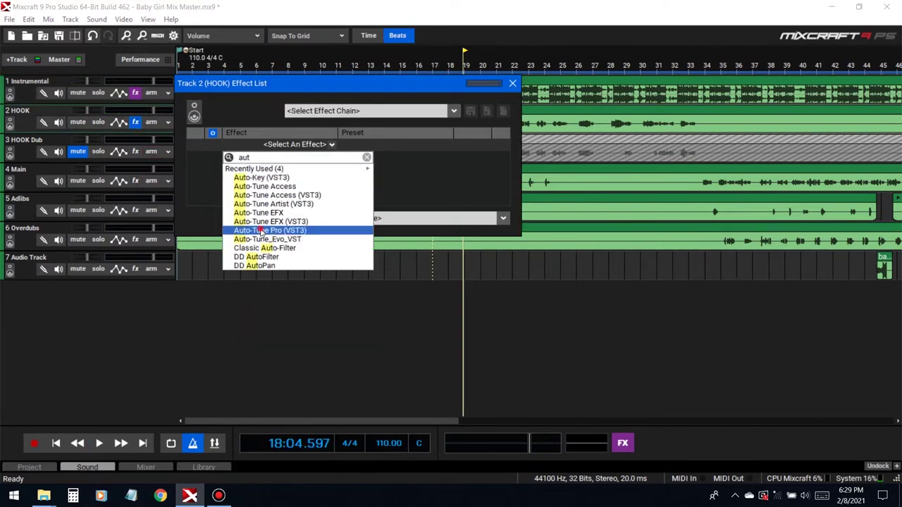
click(261, 231)
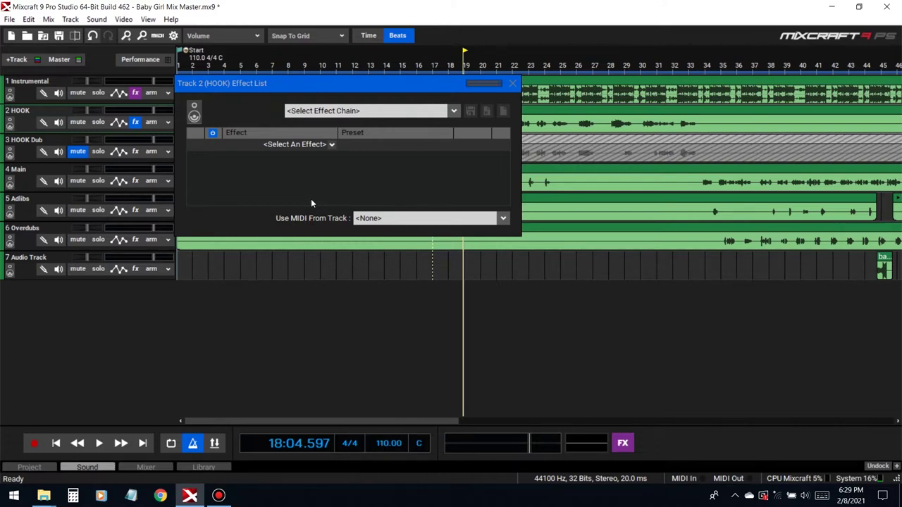
click(269, 144)
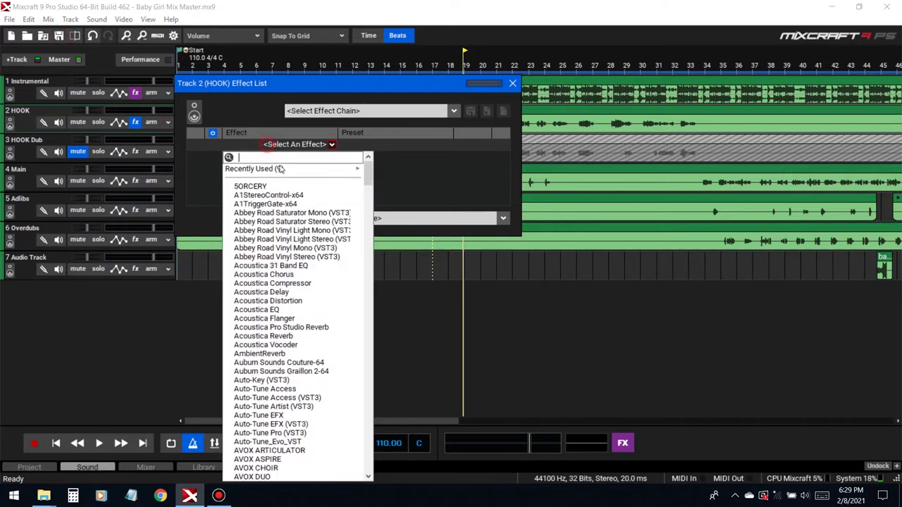
click(280, 434)
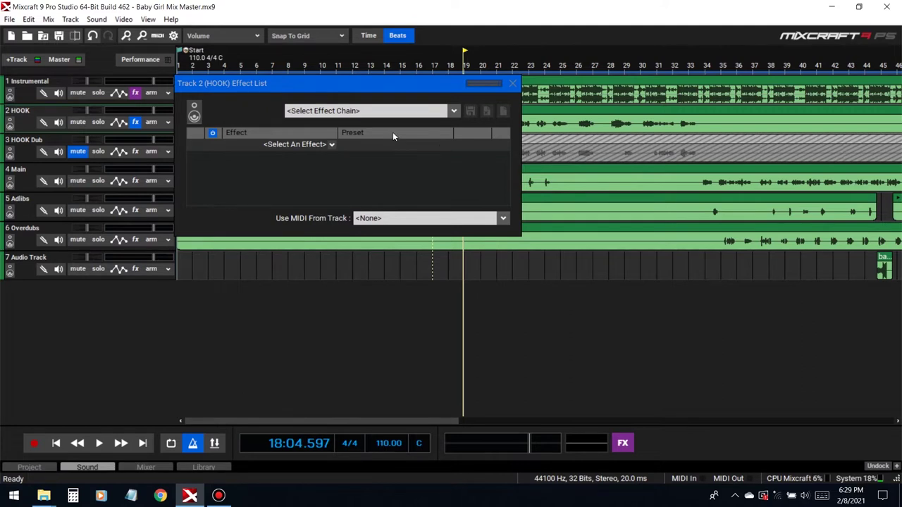
Step: Add Auto-Tune Artist (VST3) to the HOOK track, move its window clear and close the effect list
click(296, 143)
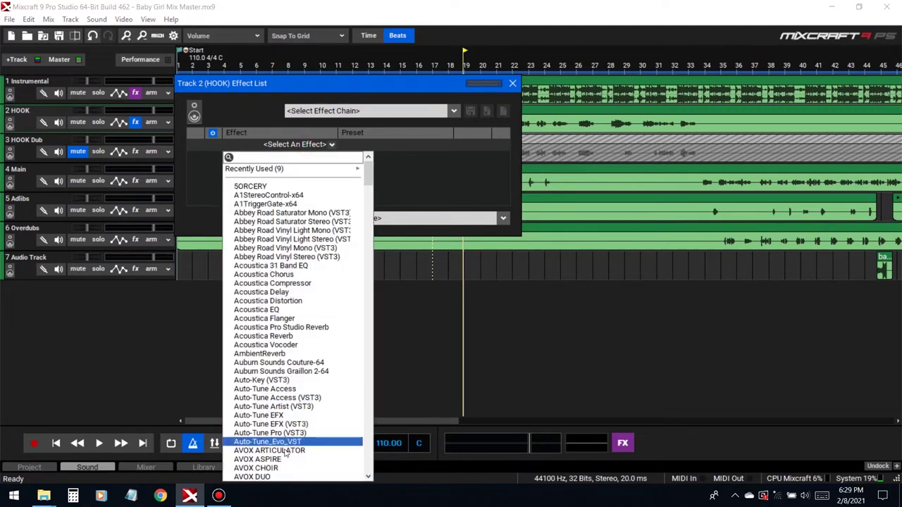
scroll(295, 380, down, 1)
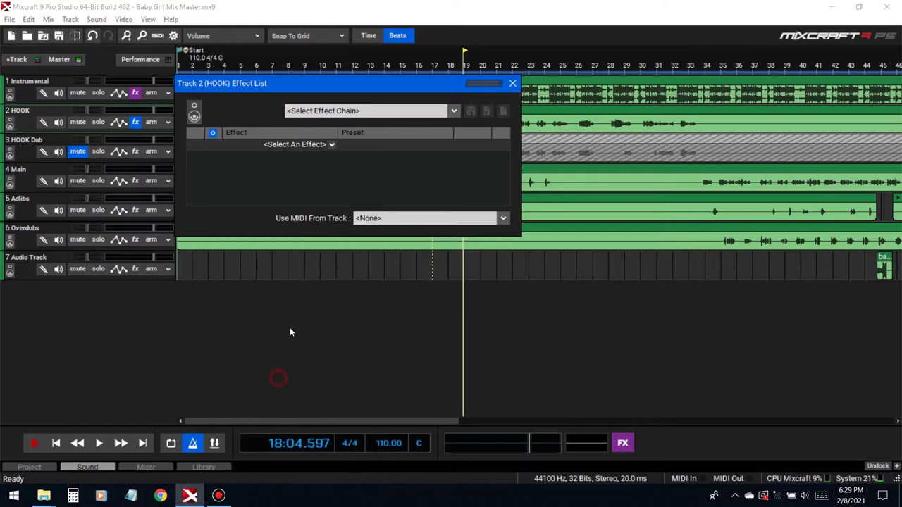
click(279, 378)
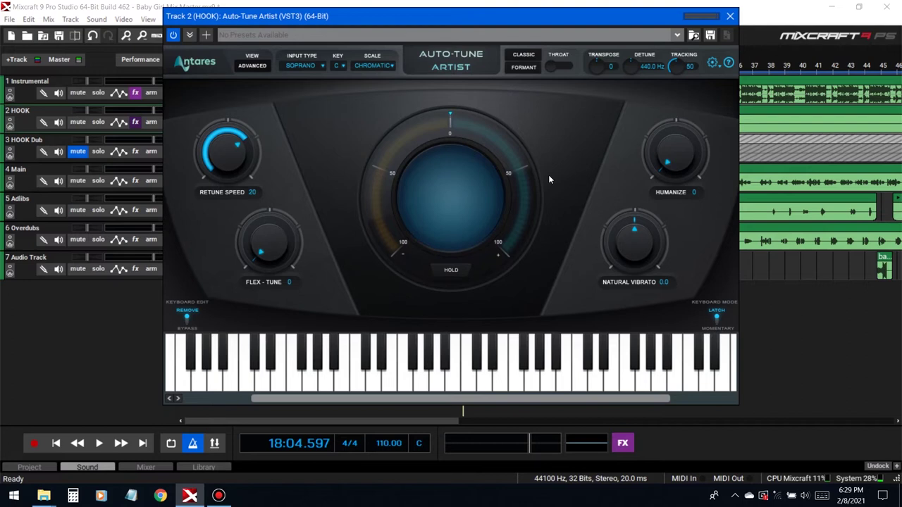
drag(545, 20, 579, 156)
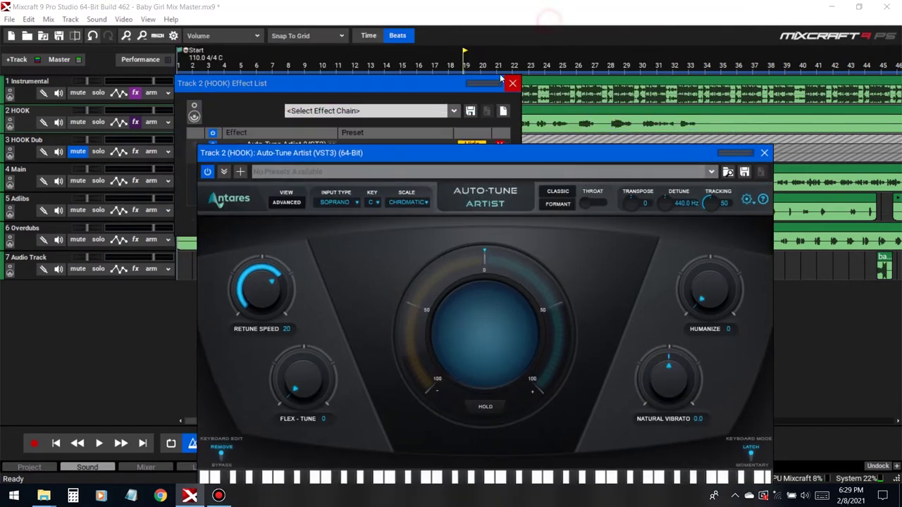
click(501, 78)
Step: Set Auto-Tune Artist's key to F#, its scale to Minor and its input type to Low Male
click(371, 203)
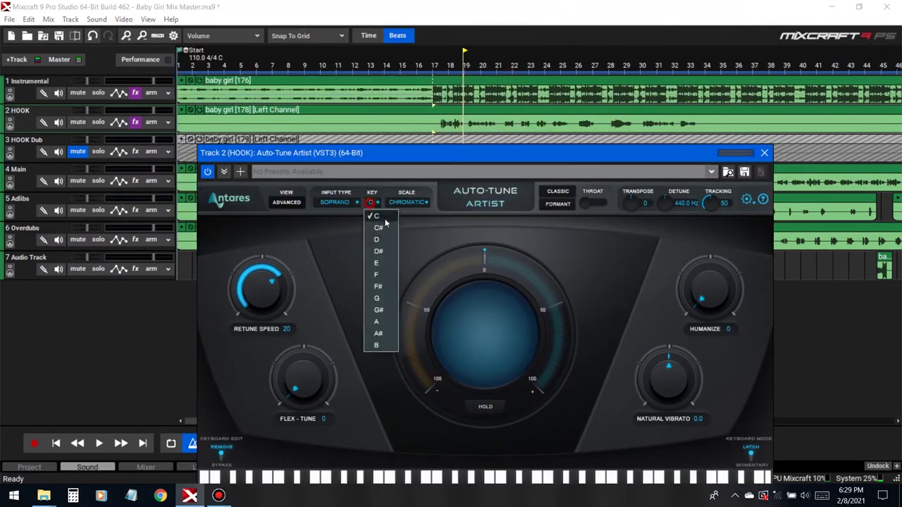
click(386, 285)
click(408, 202)
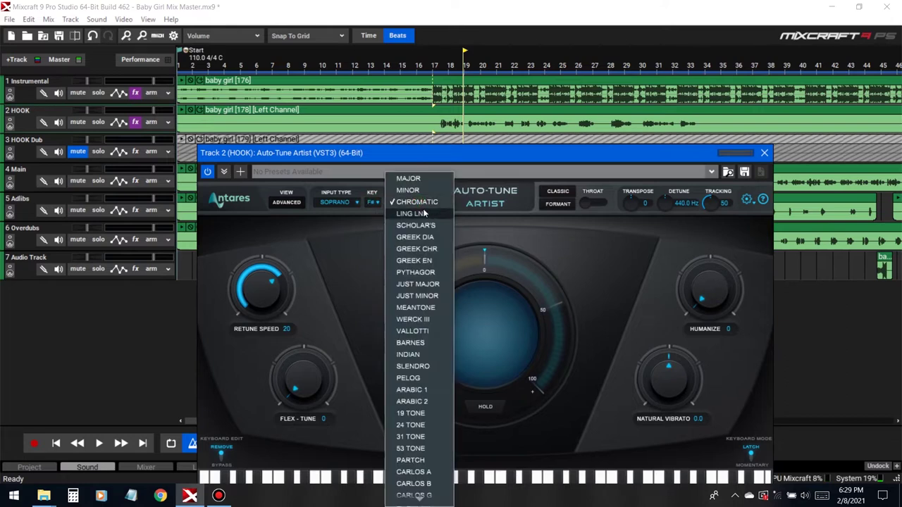
click(414, 190)
click(341, 204)
click(357, 240)
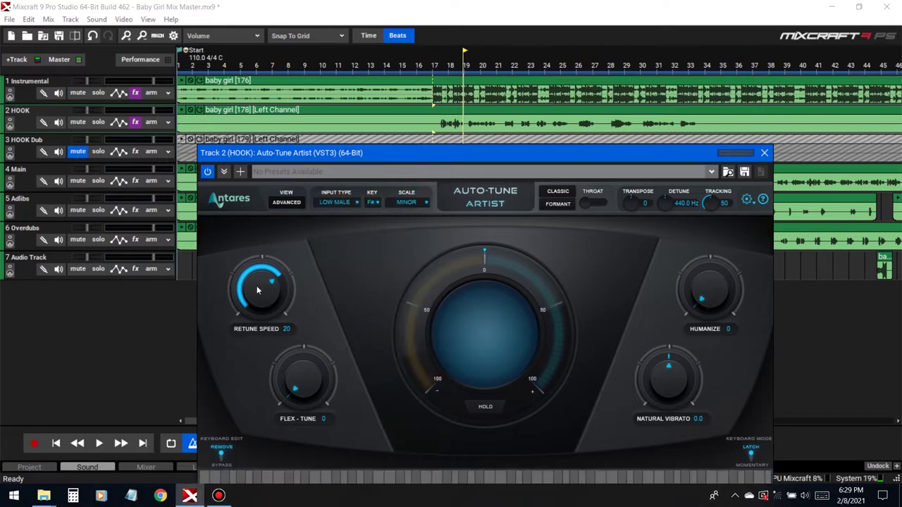
Step: Set Auto-Tune Artist's Humanize to 55 and return the playhead to bar 17
drag(720, 287, 719, 223)
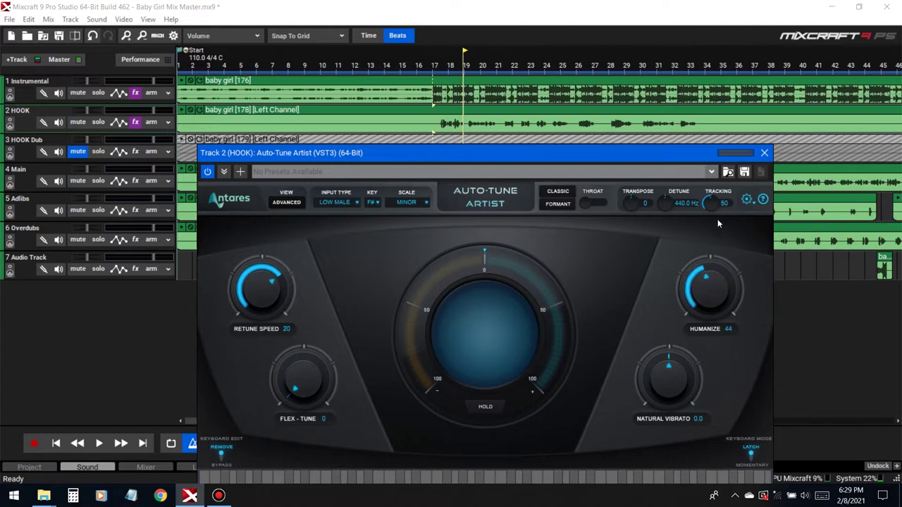
drag(715, 310, 713, 291)
click(434, 66)
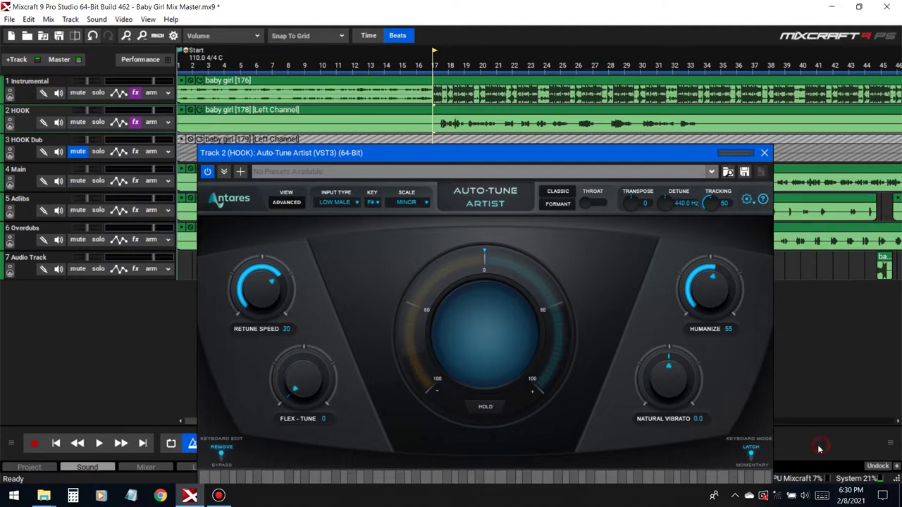
Step: Play the song from bar 17, set Auto-Tune Artist's Retune Speed to 16 and move its window clear of the master effects control
key(space)
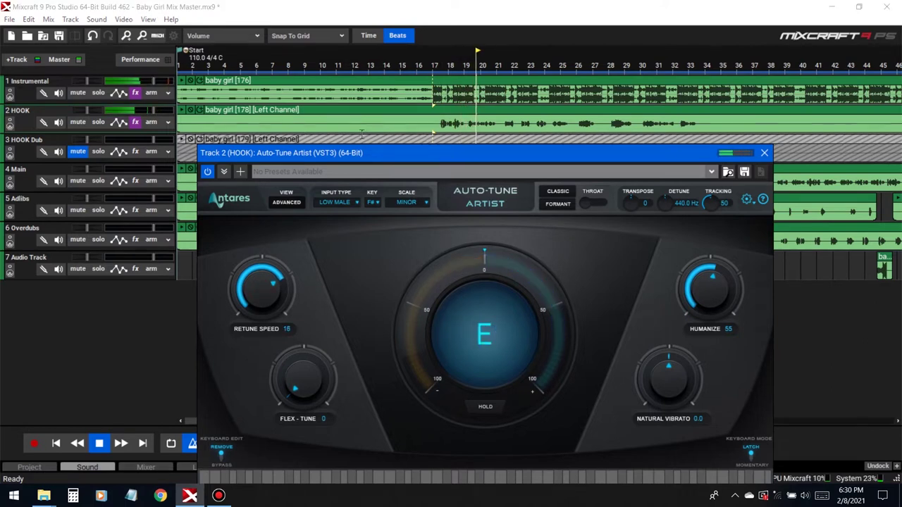
drag(362, 152, 282, 94)
drag(540, 94, 451, 78)
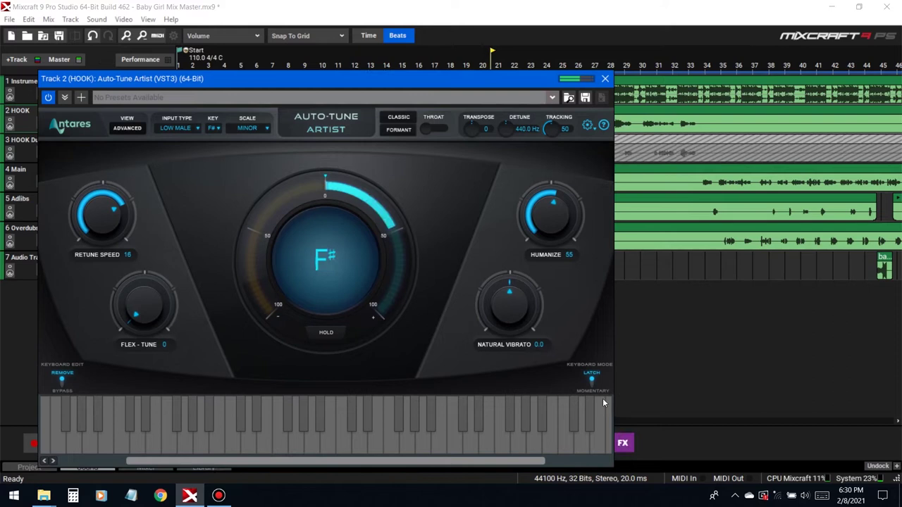
Step: Remove Auto-Key (VST3) from the master track's effects and close the master effect list
click(623, 442)
click(472, 95)
click(620, 47)
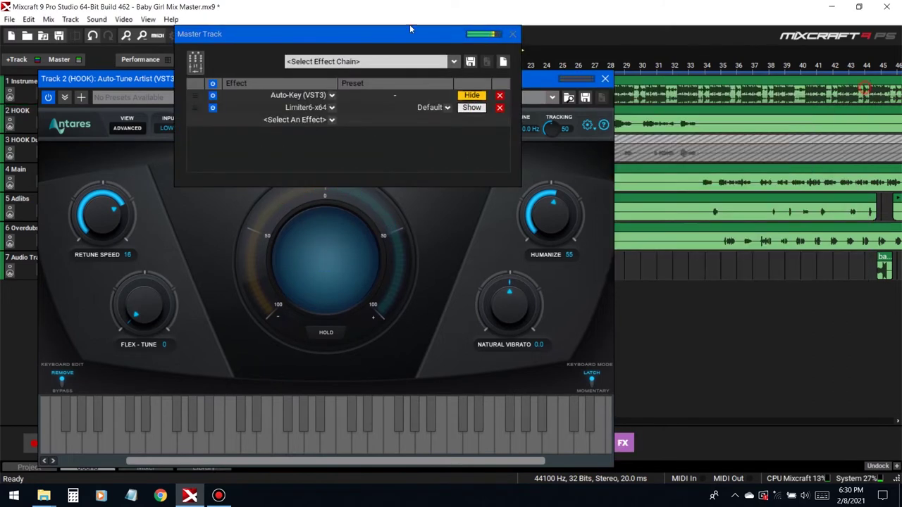
click(500, 95)
click(512, 34)
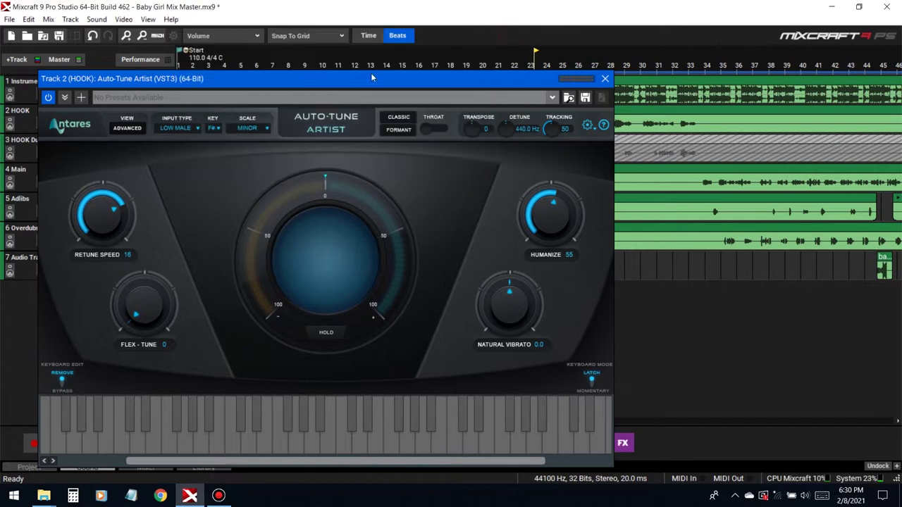
Step: Set Auto-Tune Artist's Flex-Tune to 1 and Natural Vibrato to 3.4 during playback, then stop and close the plugin window
drag(371, 78, 509, 102)
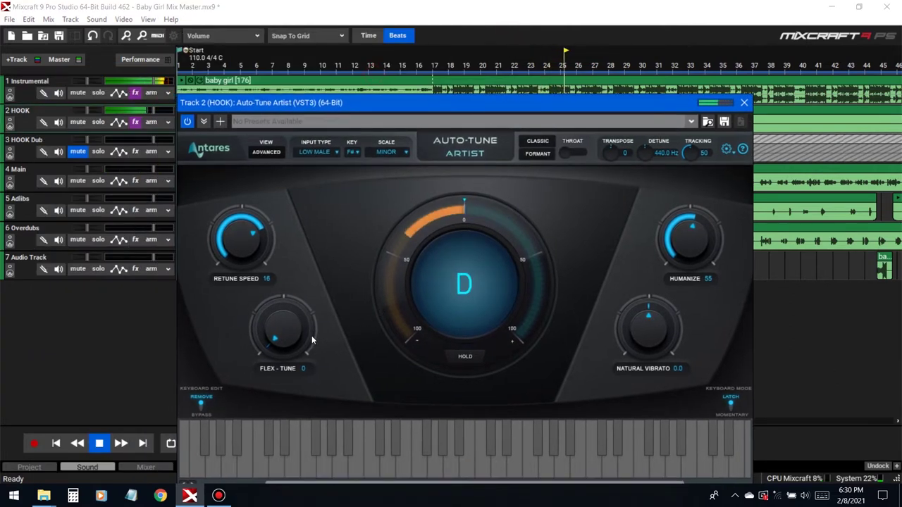
drag(289, 331, 289, 328)
drag(633, 337, 622, 305)
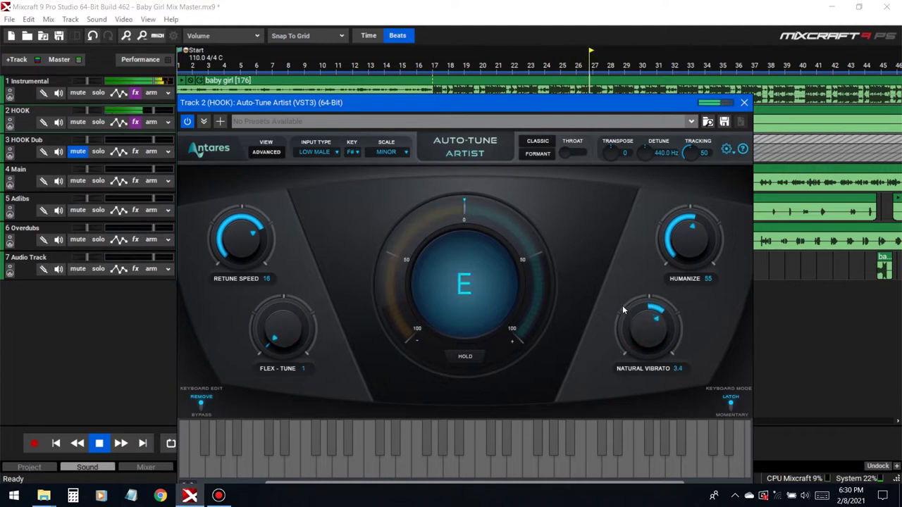
click(810, 441)
key(space)
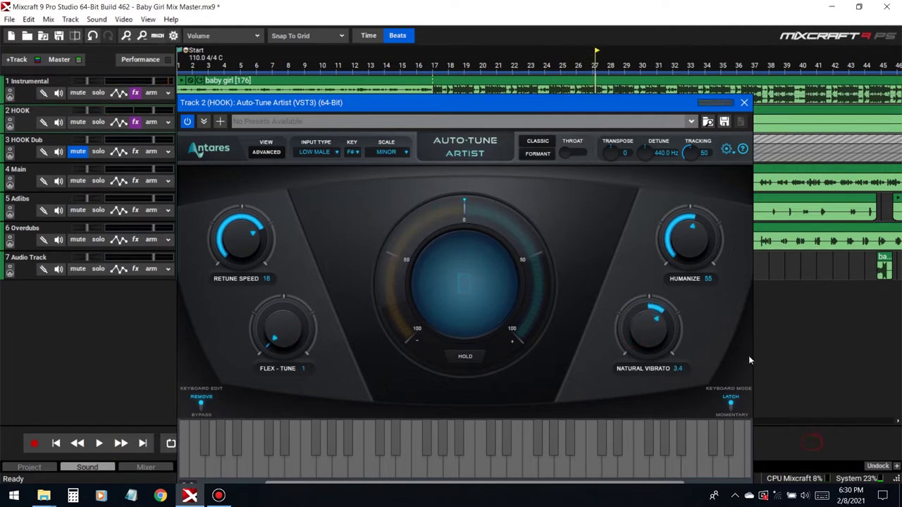
click(745, 103)
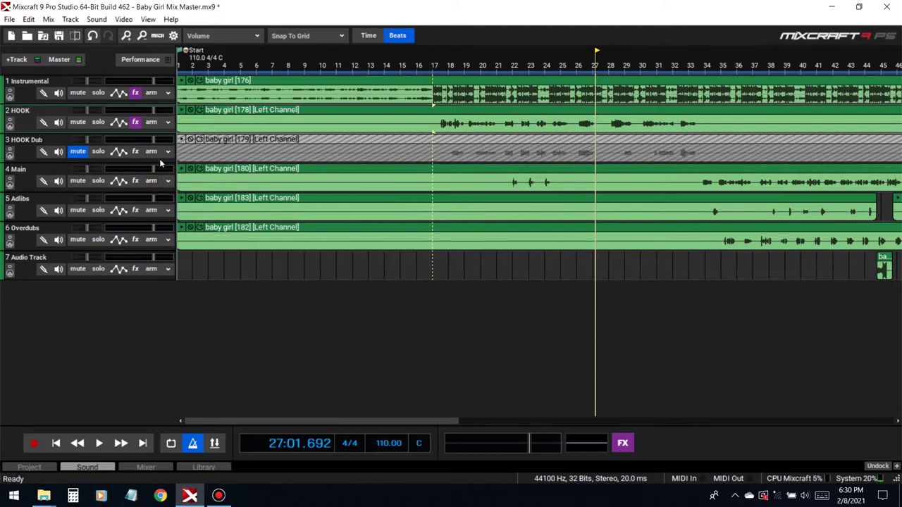
Step: Play the song from bar 18 to hear the tuned HOOK vocal
scroll(446, 176, down, 1)
scroll(446, 176, down, 1)
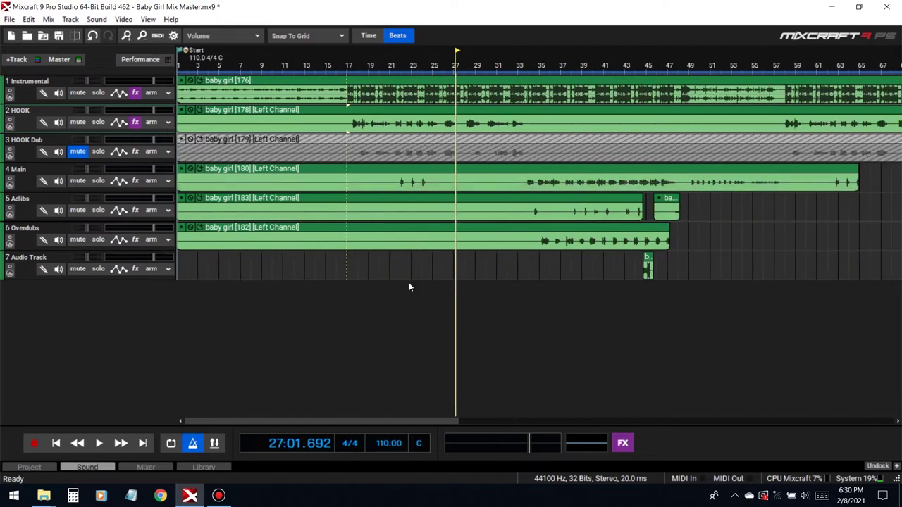
click(356, 259)
key(space)
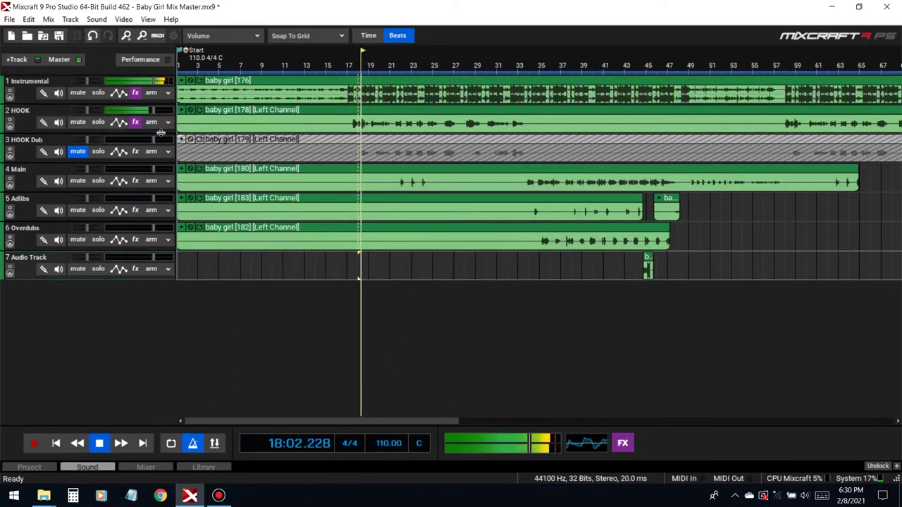
Step: Add the LevelingTool_64 compressor to the HOOK track's effect list
click(135, 122)
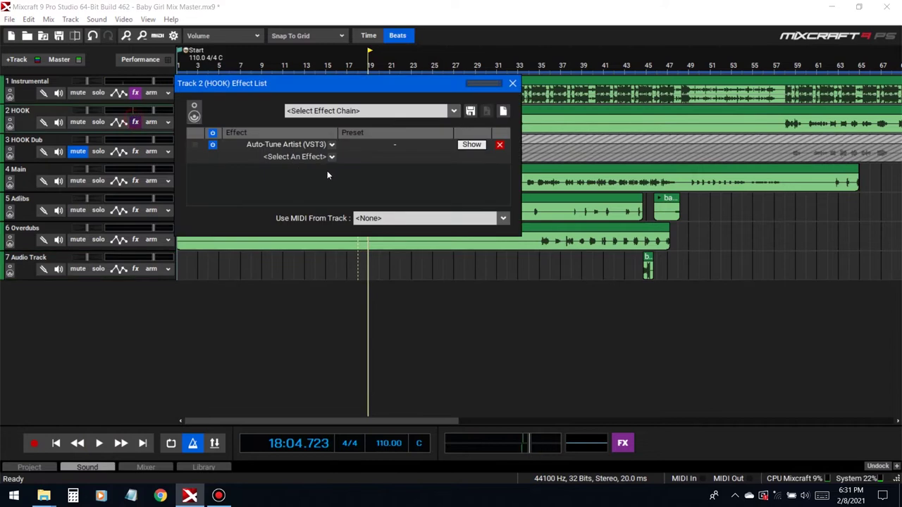
click(316, 158)
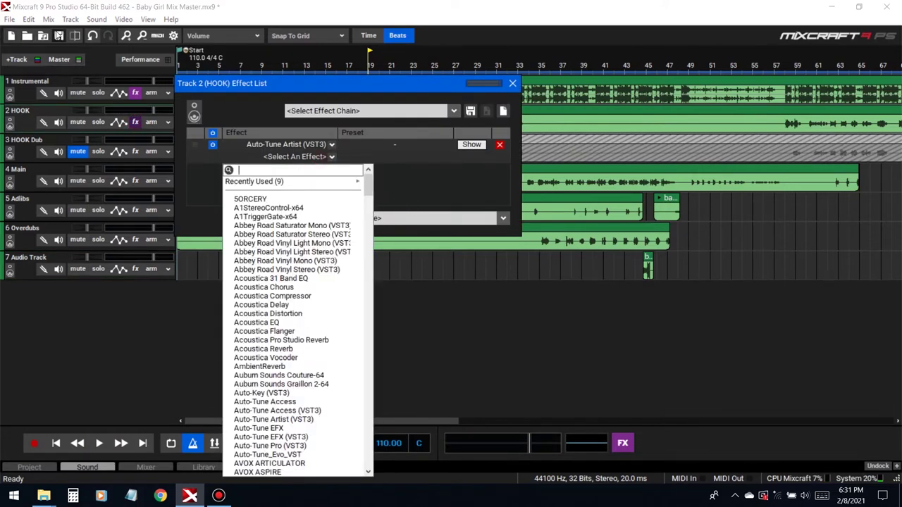
click(286, 158)
click(285, 158)
click(378, 176)
click(296, 157)
text(leve)
click(279, 181)
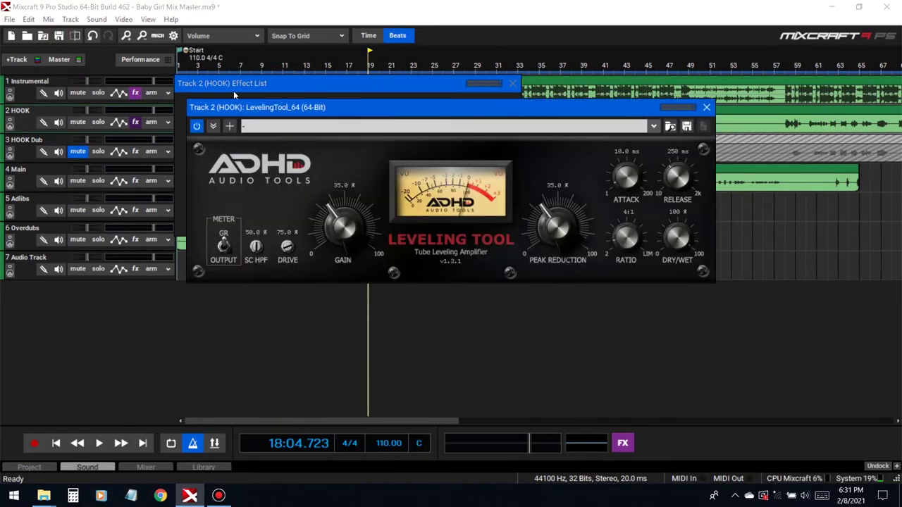
Step: Place LevelingTool_64 above Auto-Tune Artist in the HOOK effect list, close the list and set the compressor's Drive to 0 %
drag(235, 107, 348, 124)
click(190, 148)
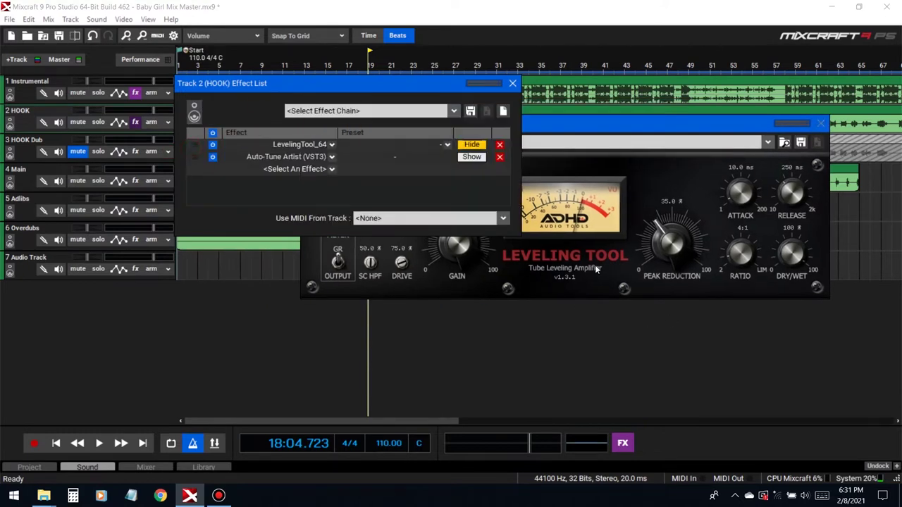
click(512, 84)
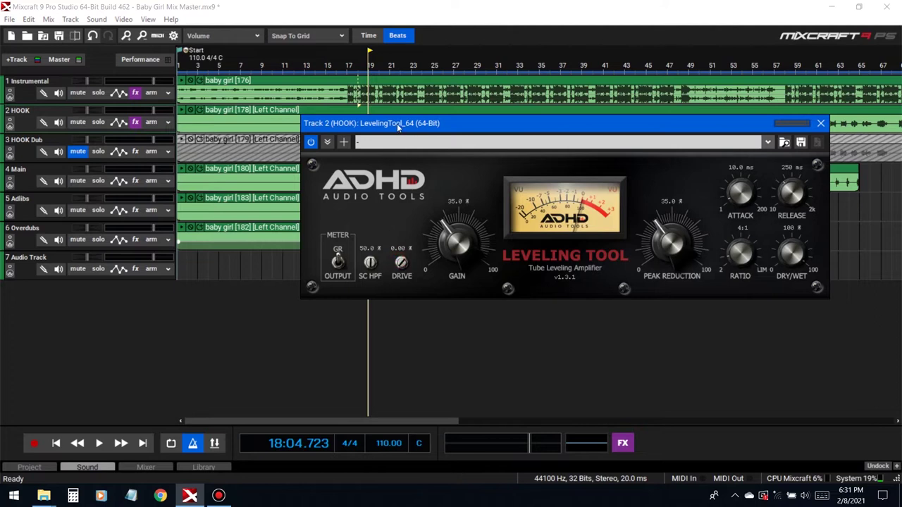
Step: Solo the HOOK and Instrumental tracks and loop bars 17 to 34, with the playhead at bar 16
drag(398, 127, 426, 235)
click(98, 122)
click(98, 92)
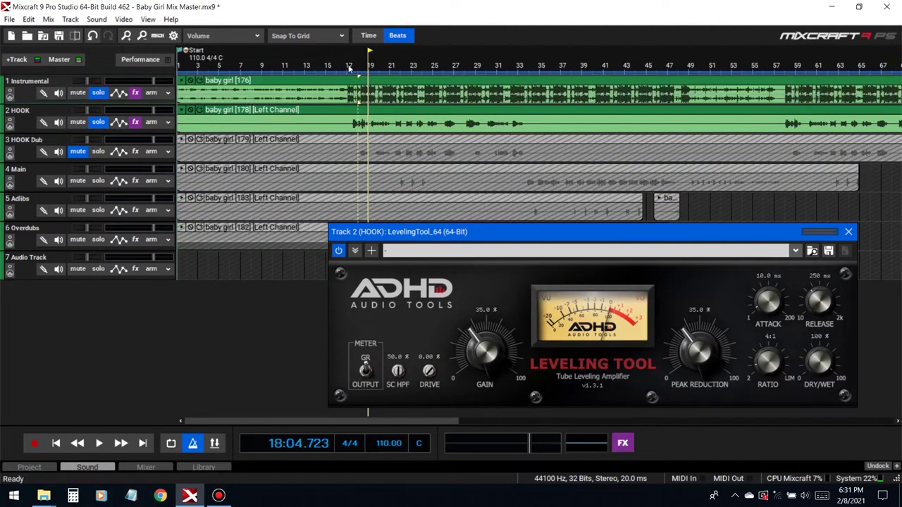
drag(350, 66, 530, 72)
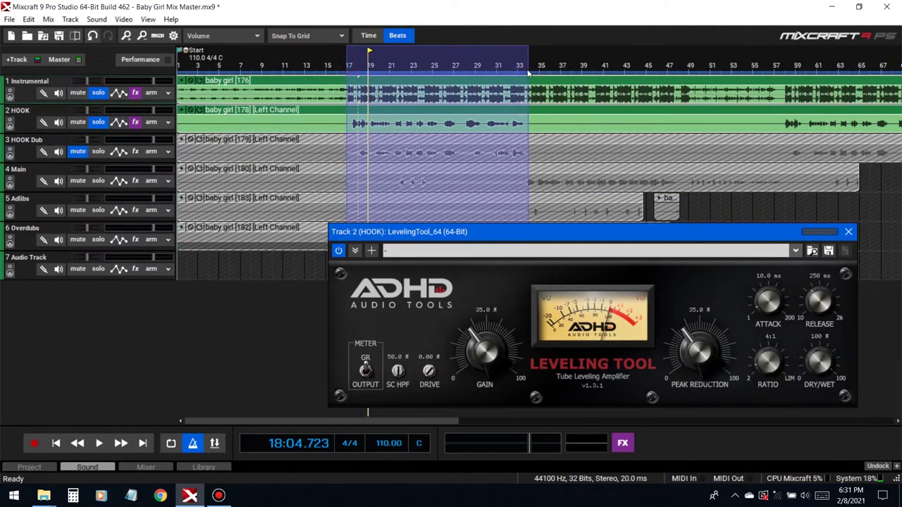
key(l)
click(342, 69)
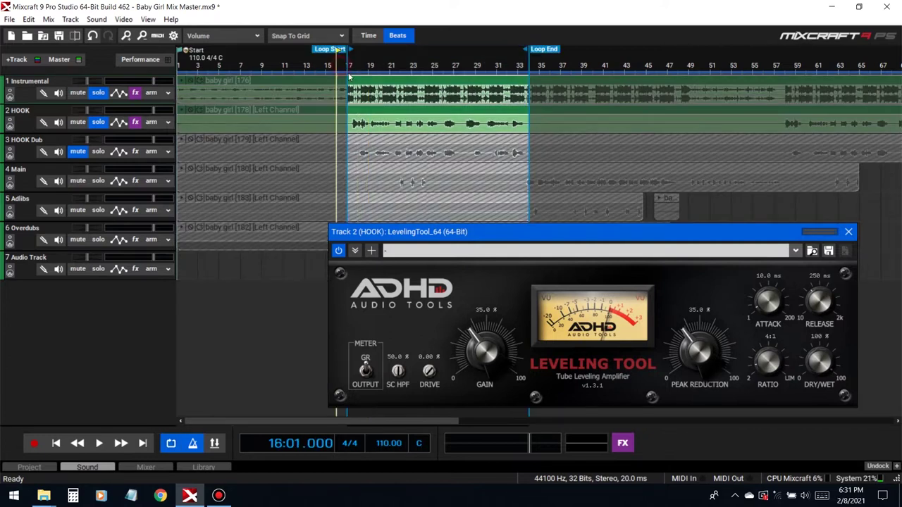
Step: Set LevelingTool's Peak Reduction to 55.2 % while auditioning the loop, and lower the Instrumental track's volume
key(space)
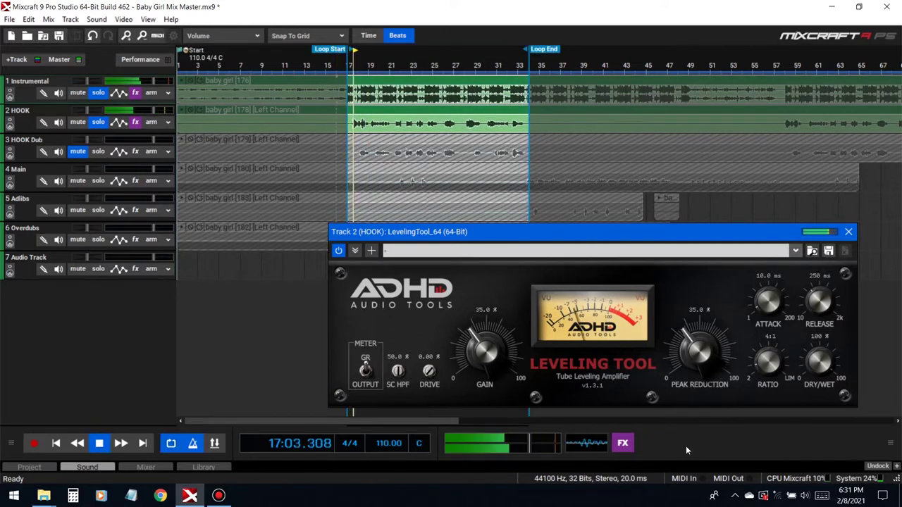
key(space)
drag(713, 361, 713, 359)
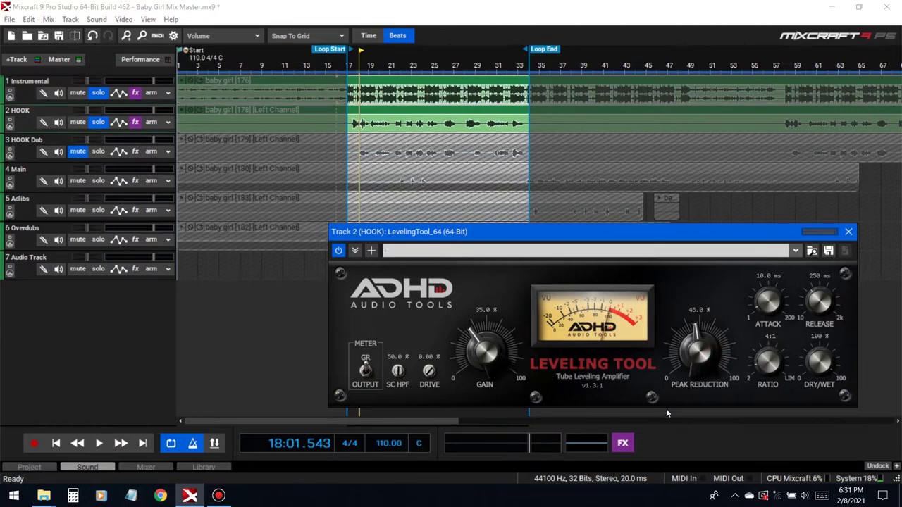
key(Home)
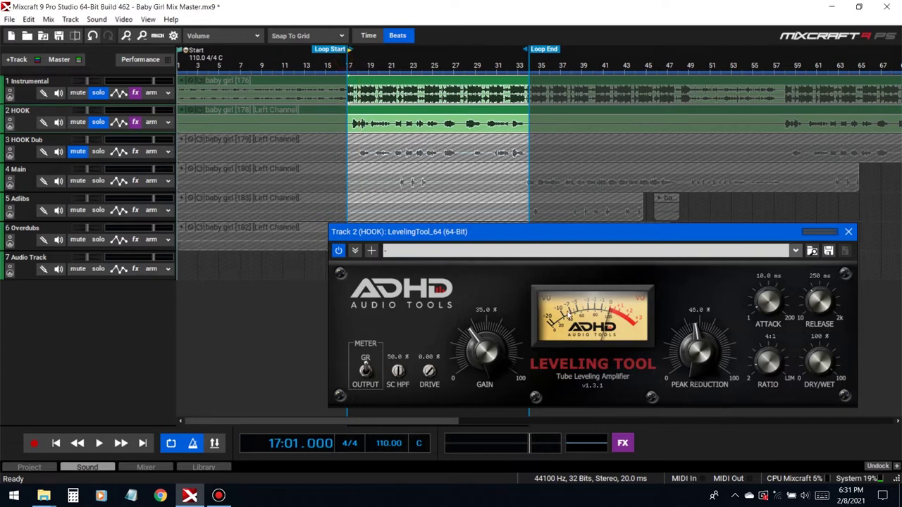
key(space)
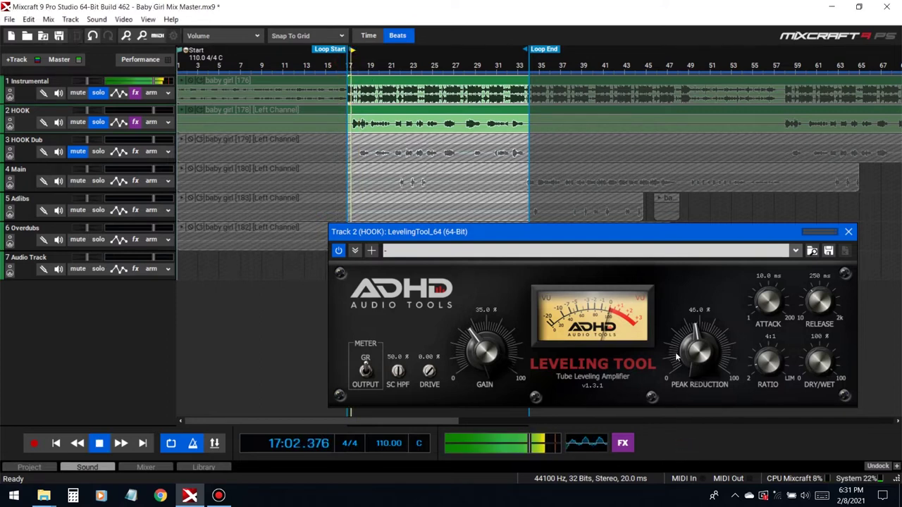
drag(667, 352, 670, 328)
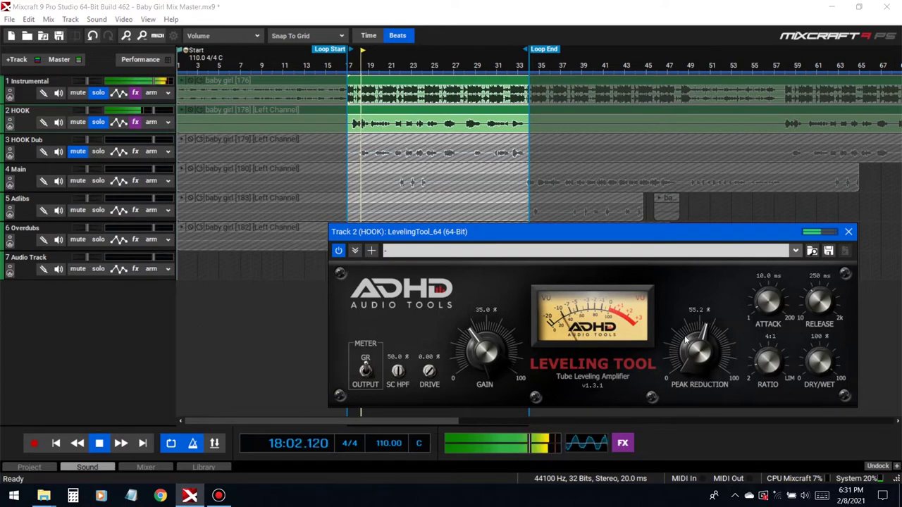
key(space)
click(151, 82)
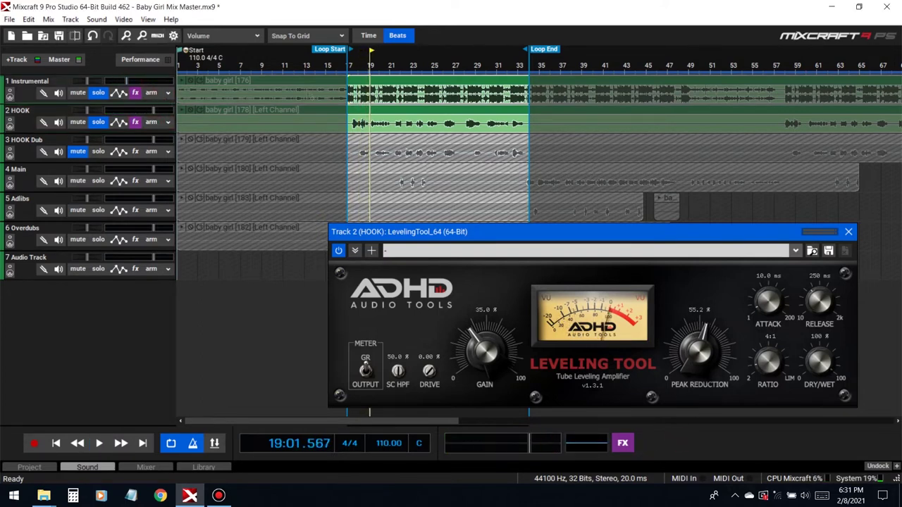
Step: With the loop playing, set LevelingTool's Peak Reduction to 58.3 % and Attack to 16.6 ms, then stop playback
key(space)
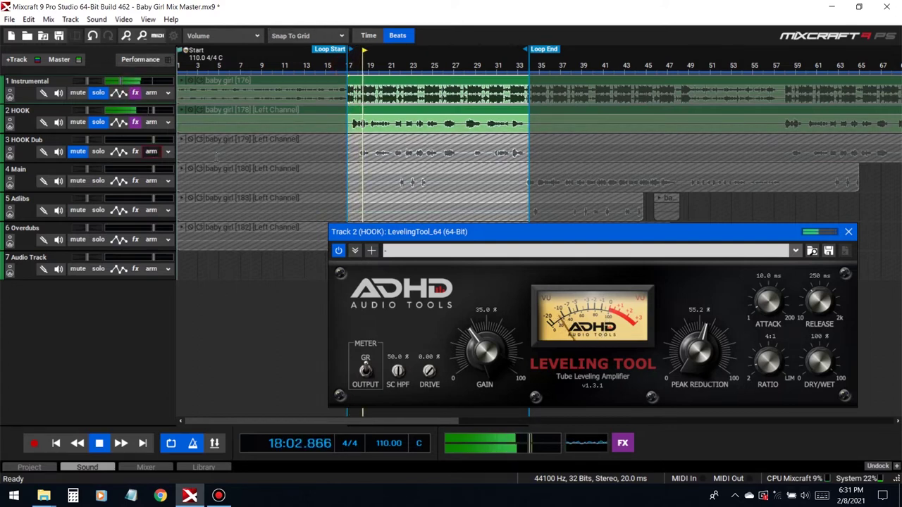
drag(679, 334, 675, 322)
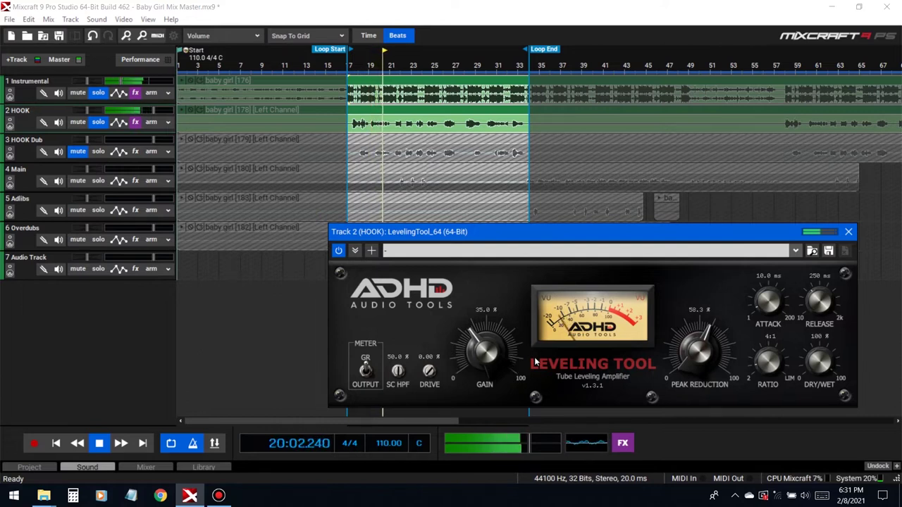
drag(780, 310, 779, 301)
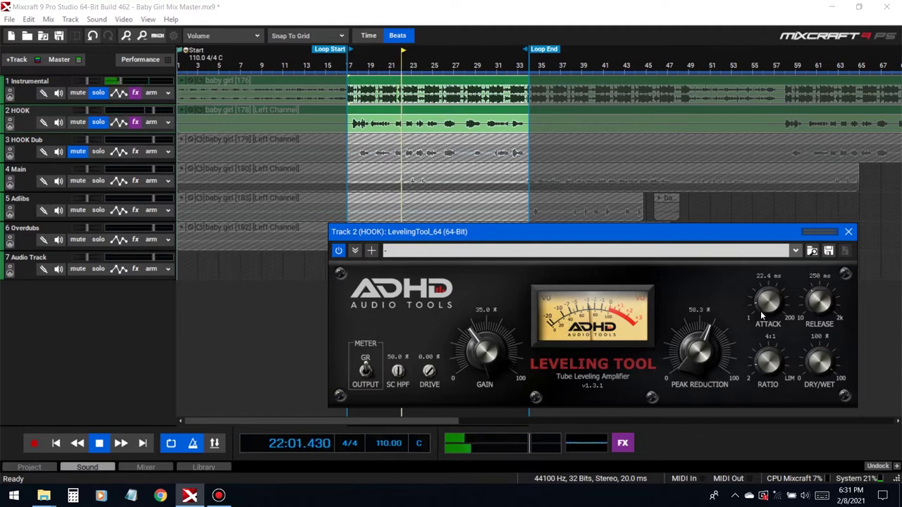
drag(768, 301, 767, 310)
key(space)
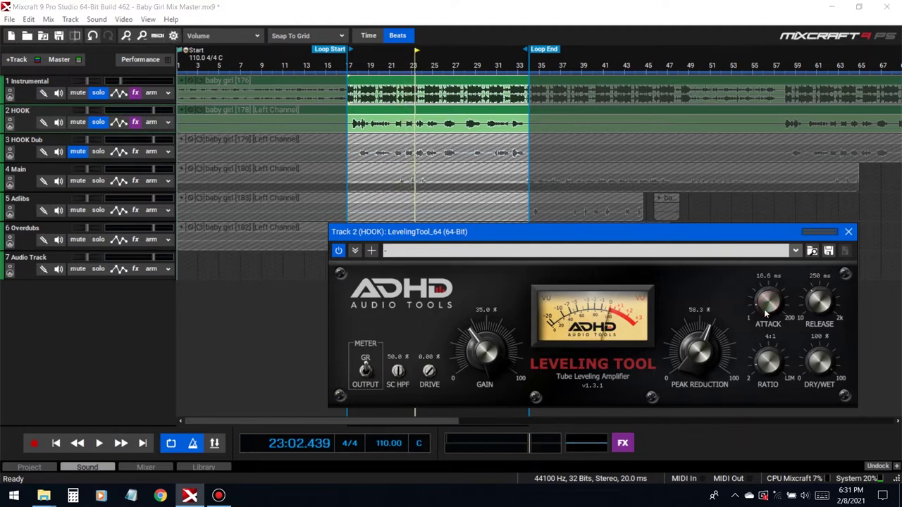
Step: Replay the hook loop from bar 17 and fine-tune LevelingTool's Attack to 15.0 ms
click(730, 443)
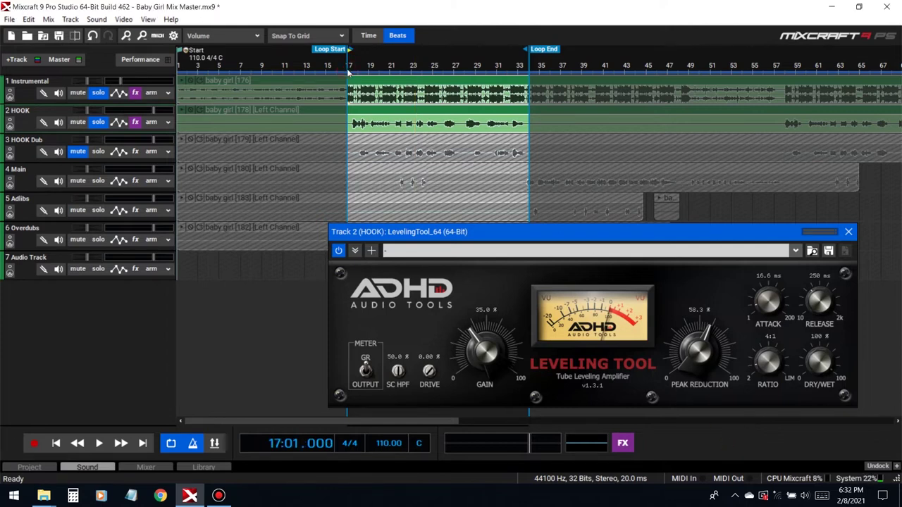
key(space)
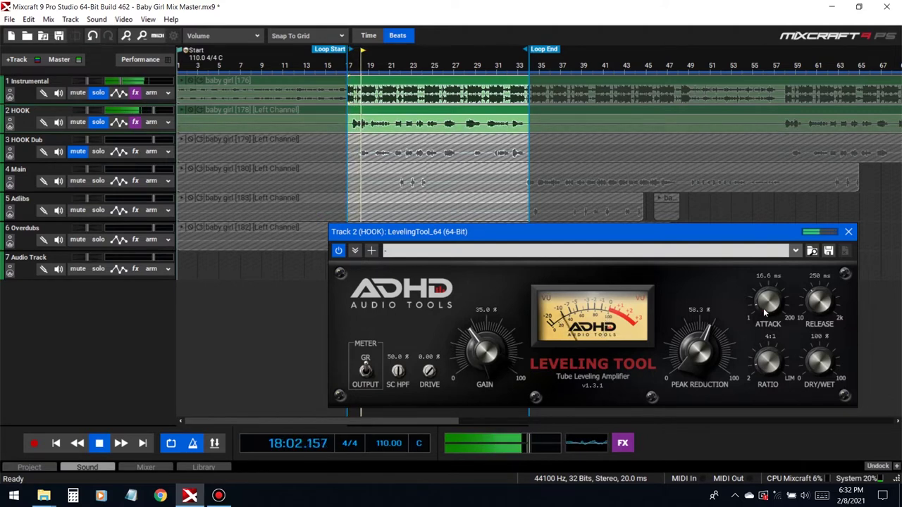
scroll(764, 312, up, 1)
scroll(763, 310, down, 5)
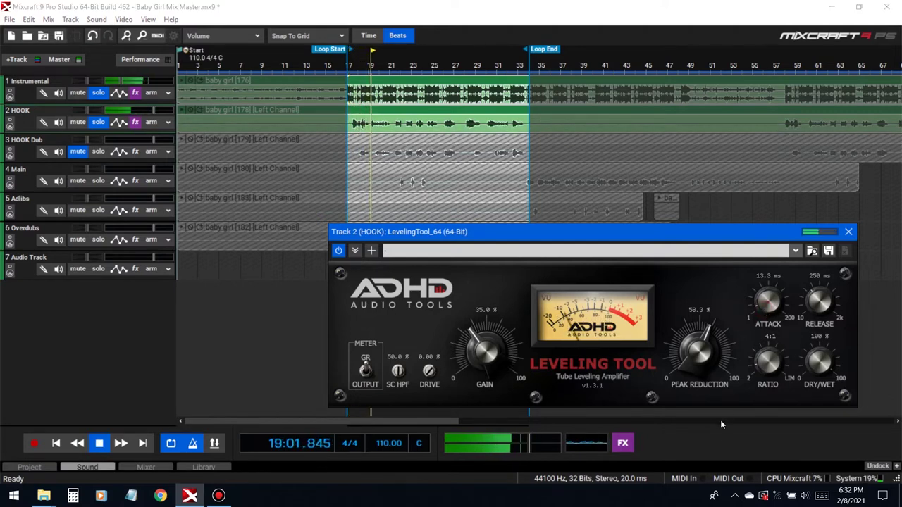
key(space)
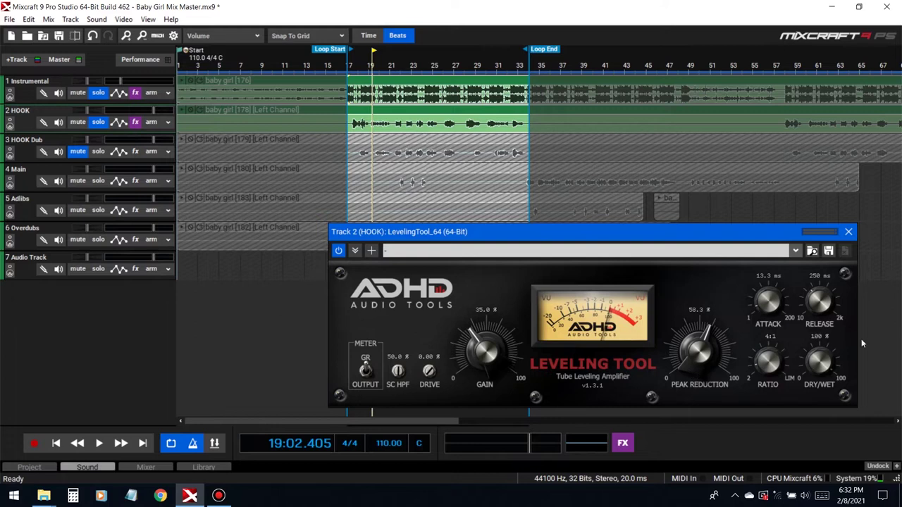
click(348, 74)
key(space)
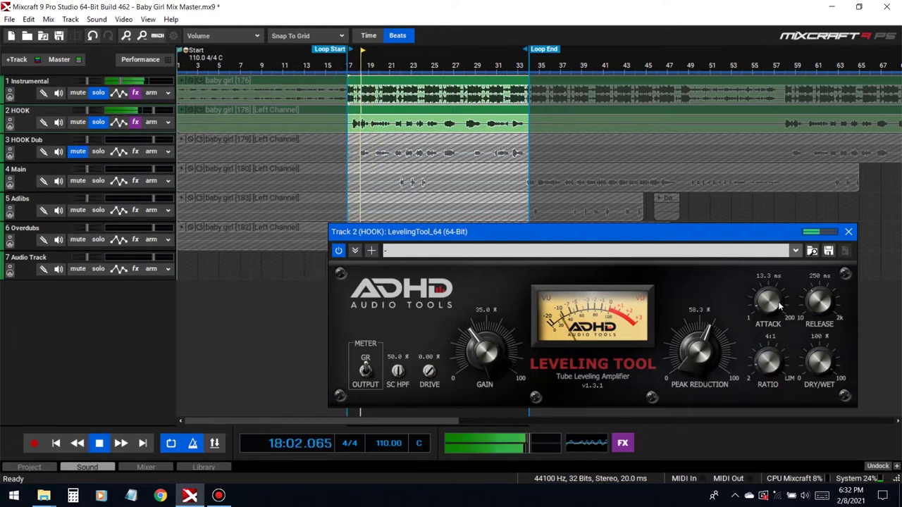
drag(779, 300, 781, 289)
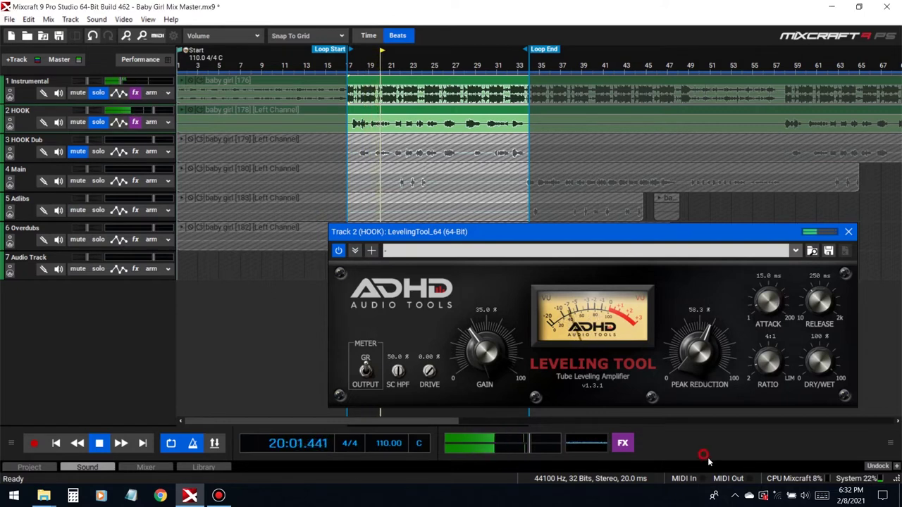
key(space)
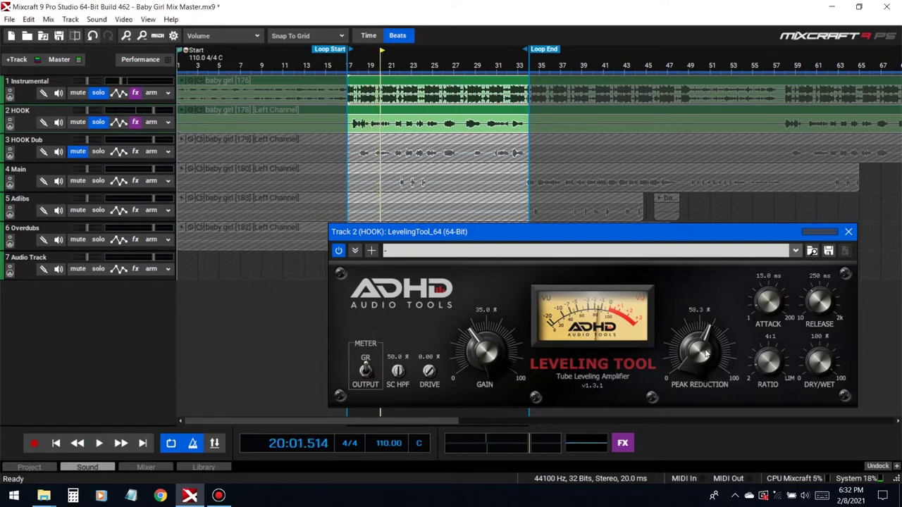
Step: Replay the hook loop from bar 17 and try LevelingTool's Attack at 49.0 ms, ending with playback stopped
click(353, 66)
key(space)
drag(768, 301, 787, 278)
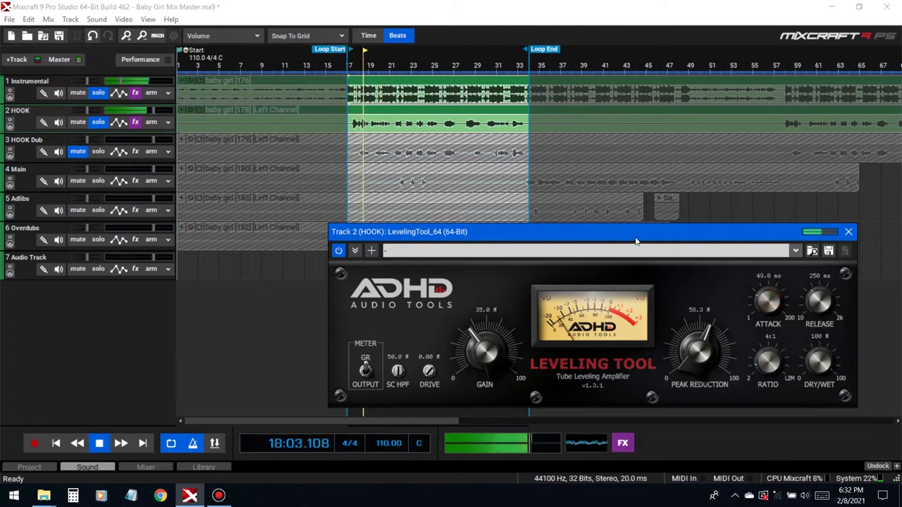
key(space)
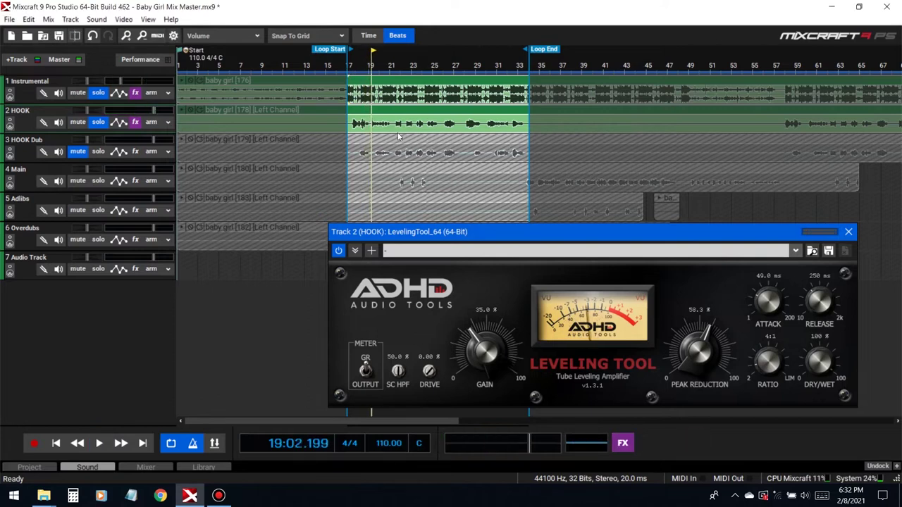
Step: Replay the loop from bar 17, lower LevelingTool's Attack gradually to 18.3 ms by ear, and stop playback
key(Home)
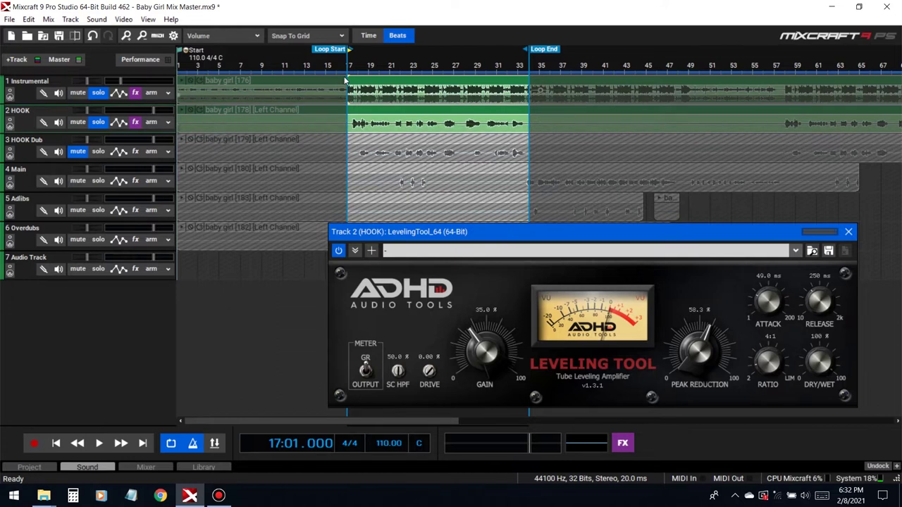
key(space)
drag(769, 310, 768, 321)
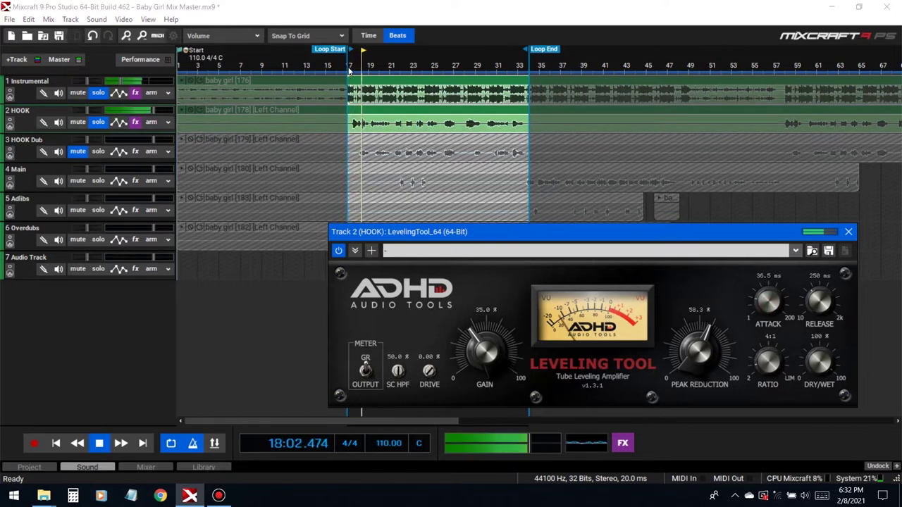
drag(768, 311, 767, 320)
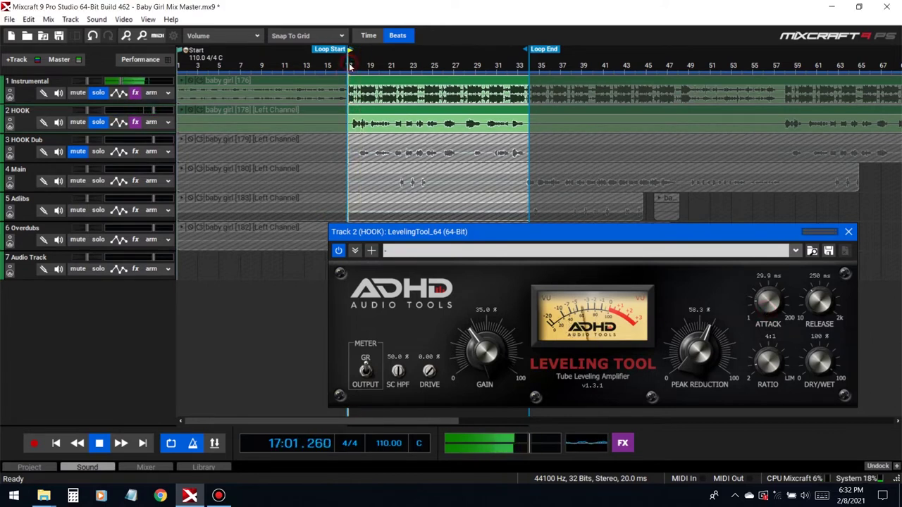
drag(757, 308, 761, 312)
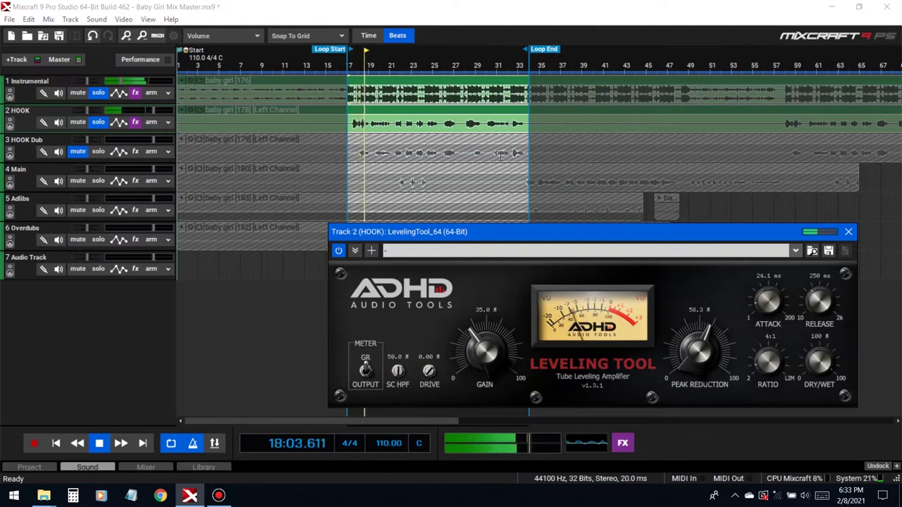
click(351, 67)
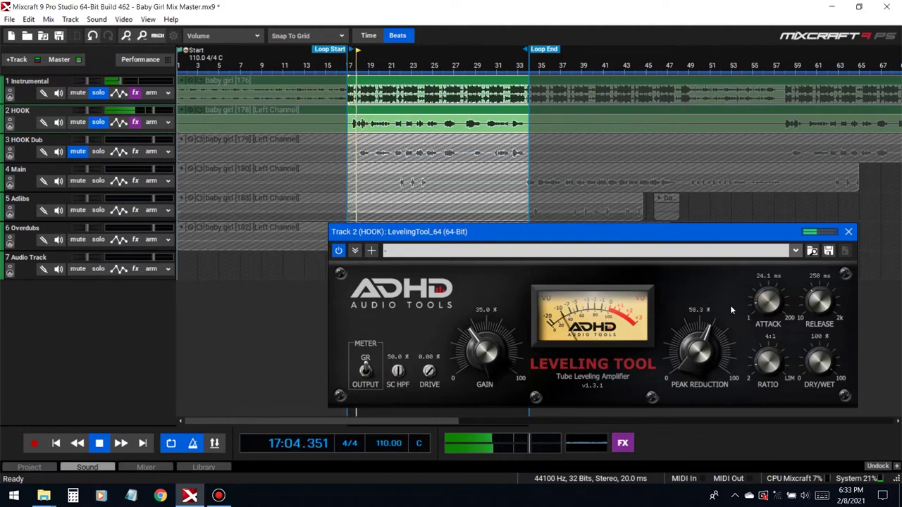
drag(764, 310, 766, 315)
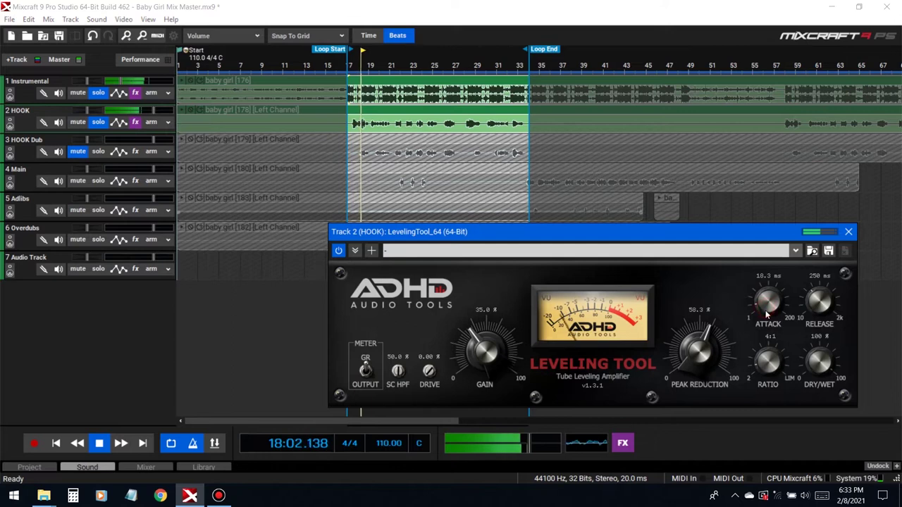
click(353, 68)
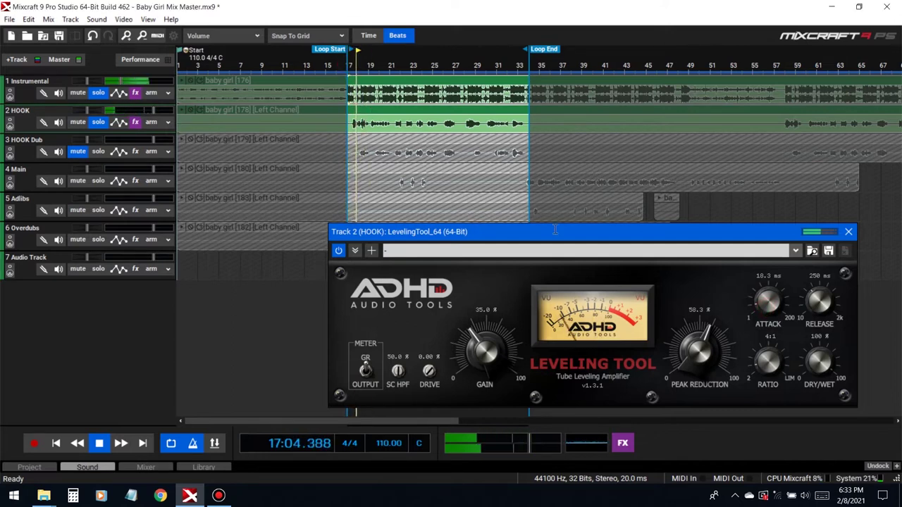
key(space)
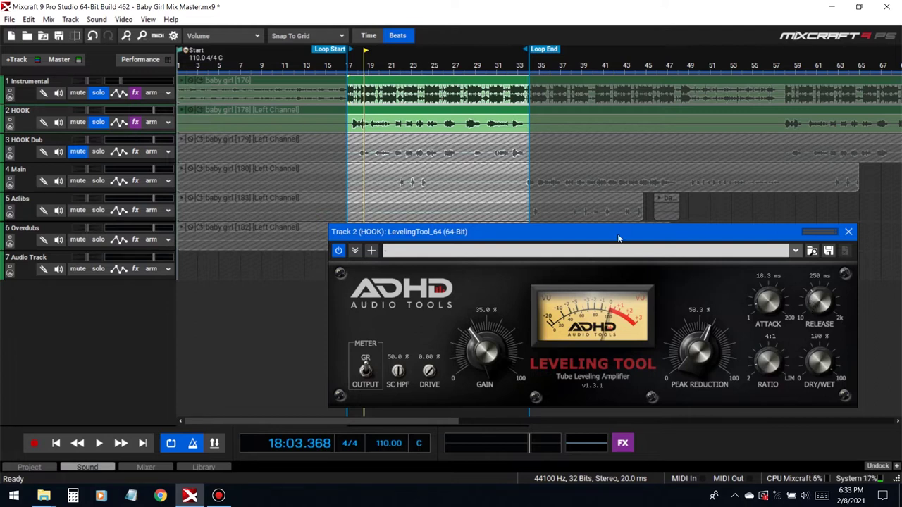
Step: Restart the hook loop, adjust LevelingTool's Release to 181 ms while listening, and stop playback
key(space)
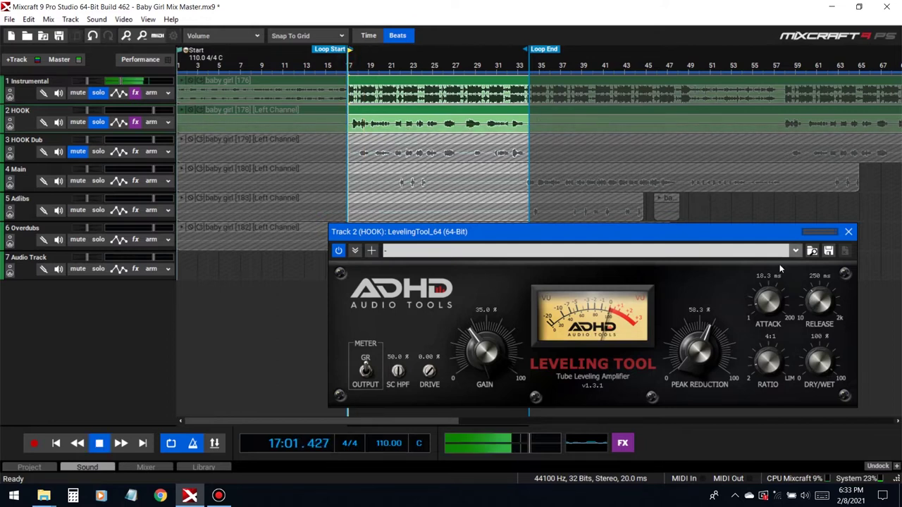
drag(818, 303, 821, 320)
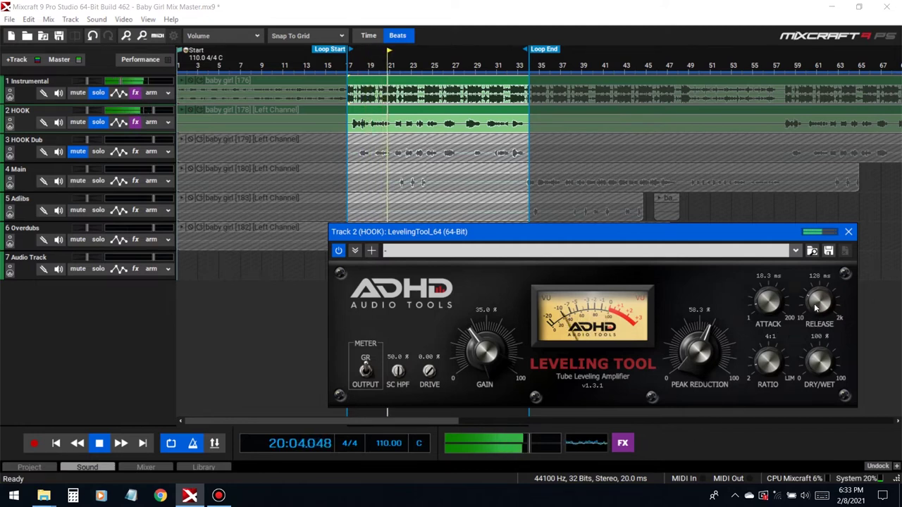
drag(815, 308, 816, 300)
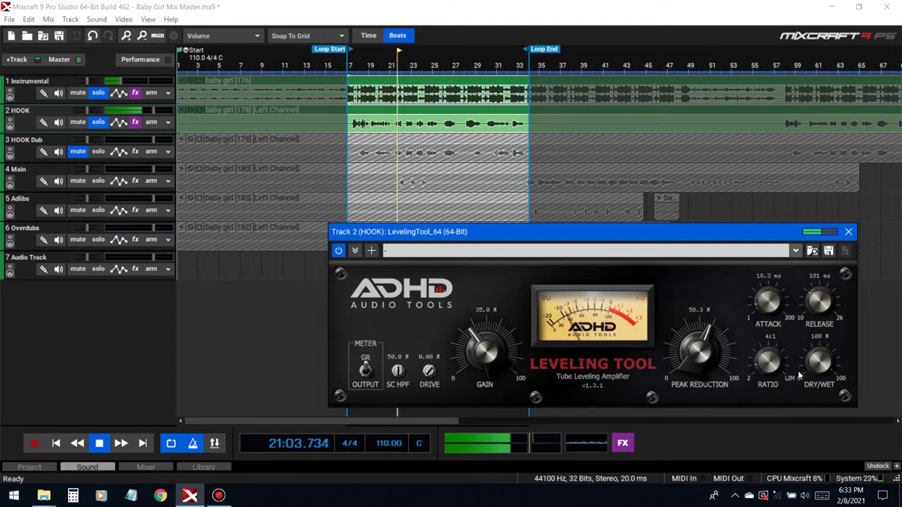
key(space)
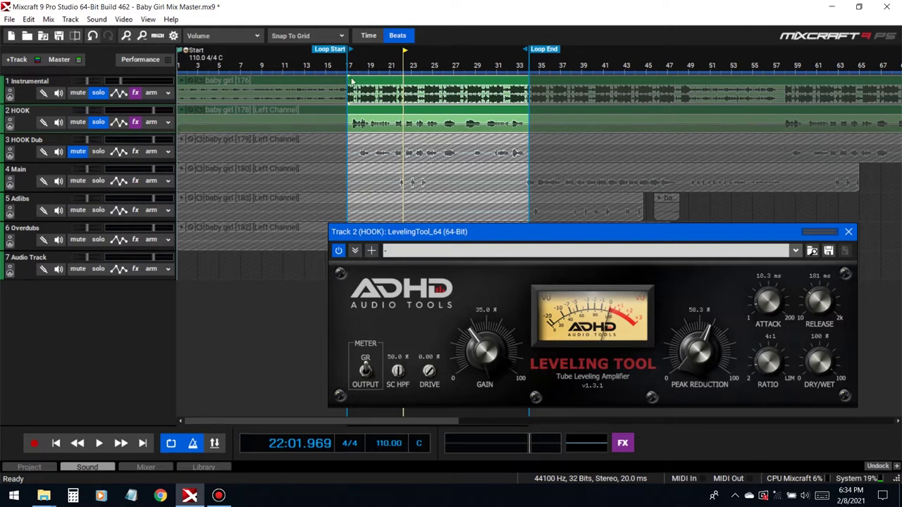
Step: Audition the hook loop from bar 17 with the current compressor settings
key(space)
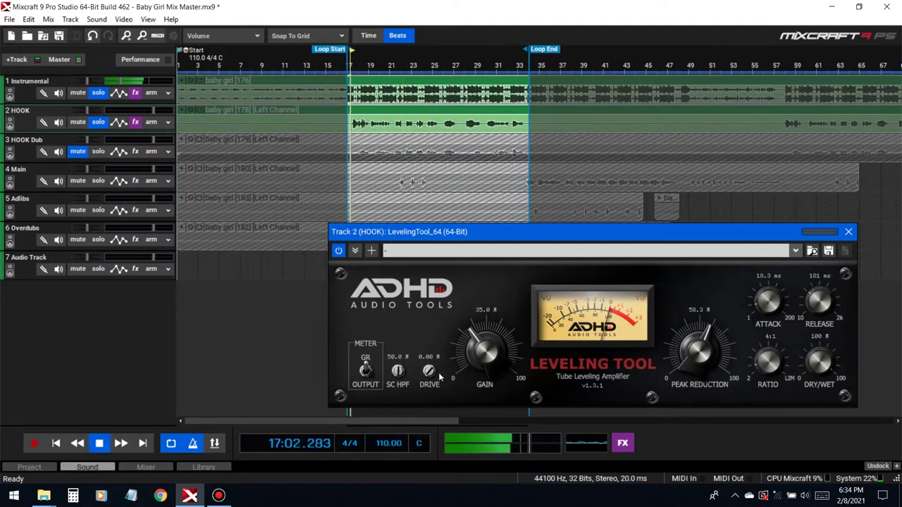
mouse_move(440, 379)
mouse_down()
mouse_move(439, 352)
mouse_move(450, 384)
mouse_up()
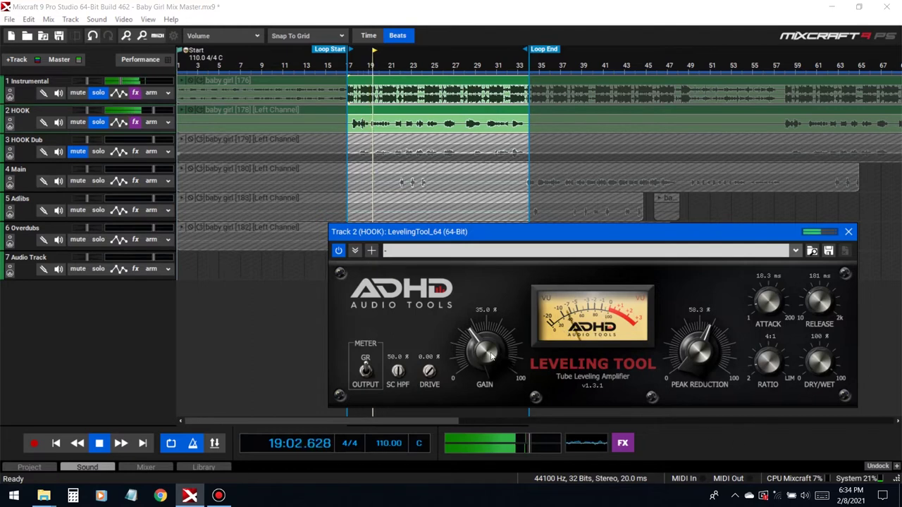
key(space)
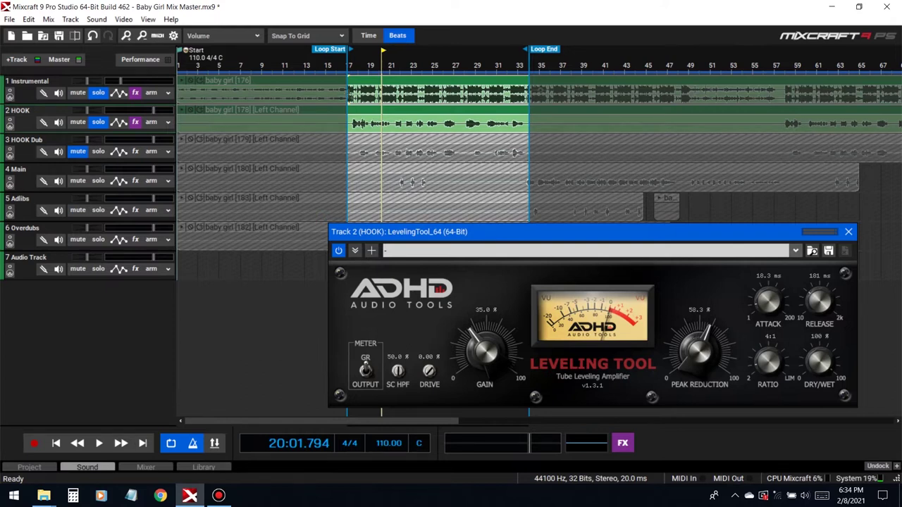
Step: Replay the loop from bar 17 and raise LevelingTool's Gain to 50.4 %
click(350, 67)
key(space)
mouse_move(485, 344)
mouse_down()
mouse_move(496, 332)
mouse_move(486, 355)
mouse_up()
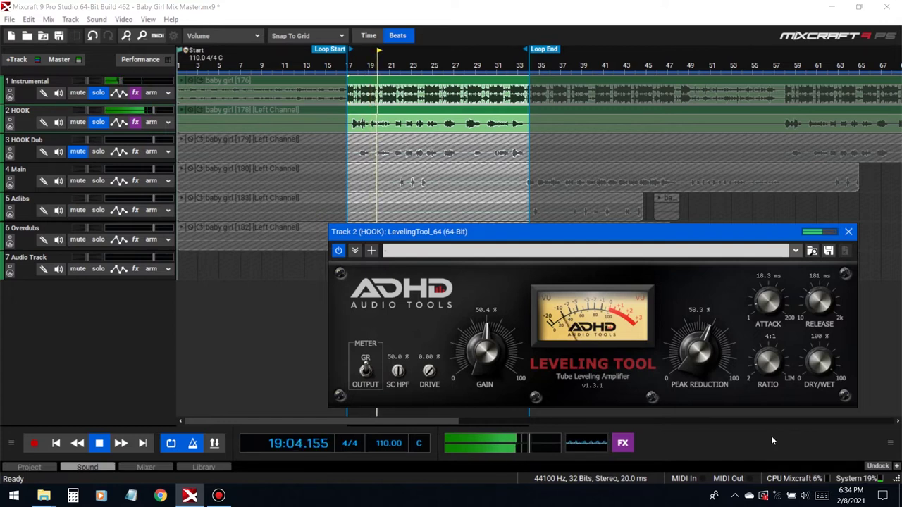
Step: Set LevelingTool's Release to 228 ms and Ratio to 5:1, then stop playback
drag(820, 302, 821, 294)
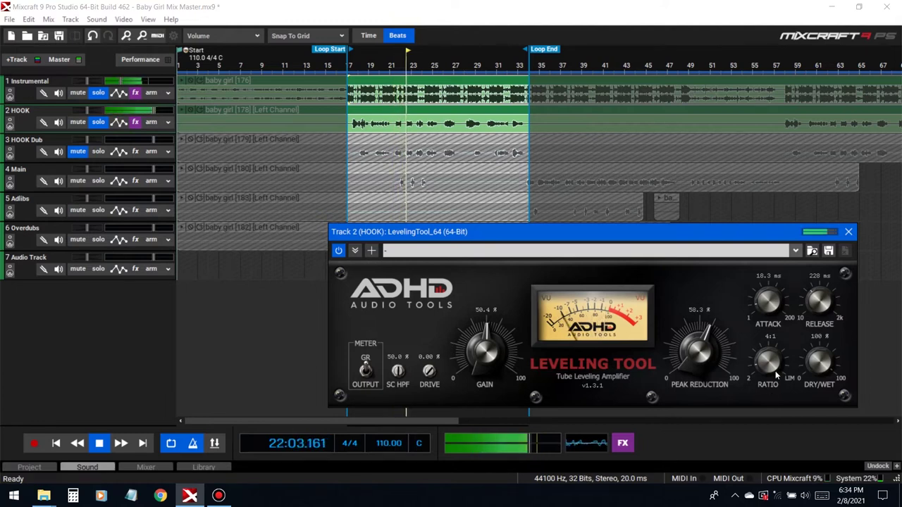
drag(776, 370, 776, 368)
key(space)
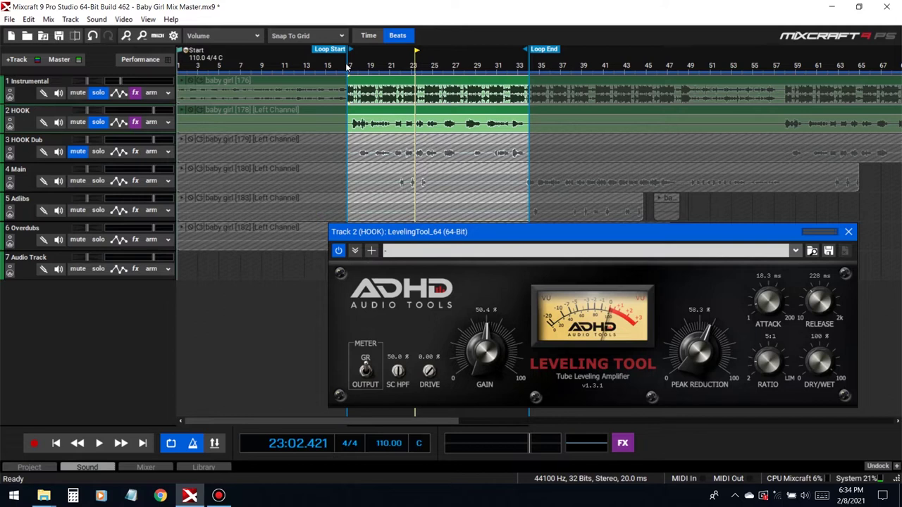
Step: Audition the loop from bar 17, then with playback stopped sweep LevelingTool's Dry/Wet down to 0 % and back to roughly halfway
key(space)
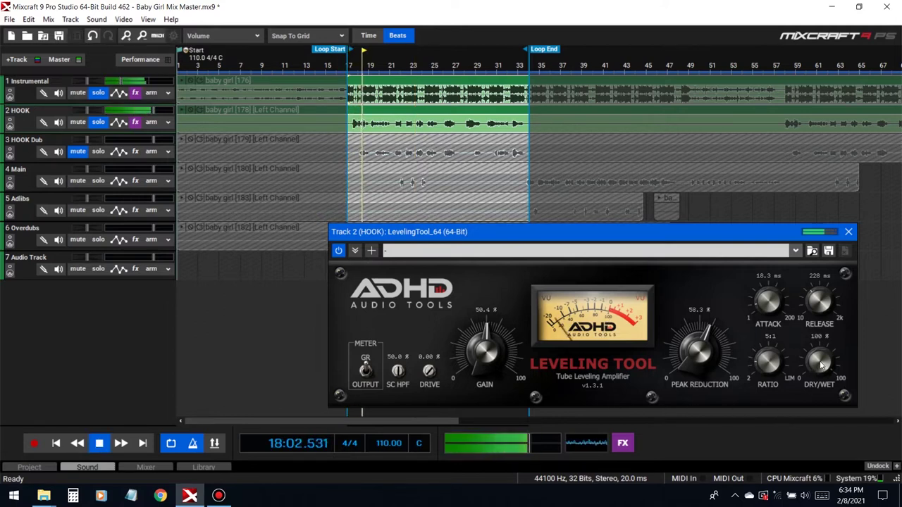
key(space)
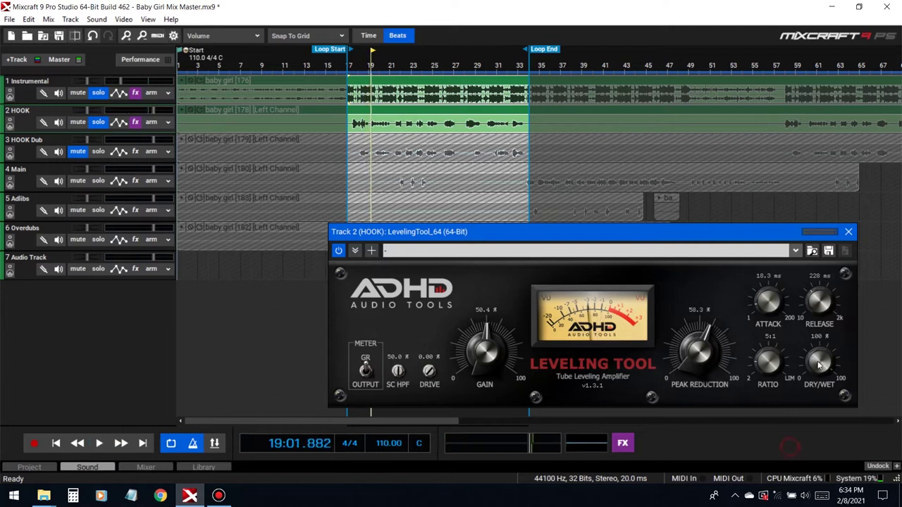
drag(819, 362, 819, 389)
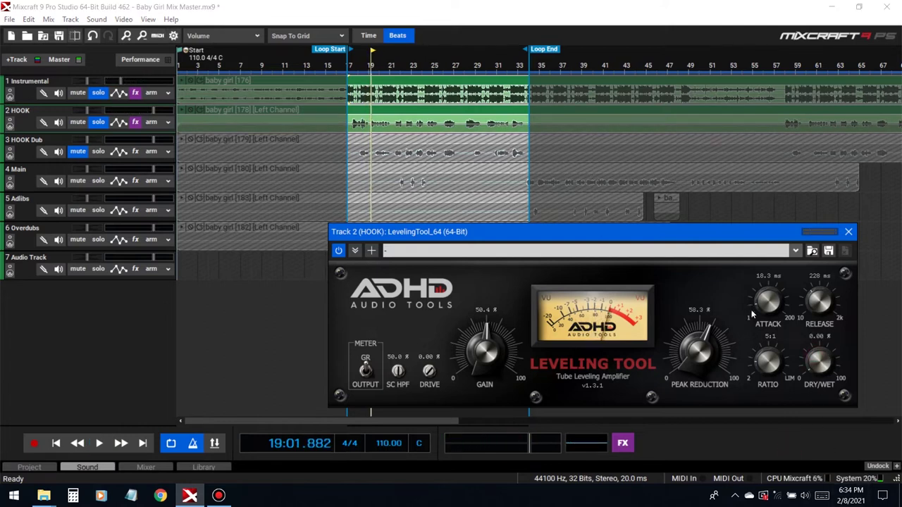
drag(818, 361, 820, 342)
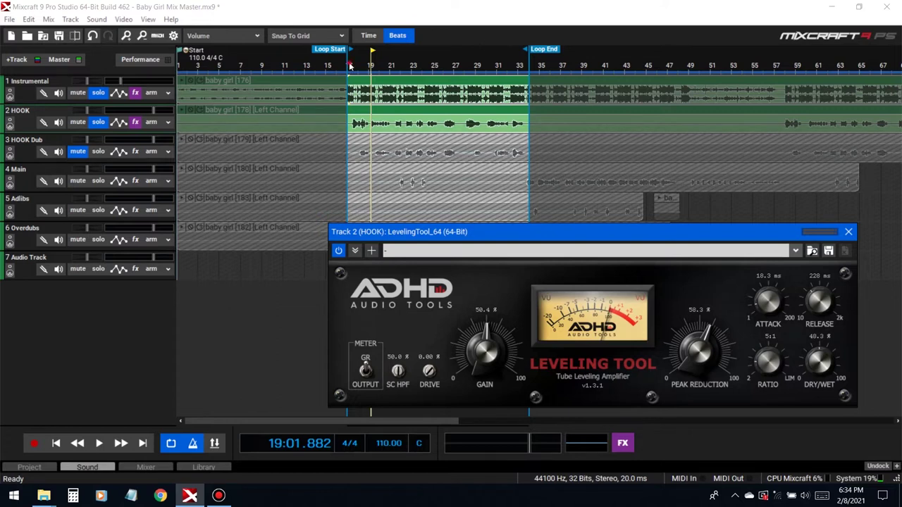
Step: Play the loop from bar 17 with LevelingTool's Dry/Wet starting at 0 %, and bring it up by ear to 76.2 %
key(Home)
drag(823, 364, 830, 382)
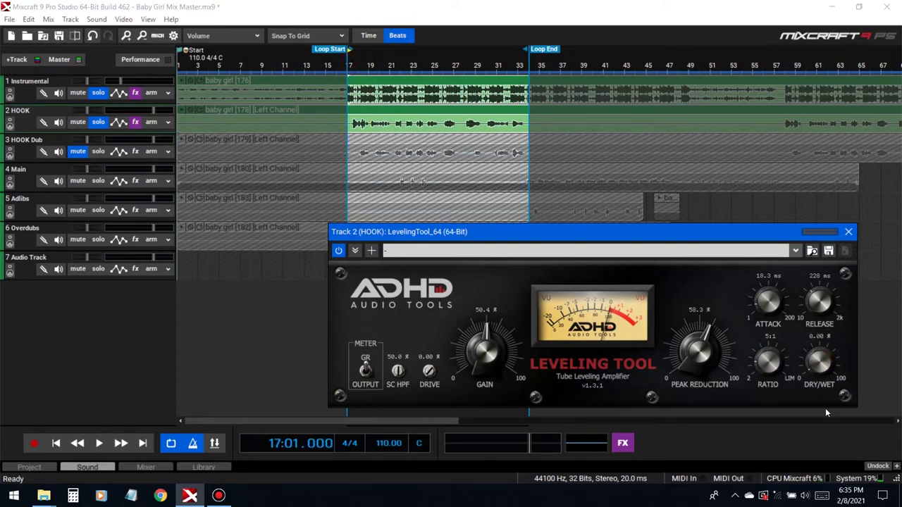
click(728, 446)
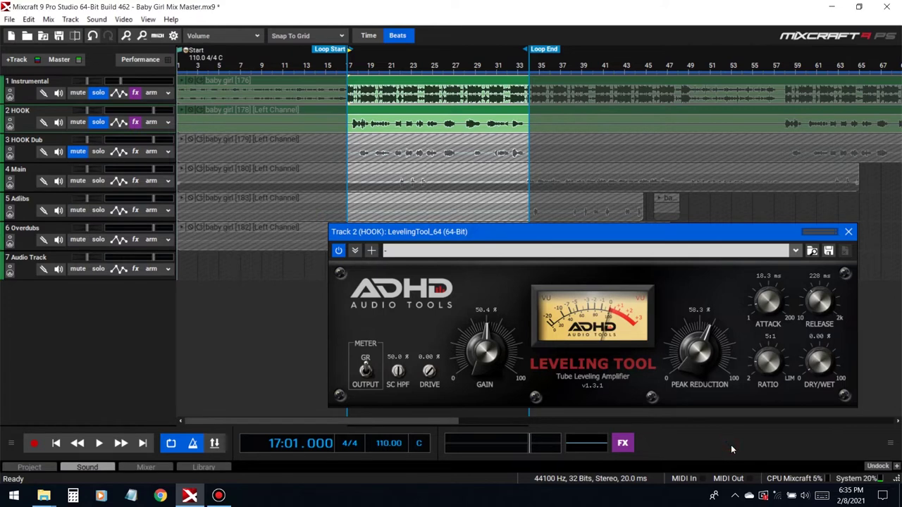
key(space)
drag(820, 365, 819, 350)
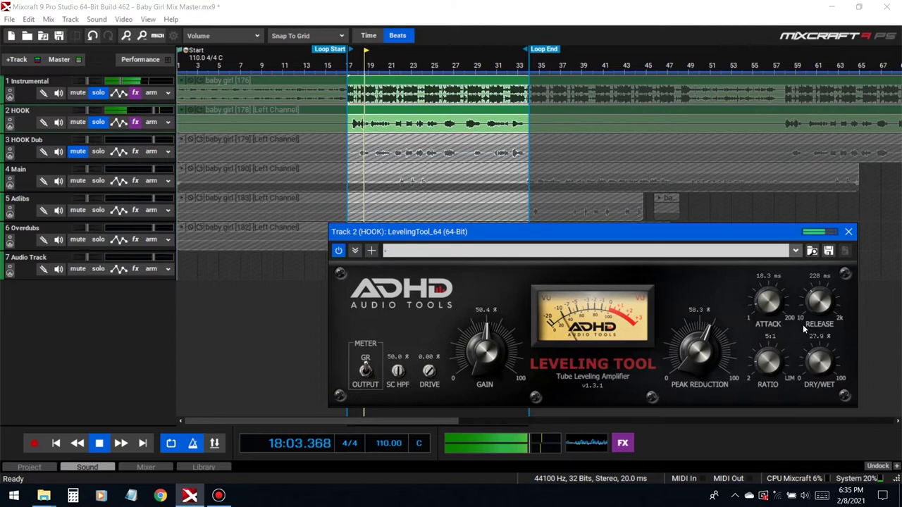
drag(800, 313, 797, 299)
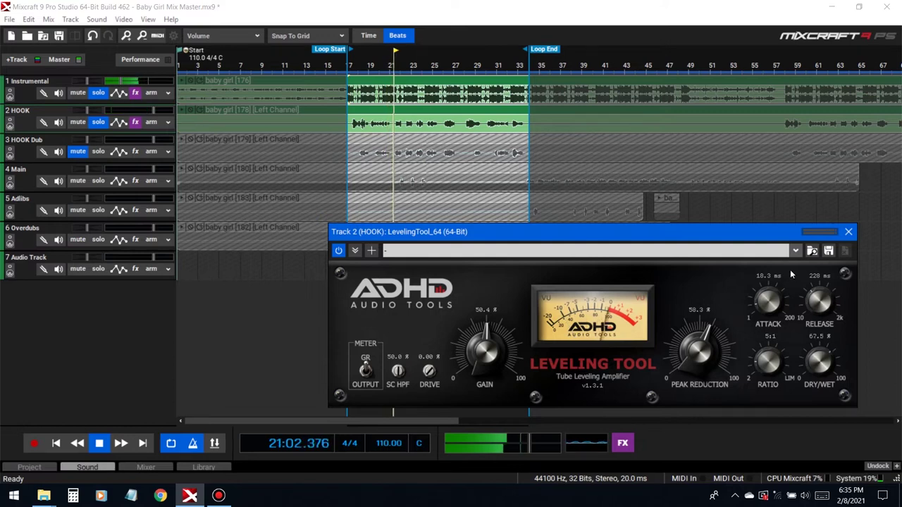
drag(787, 261, 786, 257)
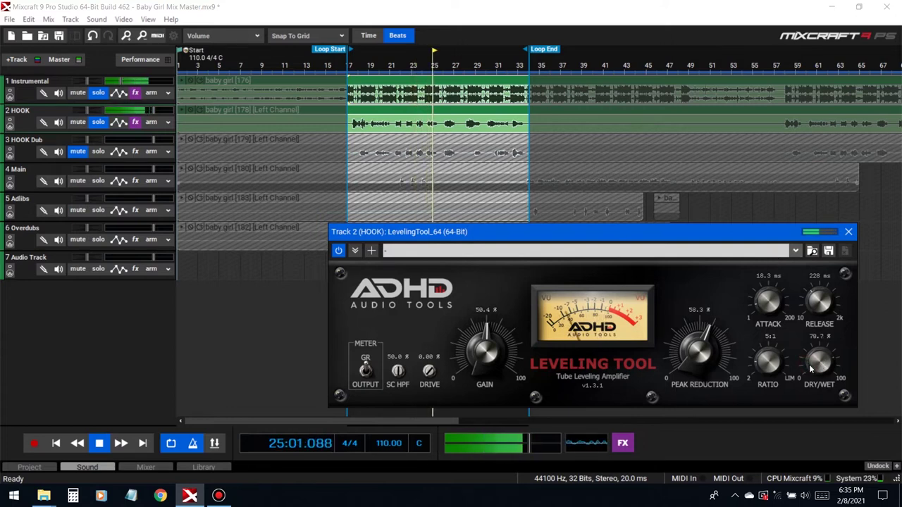
drag(809, 366, 810, 368)
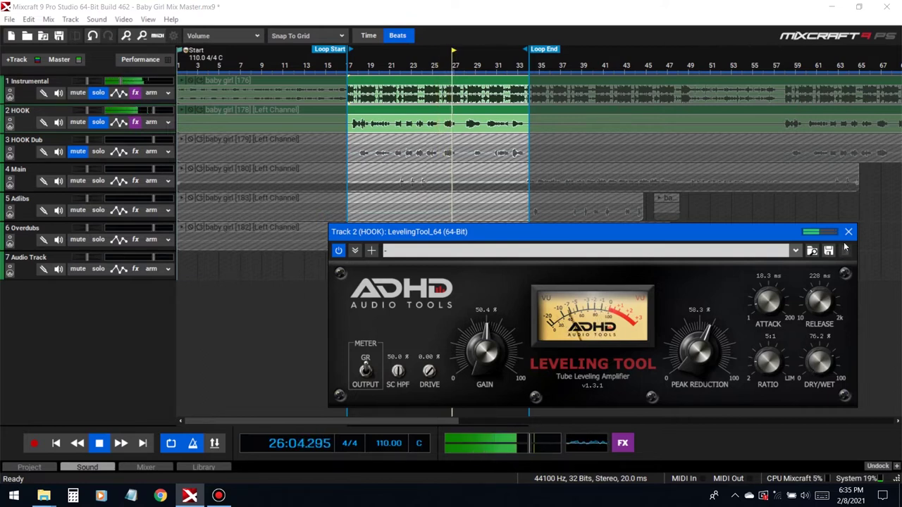
Step: Compare the hook with LevelingTool bypassed and enabled, leave it enabled, then close the plugin and stop playback
click(339, 251)
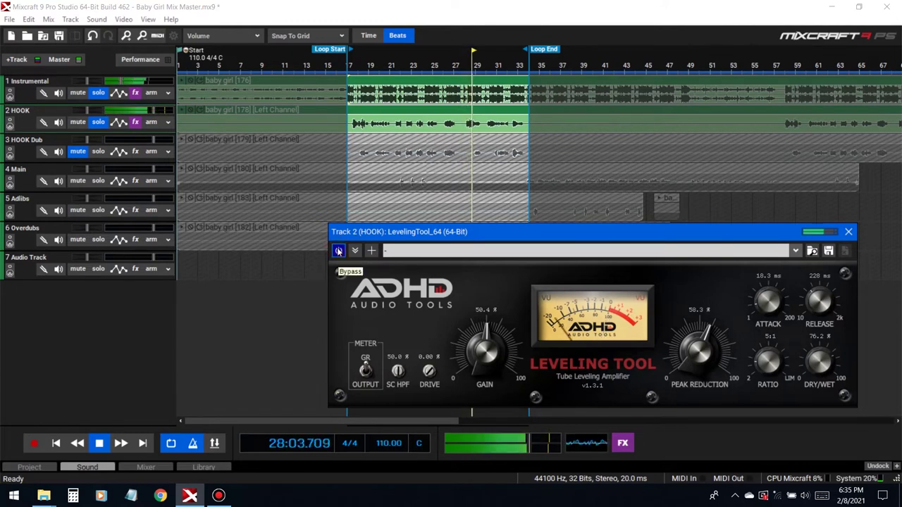
click(338, 251)
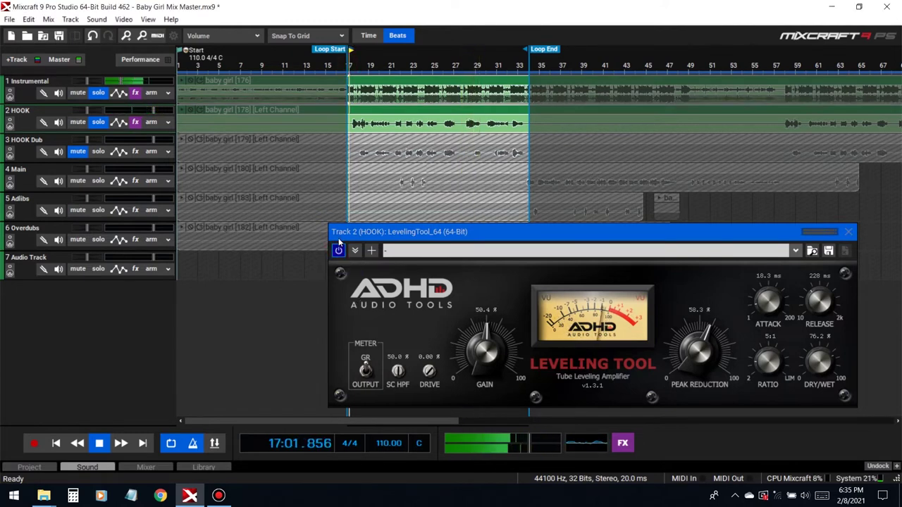
click(338, 251)
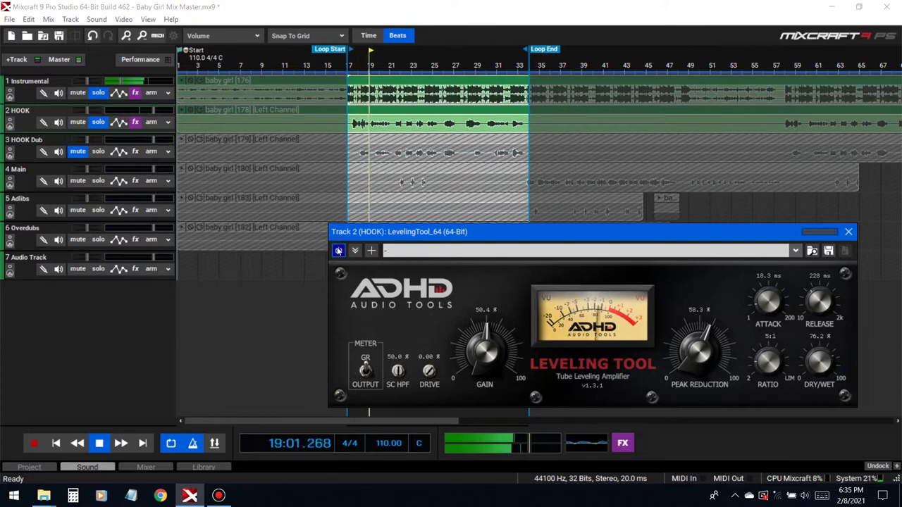
click(338, 251)
click(338, 251)
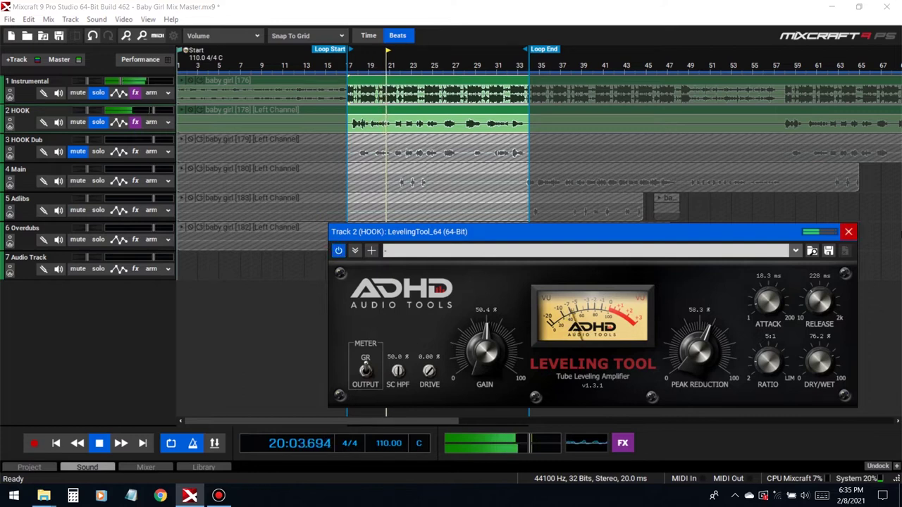
click(848, 232)
key(space)
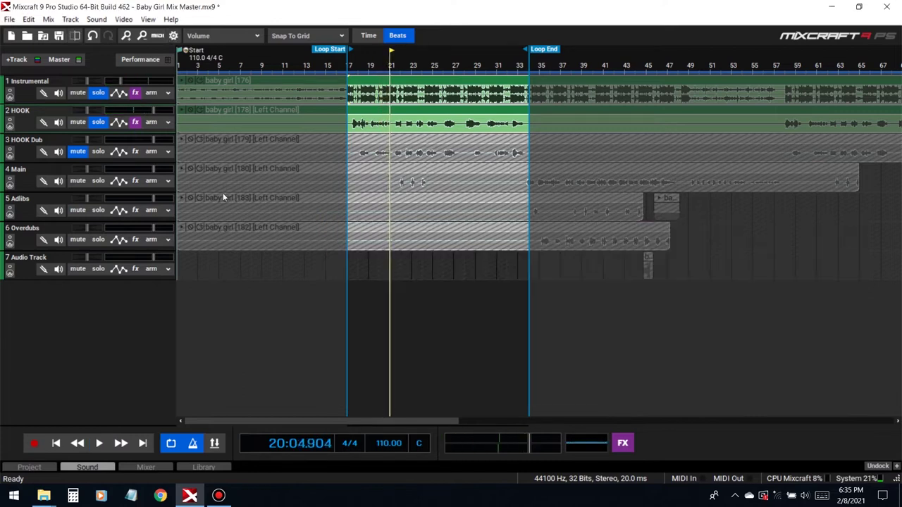
Step: Add TB Parametric Equalizer to the HOOK track's effects and place it above Auto-Tune Artist, then close its window
click(135, 122)
click(318, 170)
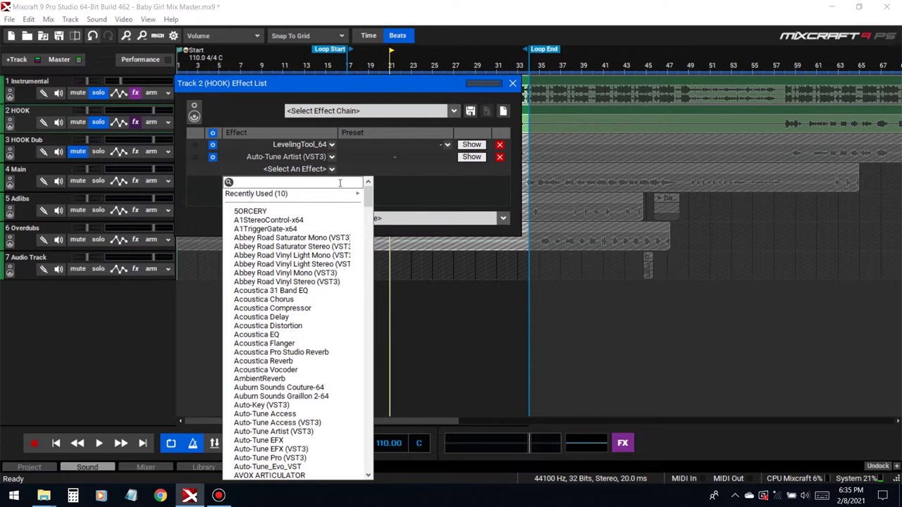
text(tb)
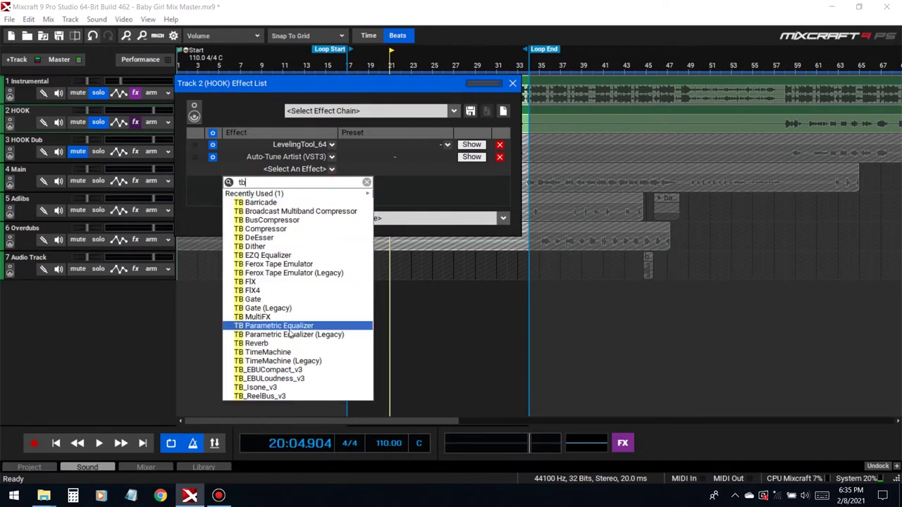
click(290, 327)
click(208, 188)
click(632, 31)
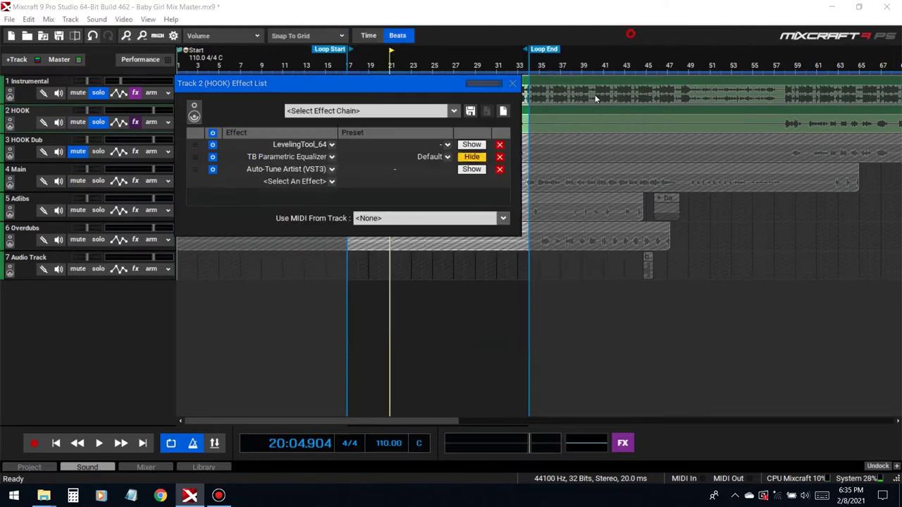
Step: Add a second TB Parametric Equalizer to the HOOK track above Auto-Tune Artist and close the effect list, keeping the equalizer open
click(293, 182)
text(tb)
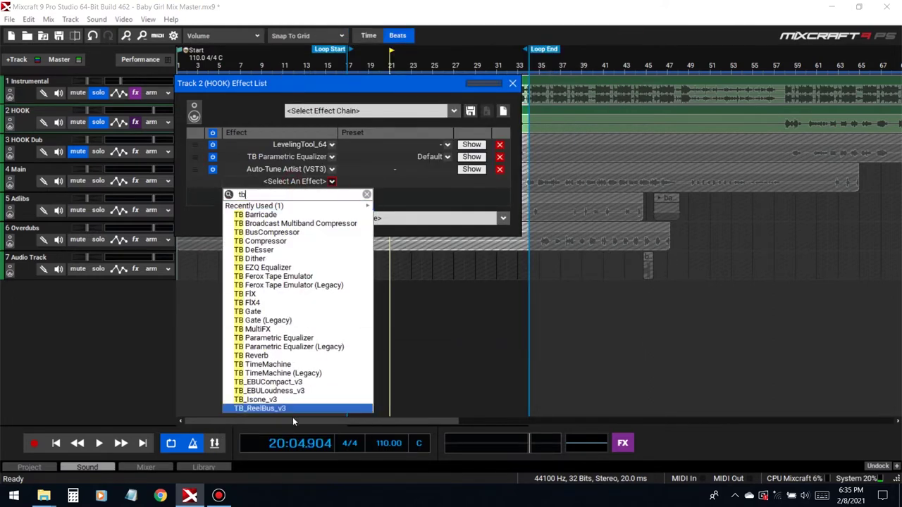
click(309, 339)
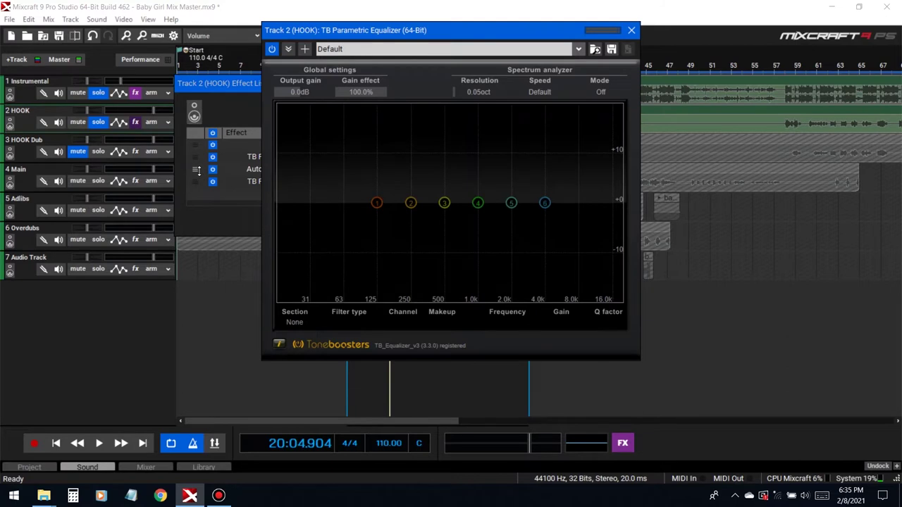
click(198, 170)
click(512, 84)
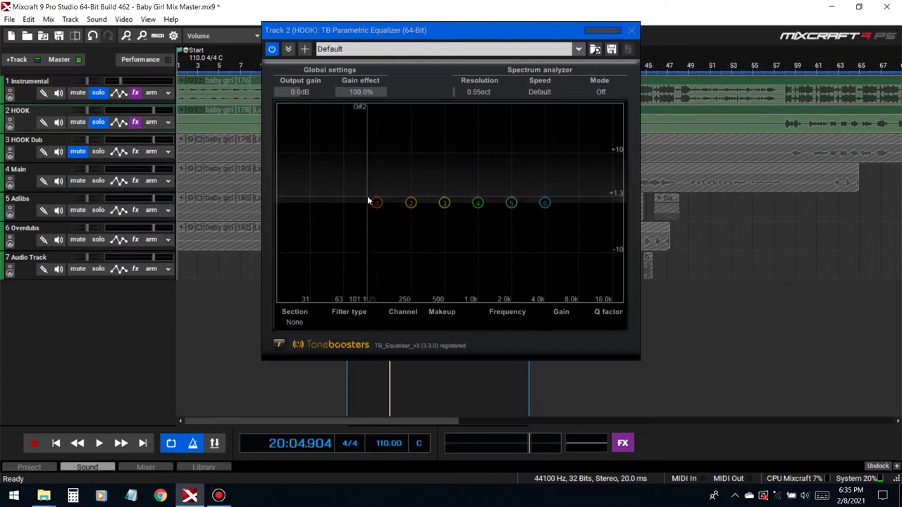
Step: Move the equalizer window clear of the loop start and make section 1 a Low cut filter at about 69 Hz
drag(394, 30, 603, 131)
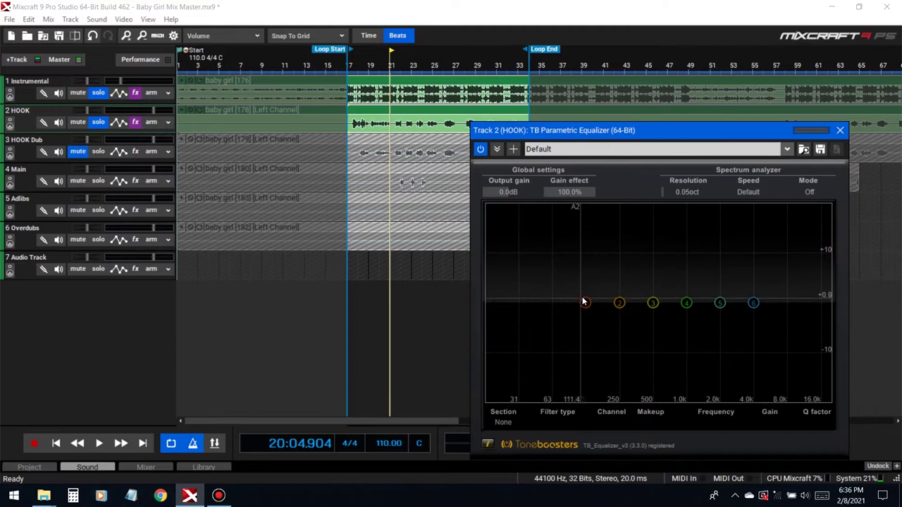
drag(584, 302, 552, 441)
click(564, 423)
click(567, 237)
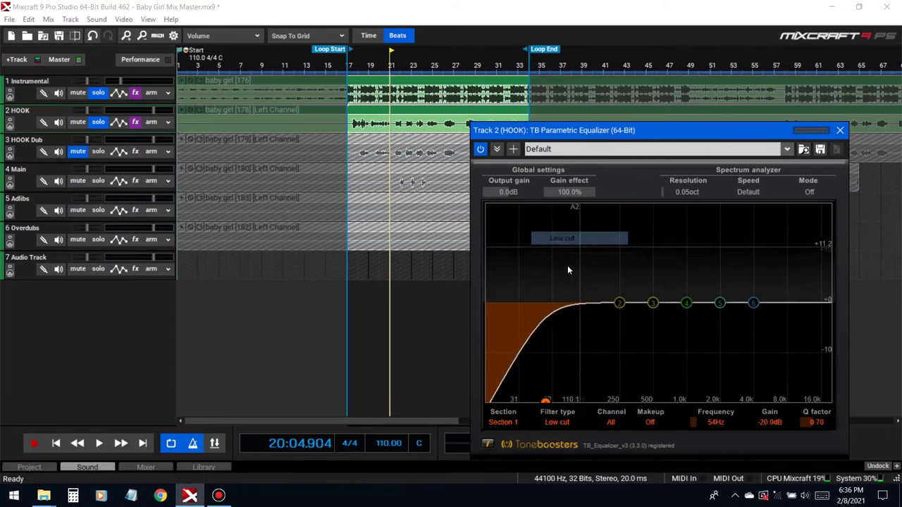
drag(547, 403, 557, 399)
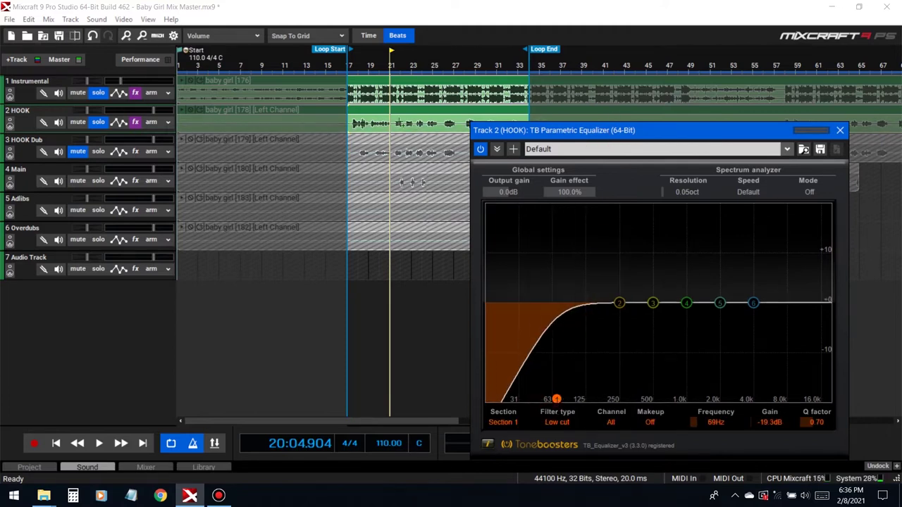
Step: Play the loop from bar 17 and sweep the low cut upward by ear, settling it at about 172 Hz
click(341, 71)
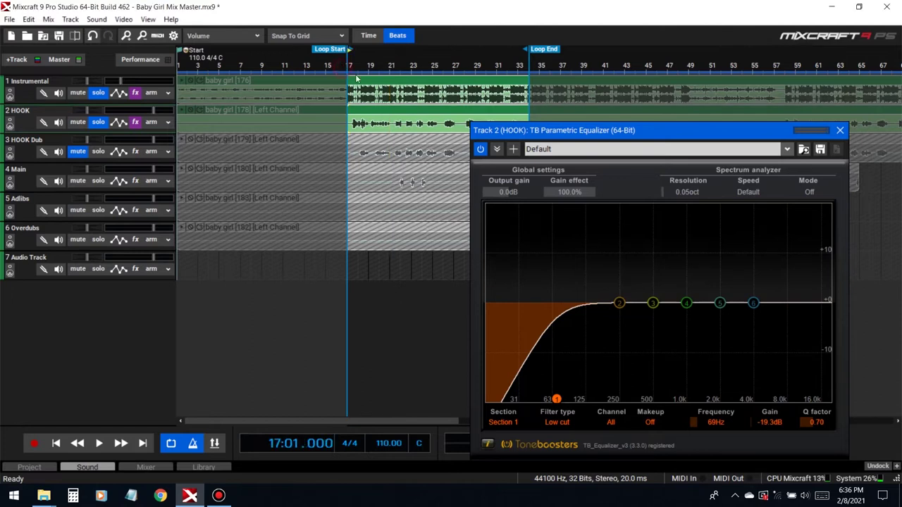
key(space)
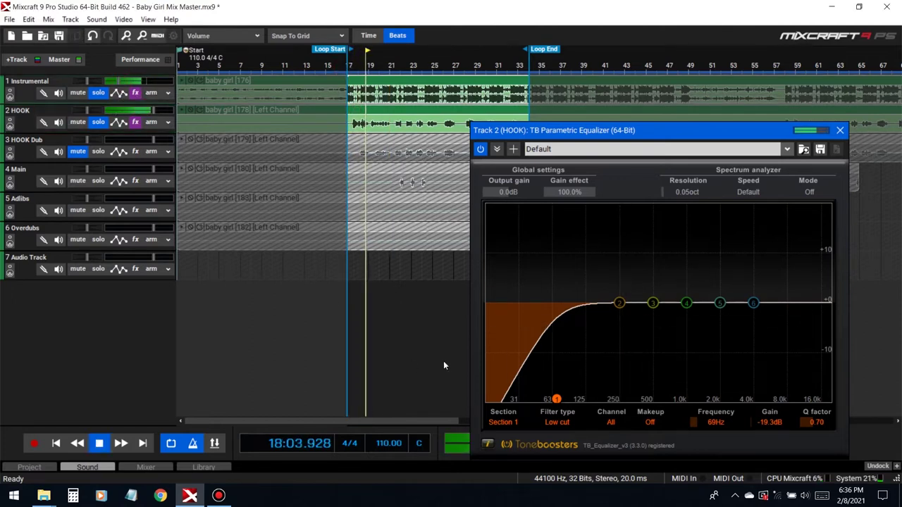
drag(563, 402, 648, 402)
key(space)
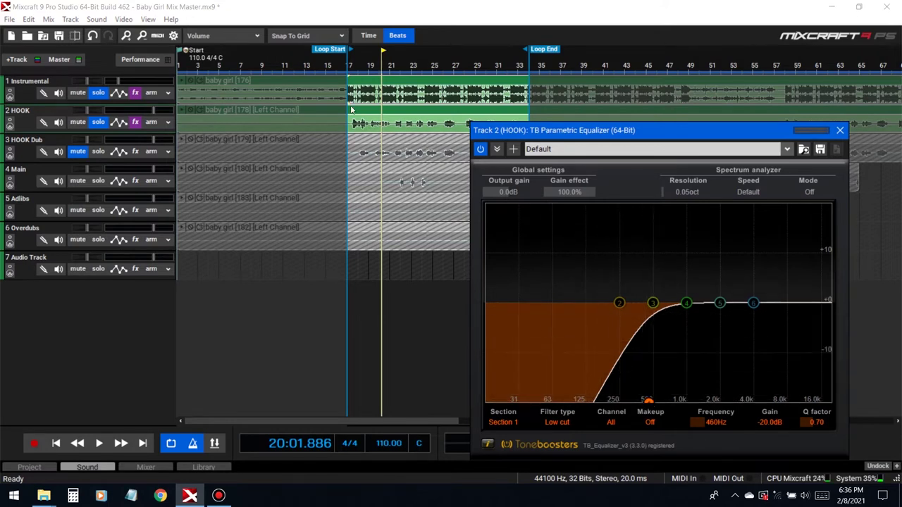
key(space)
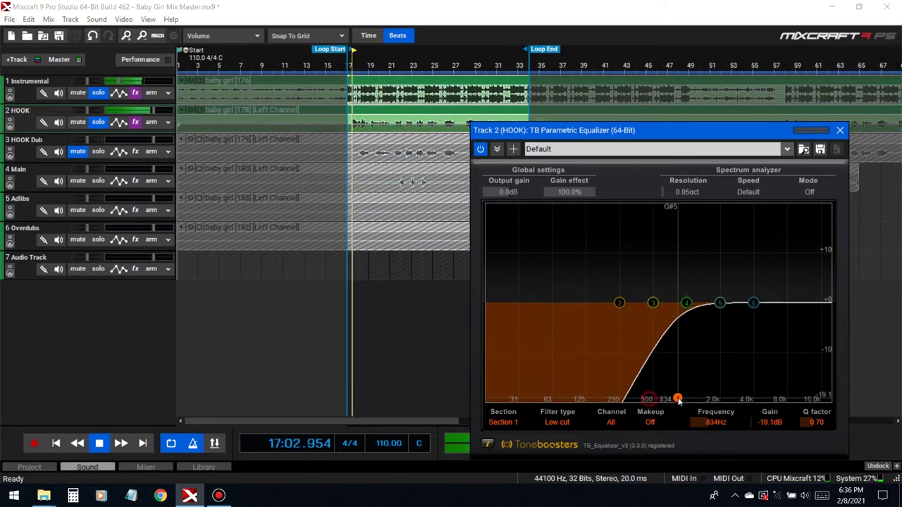
drag(648, 400, 601, 390)
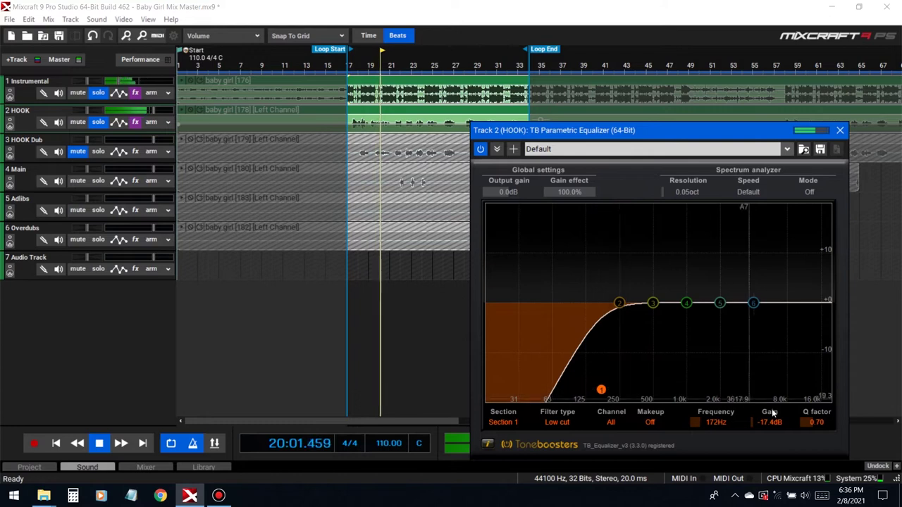
Step: Sweep a boosted section 3 by ear in the low mids, then turn it into a shallow, narrower cut slightly above 250 Hz
scroll(799, 422, down, 3)
drag(653, 303, 630, 267)
key(space)
key(space)
drag(777, 420, 750, 462)
drag(814, 422, 813, 414)
Step: Cut narrow bells with section 4 at 587 Hz and section 5 at 1129 Hz, the latter by 2.6 dB with Q 4.25
drag(688, 307, 661, 315)
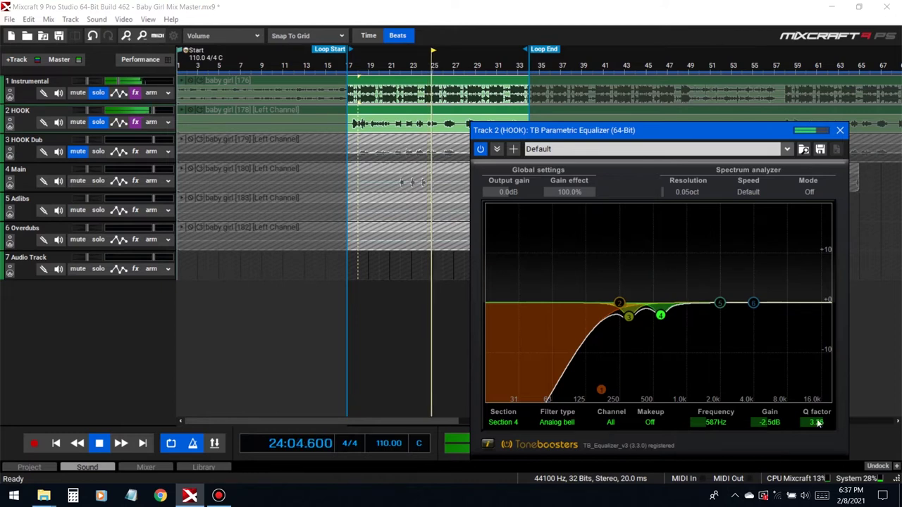
mouse_move(769, 422)
mouse_down()
mouse_move(759, 423)
mouse_move(826, 427)
mouse_move(769, 425)
mouse_up()
drag(719, 303, 692, 260)
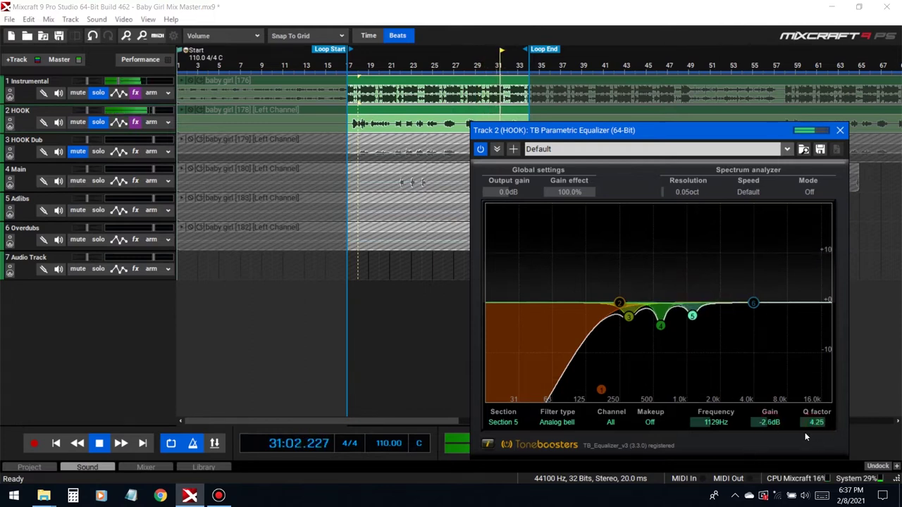
Step: Make equalizer section 6 a High cut filter at 20000 Hz with Q 0.40
drag(753, 304, 830, 400)
click(549, 421)
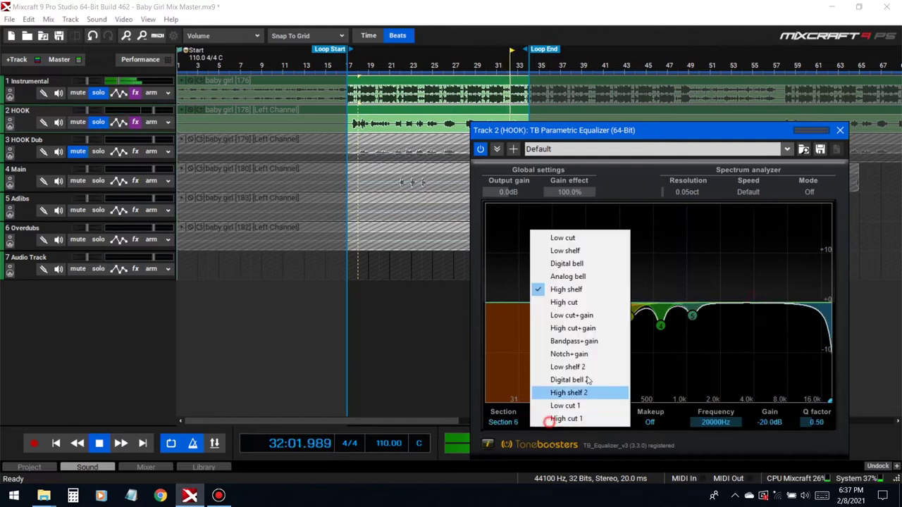
click(564, 302)
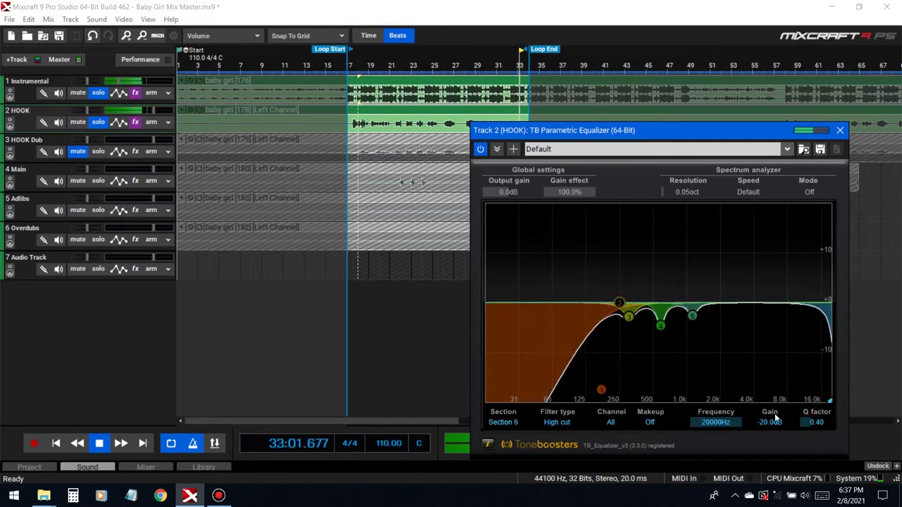
Step: Compare the hook with the equalizer bypassed and enabled, leave it enabled, then close its window and stop playback
click(481, 149)
click(480, 150)
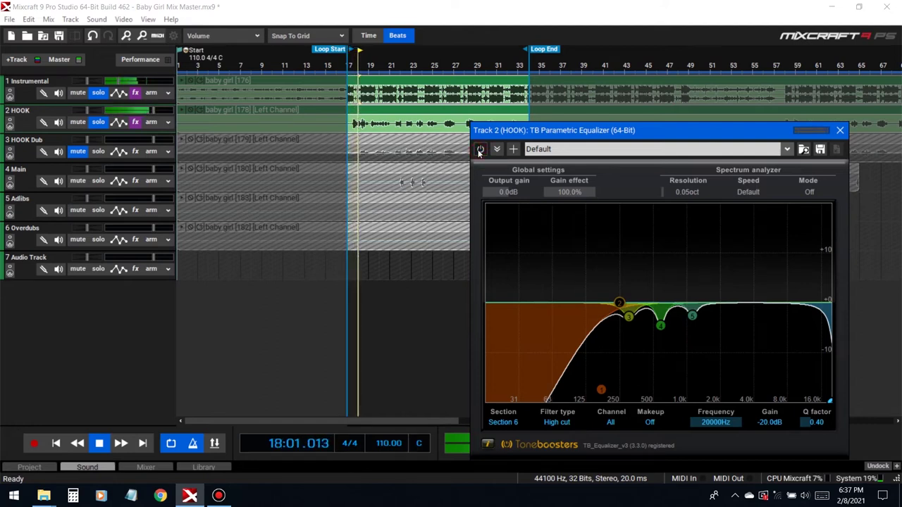
click(479, 149)
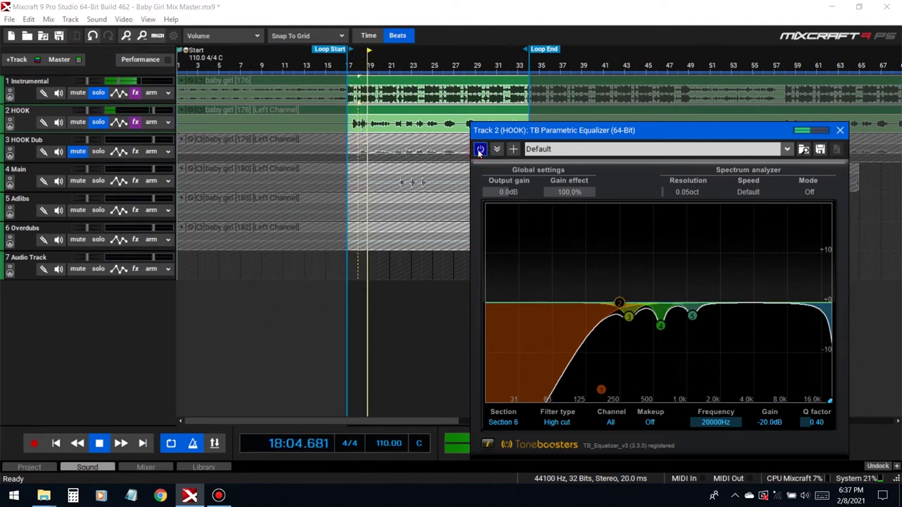
click(480, 150)
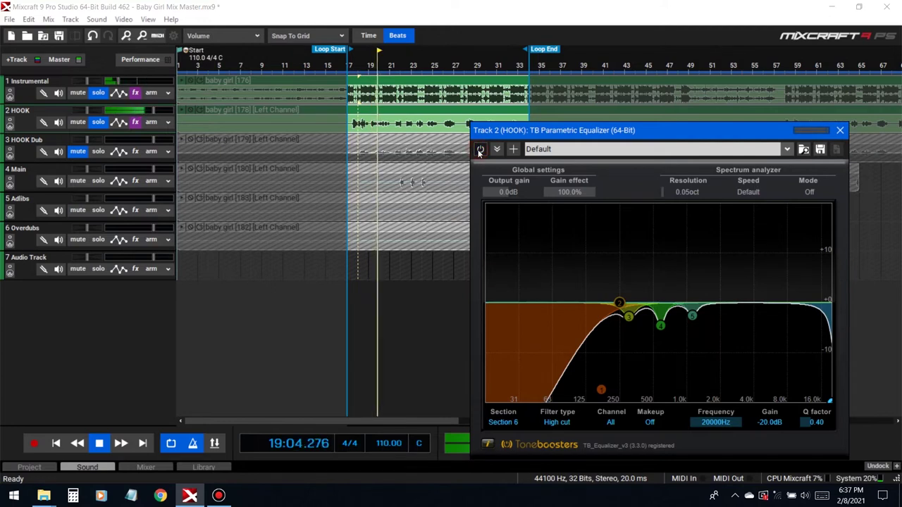
click(480, 149)
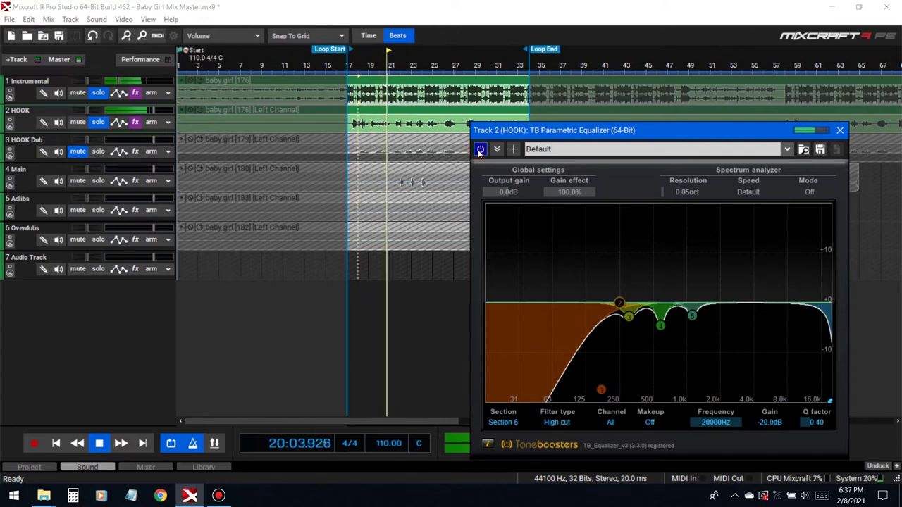
click(840, 131)
key(space)
Step: Check the HOOK track's two equalizers and reorder them so the edited one precedes the blank one, both above Auto-Tune Artist
click(135, 122)
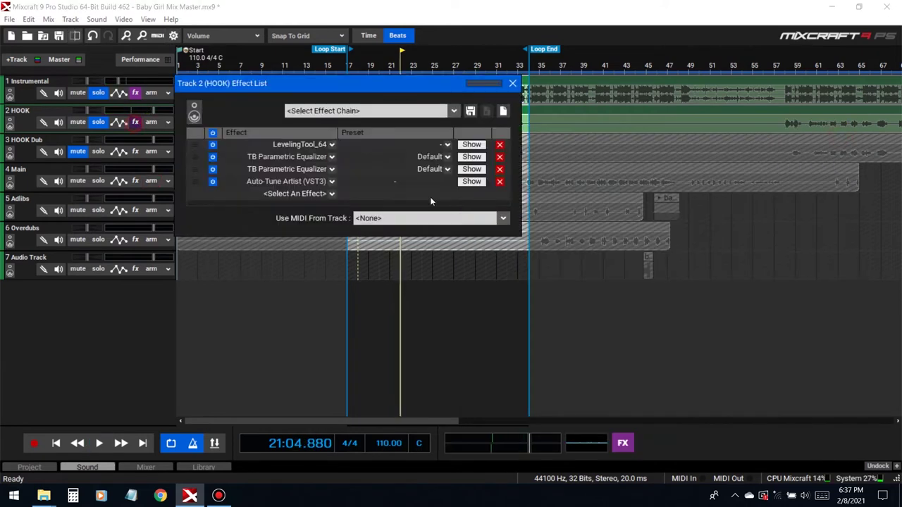
click(468, 170)
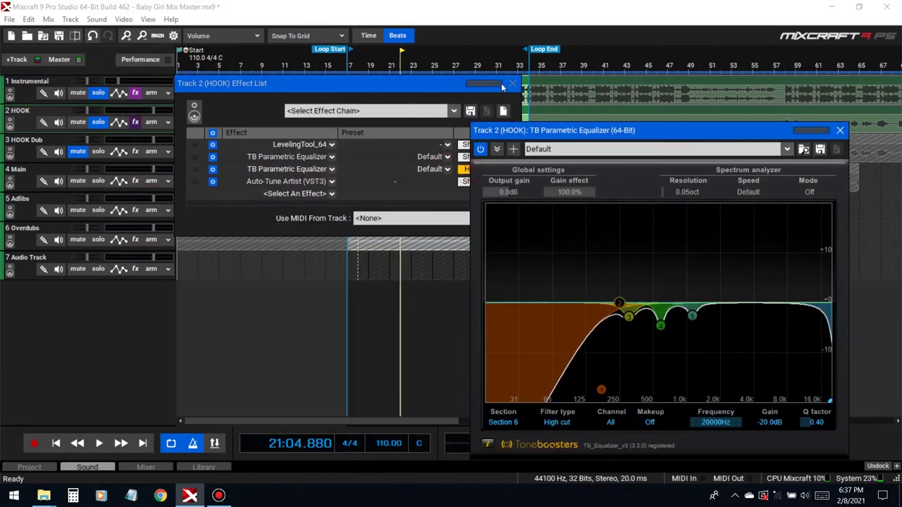
click(839, 131)
click(471, 156)
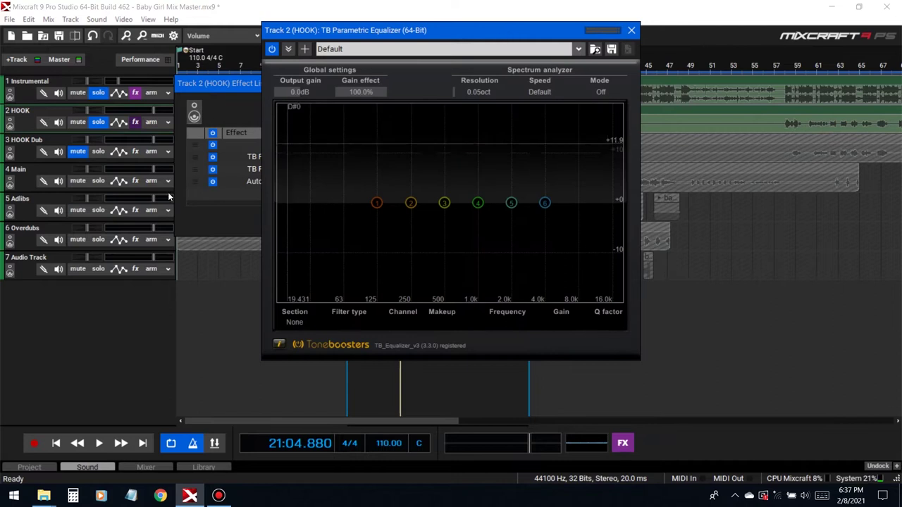
click(523, 83)
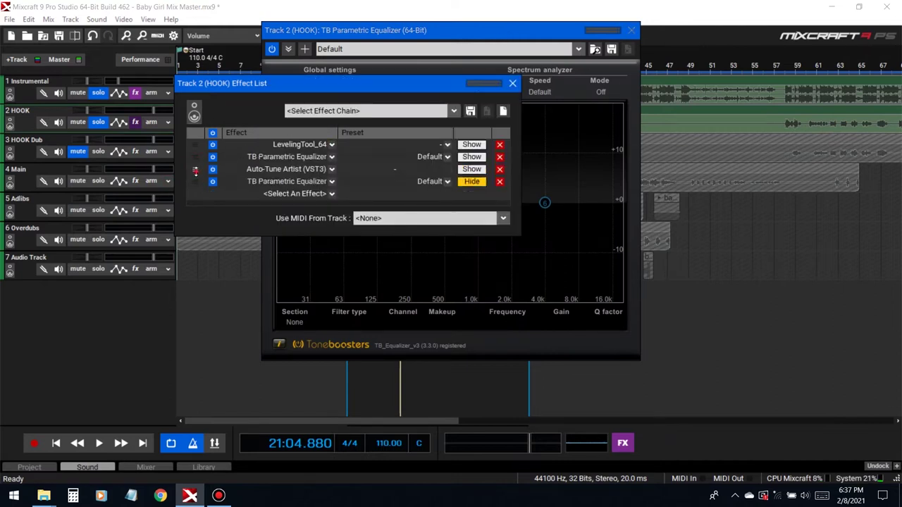
drag(195, 170, 297, 176)
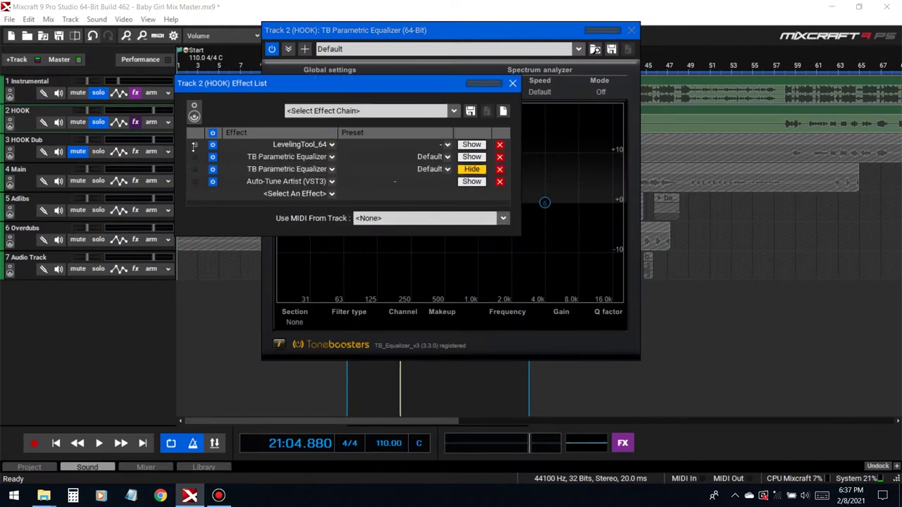
click(470, 158)
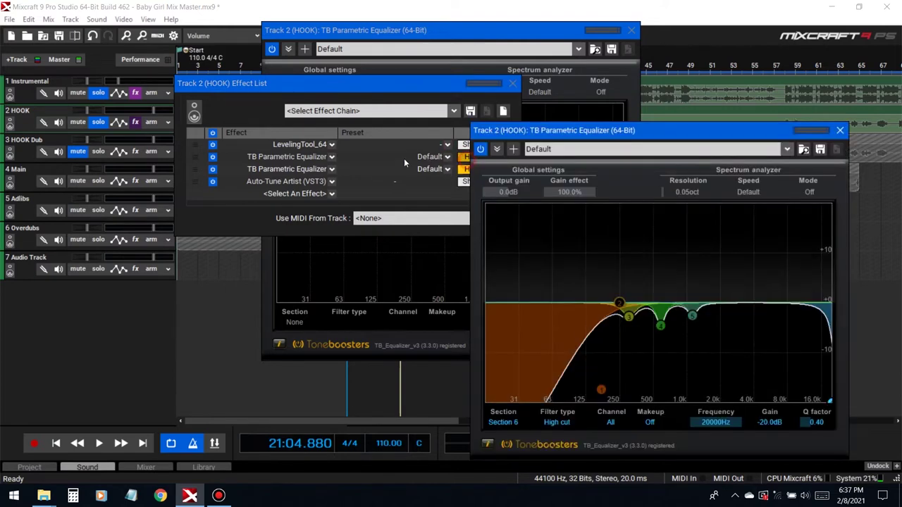
click(841, 132)
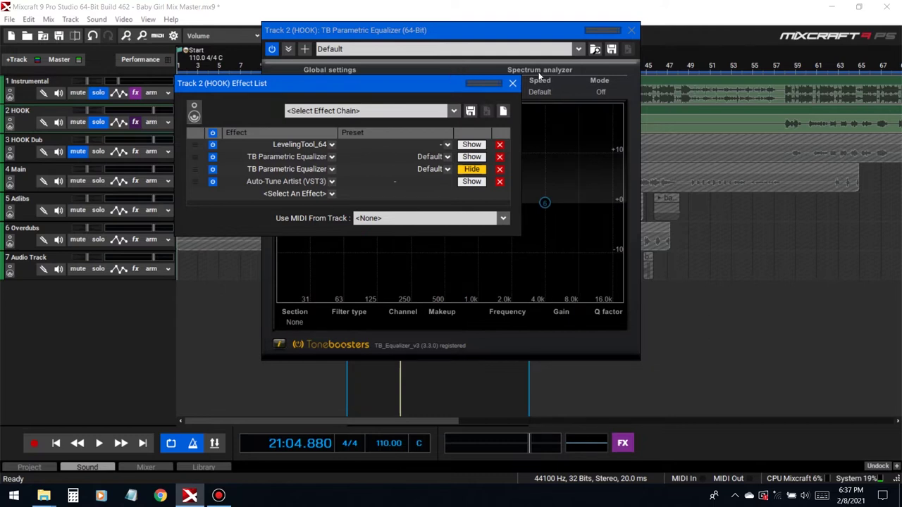
Step: Play the loop from bar 17 and set the blank equalizer's section 6 to a 1.8 dB high shelf at 4035 Hz
drag(560, 30, 729, 65)
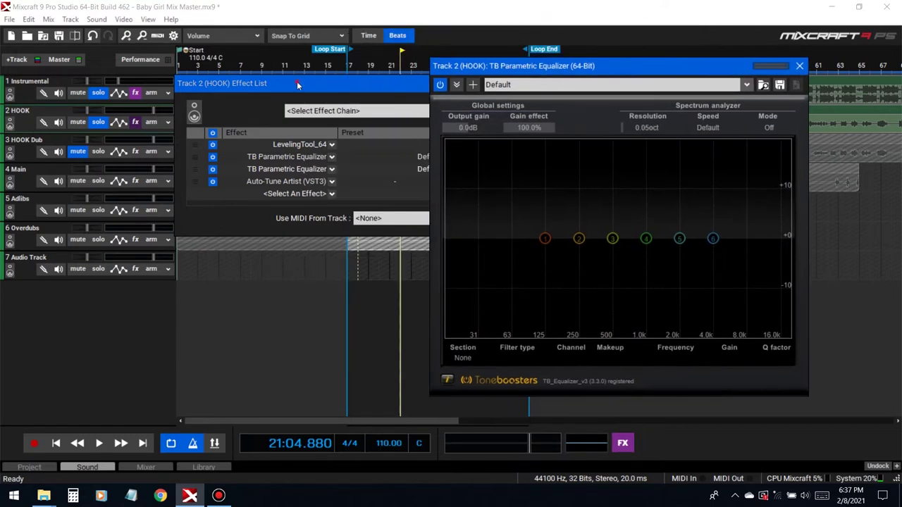
click(297, 83)
click(512, 84)
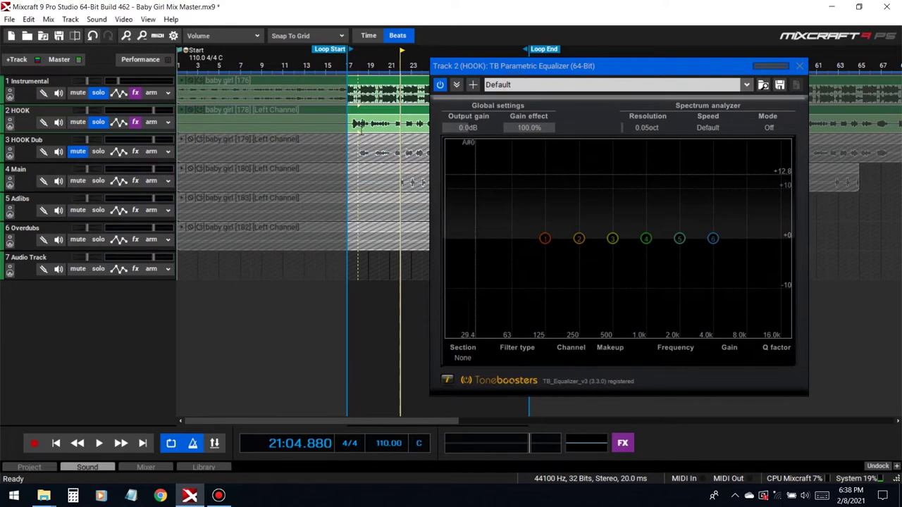
click(345, 67)
key(space)
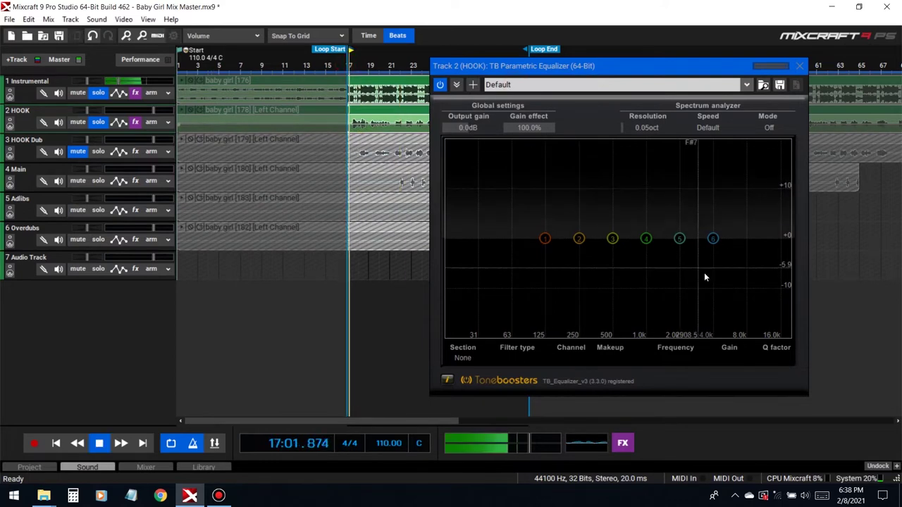
mouse_move(712, 238)
mouse_down()
mouse_move(703, 219)
mouse_move(713, 231)
mouse_up()
key(space)
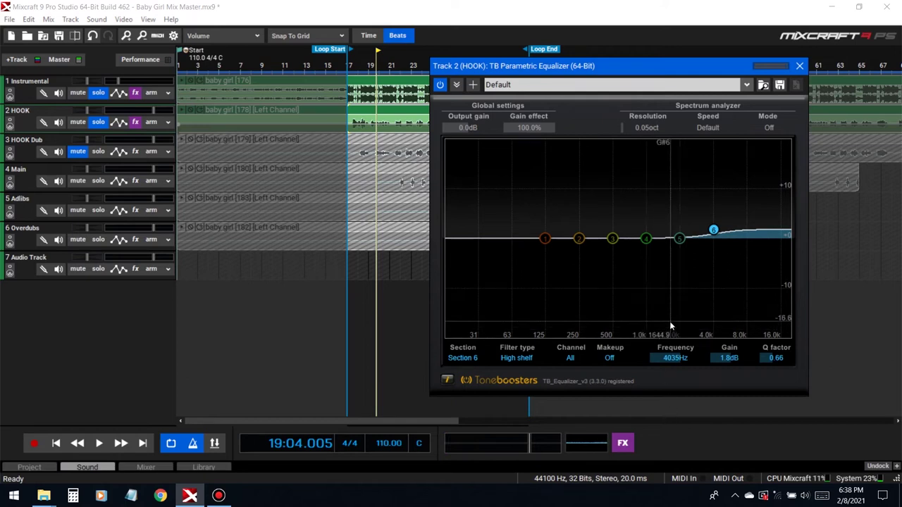
Step: Boost section 5 by 3.2 dB at 1493 Hz with Q 0.96 and replay the loop from bar 17
drag(676, 238, 665, 223)
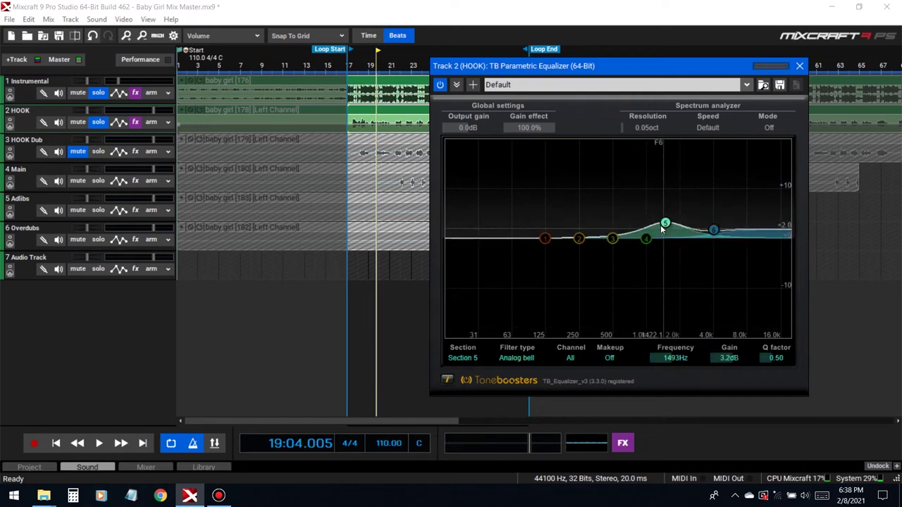
click(344, 65)
key(space)
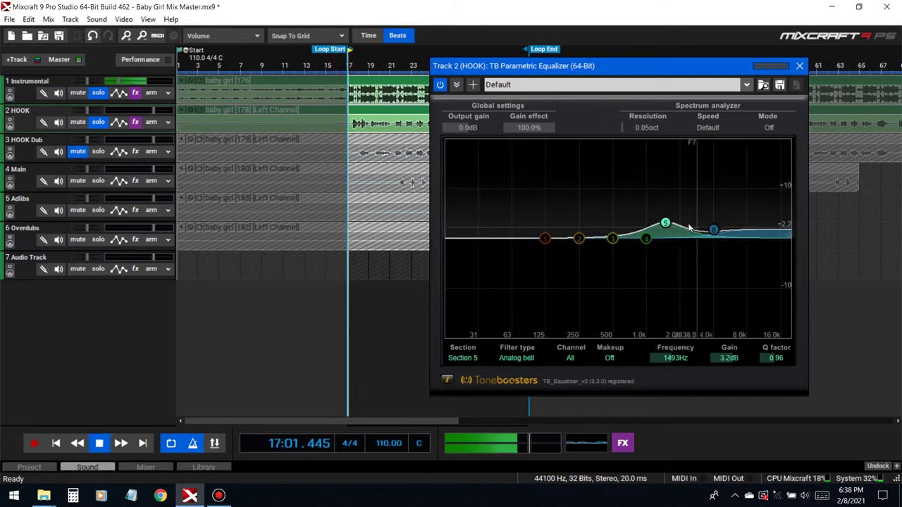
Step: Sweep section 5 of the HOOK equalizer upward and set it to a 1.1 dB boost at 2739 Hz with Q 1.69
scroll(664, 223, up, 3)
drag(664, 223, 692, 202)
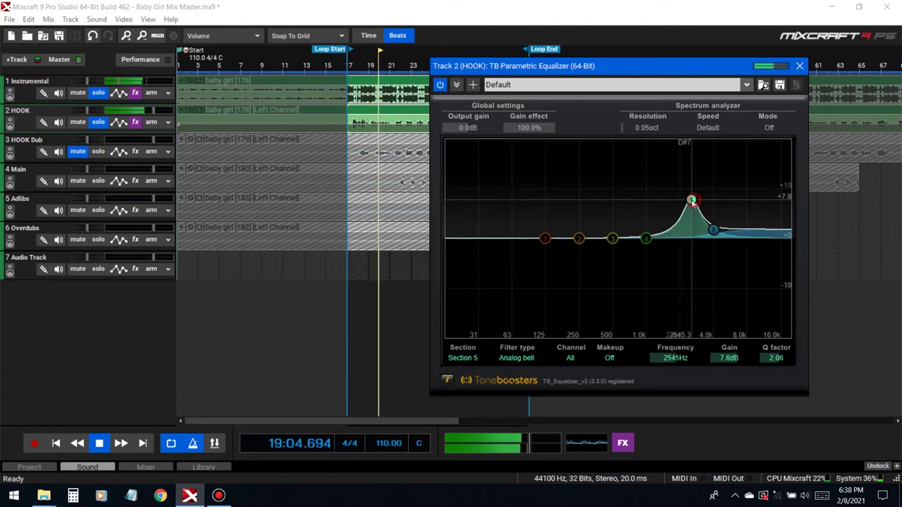
drag(729, 358, 668, 359)
drag(731, 362, 704, 357)
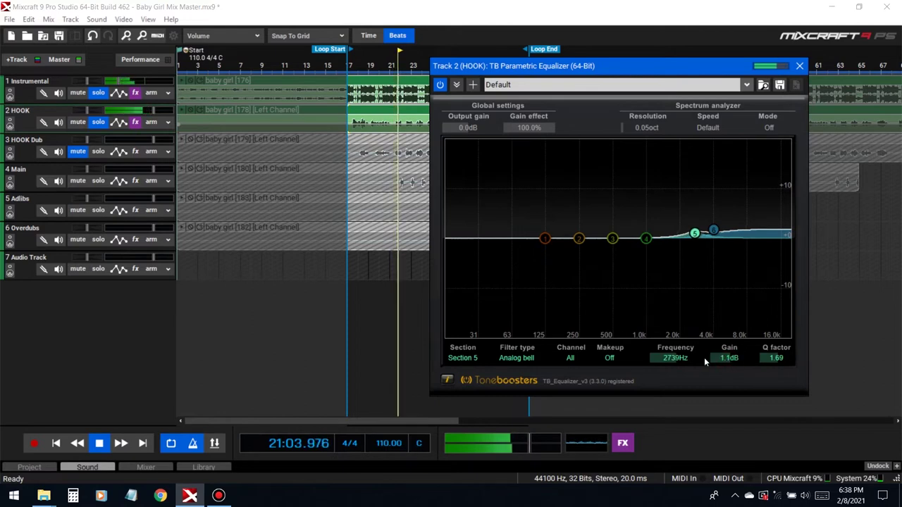
Step: Sweep section 4 with a strong boost, then settle it as a slight boost at 765 Hz and adjust its Q factor
mouse_move(647, 240)
mouse_down()
mouse_move(629, 192)
mouse_move(670, 200)
mouse_move(632, 201)
mouse_up()
scroll(629, 191, up, 5)
drag(663, 360, 664, 362)
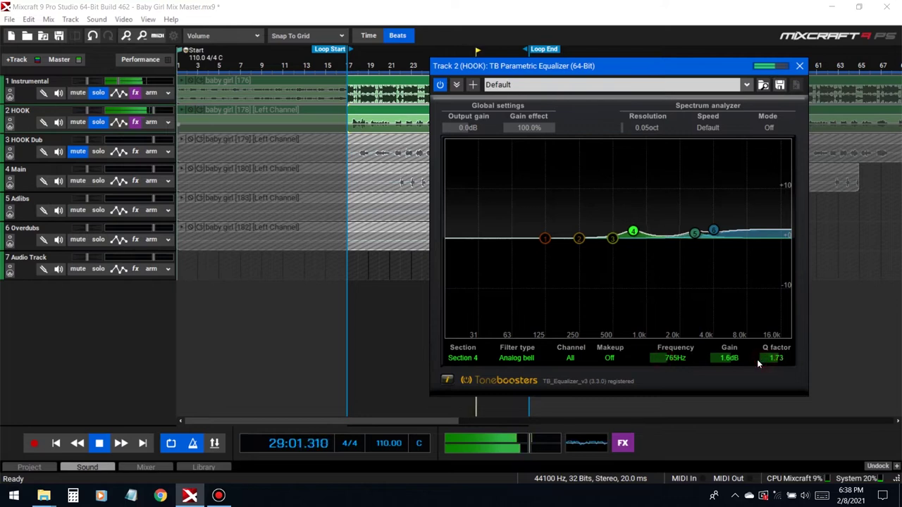
drag(775, 358, 729, 362)
Step: Sweep section 3 with a strong boost, then set it to 1.0 dB at 439 Hz with Q 2.67
drag(611, 237, 598, 195)
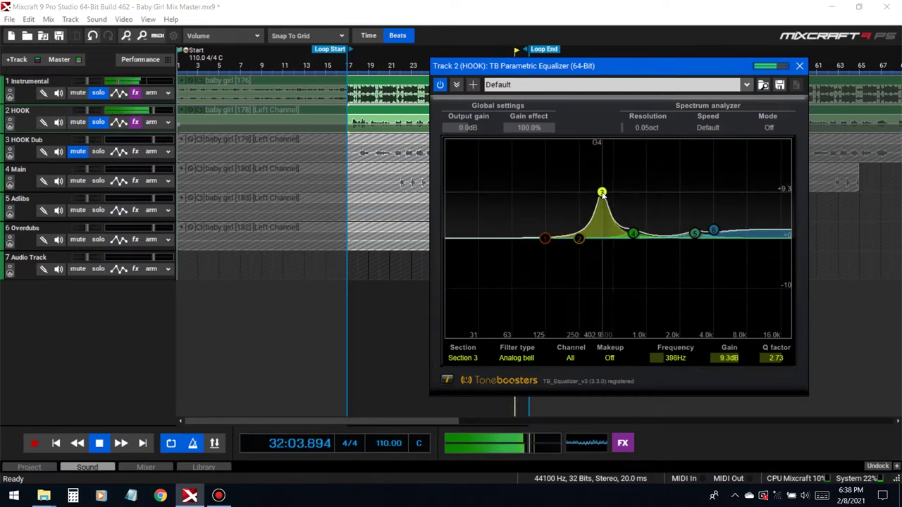
drag(603, 195, 604, 196)
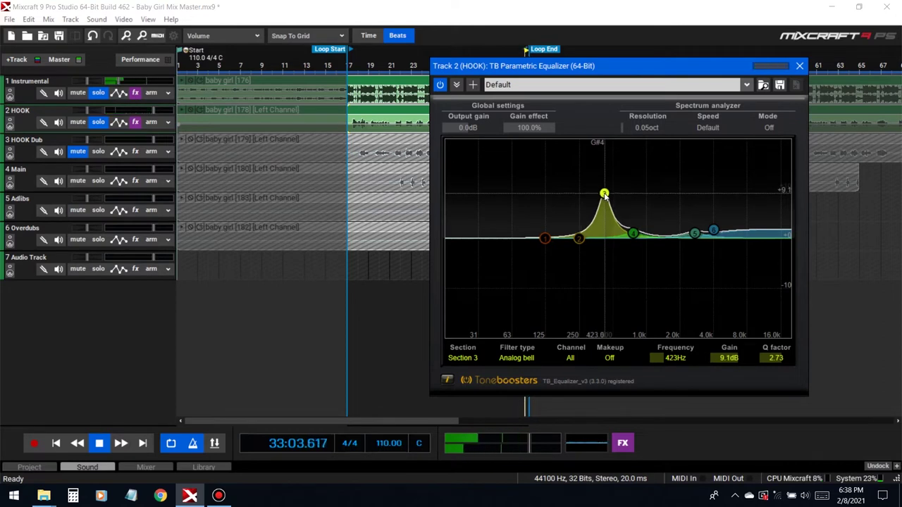
drag(605, 196, 606, 196)
drag(736, 358, 713, 372)
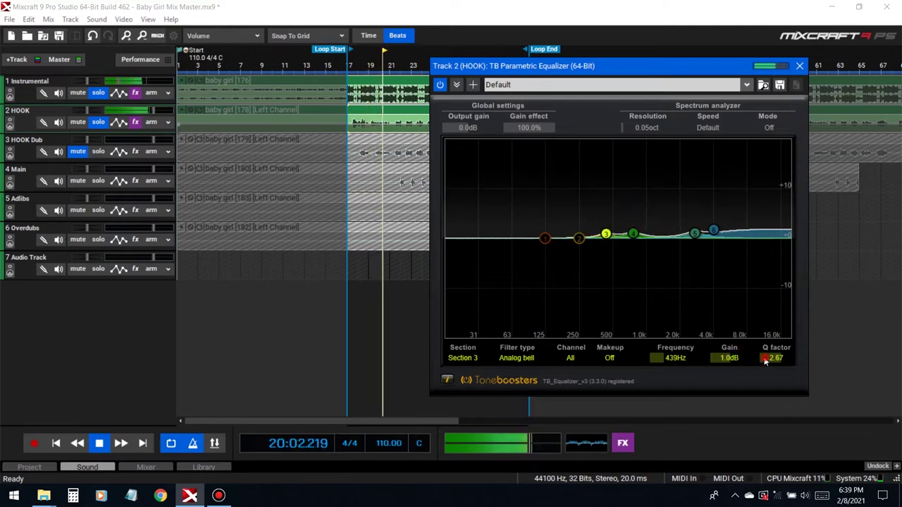
Step: Sweep section 2 with a strong boost in the low mids, then turn it into a slight cut near 200 Hz
drag(578, 237, 555, 181)
drag(729, 358, 674, 360)
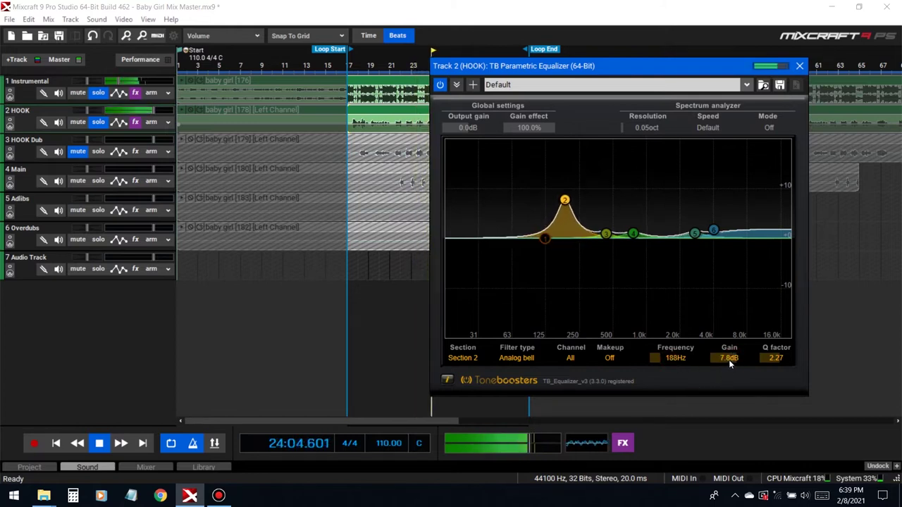
drag(730, 360, 694, 345)
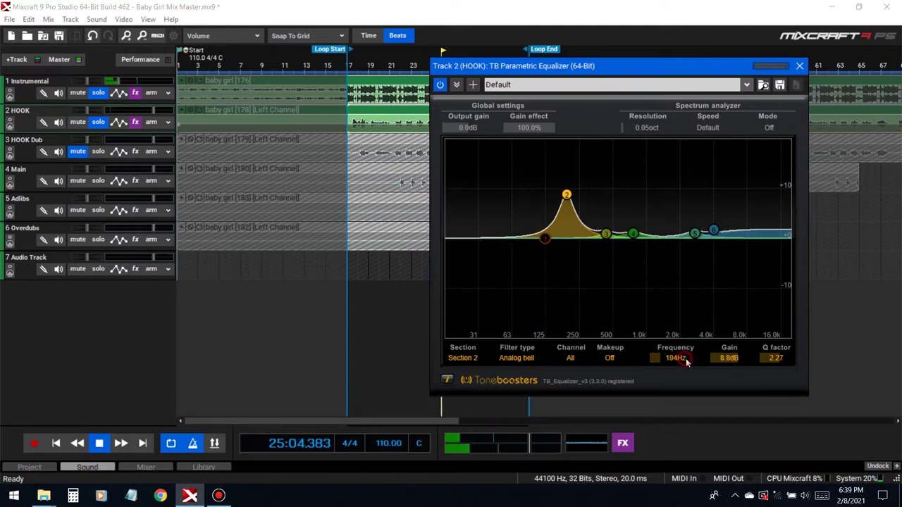
drag(691, 384, 693, 387)
Step: Make section 1 a low cut filter at 83 Hz with Q 0.53
drag(544, 239, 534, 337)
click(522, 358)
click(521, 174)
drag(535, 336, 525, 336)
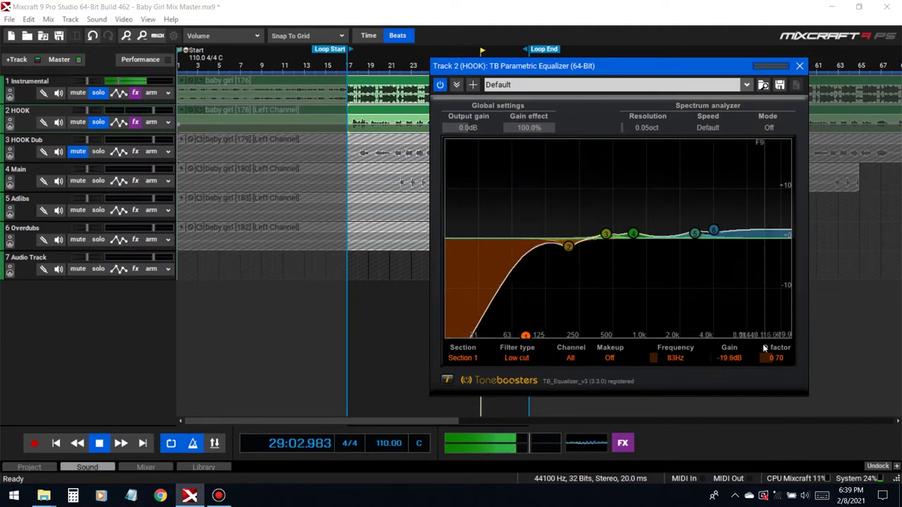
drag(757, 355, 757, 358)
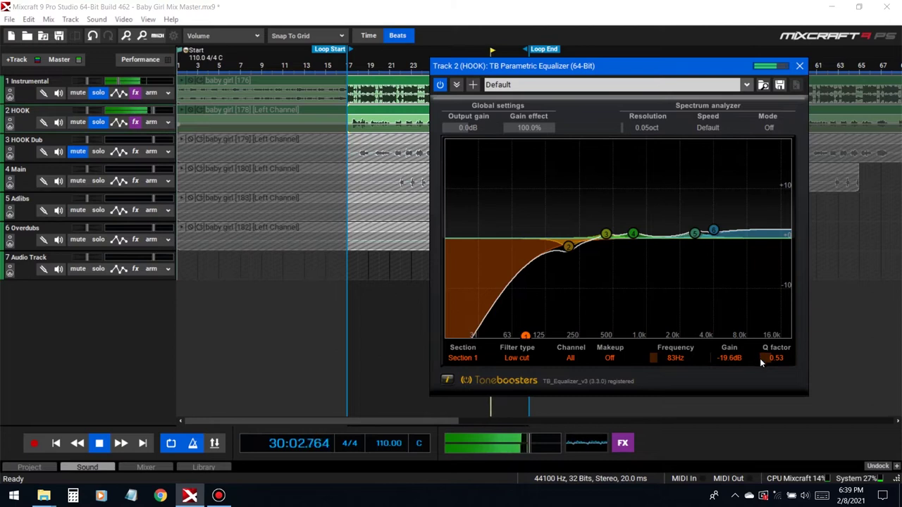
Step: Compare the loop with the equalizer bypassed and enabled, leave it enabled, stop playback and close its window
click(441, 84)
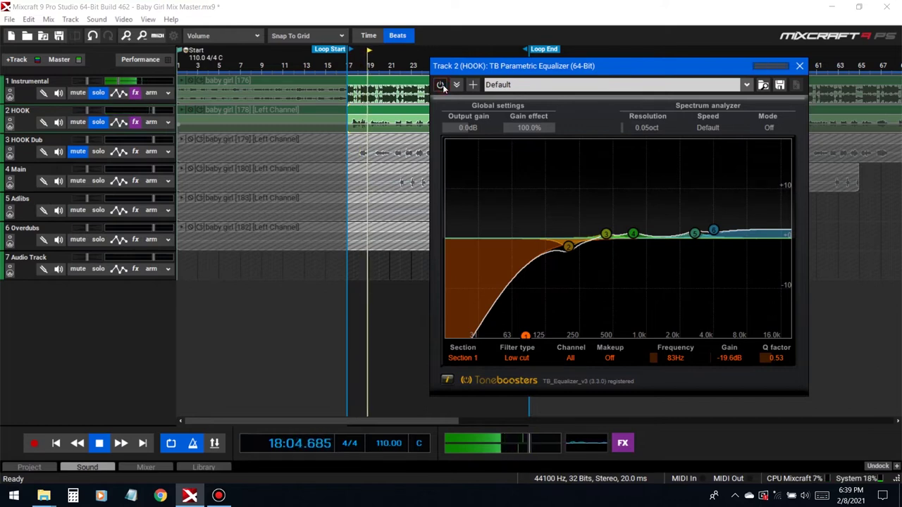
click(442, 84)
click(442, 85)
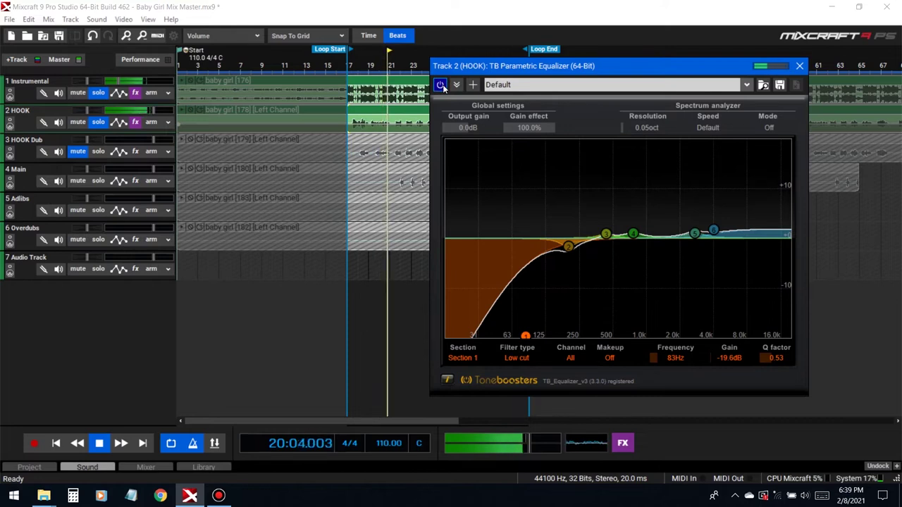
click(441, 84)
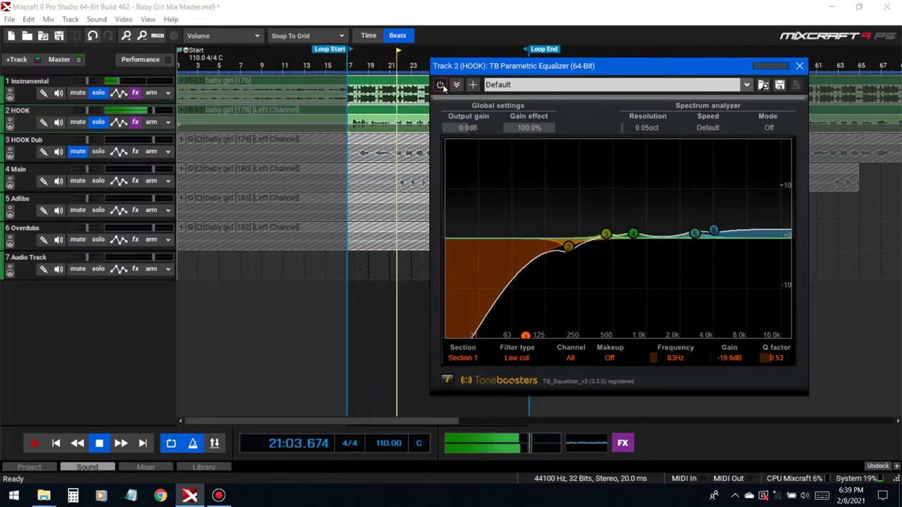
click(441, 85)
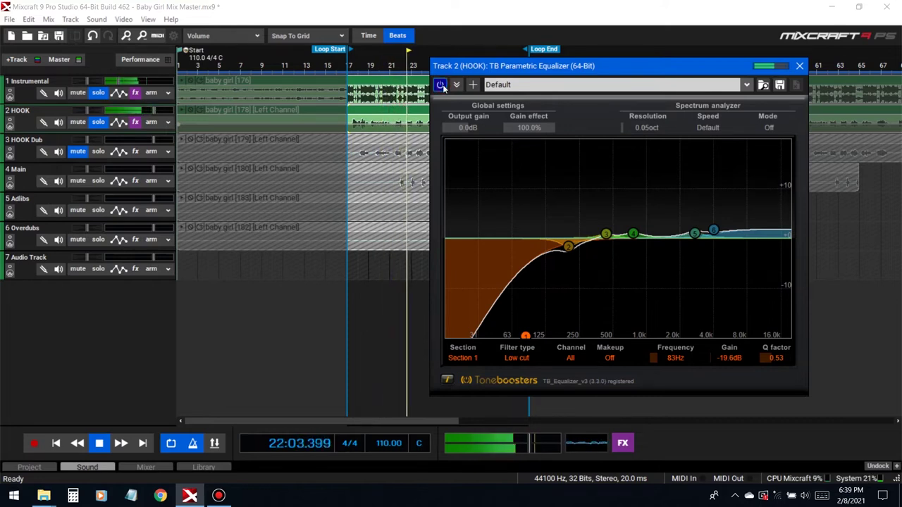
key(space)
click(799, 65)
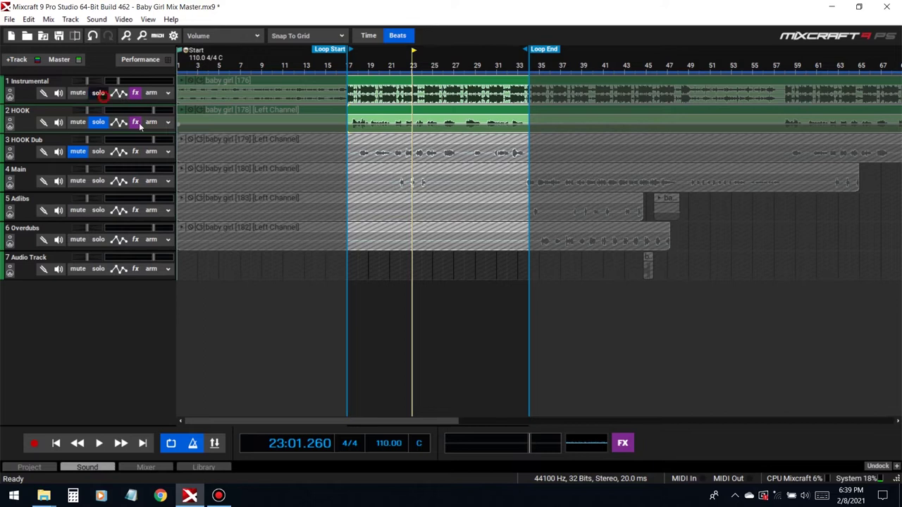
Step: Play the HOOK alone, comparing it with LevelingTool and both equalizers off and on; leave them on, stop playback and close the effect list
click(137, 124)
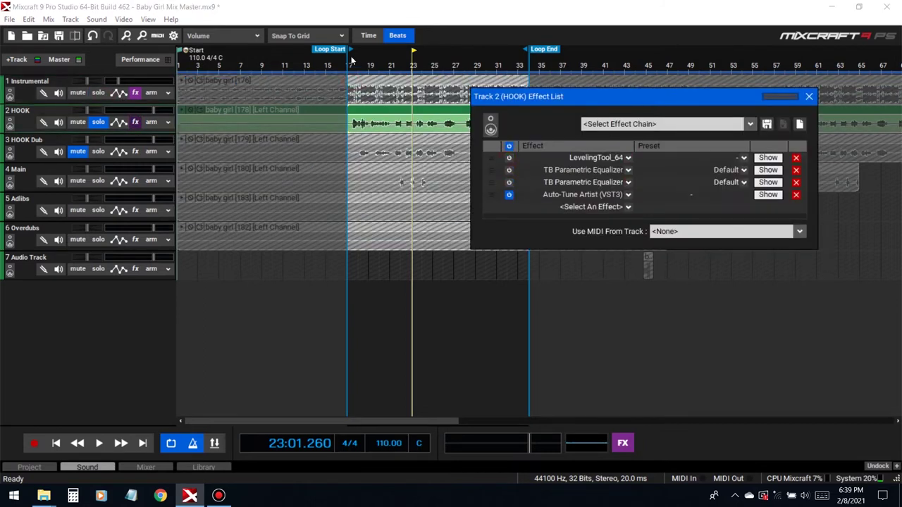
key(space)
click(509, 157)
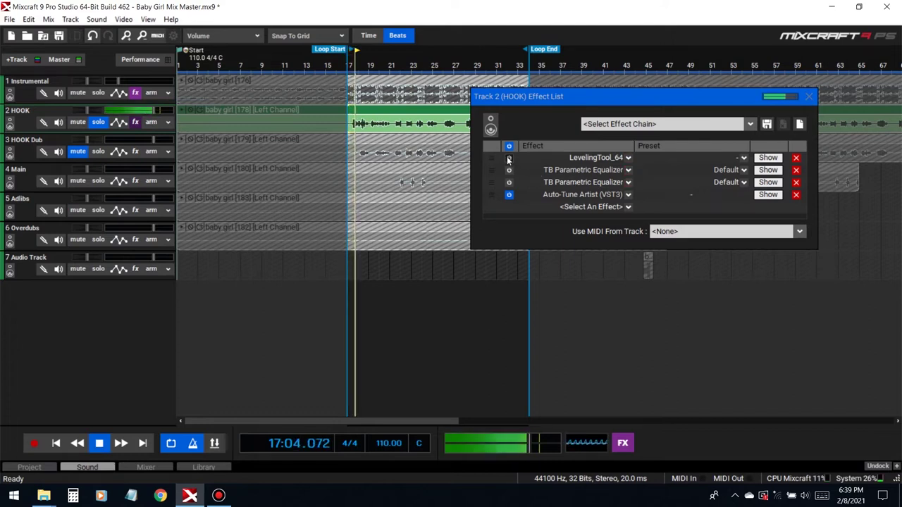
click(509, 170)
click(508, 182)
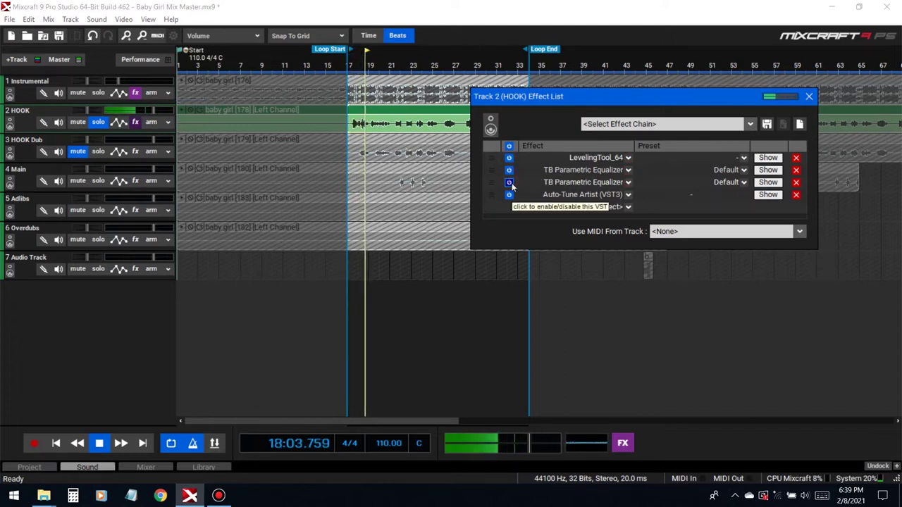
click(508, 182)
click(508, 170)
click(509, 158)
click(509, 158)
click(509, 170)
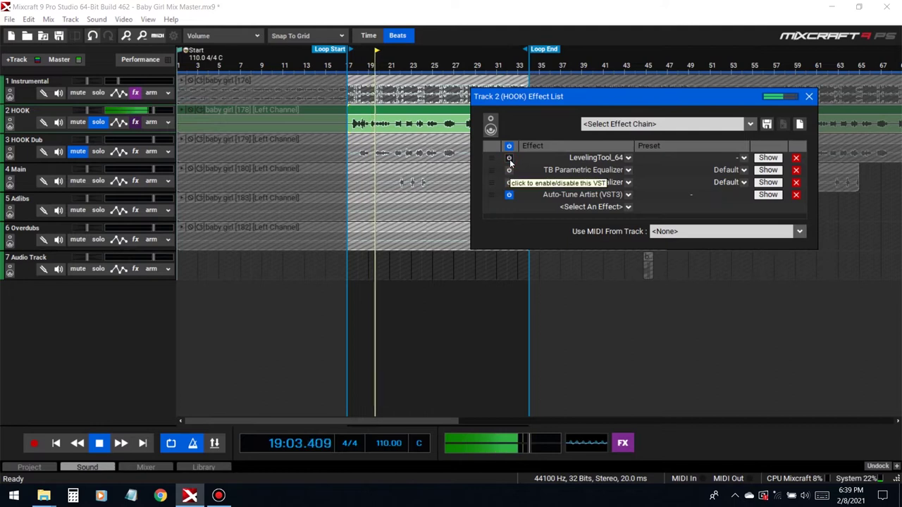
click(508, 182)
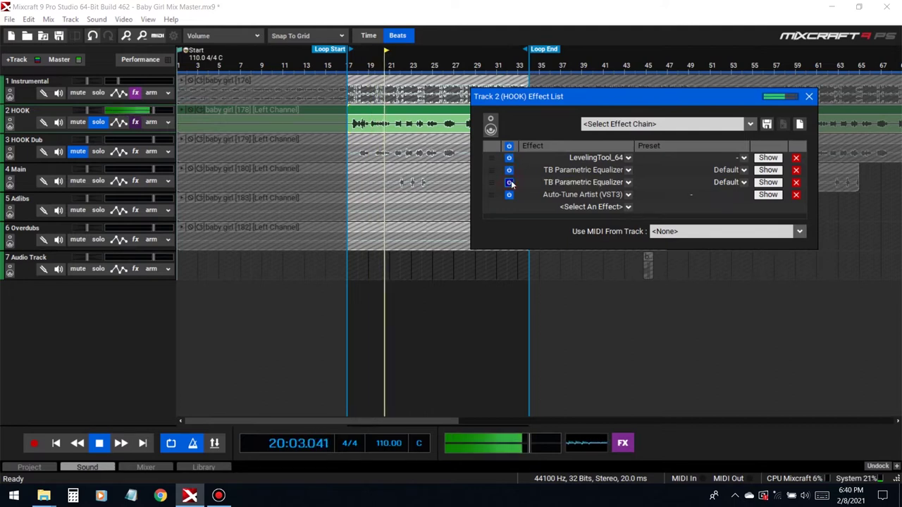
key(space)
click(808, 97)
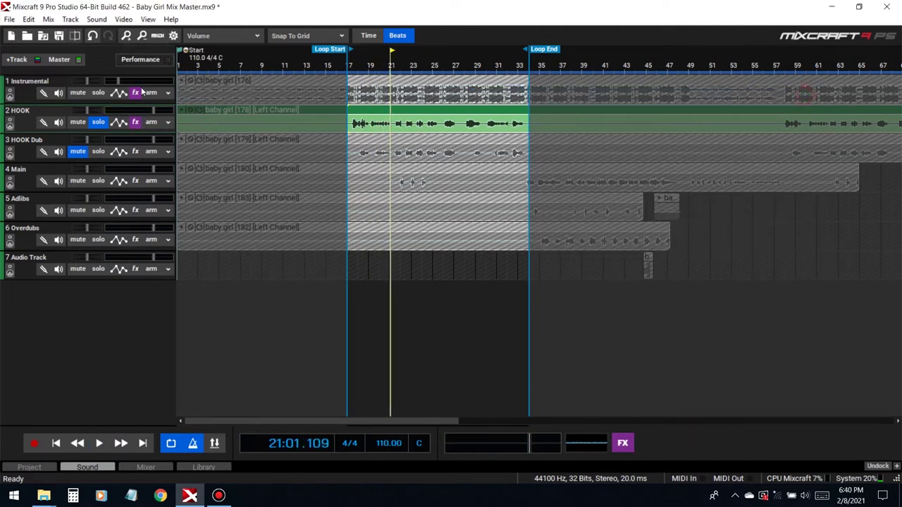
Step: Solo the Instrumental again, add FabFilter Pro-DS after Auto-Tune Artist on the HOOK track, and close the effect list
click(99, 95)
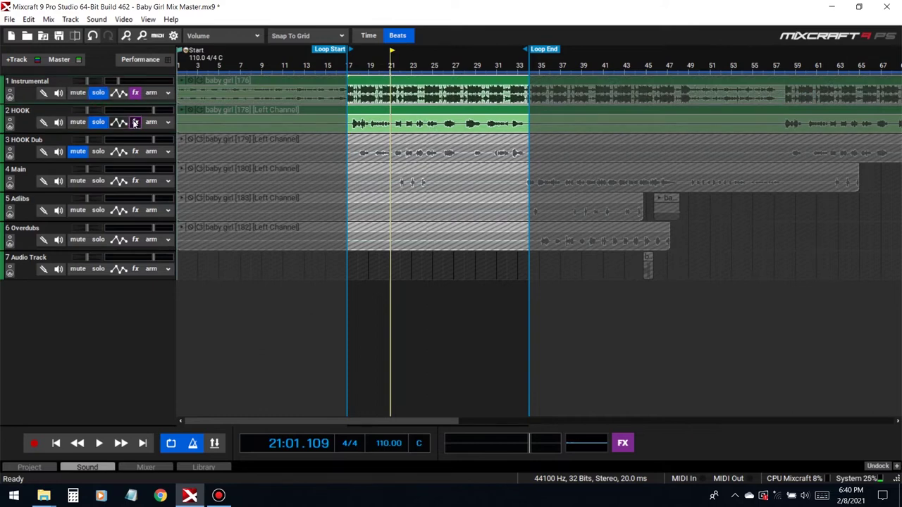
click(136, 123)
click(592, 206)
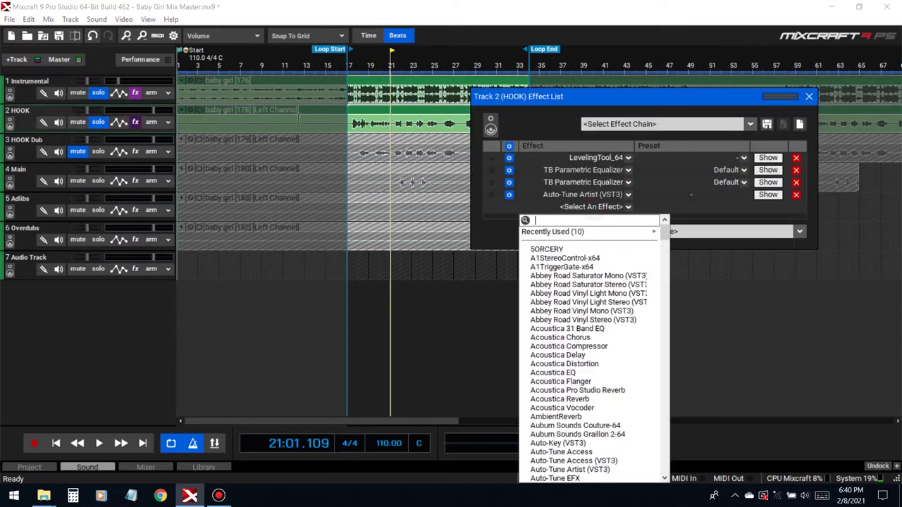
text(ds)
click(574, 250)
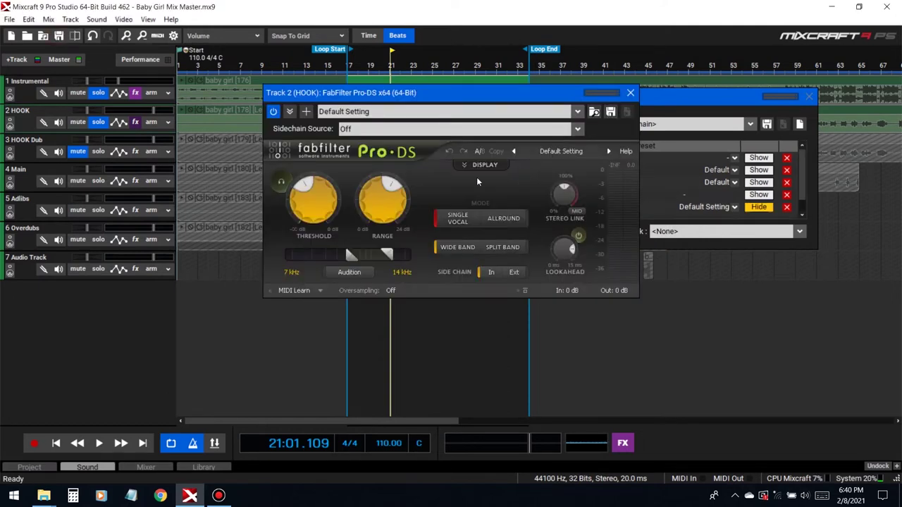
drag(426, 93, 568, 140)
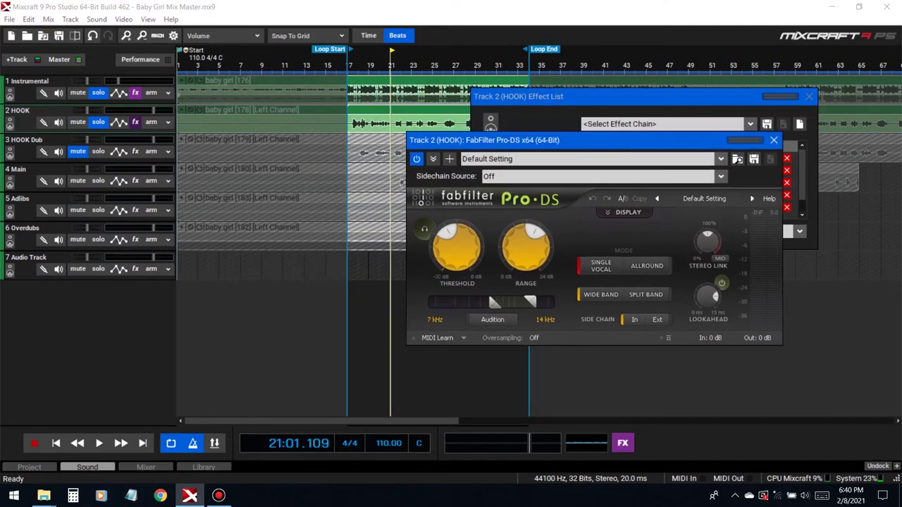
click(809, 97)
drag(662, 145, 654, 174)
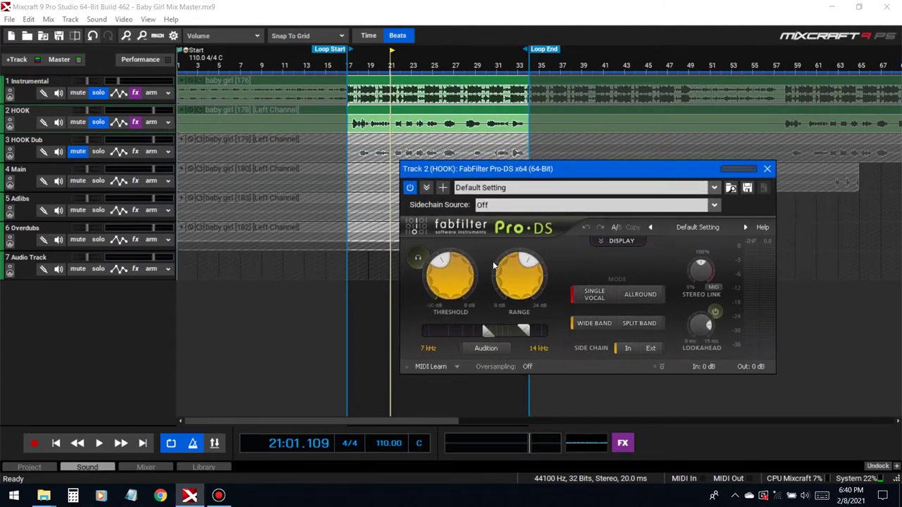
Step: Check the Pro-DS range setting and briefly play the loop from bar 17 through the de-esser
mouse_move(525, 266)
mouse_move(519, 283)
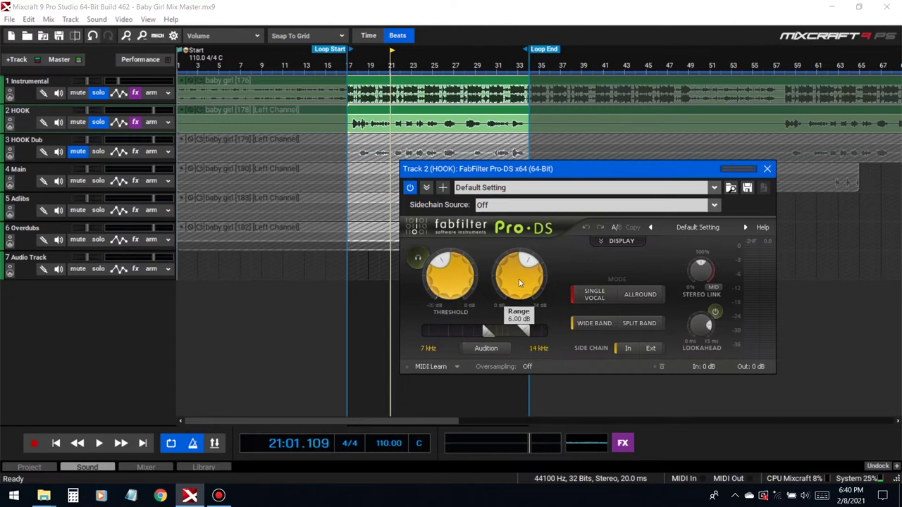
click(350, 61)
key(space)
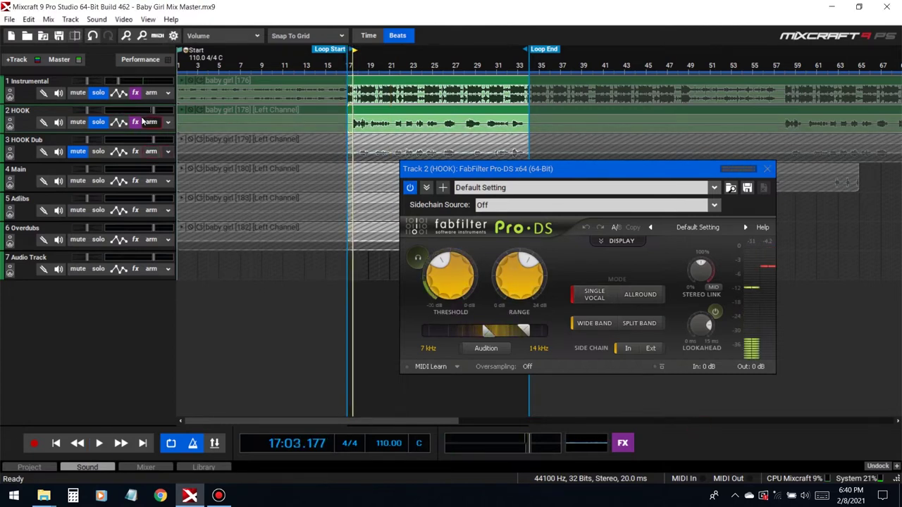
Step: Search the available effects for "dee" and add TB DeEsser after FabFilter Pro-DS on the HOOK track
click(136, 122)
scroll(634, 203, down, 1)
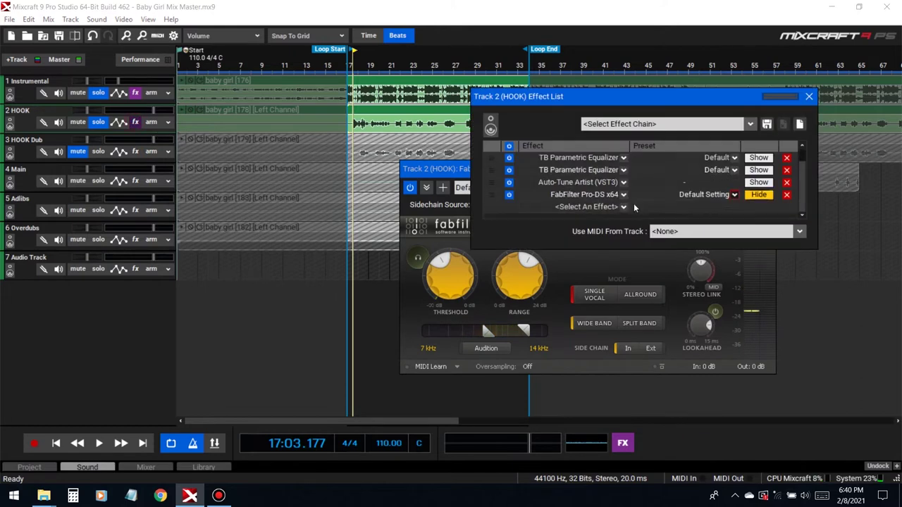
click(589, 207)
text(de)
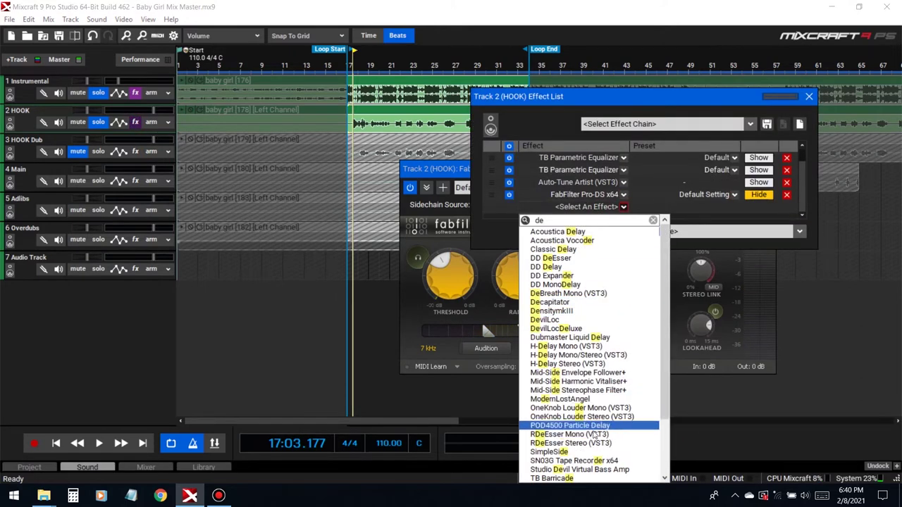
text(e)
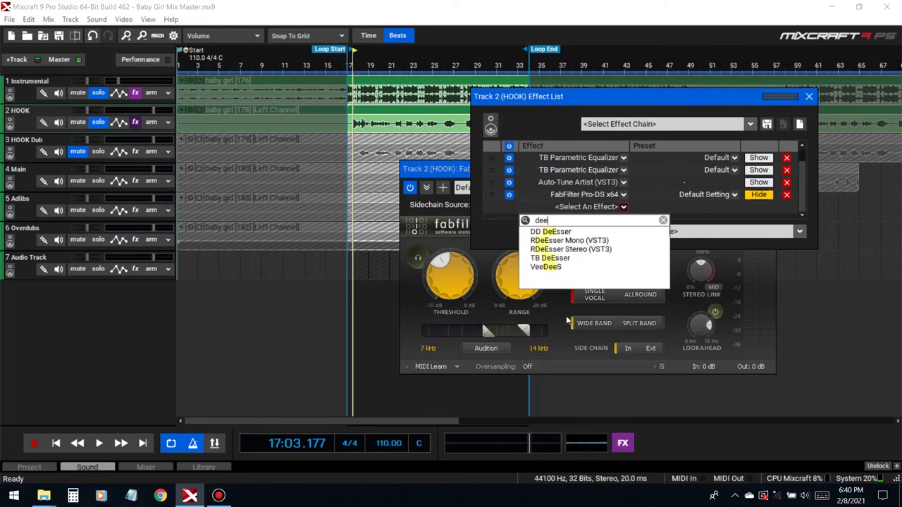
click(563, 258)
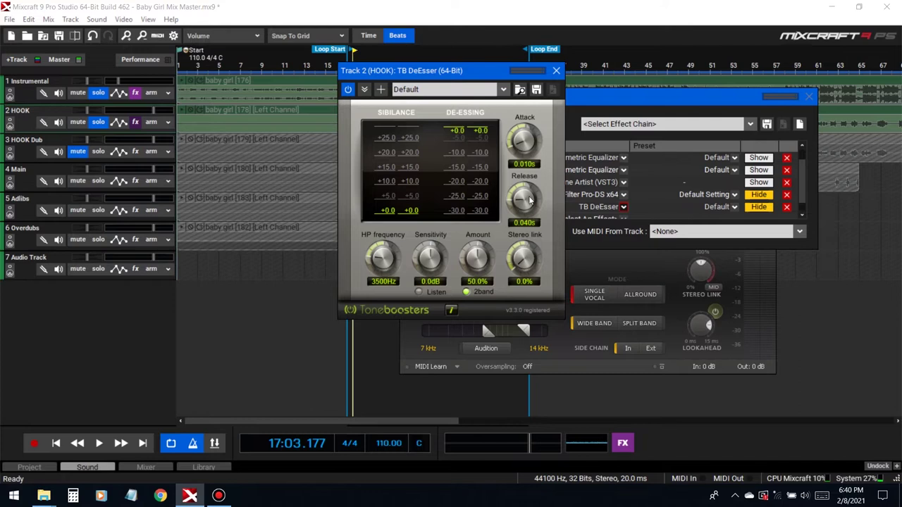
Step: View the FabFilter Pro-DS controls alongside the TB DeEsser ones, then close the Pro-DS window
click(657, 275)
click(518, 159)
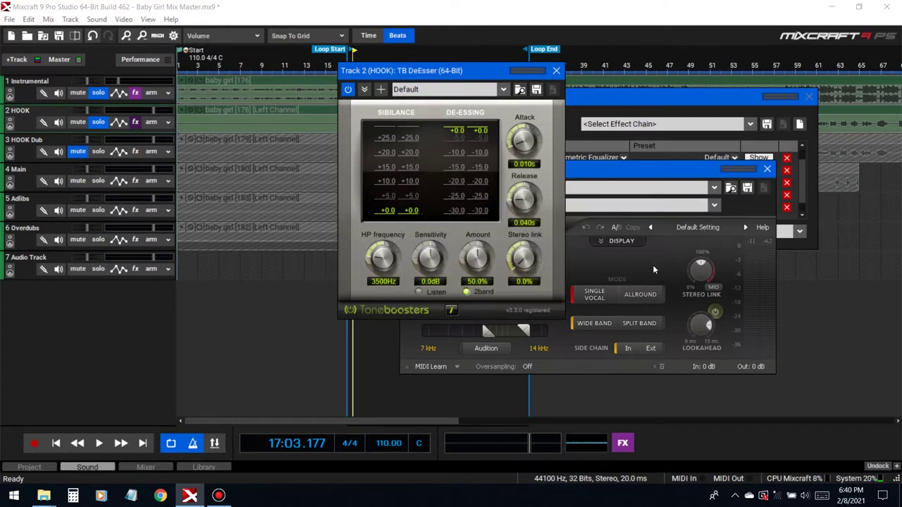
drag(657, 169, 718, 153)
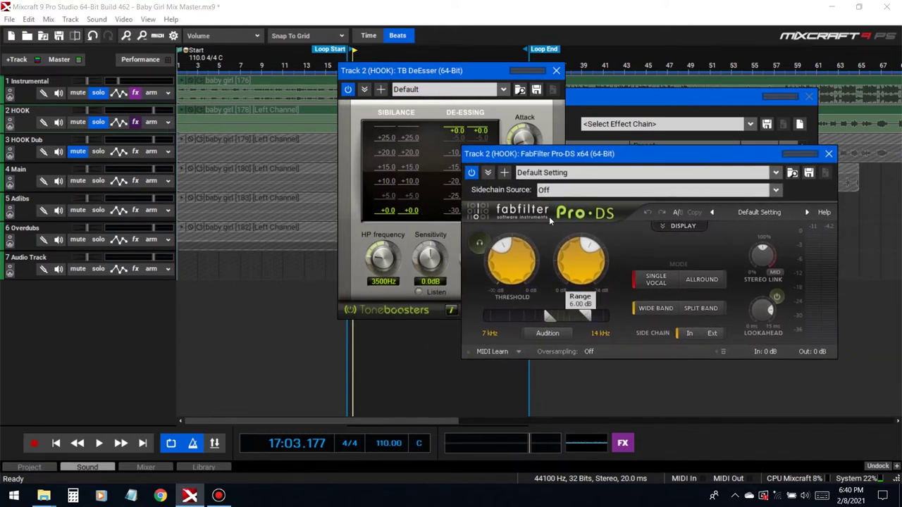
click(829, 155)
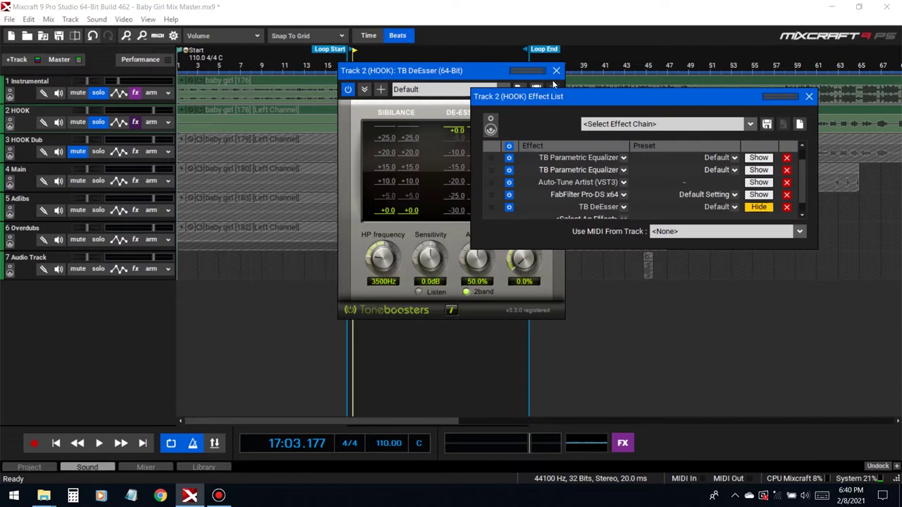
Step: Remove TB DeEsser from the HOOK track's effect list and show the FabFilter Pro-DS controls
click(556, 71)
click(786, 207)
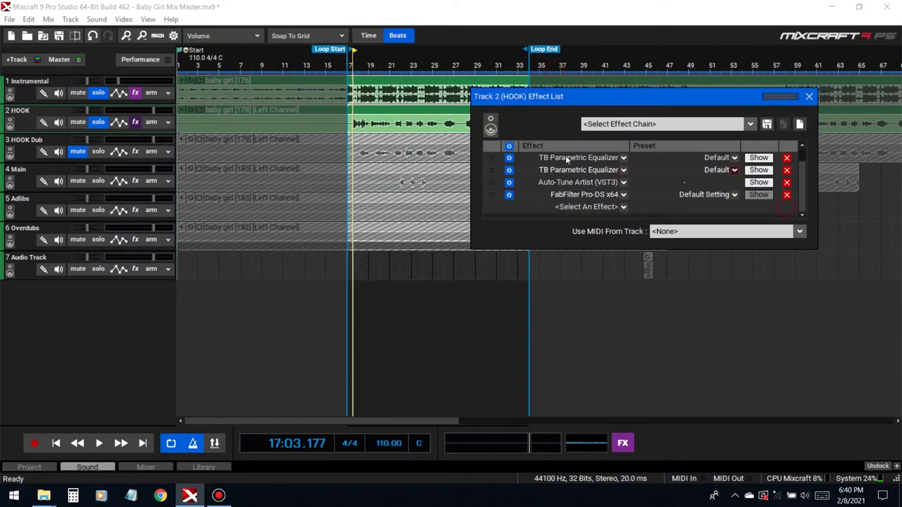
click(755, 195)
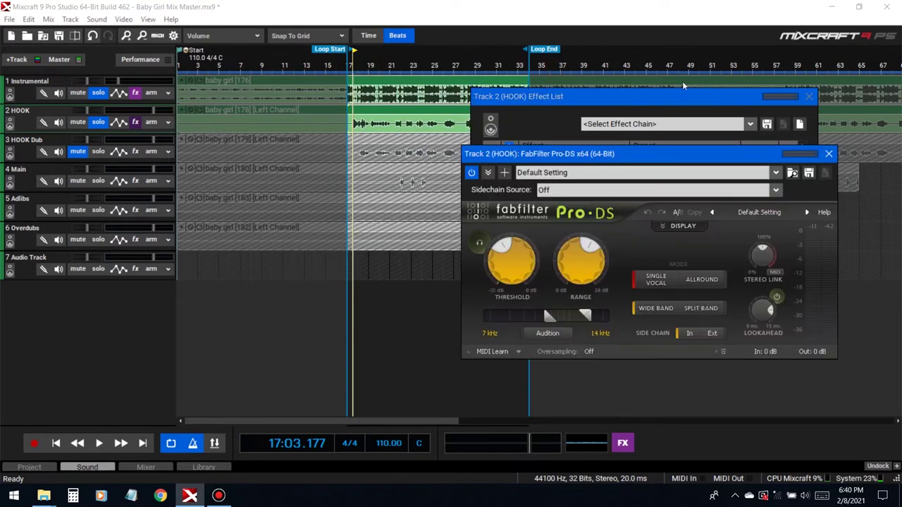
Step: Play the loop and adjust the Pro-DS range to about 7.15 dB and turn the stereo link up towards Mid
key(space)
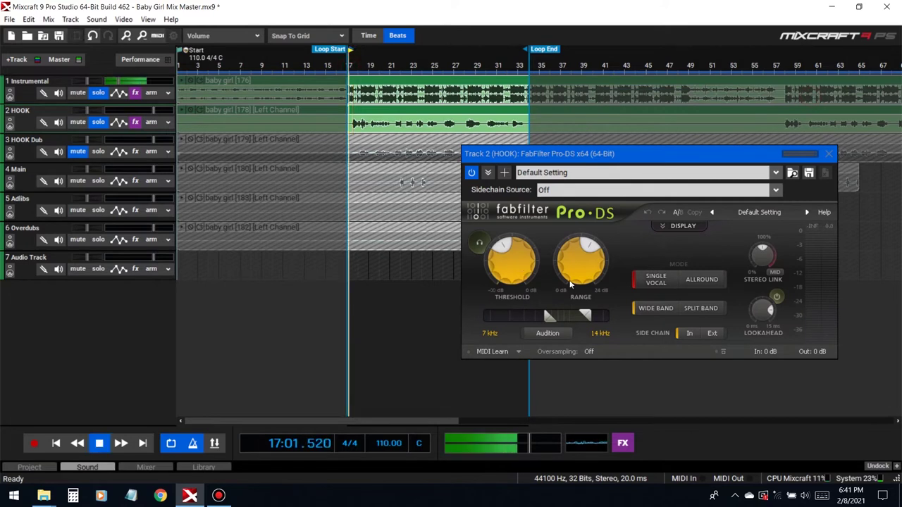
mouse_move(575, 276)
drag(575, 277, 568, 263)
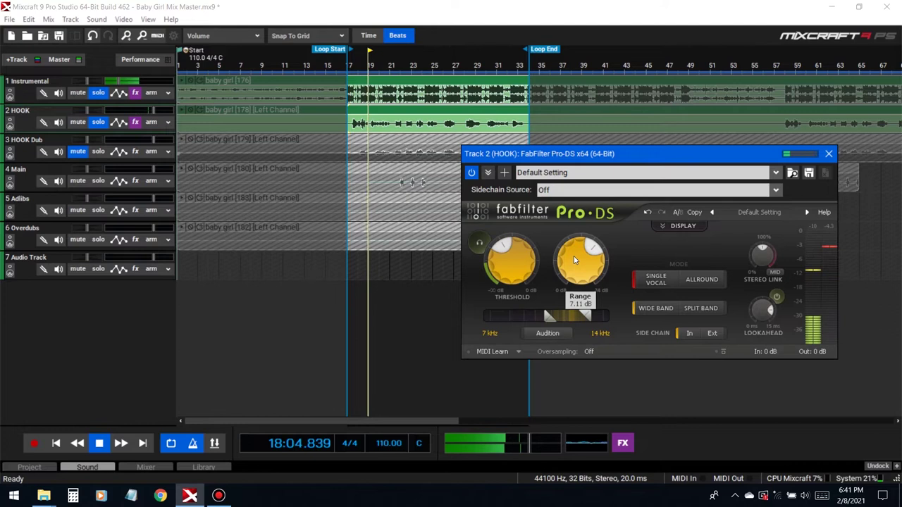
mouse_move(530, 270)
drag(762, 256, 762, 244)
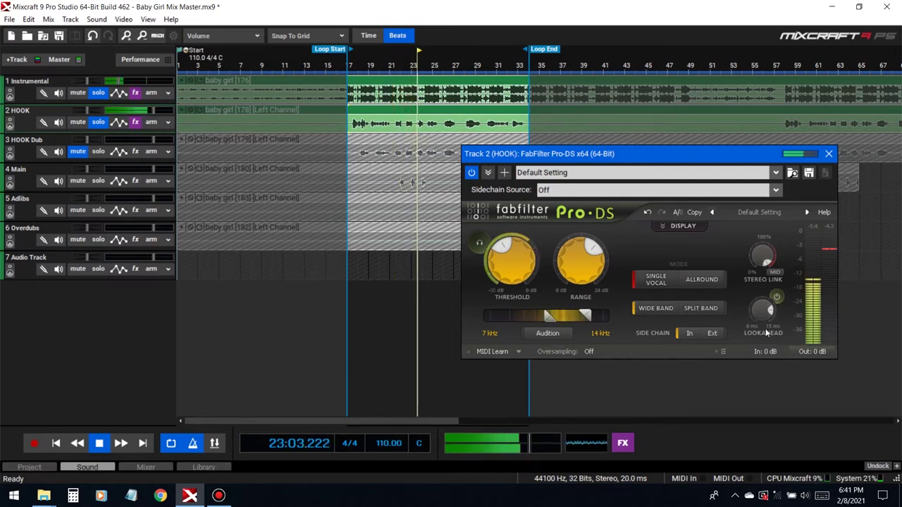
mouse_move(578, 276)
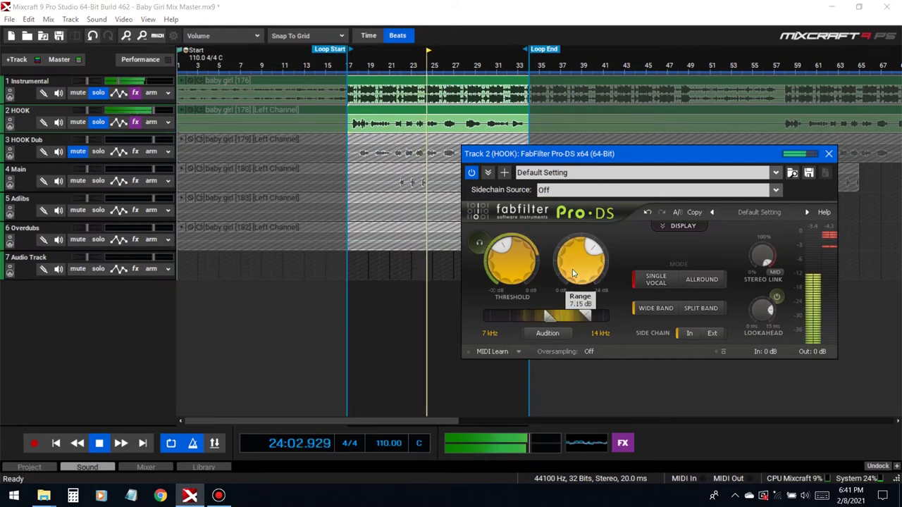
mouse_move(524, 280)
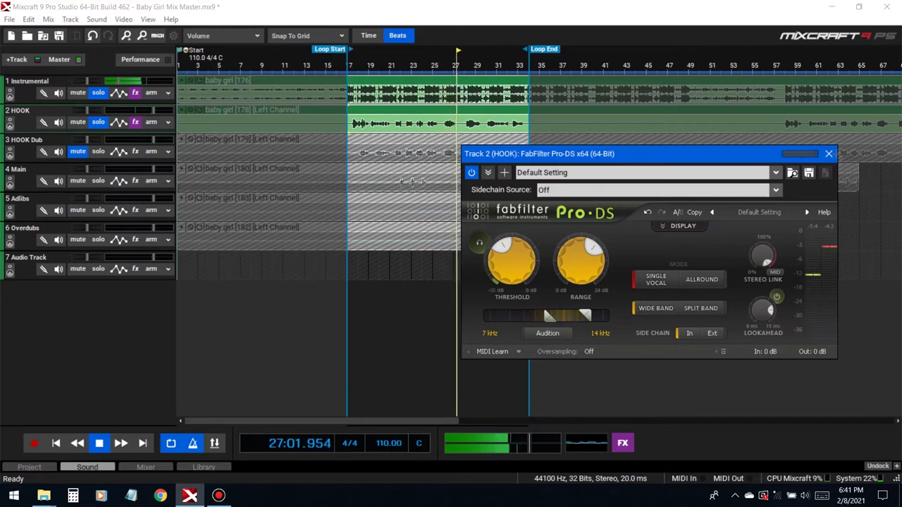
Step: Stop playback, close Pro-DS, and add Abbey Road Saturator Stereo (VST3) after it on the HOOK track
click(829, 153)
key(space)
click(135, 122)
scroll(646, 184, down, 1)
click(733, 206)
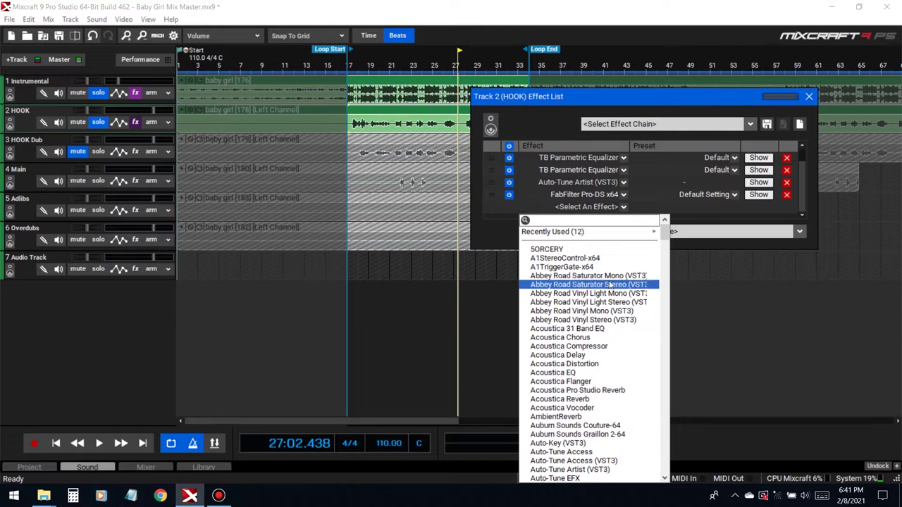
click(609, 282)
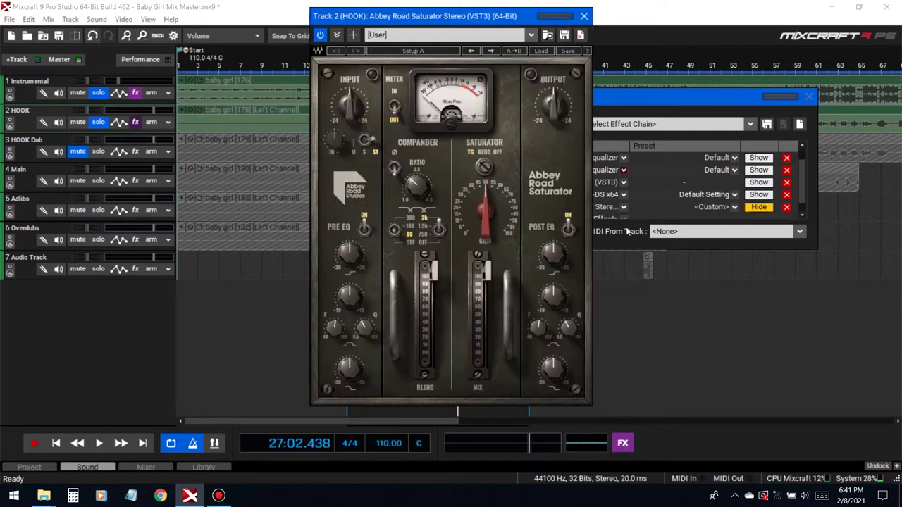
Step: Try TB_ReelBus_v3 after Abbey Road Saturator Stereo on the HOOK track, view its controls, and remove it
click(624, 231)
scroll(614, 219, down, 1)
click(614, 207)
drag(664, 242, 680, 389)
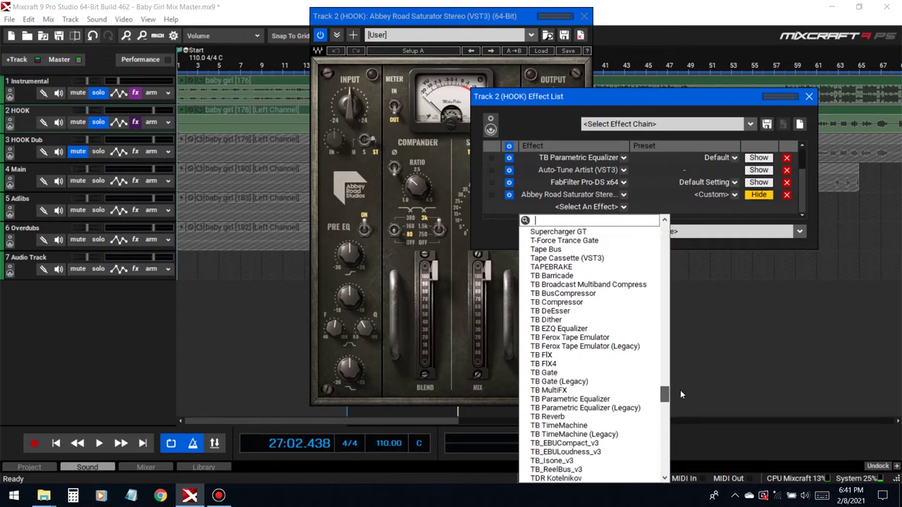
scroll(592, 392, down, 2)
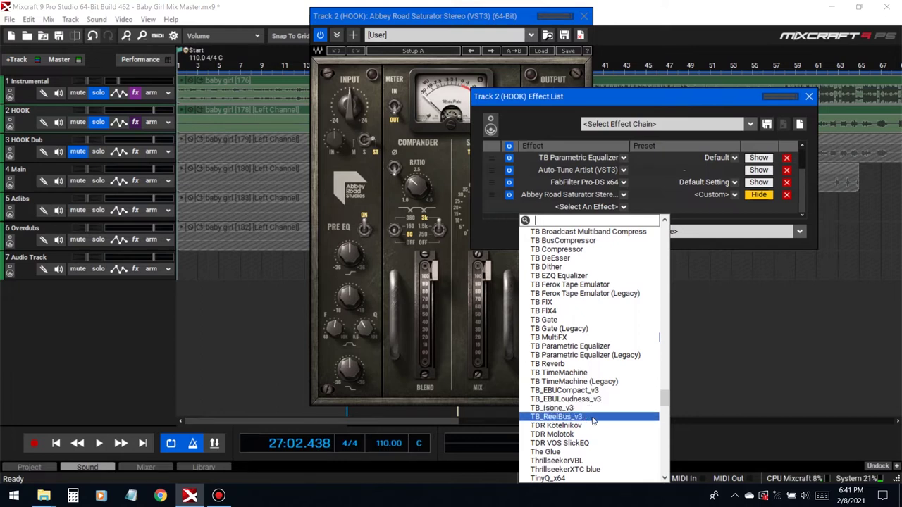
click(593, 417)
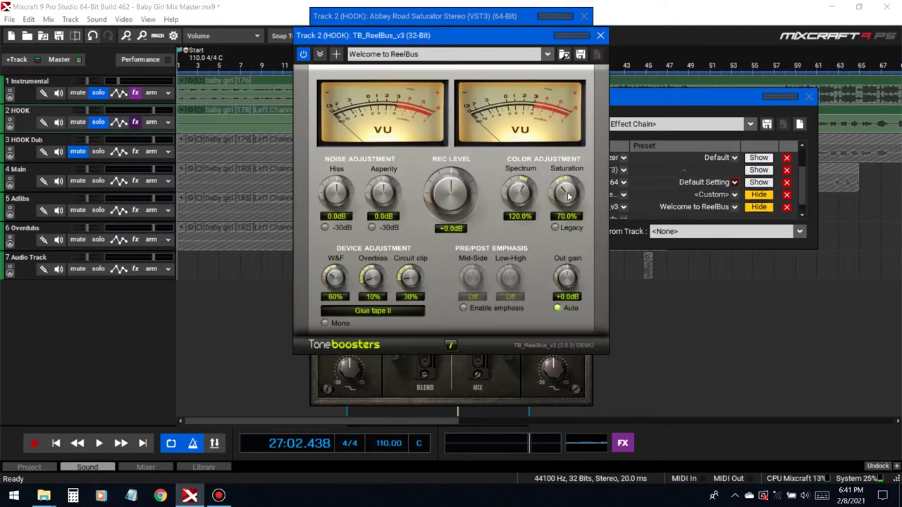
click(600, 35)
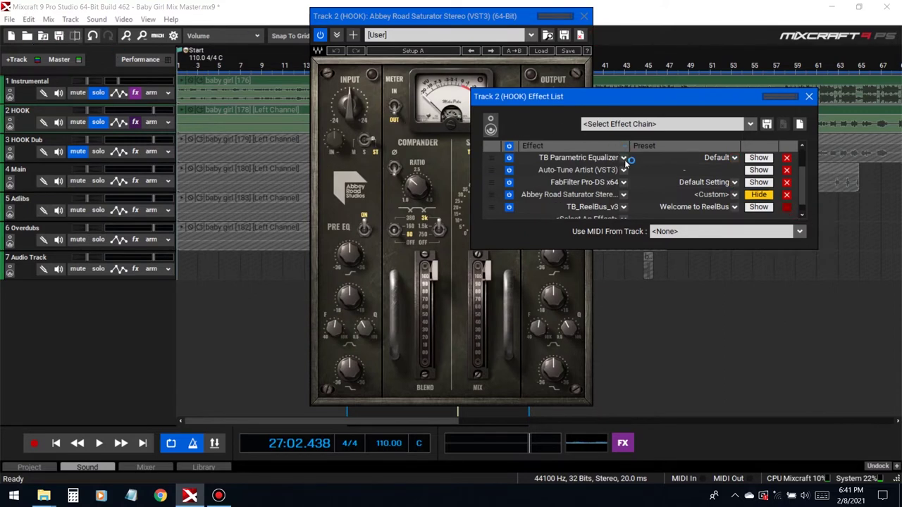
Step: Save the project, close the HOOK effect list, and move the Abbey Road Saturator window off the loop start
click(59, 35)
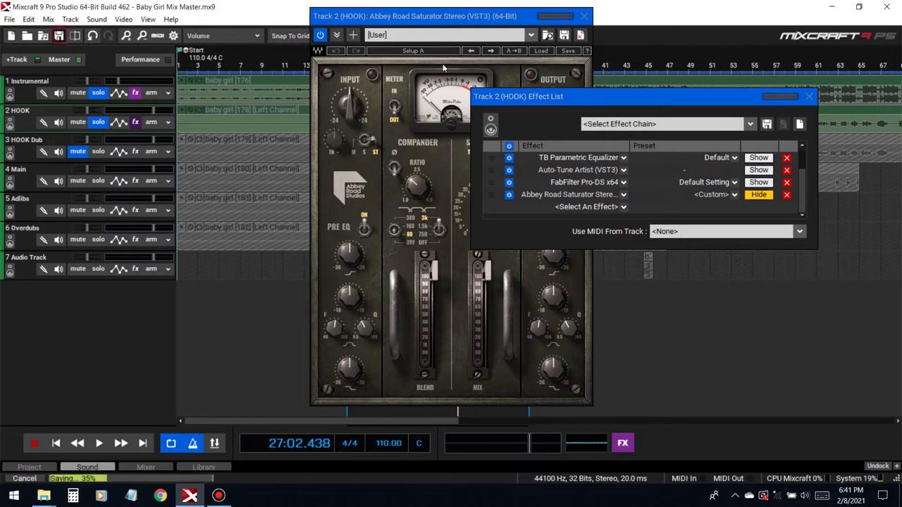
click(516, 18)
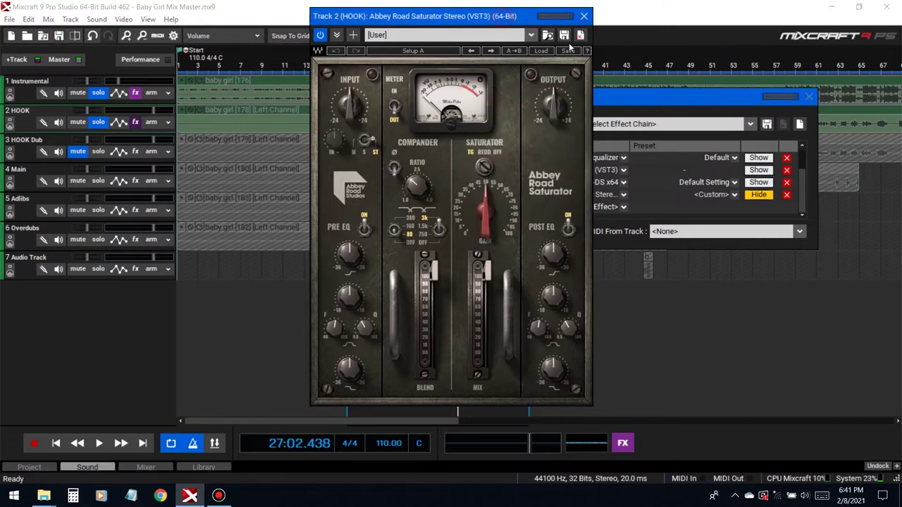
click(808, 97)
drag(344, 16, 549, 19)
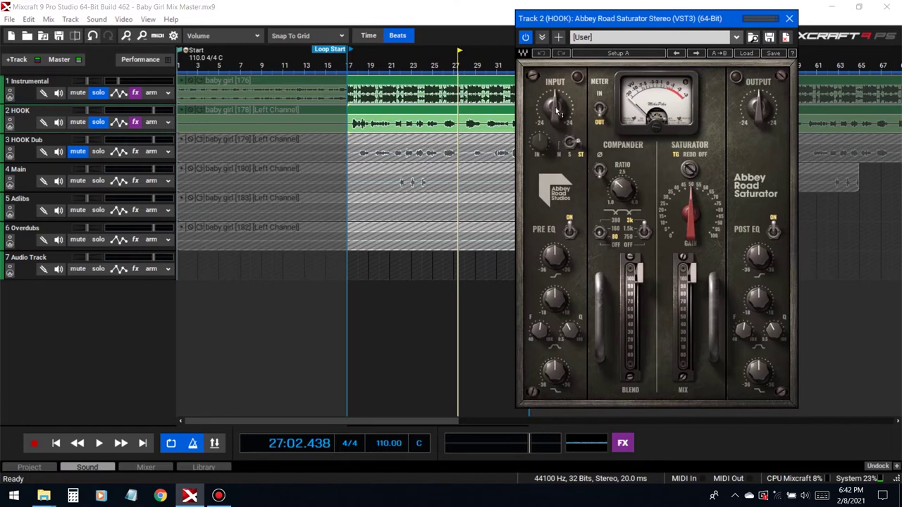
Step: Briefly play the loop from bar 17, turn down the saturator's input, and reduce its gain to about 28.4
key(Home)
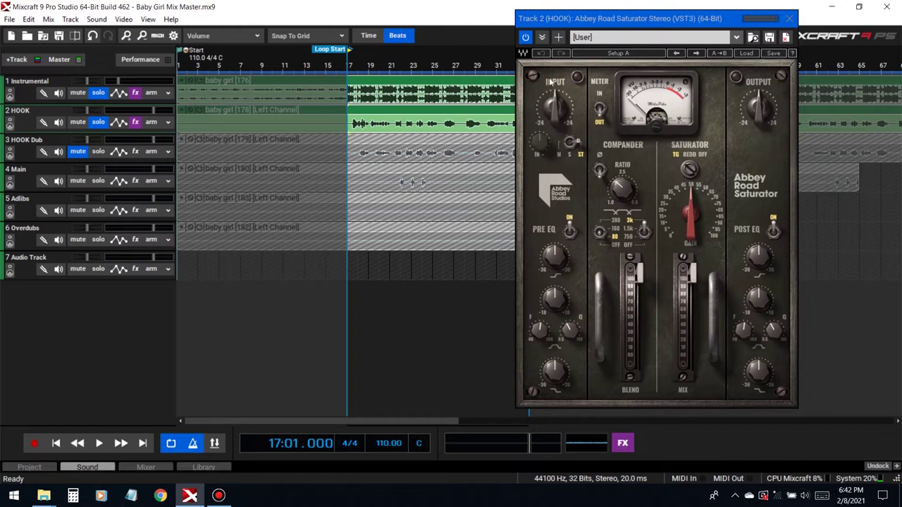
key(space)
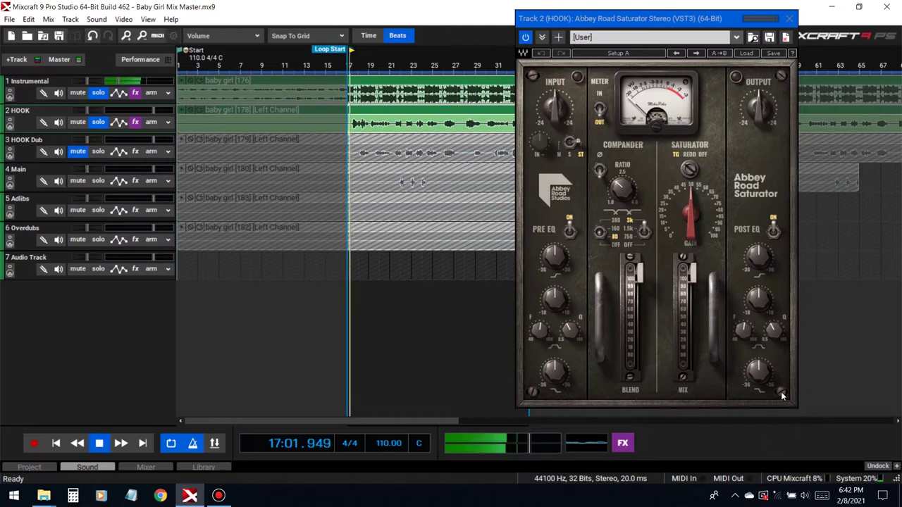
key(space)
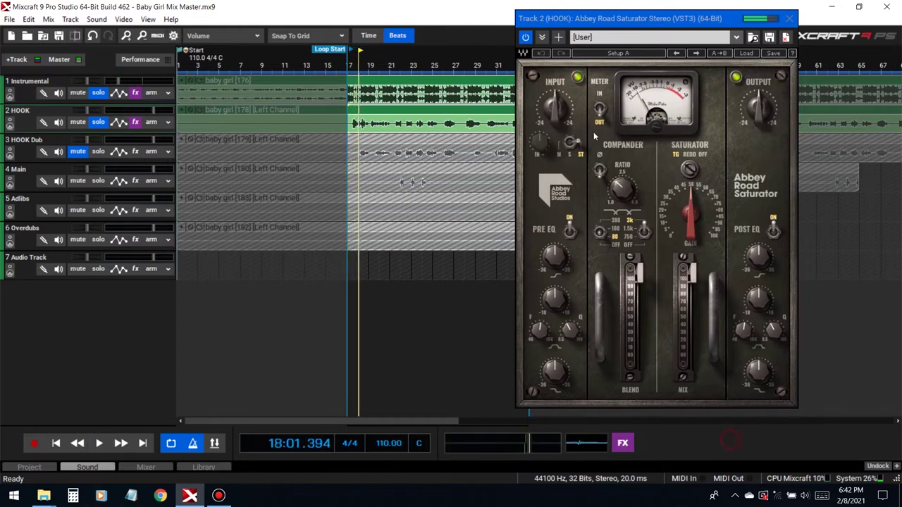
click(554, 107)
drag(554, 107, 555, 121)
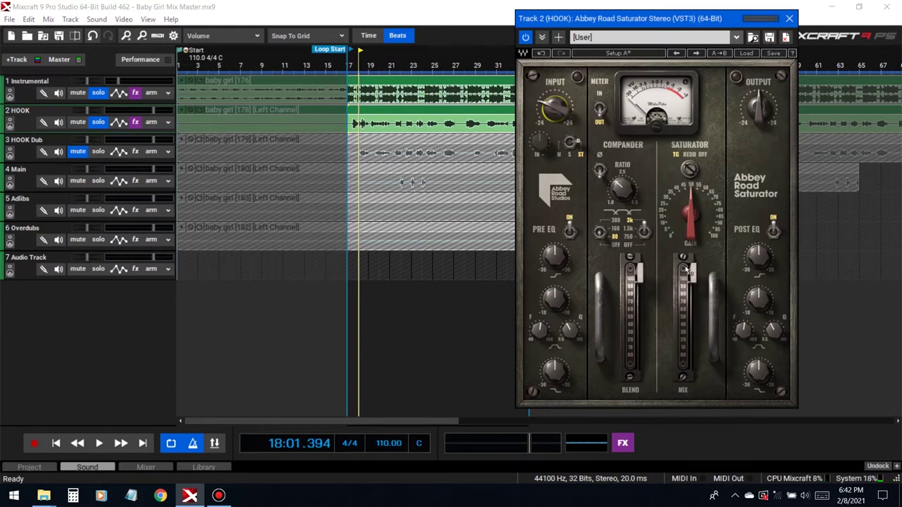
drag(694, 225, 694, 271)
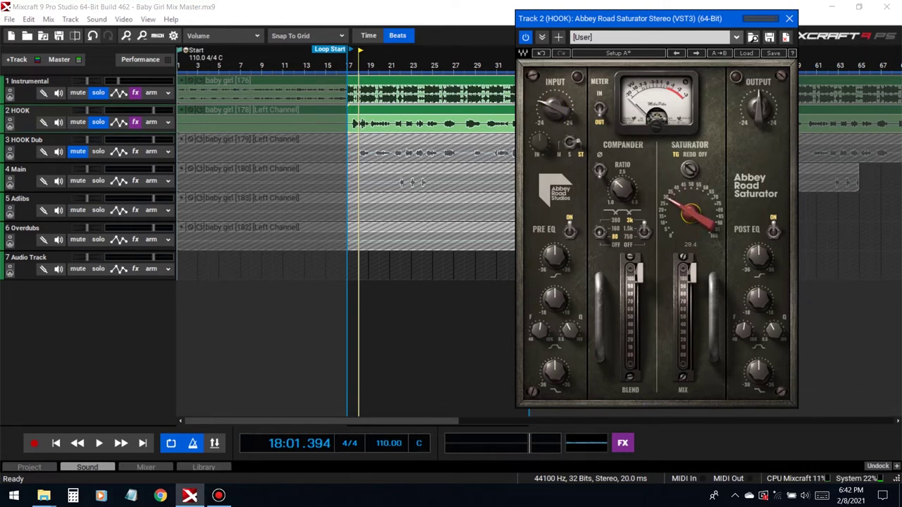
Step: Briefly play the saturated HOOK vocal and raise the saturator's output to about 12.3
key(space)
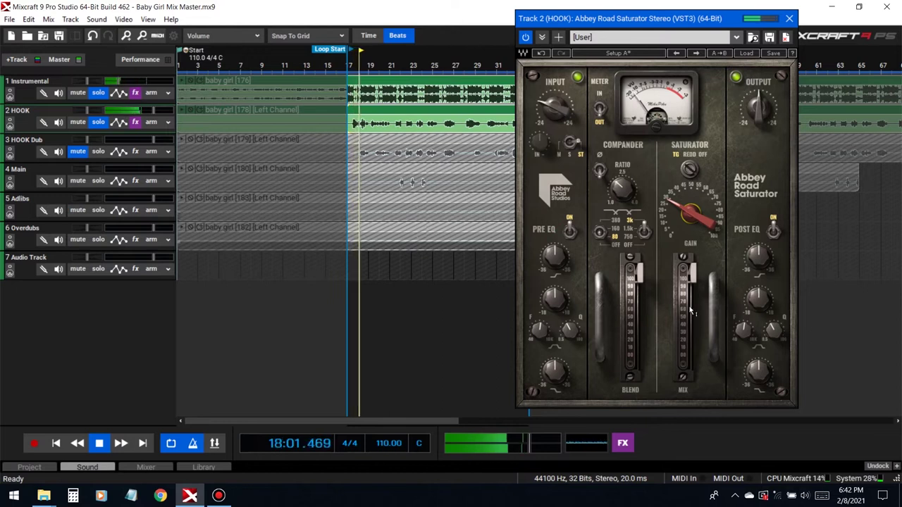
key(space)
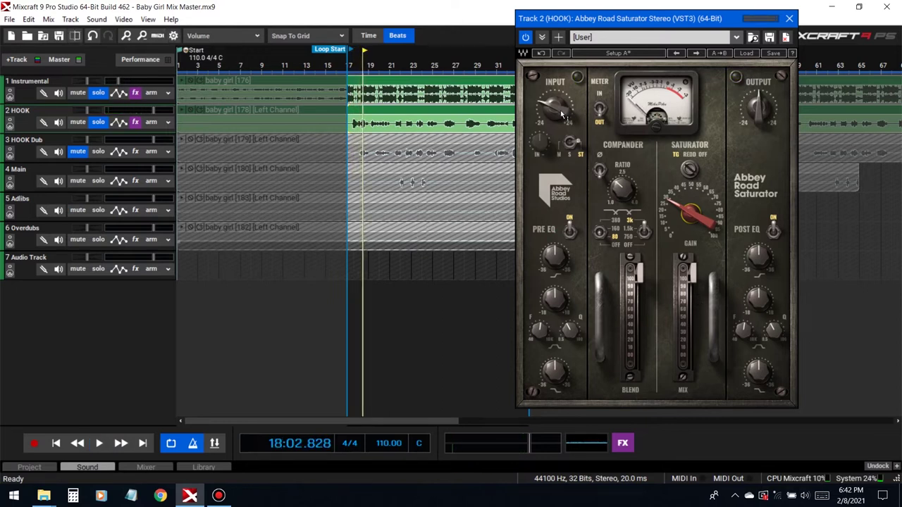
click(561, 113)
click(758, 107)
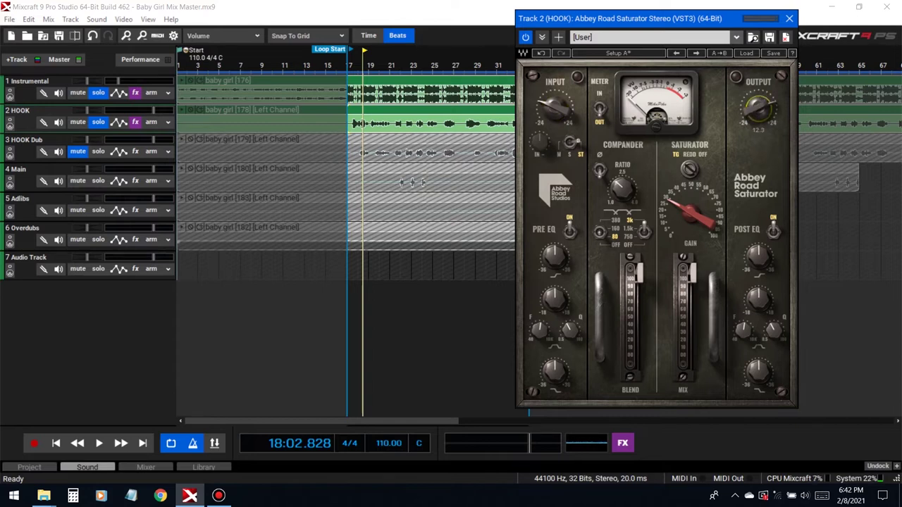
Step: Play the start of the loop and lower the saturator's mix fader to about 30
click(360, 82)
key(space)
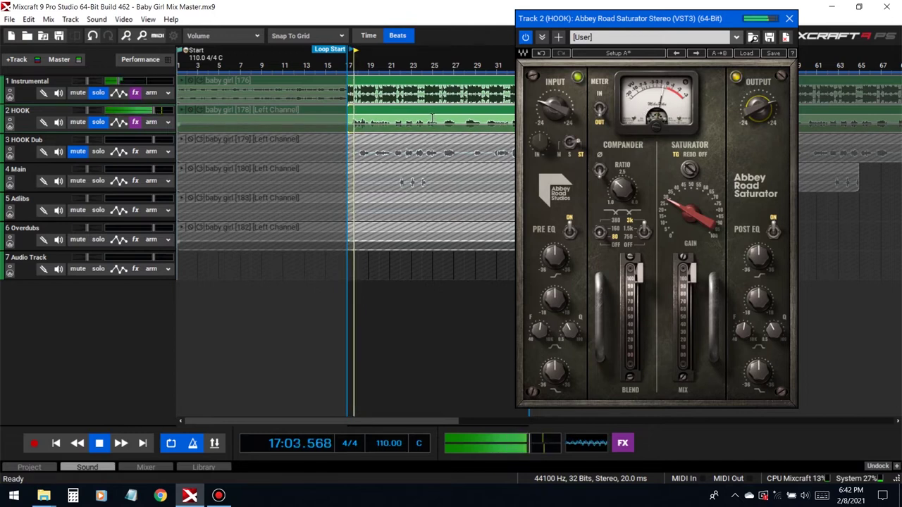
key(space)
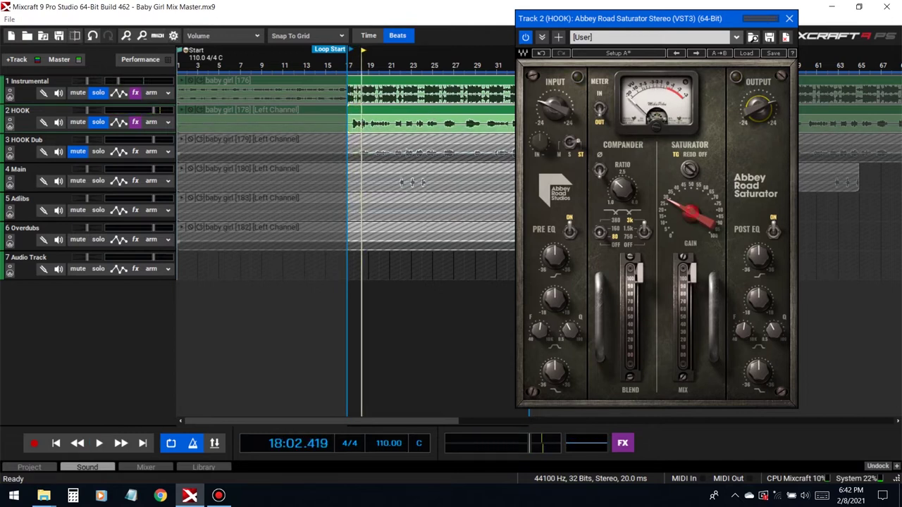
key(space)
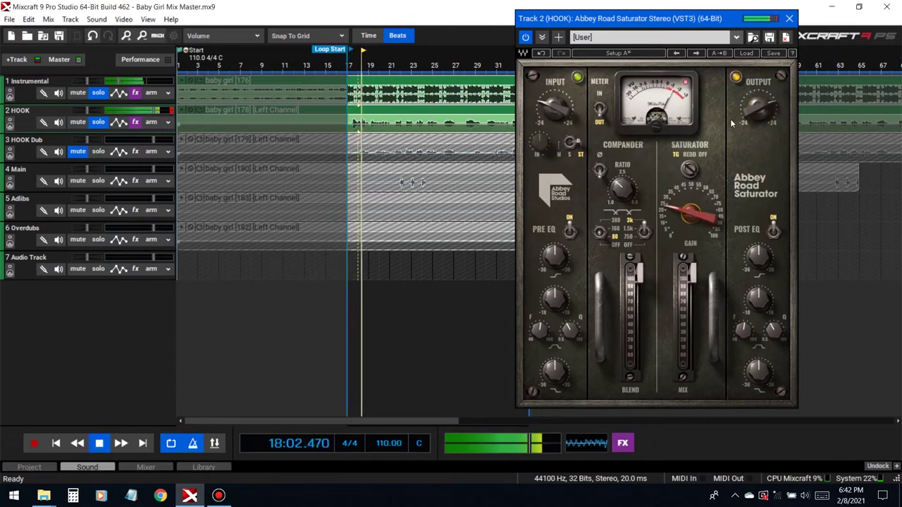
drag(691, 273, 691, 335)
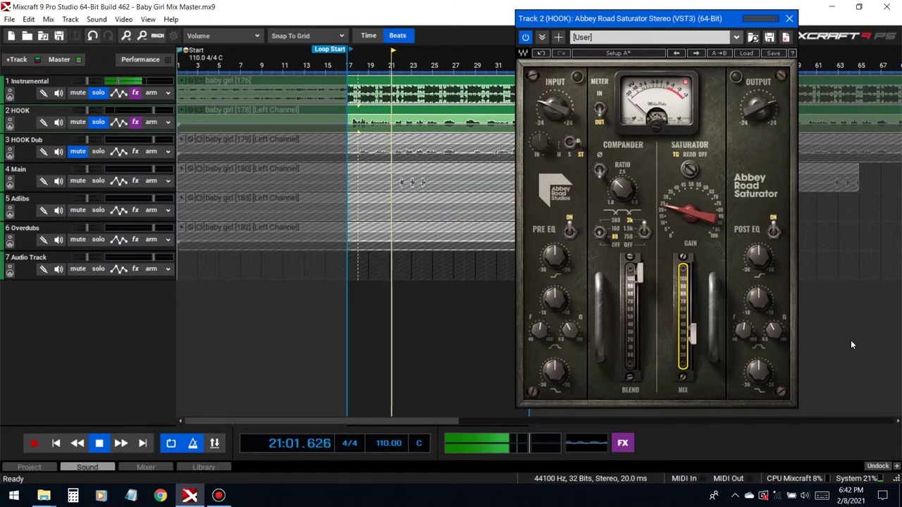
key(space)
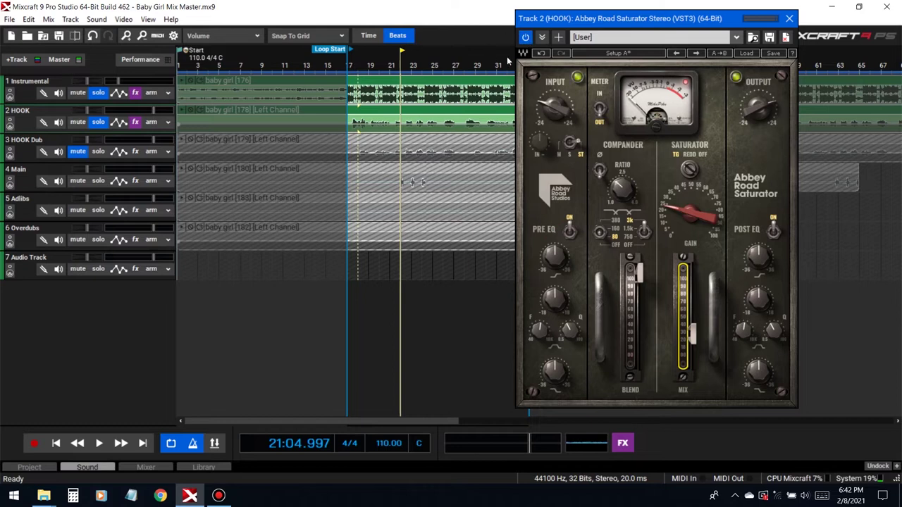
Step: Compare the HOOK vocal with the Abbey Road Saturator bypassed and enabled while the loop plays
key(space)
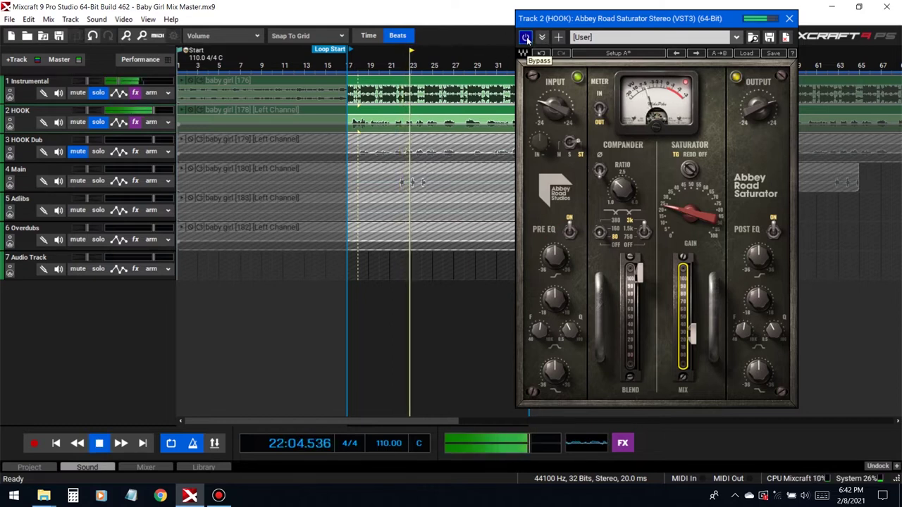
click(526, 38)
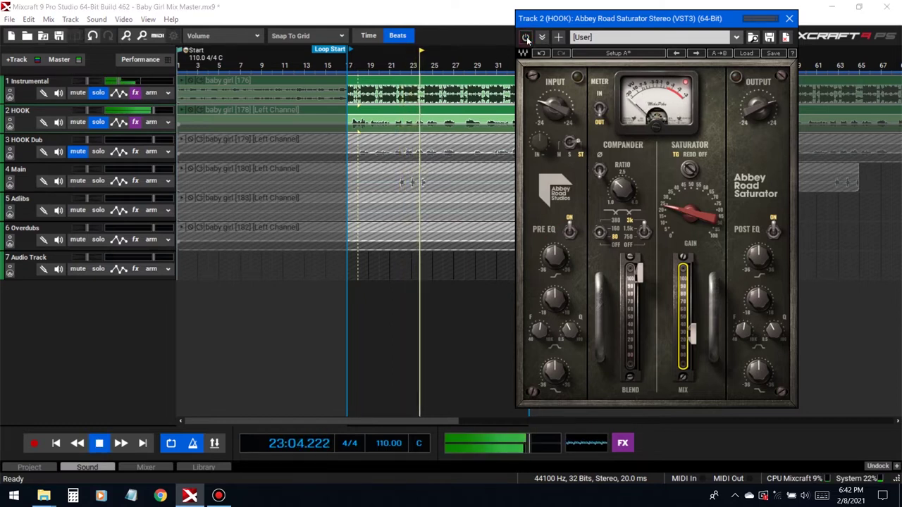
click(525, 38)
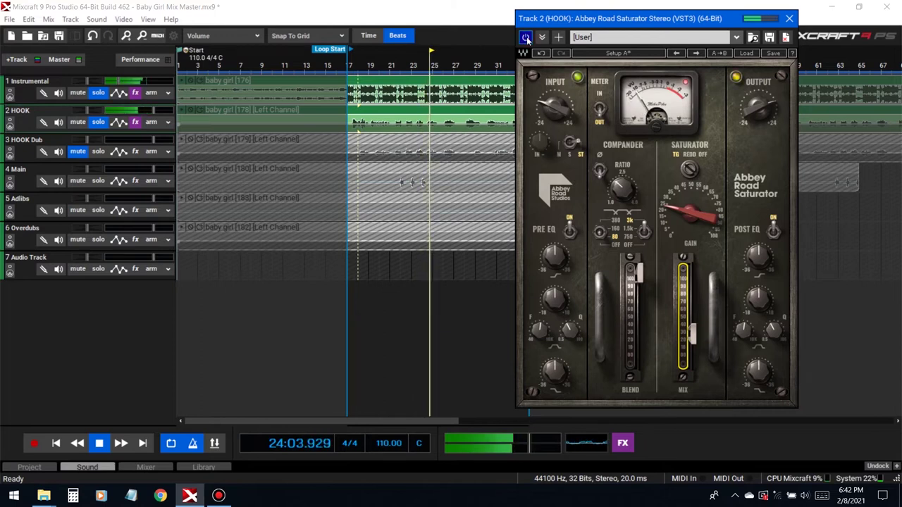
click(526, 37)
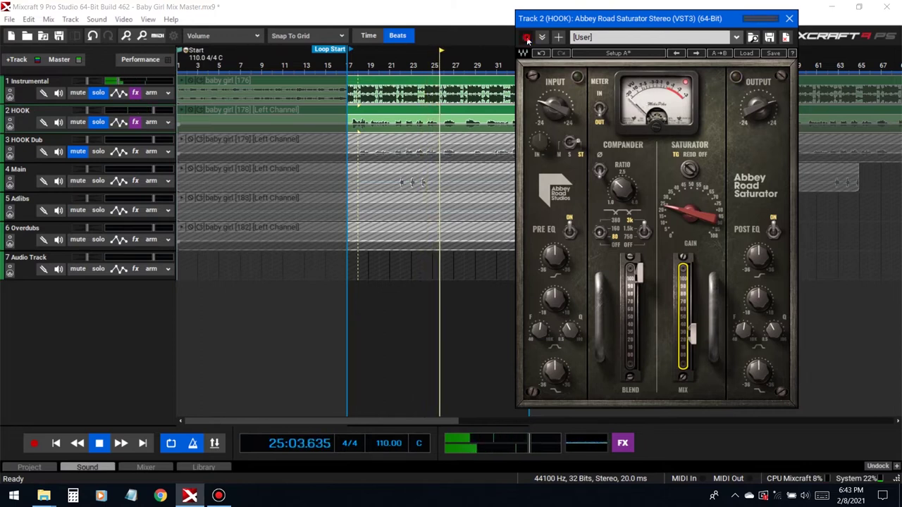
click(525, 38)
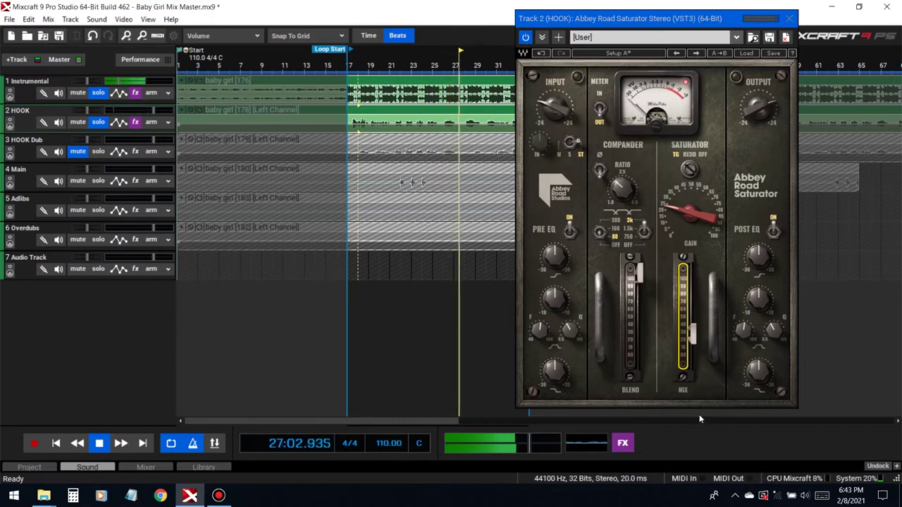
click(720, 444)
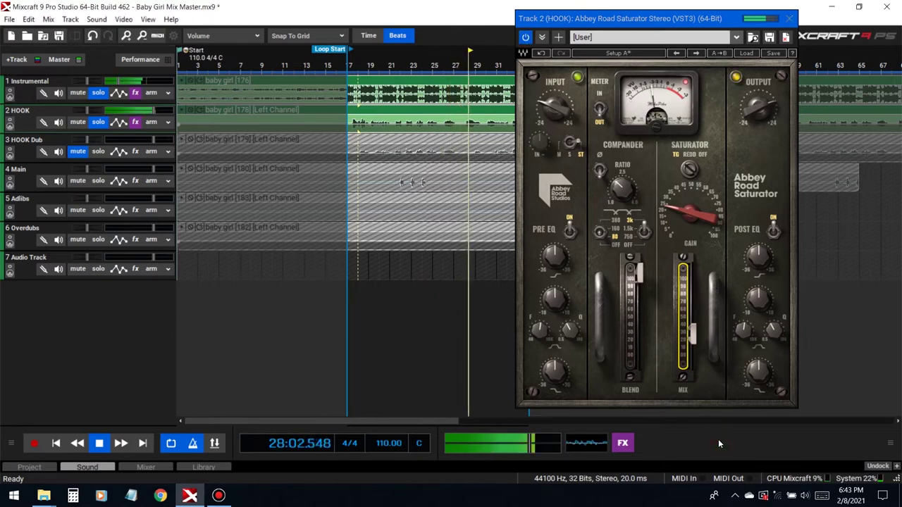
Step: Stop playback, close the Abbey Road Saturator, and save the project
click(789, 448)
key(space)
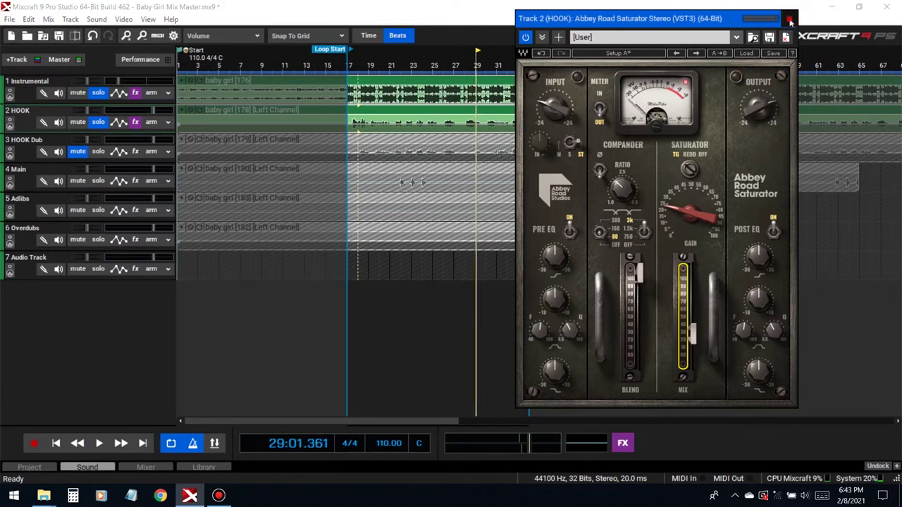
click(788, 18)
click(59, 35)
Step: Enlarge the HOOK track's effect list and add the Wider effect after the Abbey Road Saturator
click(135, 122)
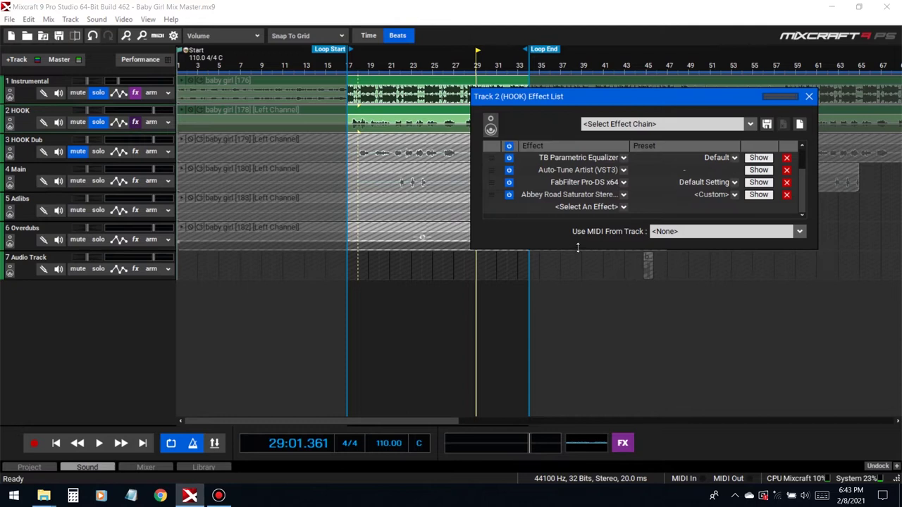
drag(577, 247, 586, 253)
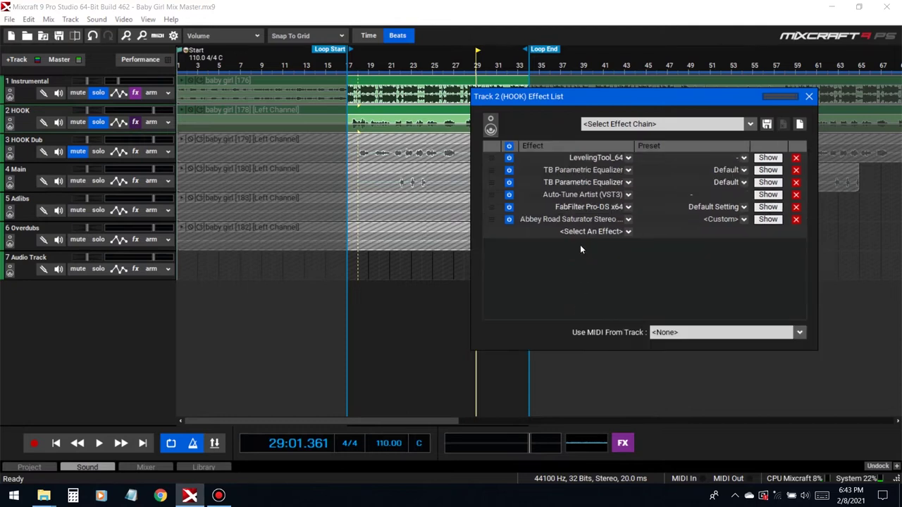
click(628, 231)
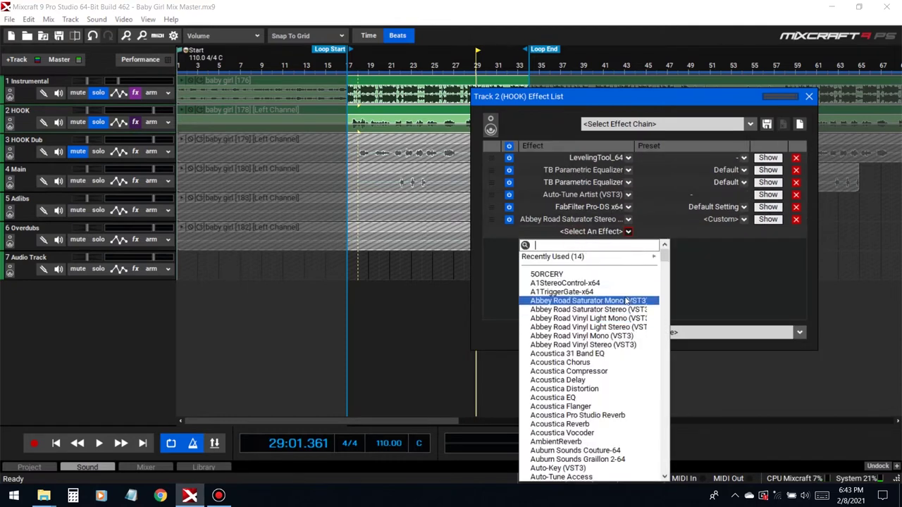
text(wid)
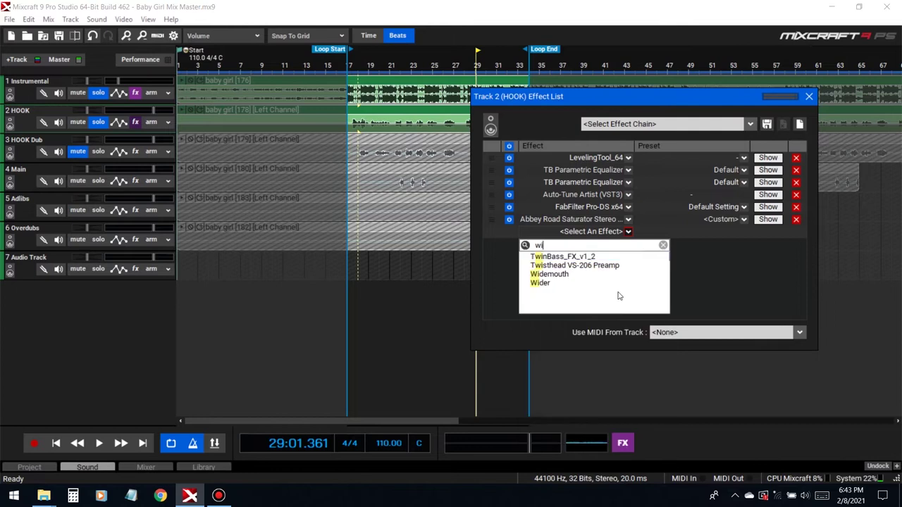
click(577, 266)
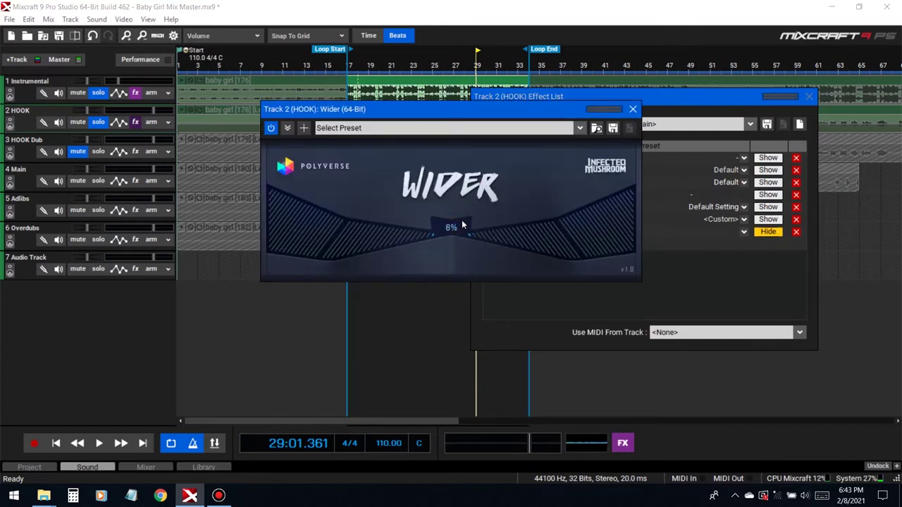
click(633, 109)
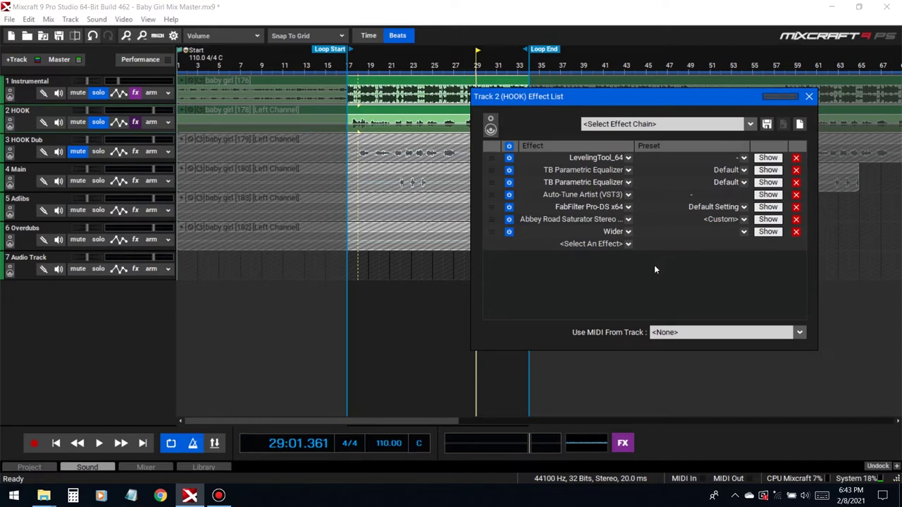
Step: Play the loop from bar 18 to hear the HOOK vocal with Wider, and stop playback
click(367, 115)
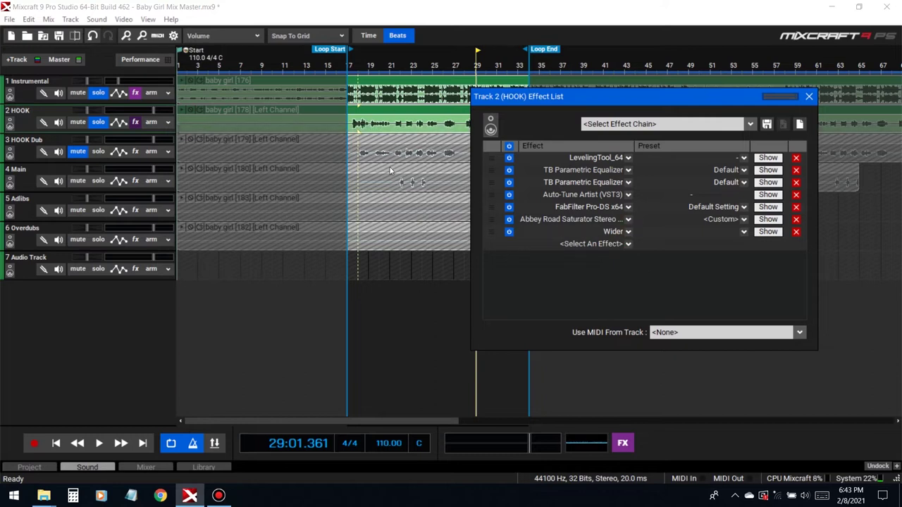
click(357, 67)
key(space)
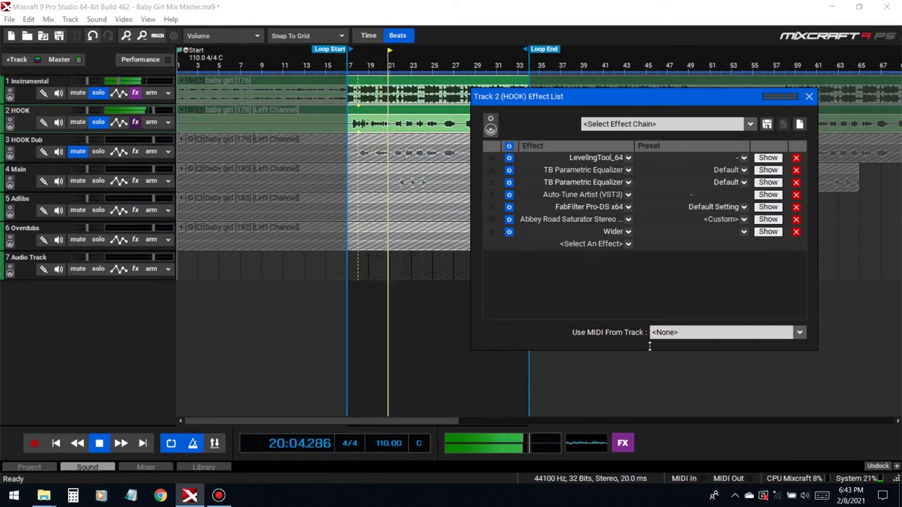
key(space)
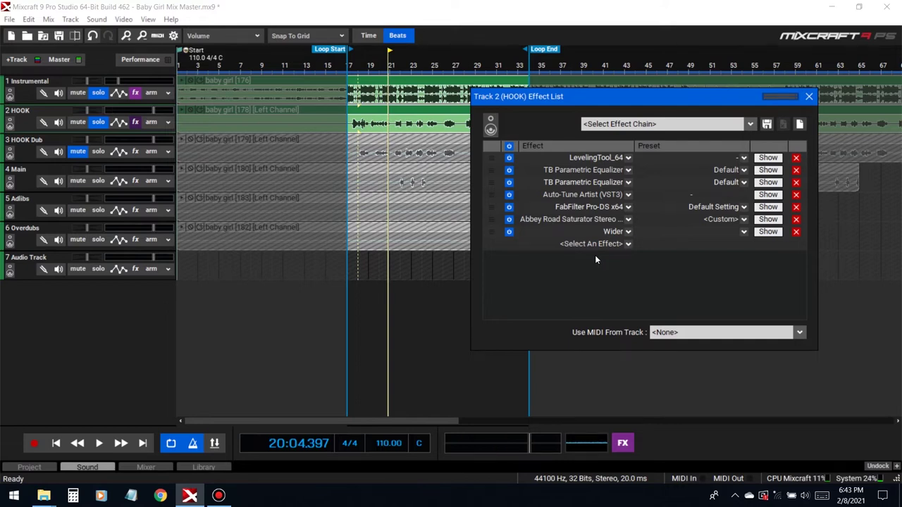
Step: Add the GComp compressor to the end of the HOOK effect chain and uncover the effect list behind it
click(591, 243)
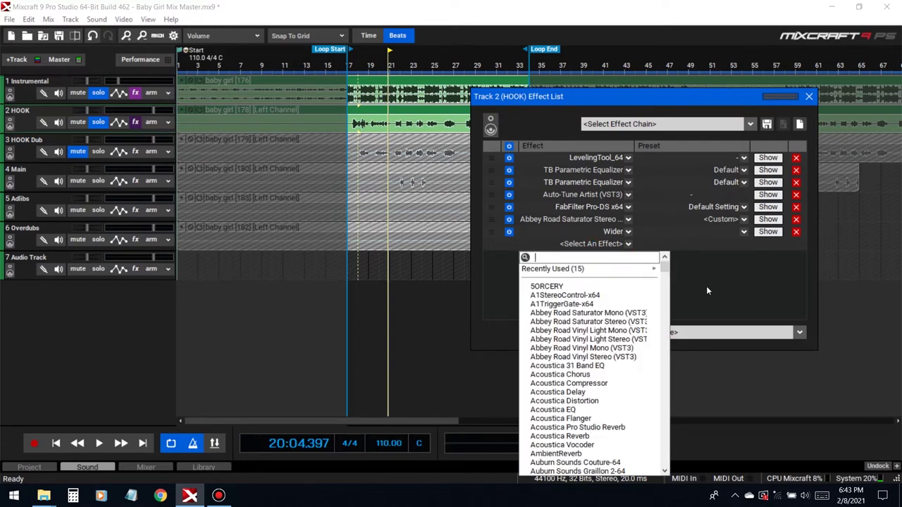
text(gra)
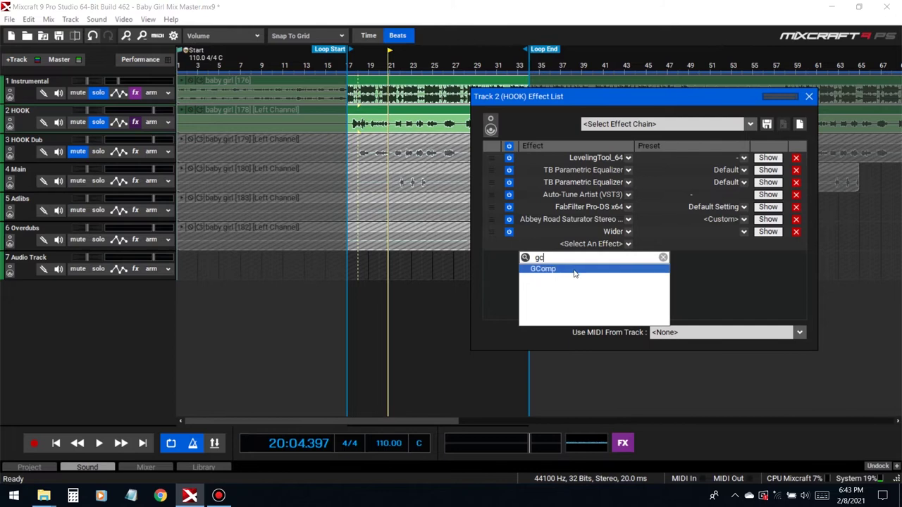
click(574, 268)
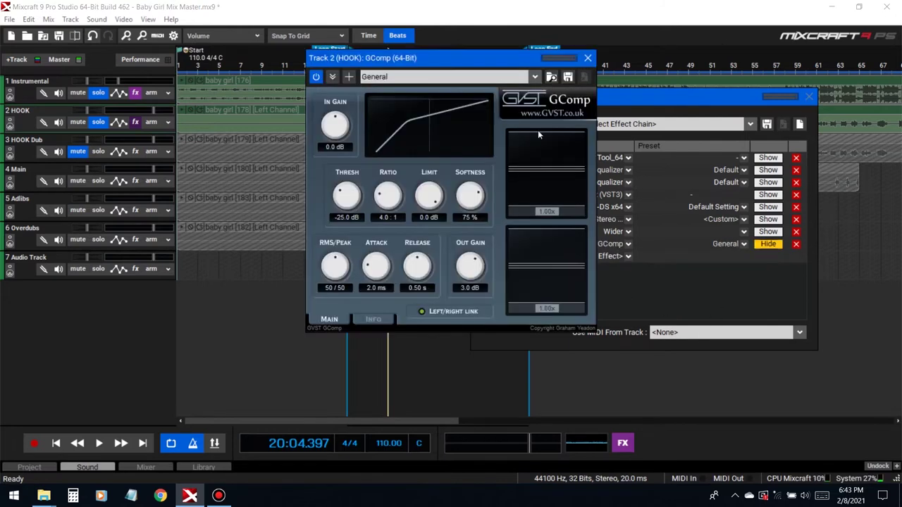
drag(405, 60, 474, 229)
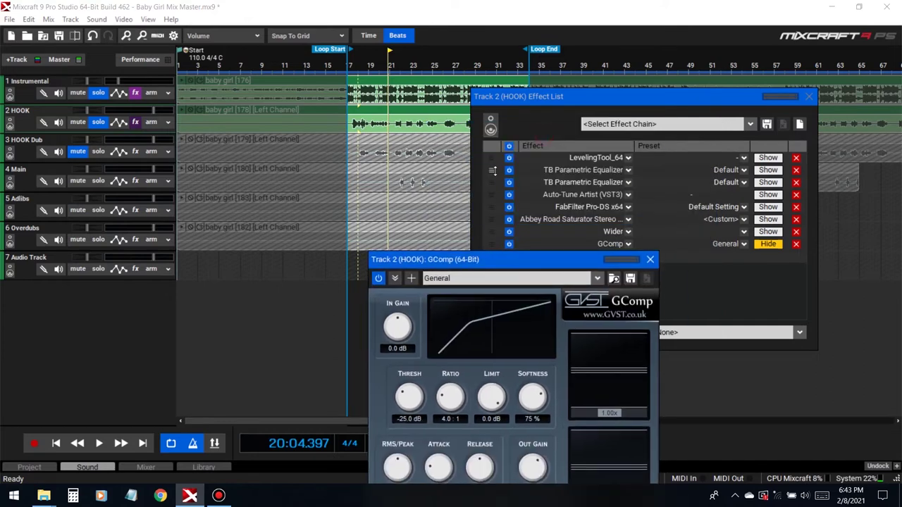
Step: Reorder the HOOK effect chain so Auto-Tune Artist sits between Wider and GComp, with the GComp window fully in view
drag(492, 196, 491, 234)
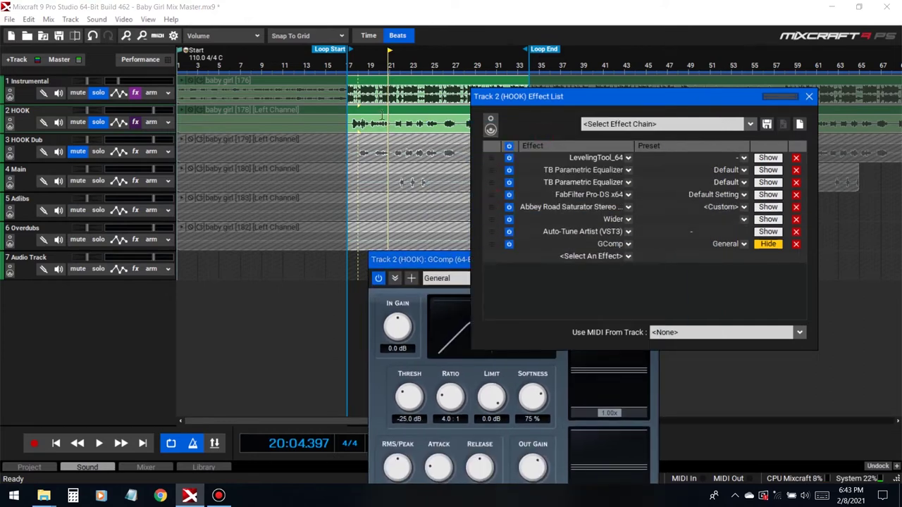
drag(423, 259, 173, 76)
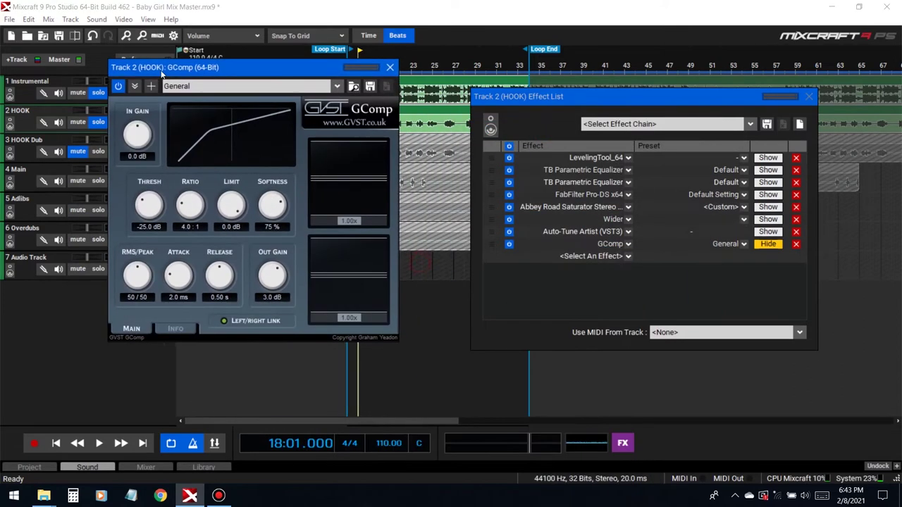
drag(336, 76, 404, 151)
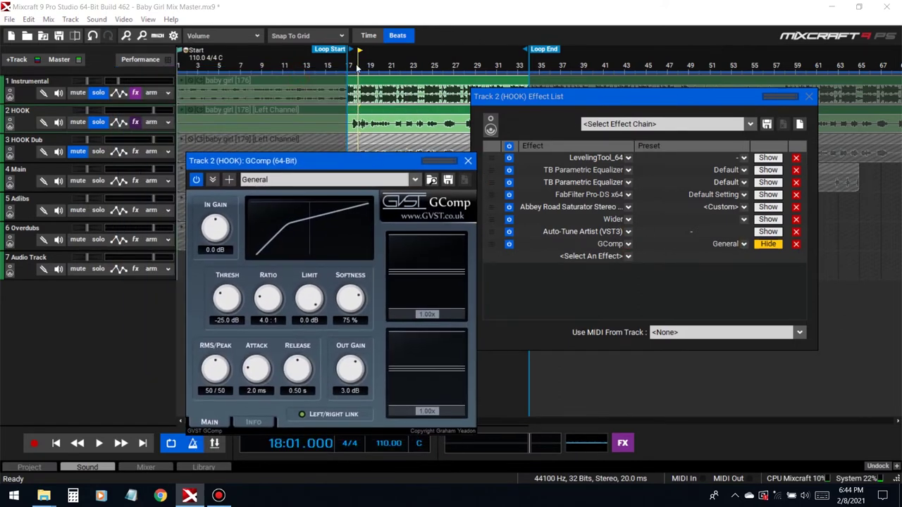
Step: Compare the HOOK vocal with GComp enabled and bypassed during short playbacks, leaving the compressor enabled
key(space)
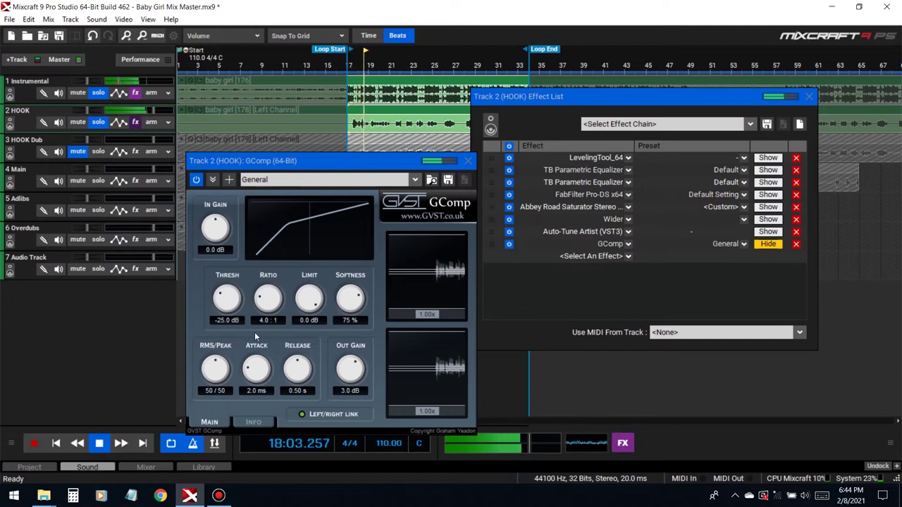
key(space)
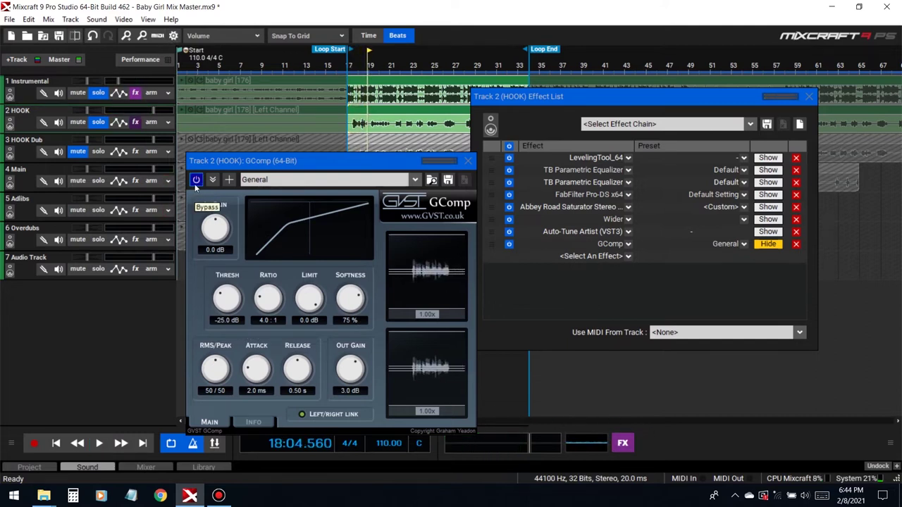
click(196, 185)
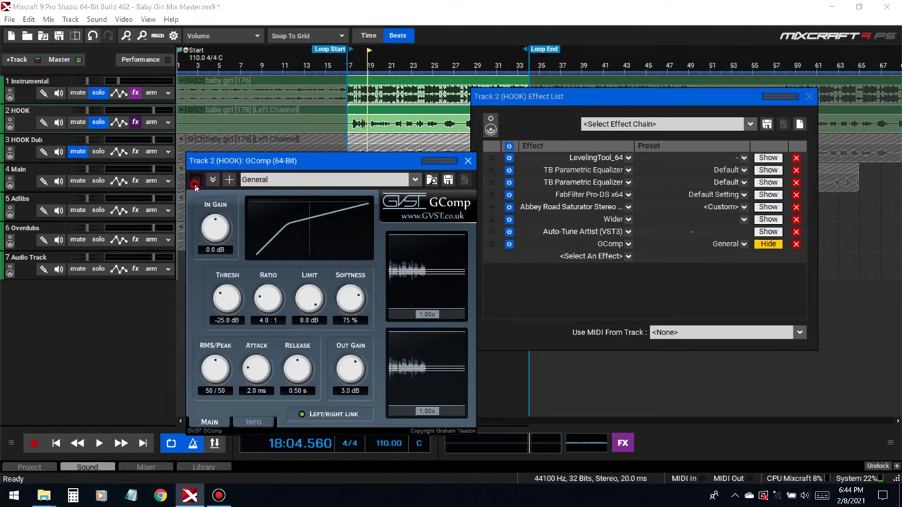
key(Home)
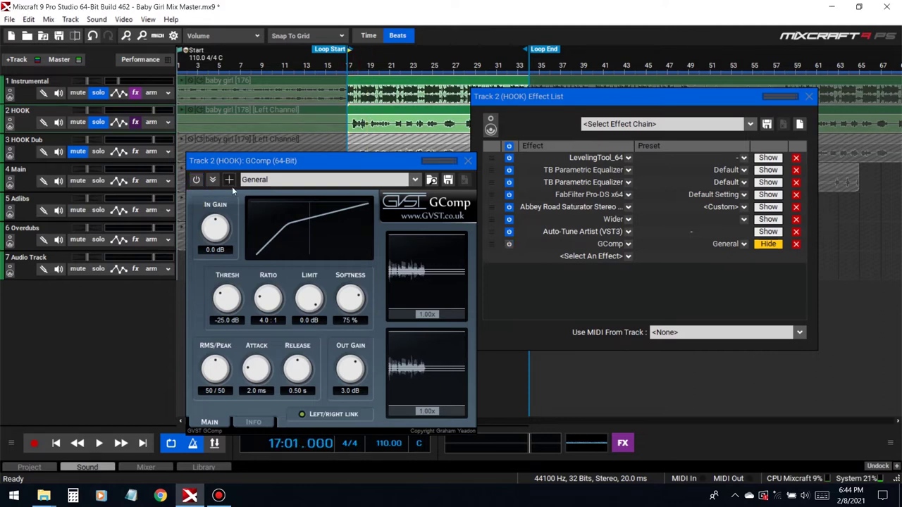
key(space)
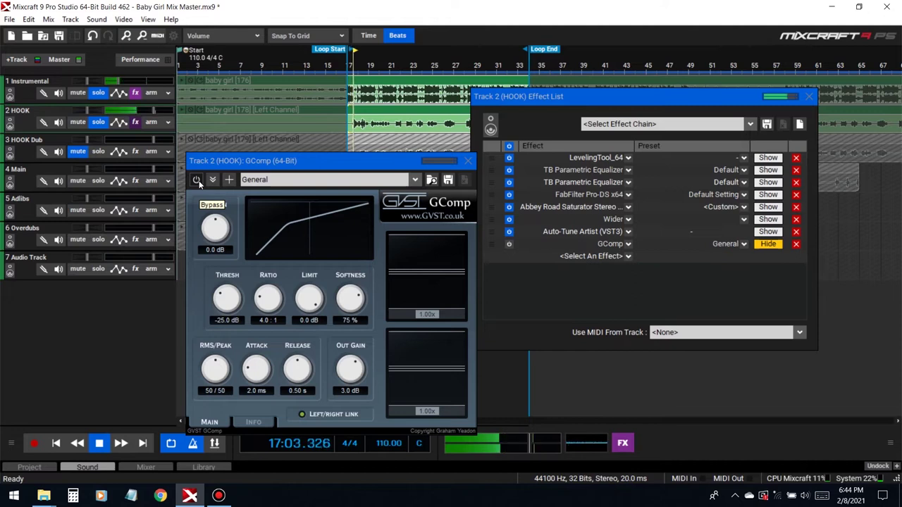
click(197, 180)
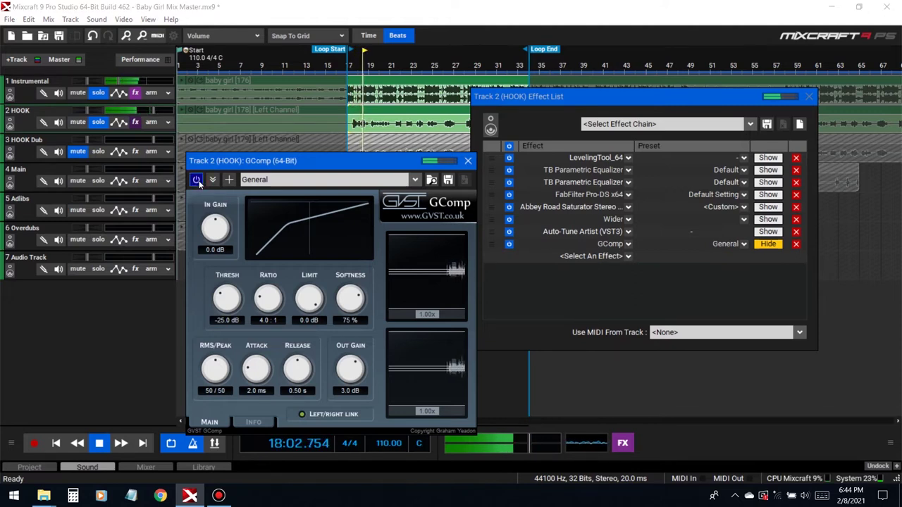
key(space)
Step: Set GComp's limit to -1.0 dB and its softness to 90 %
click(314, 320)
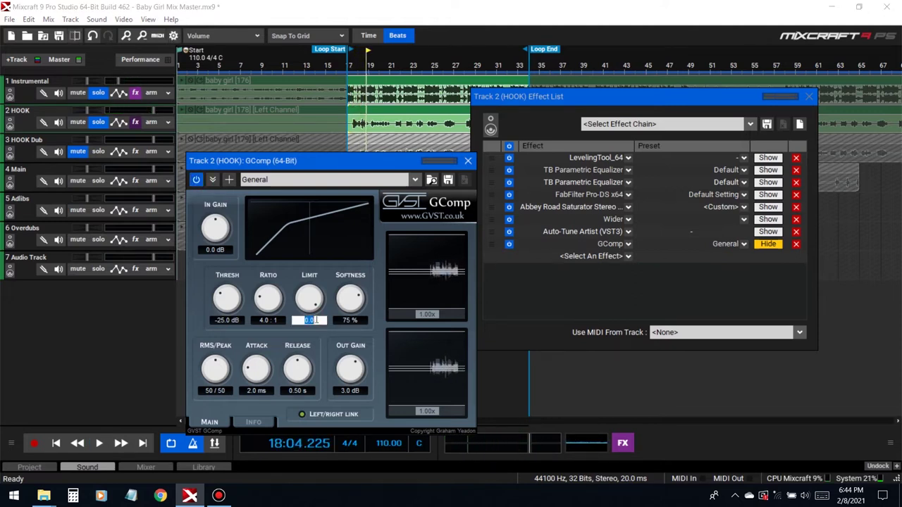
click(350, 321)
text(90)
key(Return)
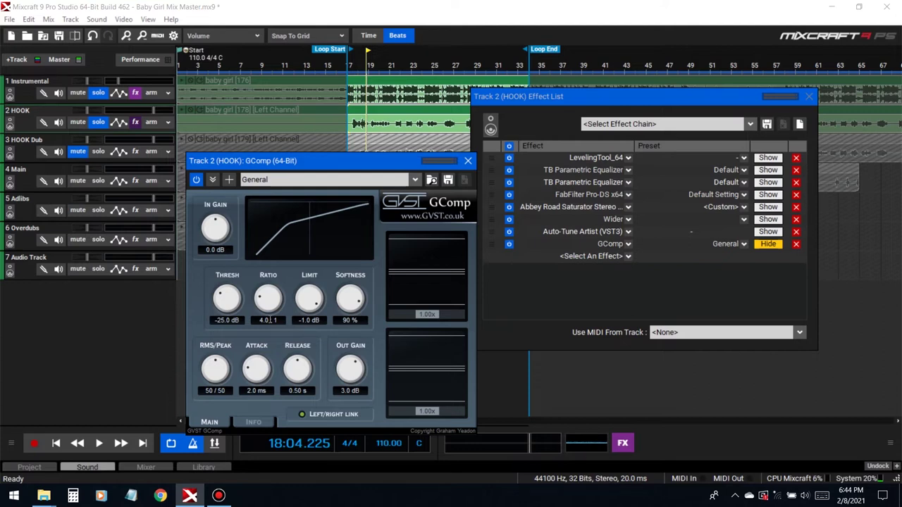
Step: Briefly audition the compressed HOOK vocal and set GComp's threshold to -27 dB
double_click(236, 320)
key(Return)
key(space)
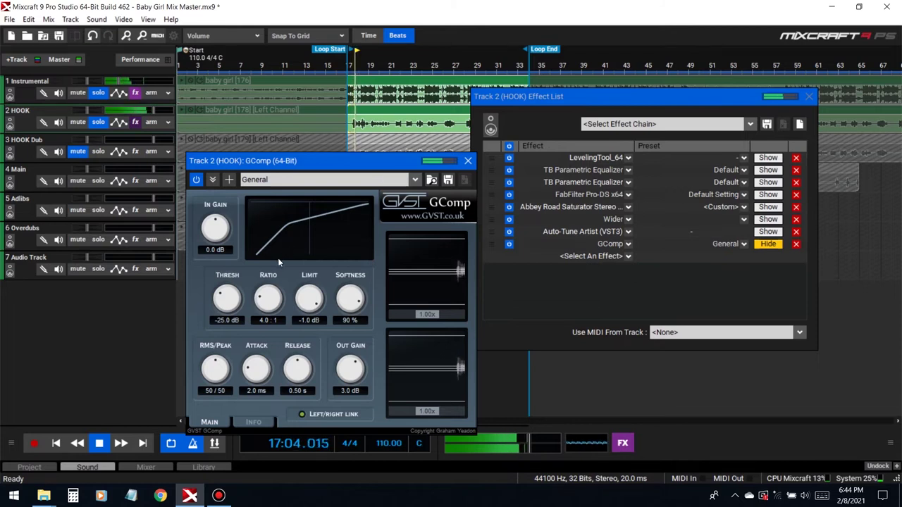
key(space)
double_click(236, 320)
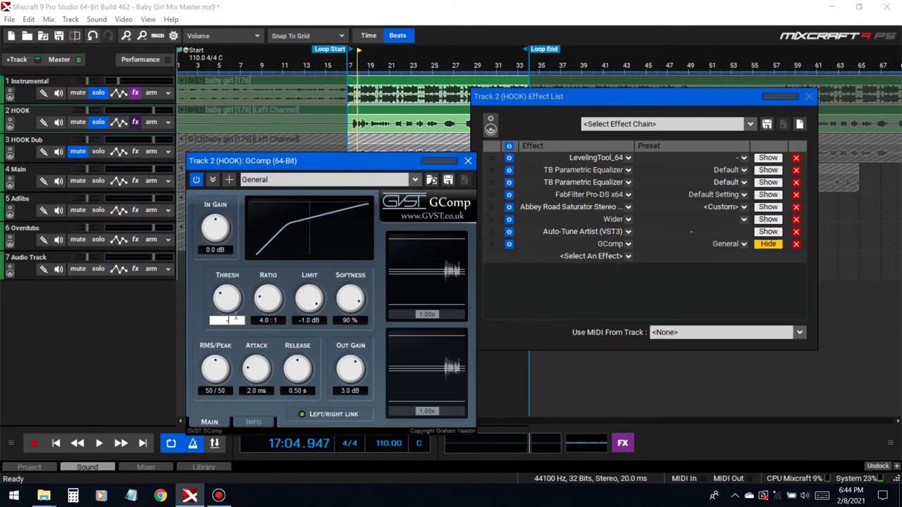
text(-27)
key(Return)
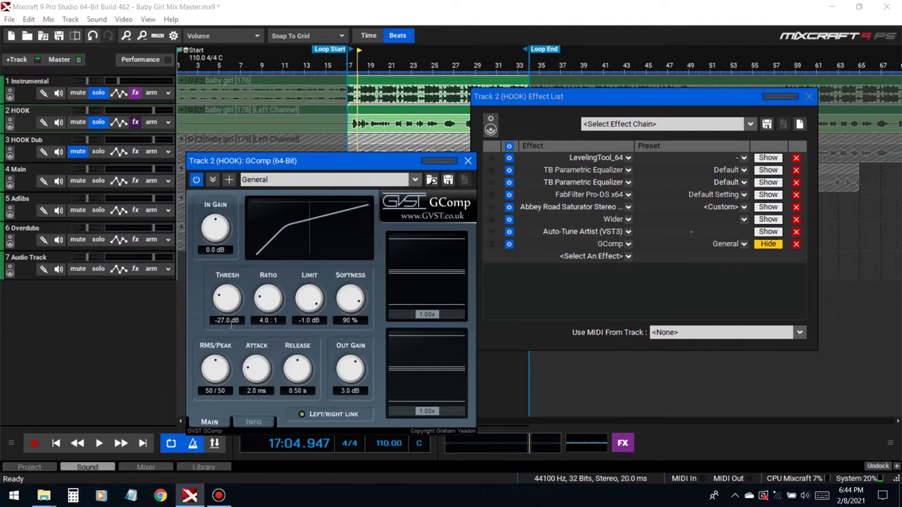
Step: Play the loop briefly from bar 17 and set GComp's ratio to 3:1
click(351, 66)
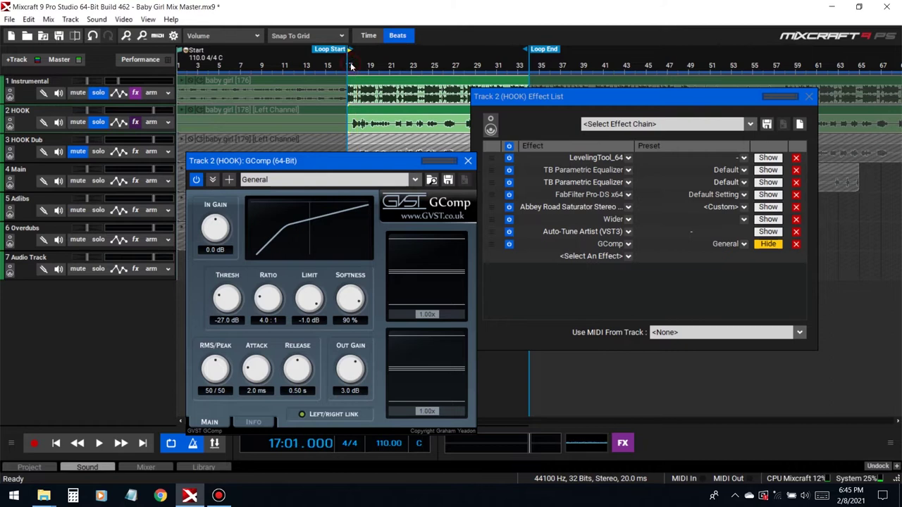
key(space)
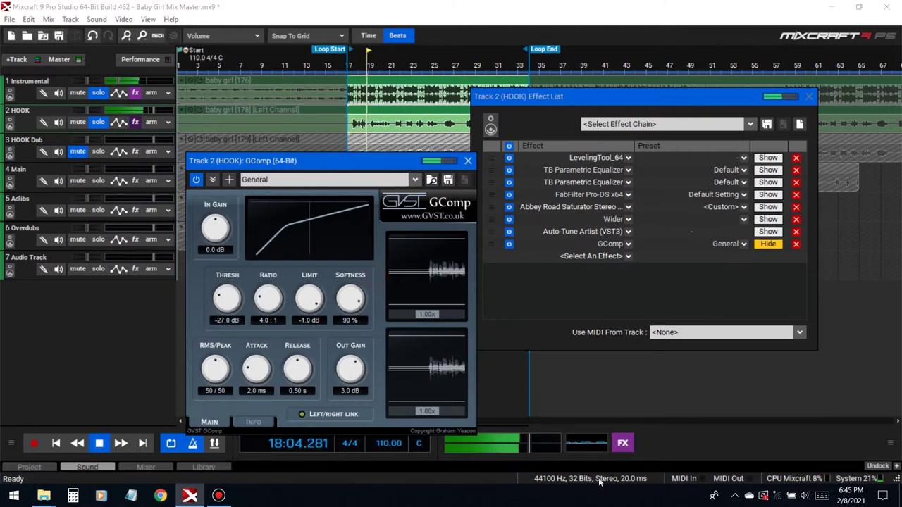
key(space)
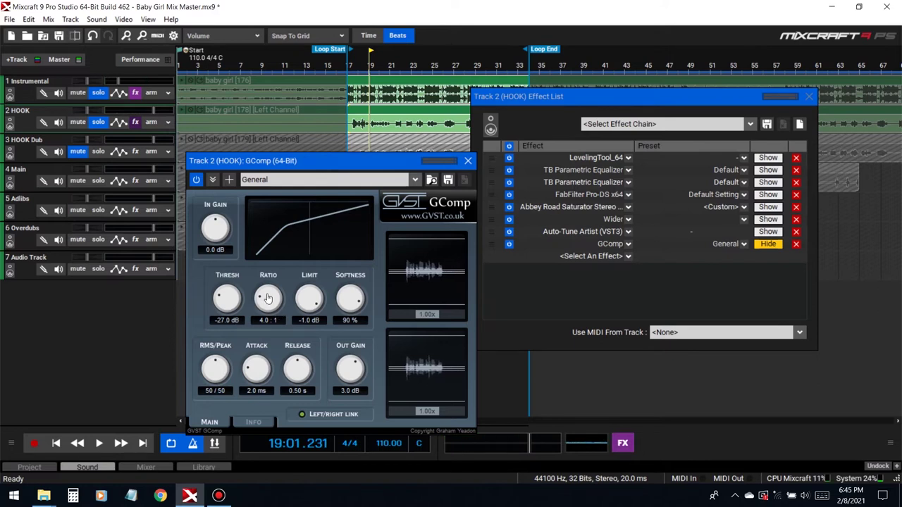
click(268, 320)
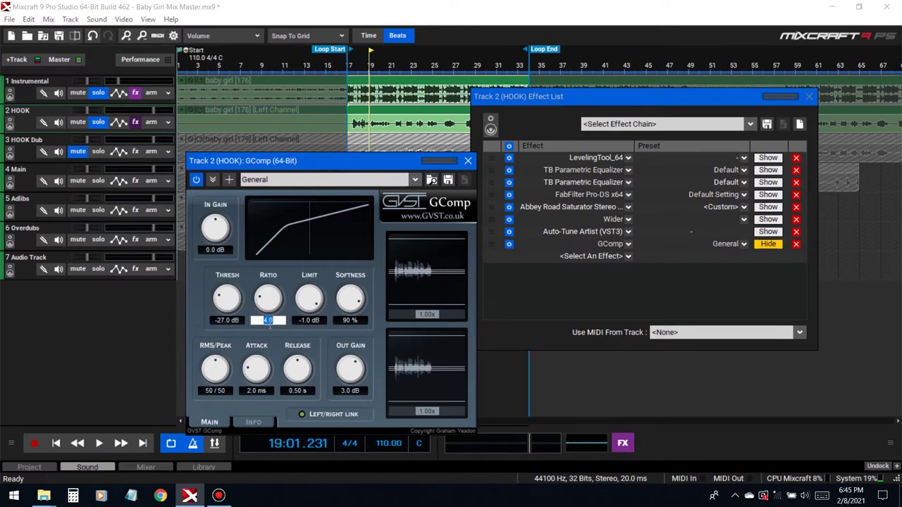
text(3)
key(Return)
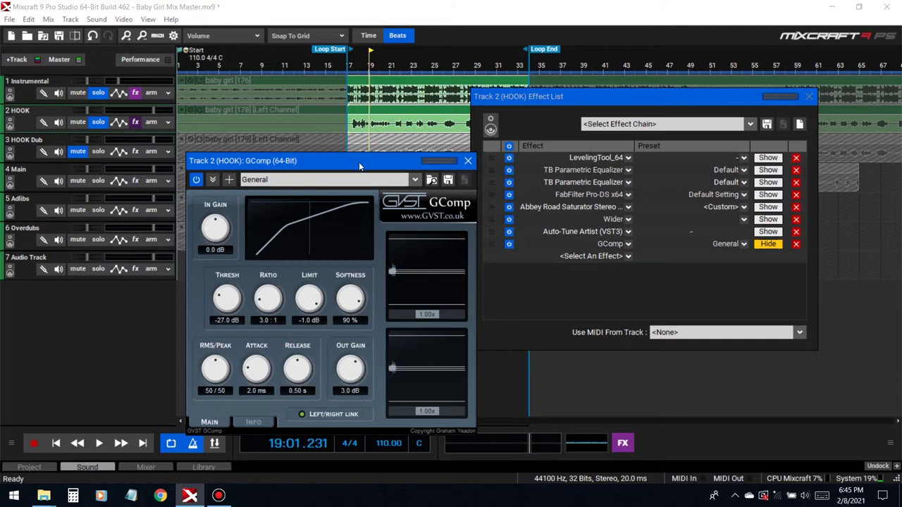
Step: Replay the loop from bar 17 and set GComp's ratio to 3.5:1 during playback
click(350, 70)
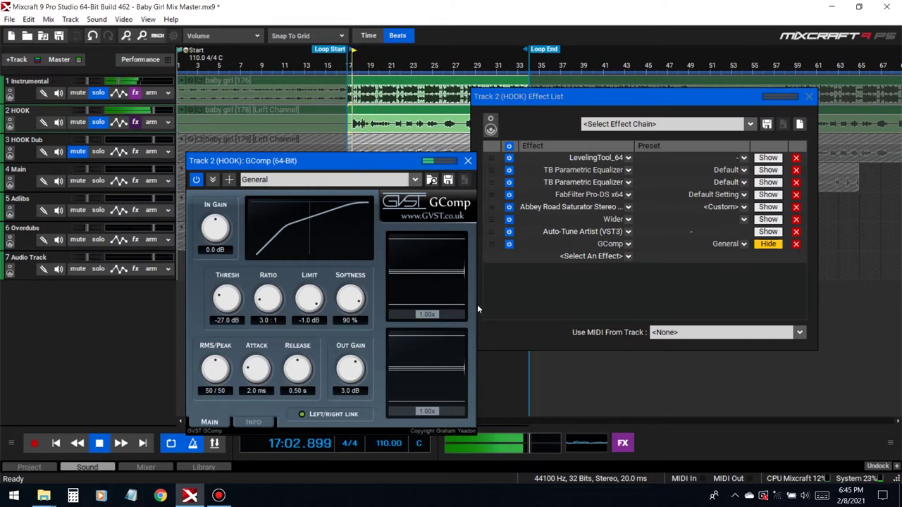
click(269, 320)
text(3.5)
key(Return)
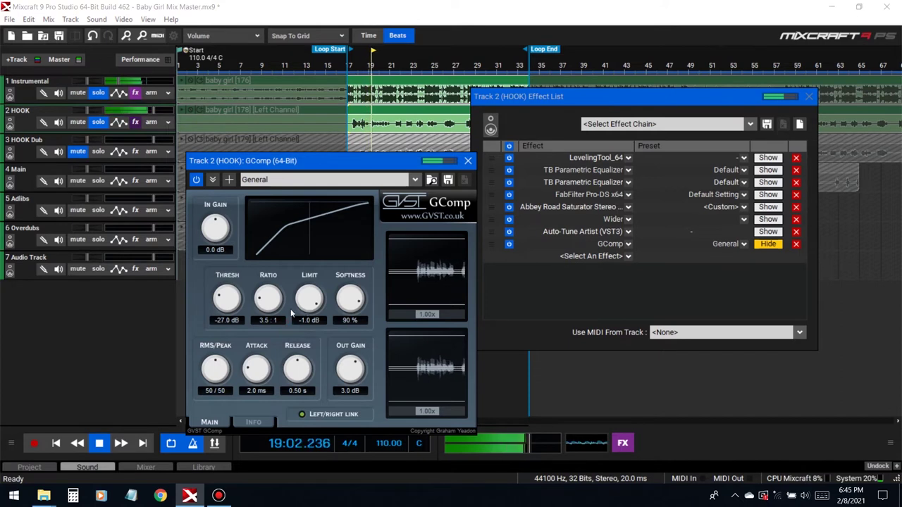
Step: Compare GComp ratios of 4:1 and 3.8:1 during playback, finish at 4:1 and stop playback
click(269, 320)
text(4)
click(288, 336)
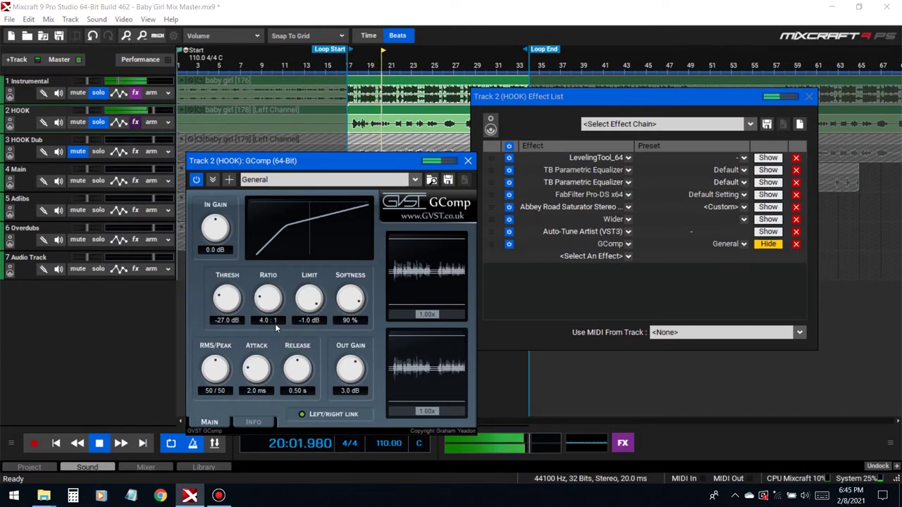
click(279, 321)
text(3.8)
key(Return)
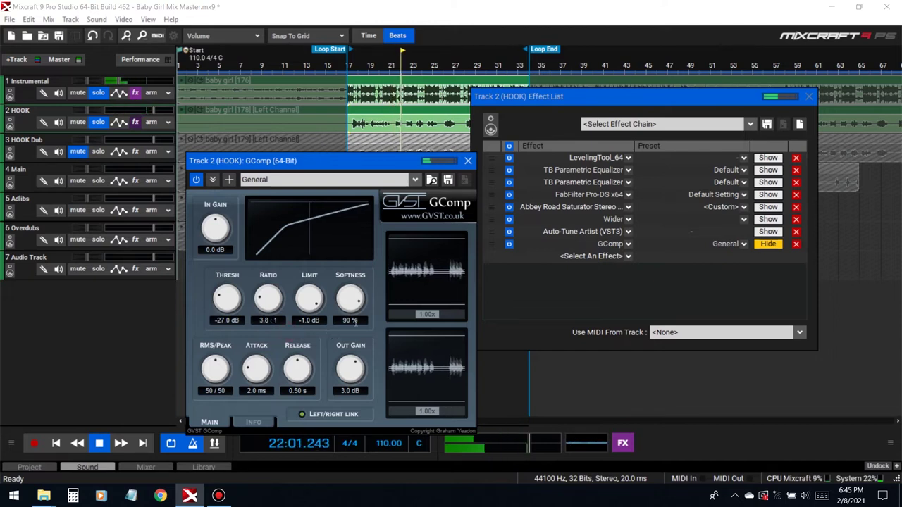
text(4)
key(Return)
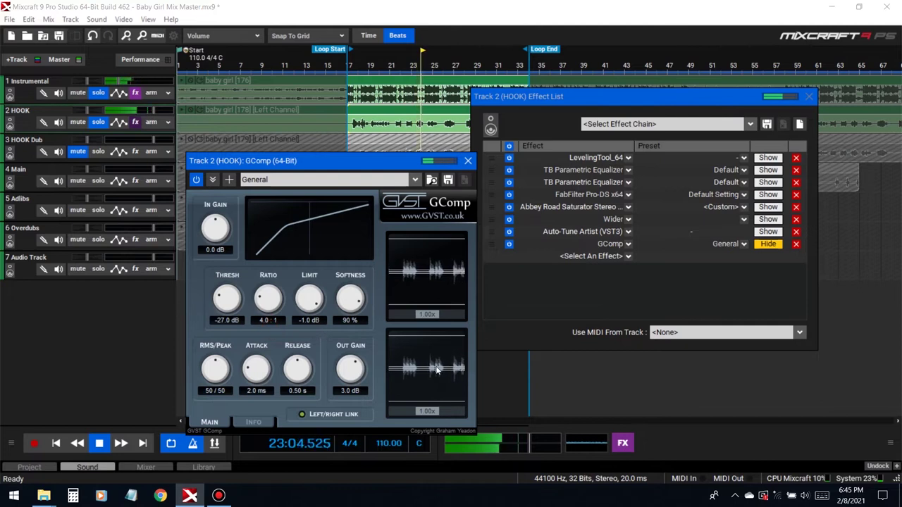
key(space)
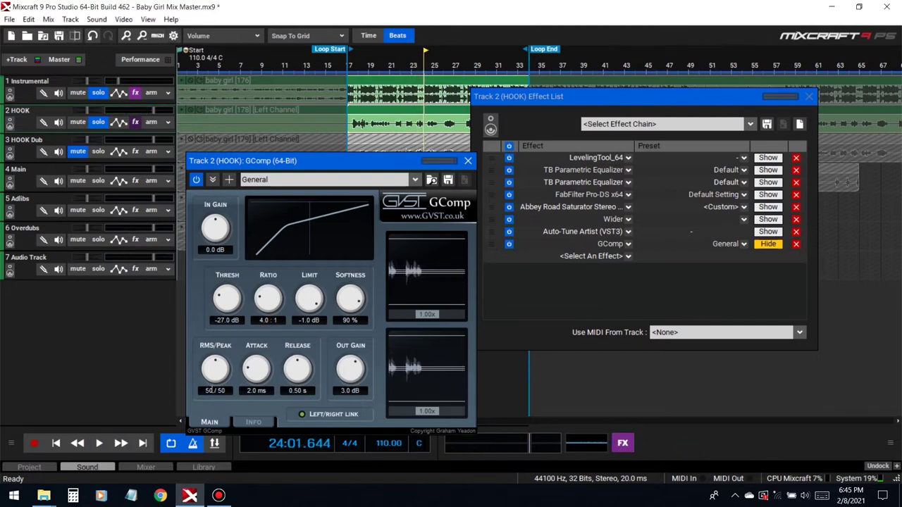
Step: Set GComp's RMS/Peak balance to 80/20 and briefly audition the HOOK from bar 17
drag(217, 380, 202, 352)
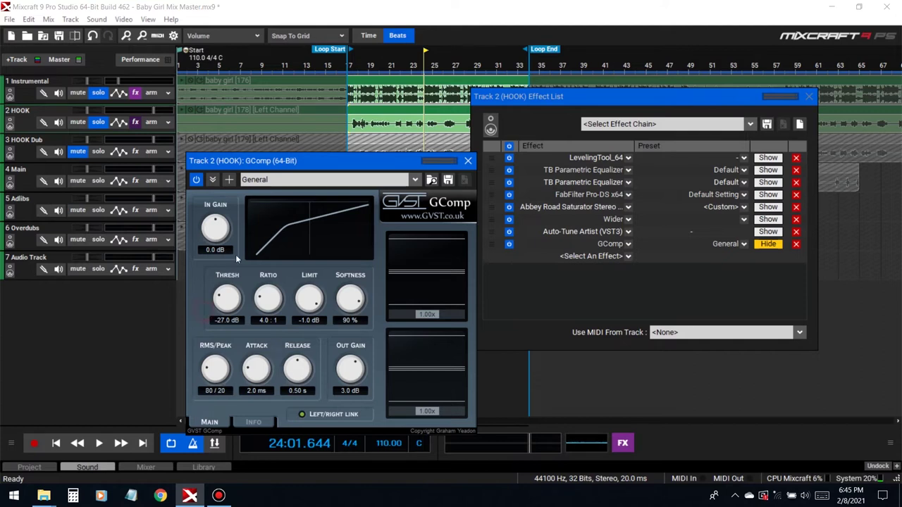
click(355, 67)
key(space)
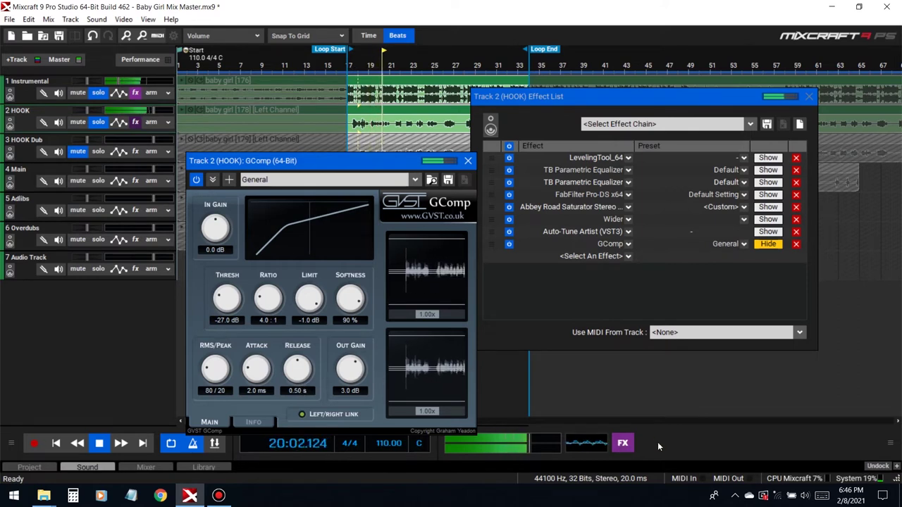
key(space)
Step: Try a GComp release of 0.70 s, replay from bar 17 and settle on 0.60 s during playback
click(310, 391)
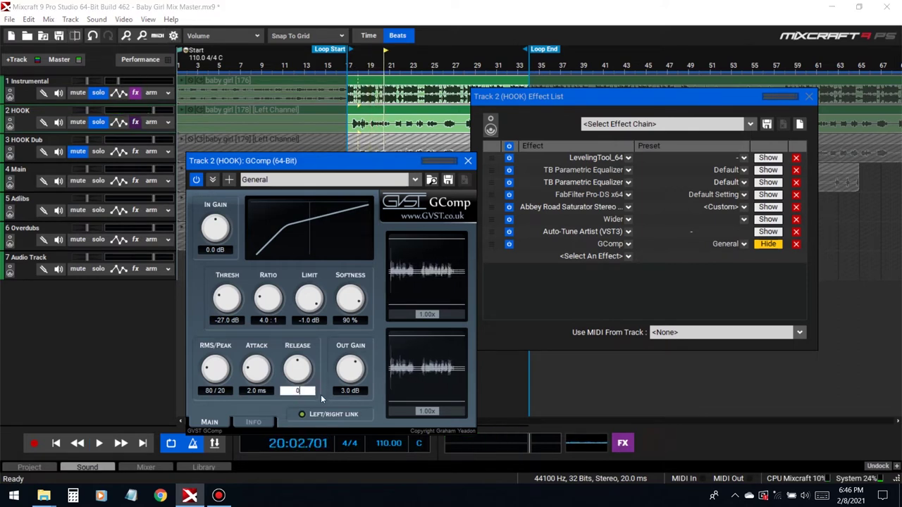
key(Return)
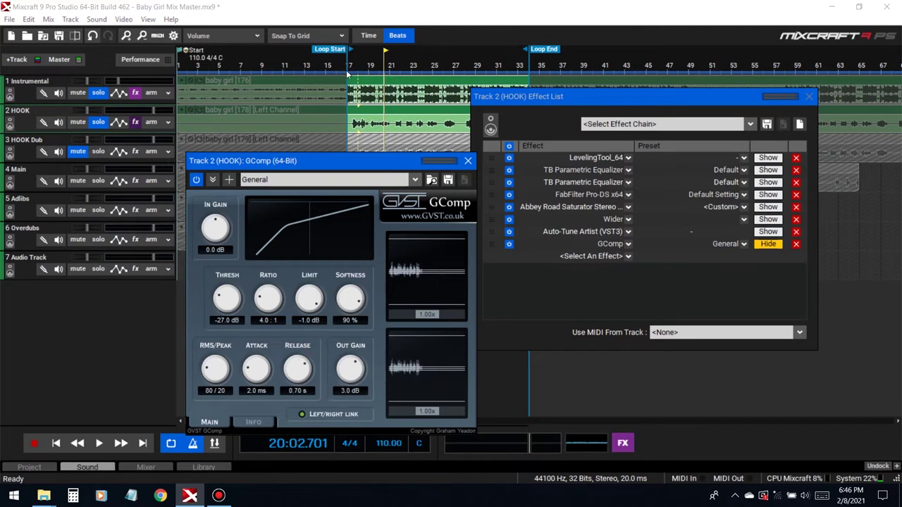
key(space)
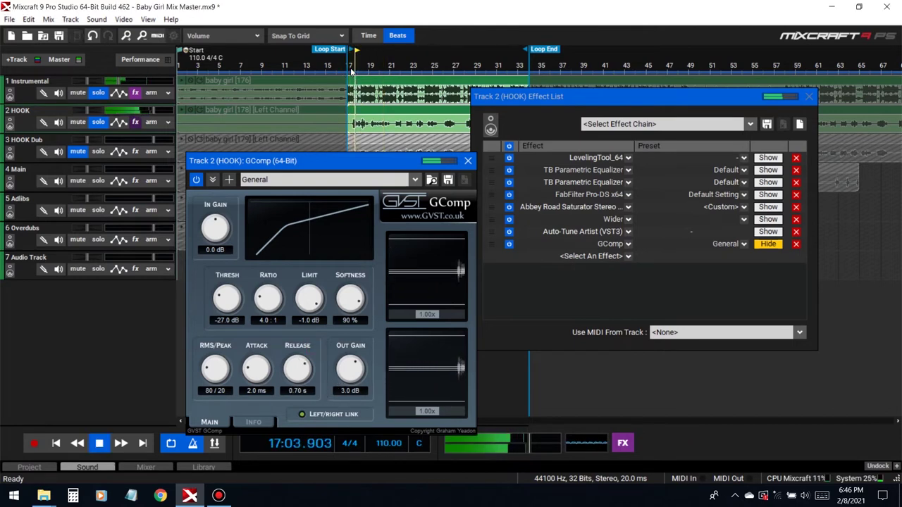
click(314, 389)
text(0.6)
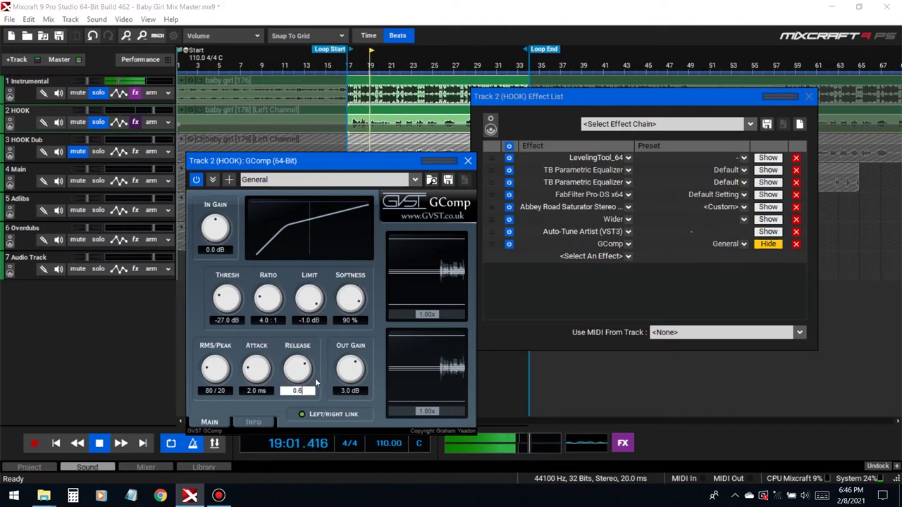
key(Return)
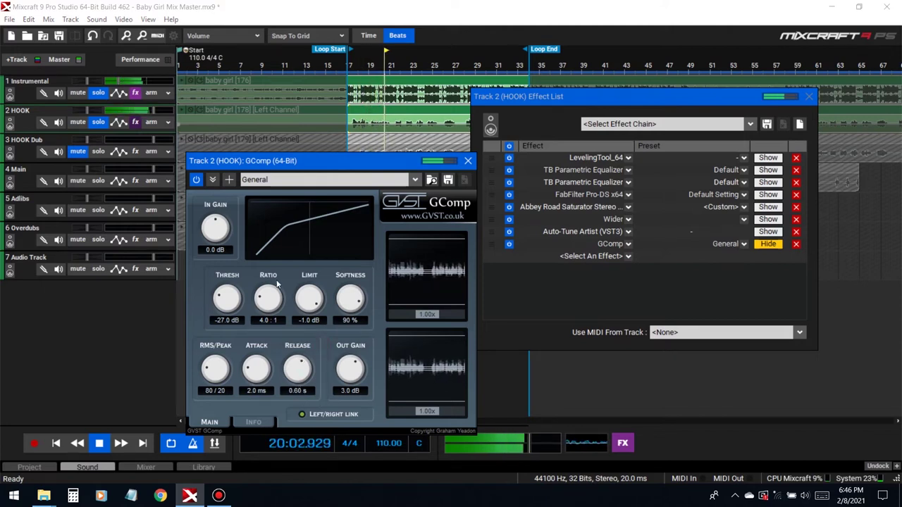
key(space)
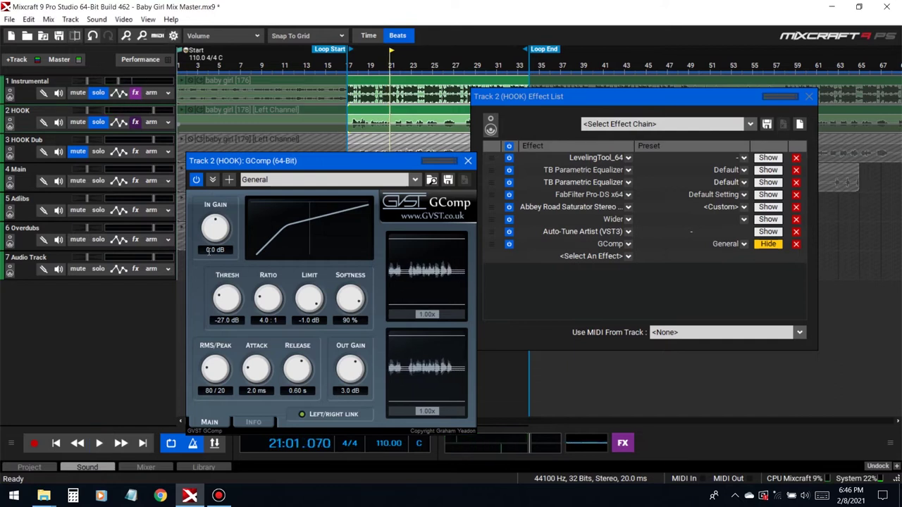
Step: Try GComp input gains of 1.0 dB and 5.0 dB while playing from bar 17
click(215, 251)
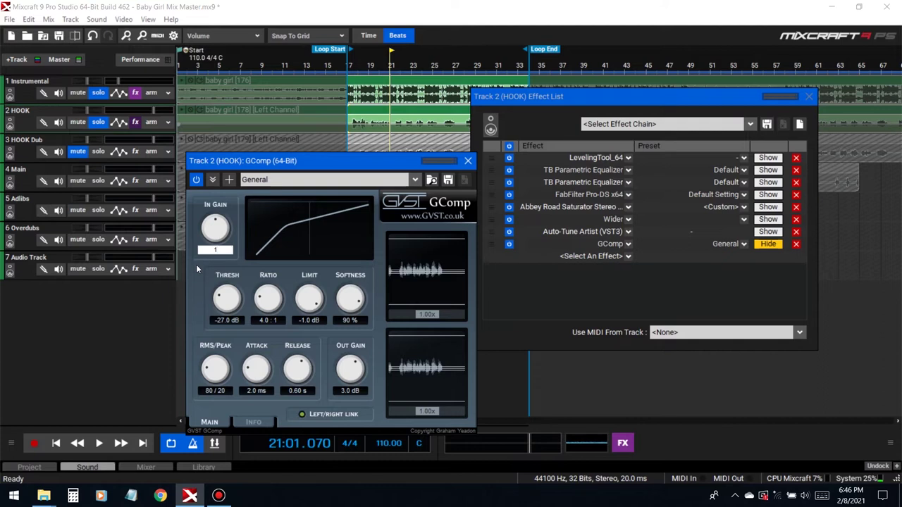
key(Return)
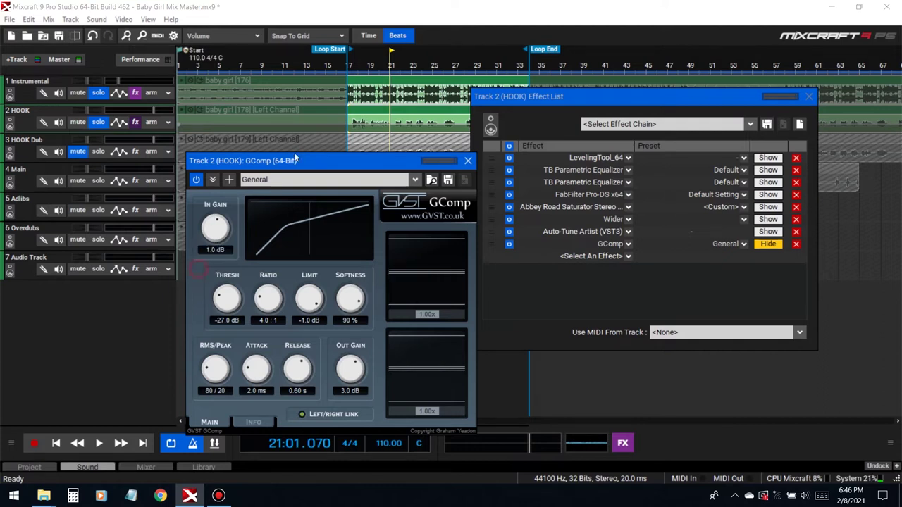
key(space)
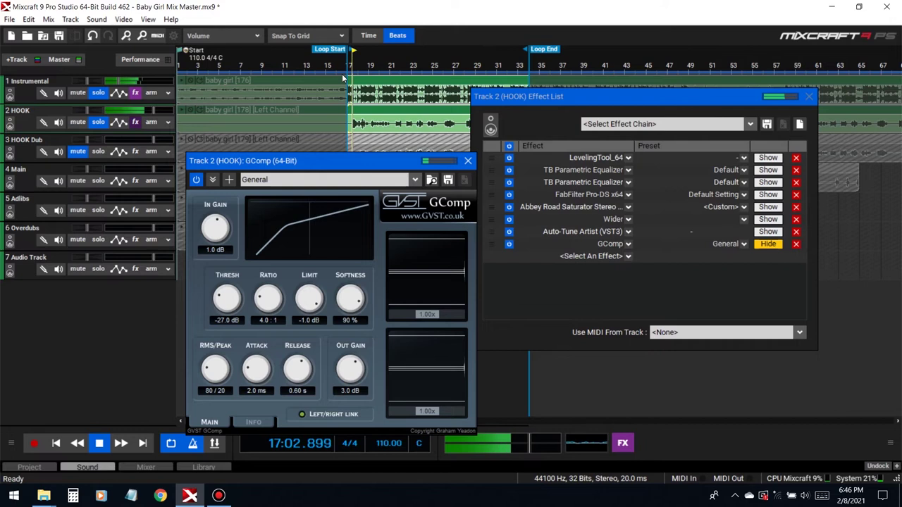
click(215, 250)
text(5)
key(Return)
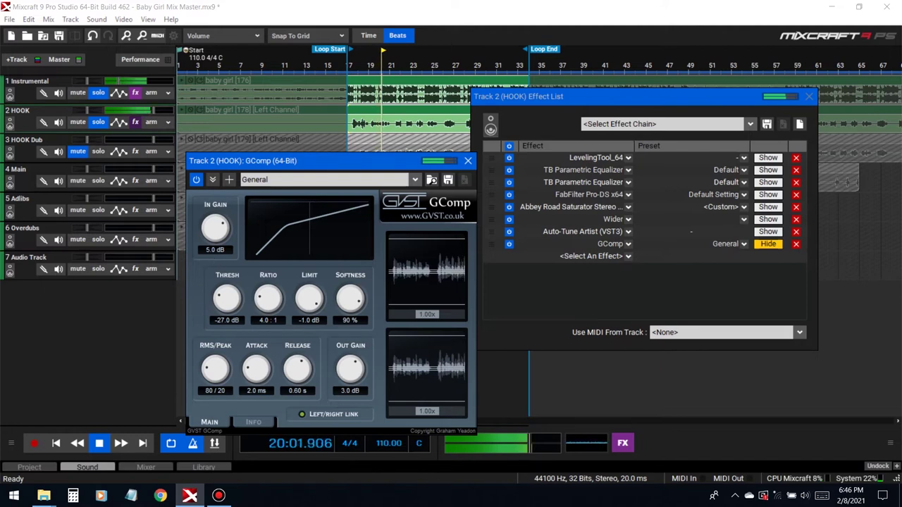
key(space)
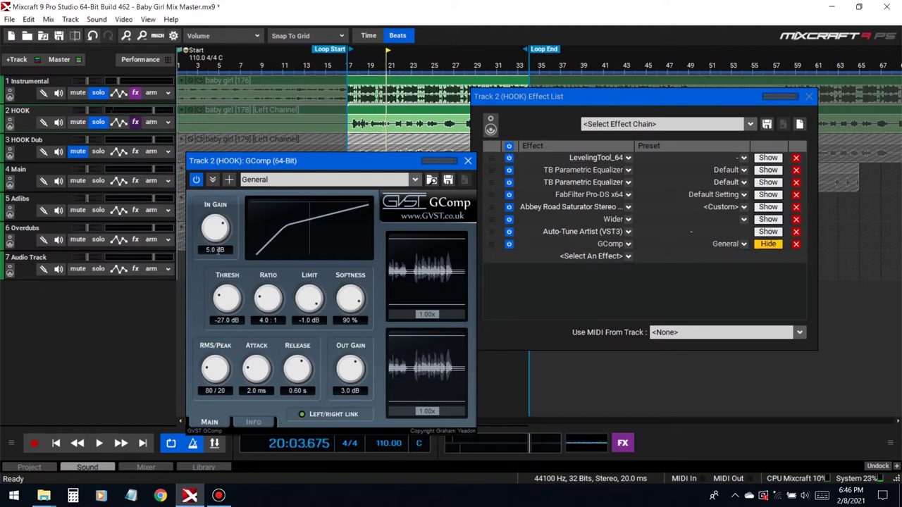
Step: Try GComp input gains of 1.0 dB and 2.0 dB from bar 17 and settle on 1.5 dB during playback
click(213, 250)
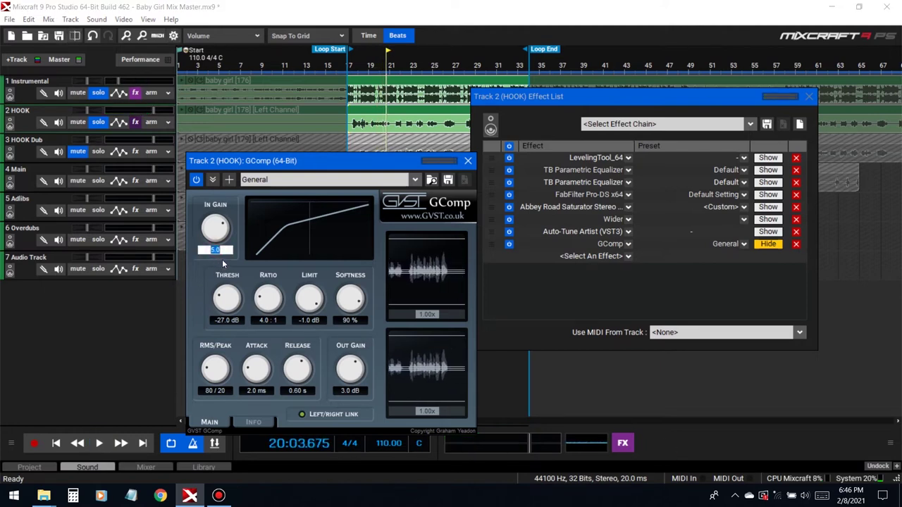
click(215, 250)
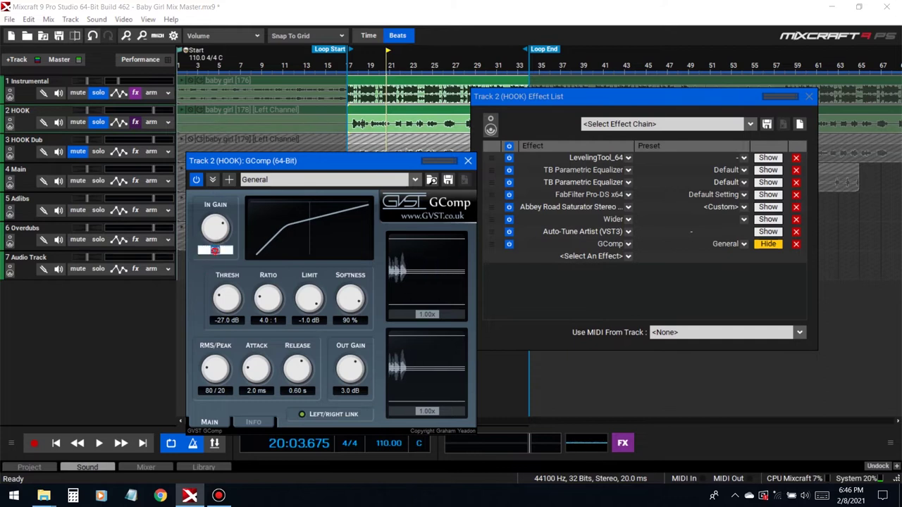
text(1)
key(Return)
key(space)
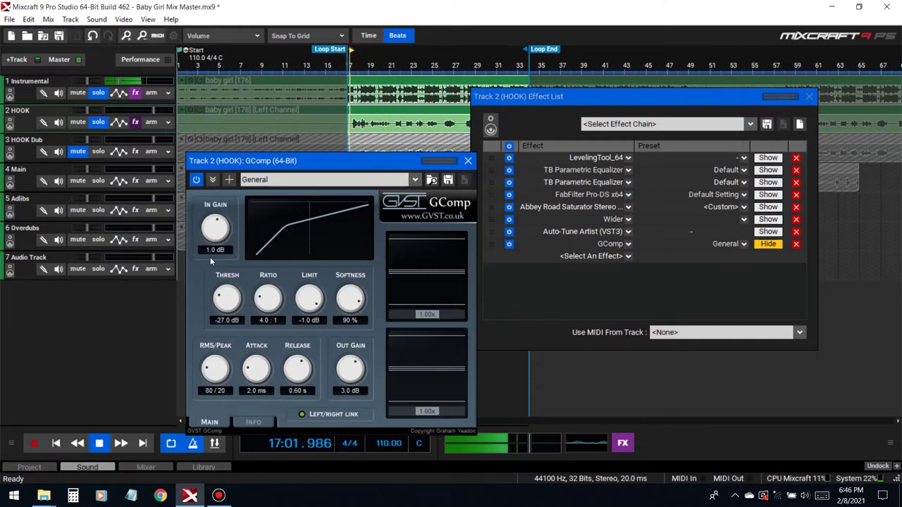
scroll(200, 249, up, 1)
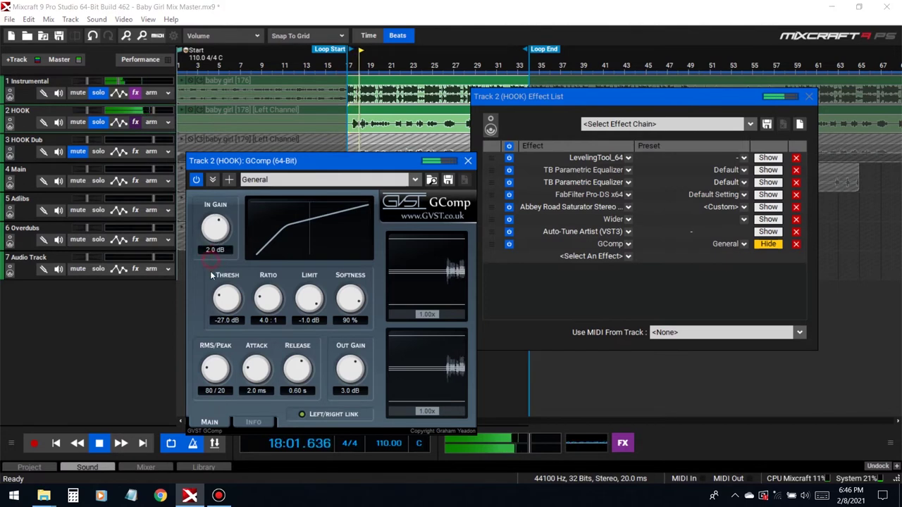
click(203, 249)
text(1.5)
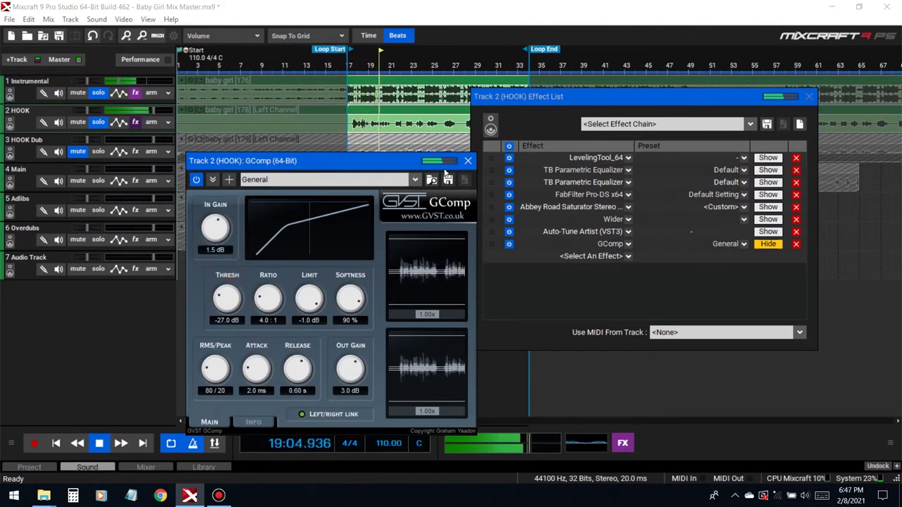
Step: Close the GComp window, stop playback and save the project without mixing down
click(468, 161)
key(space)
click(67, 37)
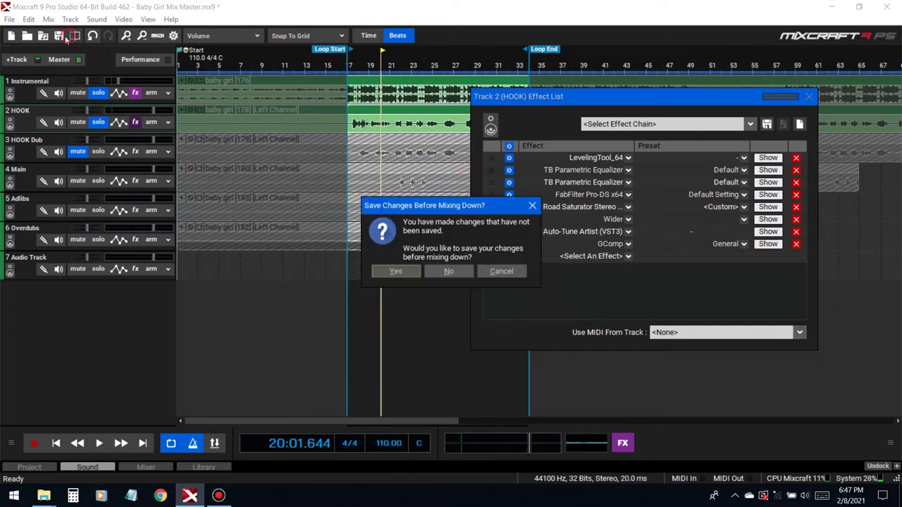
click(532, 206)
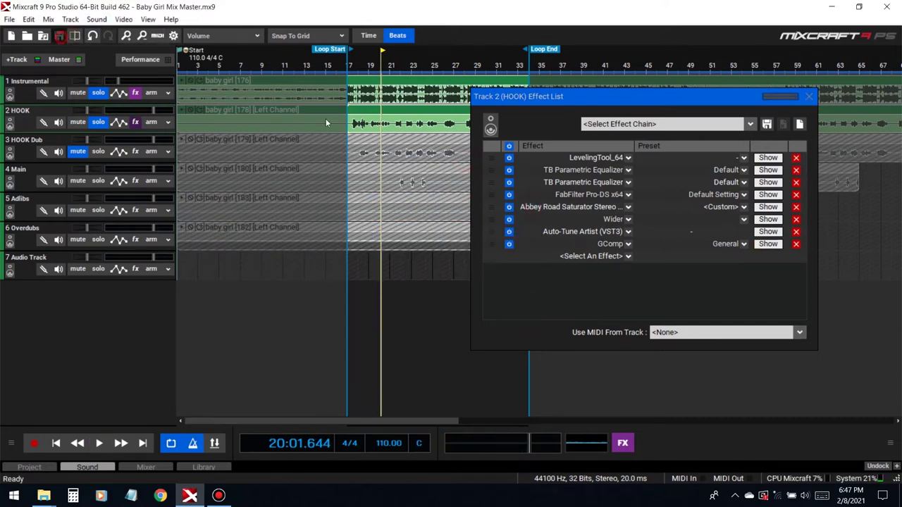
click(600, 256)
text(lo)
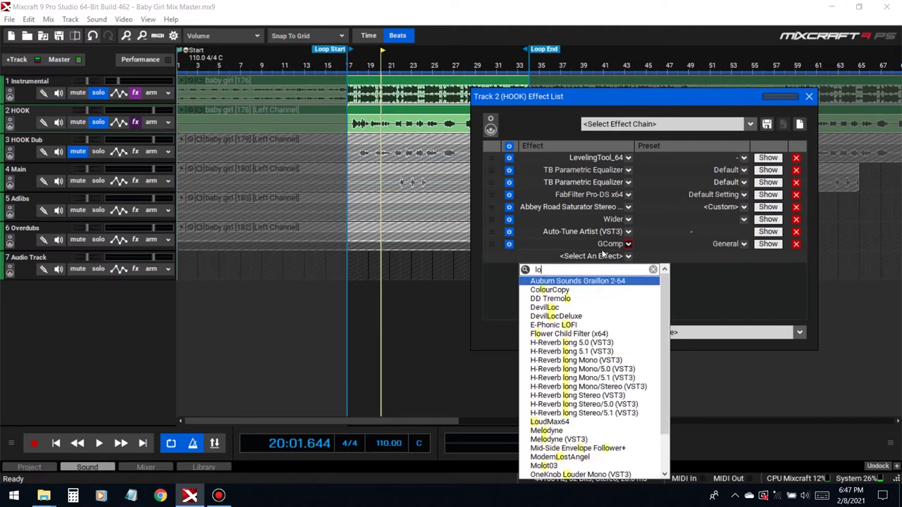
click(714, 285)
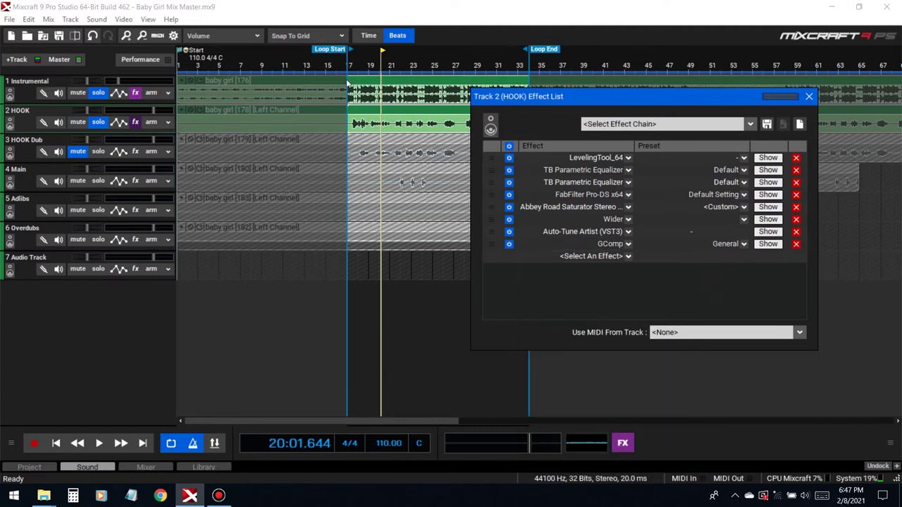
Step: Turn off looping and play from bar 17 with the Instrumental volume raised to 0.0 dB
click(170, 444)
click(348, 68)
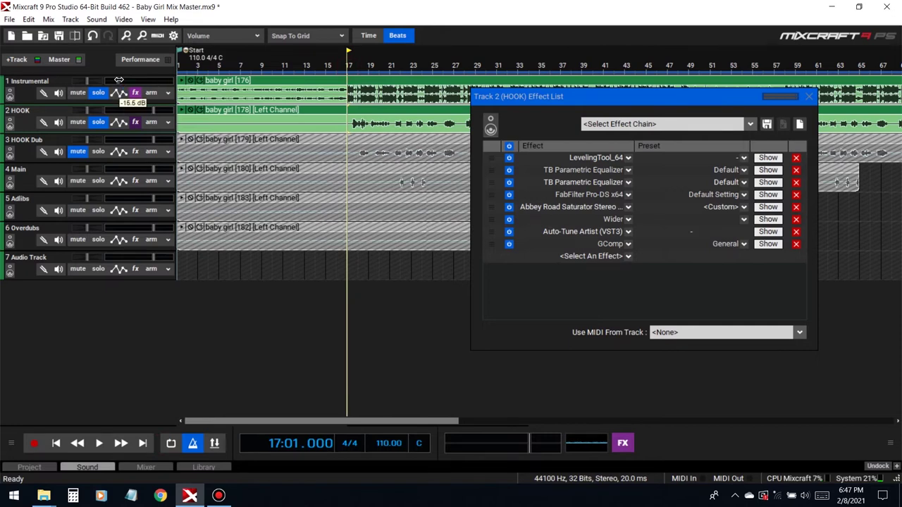
key(space)
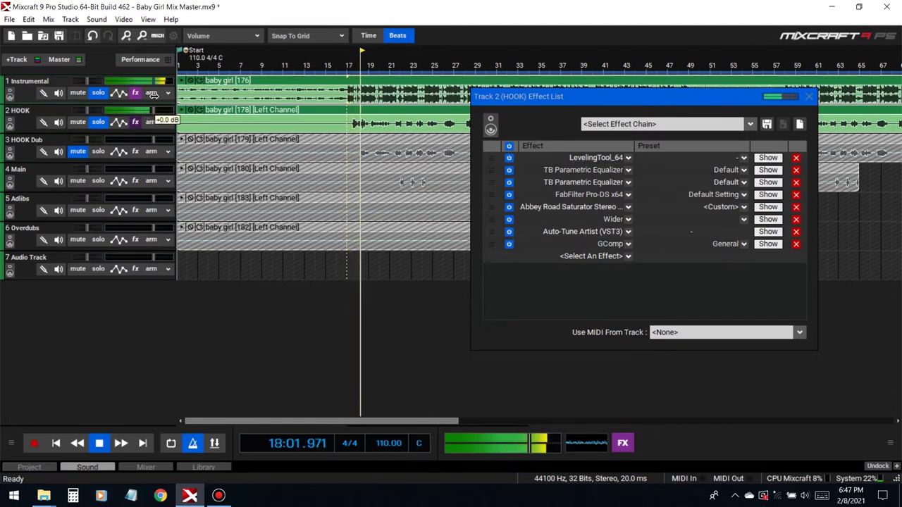
Step: Add LoudMax64 after GComp on the HOOK track, setting its output to -0.1 dB and its threshold to -6.0 dB
click(596, 255)
text(lou)
click(564, 290)
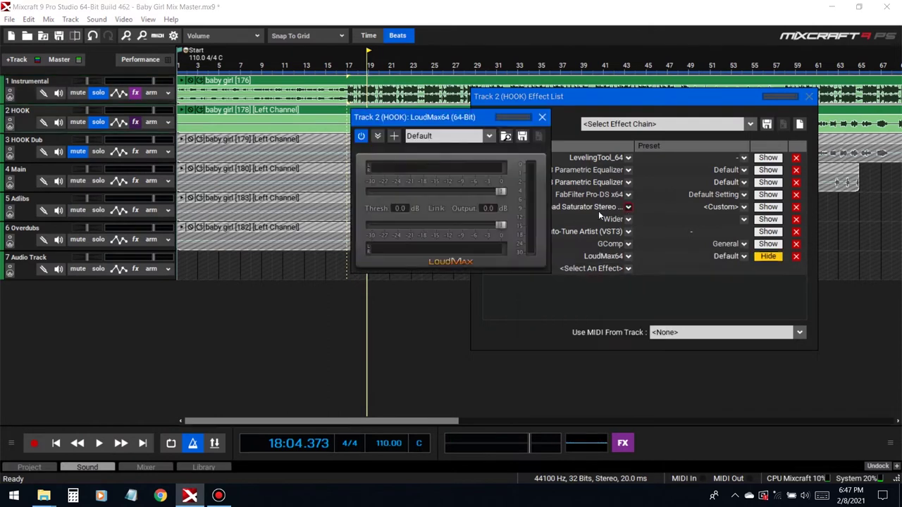
drag(502, 226, 510, 229)
key(space)
drag(500, 190, 473, 193)
Step: Lower the Windows speaker volume to 22 during playback
click(790, 496)
click(804, 496)
drag(776, 467, 760, 467)
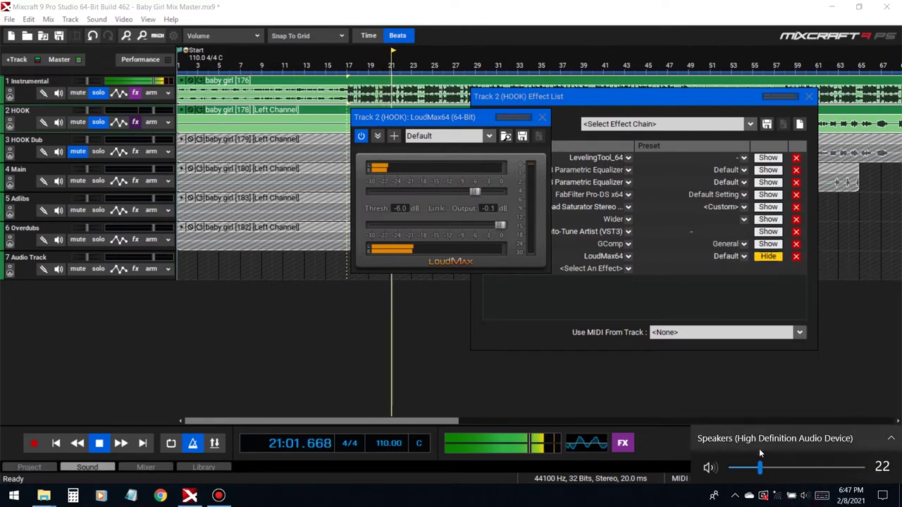
click(673, 373)
Step: Set LoudMax's threshold to -7.2 dB, then close the limiter and the HOOK effect list
drag(474, 190, 470, 191)
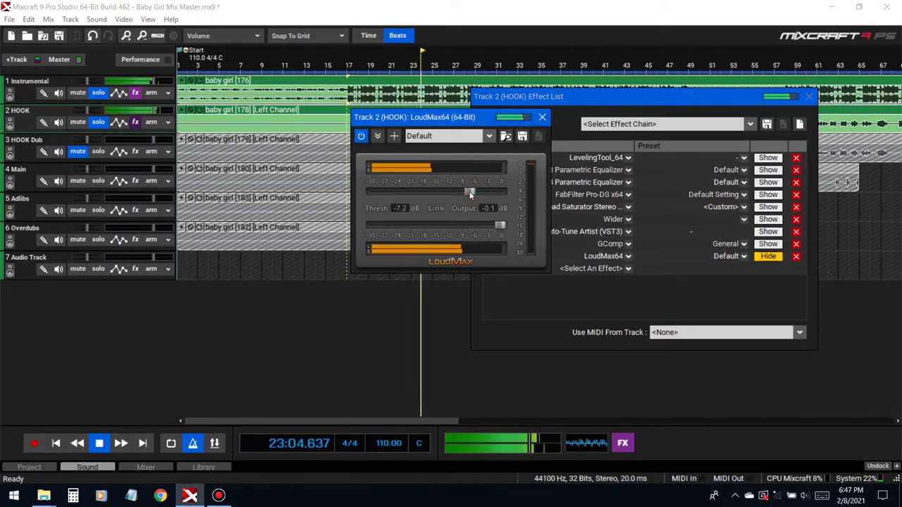
click(542, 117)
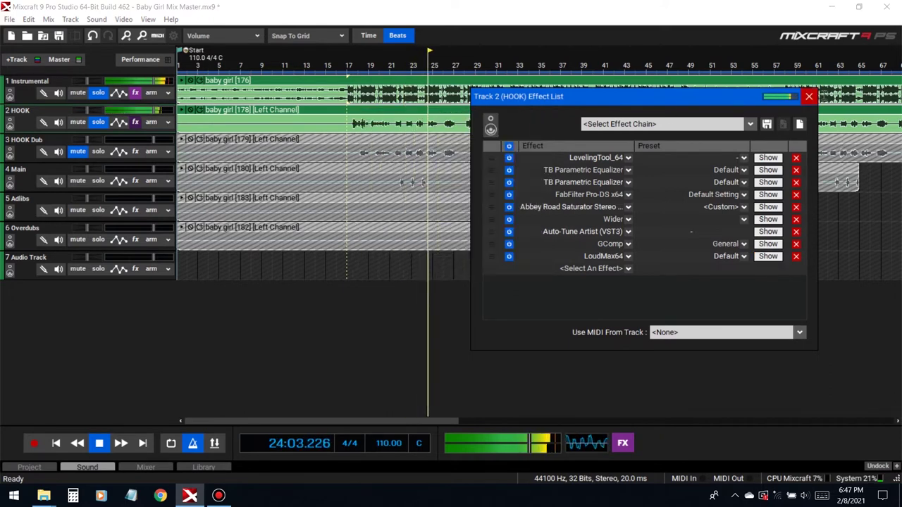
click(809, 97)
Step: Lower the Instrumental track's volume slightly and audition it with the HOOK from bar 17
mouse_move(149, 83)
click(352, 69)
key(space)
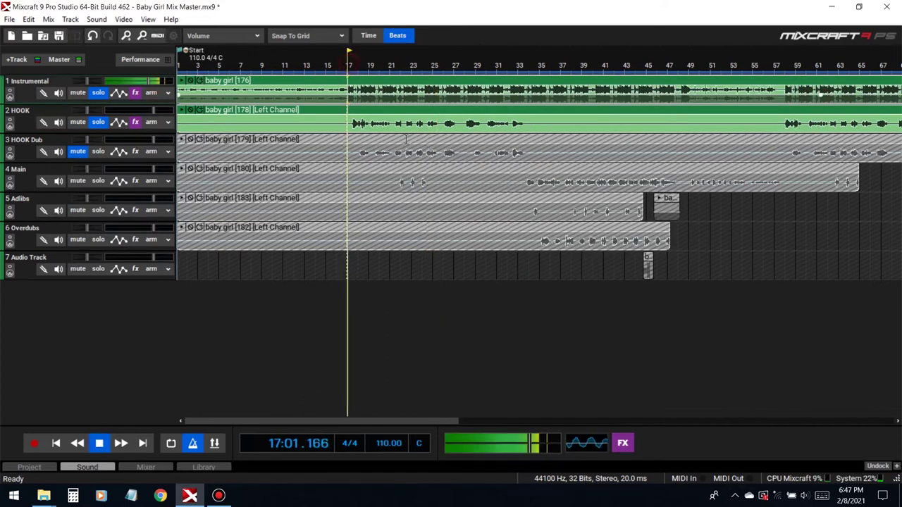
click(804, 495)
click(670, 448)
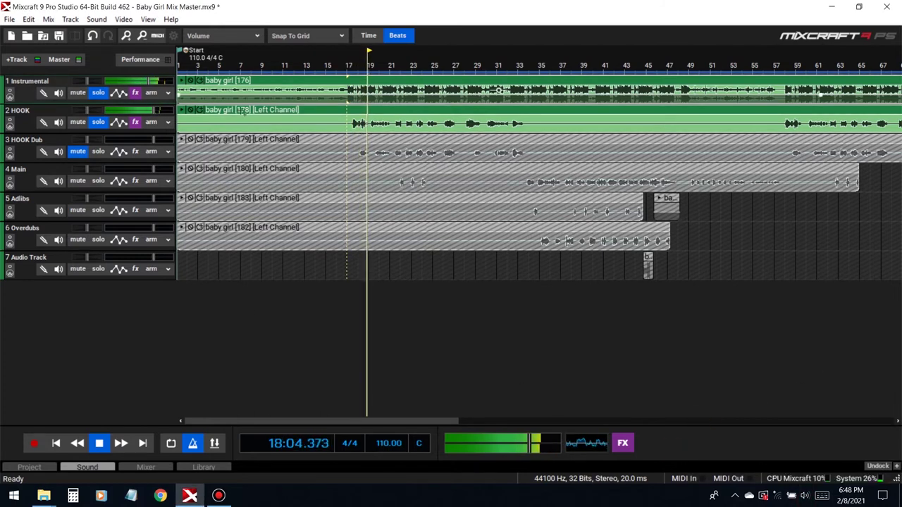
scroll(373, 250, down, 3)
key(space)
Step: Save the HOOK track's effect chain as a preset named Baby Girl, then close the effect list
click(136, 122)
click(766, 124)
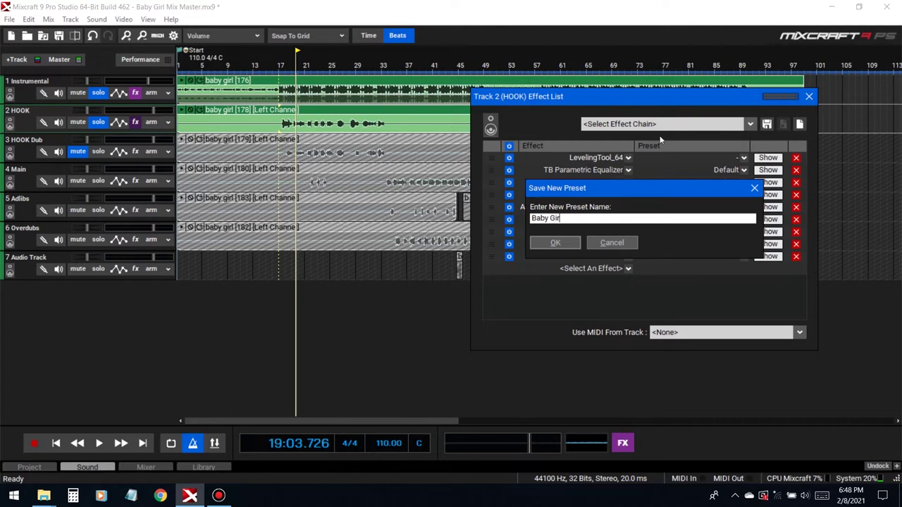
click(557, 243)
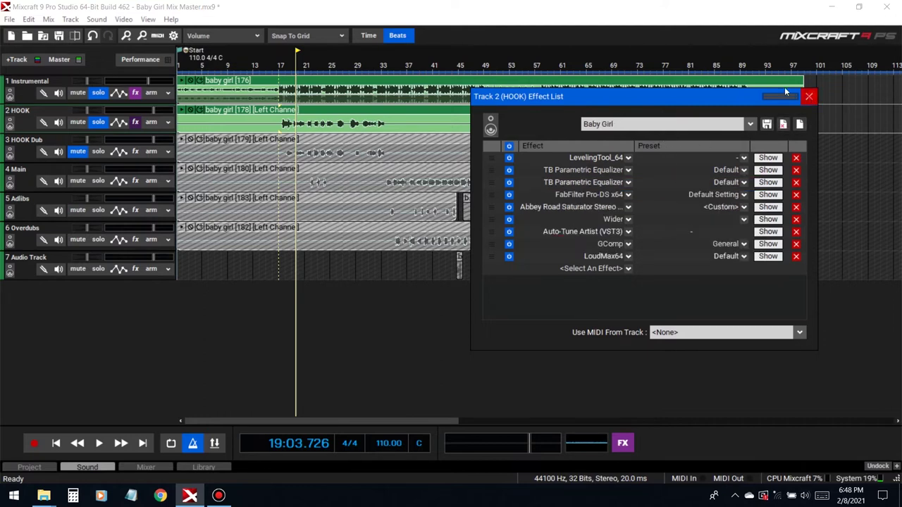
click(808, 95)
Step: Take the HOOK and Instrumental tracks out of solo and unmute the HOOK Dub track
click(98, 122)
click(98, 93)
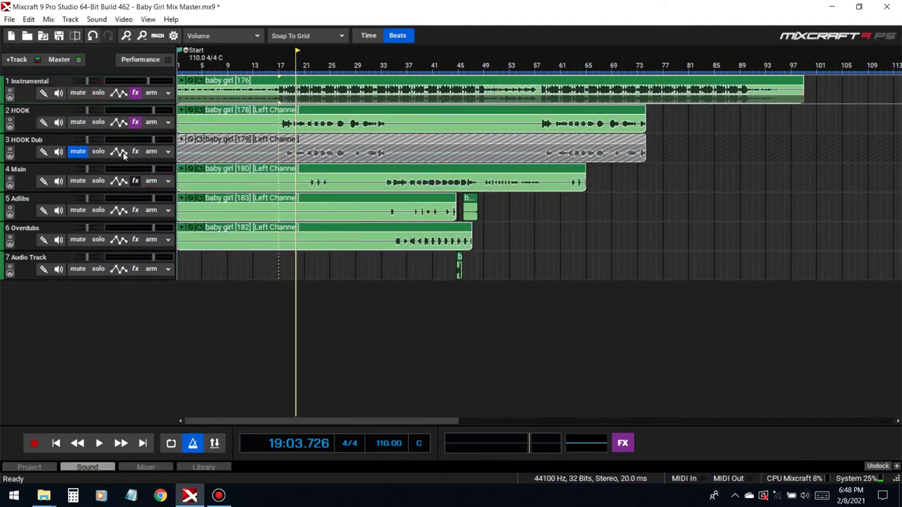
click(77, 152)
Step: Load the Baby Girl effect chain onto the HOOK Dub track and close its effect list
click(136, 152)
click(346, 141)
text(ba)
click(431, 131)
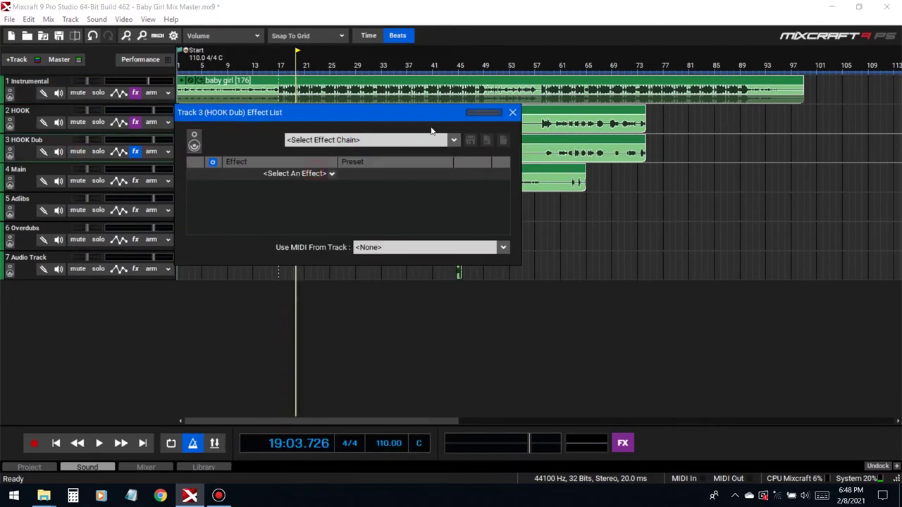
click(513, 112)
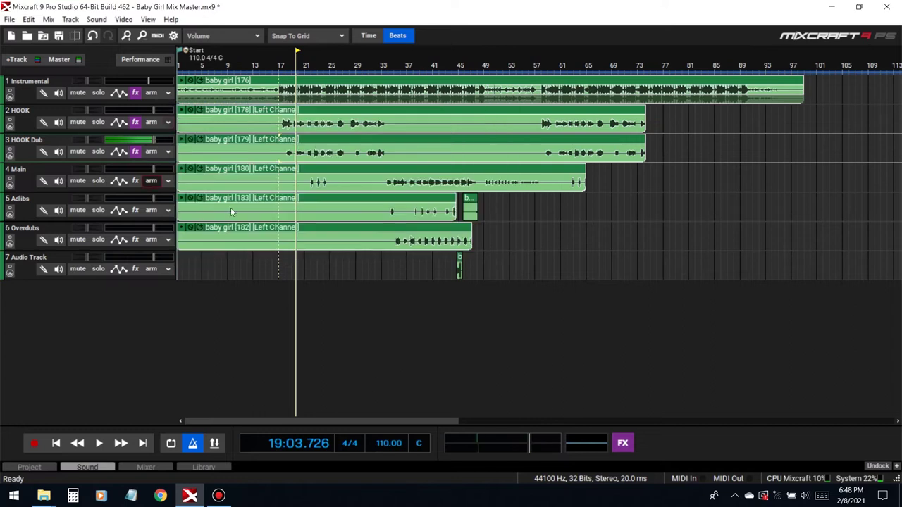
Step: Audition the HOOK Dub together with the HOOK and Instrumental from bar 16
key(space)
click(274, 263)
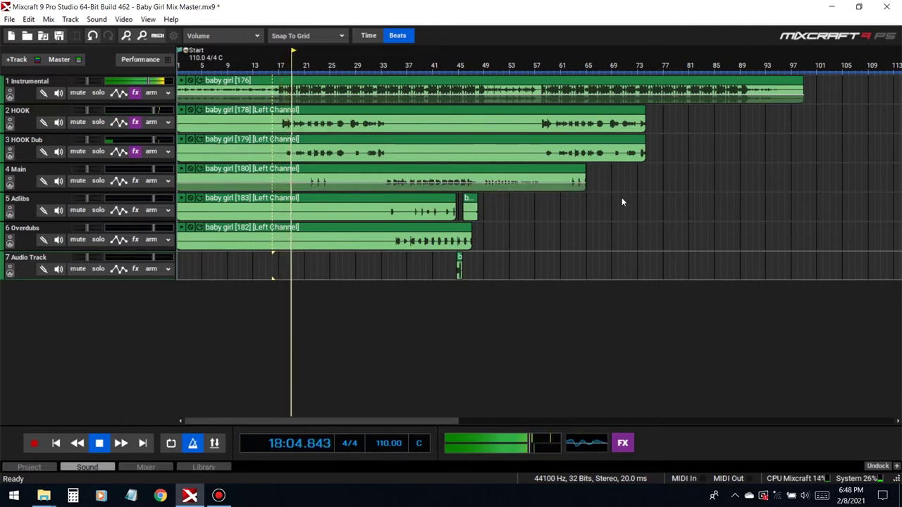
Step: Stop playback and open Auto-Tune Artist from the HOOK Dub track's effect chain
click(135, 151)
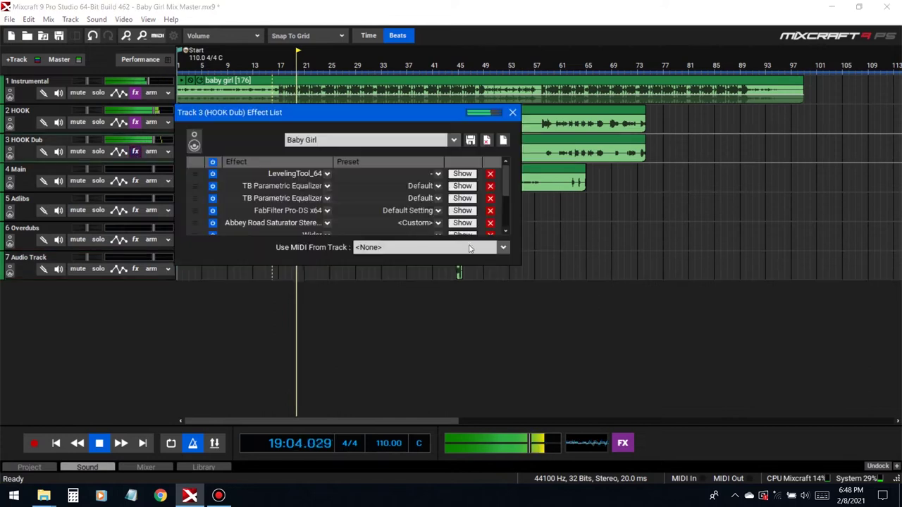
key(space)
scroll(384, 206, down, 3)
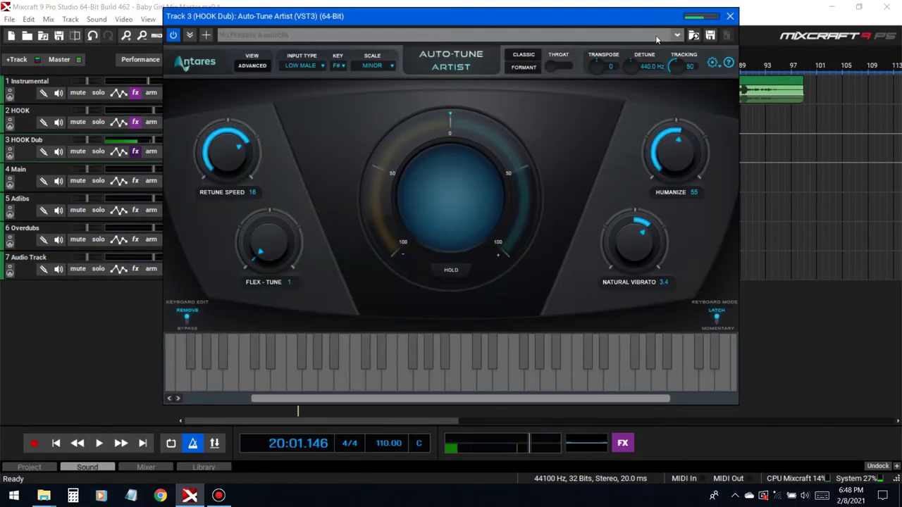
Step: Close the HOOK Dub track's Auto-Tune Artist window and audition the mix from measure 20
click(729, 16)
click(514, 113)
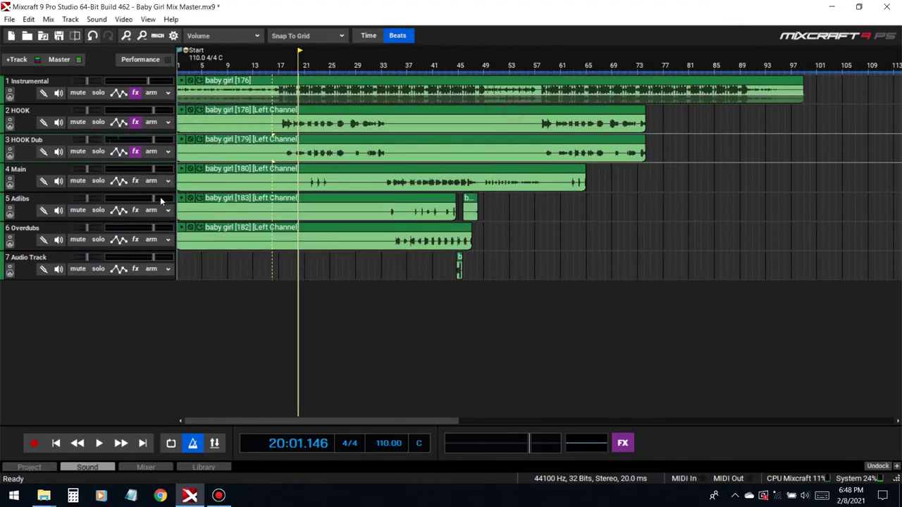
key(space)
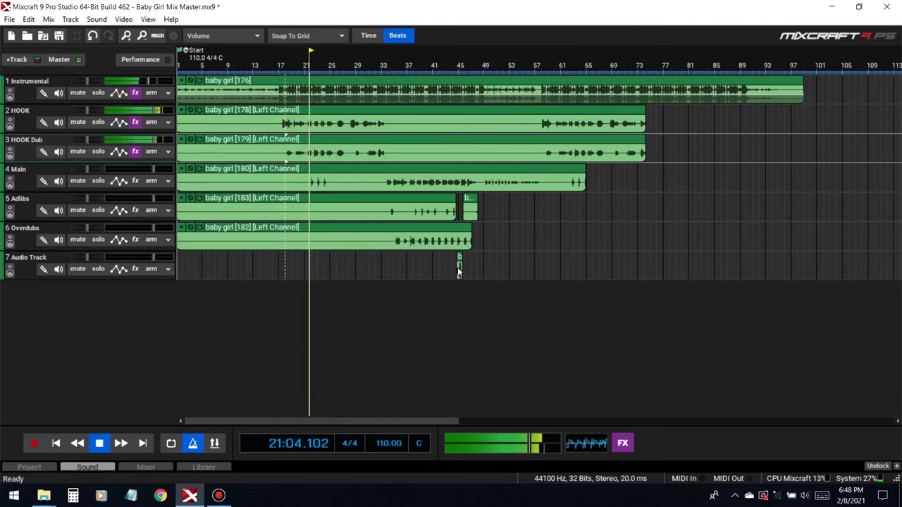
key(space)
Step: Load the Baby Girl effect chain onto the Main track
click(136, 181)
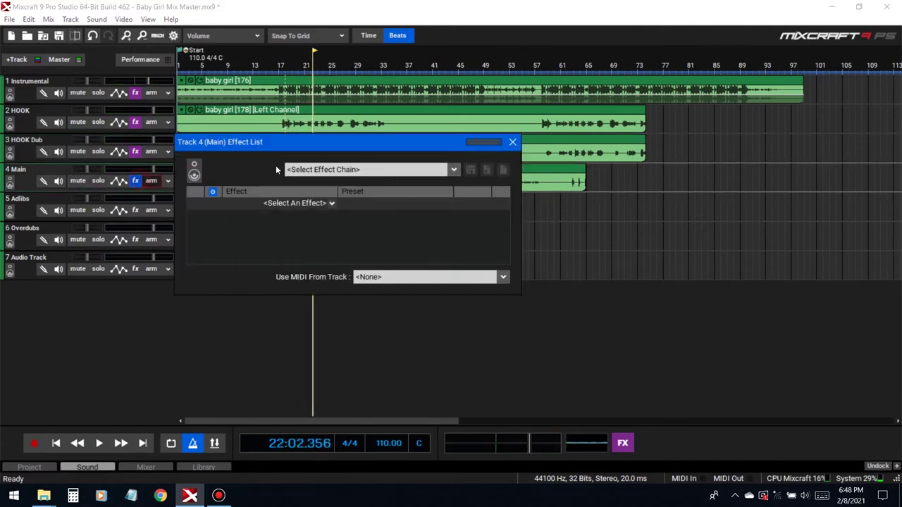
click(426, 240)
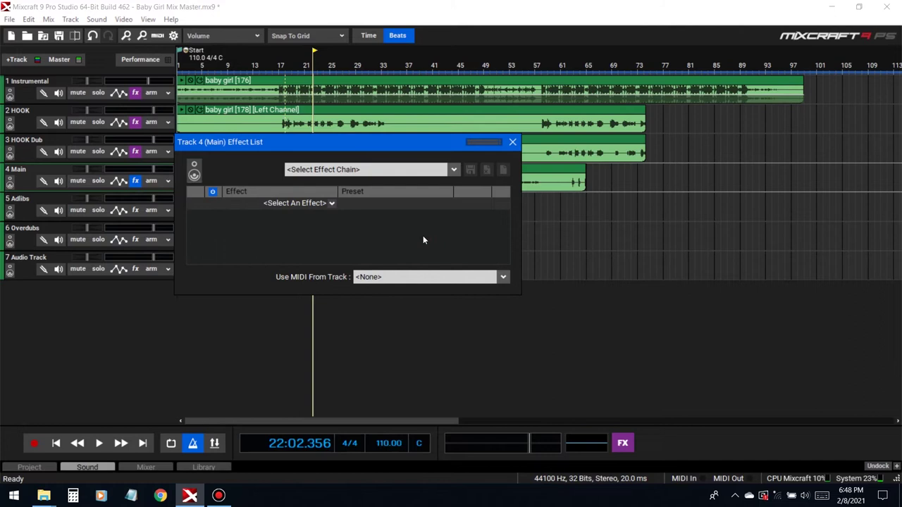
drag(351, 146, 442, 144)
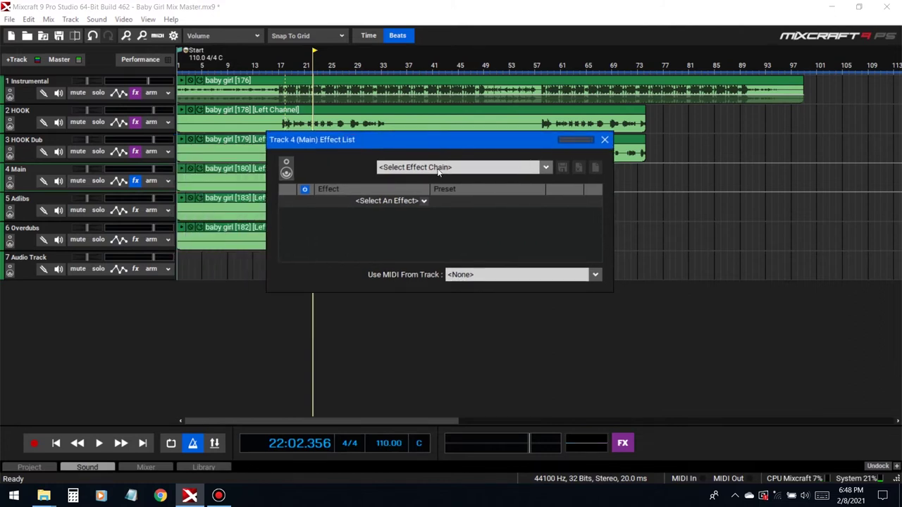
click(438, 169)
text(baby)
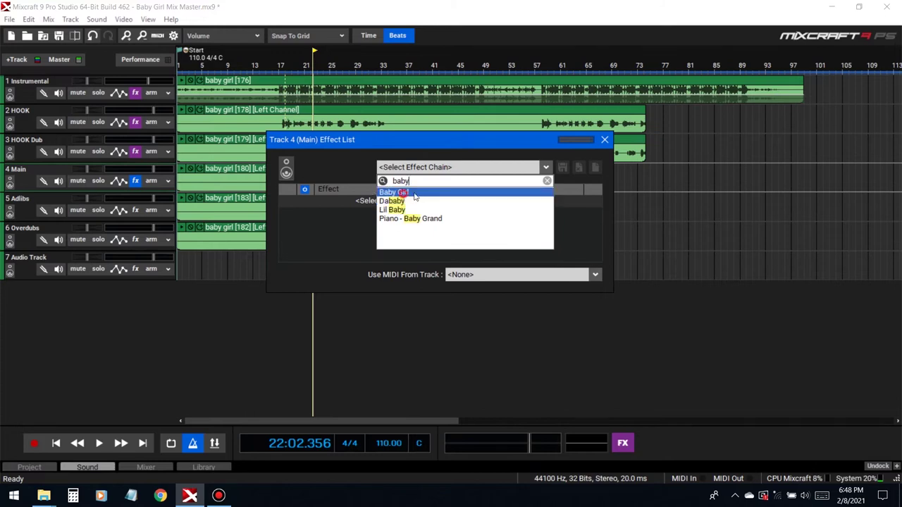
click(402, 202)
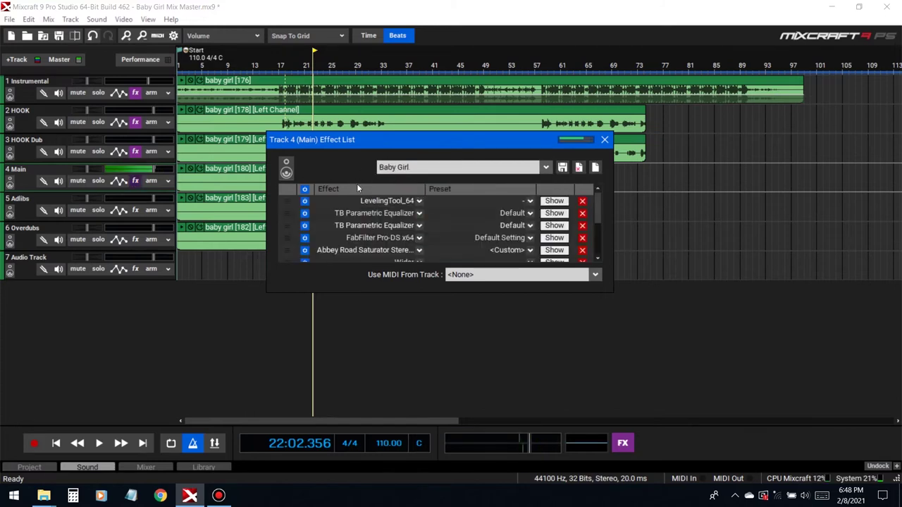
Step: Remove LoudMax64, Auto-Tune Artist and Wider from the Main track's effect chain
scroll(477, 213, down, 2)
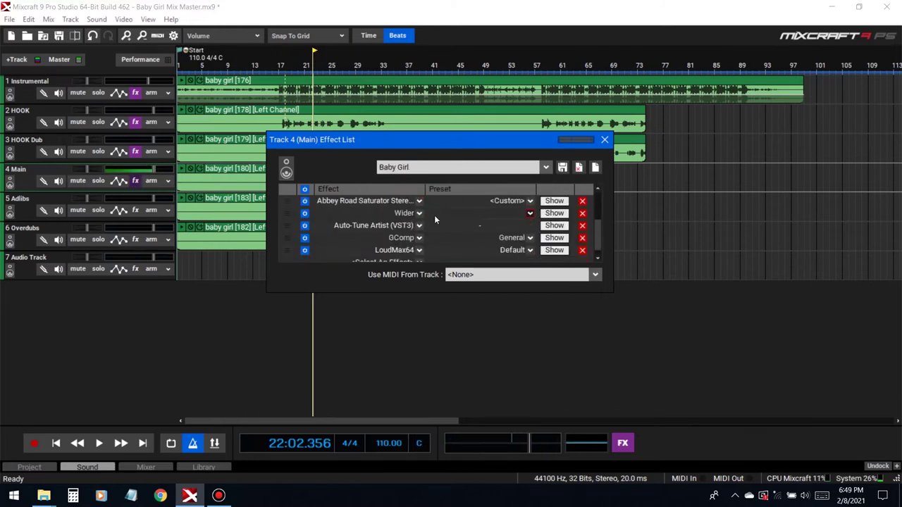
click(581, 249)
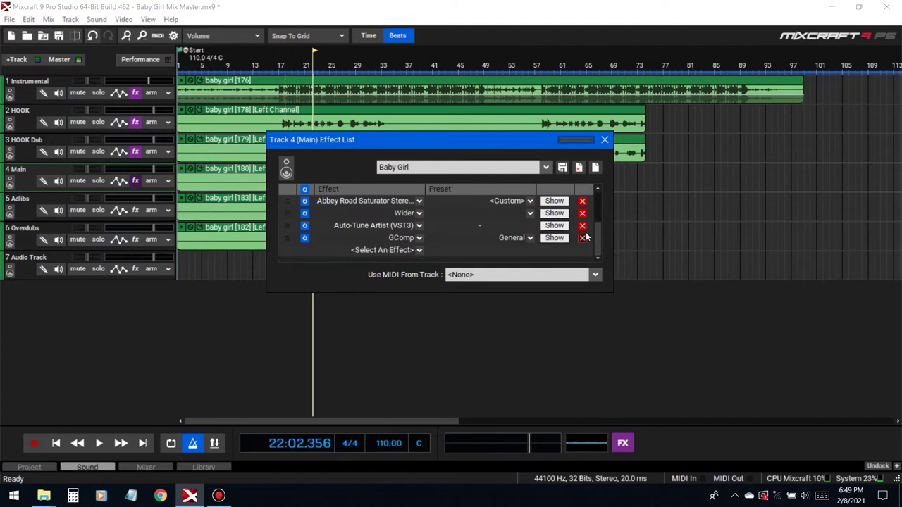
scroll(477, 224, up, 3)
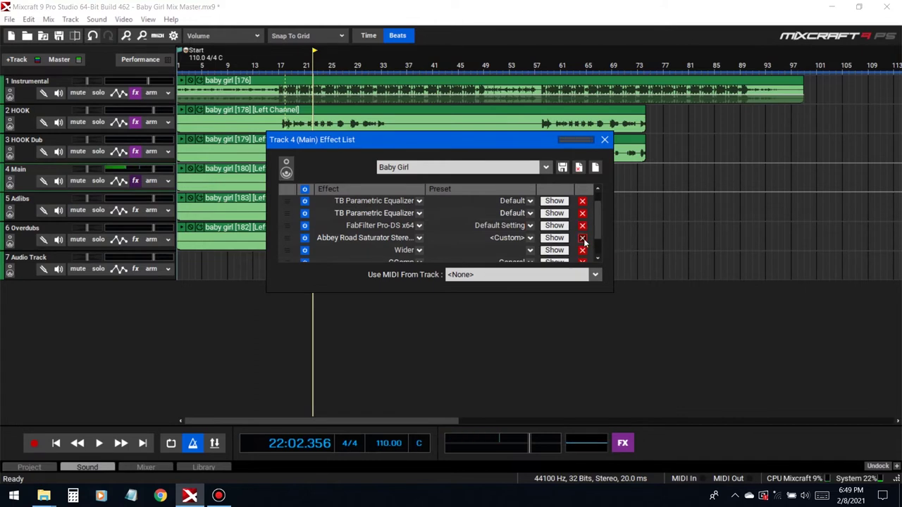
scroll(515, 255, down, 2)
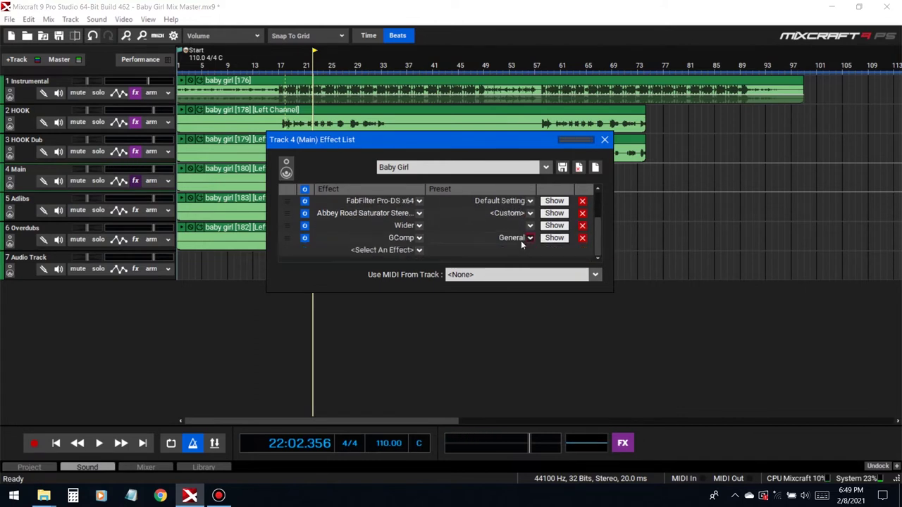
click(582, 226)
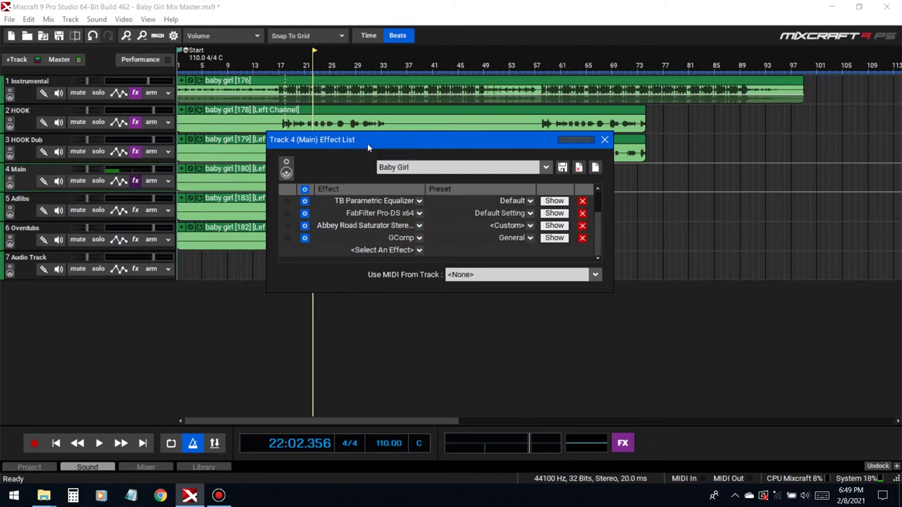
Step: Move the Main track's effect list away from the early clips and enlarge it to show the whole chain
drag(367, 143, 435, 143)
scroll(508, 202, up, 2)
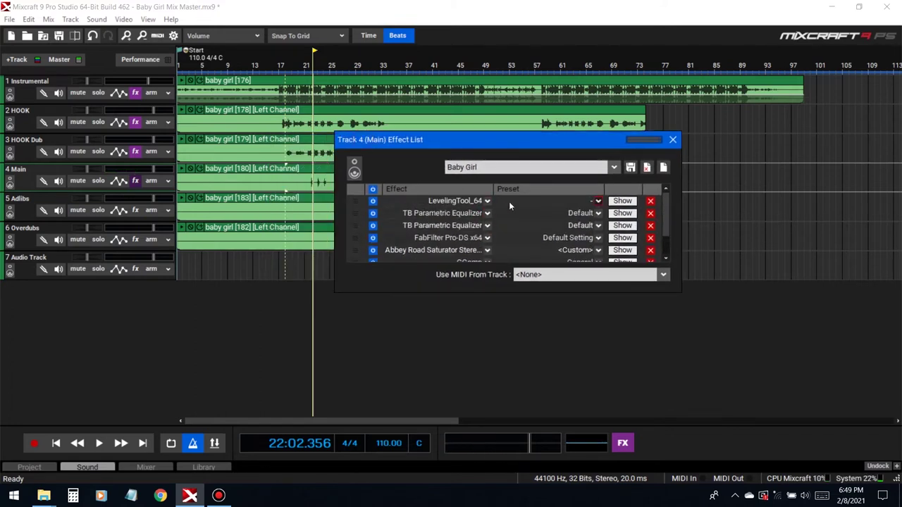
scroll(493, 254, down, 2)
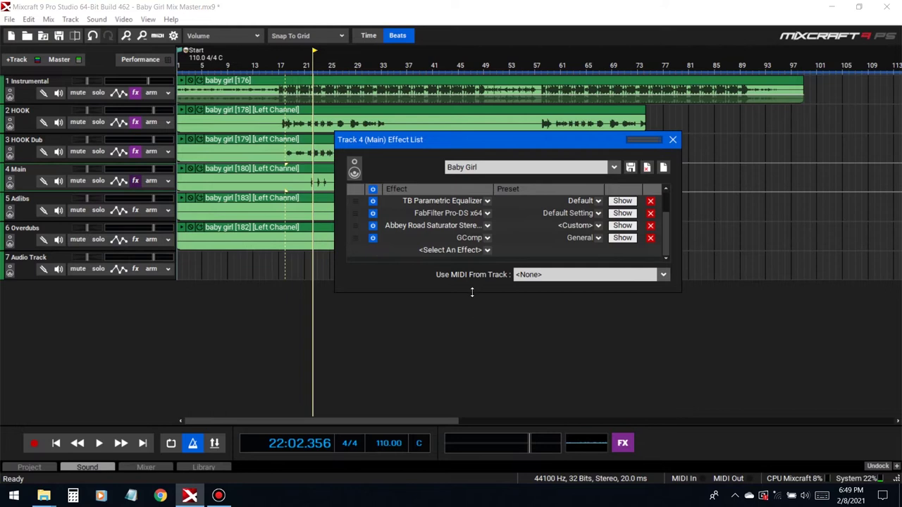
drag(472, 290, 471, 340)
drag(473, 148, 666, 147)
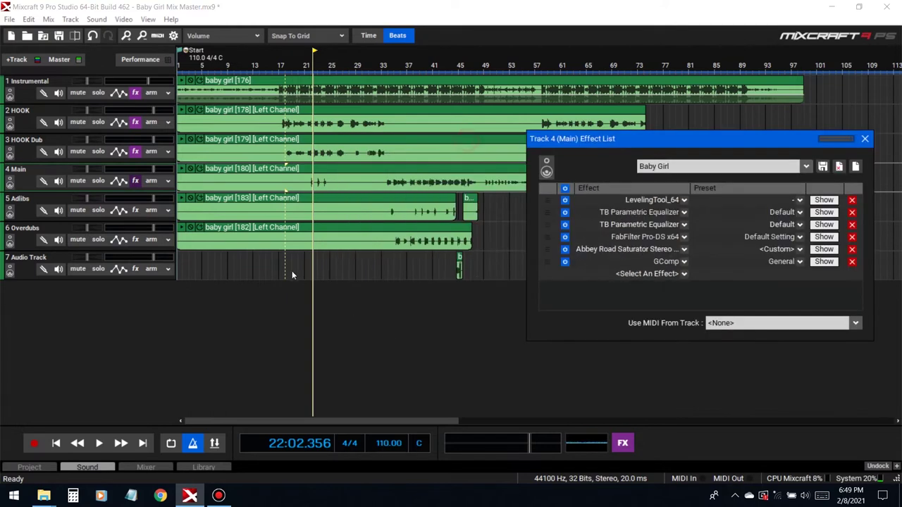
Step: Solo the Main track and audition it from measure 22
click(311, 262)
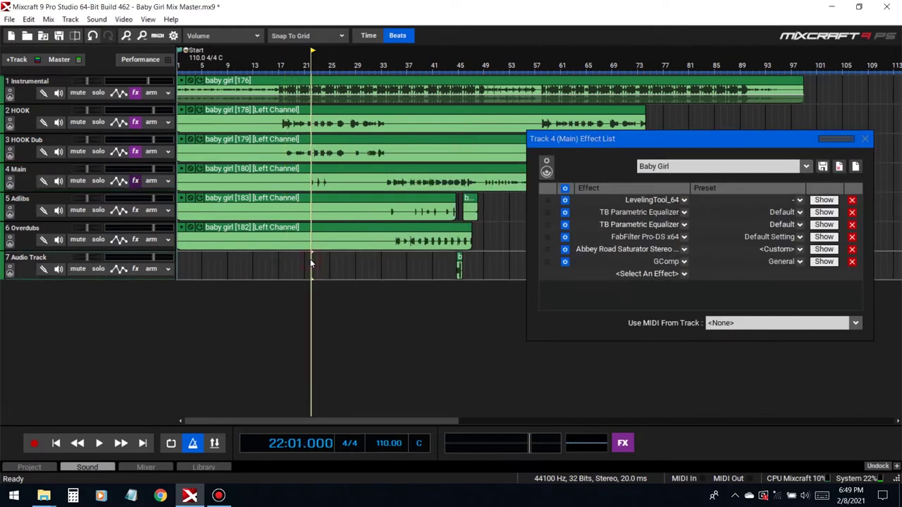
key(space)
click(98, 181)
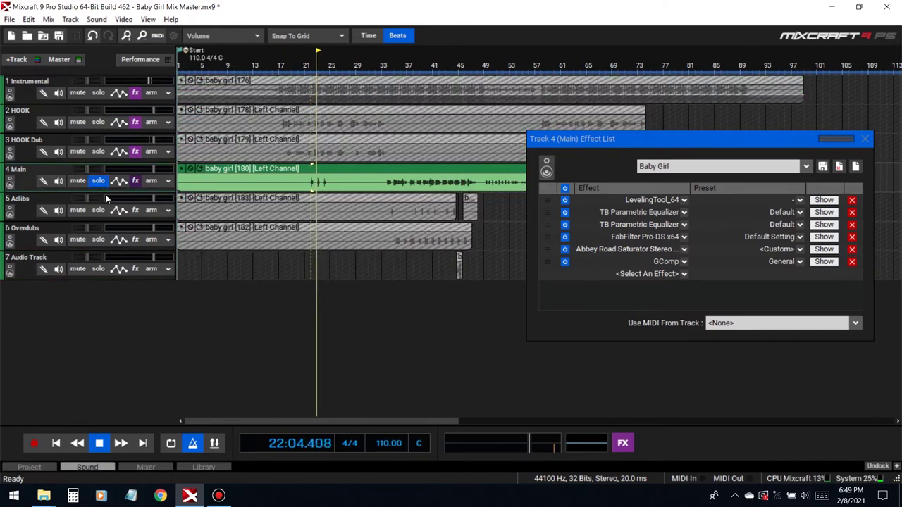
key(space)
Step: Add DD AutoPan to the end of the Main track's effect chain and raise its rate and width slightly
click(620, 274)
text(dd)
click(613, 316)
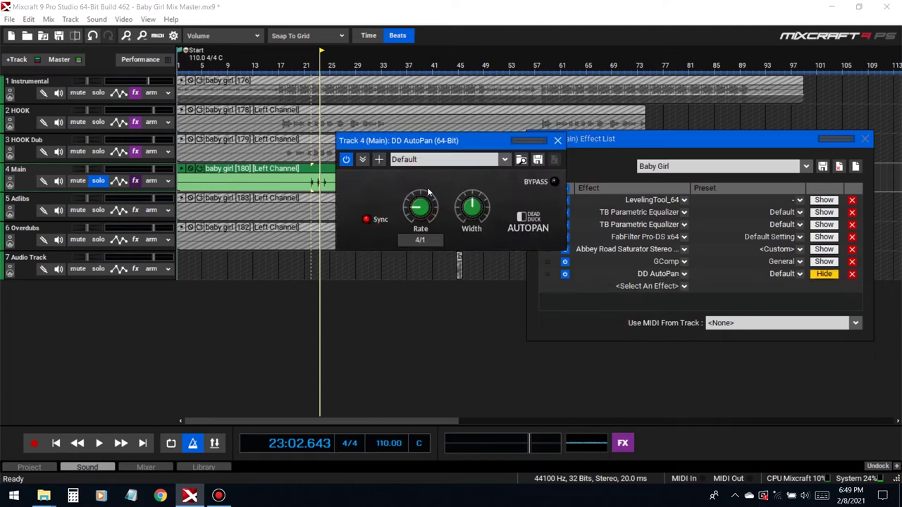
drag(468, 204, 465, 196)
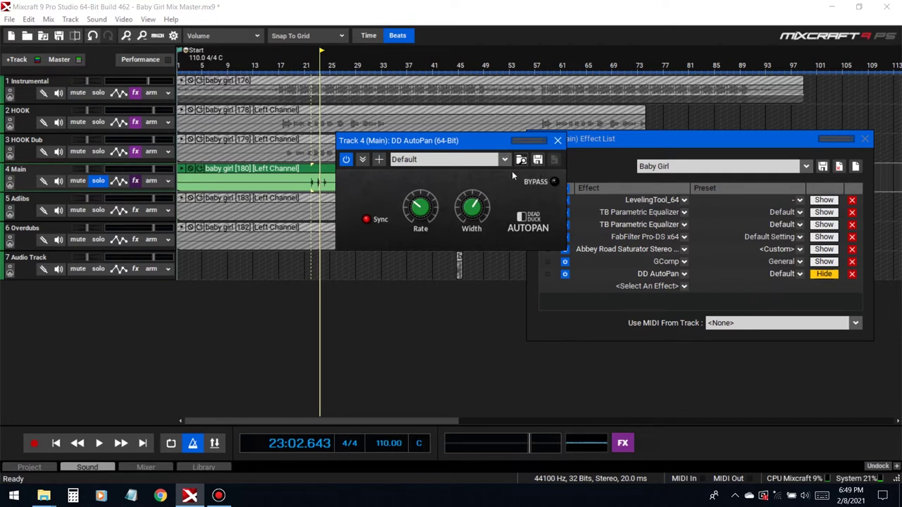
click(556, 143)
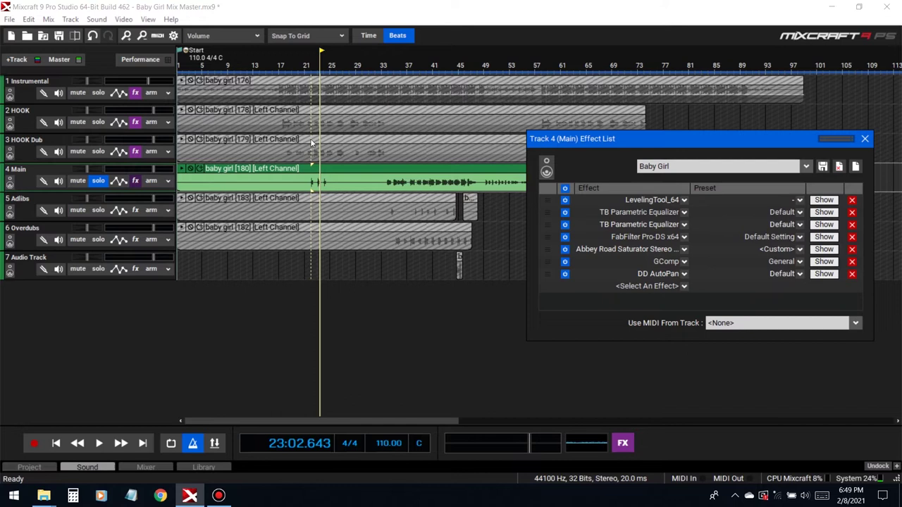
Step: Play the soloed Main track from measure 21 and move DD AutoPan above GComp in the effect chain
click(307, 71)
scroll(313, 71, up, 2)
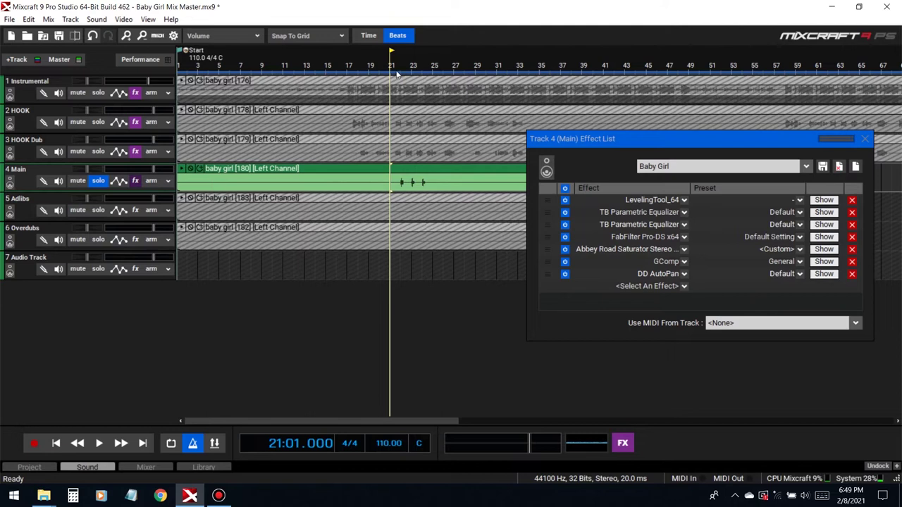
key(space)
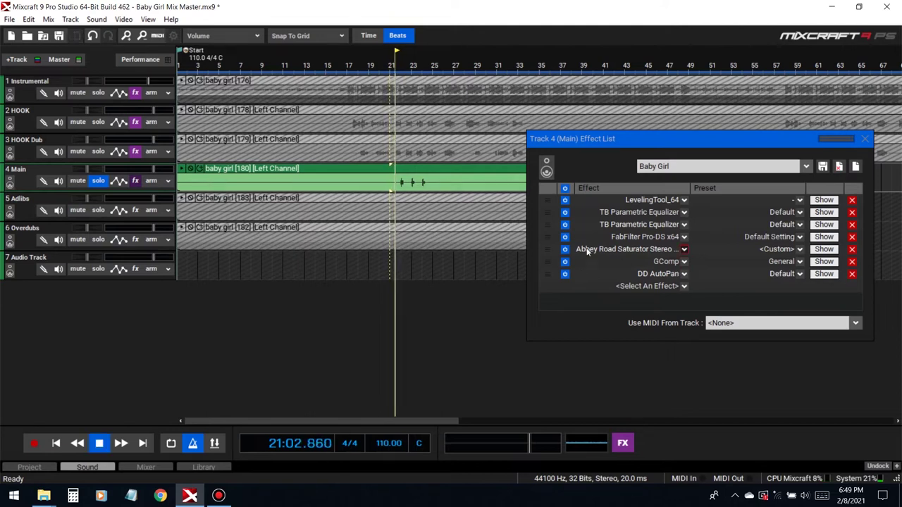
drag(547, 261, 547, 276)
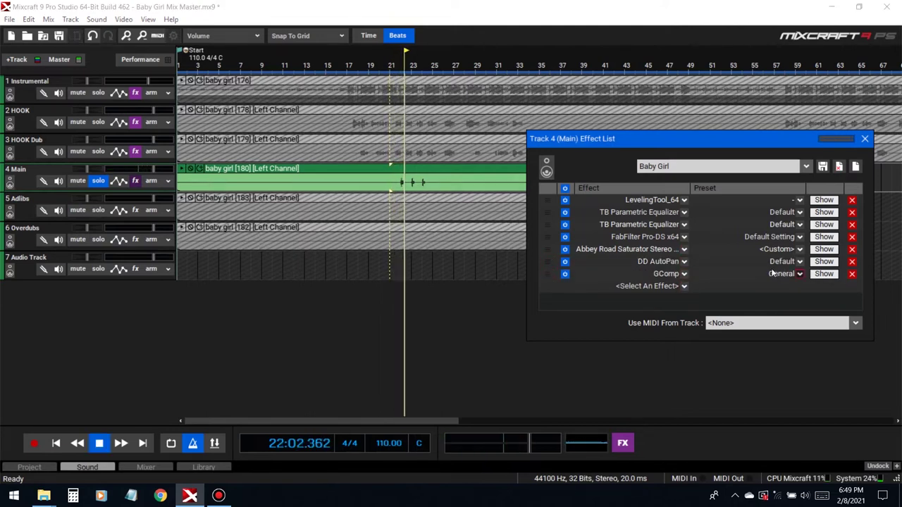
Step: Widen the DD AutoPan effect a little further and replay the Main vocal from just before measure 22
click(822, 261)
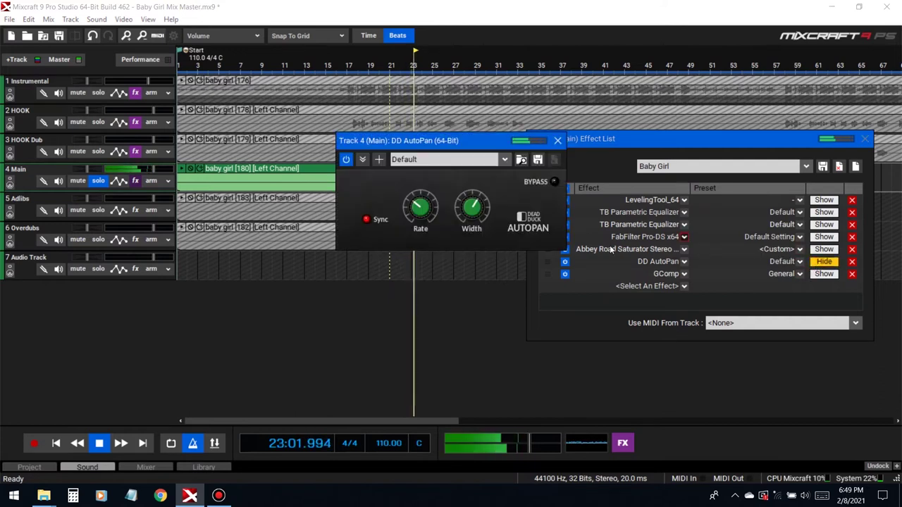
mouse_move(462, 210)
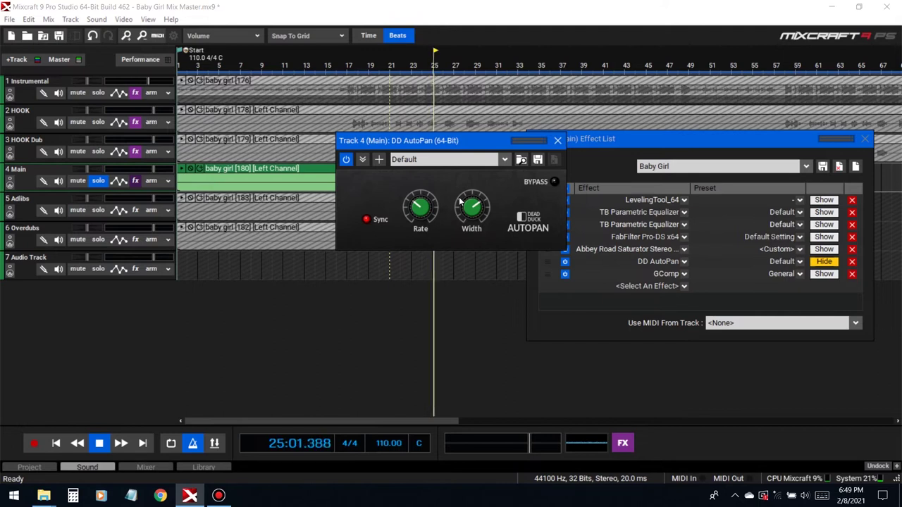
drag(458, 142, 629, 144)
click(398, 259)
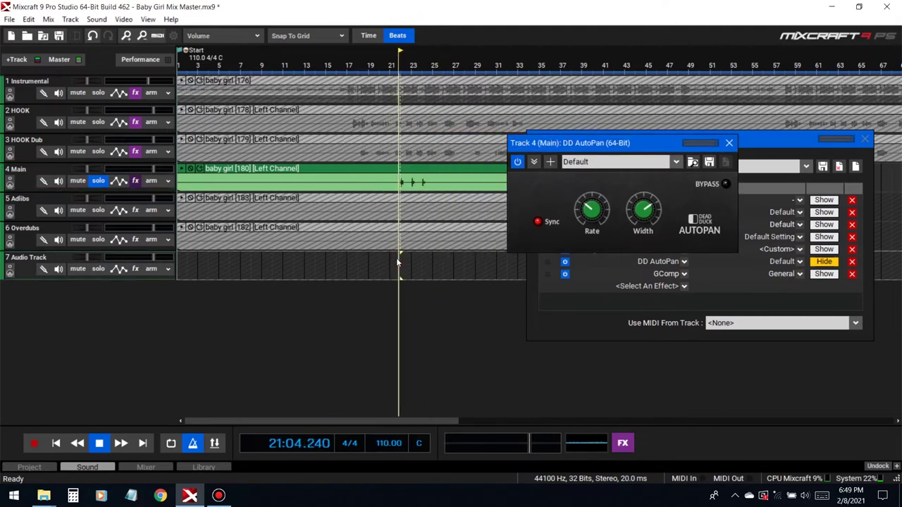
click(729, 143)
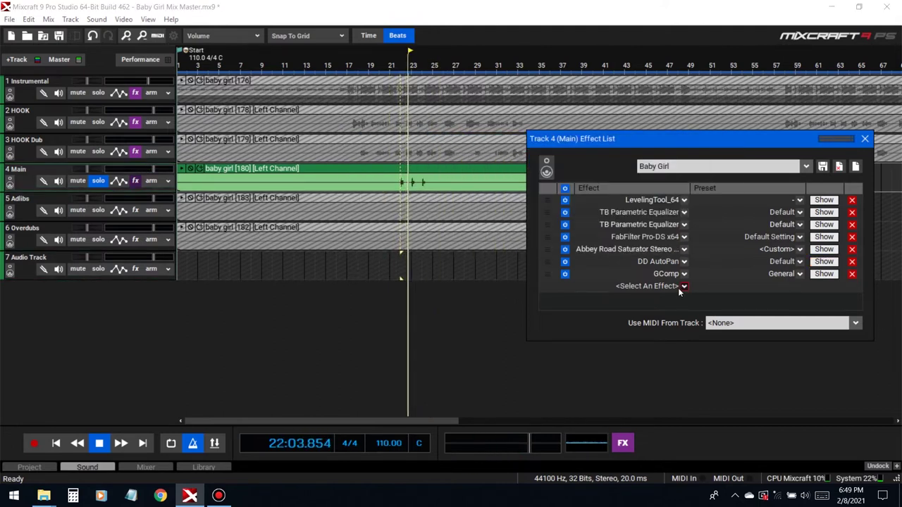
Step: Stop playback and add OneKnob Driver Stereo (VST3) to the end of the Main track's effect chain
key(space)
click(683, 286)
text(dr)
click(644, 328)
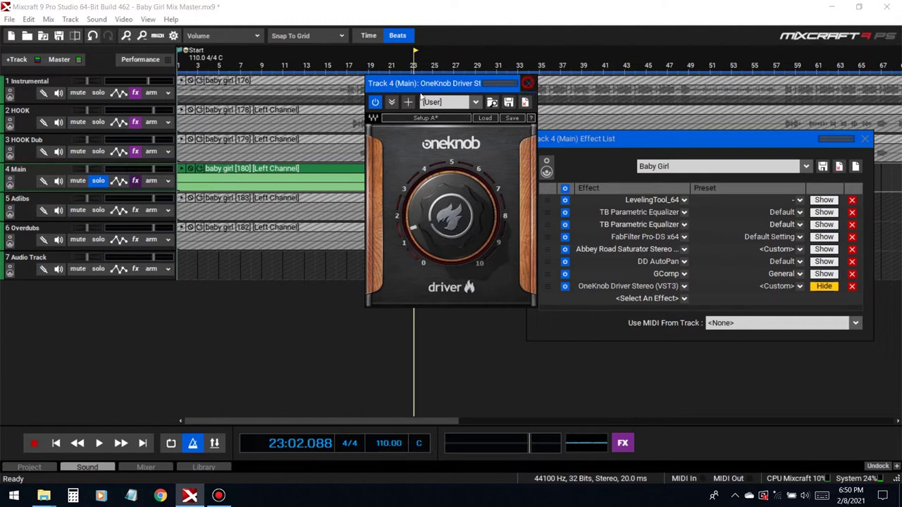
click(528, 84)
Step: Play from measure 21 and move OneKnob Driver above Abbey Road Saturator in the effect chain
click(393, 67)
key(space)
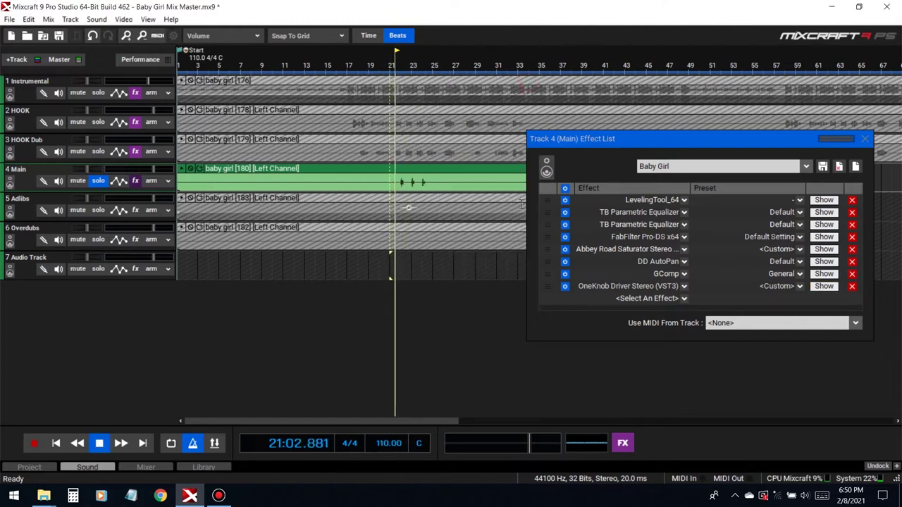
click(564, 262)
drag(548, 286, 548, 251)
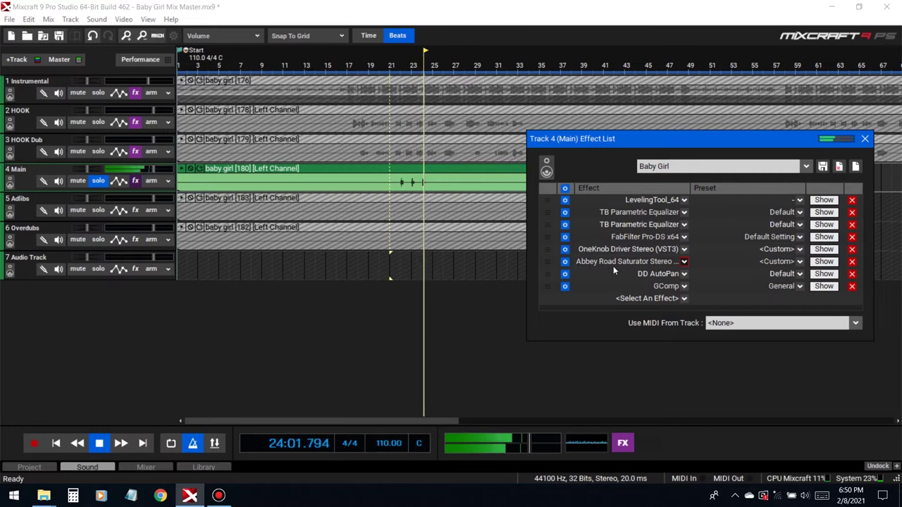
Step: Replaying from measure 21, move Abbey Road Saturator above OneKnob Driver and lower the Driver amount to about 0.4
drag(391, 91, 401, 90)
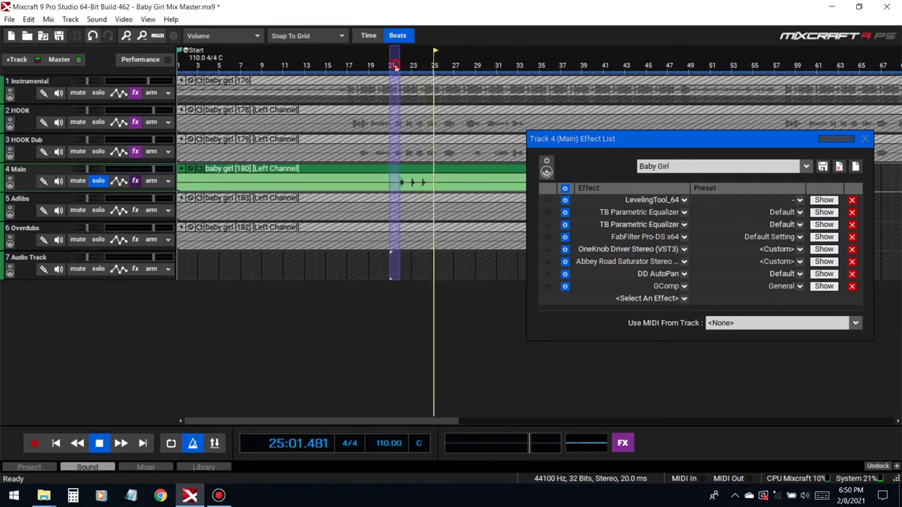
click(393, 62)
drag(548, 262, 548, 249)
click(824, 261)
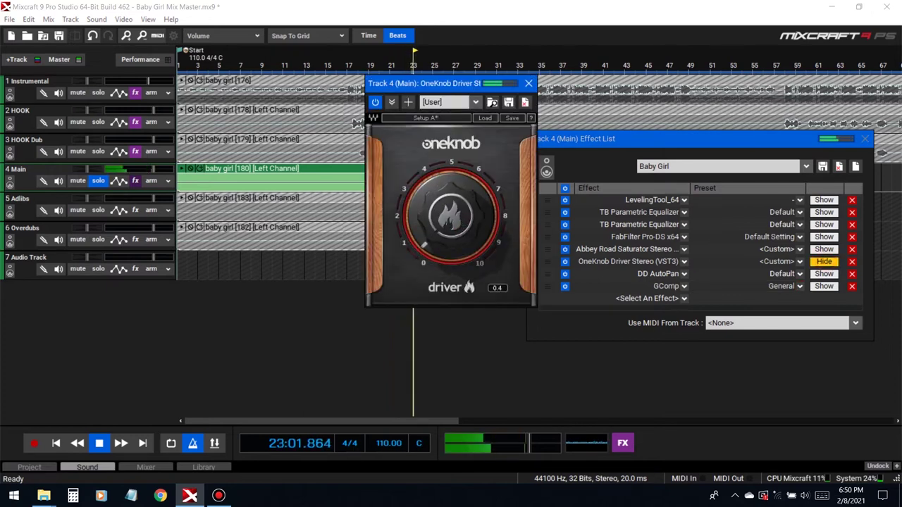
click(525, 85)
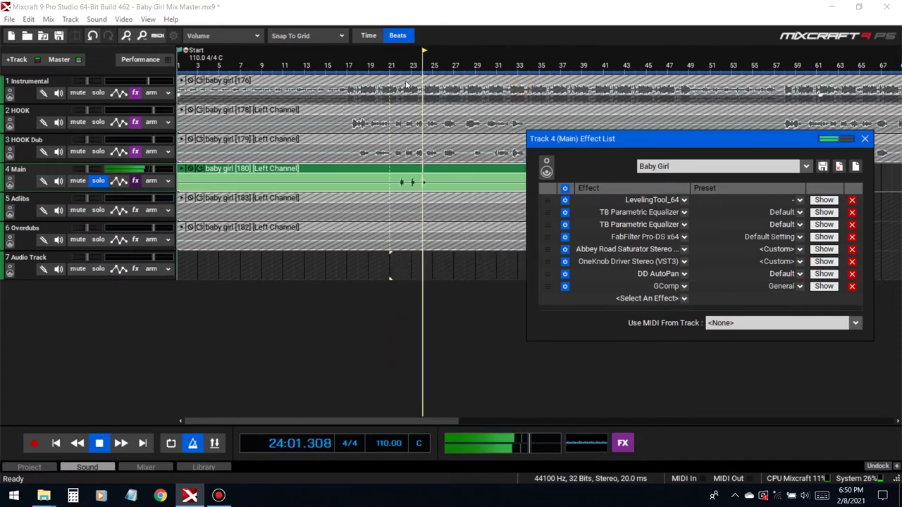
Step: Unsolo the Main track and play the full mix from measure 21
key(space)
click(98, 180)
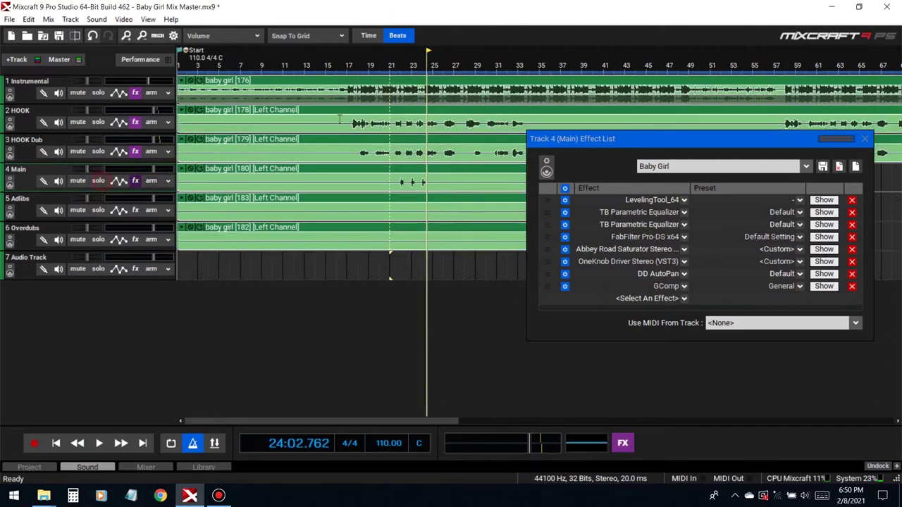
click(395, 67)
key(space)
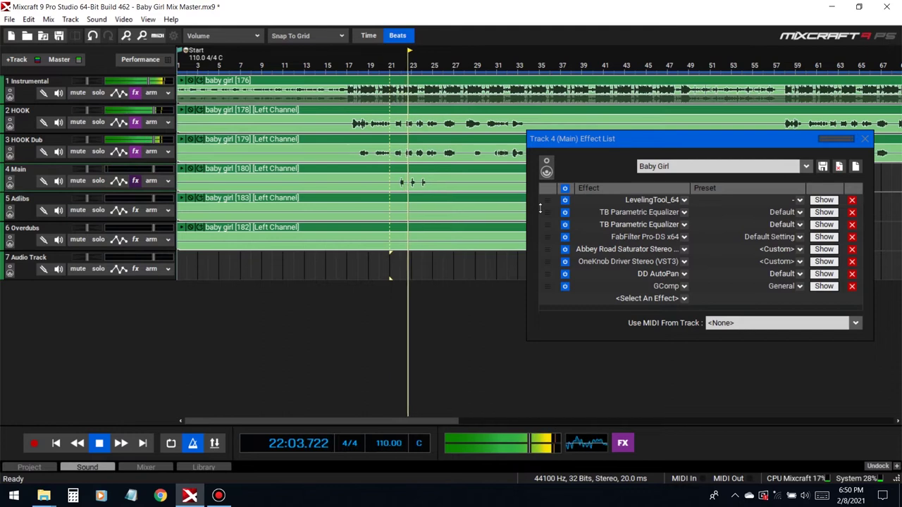
Step: Stop playback and add Auto-Tune_Evo_VST to the end of the Main track's effect chain
key(space)
click(665, 299)
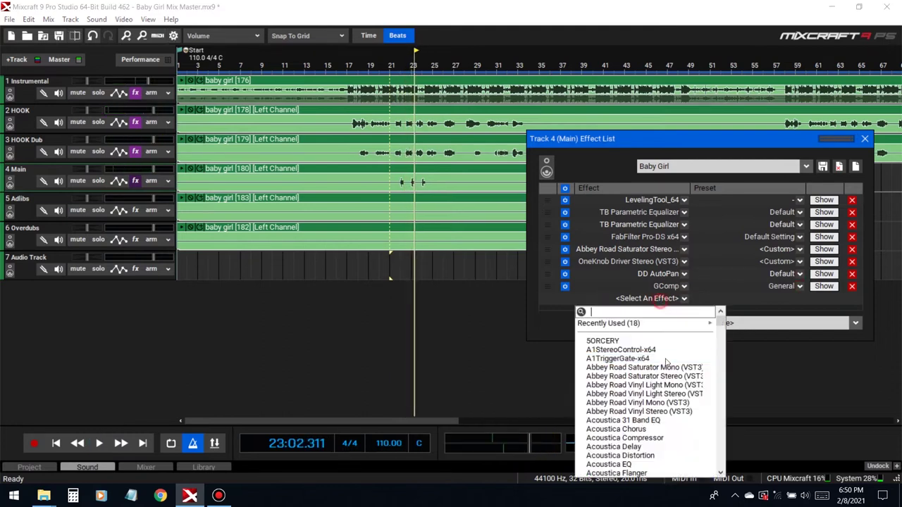
scroll(646, 416, down, 3)
scroll(646, 444, down, 3)
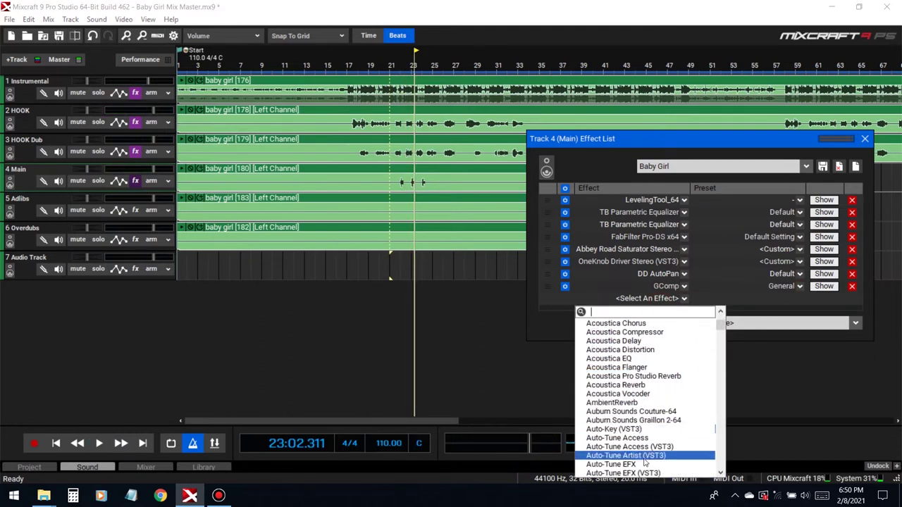
click(632, 417)
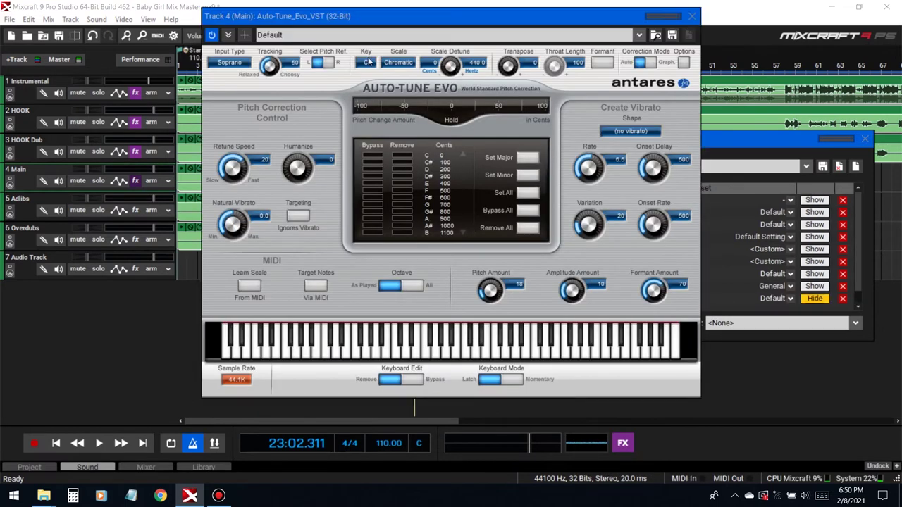
Step: Set Auto-Tune Evo to key F#, Minor scale, Low Male input and Retune Speed about 13 with Formant on, and close the plugin
click(364, 64)
click(373, 154)
click(398, 62)
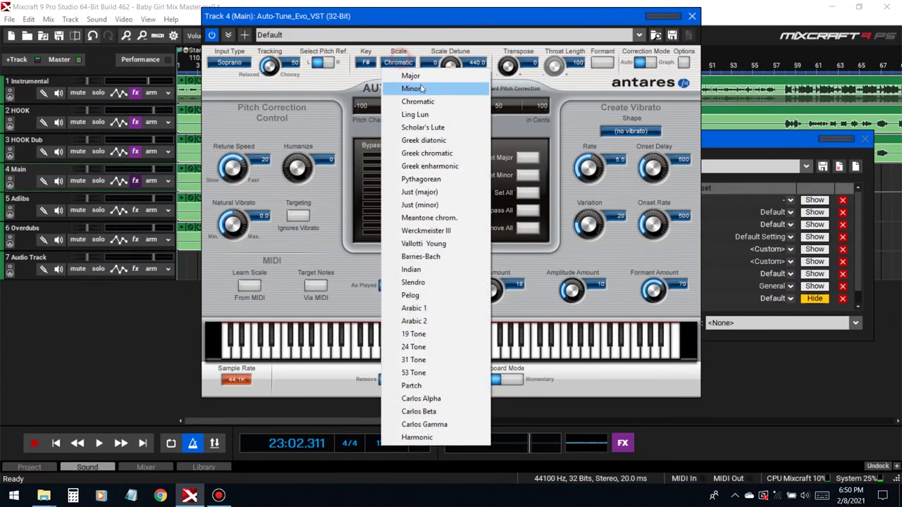
click(411, 88)
click(229, 62)
click(243, 101)
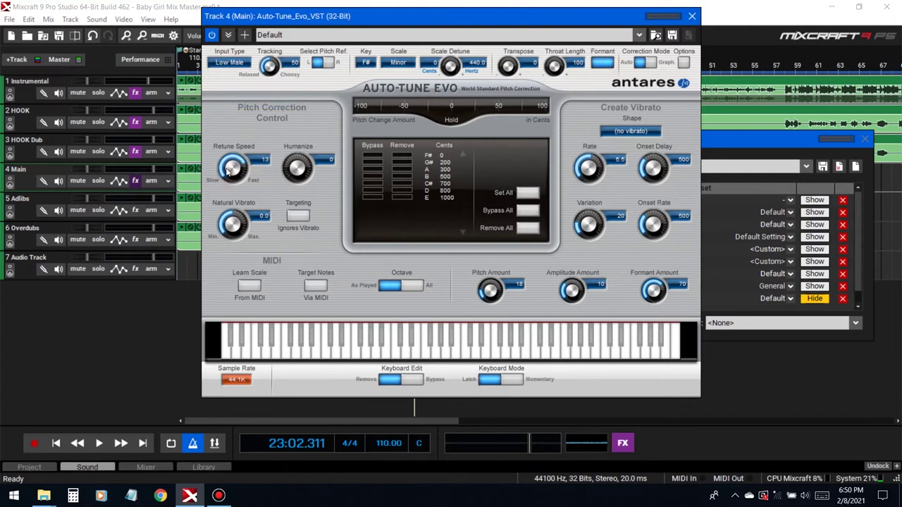
click(693, 16)
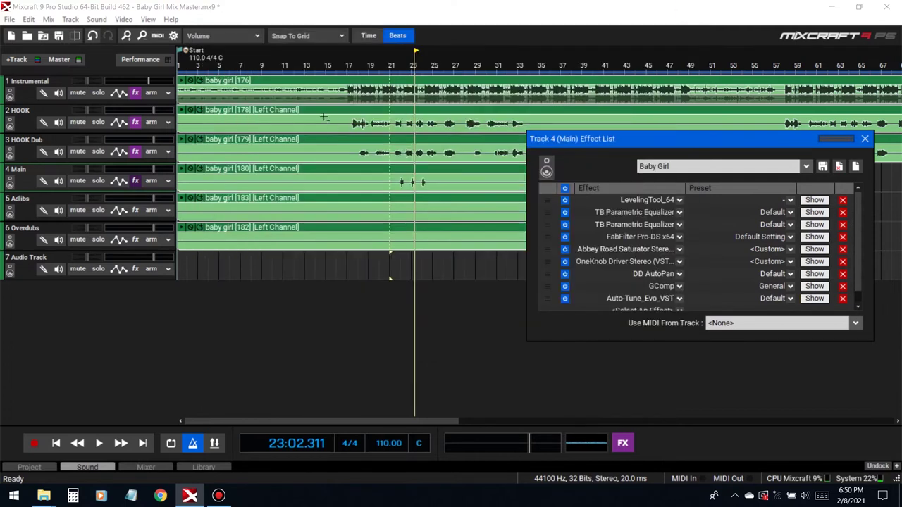
Step: Replay from measure 21, move Auto-Tune_Evo_VST above GComp in the Main chain, and close the effect list
click(390, 65)
key(space)
drag(548, 298, 557, 286)
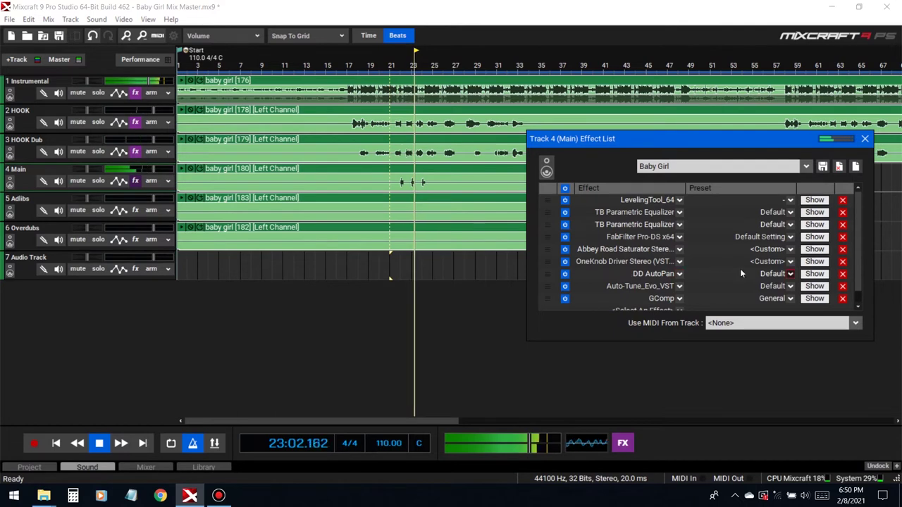
click(865, 138)
scroll(387, 258, down, 2)
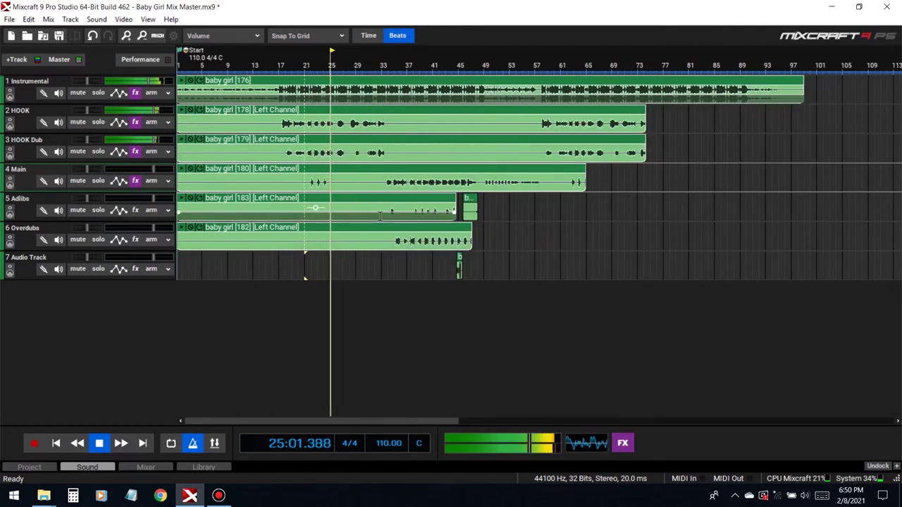
Step: Stop playback, split the Main clip and the long Adlibs clip at measure 31, and delete the Adlibs part before the split
key(space)
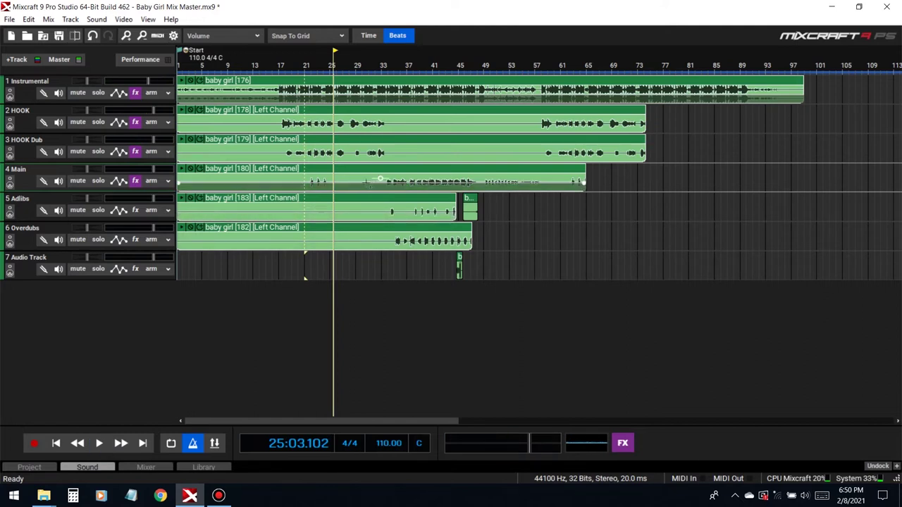
click(368, 188)
key(s)
click(368, 207)
key(s)
click(364, 207)
key(Delete)
Step: Move the first Main clip into the emptied space on track 5, and rename track 4 as Adlibs and track 5 as Main
click(306, 176)
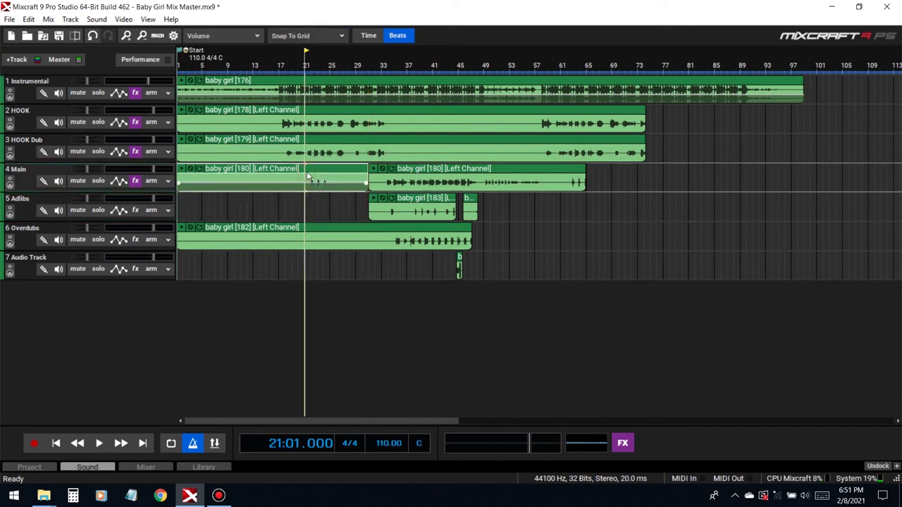
drag(306, 177, 308, 206)
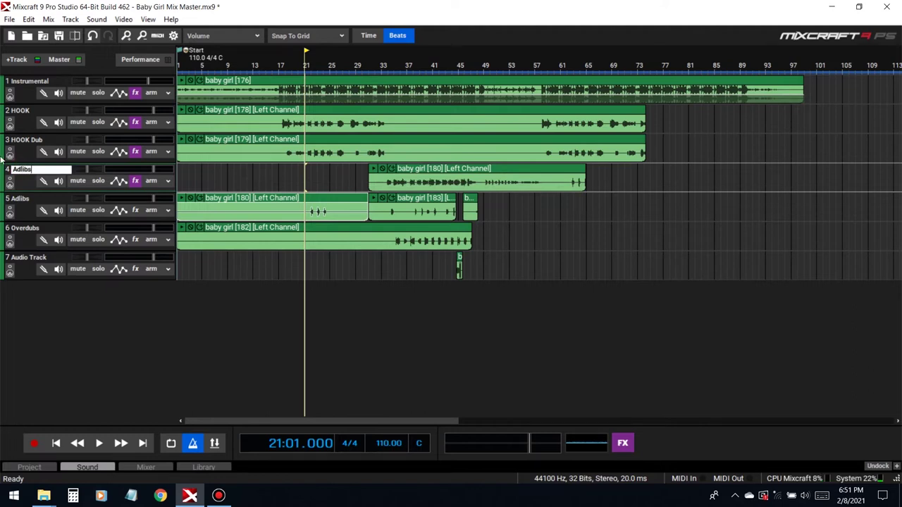
double_click(28, 200)
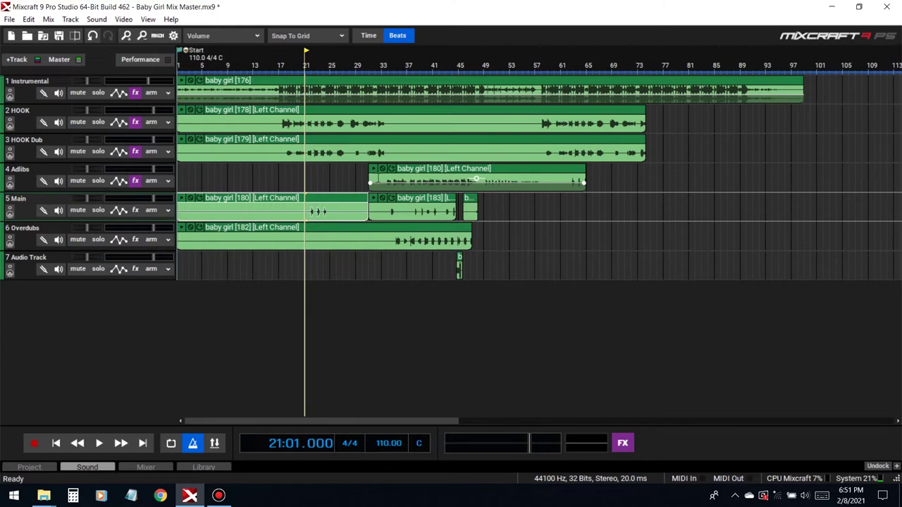
Step: Trim the remaining lead vocal clip's start to measure 33 and swap the clips so adlibs sit on track 4 and lead vocals on track 5
drag(369, 177, 382, 182)
mouse_move(439, 175)
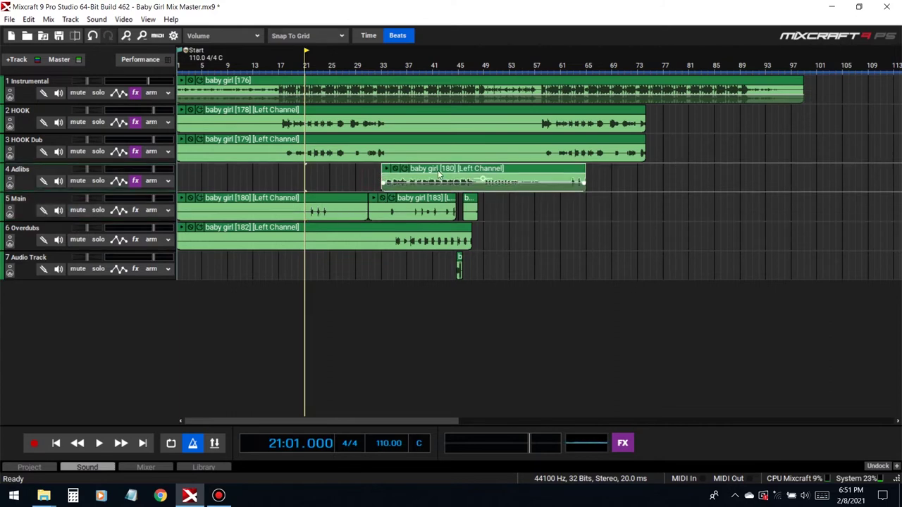
drag(436, 170, 473, 207)
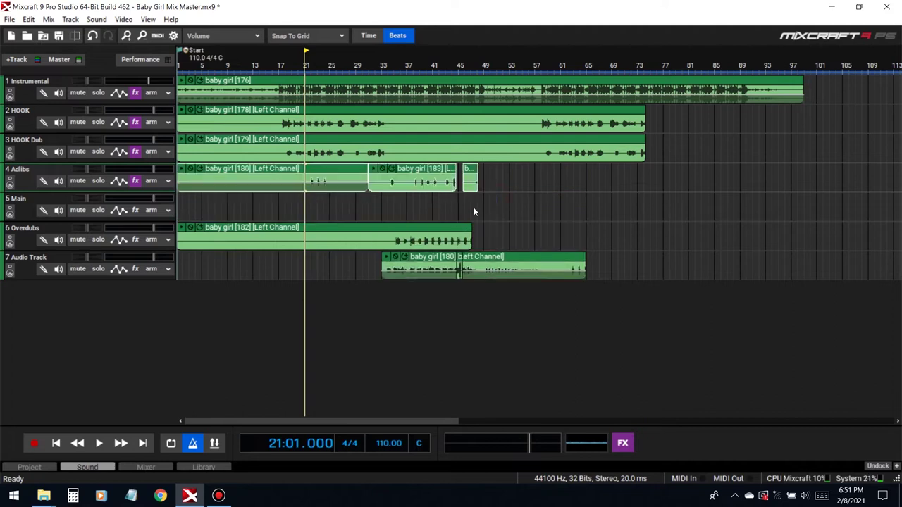
drag(507, 256, 506, 202)
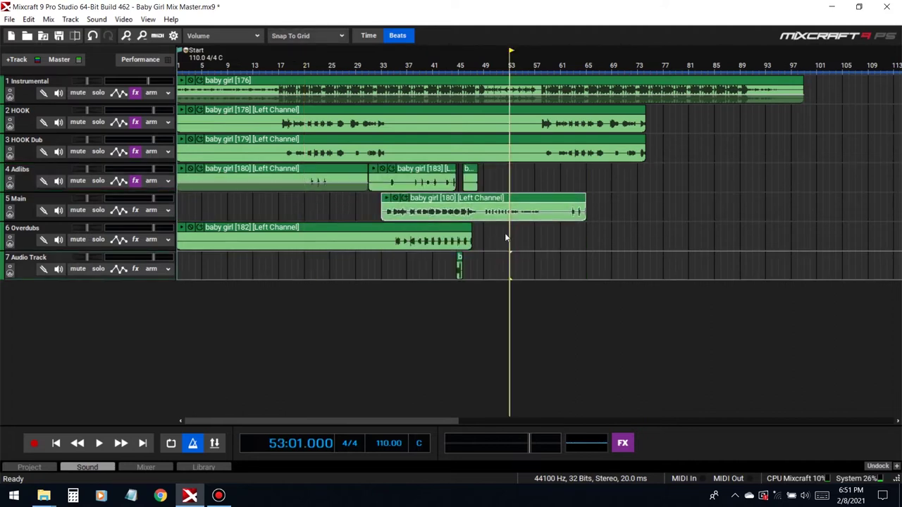
Step: Copy the silent portion of the Adlibs clip up to measure 15 to the start of the Main track and the Audio Track
drag(261, 196, 130, 180)
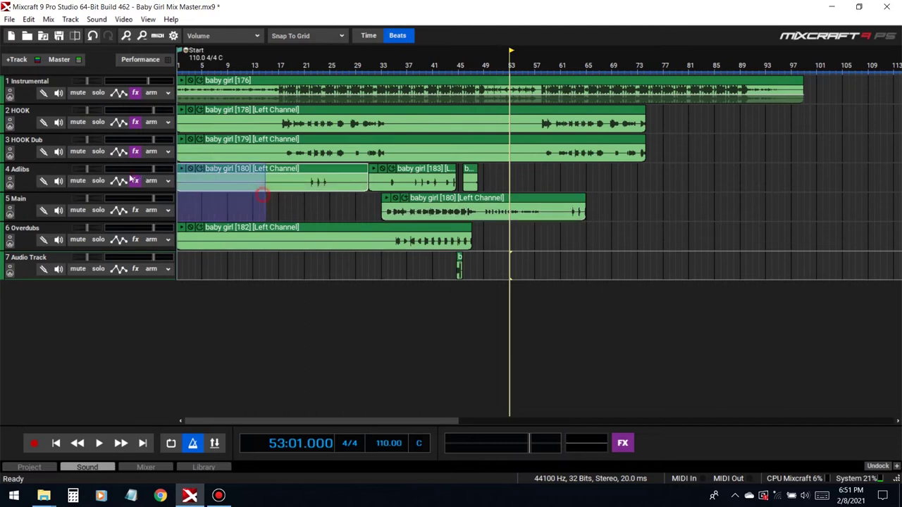
click(180, 204)
key(ctrl+v)
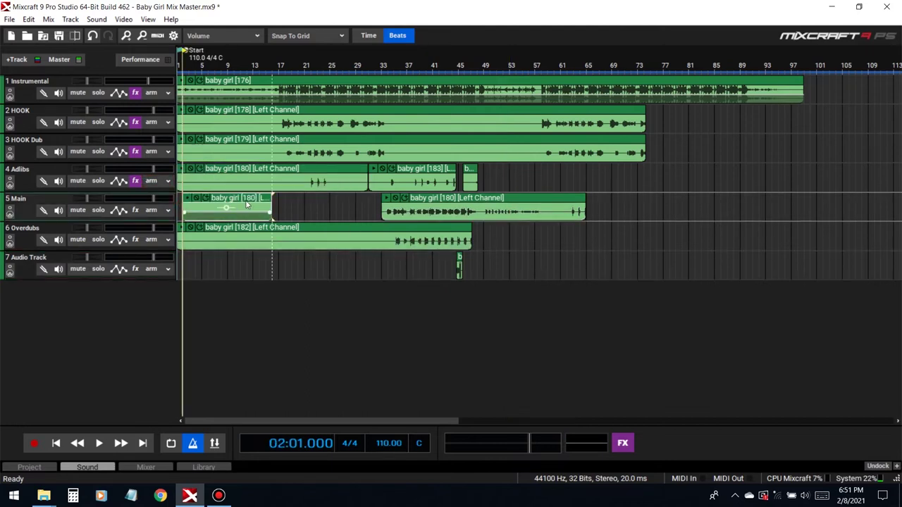
drag(205, 203, 205, 261)
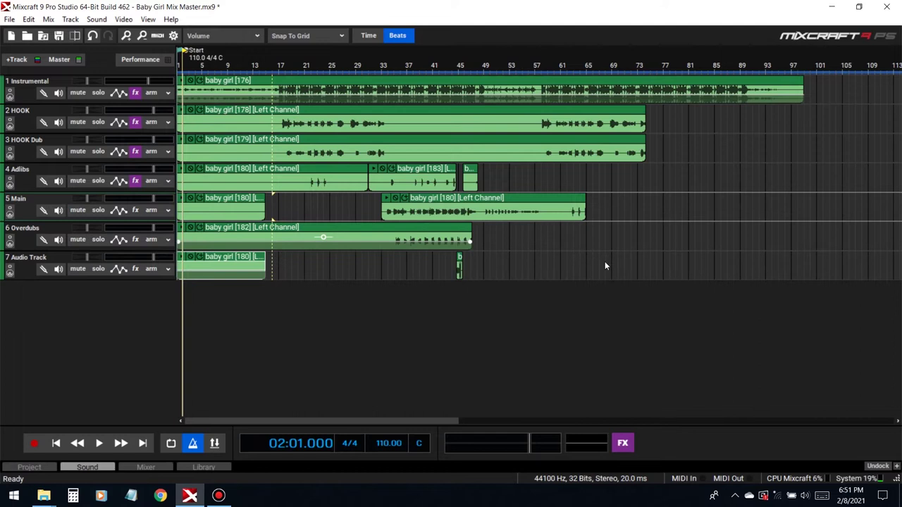
Step: Select all clips on tracks 4 to 7 and merge them into one clip per track
drag(604, 266, 215, 173)
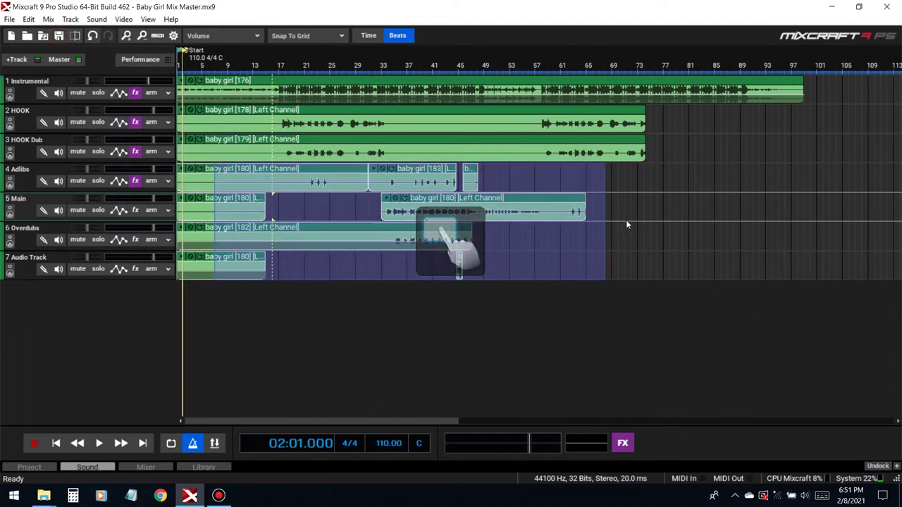
key(ctrl+m)
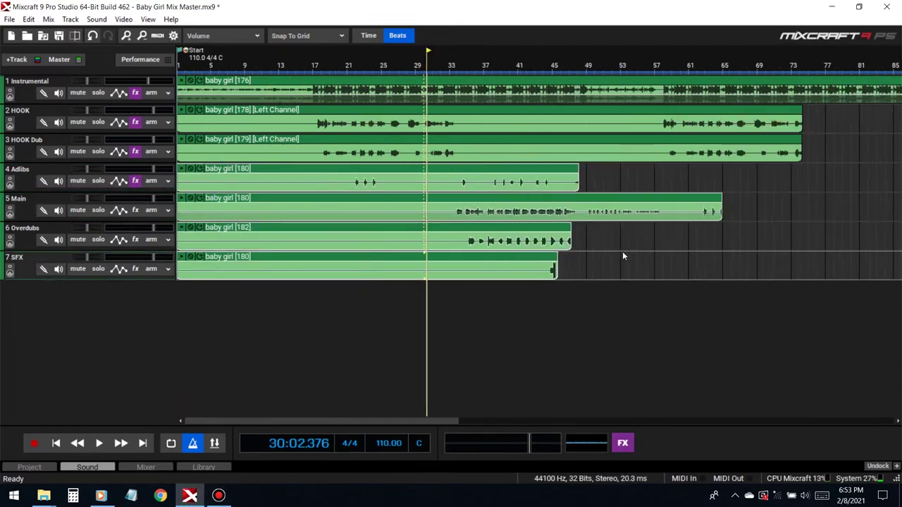
Step: Load the Baby Girl effect chain on the Main track and close its effect list
scroll(622, 257, up, 3)
drag(366, 420, 460, 423)
click(134, 212)
click(387, 200)
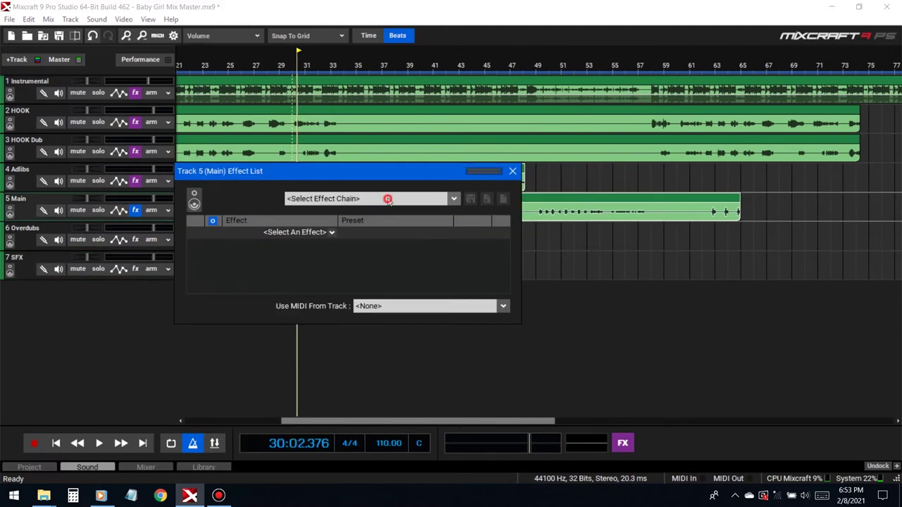
text(bab)
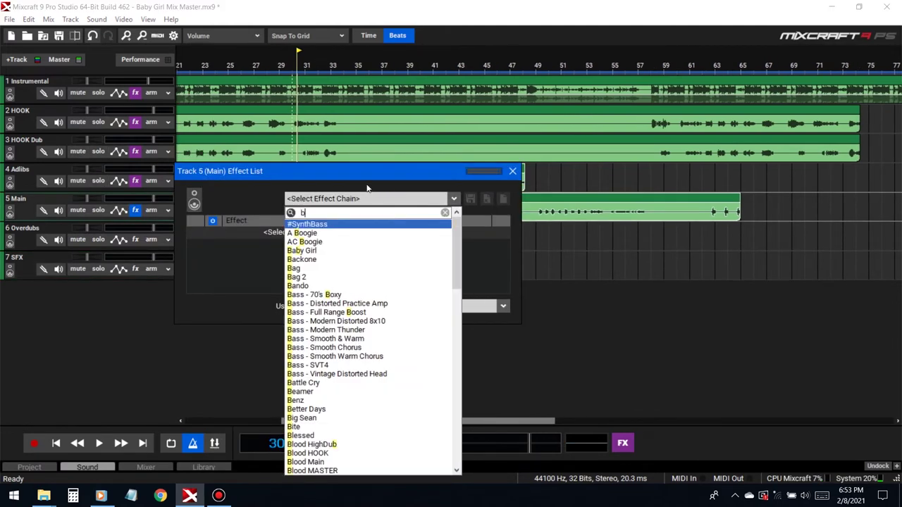
click(434, 178)
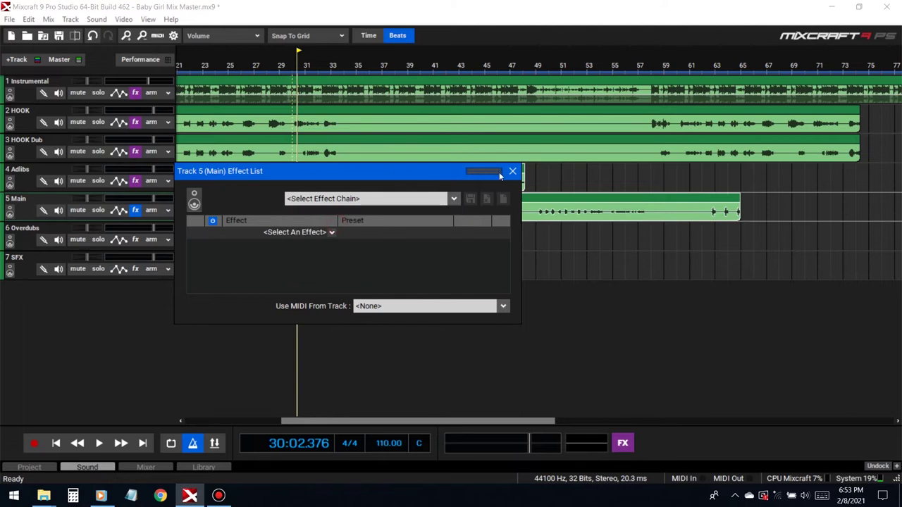
click(512, 171)
Step: Load the Baby Girl effect chain on the Overdubs track and close its effect list
click(136, 241)
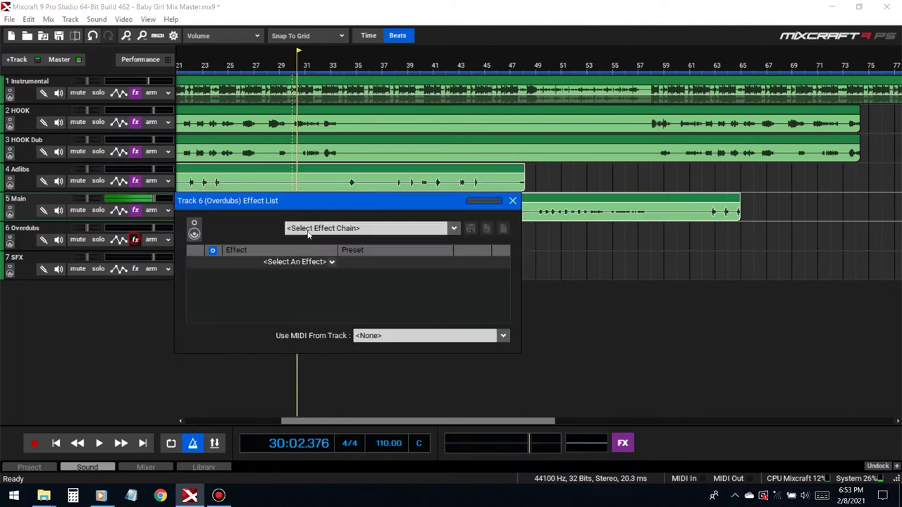
click(375, 228)
click(374, 231)
text(bab)
click(328, 252)
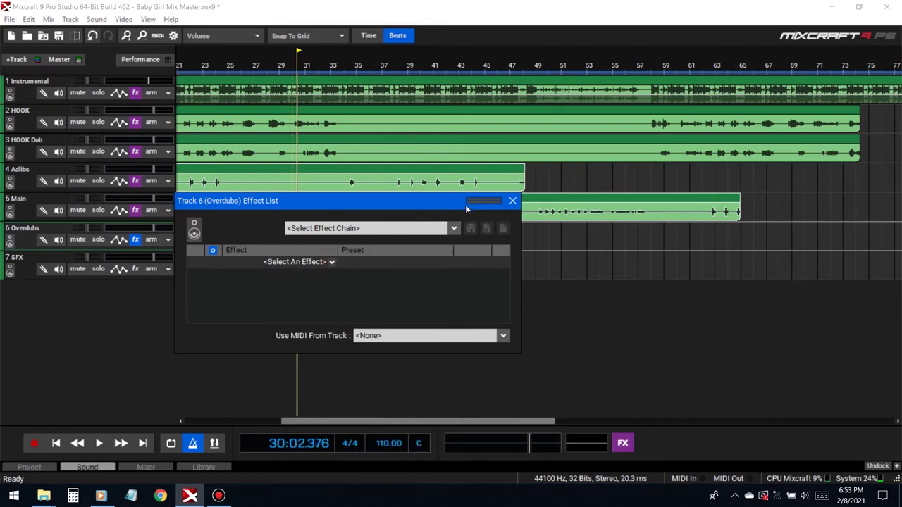
click(512, 201)
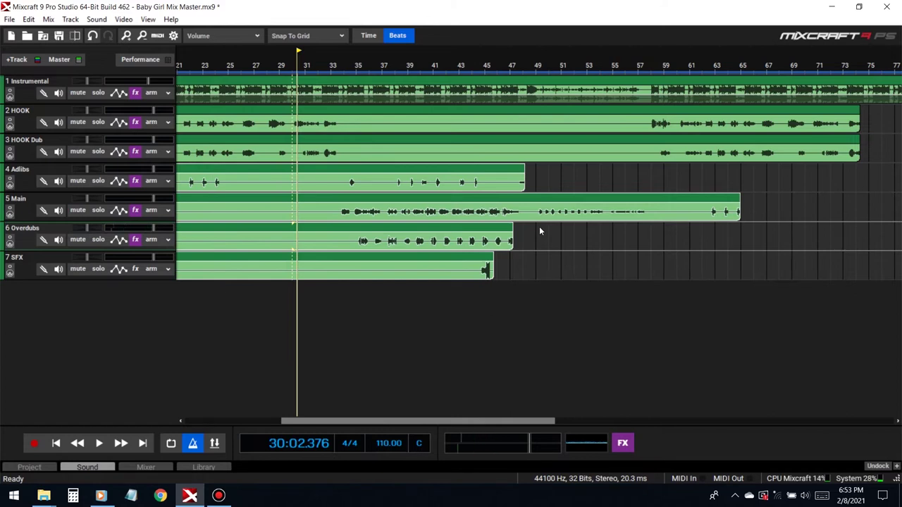
Step: Play the mix twice from about measure 34 to check the Main and Overdubs vocals, stopping after each pass
double_click(338, 70)
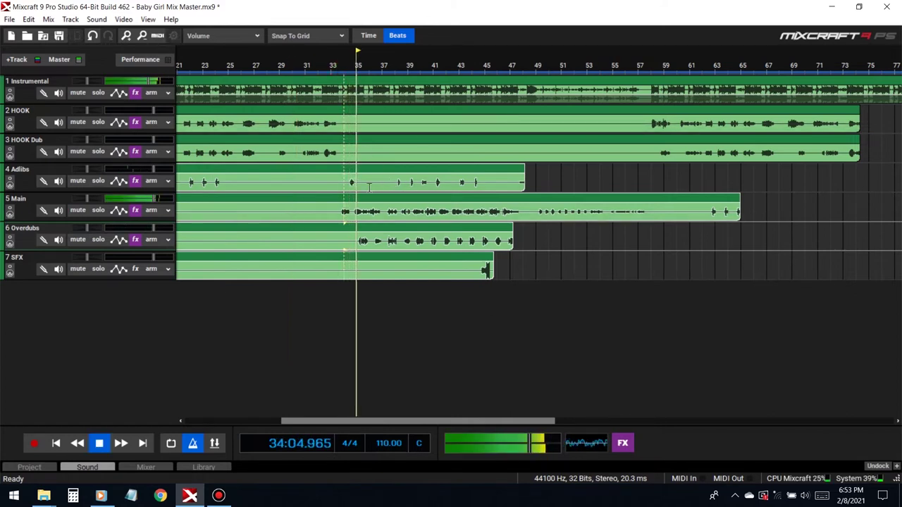
key(space)
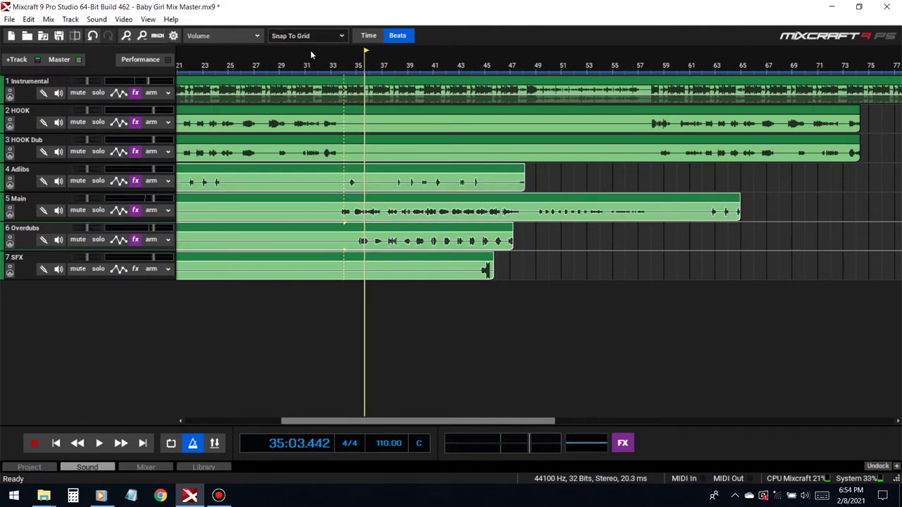
double_click(341, 69)
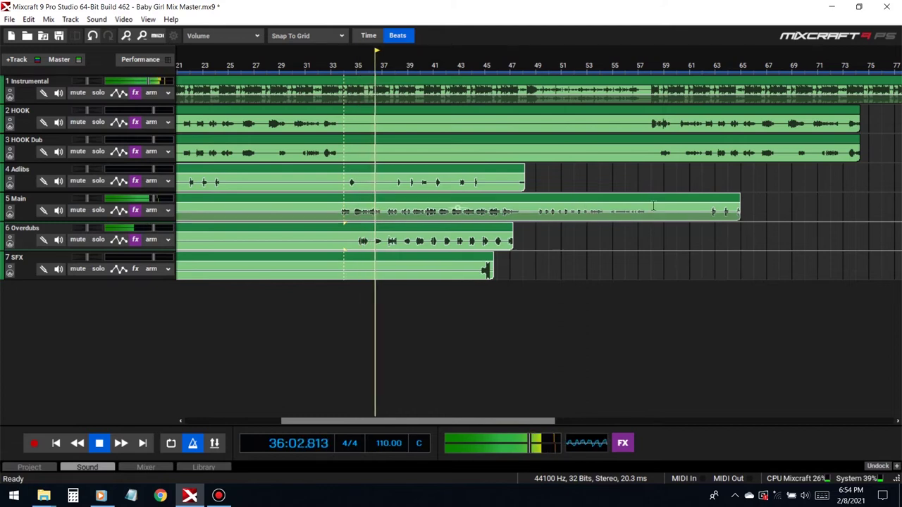
key(space)
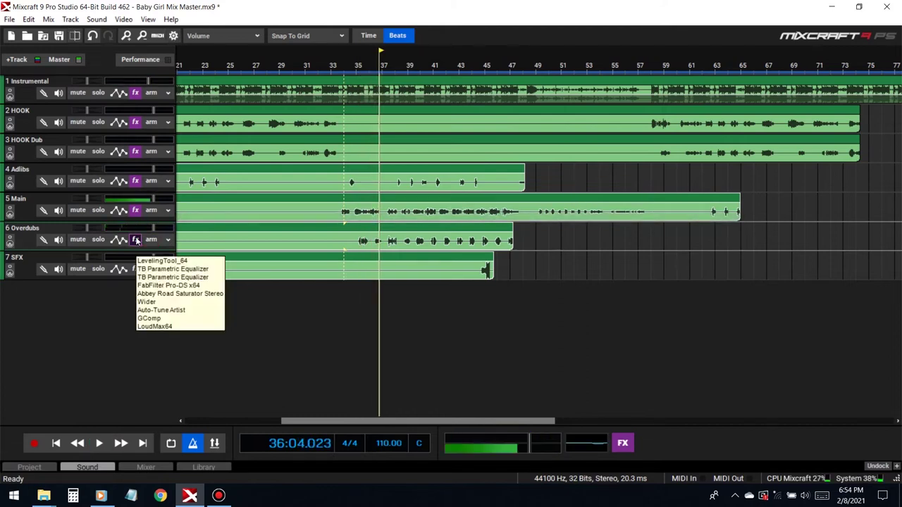
Step: Review the Overdubs track's effect chain and the Auto-Tune Artist settings, and close both windows
scroll(539, 263, up, 2)
click(139, 240)
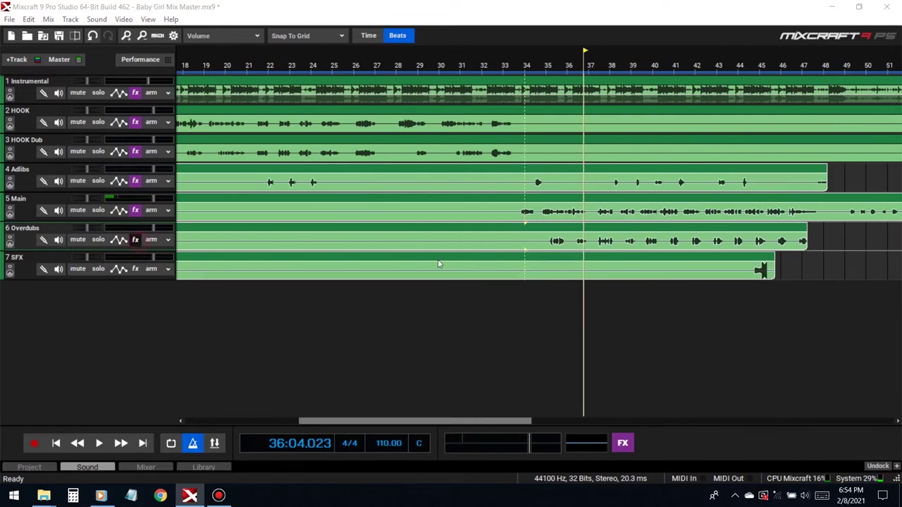
scroll(342, 274, down, 3)
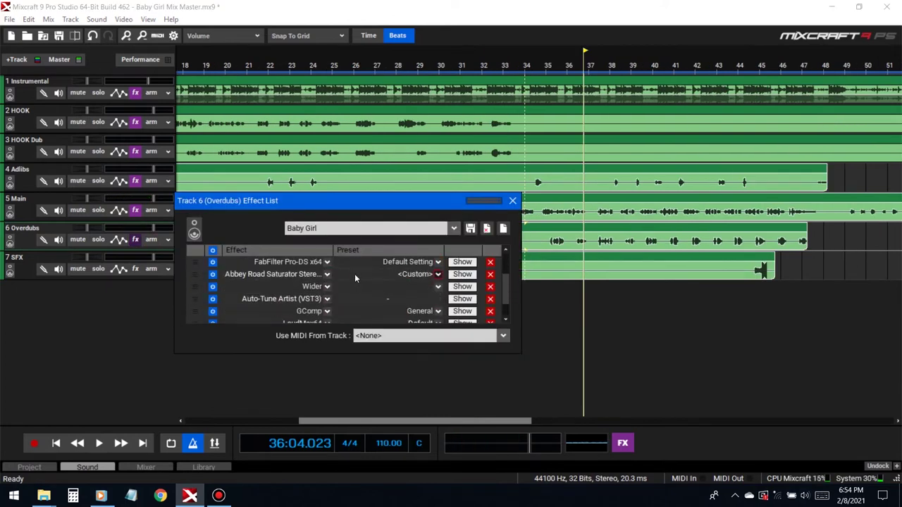
scroll(354, 273, down, 2)
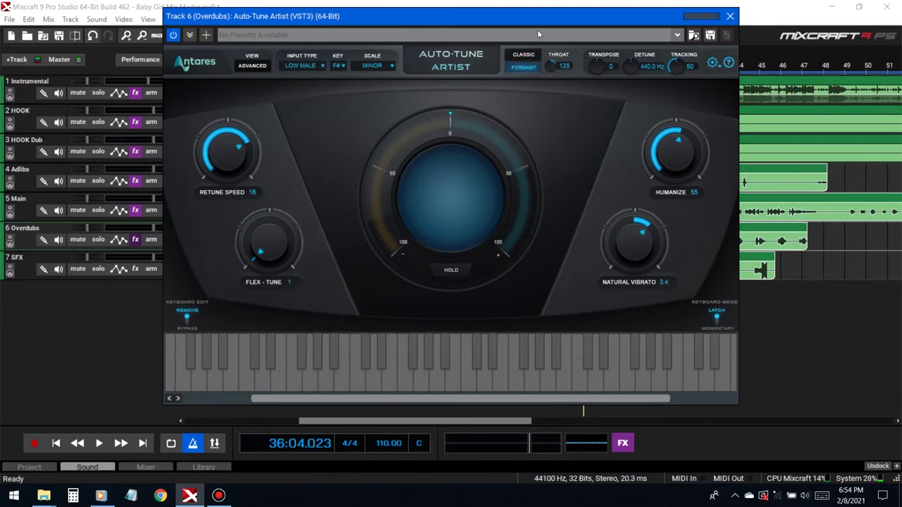
click(730, 16)
click(511, 200)
Step: Open the Overdubs clip in the sound editor to check its pitch and time settings, and close the editor
click(848, 263)
double_click(724, 231)
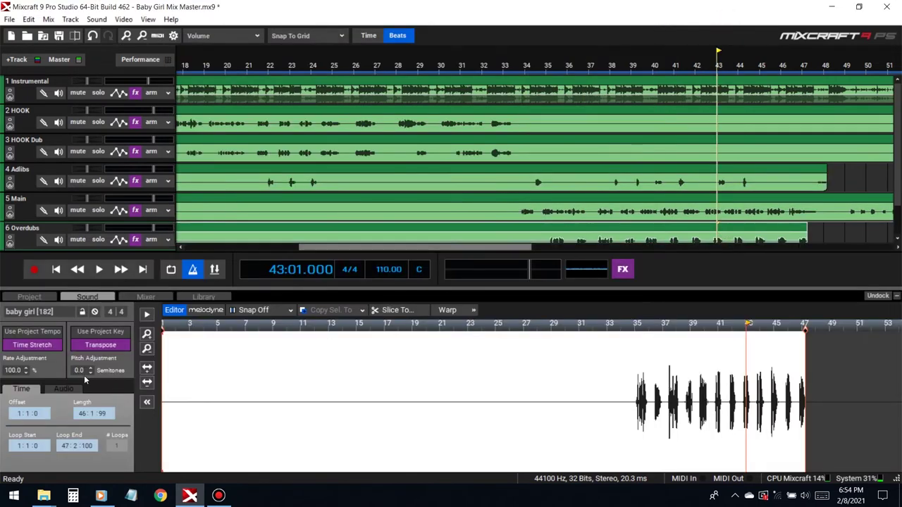
click(890, 296)
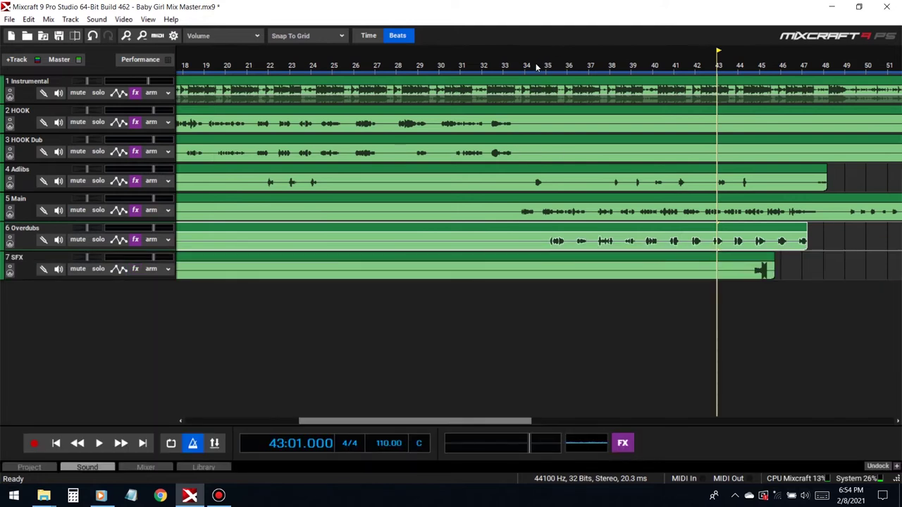
Step: Play the mix from beat 4 of measure 34 to check the Main and Overdubs vocals together
scroll(541, 92, up, 2)
drag(491, 420, 463, 291)
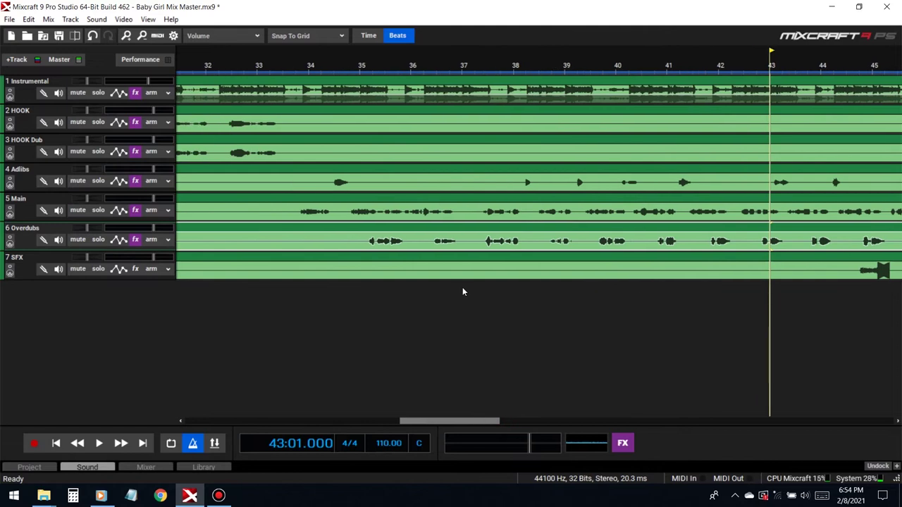
click(347, 66)
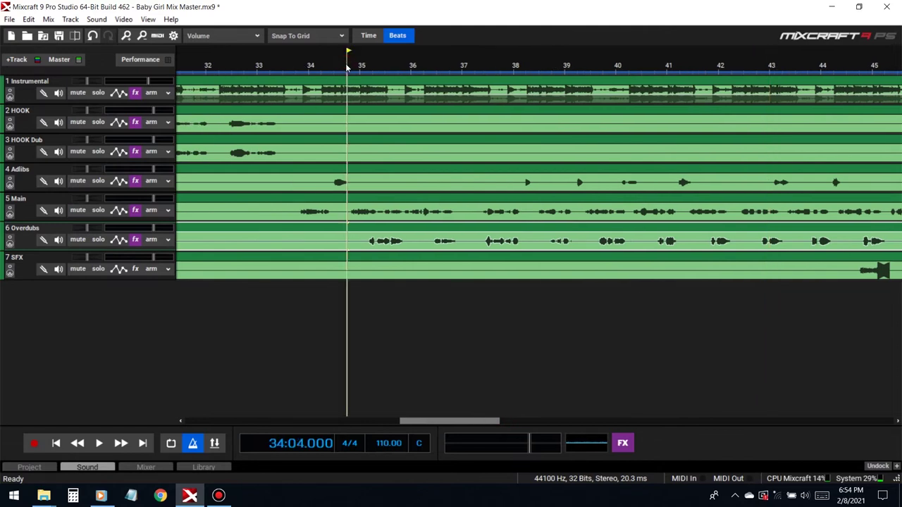
key(space)
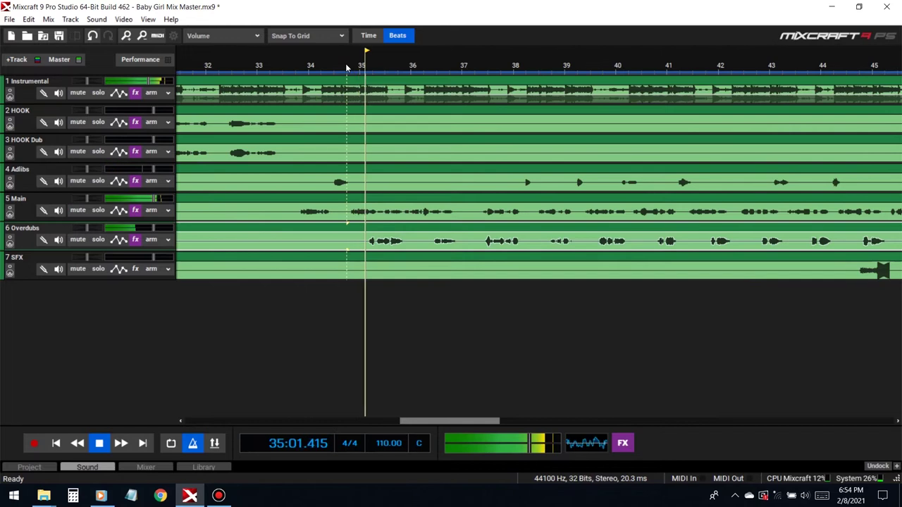
scroll(479, 166, down, 3)
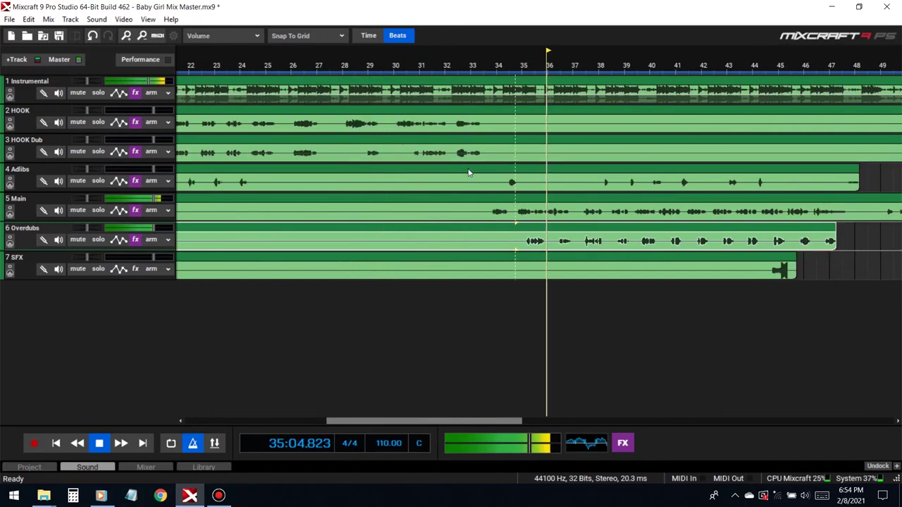
Step: In the Overdubs track's Auto-Tune Artist, set Throat to 115, Retune Speed to 9 and Humanize to 71, closing both effect windows
click(136, 243)
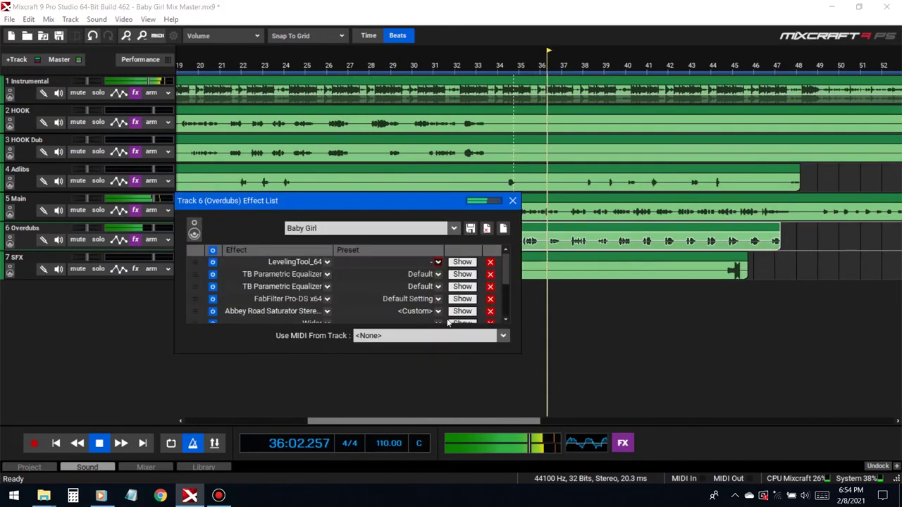
scroll(438, 299, down, 1)
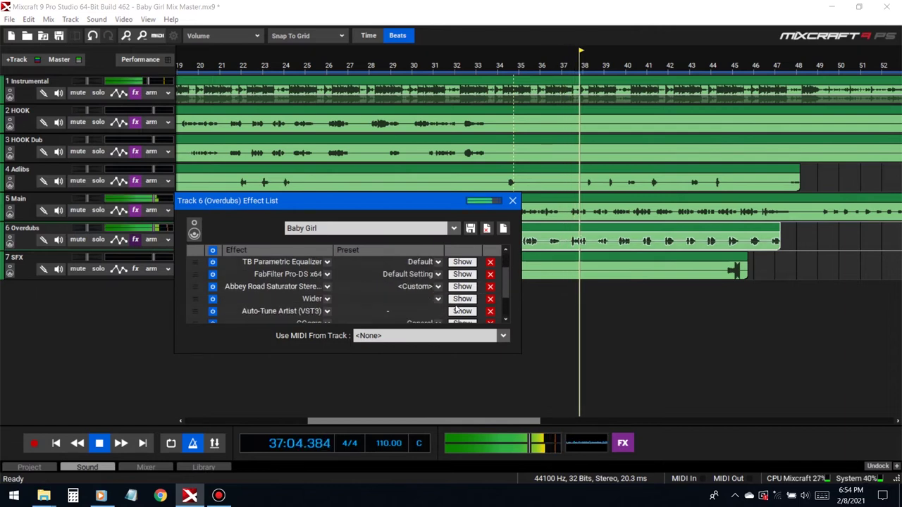
click(463, 311)
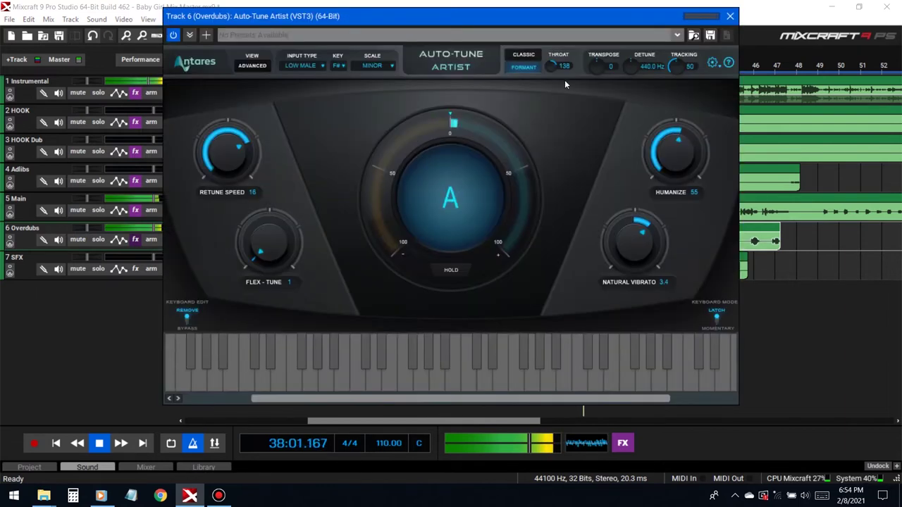
drag(551, 77, 553, 81)
scroll(229, 138, down, 7)
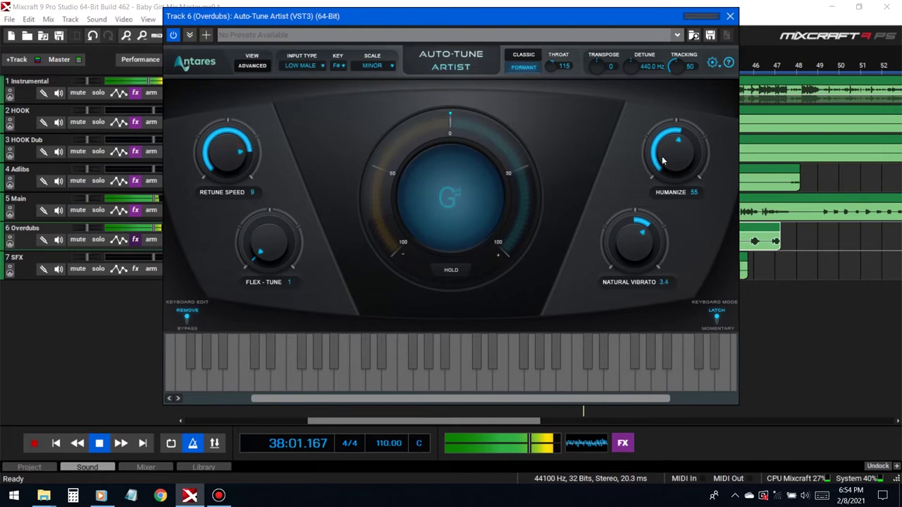
scroll(663, 138, up, 2)
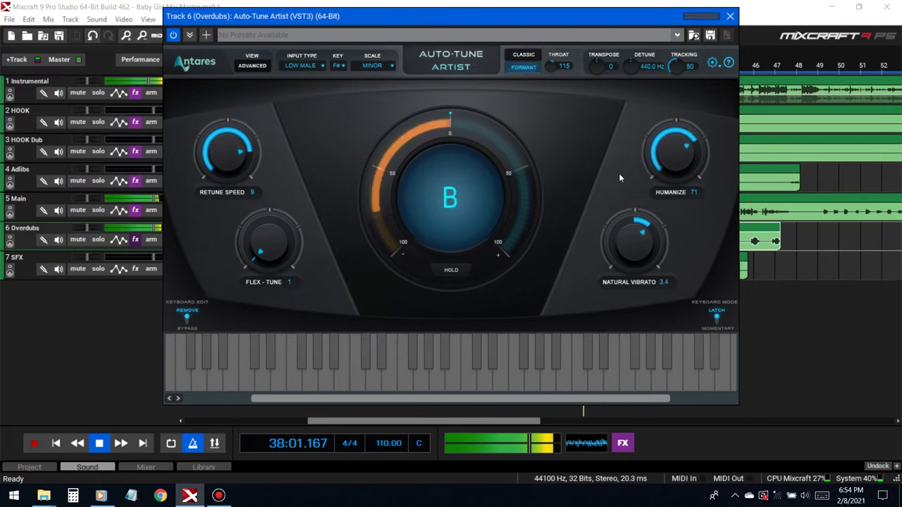
click(731, 17)
click(512, 202)
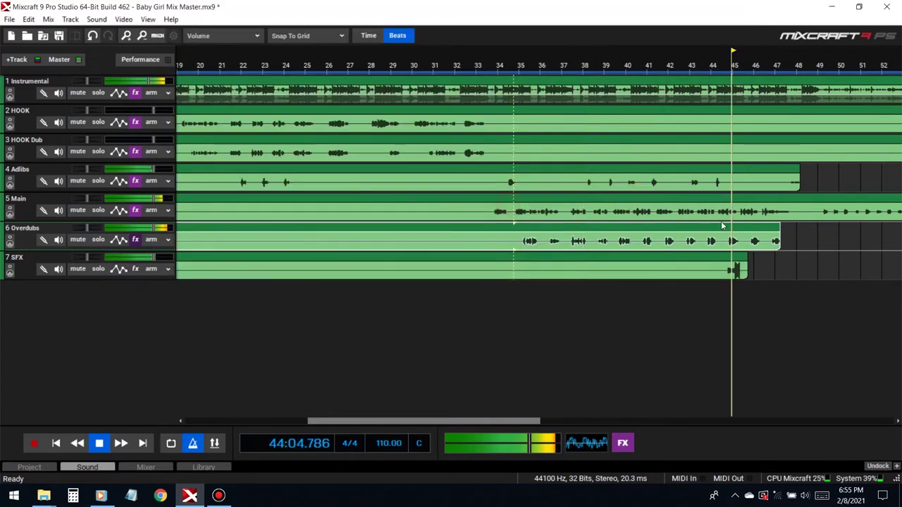
Step: Mute the Adlibs and HOOK Dub tracks and replay the mix from measure 34
scroll(801, 246, down, 1)
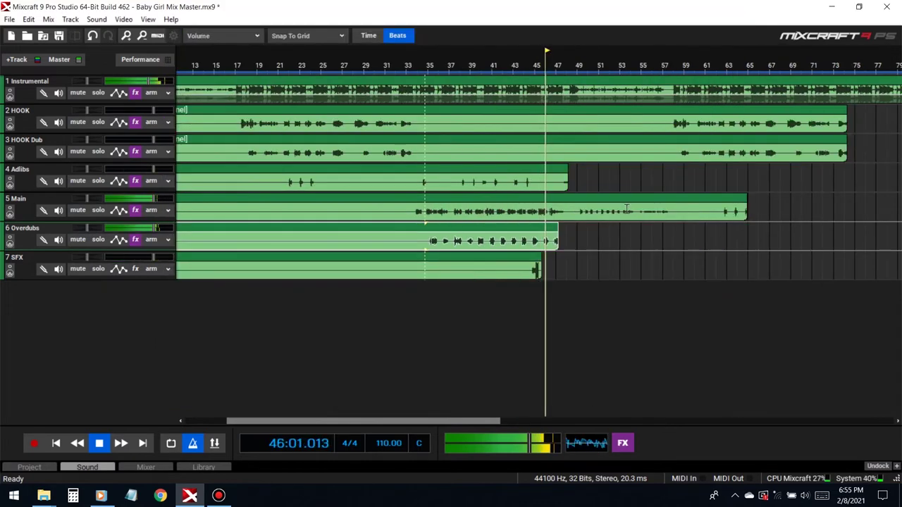
key(space)
click(77, 181)
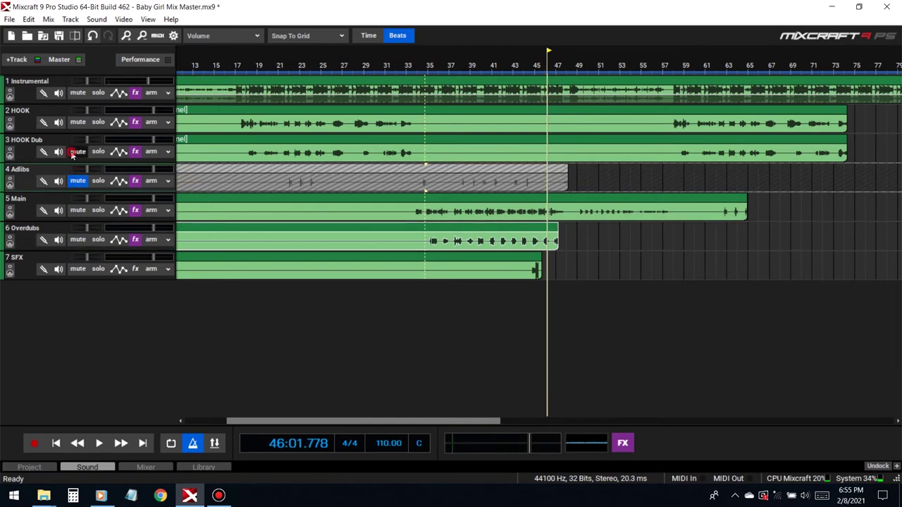
click(77, 152)
click(419, 67)
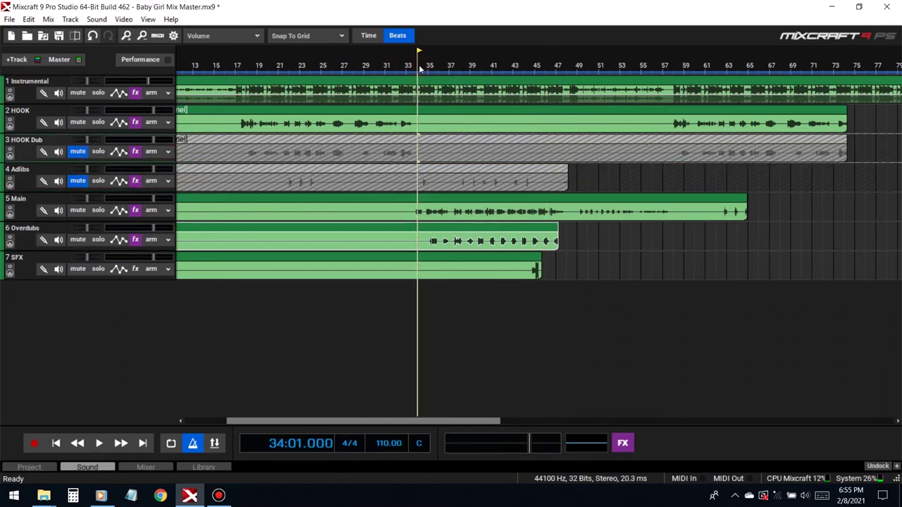
key(space)
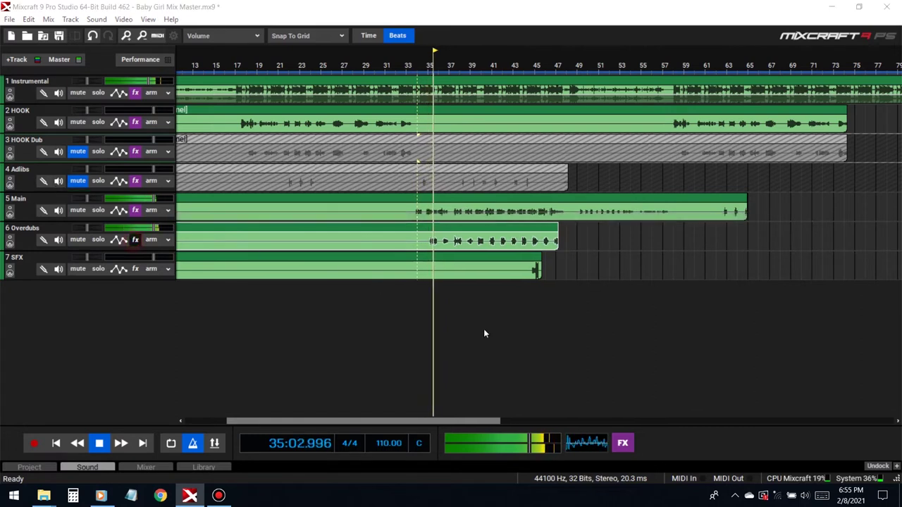
Step: Stop playback and add DD Chorus to the Overdubs effect chain, placing it between Wider and Auto-Tune Artist
click(622, 443)
scroll(345, 289, down, 1)
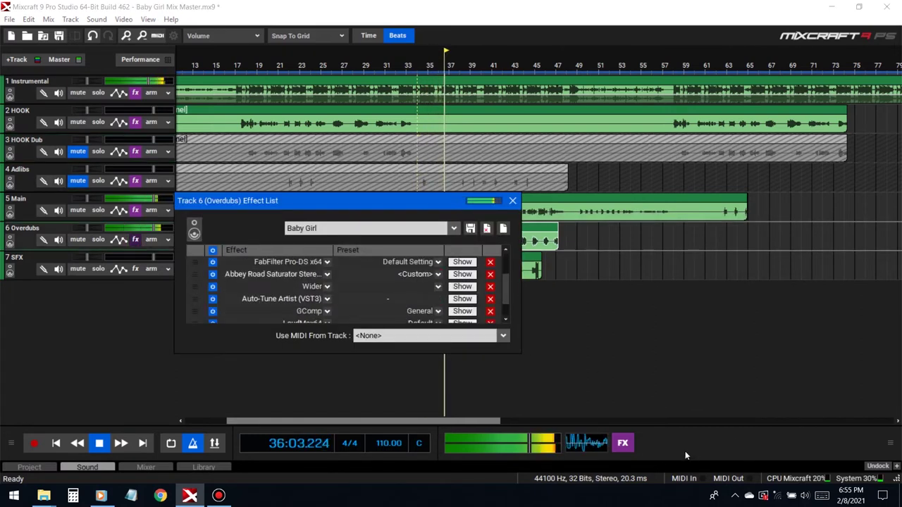
key(space)
scroll(316, 305, down, 1)
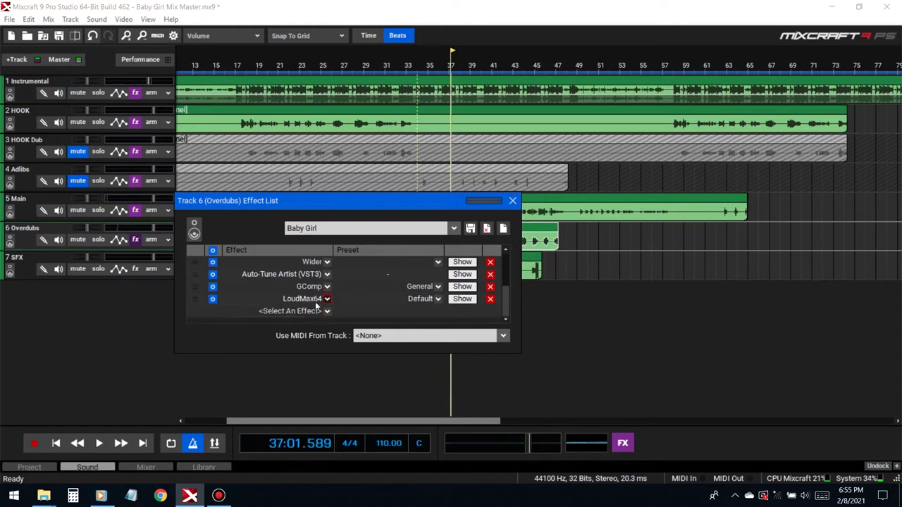
click(312, 316)
text(d c)
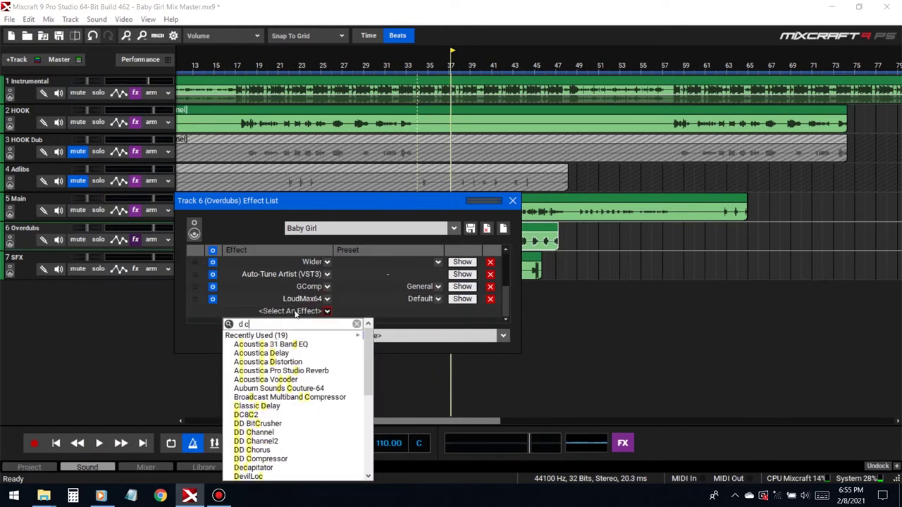
text(d c)
key(Down)
key(Down)
key(Down)
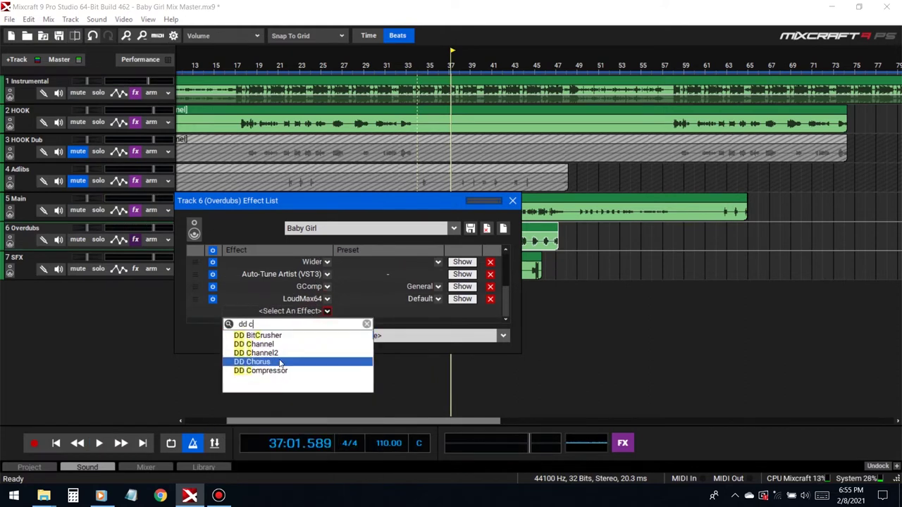
key(Return)
drag(195, 318, 195, 275)
Step: Load the Overdub preset in DD Chorus and close the effect list, keeping the chorus window clear of the tracks
click(432, 168)
click(423, 161)
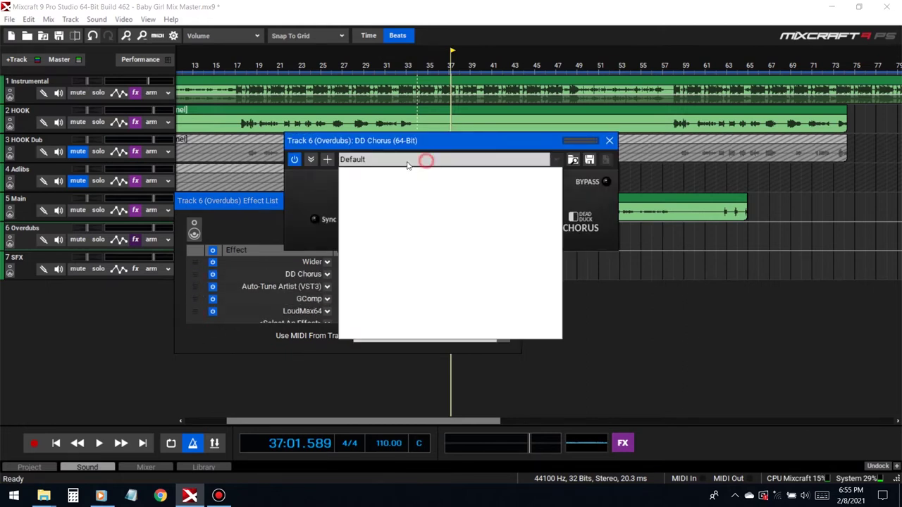
click(356, 211)
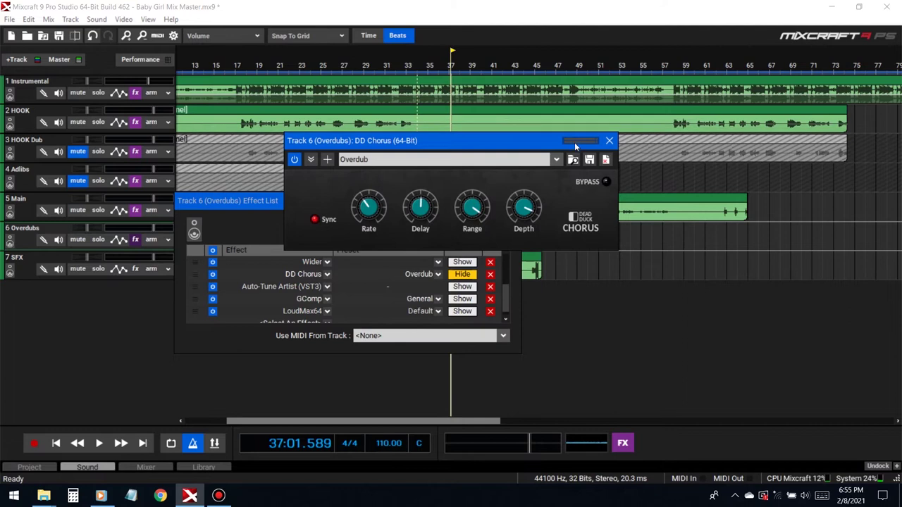
drag(544, 139, 627, 292)
click(513, 202)
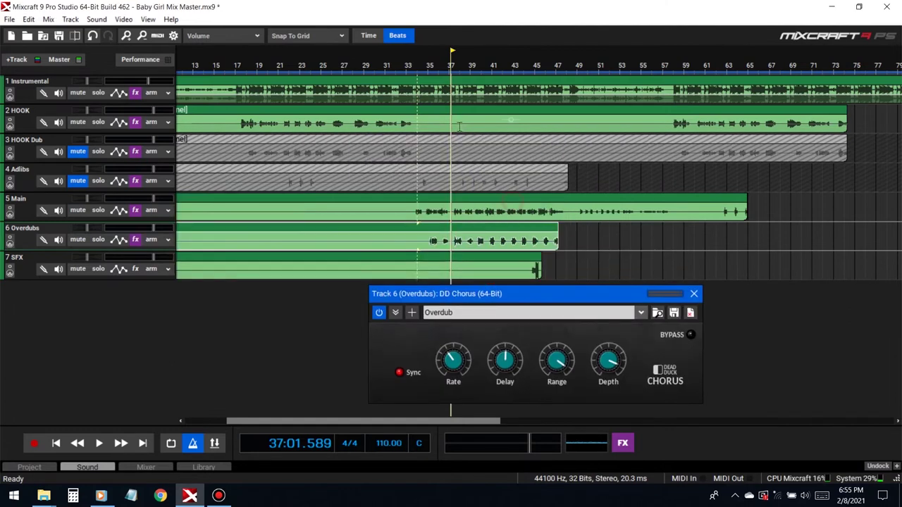
Step: Play the mix from about measure 35 to hear the chorus on the Overdubs, and stop playback
click(431, 65)
key(space)
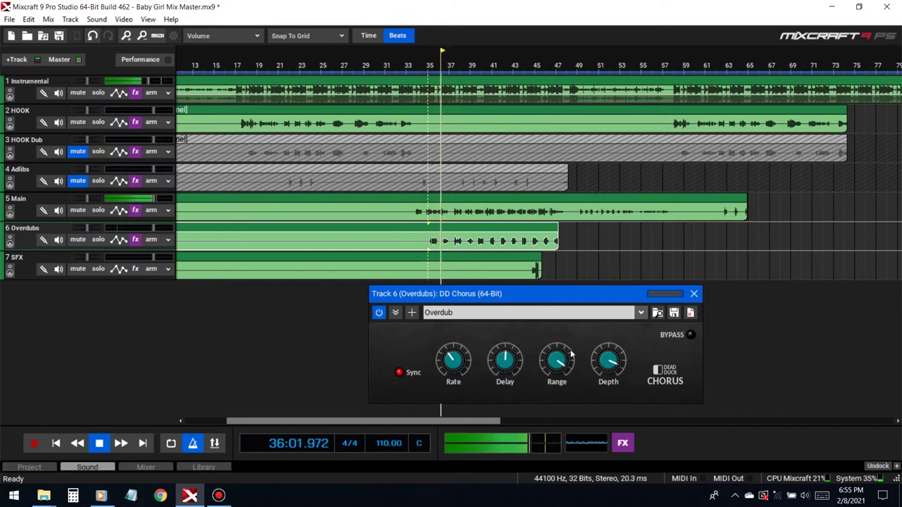
key(space)
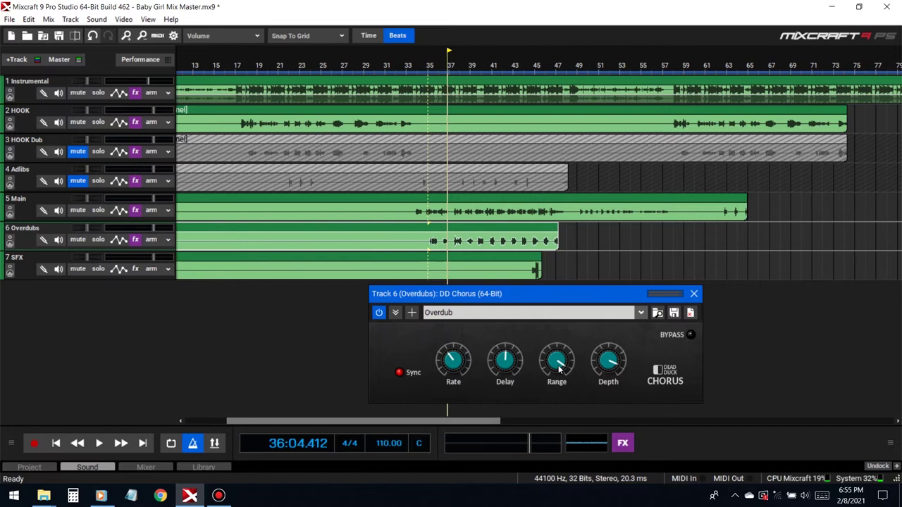
Step: Try several lower Range settings in DD Chorus, including 9%, while replaying the Overdubs section
click(558, 367)
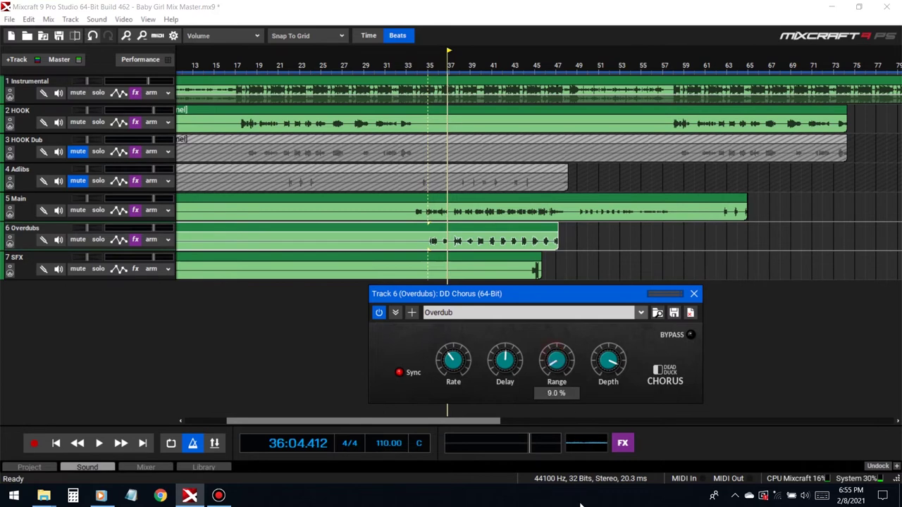
key(space)
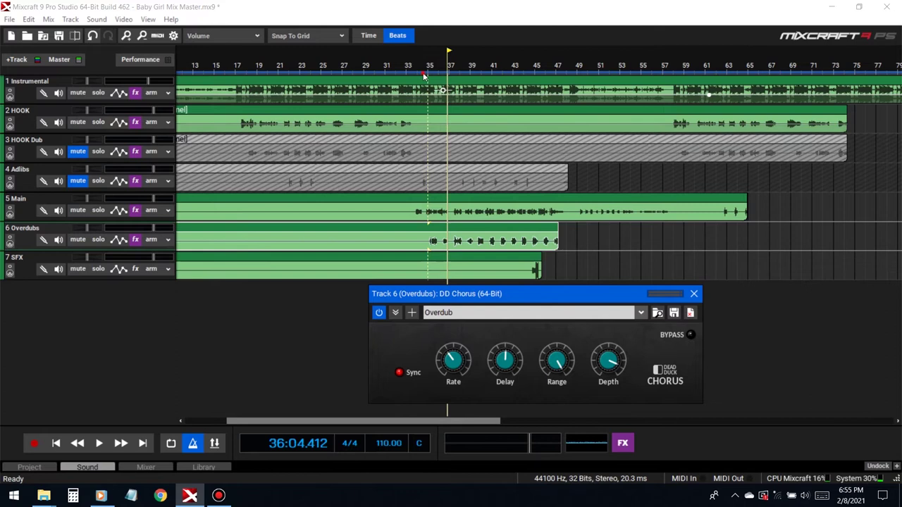
drag(557, 361, 556, 394)
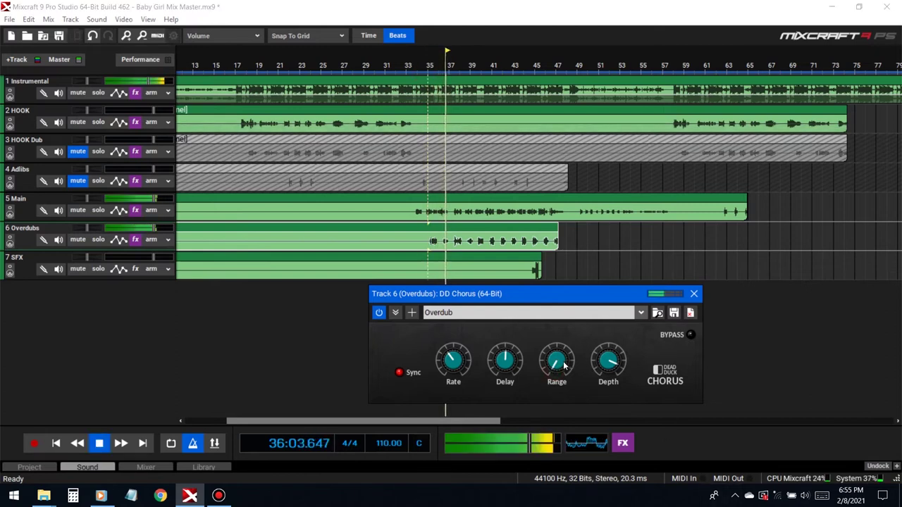
key(space)
drag(556, 360, 571, 320)
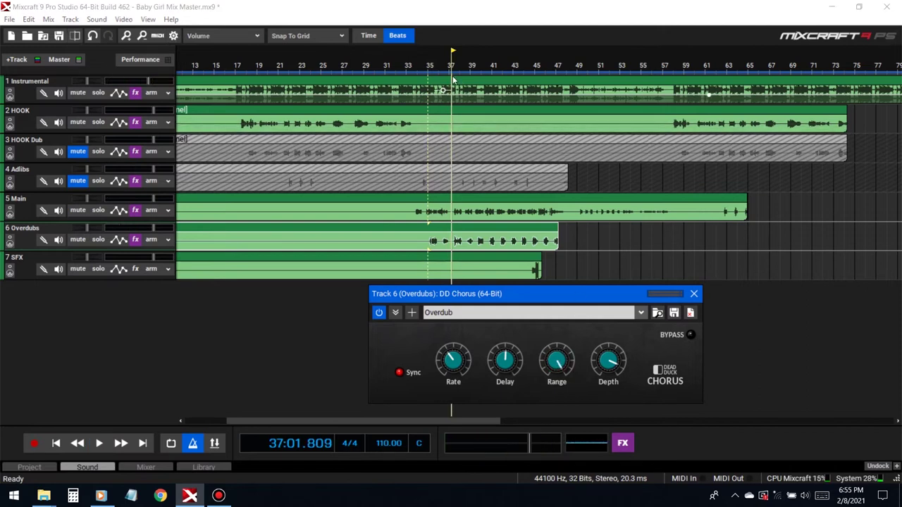
key(space)
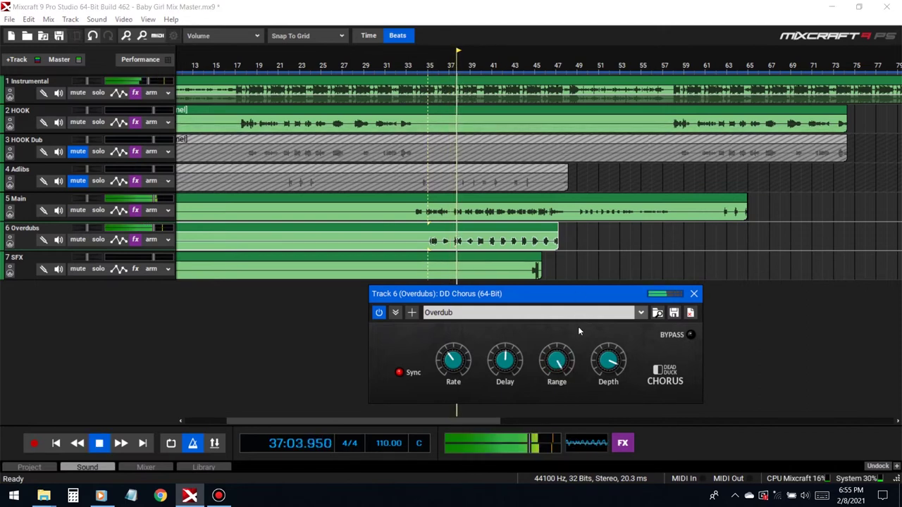
Step: Set the DD Chorus Range to 68%, reduce its Depth slightly and set its Rate to 1/8D
mouse_move(556, 379)
drag(555, 379, 560, 401)
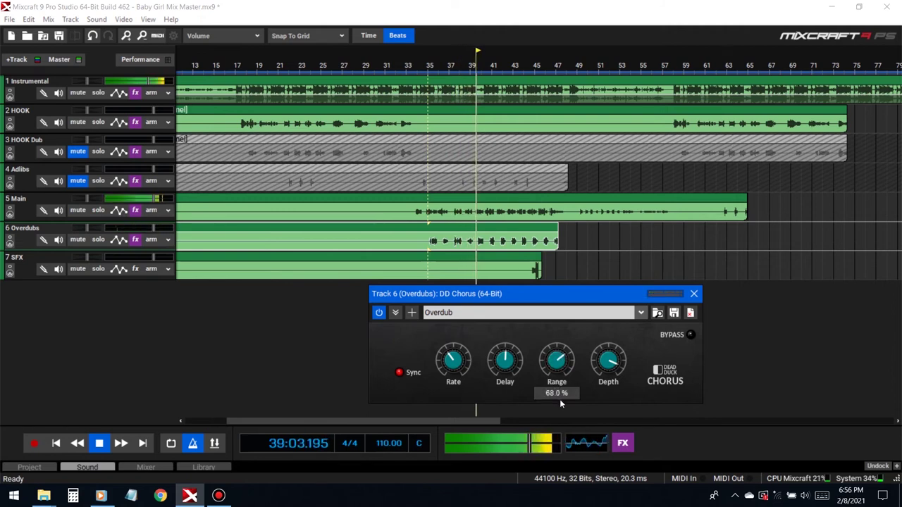
drag(612, 385, 611, 389)
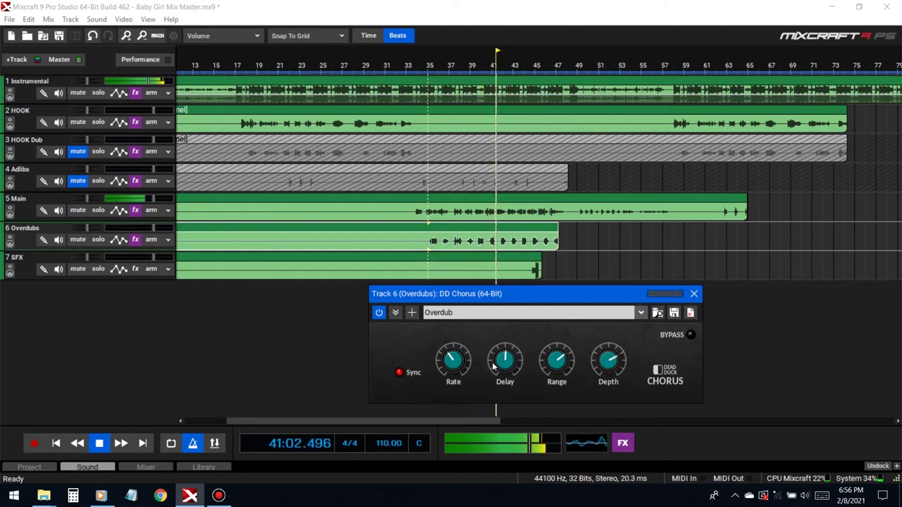
key(space)
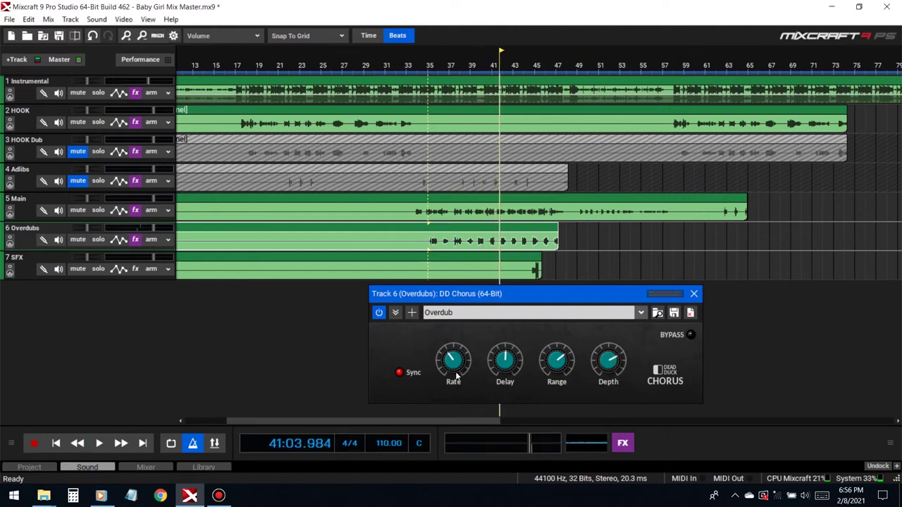
click(455, 371)
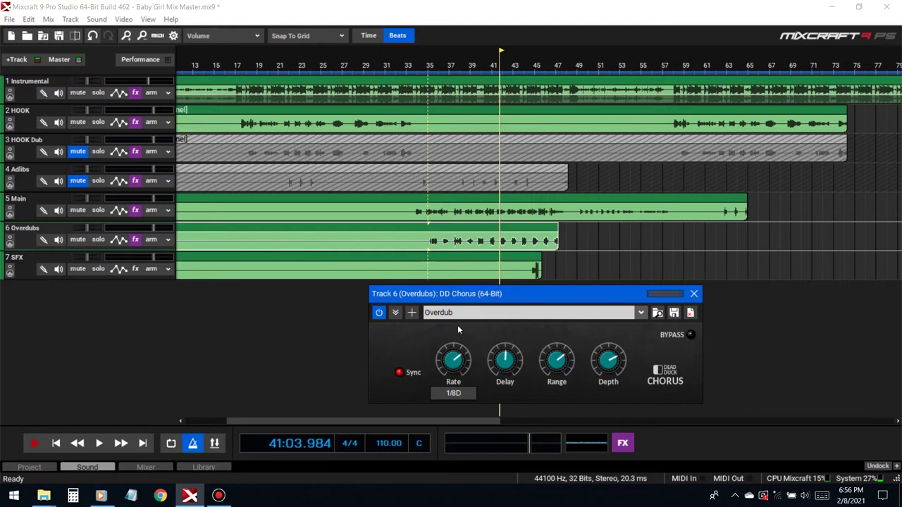
Step: Replay from measure 34 and solo the Overdubs track to hear its chorus in isolation
click(418, 65)
key(space)
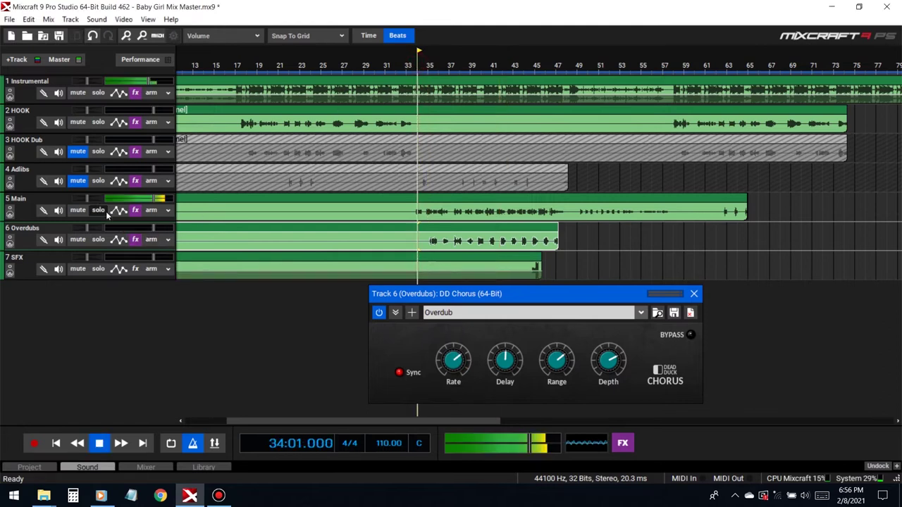
click(98, 210)
click(99, 210)
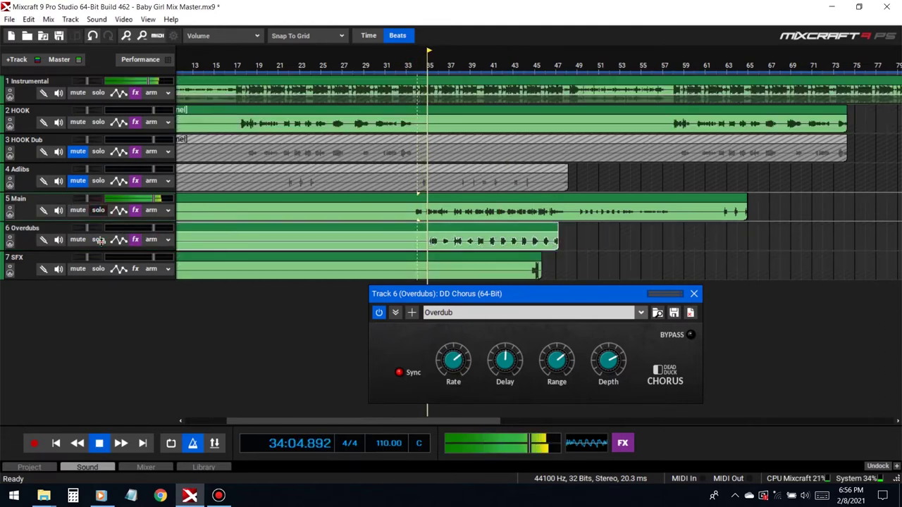
click(98, 240)
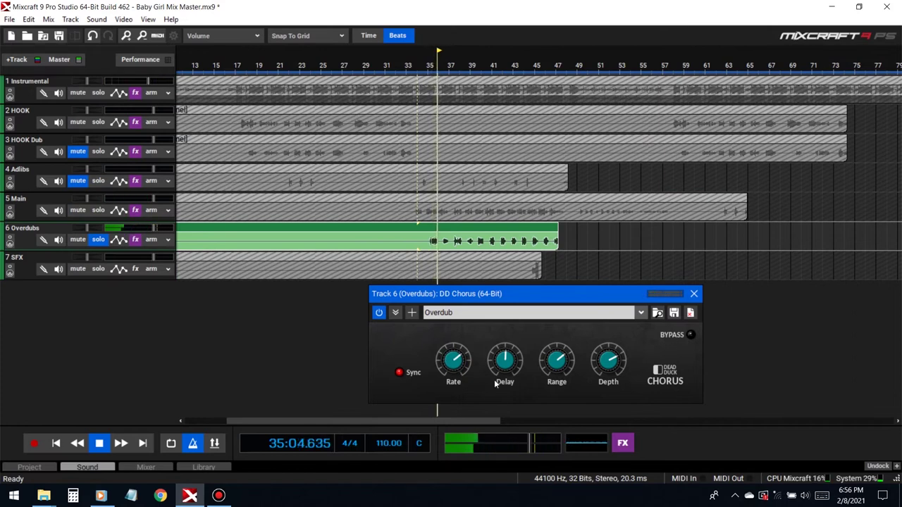
Step: Try lower DD Chorus Delay settings while playing the soloed Overdubs, and raise the Delay to 17.48 ms
key(space)
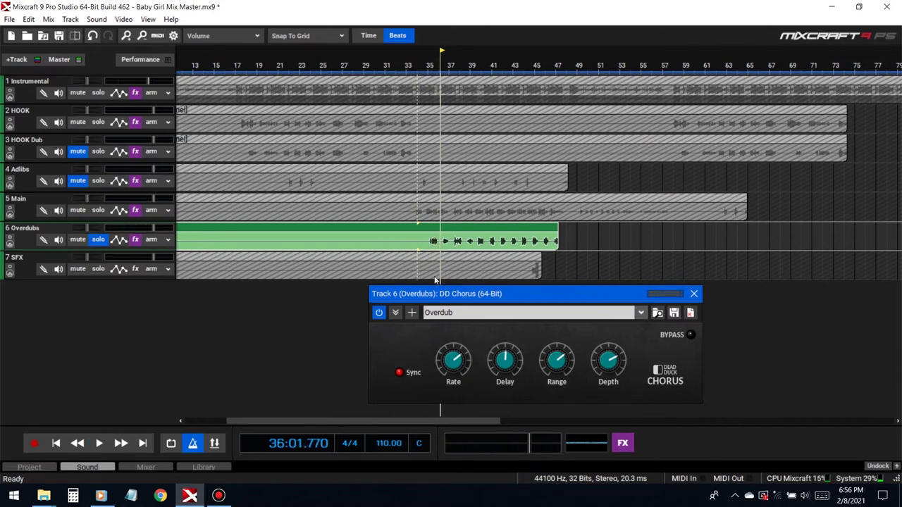
key(space)
mouse_move(515, 387)
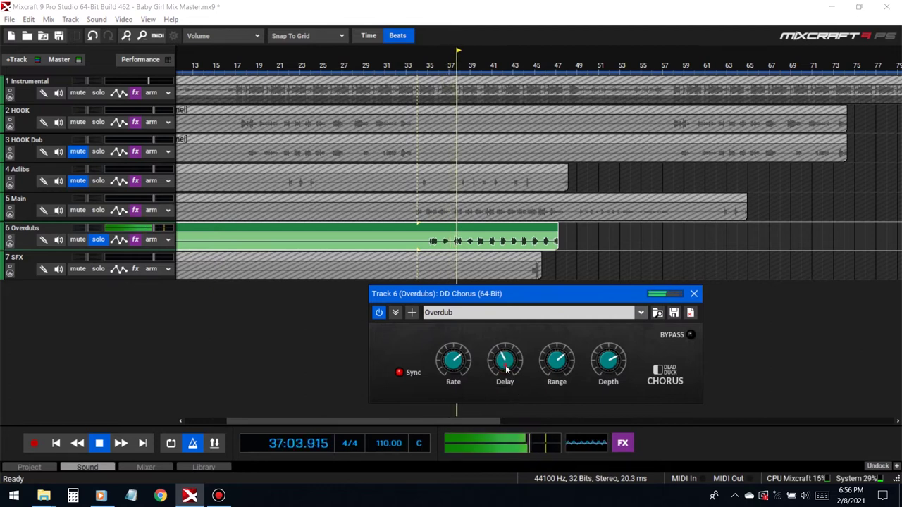
scroll(513, 385, down, 2)
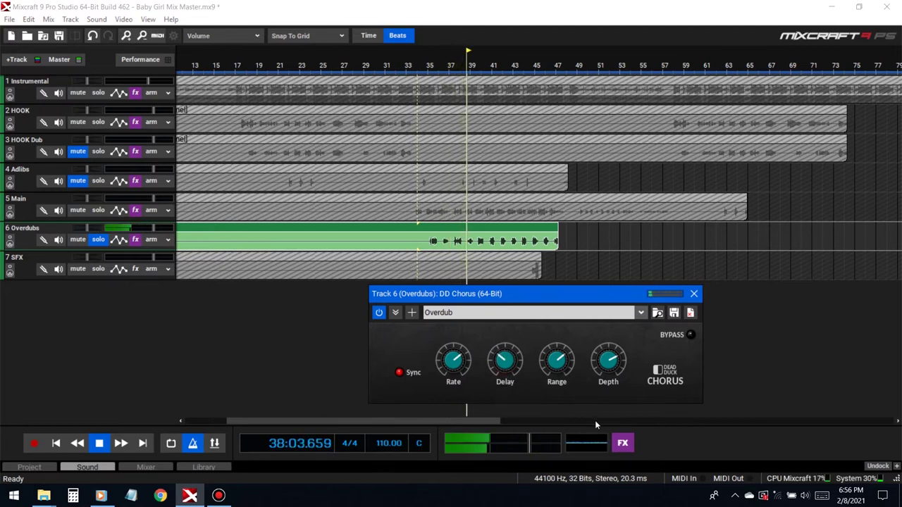
key(space)
mouse_move(459, 362)
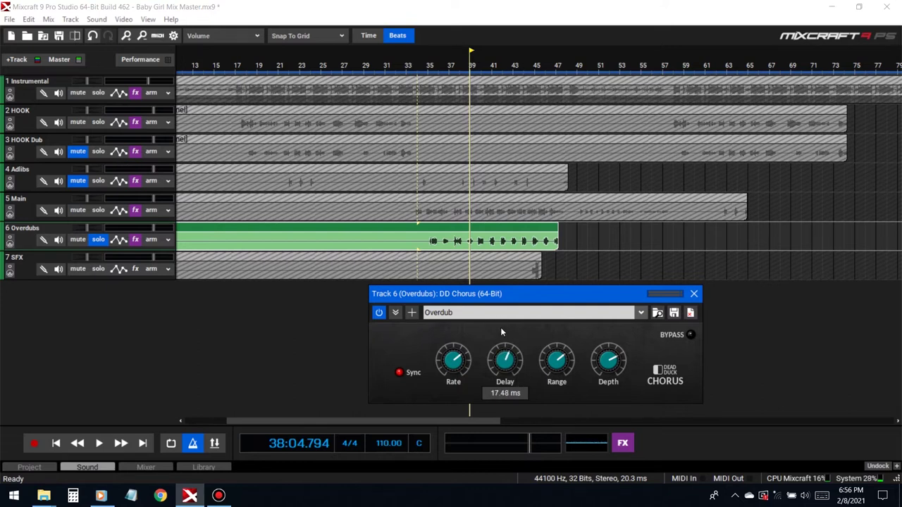
Step: Replay the soloed Overdubs from measure 35 while trying different DD Chorus Delay settings, including 35.57 ms and 5.86 ms
click(428, 64)
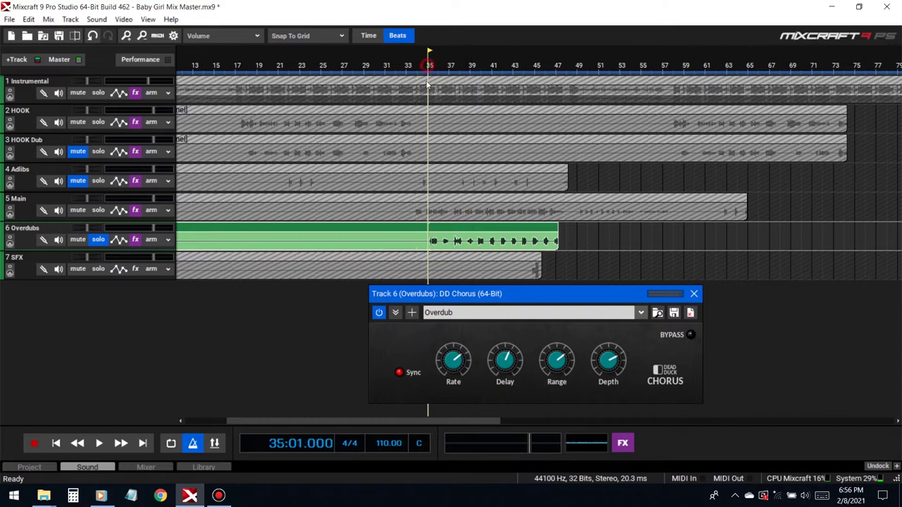
key(space)
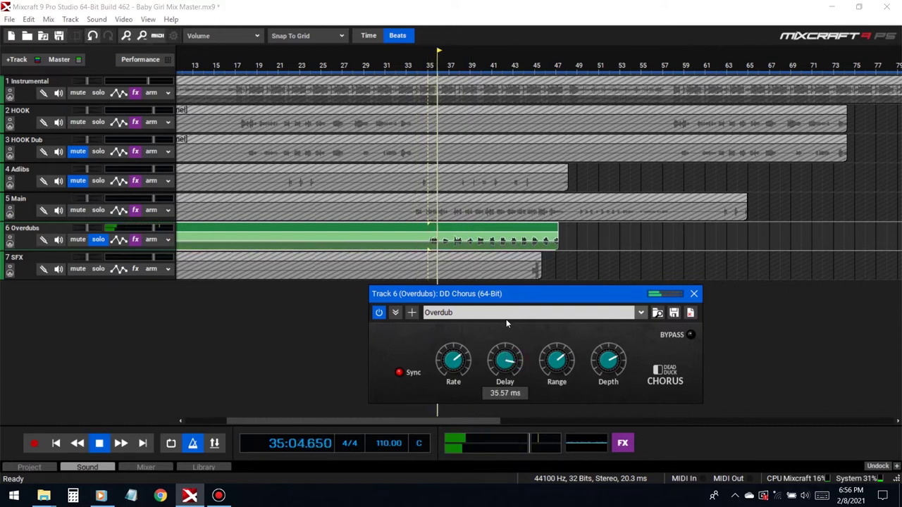
key(space)
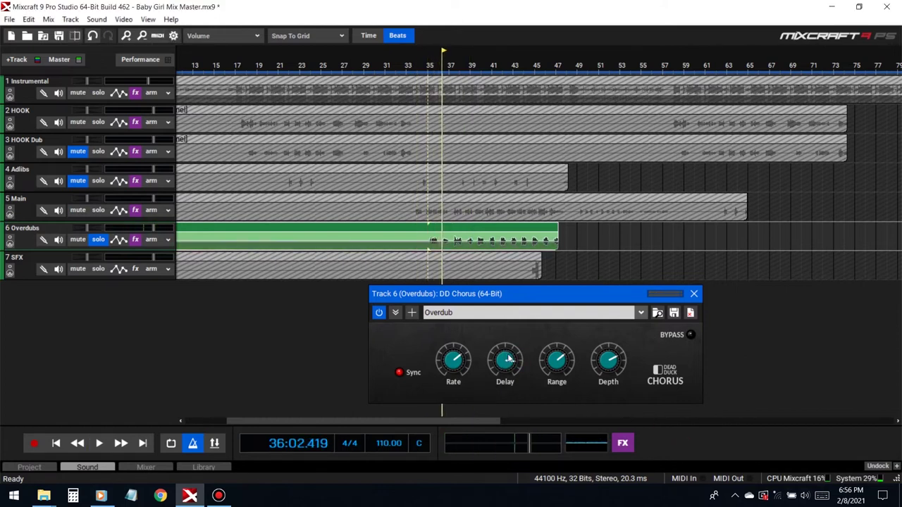
click(507, 362)
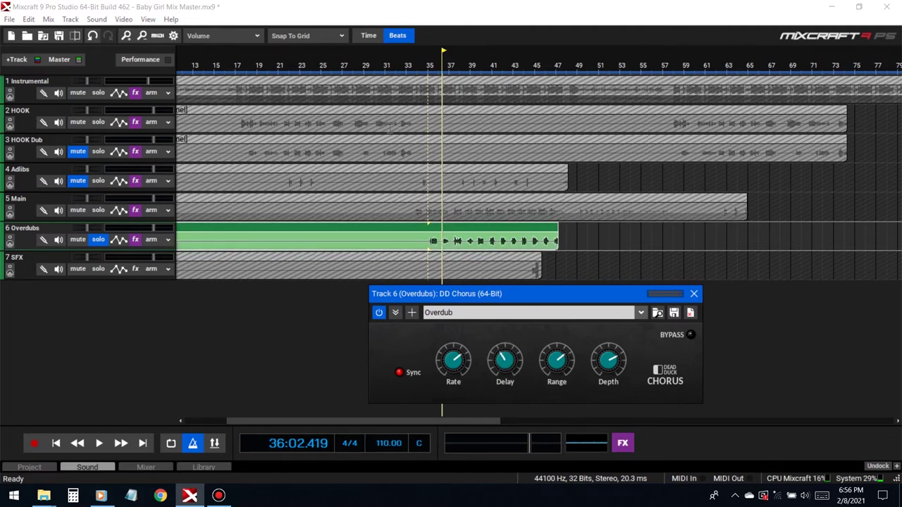
click(428, 68)
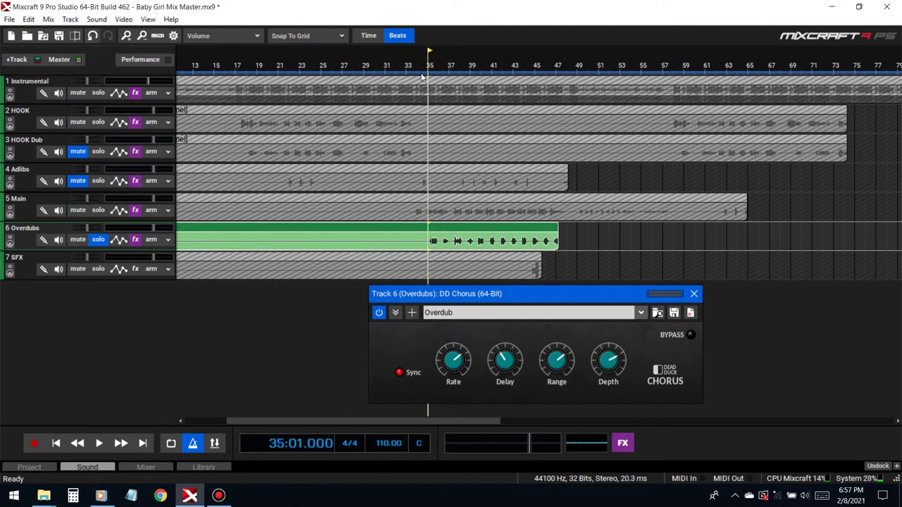
key(space)
mouse_move(505, 377)
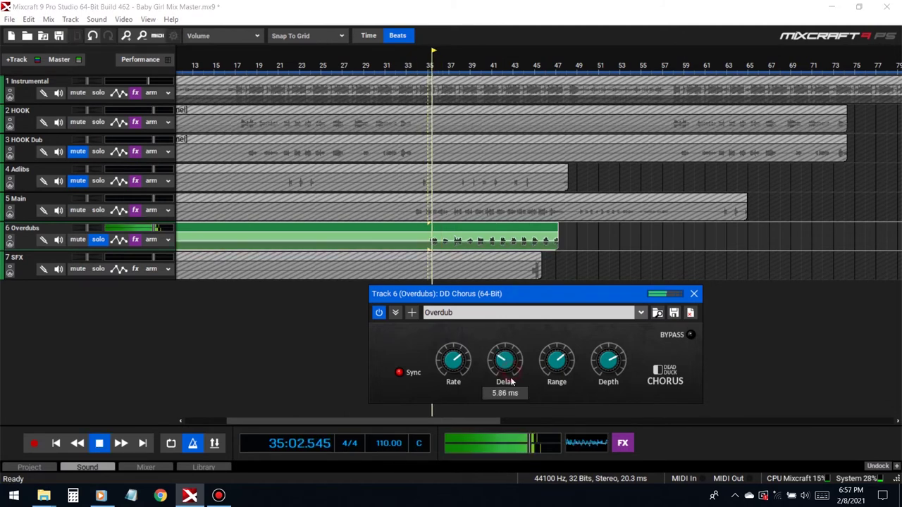
key(space)
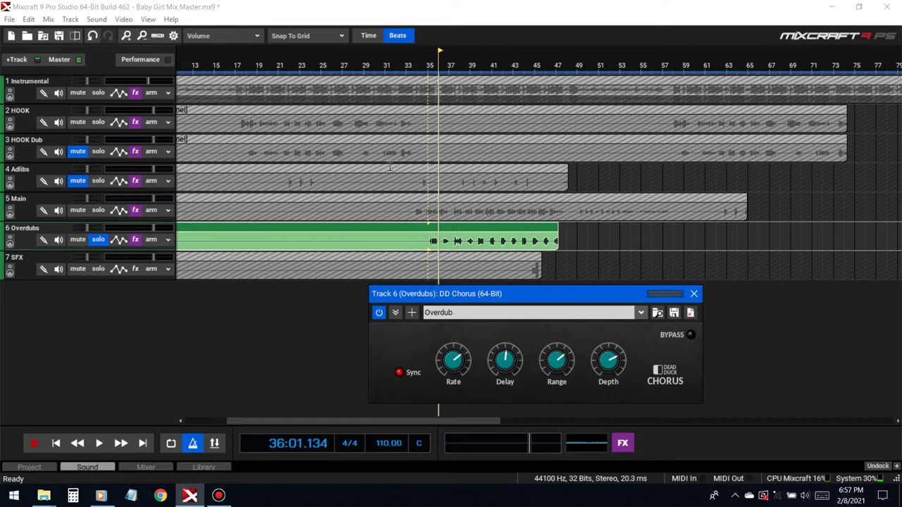
Step: Replay the Overdubs from measure 35, try slower DD Chorus Rates including 1/1, and set the Delay to about 13 ms
click(426, 67)
key(space)
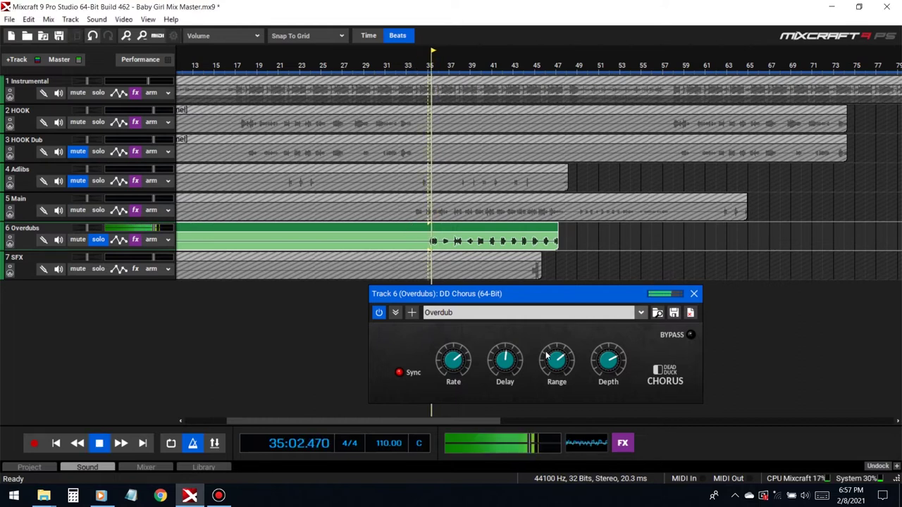
drag(453, 360, 461, 397)
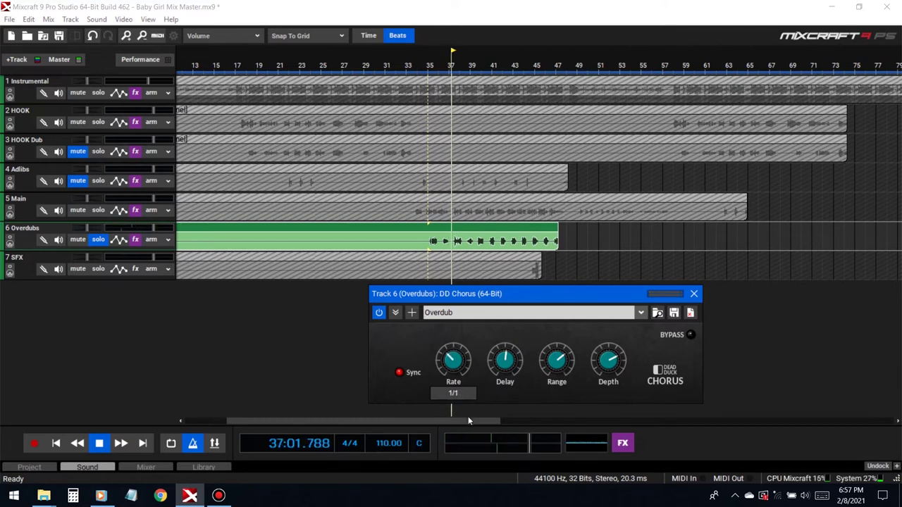
mouse_move(505, 367)
drag(504, 367, 452, 361)
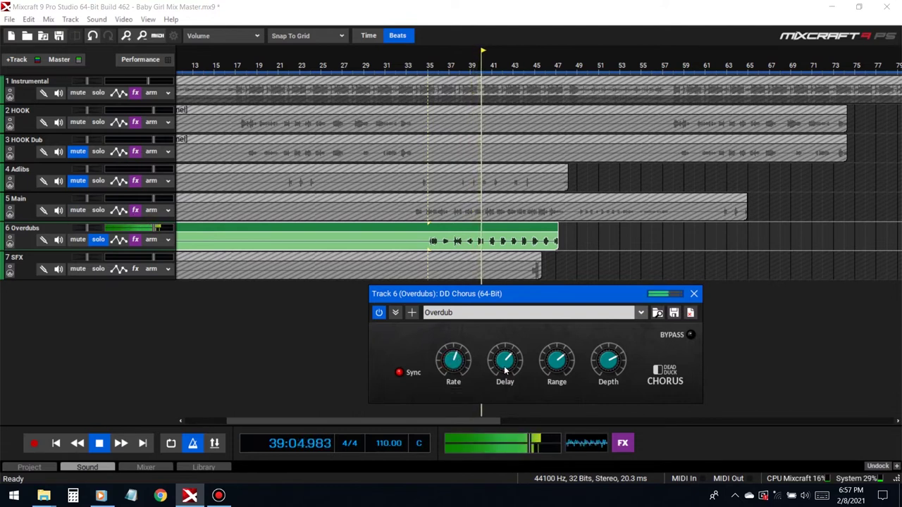
mouse_move(508, 377)
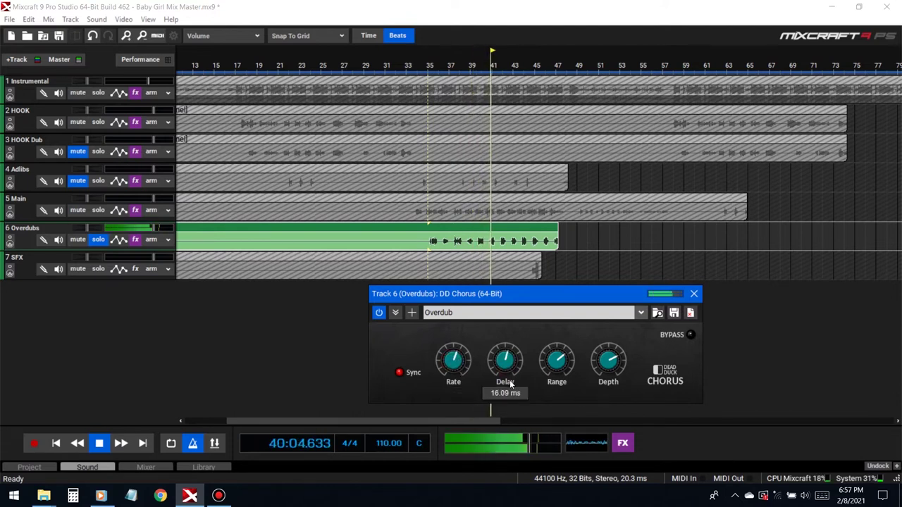
drag(510, 384, 515, 394)
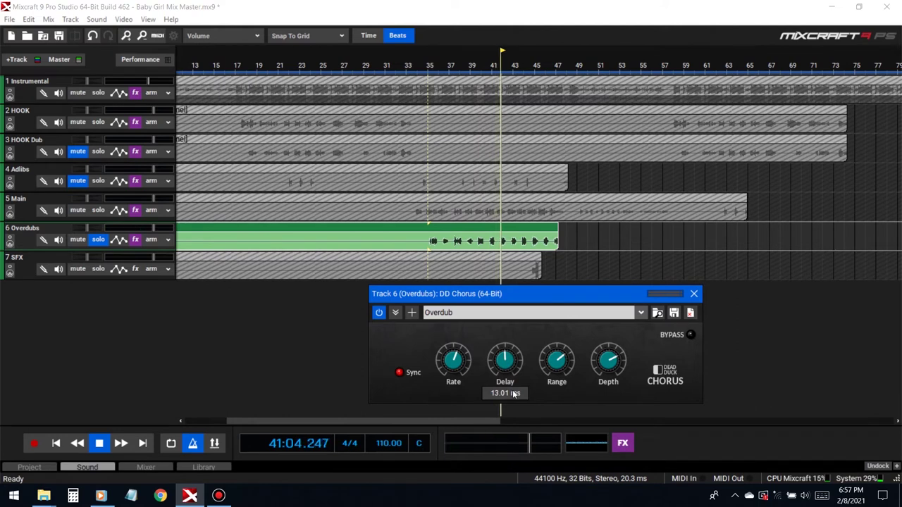
Step: Unsolo the Overdubs track, reduce the DD Chorus Depth and replay the full mix from measure 35
click(99, 239)
click(429, 67)
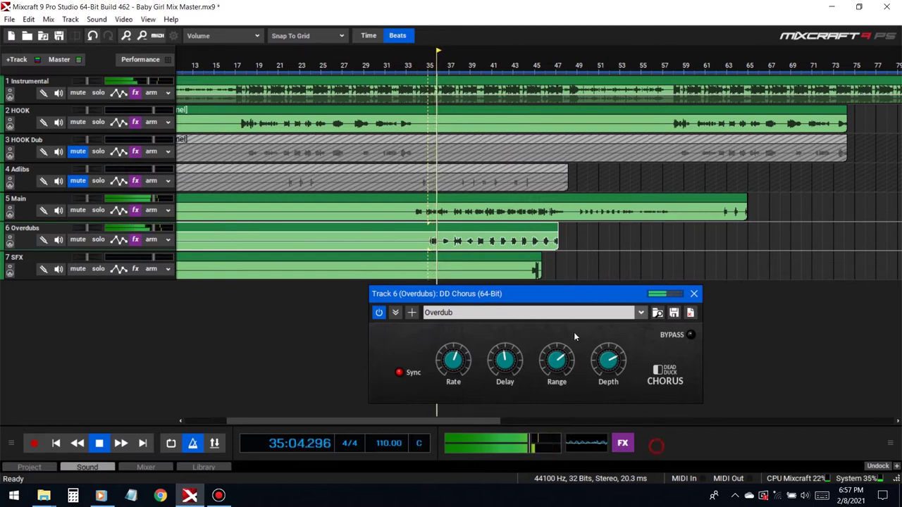
key(space)
mouse_move(609, 361)
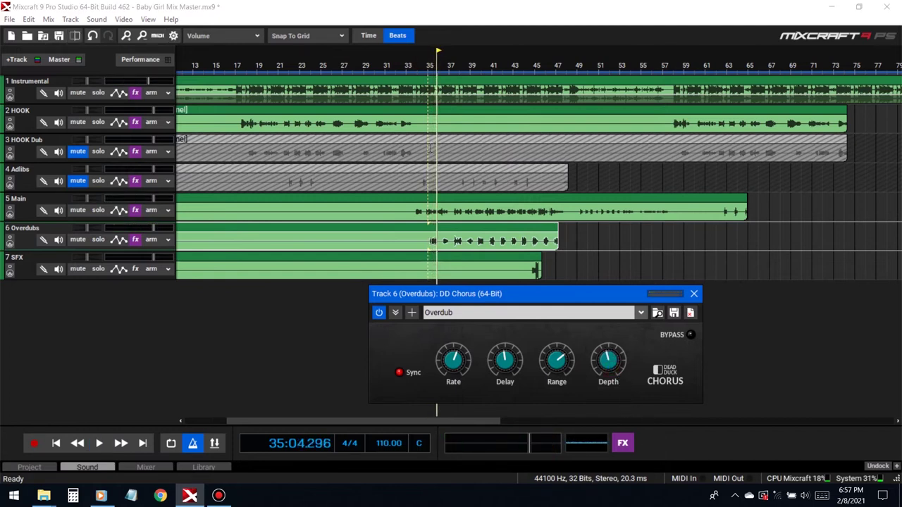
click(431, 67)
key(space)
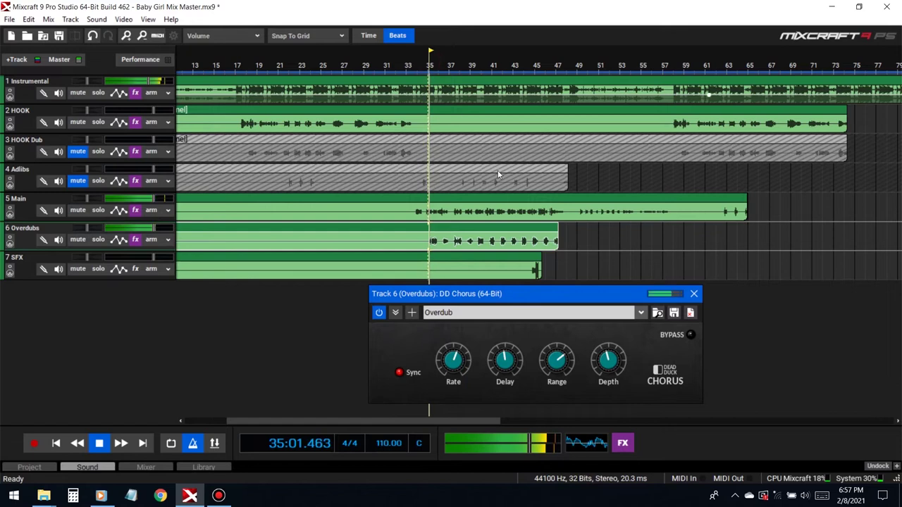
Step: During playback, set the DD Chorus Range to 87.5% and Depth to 77.5%, and lower its Delay
drag(568, 357, 551, 329)
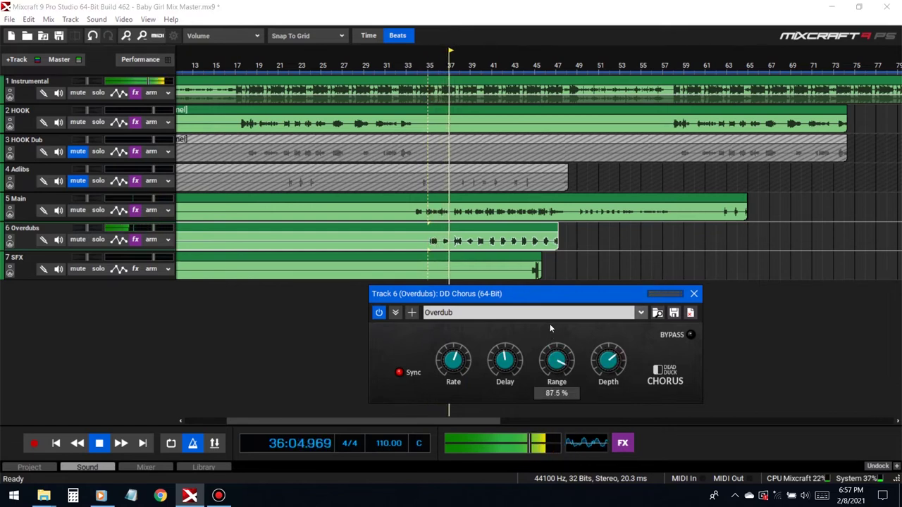
drag(605, 358, 589, 338)
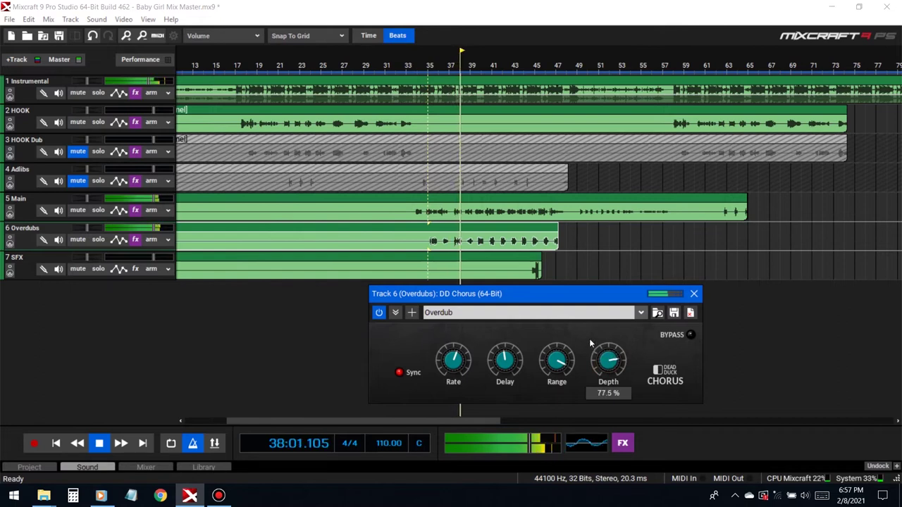
drag(505, 361, 531, 410)
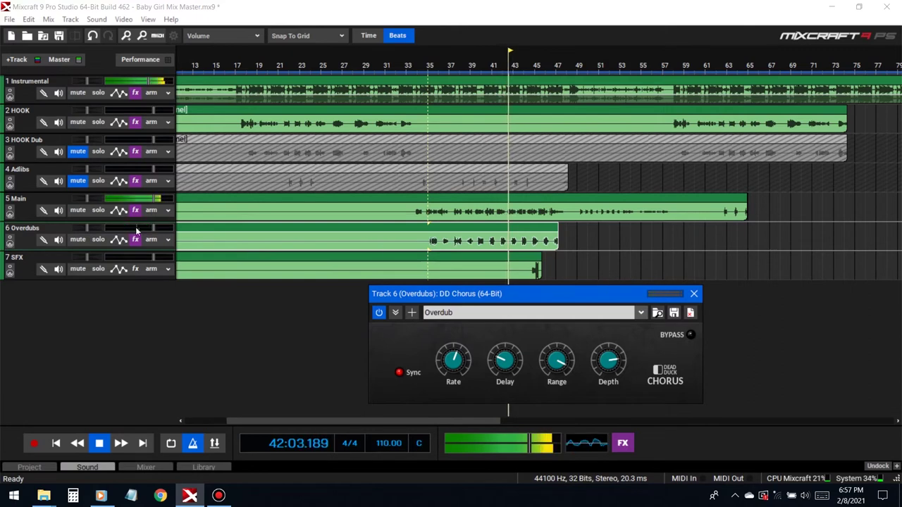
Step: Lower the Overdubs track volume to about -4.2 dB, close DD Chorus and replay the mix from measure 35
mouse_move(141, 227)
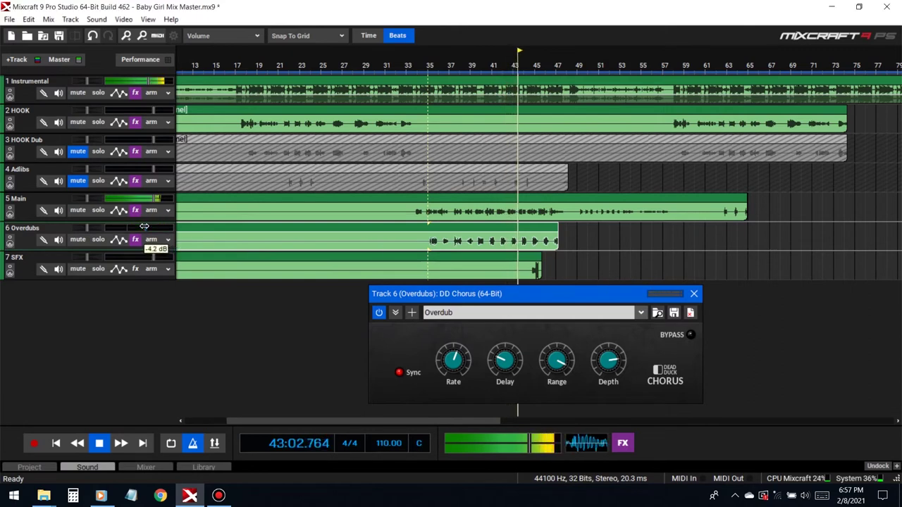
click(693, 293)
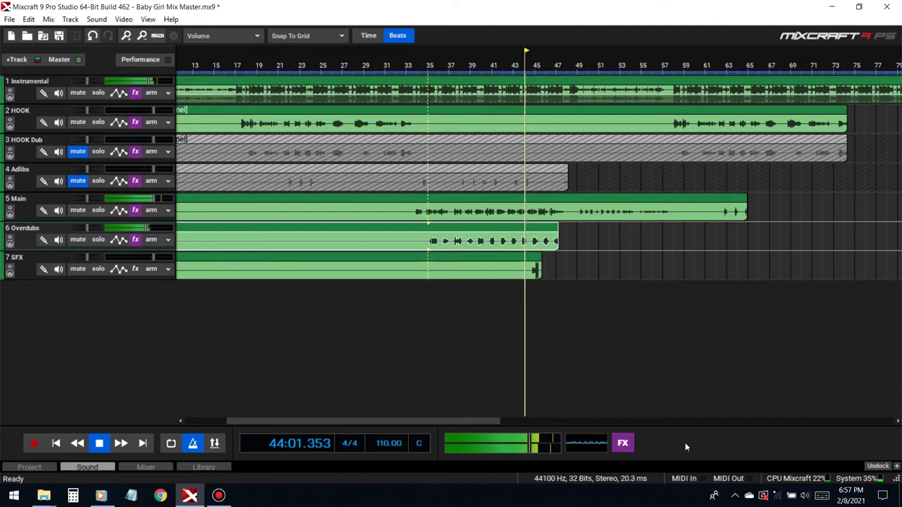
key(space)
click(427, 64)
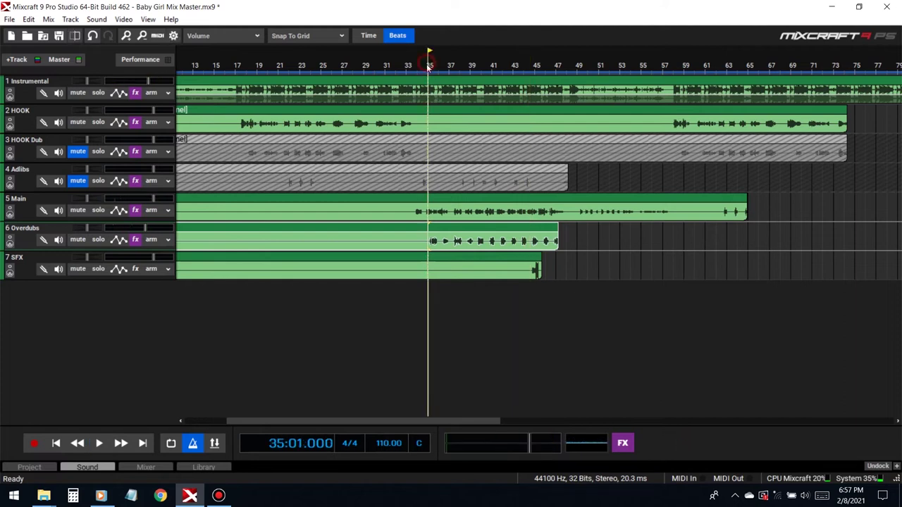
key(space)
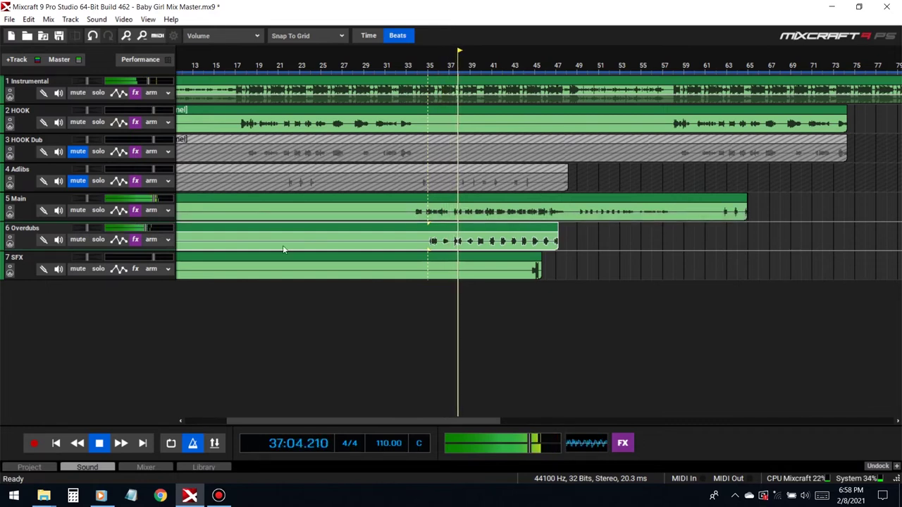
key(space)
Step: Review the Overdubs effect list, close it and play a little more of the mix
click(135, 239)
scroll(306, 293, down, 5)
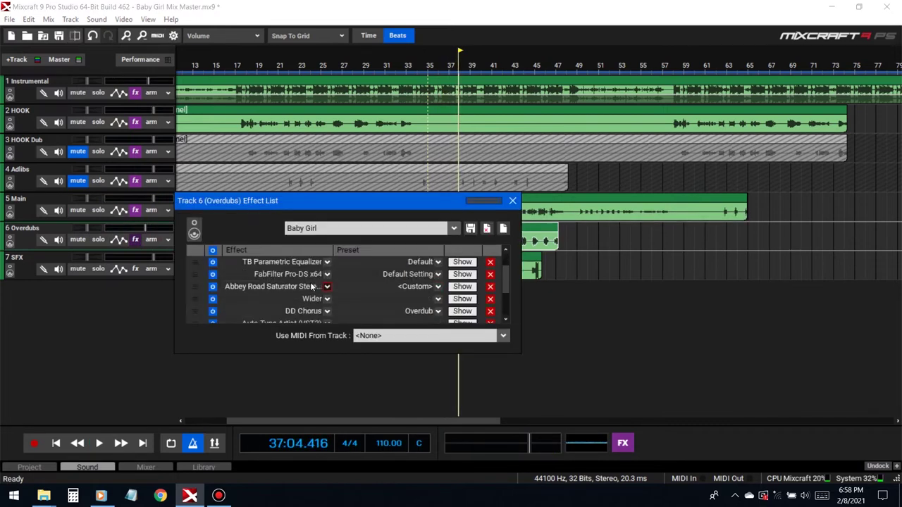
scroll(307, 290, up, 2)
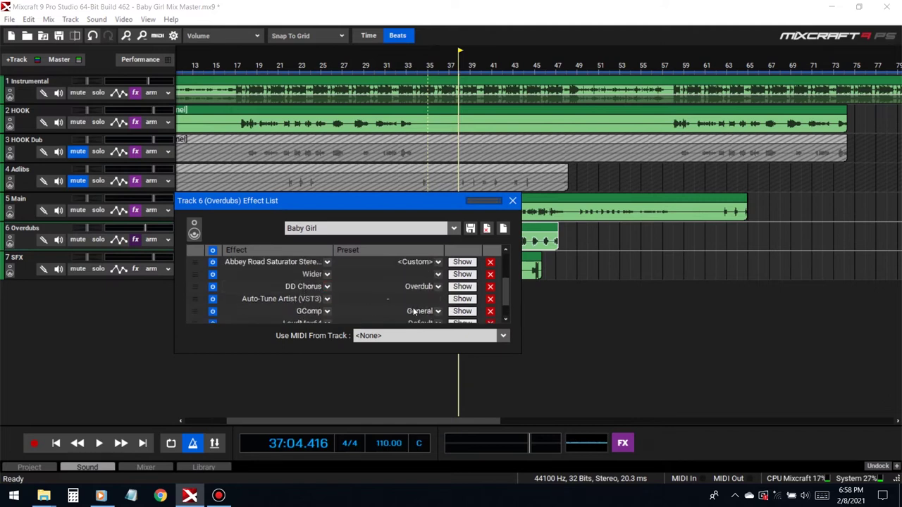
click(512, 201)
key(space)
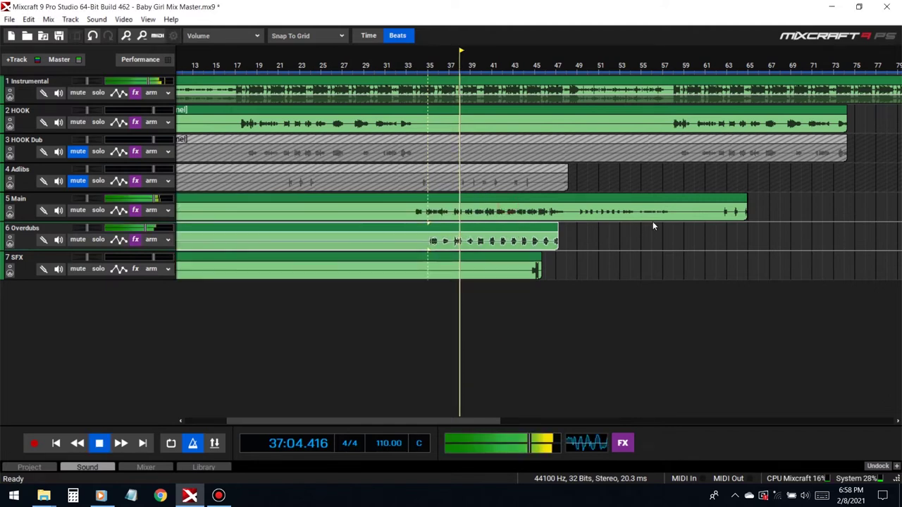
key(space)
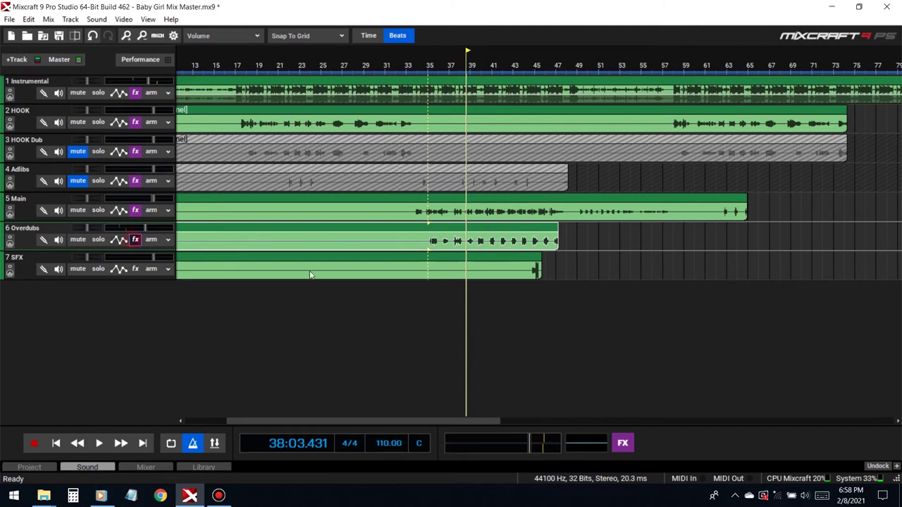
Step: Check the Auto-Tune Artist settings on the Overdubs track, close the effect windows and listen to the mix again
click(135, 240)
scroll(439, 299, down, 3)
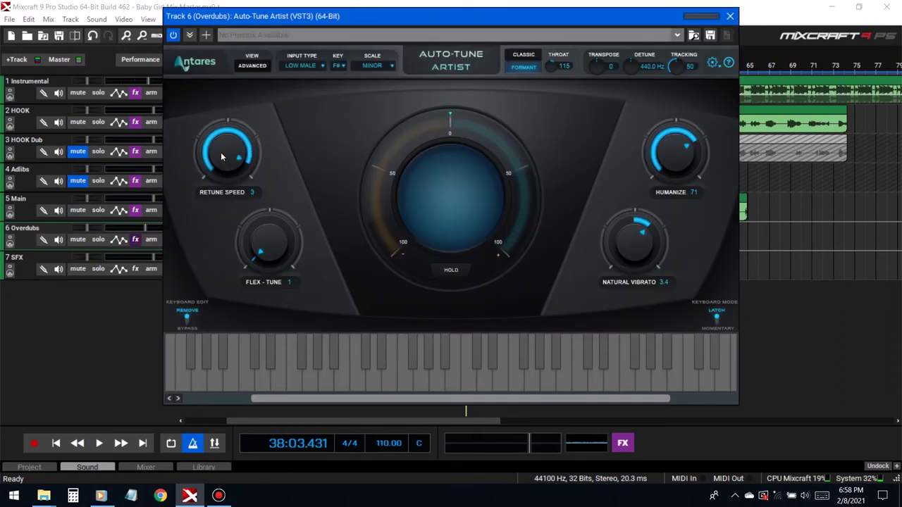
click(729, 15)
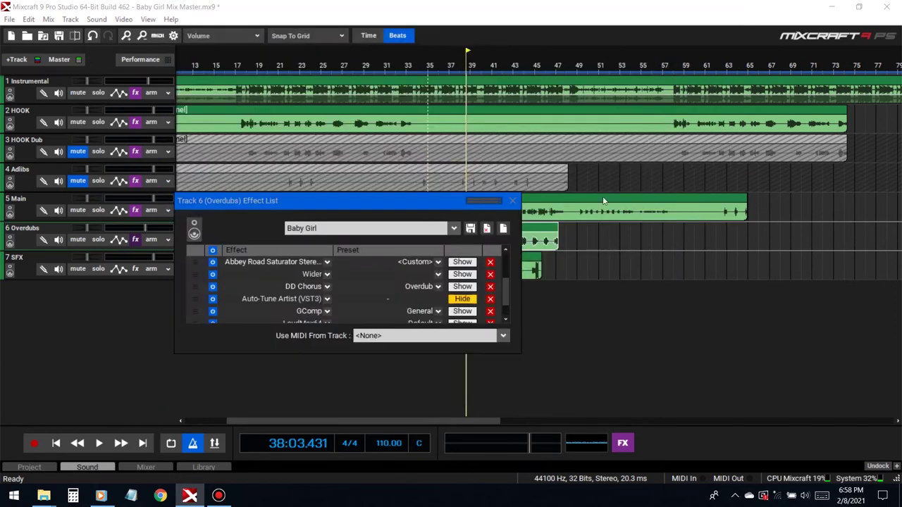
click(512, 202)
key(space)
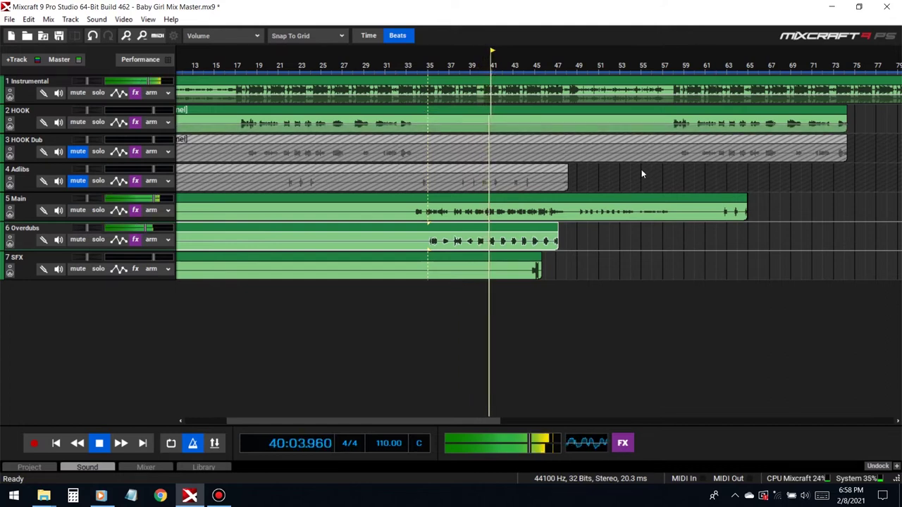
key(space)
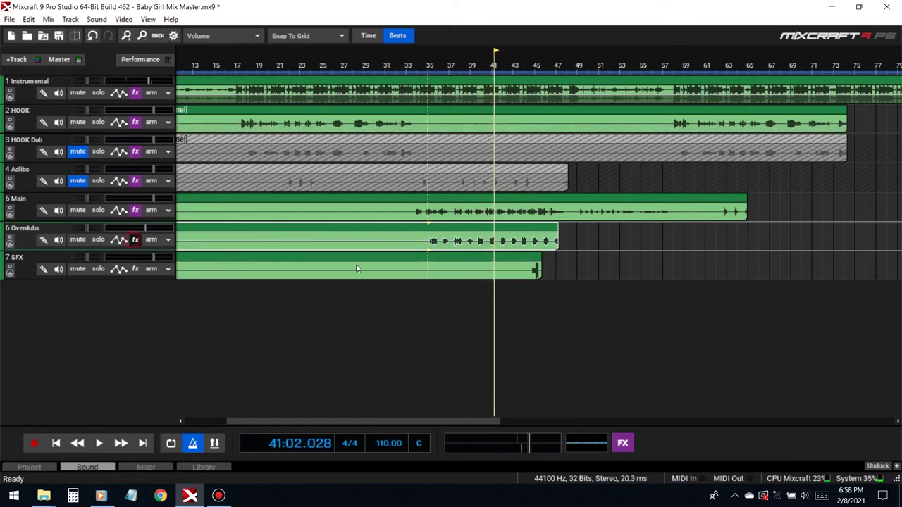
Step: Remove Wider from the Overdubs effect chain, add Chorus CH-2 with the Wide Guitar preset, and close the effect windows
scroll(299, 317, down, 4)
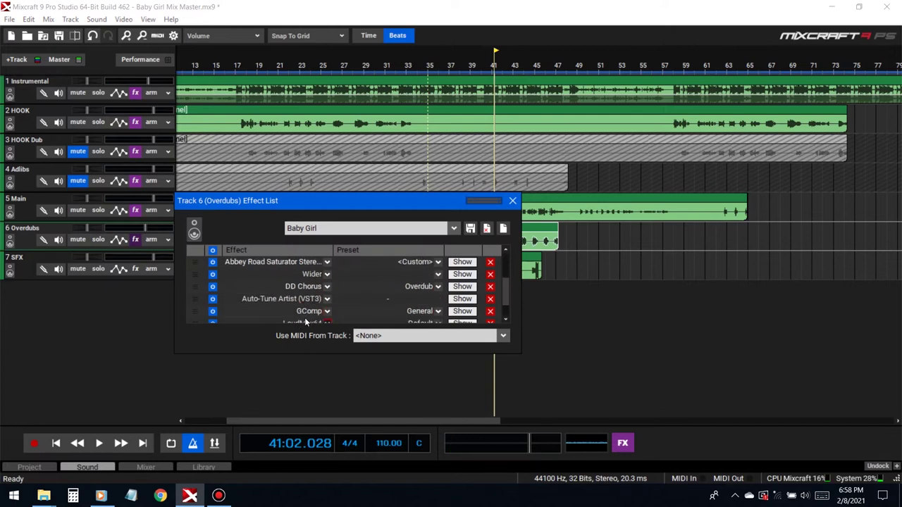
scroll(384, 275, up, 2)
scroll(305, 317, down, 1)
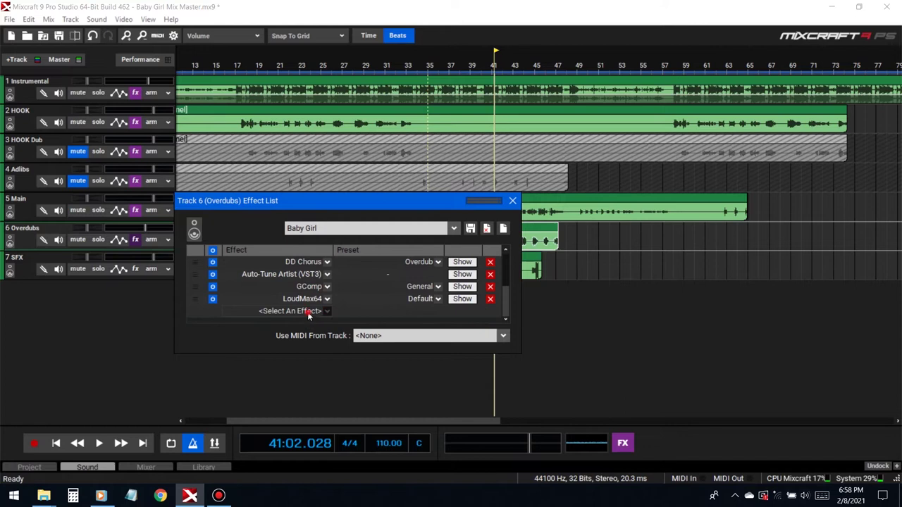
click(303, 311)
scroll(291, 423, down, 12)
scroll(291, 431, down, 2)
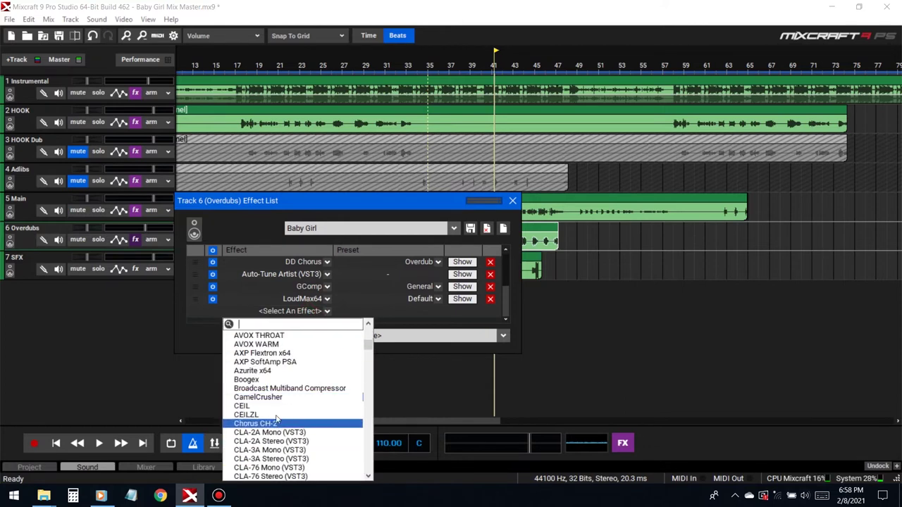
click(271, 423)
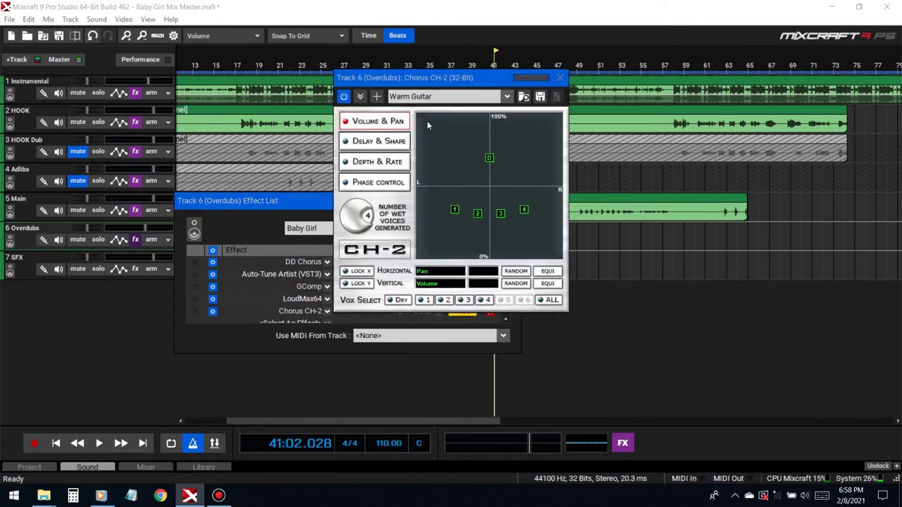
click(423, 95)
click(539, 96)
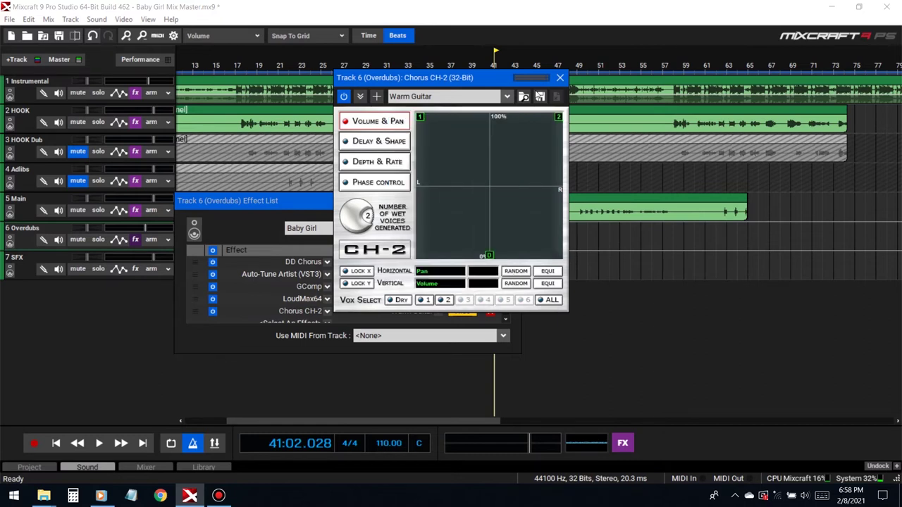
click(559, 80)
click(513, 201)
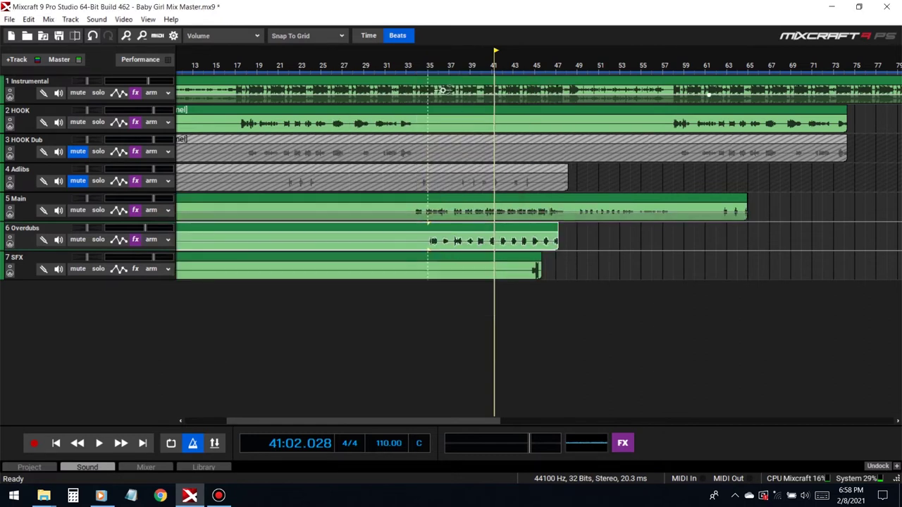
Step: Play the mix from measure 35 and lower the Overdubs track volume a little further
click(429, 65)
key(space)
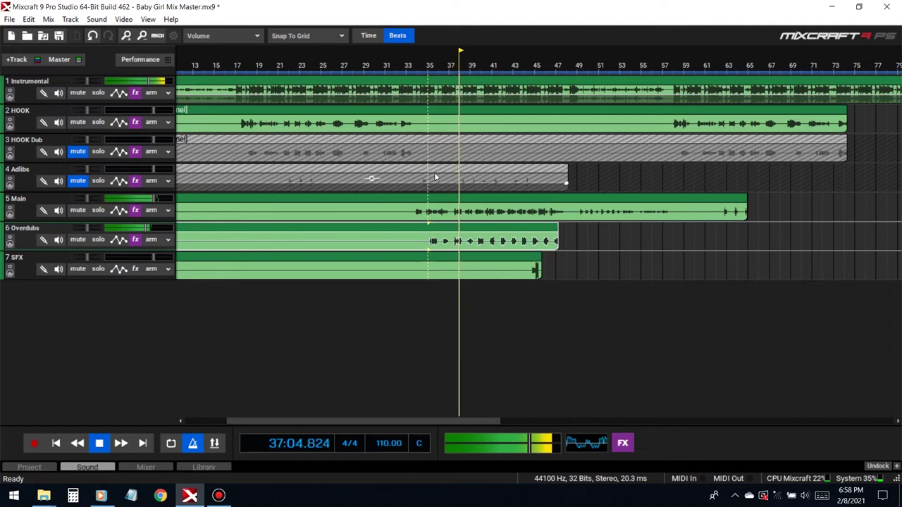
mouse_move(138, 226)
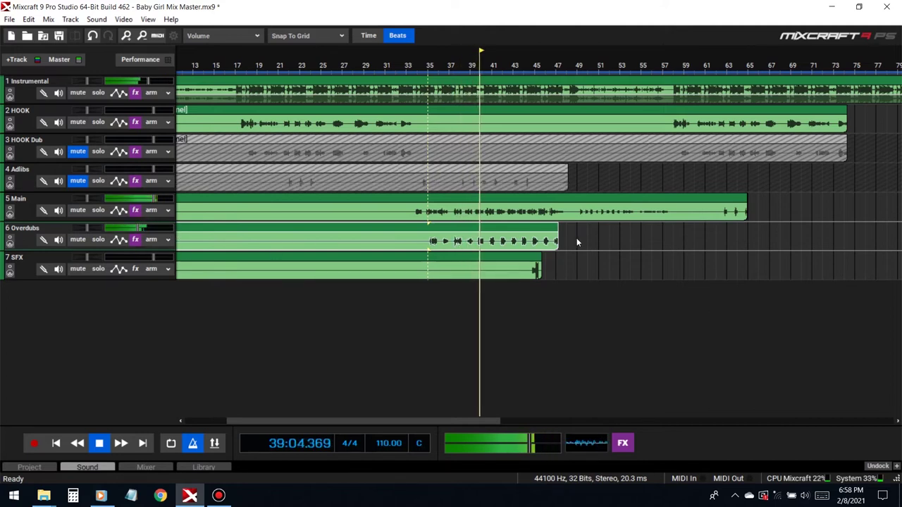
key(space)
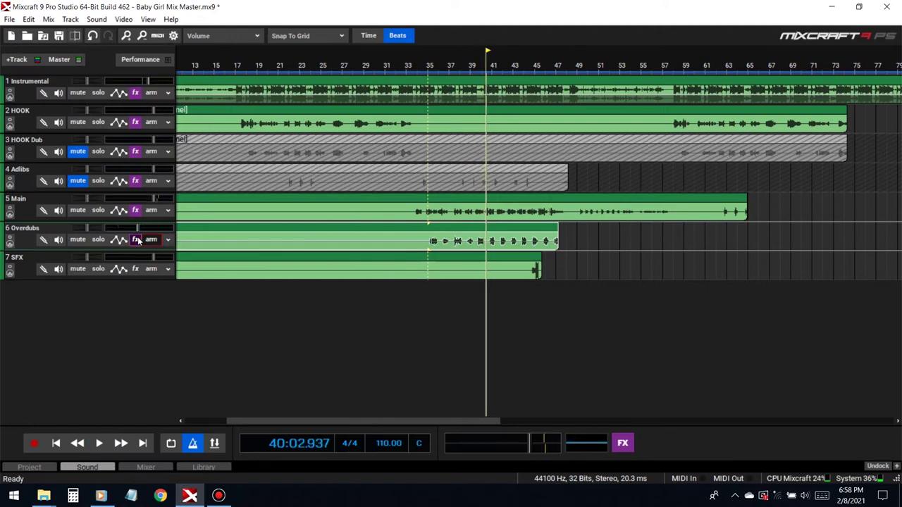
Step: Save the project and set the low cut of the Overdubs' second TB Parametric Equalizer to 168 Hz with a Q factor of 0.46
click(136, 239)
click(462, 286)
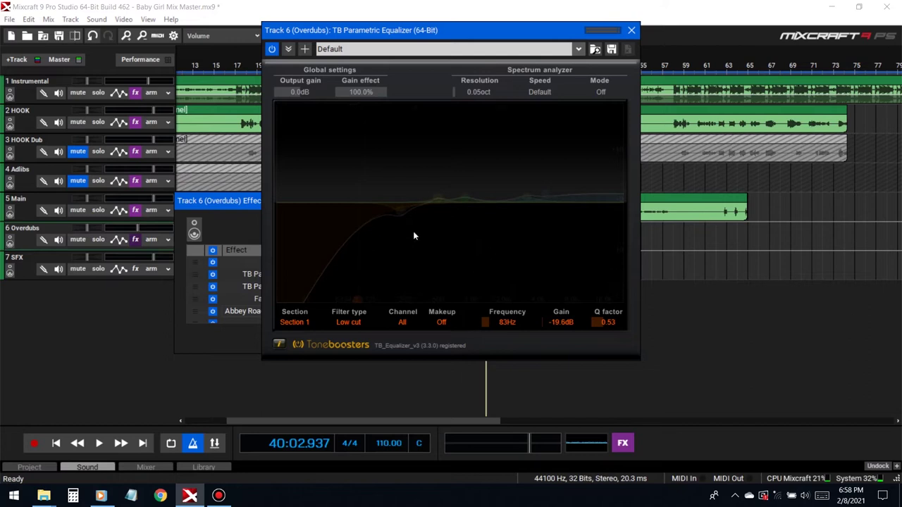
click(59, 37)
scroll(507, 322, up, 8)
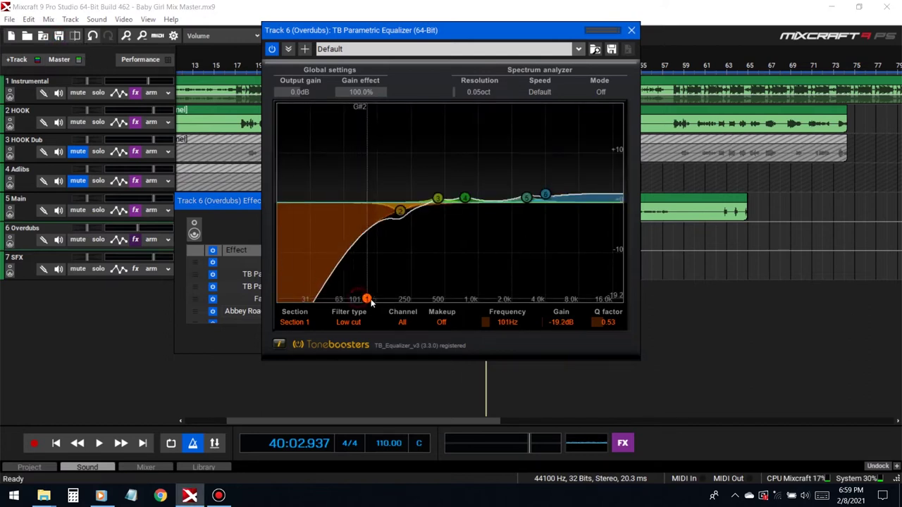
scroll(603, 323, down, 7)
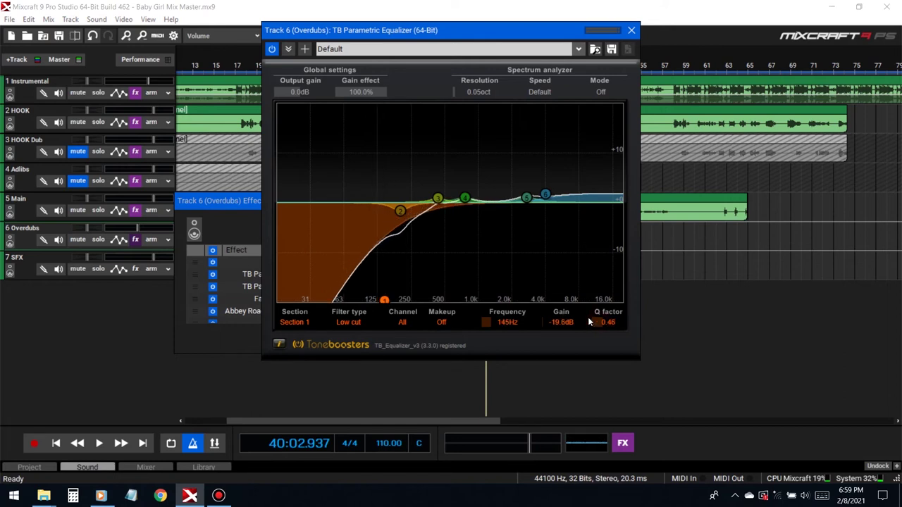
scroll(496, 325, up, 3)
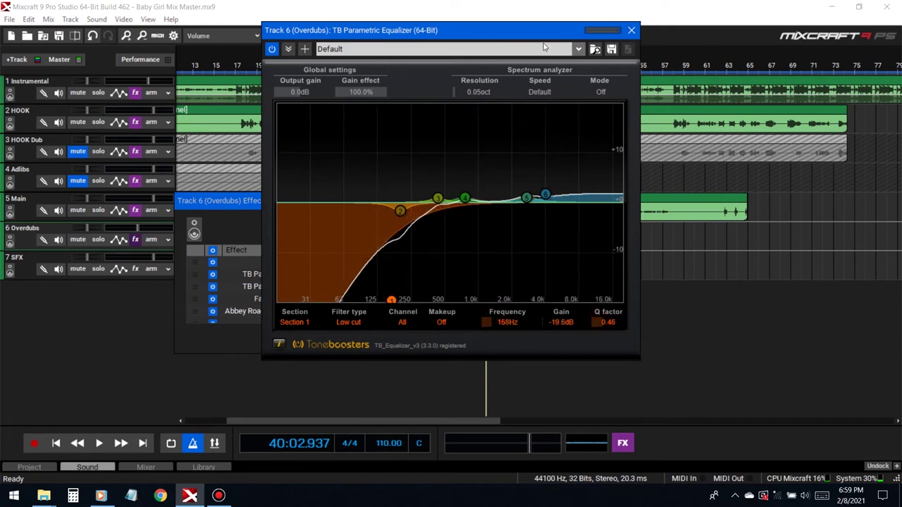
Step: Replay the mix from measure 35 while setting the Overdubs low cut's Q factor to 0.53, then close the equalizer
drag(554, 31, 728, 34)
click(397, 208)
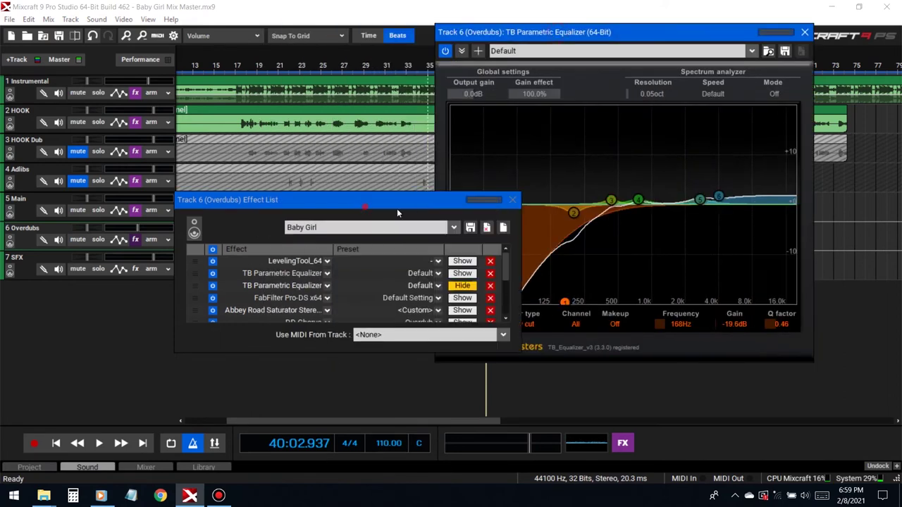
click(512, 202)
drag(446, 31, 552, 34)
click(430, 65)
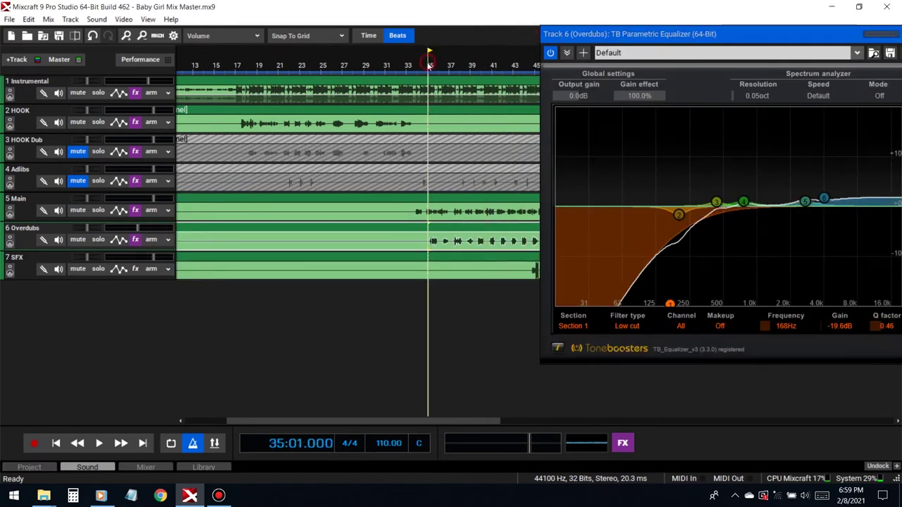
key(space)
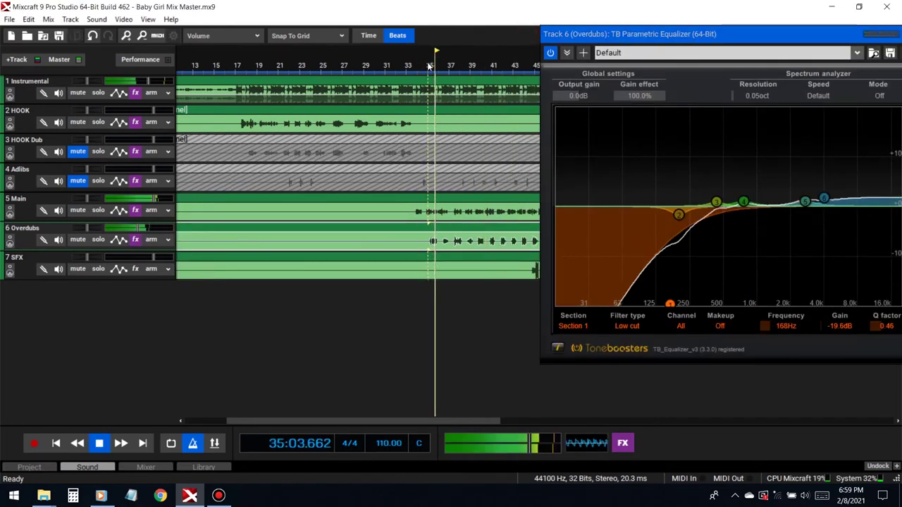
drag(874, 326, 879, 327)
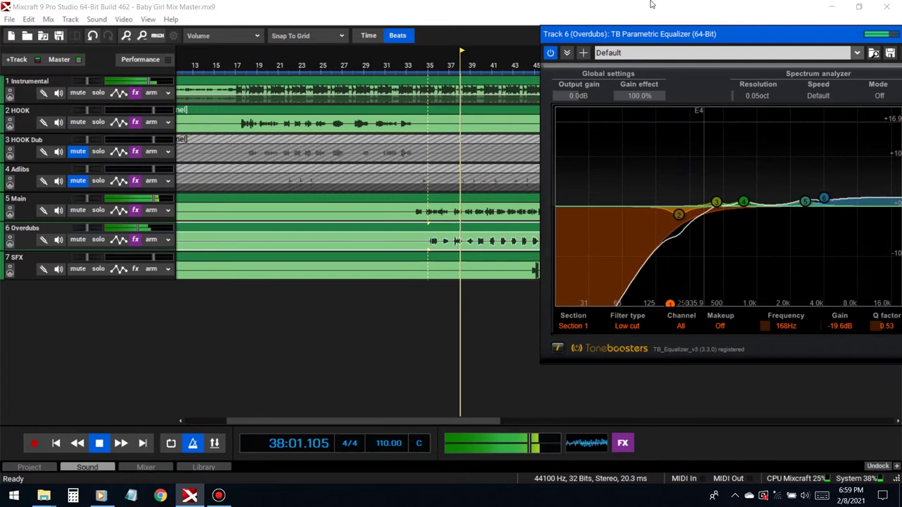
drag(705, 34, 558, 42)
click(764, 43)
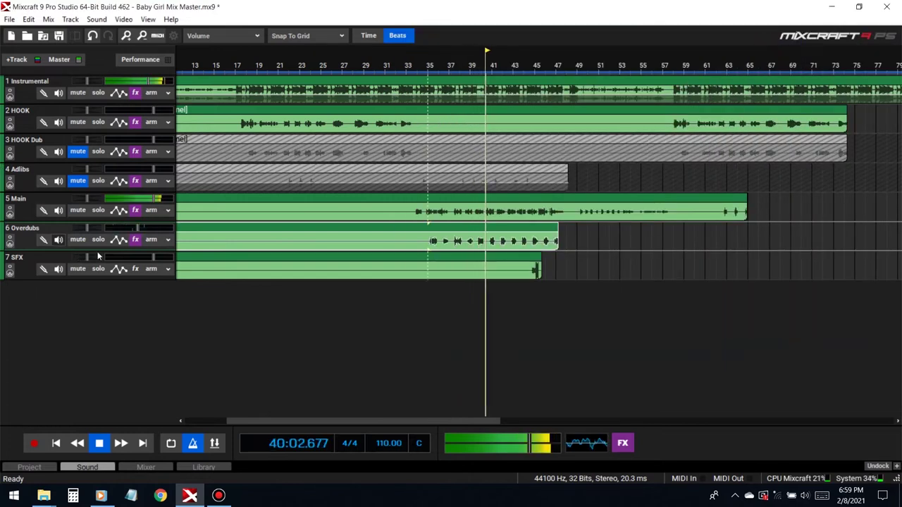
Step: Stop playback and pan both Chorus CH-2 voices on Overdubs inward, setting voice 2 to +77.9%
click(135, 240)
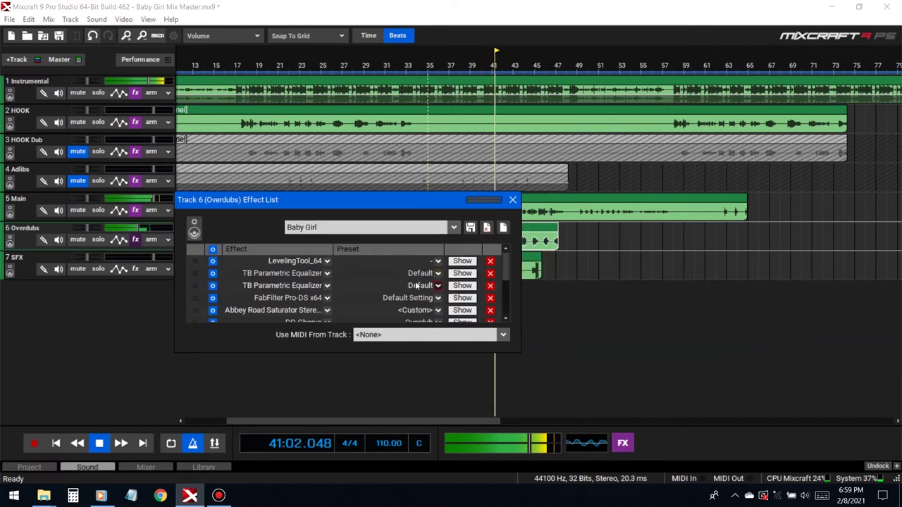
scroll(465, 314, down, 1)
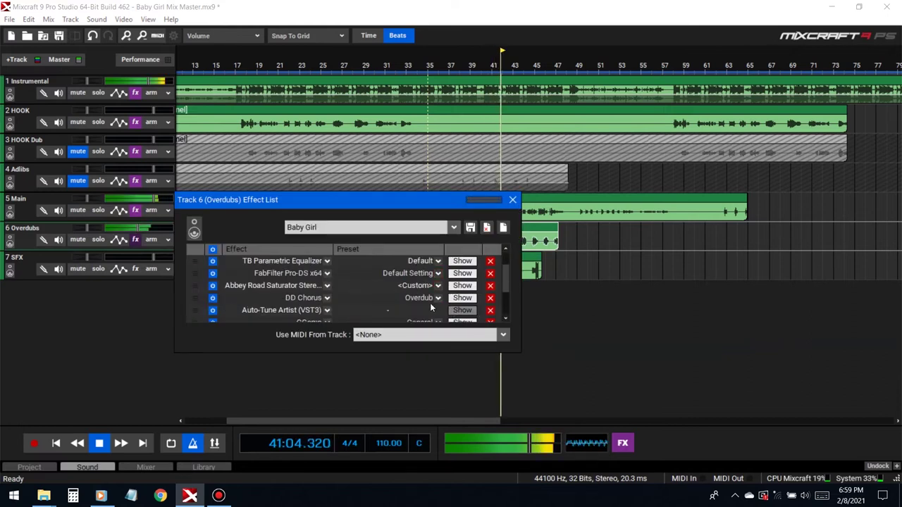
scroll(431, 309, down, 2)
key(space)
scroll(444, 307, down, 1)
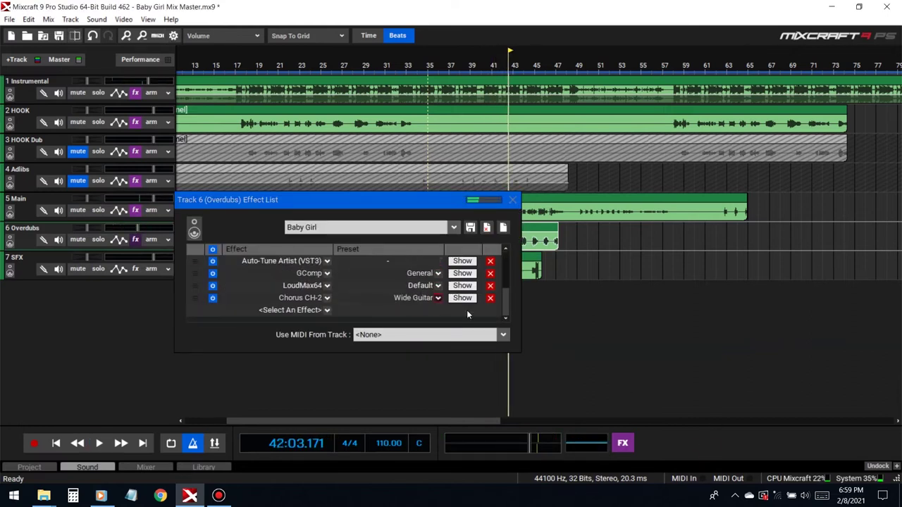
click(462, 298)
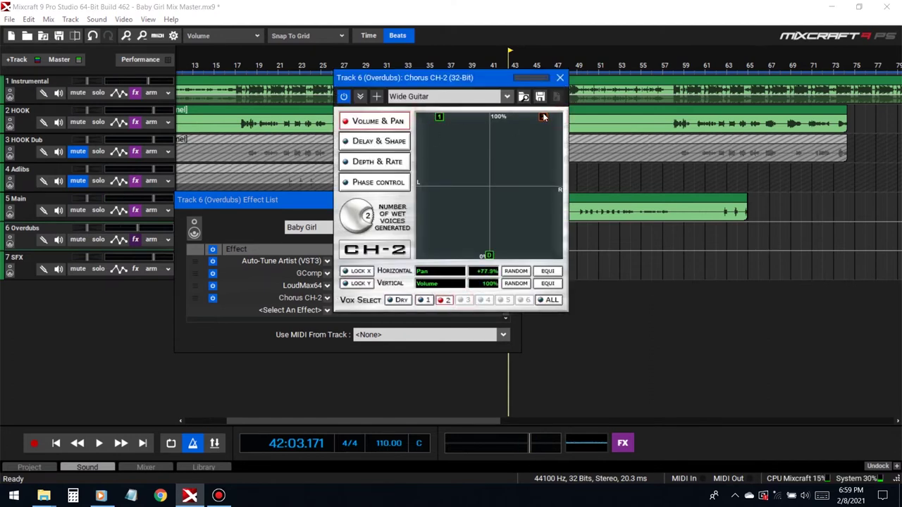
Step: Move Chorus CH-2 above GComp in the Overdubs effect chain, close the effect windows and play the mix from measure 37
mouse_move(198, 285)
mouse_down()
mouse_move(199, 302)
mouse_move(196, 276)
mouse_up()
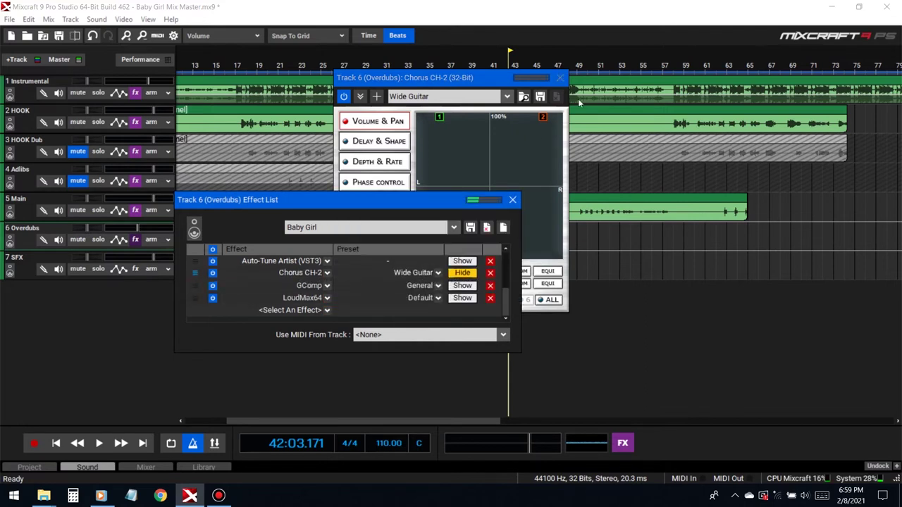
click(559, 78)
click(513, 199)
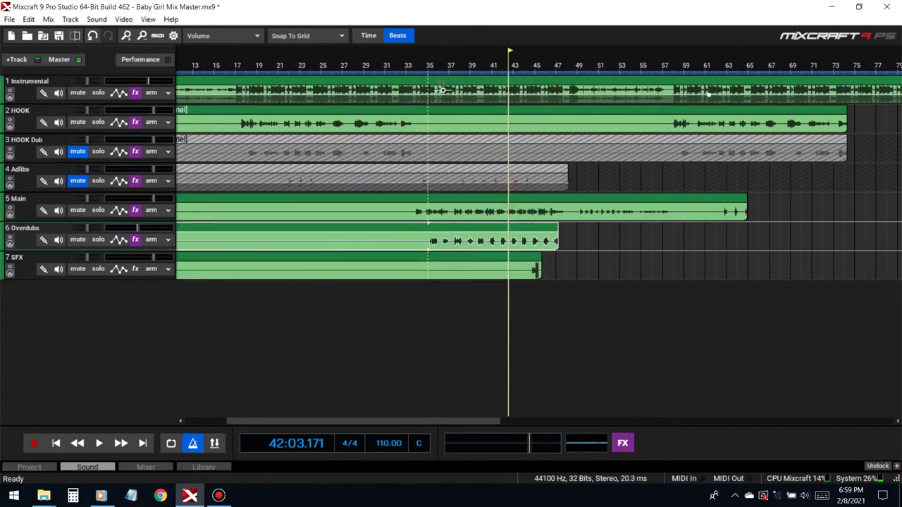
click(456, 66)
key(space)
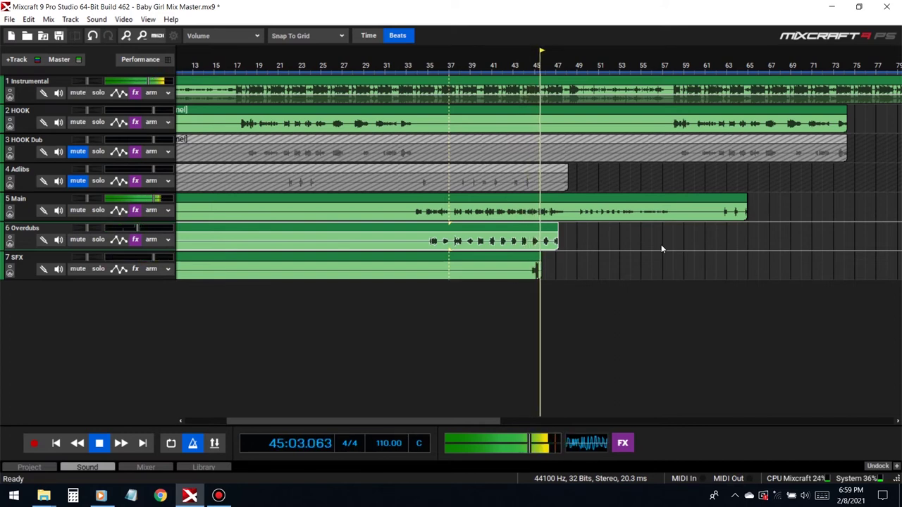
key(space)
Step: Unmute the Adlibs track, mute Overdubs and play the mix from measure 50
click(75, 181)
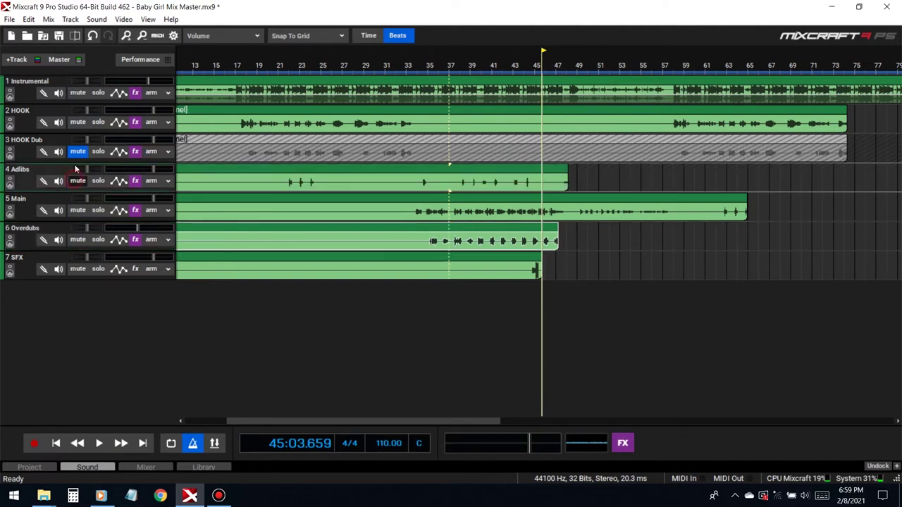
click(77, 240)
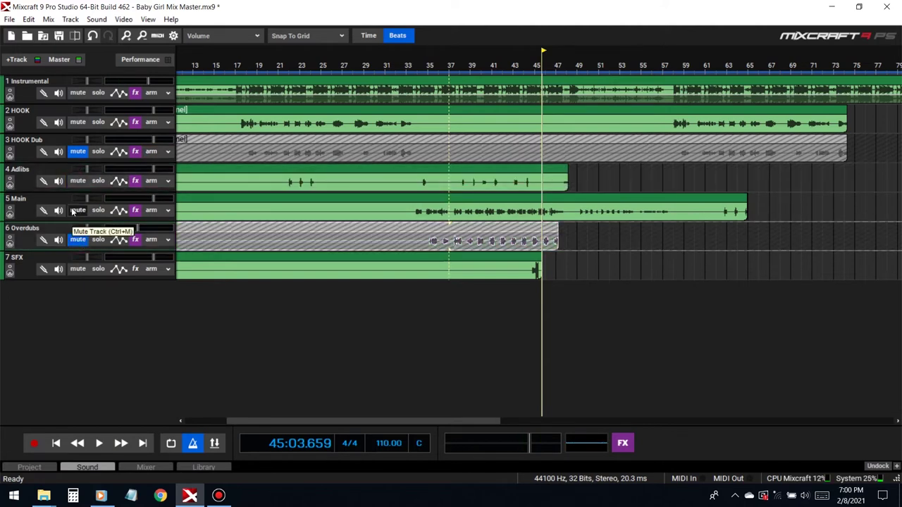
click(584, 238)
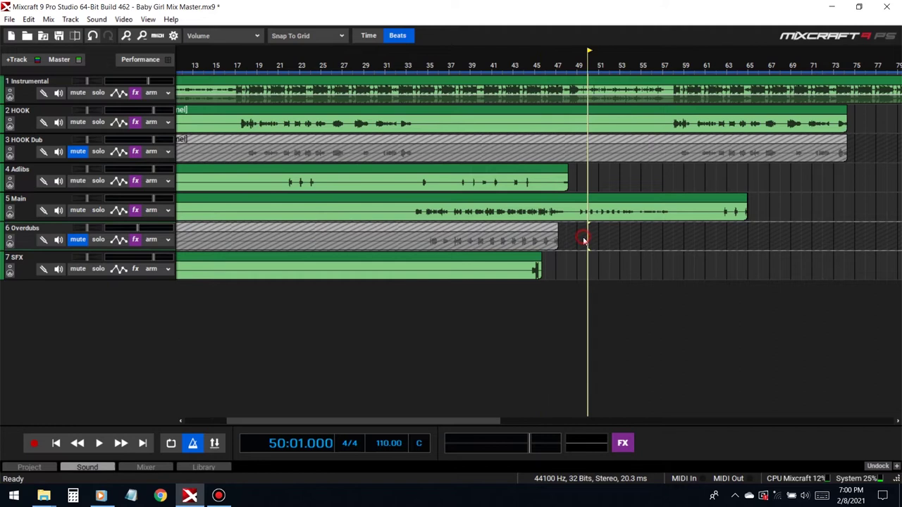
key(space)
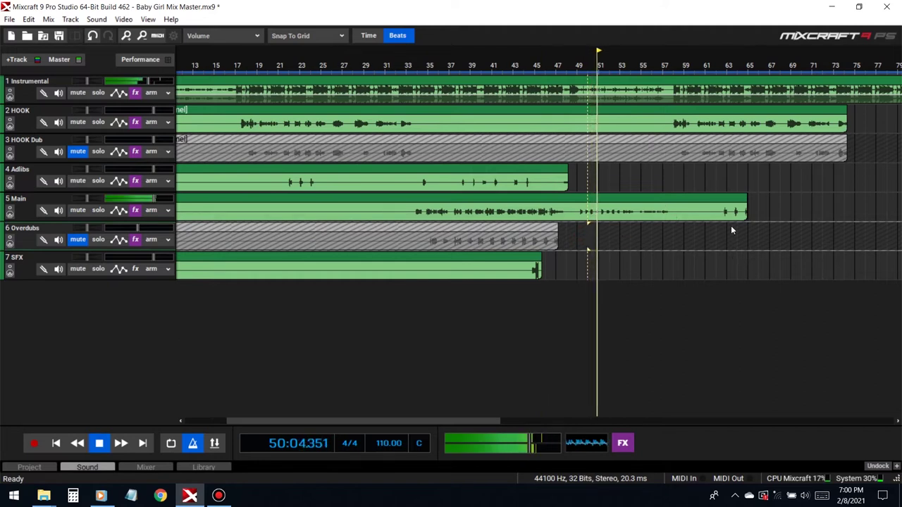
Step: Check the Auto-Tune Artist settings on the Main track, close the plug-in and replay the mix from measure 50
click(136, 210)
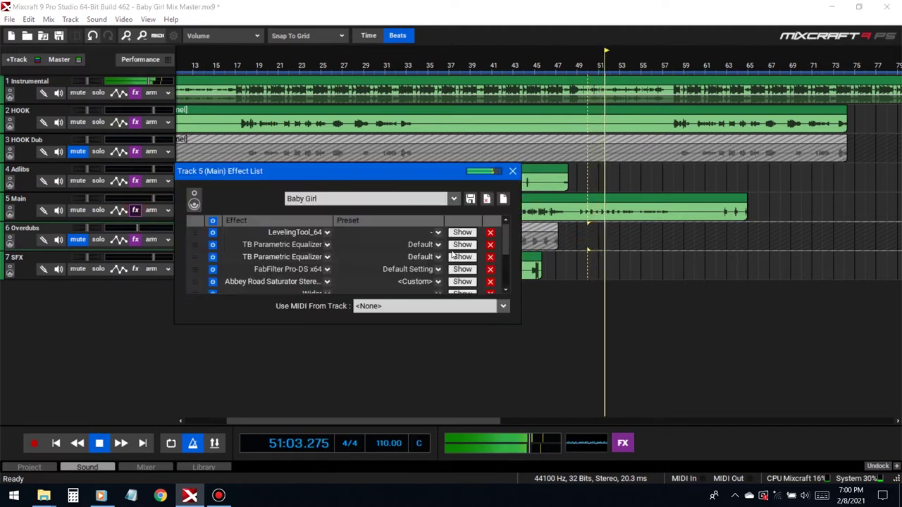
scroll(442, 273, down, 1)
click(462, 282)
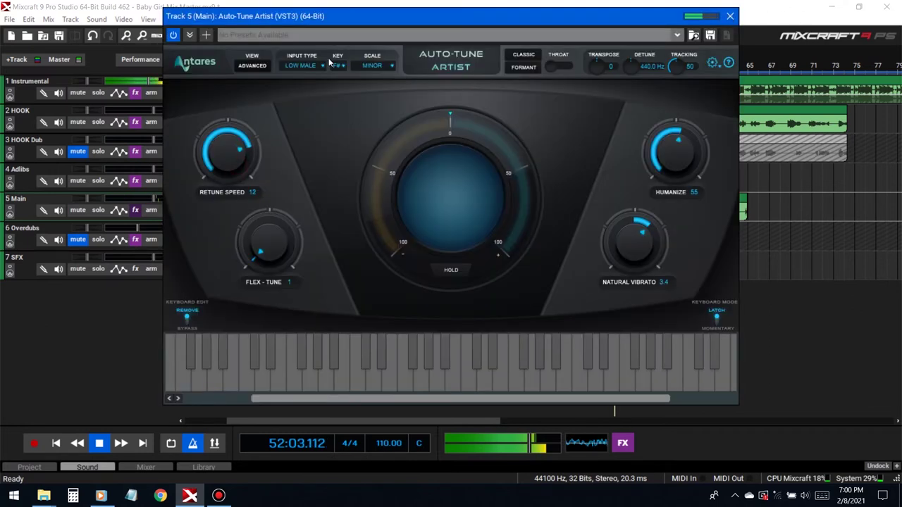
click(730, 16)
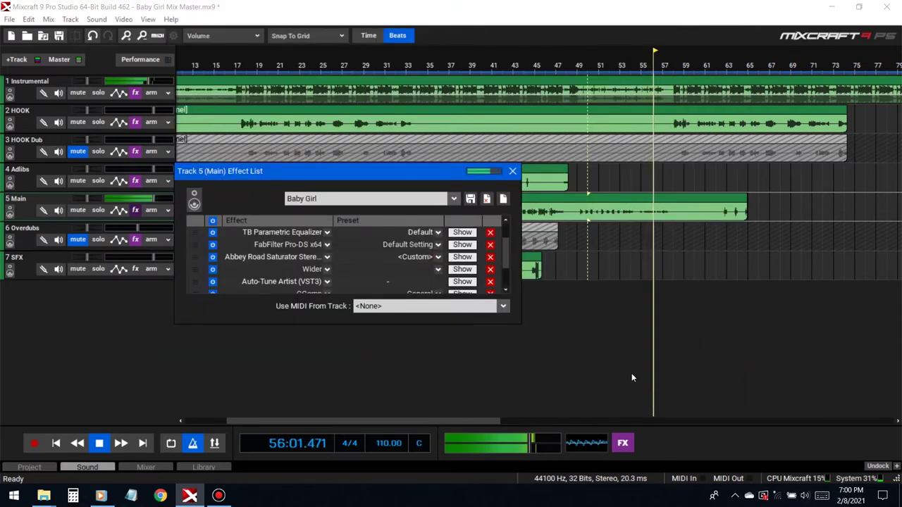
key(space)
click(462, 282)
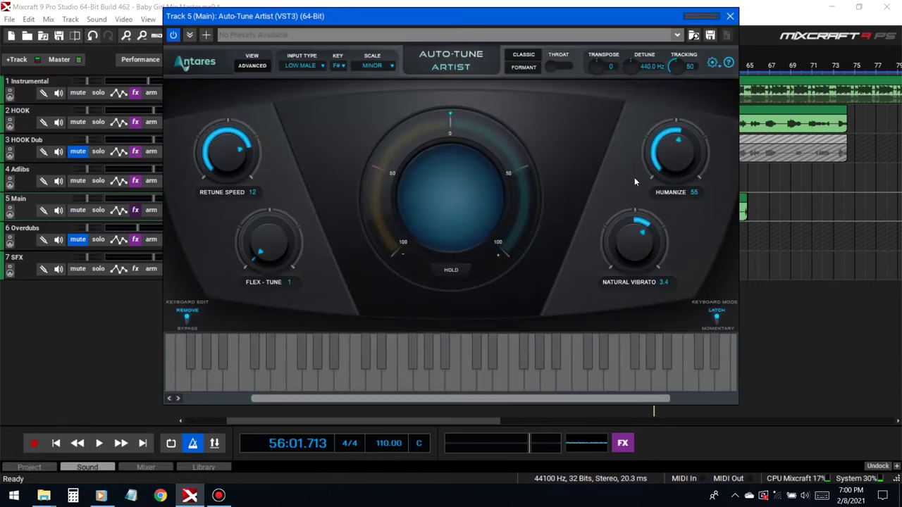
drag(641, 20, 413, 3)
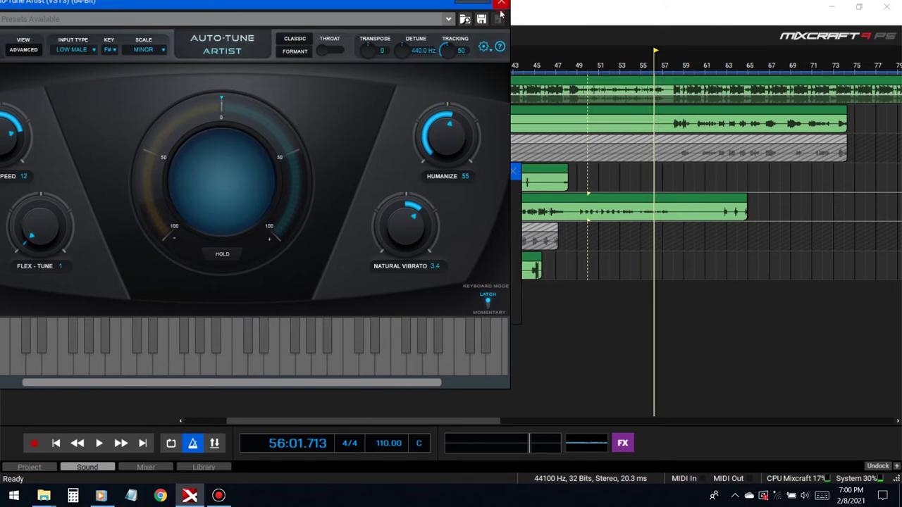
click(500, 6)
key(space)
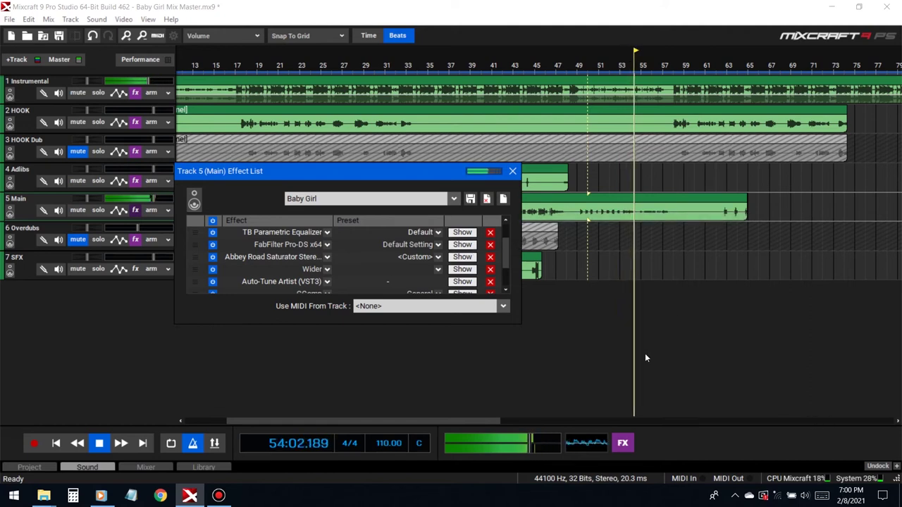
Step: Stop playback and replace Auto-Tune Artist with Auto-Tune_Evo_VST in the Main track's effect chain
key(space)
click(288, 284)
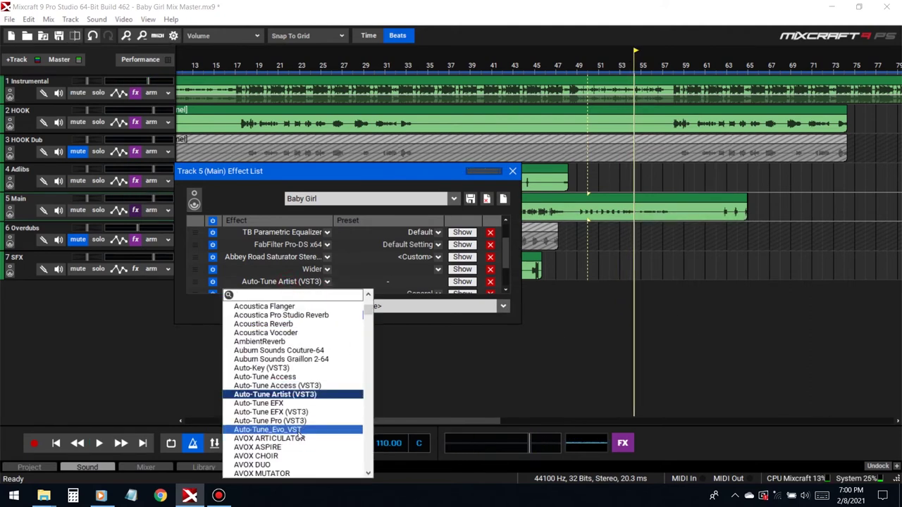
click(345, 380)
Step: Configure Auto-Tune Evo on Main for F# Minor, Low Male input, Humanize 100 and formant correction, close the plug-in and replay from measure 50
click(365, 62)
click(374, 152)
click(398, 62)
click(412, 75)
click(398, 65)
click(412, 89)
click(229, 62)
click(236, 101)
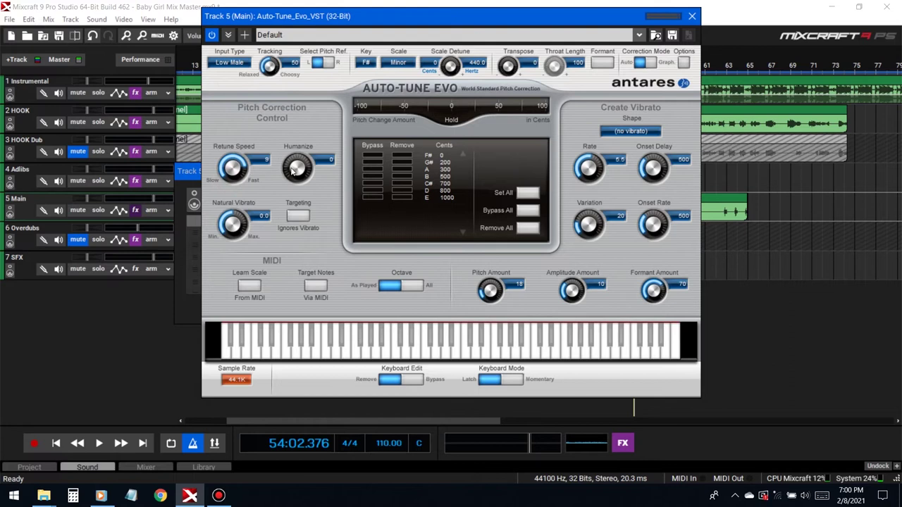
click(692, 15)
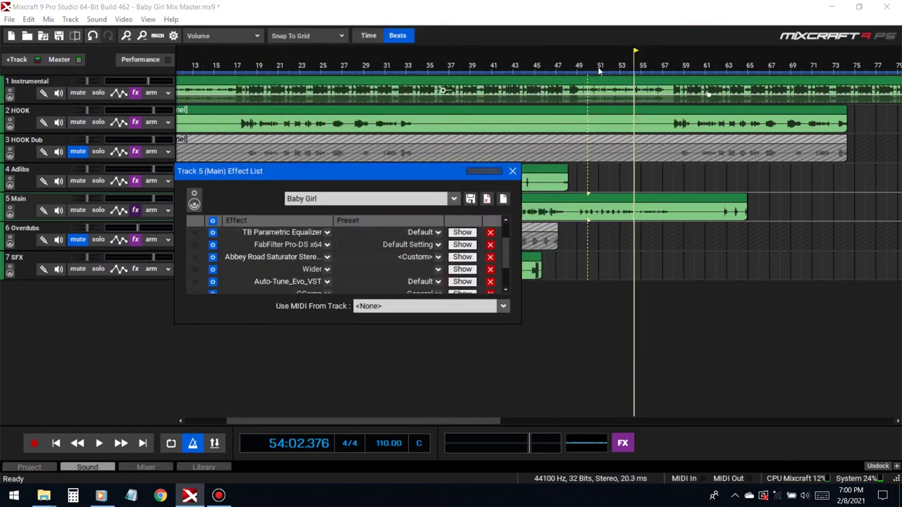
key(space)
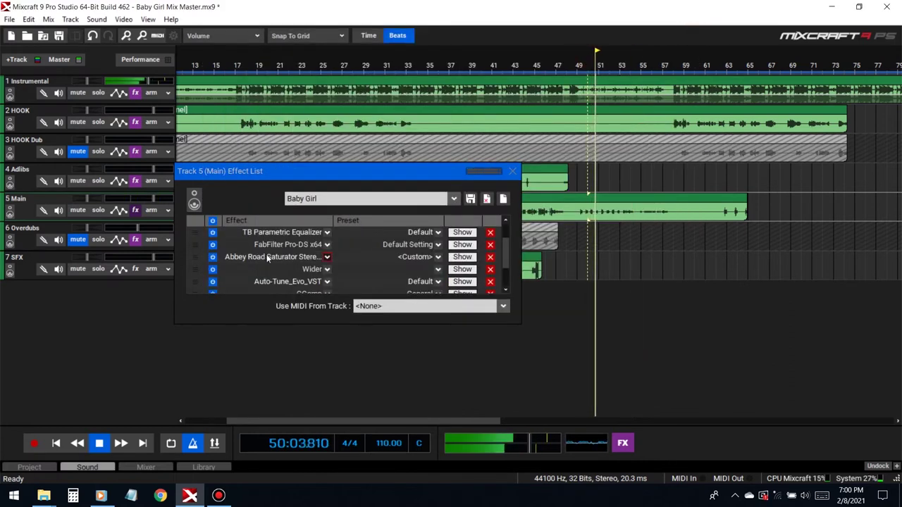
Step: Try a sine wave vibrato with rate 5.4 in Main's Auto-Tune Evo during playback, and return the shape to no vibrato
scroll(342, 260, down, 1)
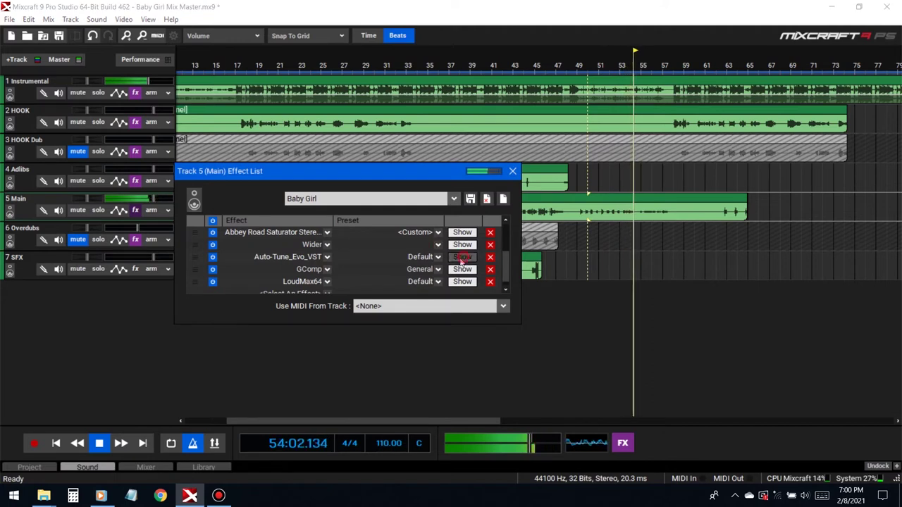
click(462, 257)
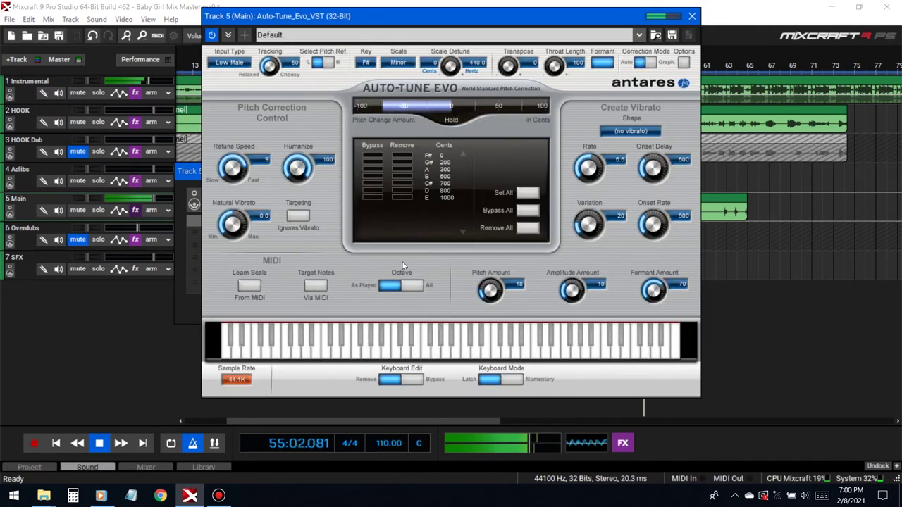
click(630, 131)
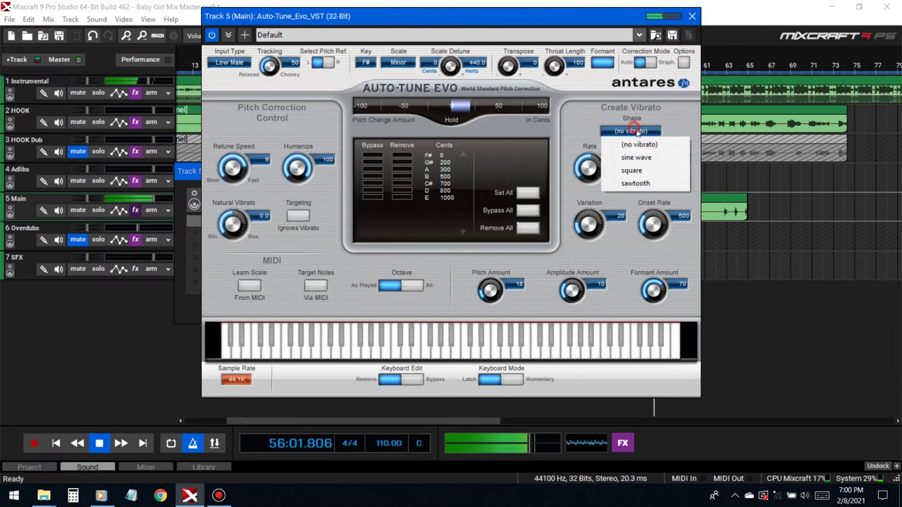
click(636, 157)
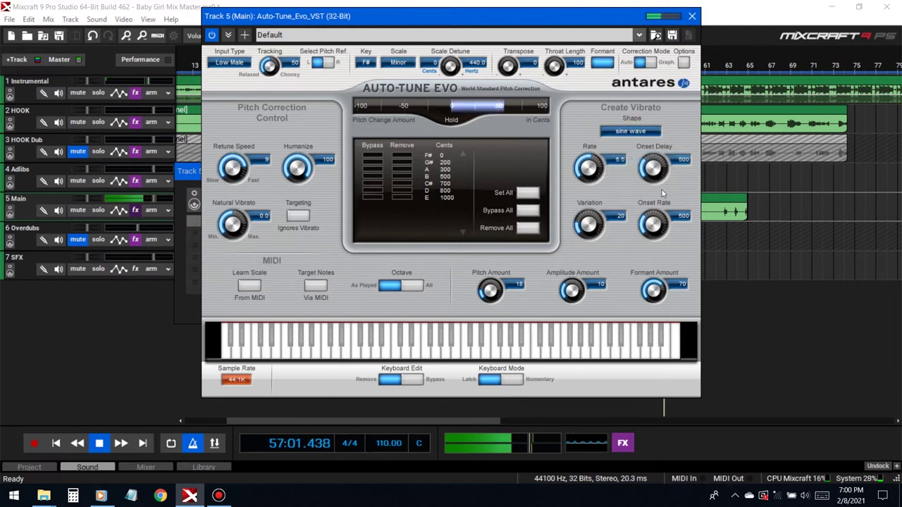
drag(537, 16, 482, 16)
mouse_move(532, 168)
mouse_down()
mouse_move(537, 191)
mouse_move(534, 170)
mouse_up()
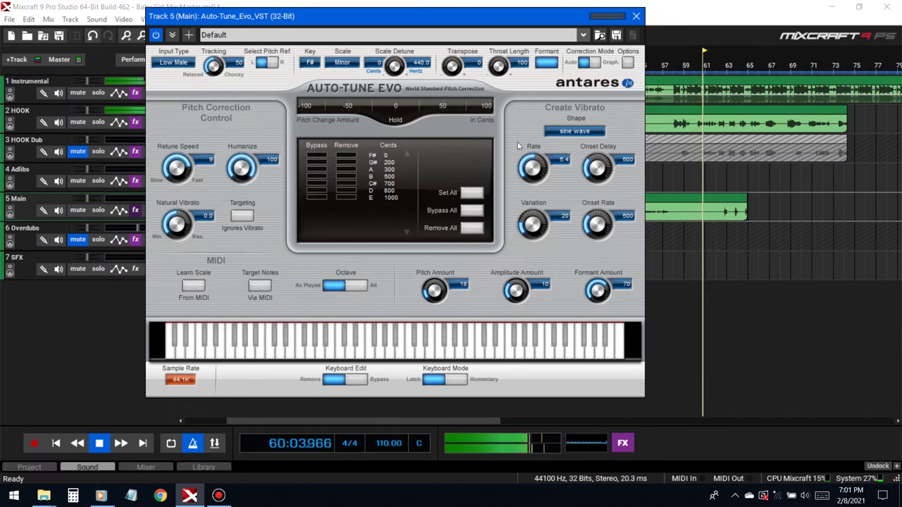
click(574, 131)
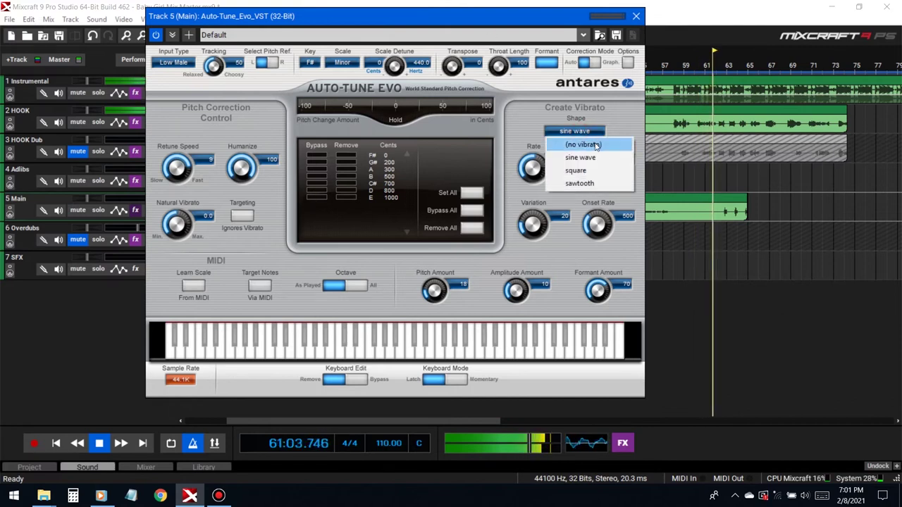
click(575, 145)
Step: Try a Natural Vibrato of 4.0 in Main's Auto-Tune Evo, close the plug-in and replay the mix from measure 49
drag(177, 225, 177, 201)
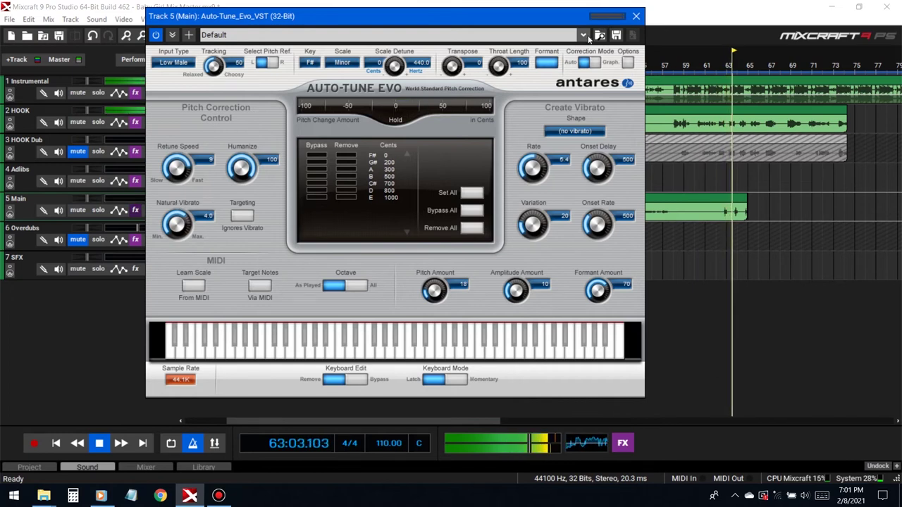
click(636, 15)
click(579, 176)
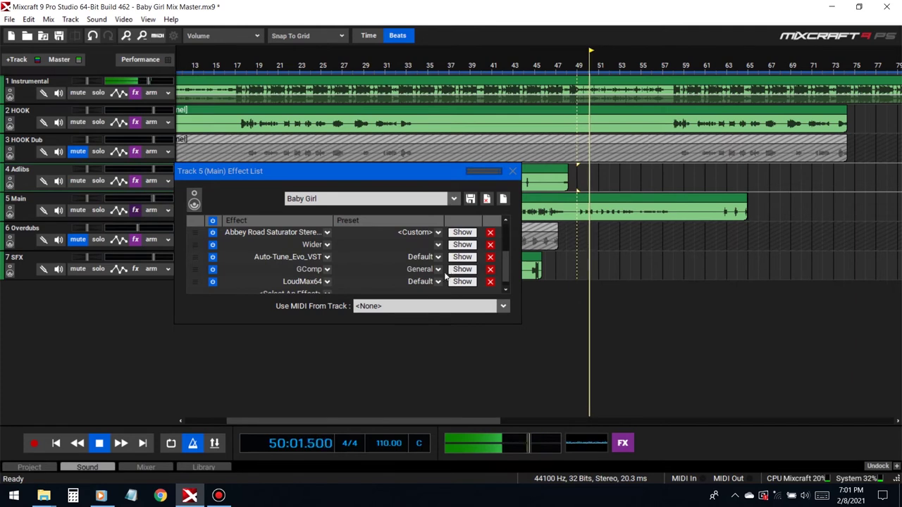
Step: Set Natural Vibrato to 1.5 in Main's Auto-Tune Evo, close the effect windows and stop playback
click(462, 257)
drag(181, 224, 185, 243)
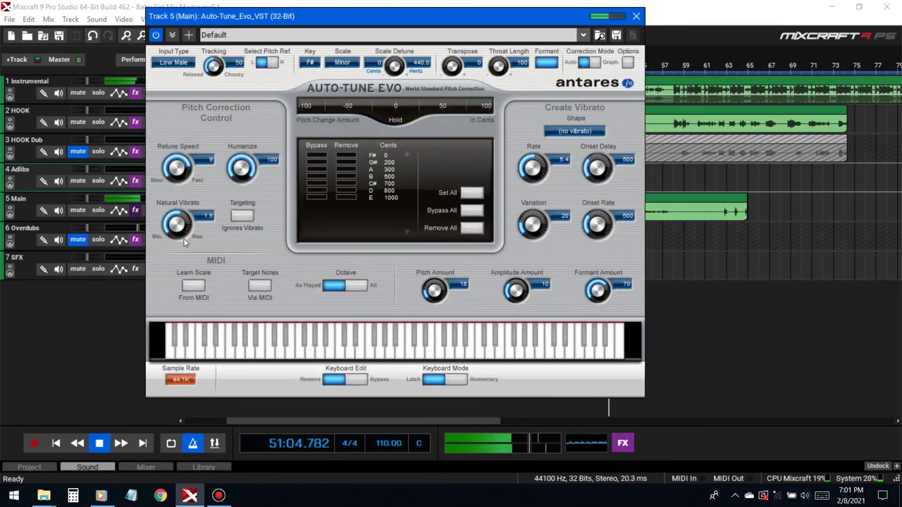
click(635, 16)
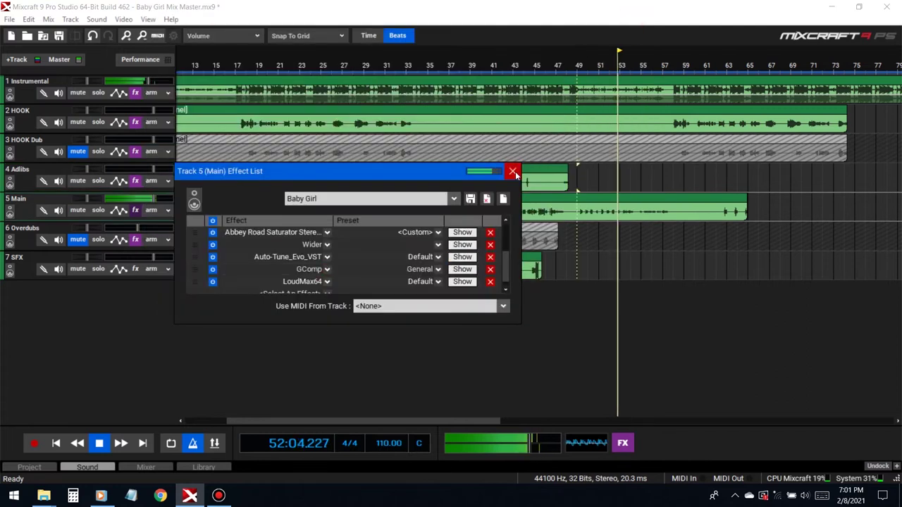
click(512, 171)
key(space)
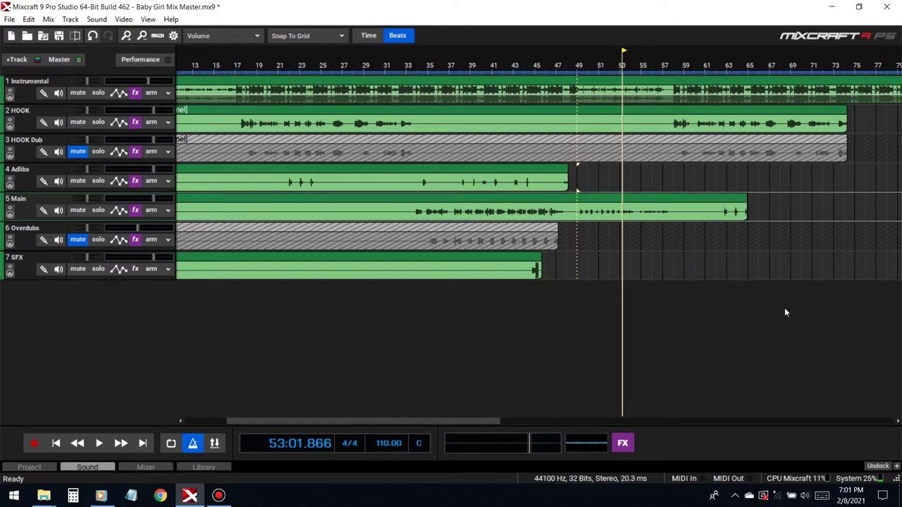
click(219, 495)
click(225, 496)
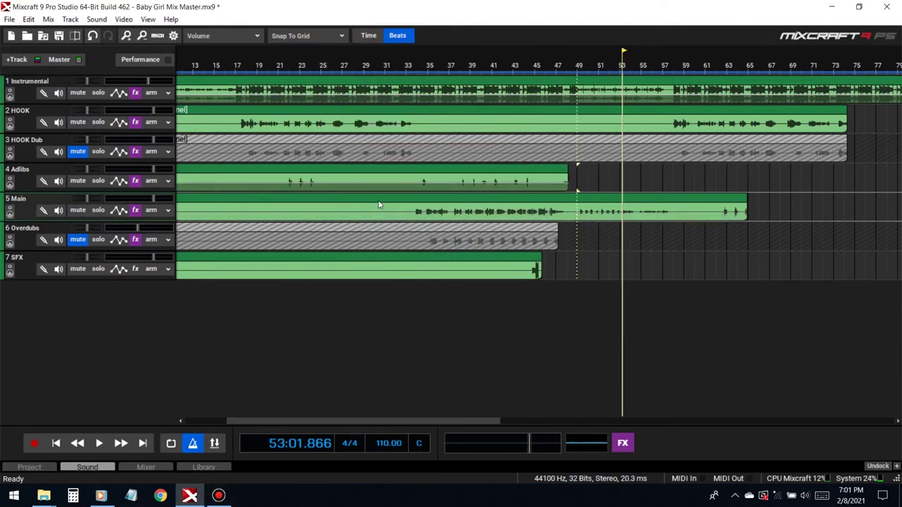
Step: Unmute the HOOK Dub track, play the mix briefly from measure 18 and stop
click(88, 155)
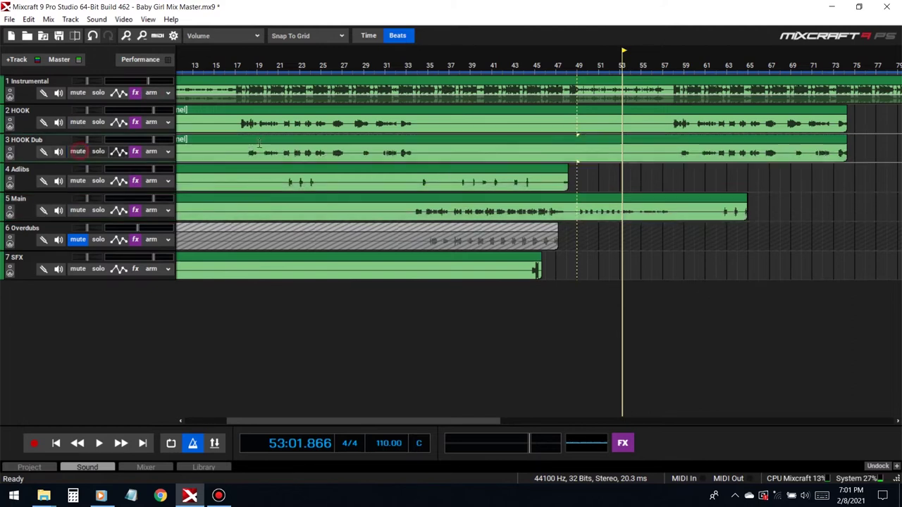
click(252, 71)
key(space)
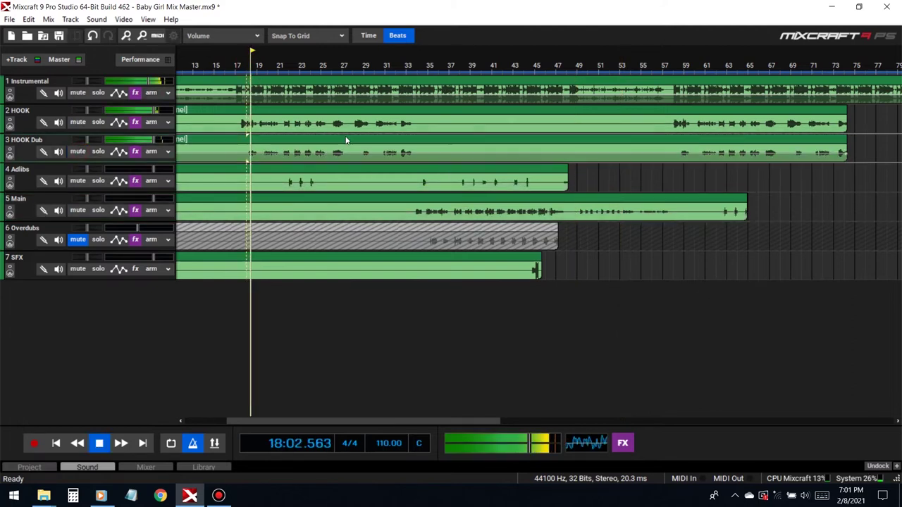
key(space)
Step: Add DD Chorus with the Wide Spread preset to the HOOK Dub effect chain
click(135, 151)
scroll(307, 233, down, 3)
click(307, 224)
text(dd c)
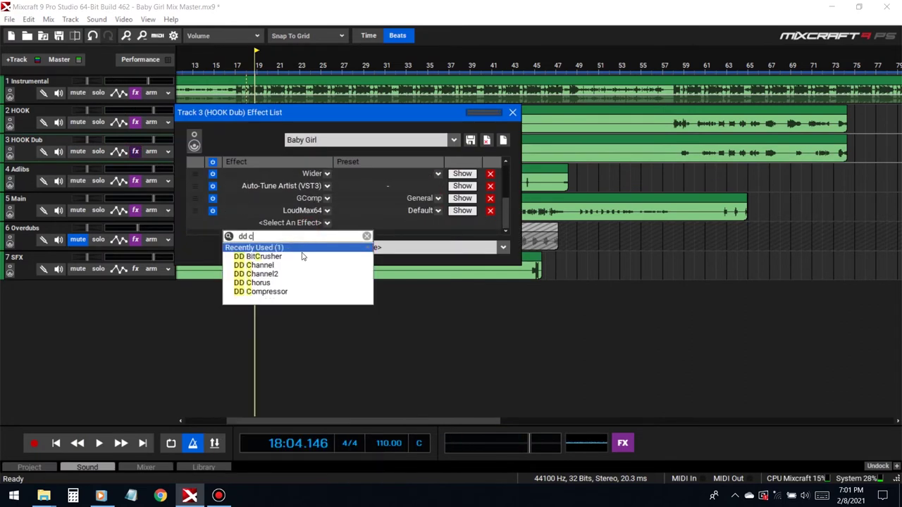
click(278, 283)
click(373, 160)
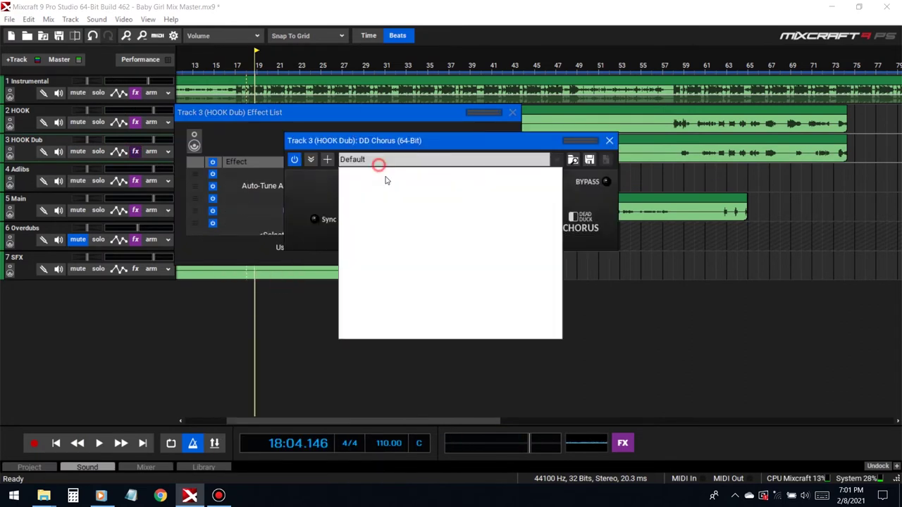
click(381, 191)
Step: Move DD Chorus above GComp in the HOOK Dub effect chain, play the mix and close the effect windows
click(192, 224)
drag(191, 224, 193, 200)
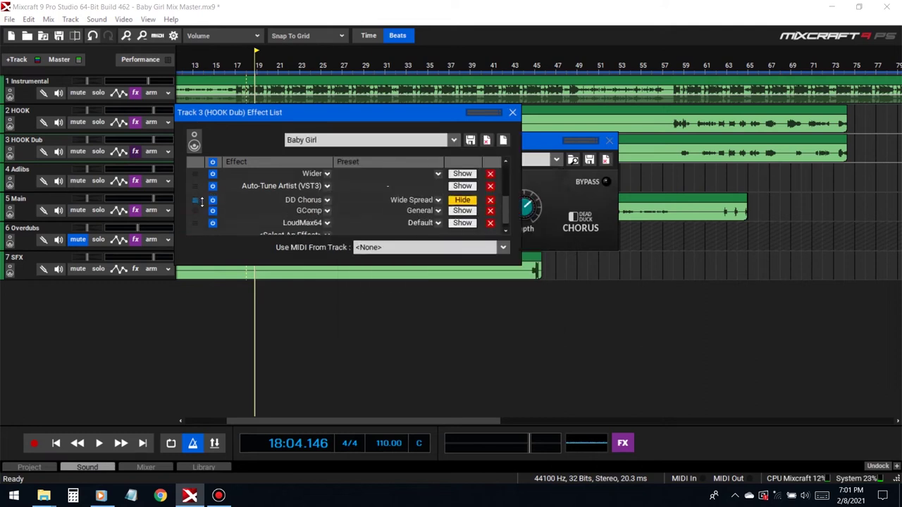
click(512, 112)
key(space)
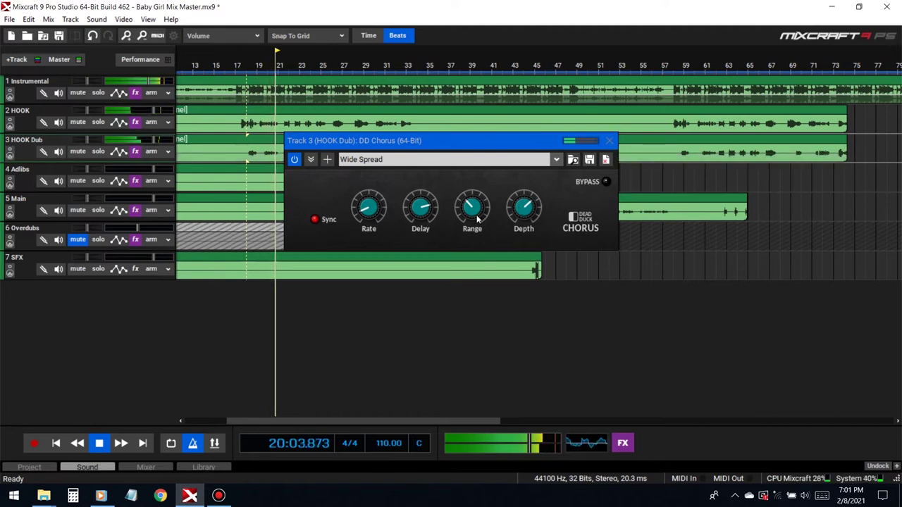
click(608, 141)
Step: Lower the HOOK Dub volume to -4.0 dB and reduce its DD Chorus depth to just below the midpoint, closing the effect windows
mouse_move(152, 142)
mouse_down()
mouse_move(133, 141)
mouse_move(143, 141)
mouse_up()
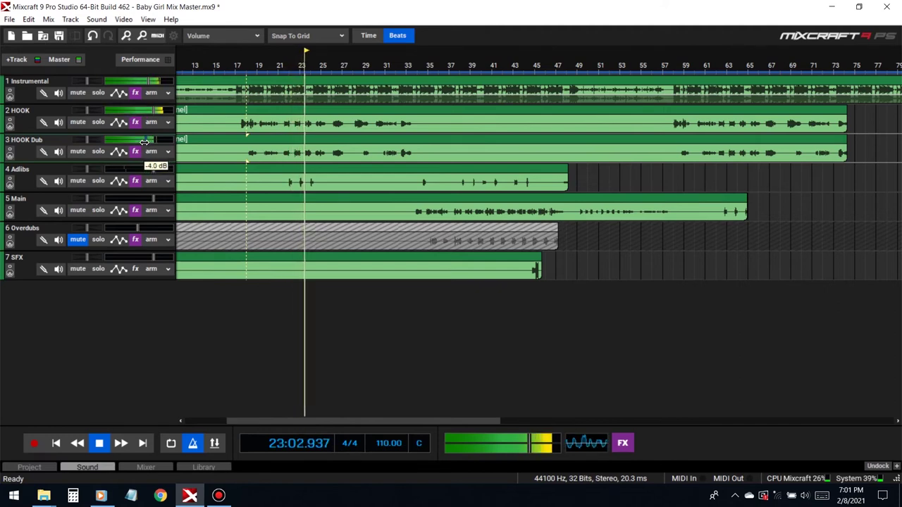
click(135, 151)
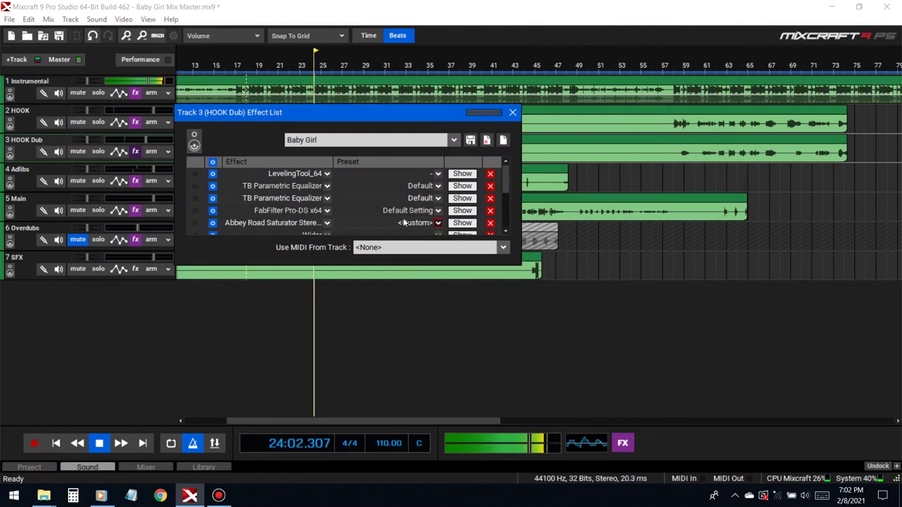
click(462, 223)
drag(525, 224, 530, 239)
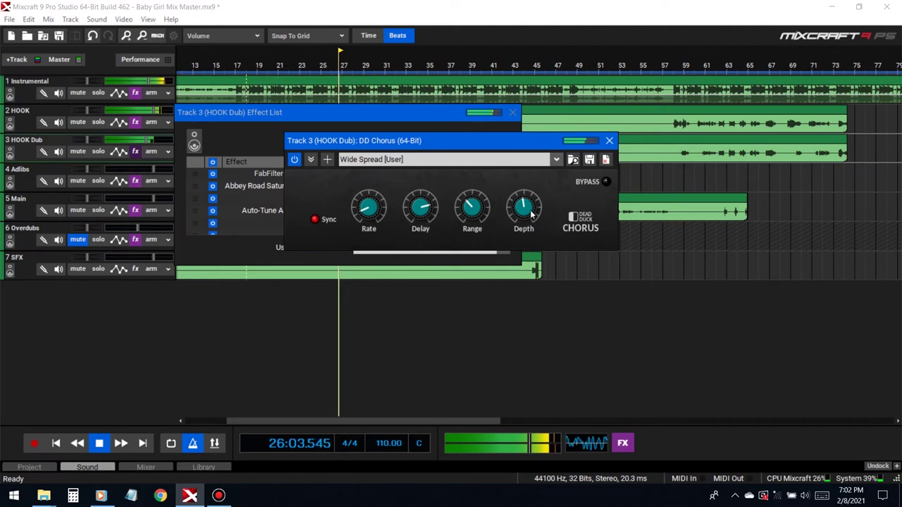
click(513, 112)
click(609, 141)
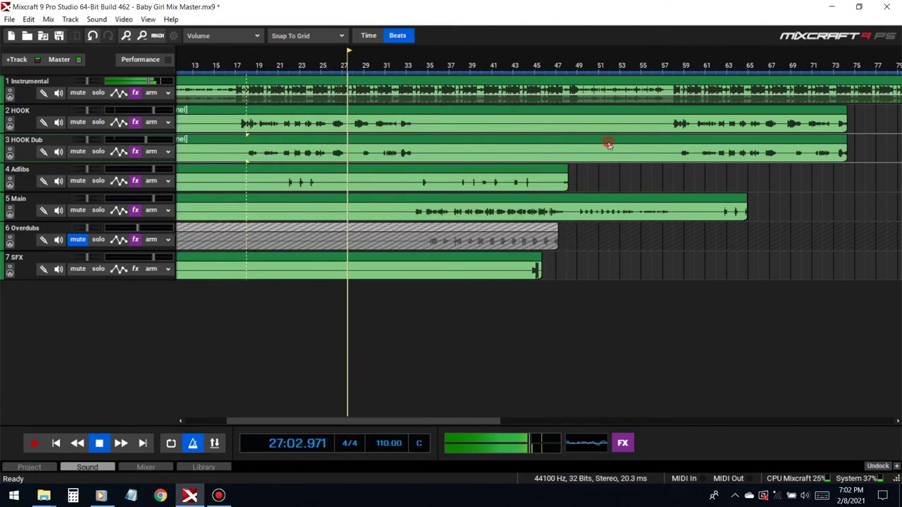
Step: Check the HOOK Dub effect list while the hook plays, close it and stop playback
click(135, 152)
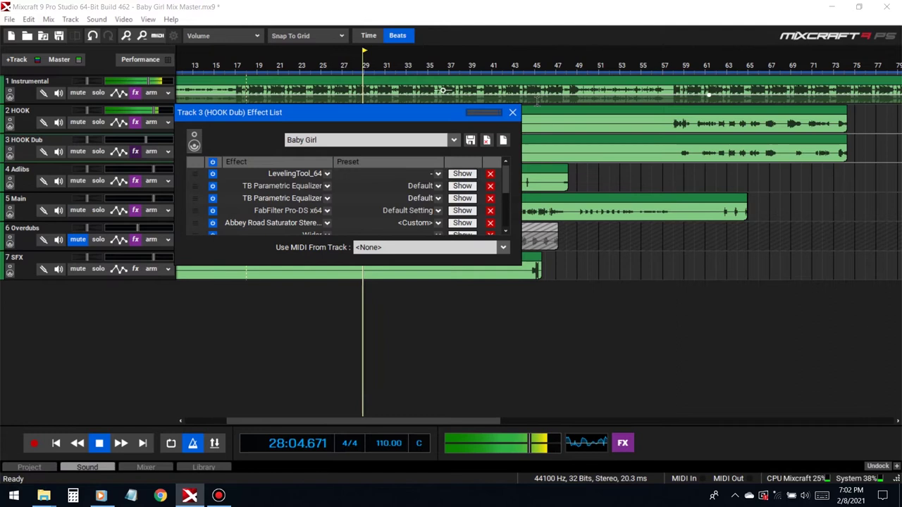
click(557, 124)
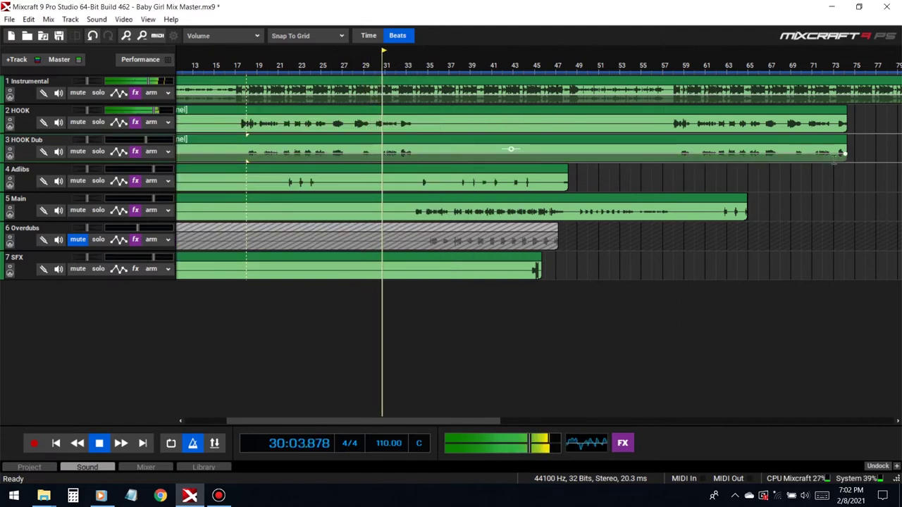
key(space)
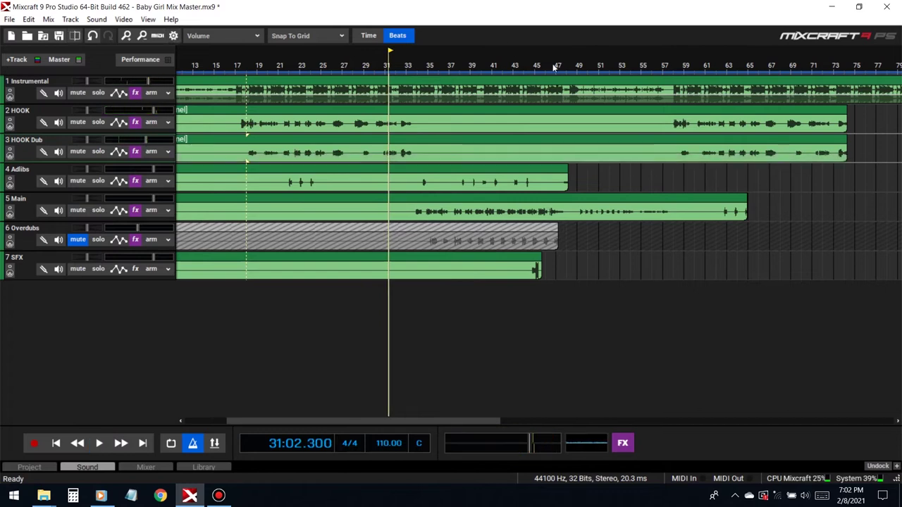
Step: Add the TLs-3127-LEA leveling amplifier to the SFX track and set its Reduction to about 60
click(536, 66)
click(135, 267)
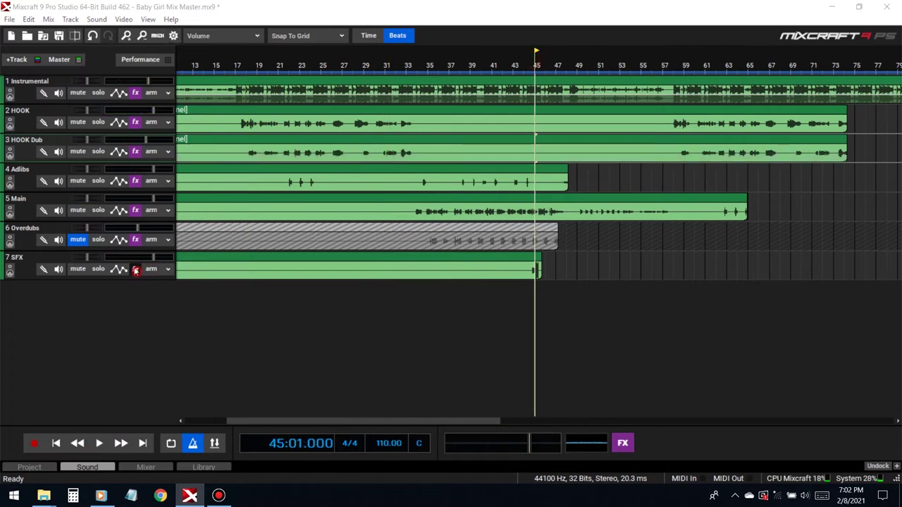
text(tl)
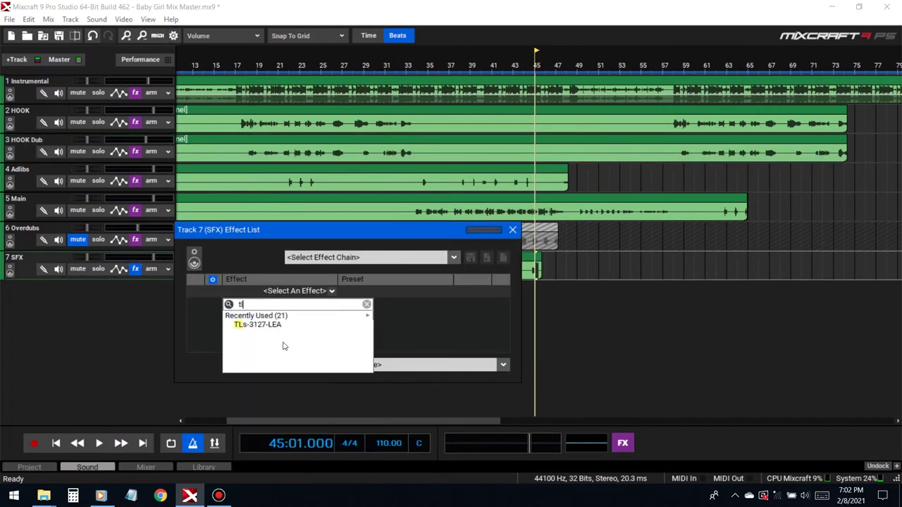
click(280, 326)
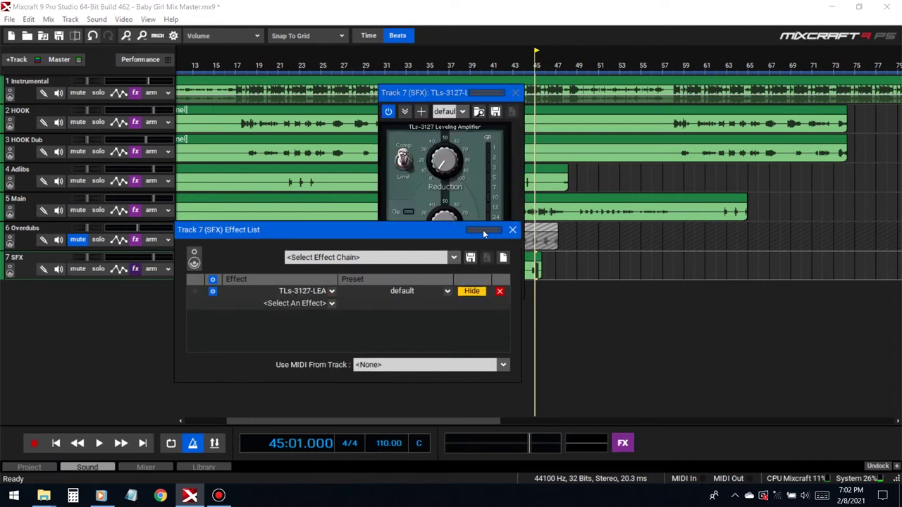
click(511, 231)
click(442, 161)
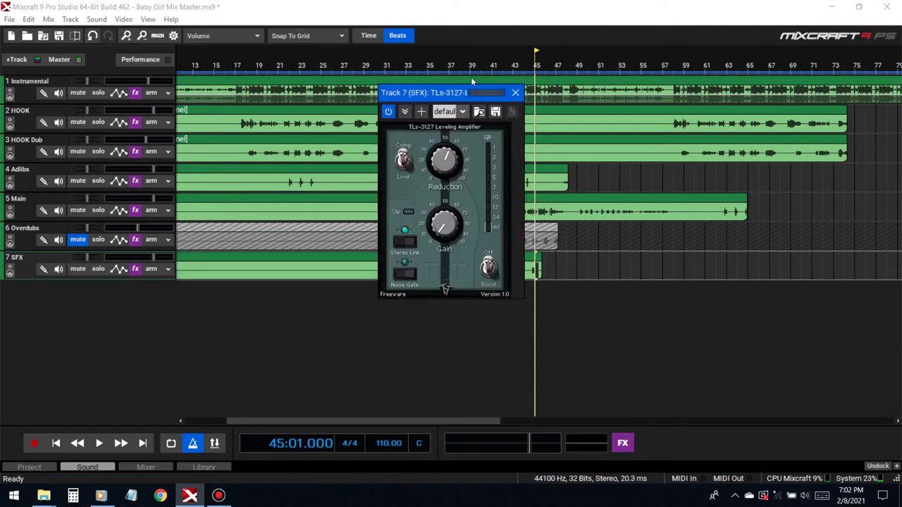
drag(472, 93, 393, 89)
Step: Play the SFX from measures 44 and 45 with the leveling amplifier, close the plug-in and stop playback
click(528, 69)
key(space)
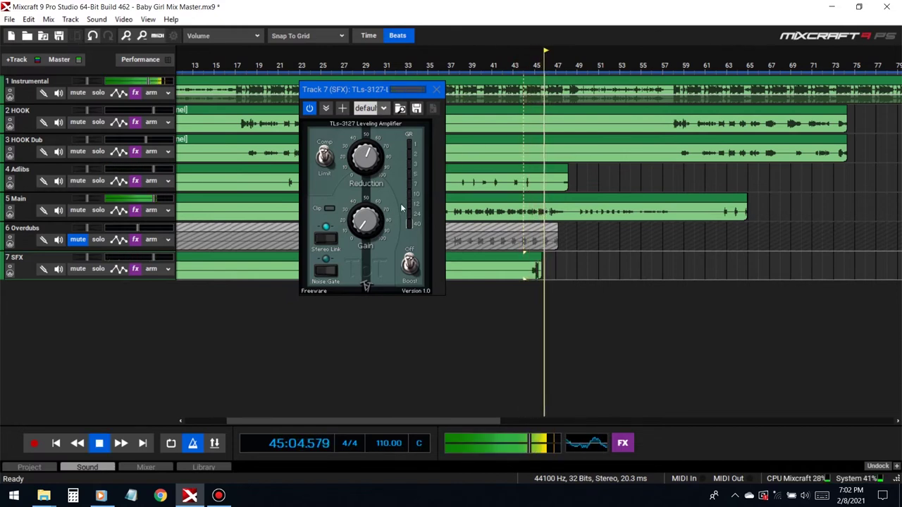
click(536, 67)
click(437, 90)
key(space)
Step: Add the TB Parametric Equalizer to the SFX track after the leveling amplifier
click(135, 269)
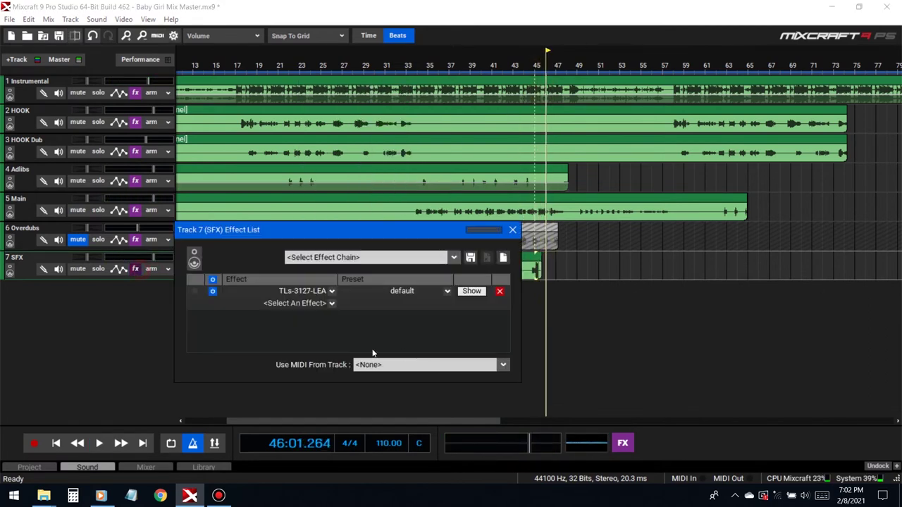
click(320, 309)
scroll(325, 396, down, 1)
text(tb)
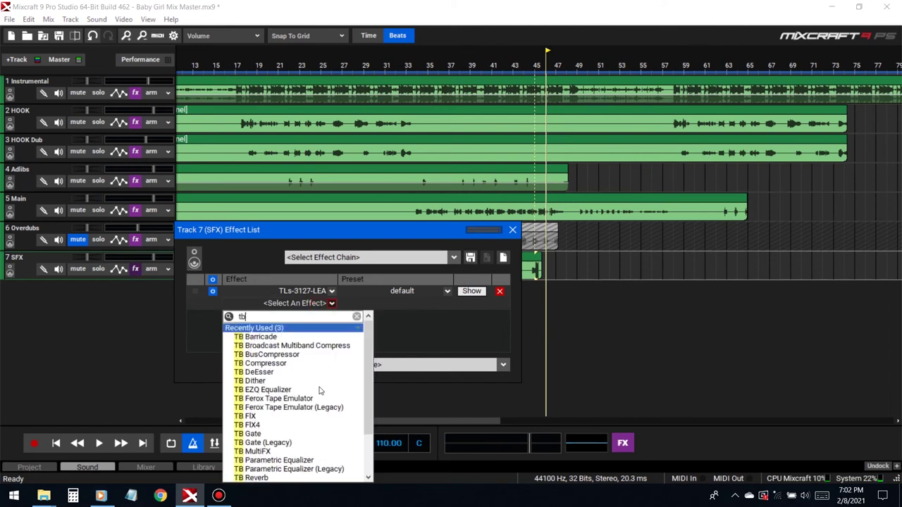
click(296, 460)
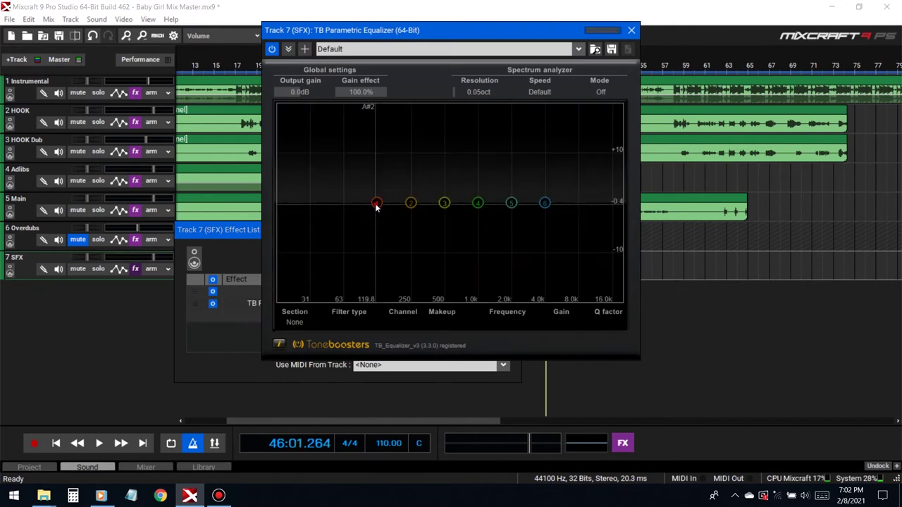
Step: Make equalizer section 1 a Low cut filter at about 254 Hz and move the equalizer window clear of measure 44
click(375, 205)
click(348, 322)
click(371, 138)
drag(345, 300, 412, 295)
drag(537, 28, 379, 21)
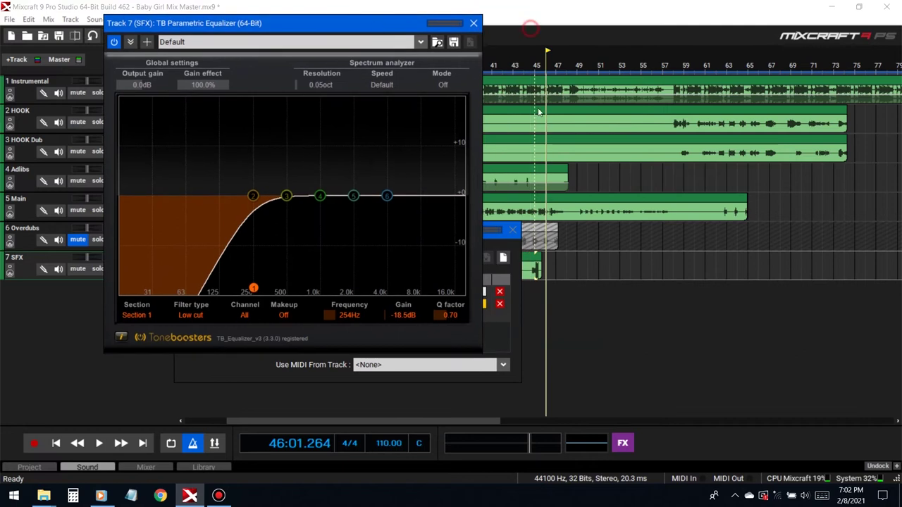
Step: Play from measure 44 while cutting the SFX highs with section 6's High shelf at about 7673 Hz and -10.0 dB
click(527, 63)
key(space)
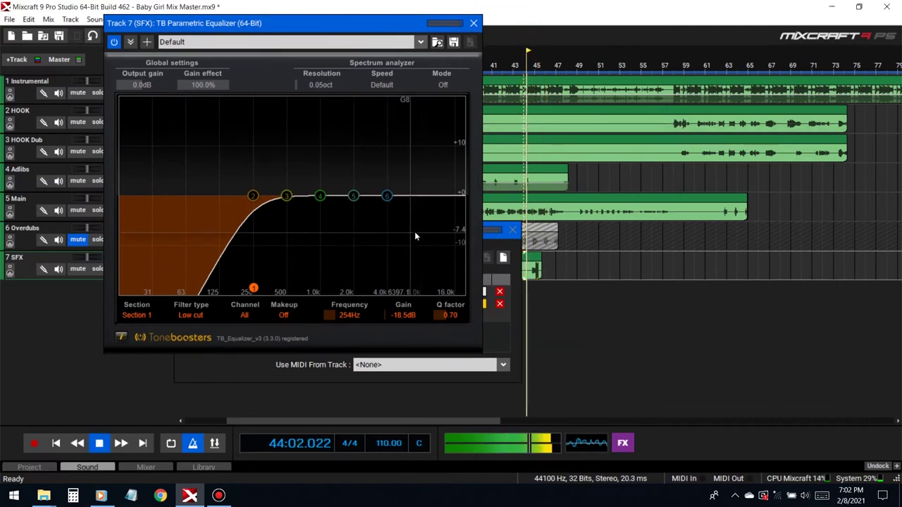
drag(449, 315, 449, 325)
drag(387, 195, 418, 245)
click(538, 67)
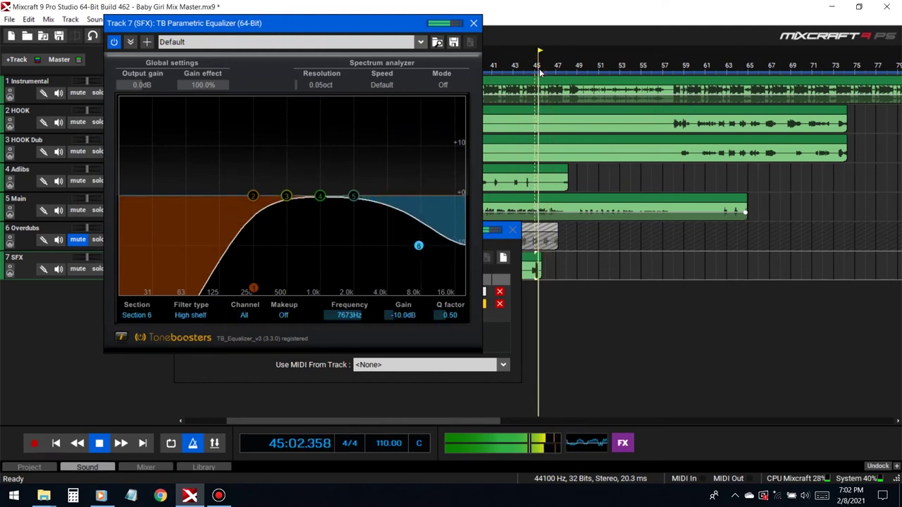
click(528, 62)
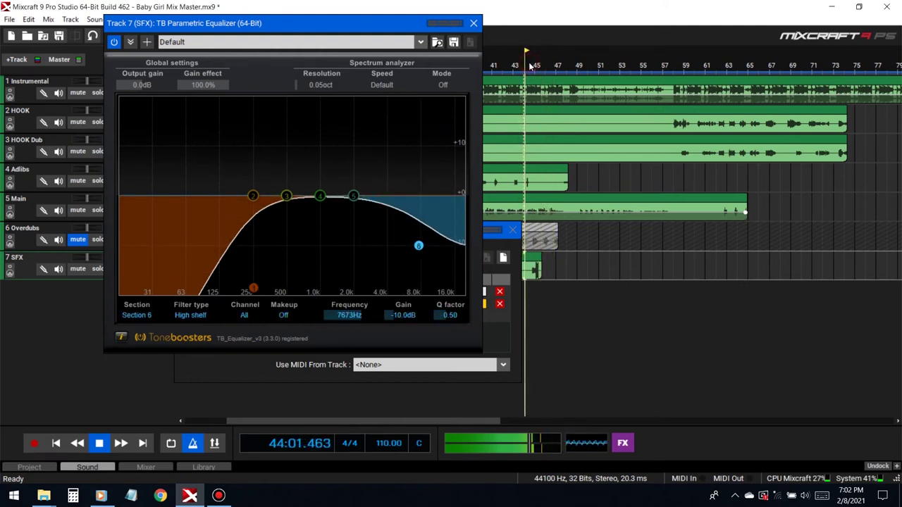
Step: Close the SFX effect windows, lower the SFX track volume slightly, replay from measure 45 and stop
click(473, 25)
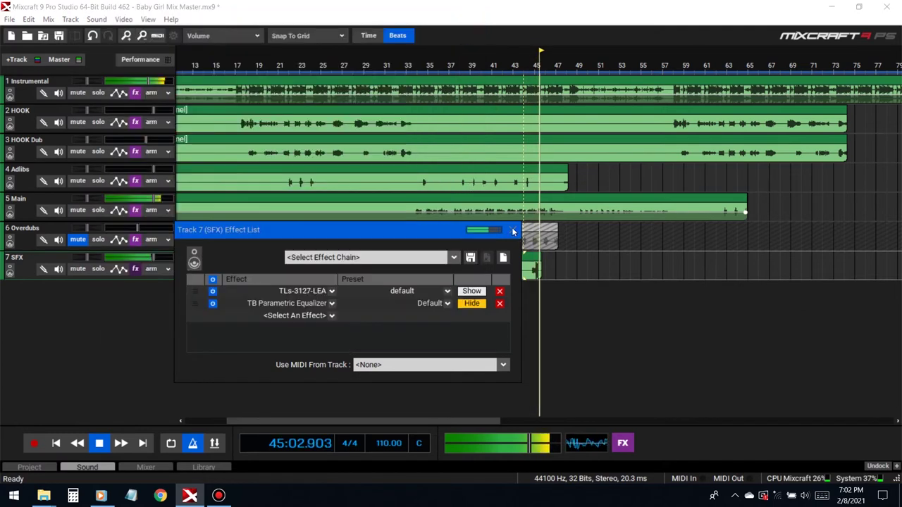
click(512, 229)
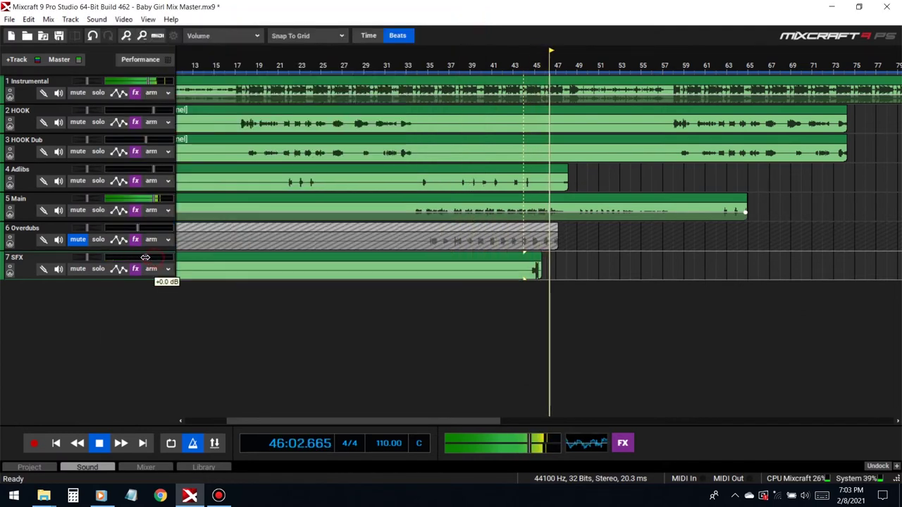
click(541, 67)
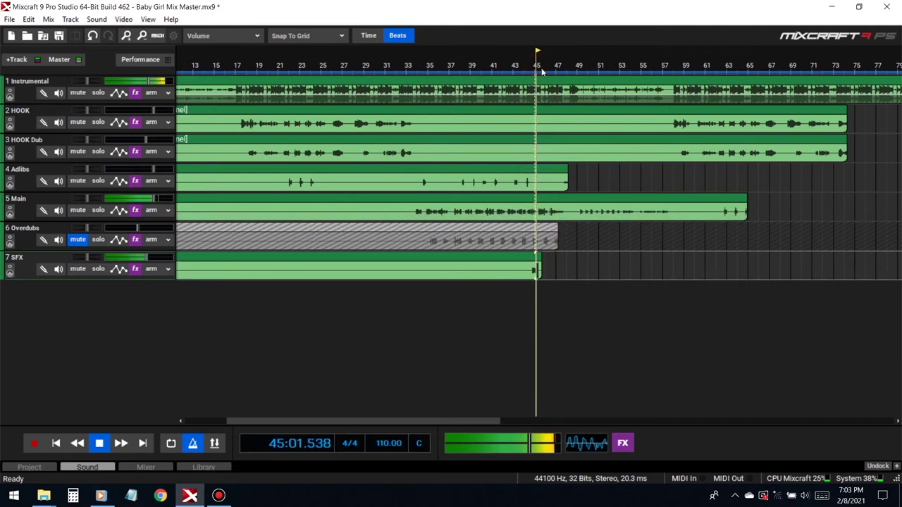
key(space)
Step: Add DD AutoPan to the SFX track, close its window and play the SFX around measure 45
click(135, 270)
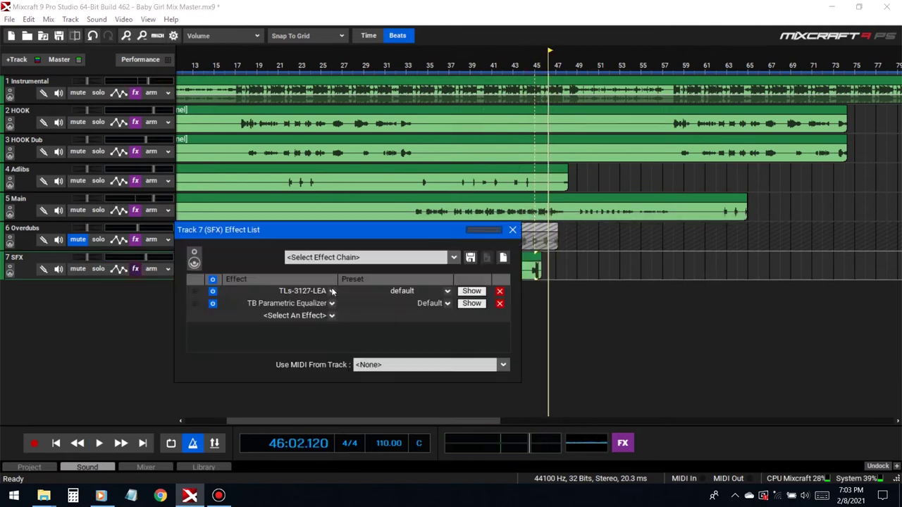
click(299, 316)
text(dd au)
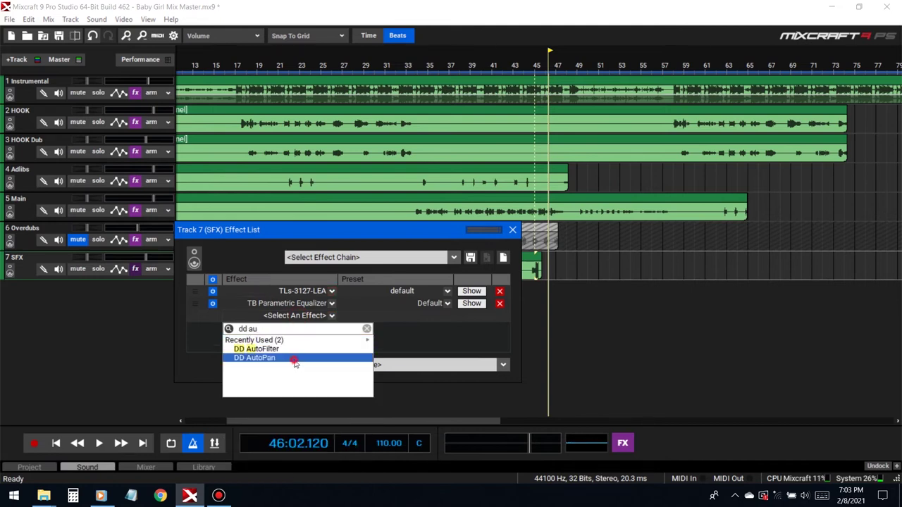
click(295, 360)
drag(427, 218, 421, 225)
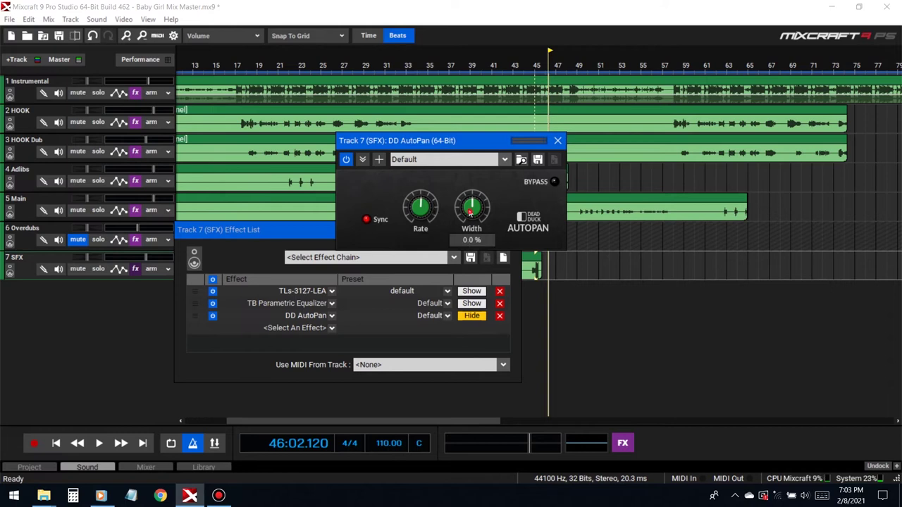
click(558, 141)
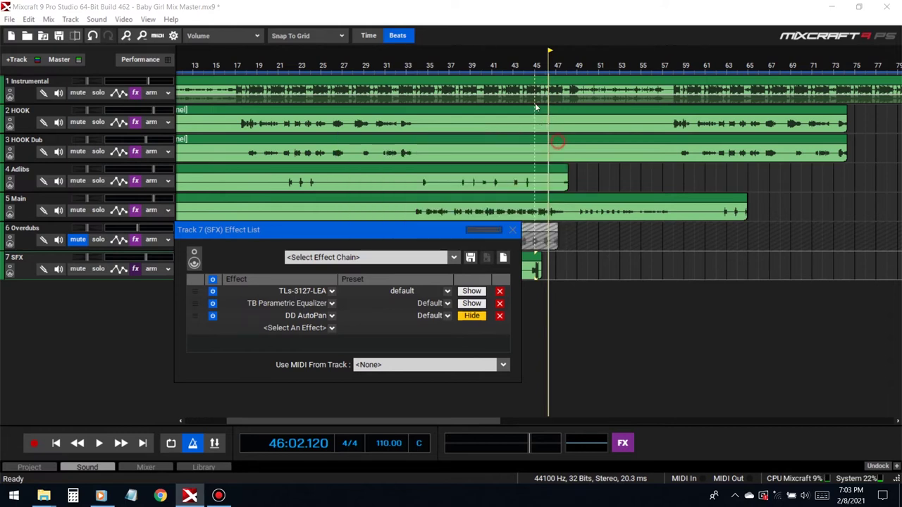
click(535, 68)
key(space)
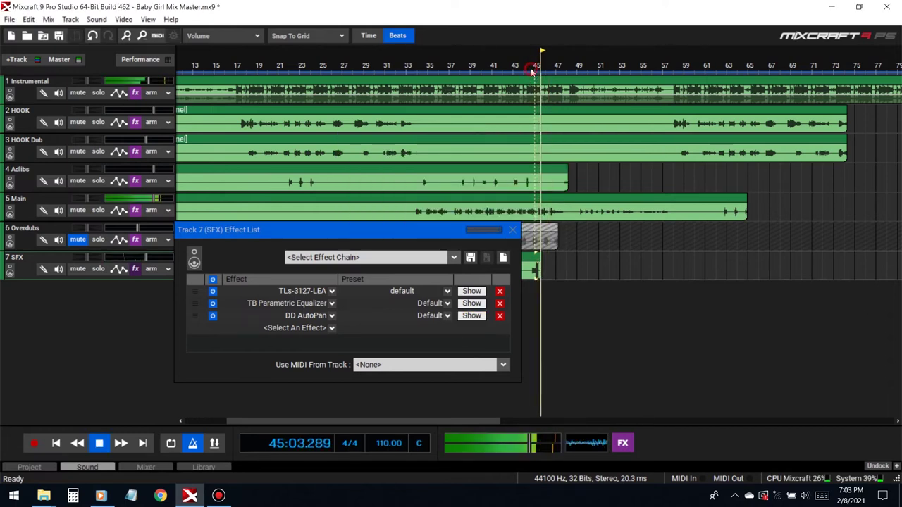
key(space)
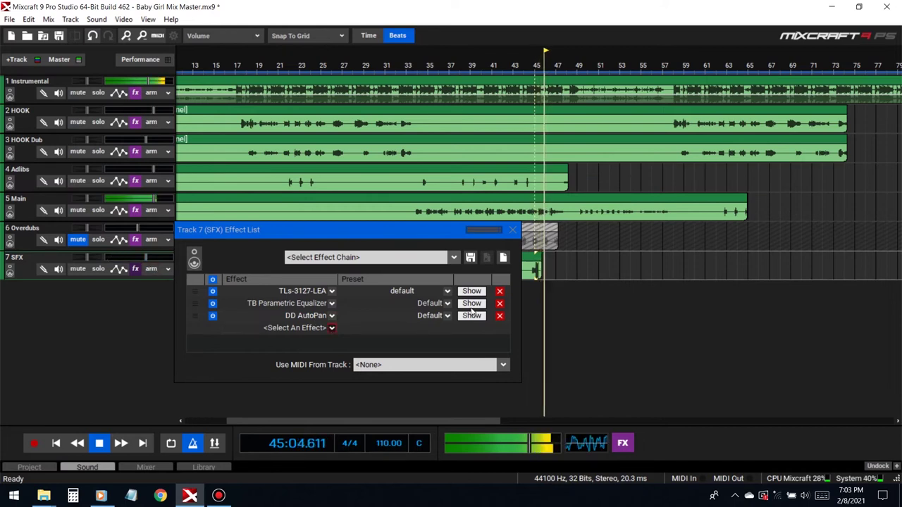
Step: Reduce the SFX leveling amplifier's Gain to about 25 during playback, close the effect windows and stop playback
click(471, 291)
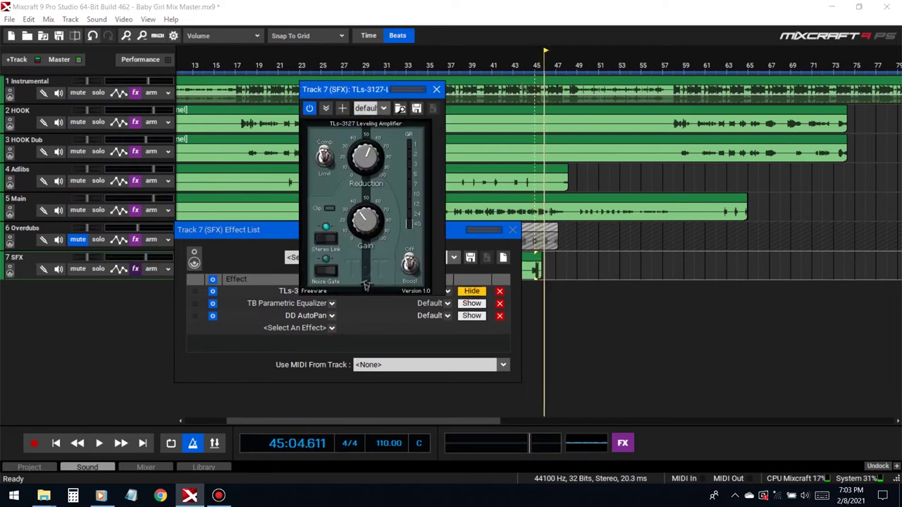
key(space)
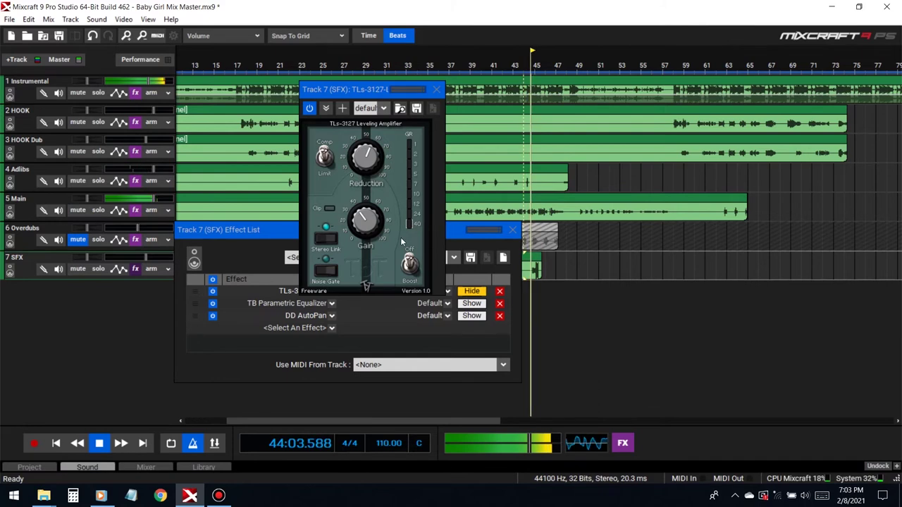
drag(366, 222, 376, 253)
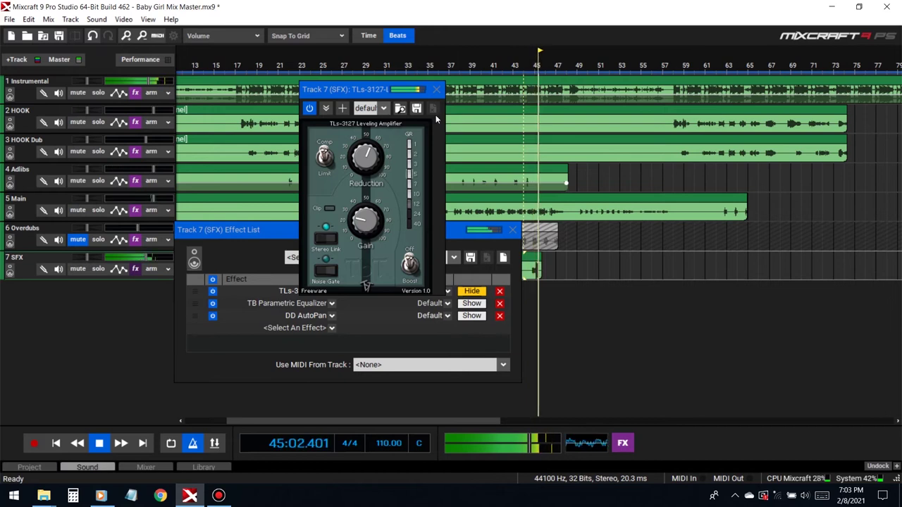
click(437, 90)
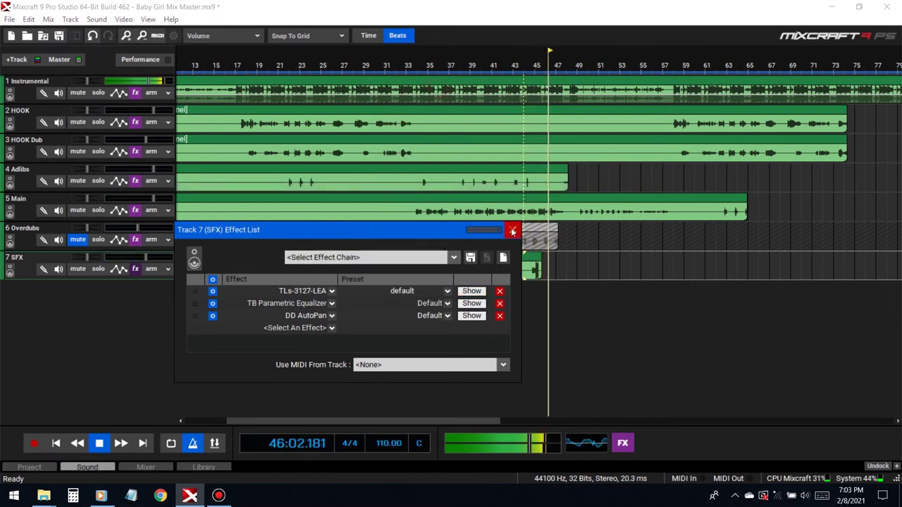
click(512, 231)
key(space)
Step: With snapping off, split the SFX clip just after measure 45, where the loud part of the waveform begins
scroll(569, 279, up, 3)
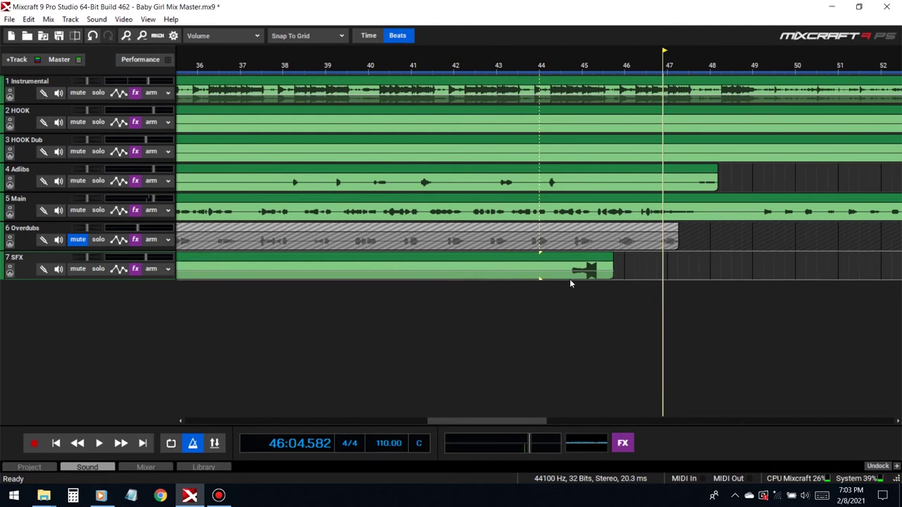
scroll(571, 283, up, 4)
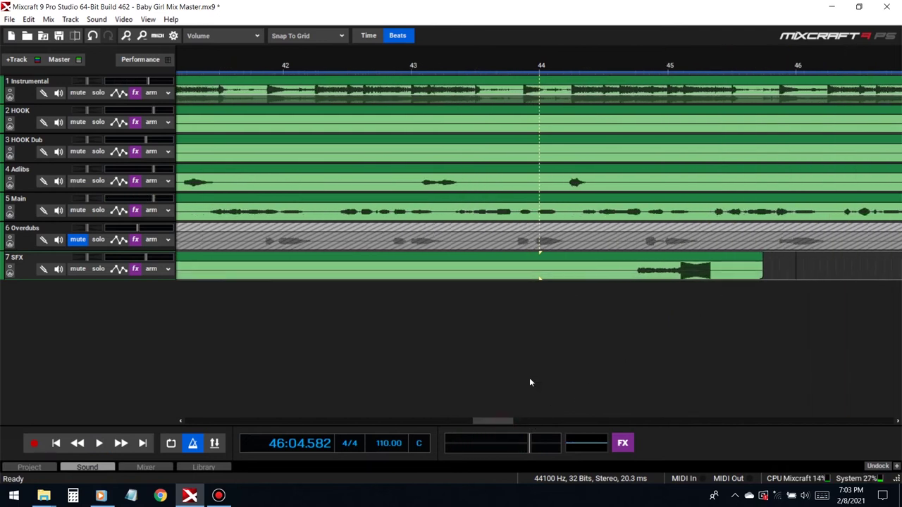
mouse_move(503, 424)
mouse_down()
mouse_move(524, 422)
mouse_move(510, 423)
mouse_up()
click(453, 270)
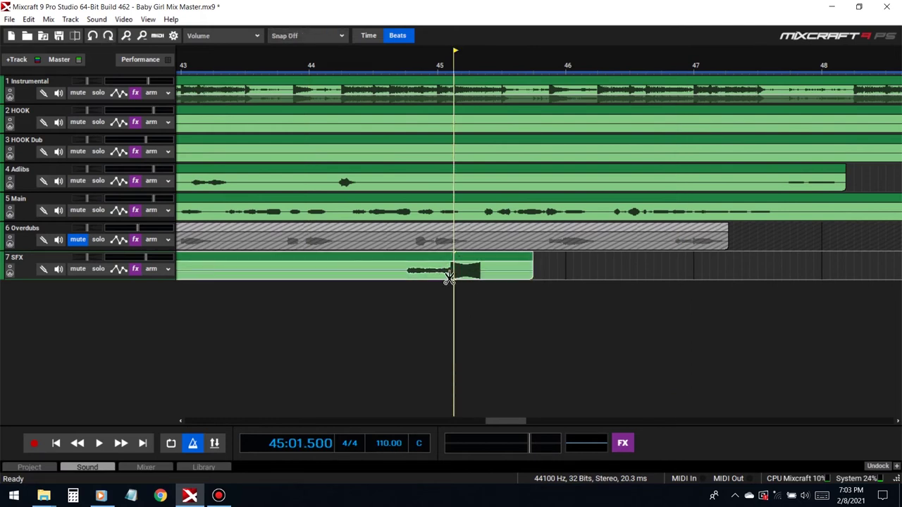
click(449, 279)
click(458, 262)
Step: Open the split-off SFX clip's sound details, play it and set its Pitch Adjustment to 1.0 semitones
key(space)
key(space)
double_click(500, 260)
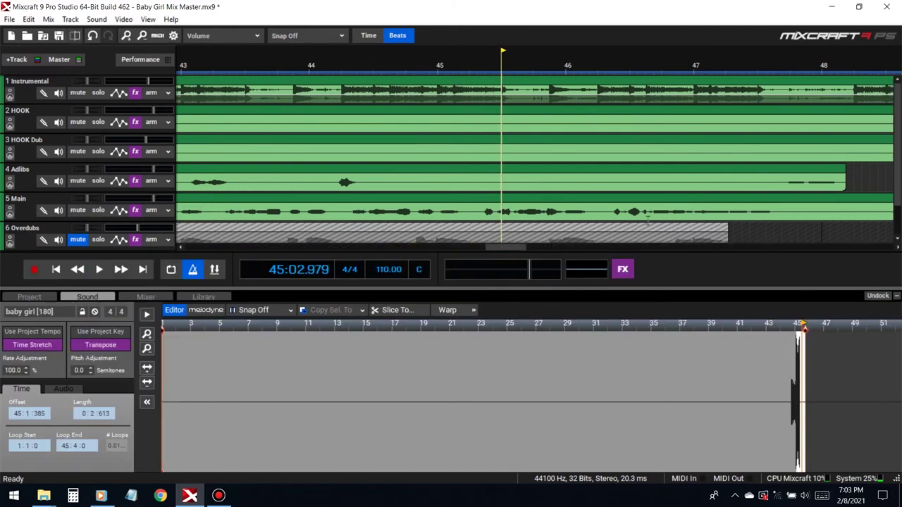
click(405, 65)
key(space)
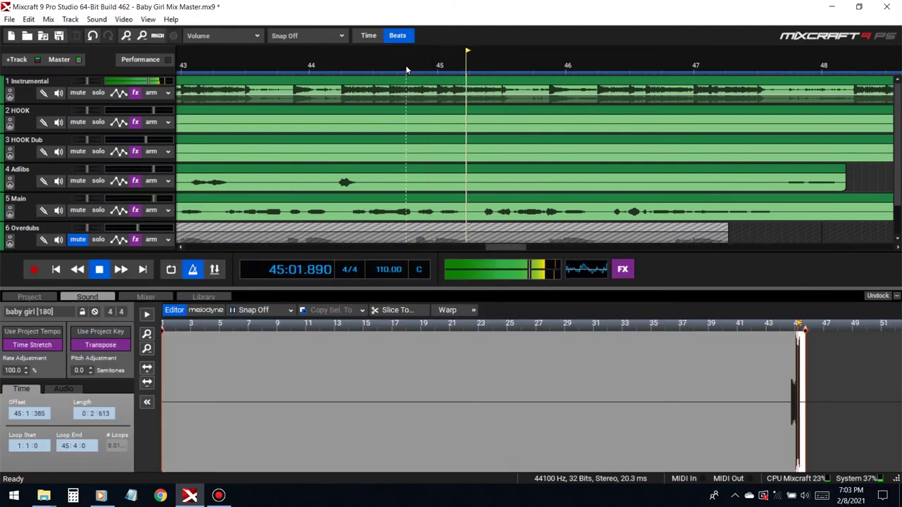
key(space)
scroll(894, 162, down, 1)
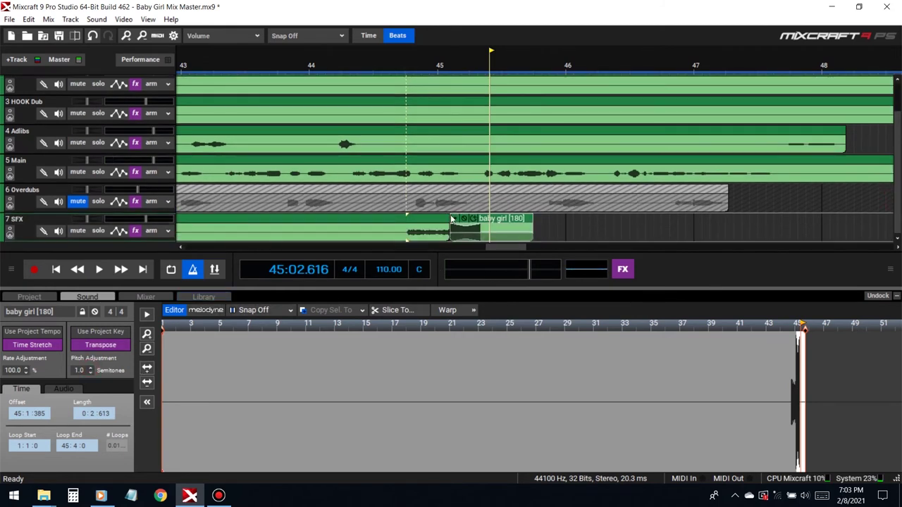
Step: Play the pitched SFX clip twice from just before measure 45 and stop playback
click(399, 61)
key(space)
click(392, 62)
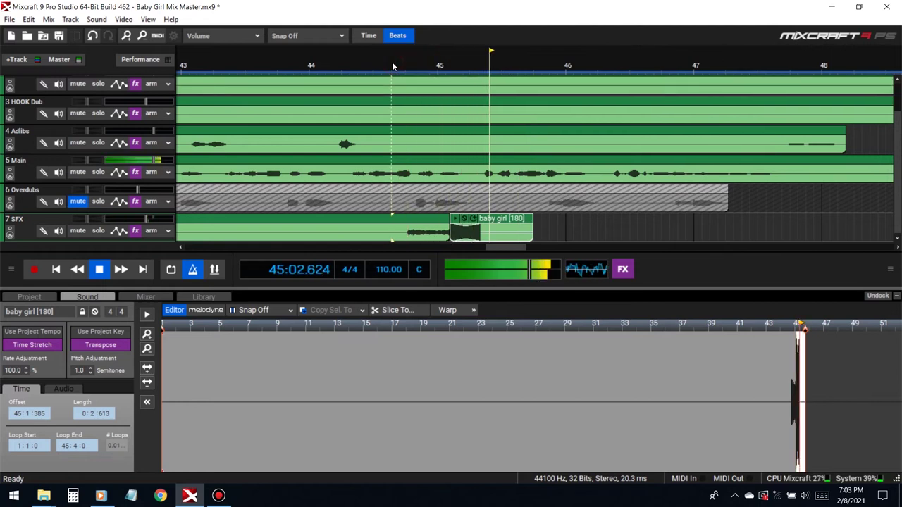
key(space)
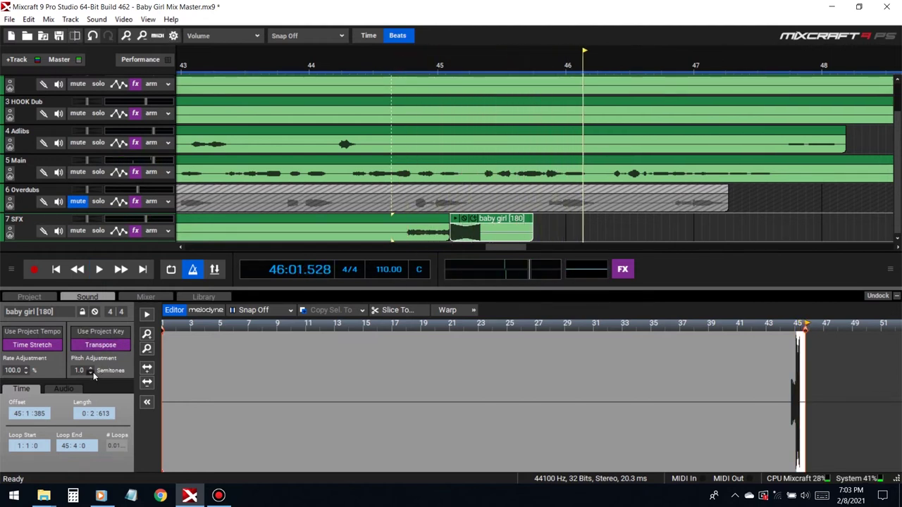
Step: Try a Pitch Adjustment of -2.0 semitones on the split-off SFX clip and replay it around measure 45
click(90, 373)
click(442, 65)
key(space)
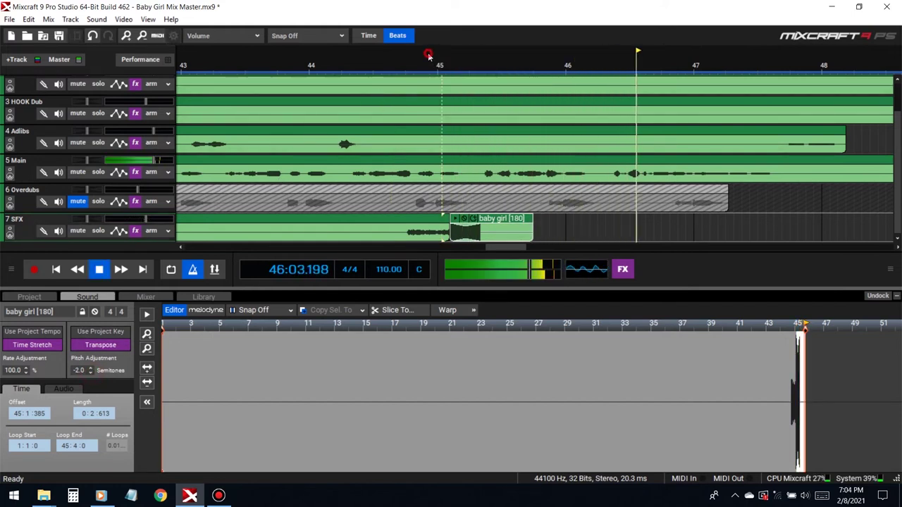
click(427, 62)
Step: Try a Pitch Adjustment of -3.0 semitones on the SFX clip and replay it from just before measure 45
click(89, 374)
click(90, 373)
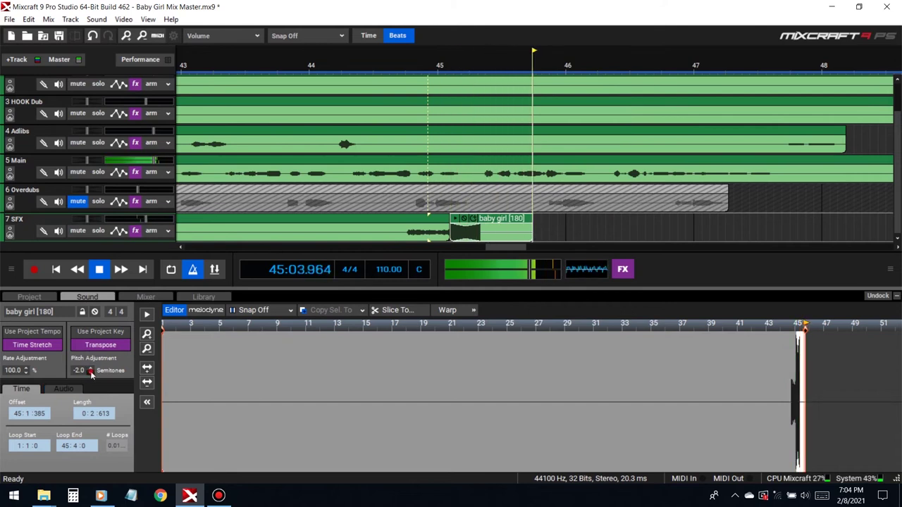
click(436, 69)
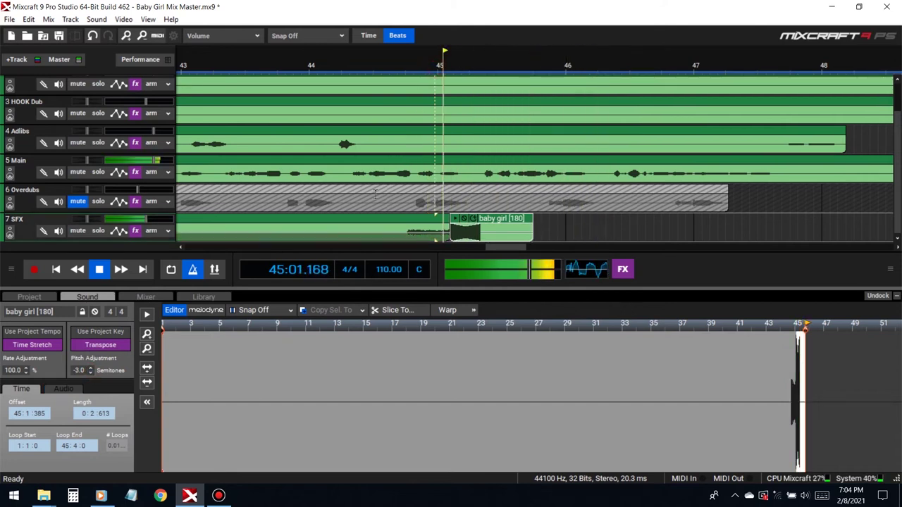
Step: Reset the SFX clip's Pitch Adjustment to 0.0 semitones, stop playback and close the sound details
click(90, 373)
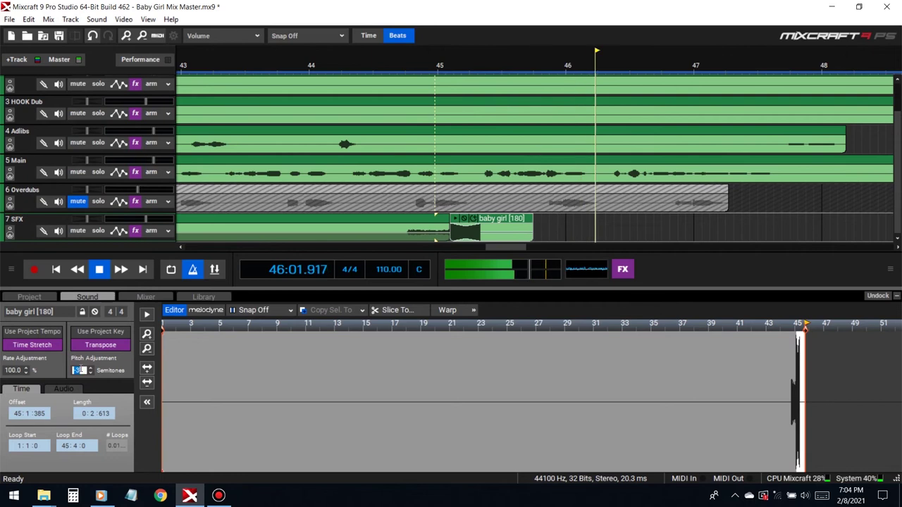
key(space)
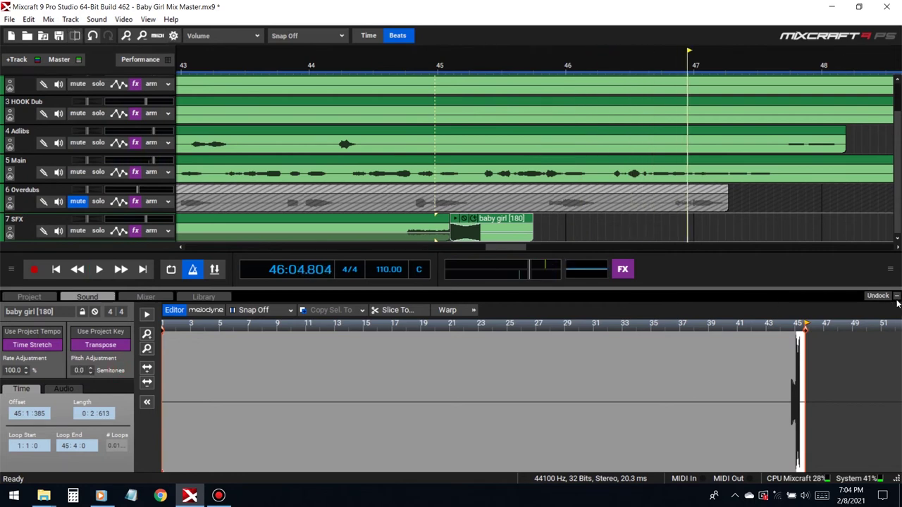
click(86, 296)
scroll(604, 234, down, 2)
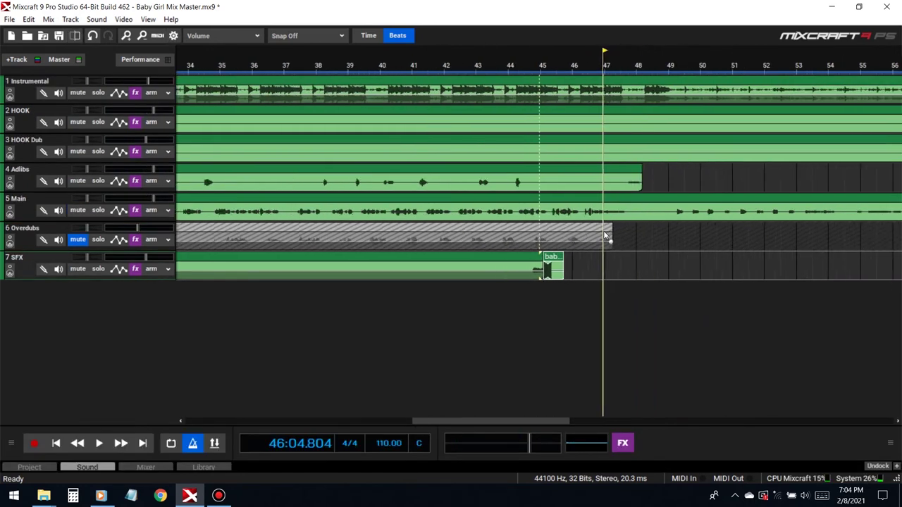
scroll(761, 275, down, 4)
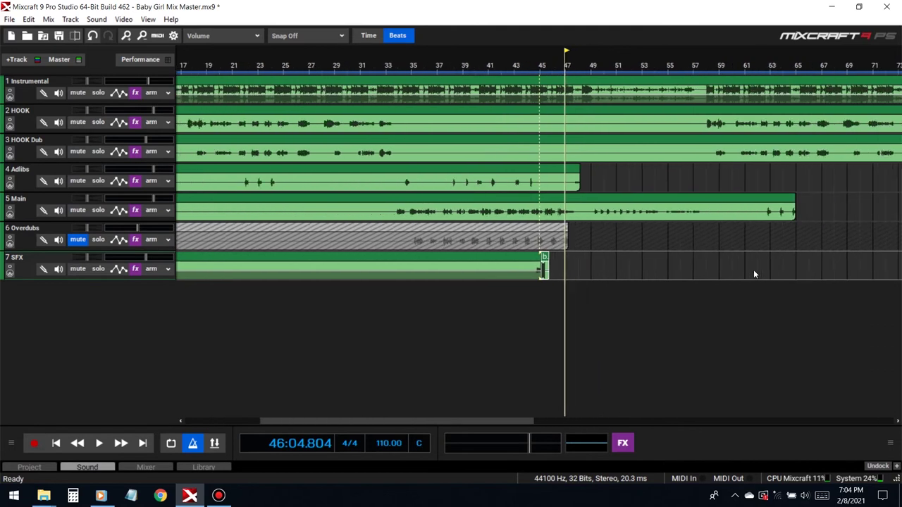
Step: Add a send track named Reverb below SFX and reduce its height
scroll(753, 272, down, 2)
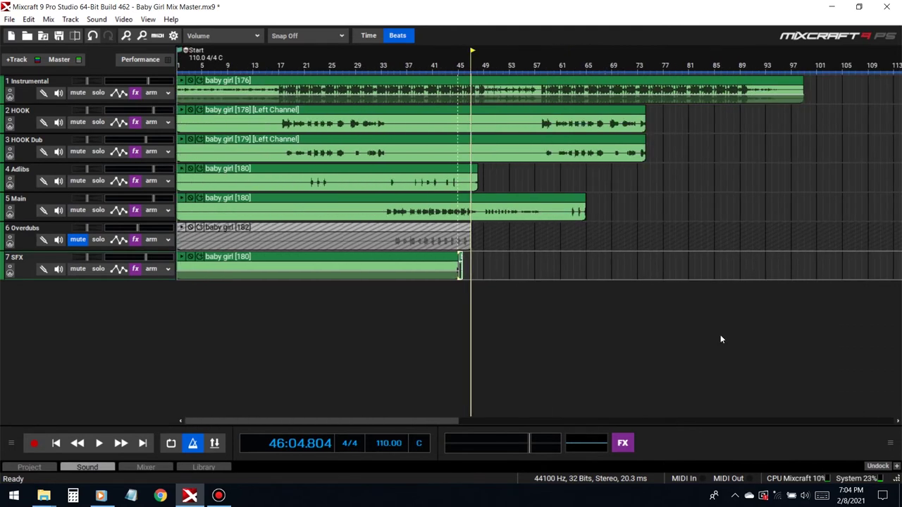
click(27, 63)
click(38, 128)
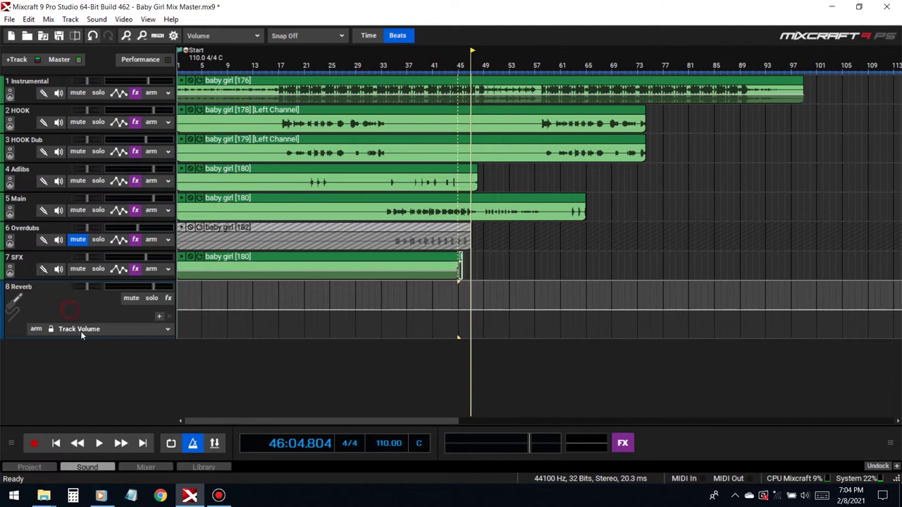
drag(82, 338, 82, 304)
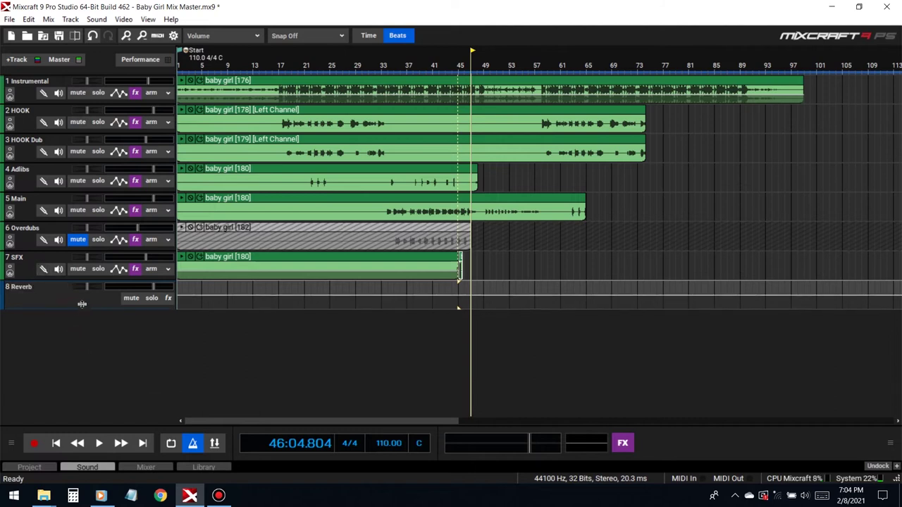
Step: Add a second send track named Delay below Reverb and reduce its height
click(21, 63)
click(55, 129)
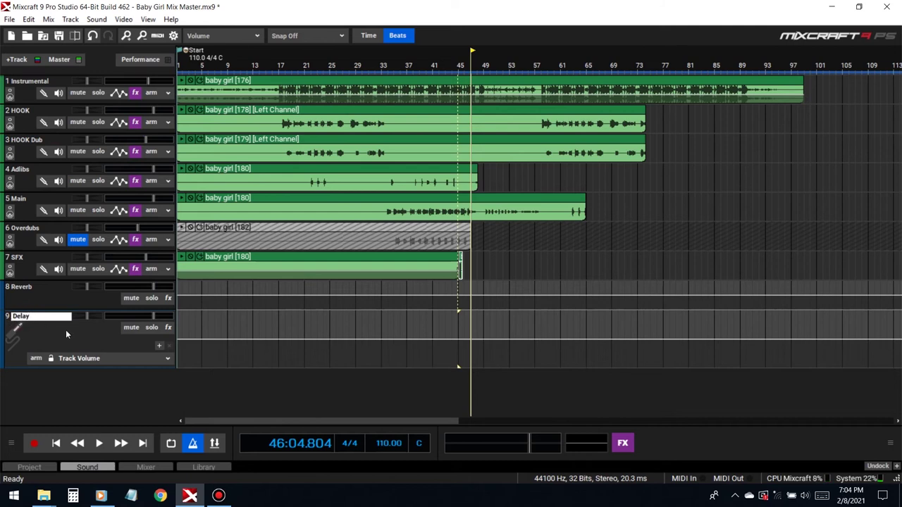
key(Return)
drag(74, 365, 97, 326)
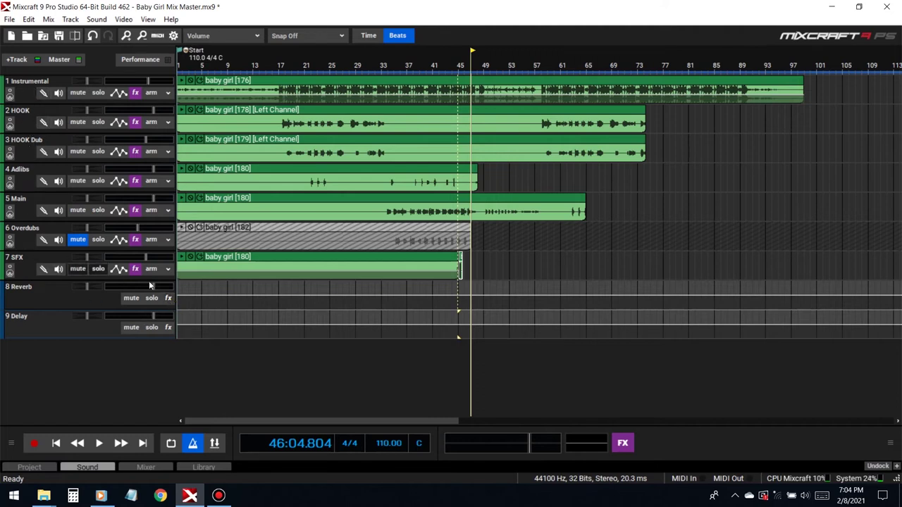
Step: Load the Warm Reverb effect chain on the Reverb track and place its OrilRiver window clear of the track lanes
click(168, 299)
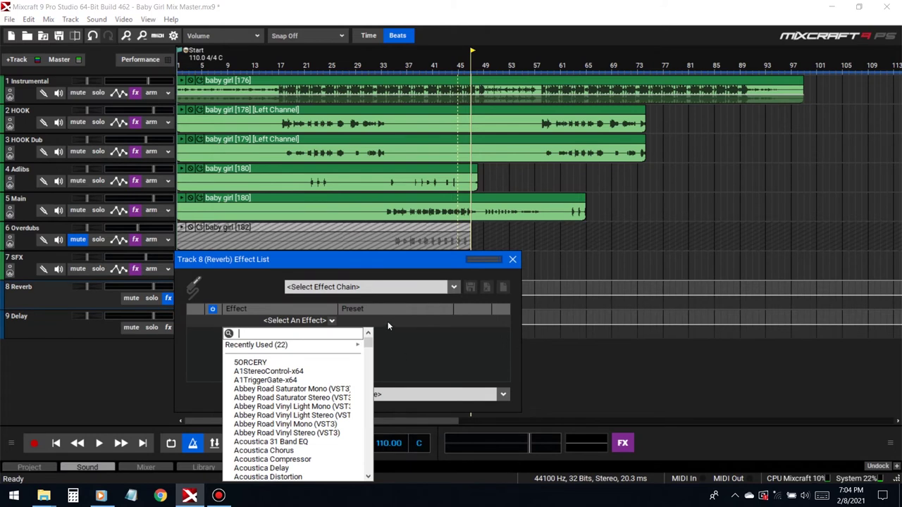
click(379, 289)
text(wa)
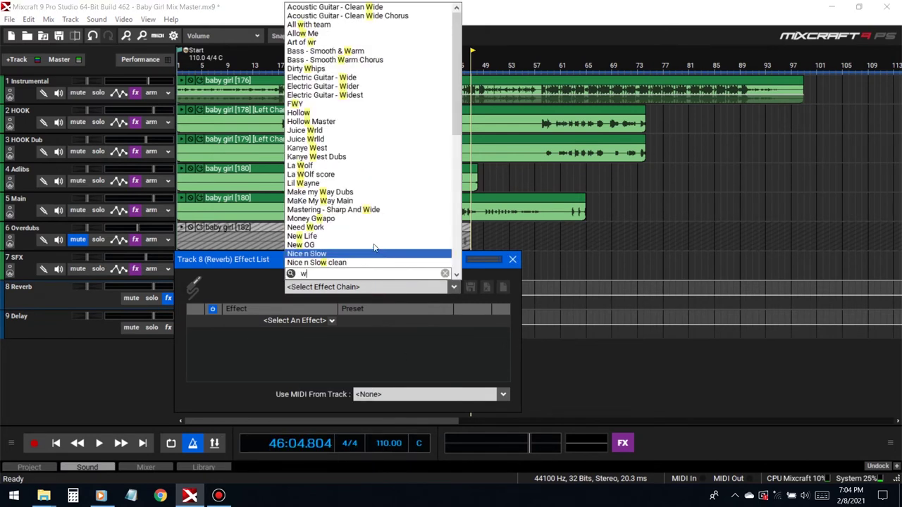
click(317, 237)
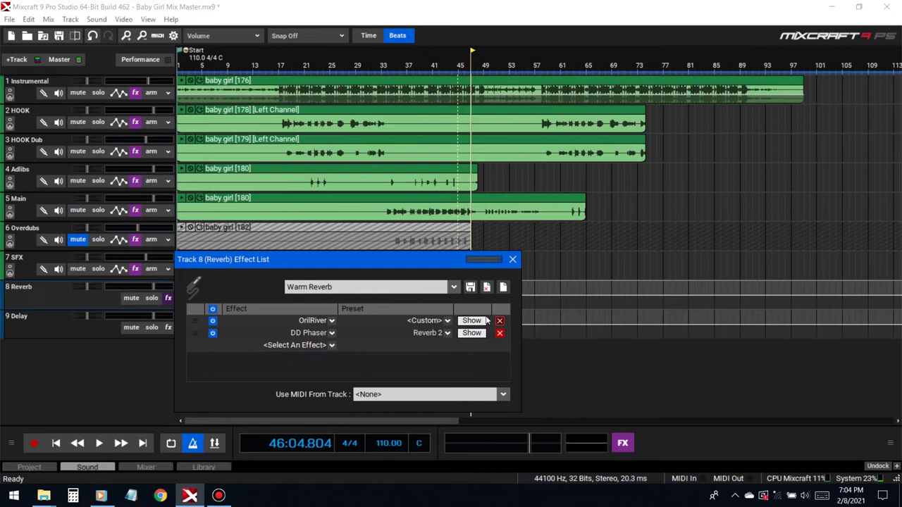
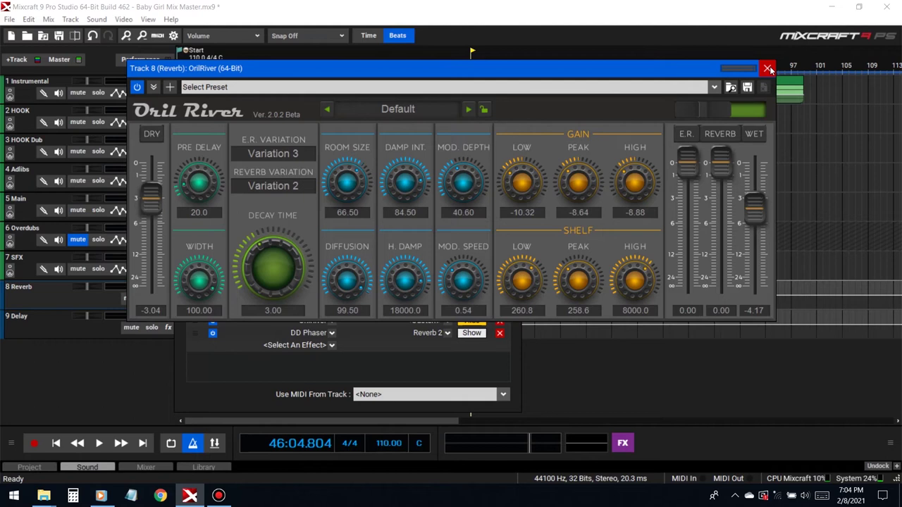
drag(459, 66, 513, 331)
click(501, 259)
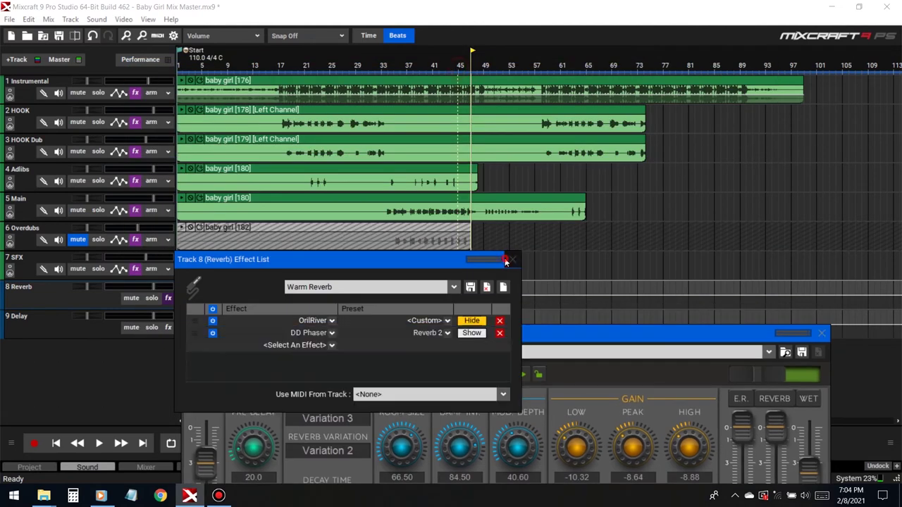
click(510, 260)
Step: Solo HOOK during playback from measure 17, show its send lane to the Reverb track, and stop playback
click(278, 65)
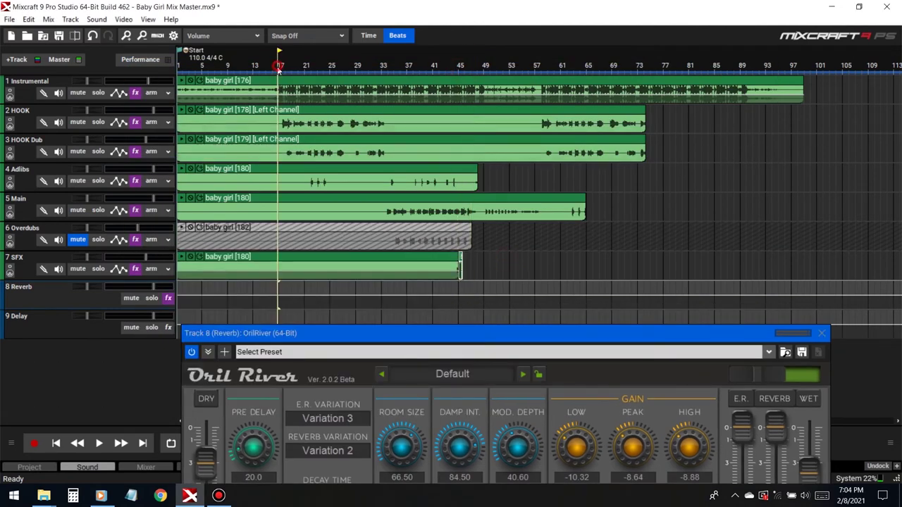
key(space)
click(98, 122)
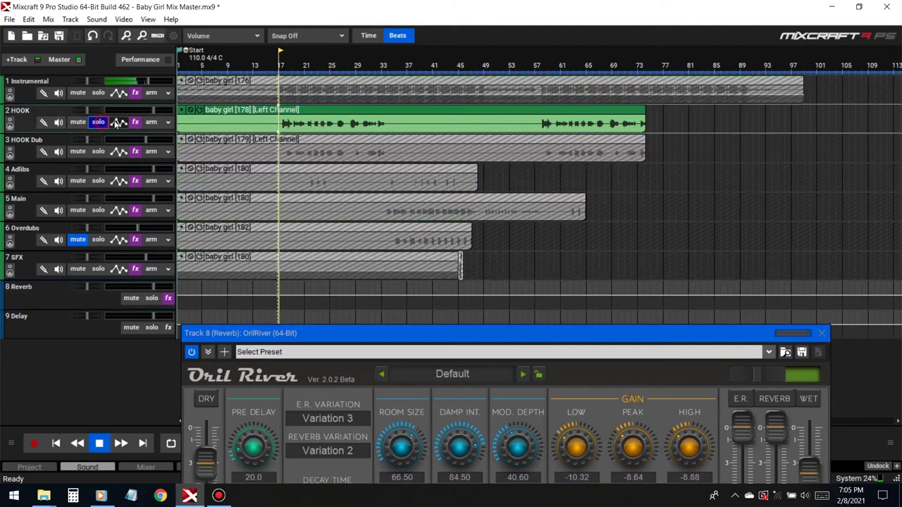
click(119, 122)
click(84, 152)
click(81, 211)
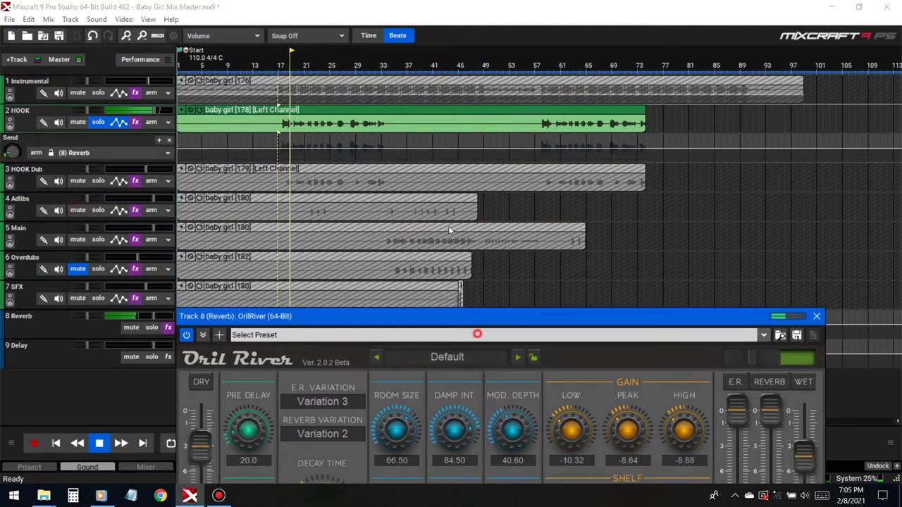
drag(477, 332, 420, 145)
key(space)
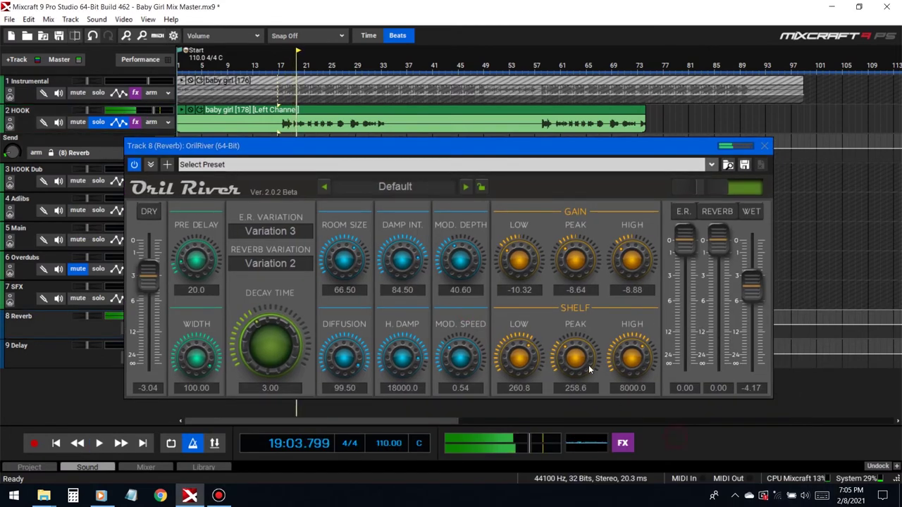
Step: Set OrilRiver's peak shelf to 743.1, peak gain to -10.32 and wet level to -3.40 while replaying the soloed HOOK
drag(578, 358, 579, 352)
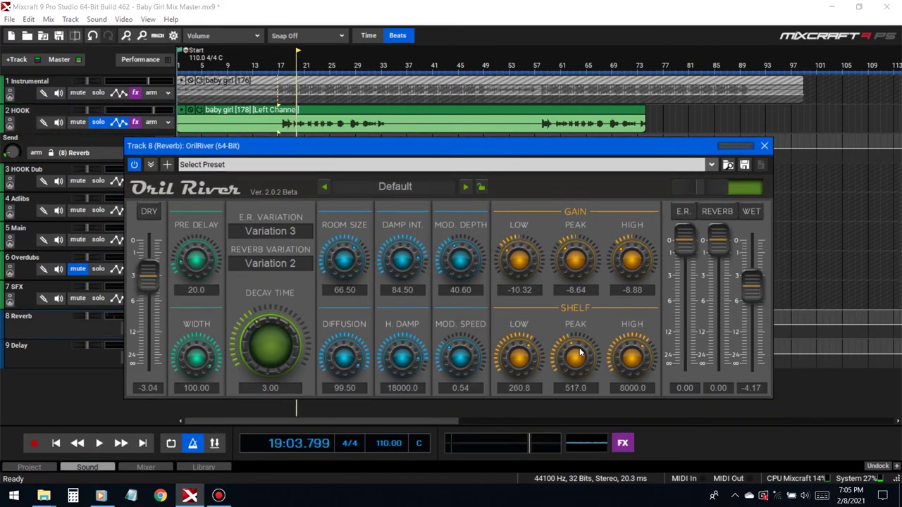
click(279, 65)
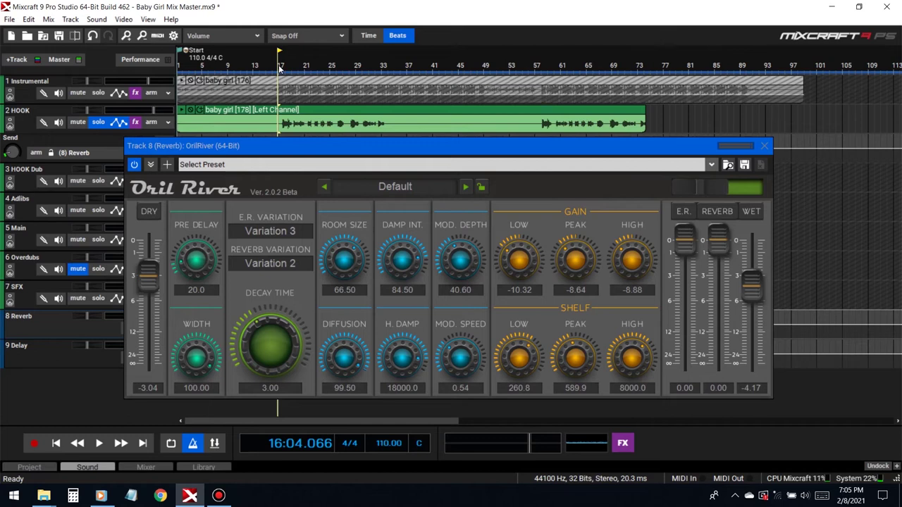
key(space)
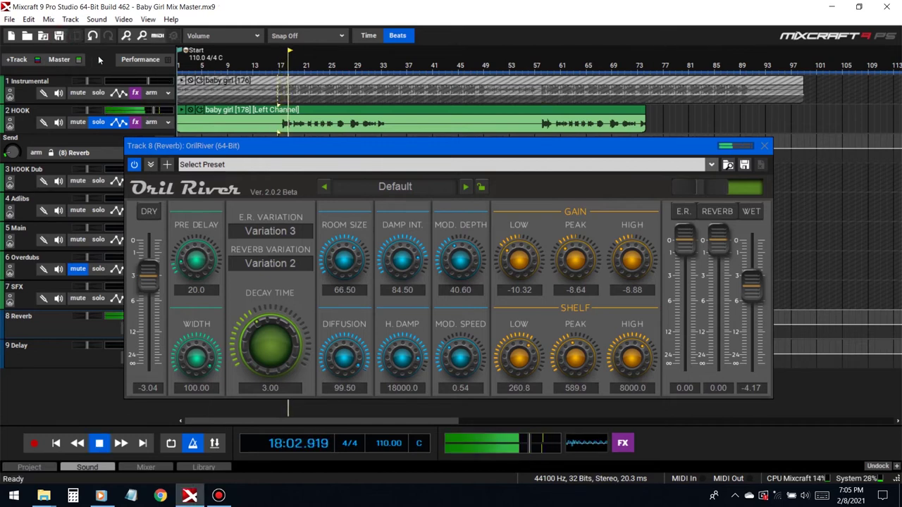
scroll(589, 359, up, 3)
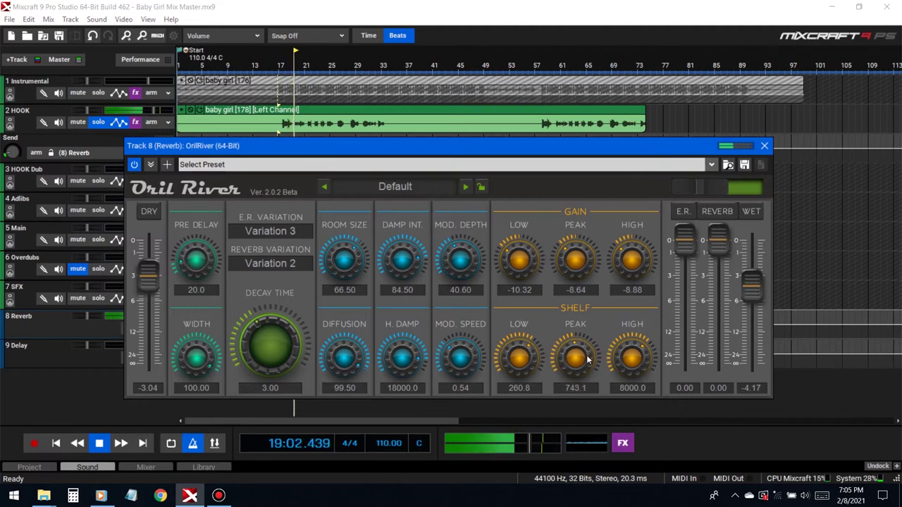
drag(587, 266, 589, 274)
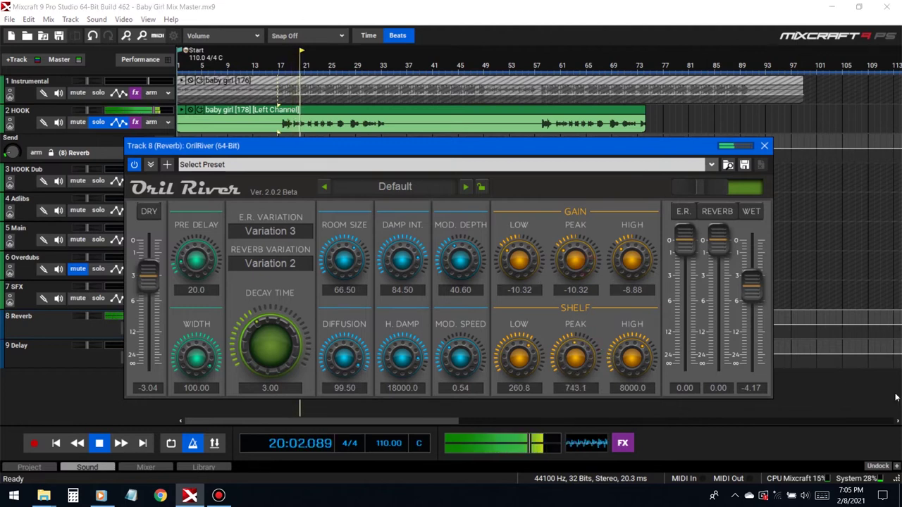
drag(752, 286, 751, 279)
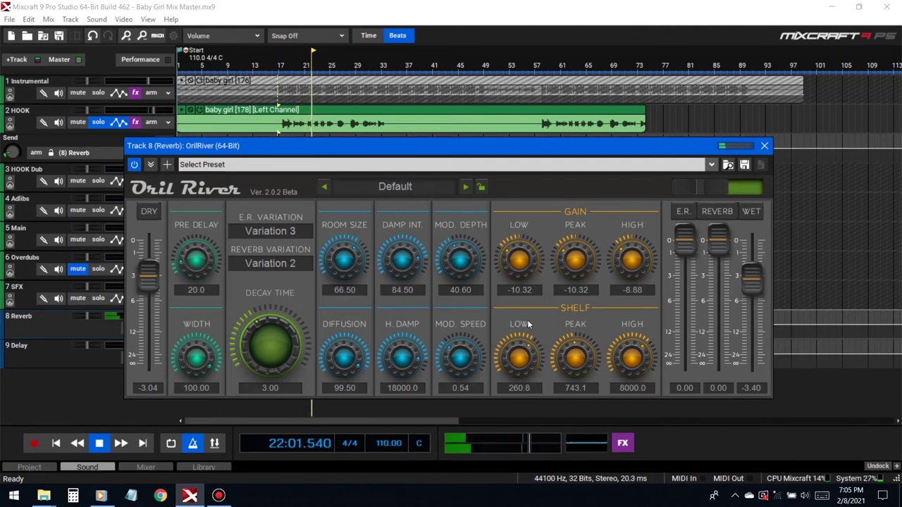
click(764, 145)
Step: Compare the Reverb track with DD Phaser enabled and disabled while HOOK plays from measure 17, and inspect the phaser's Stages and Range
click(168, 328)
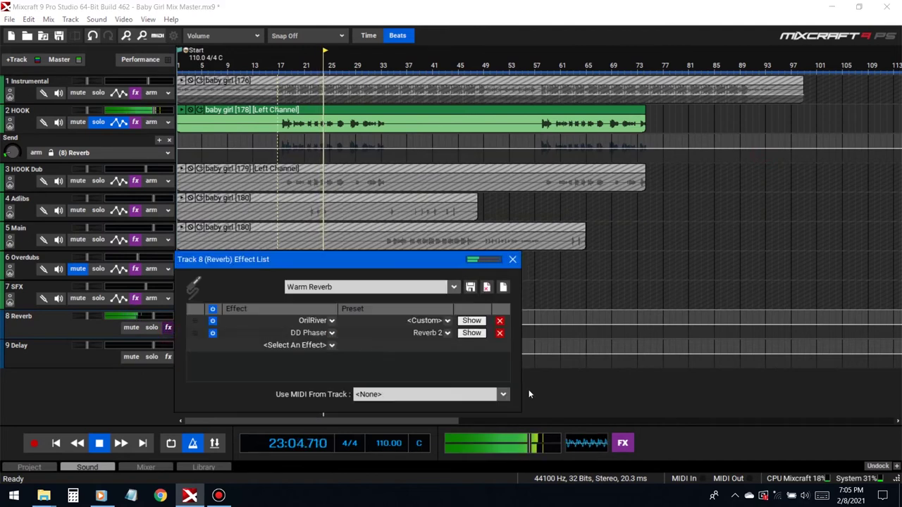
key(space)
click(474, 333)
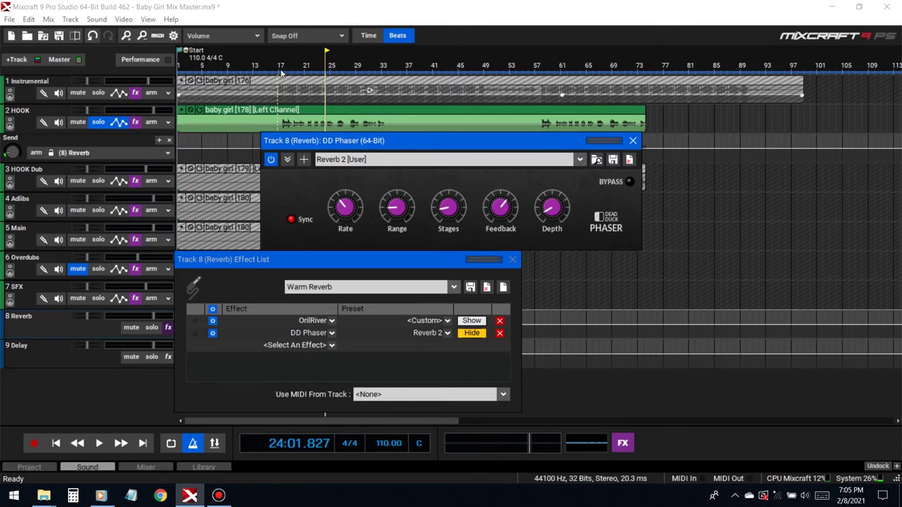
click(282, 67)
key(space)
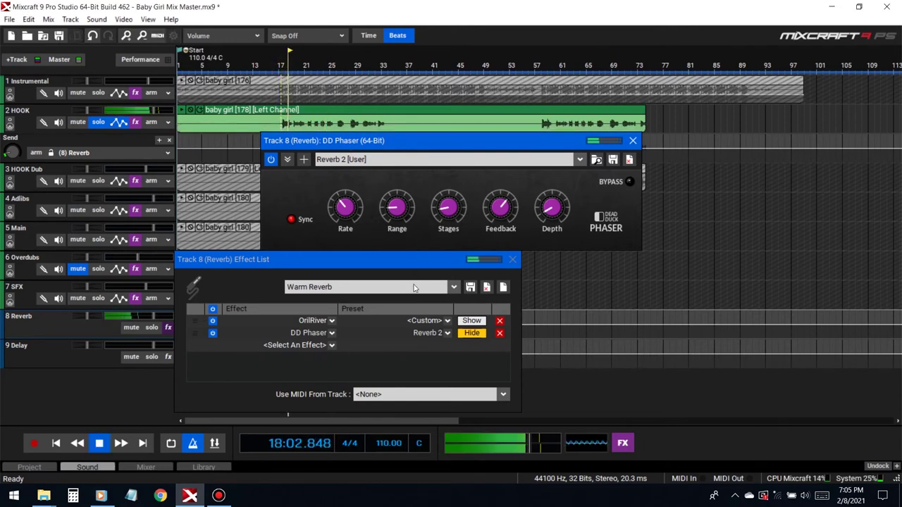
click(212, 333)
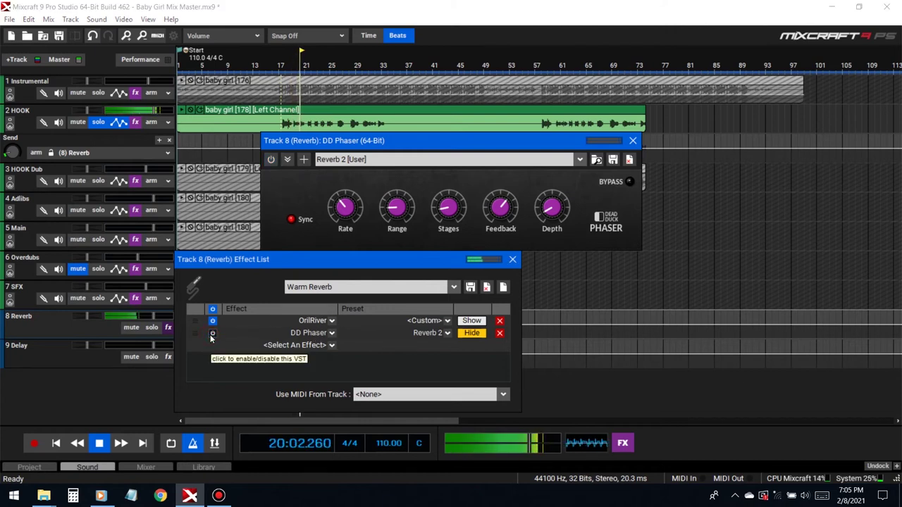
click(211, 335)
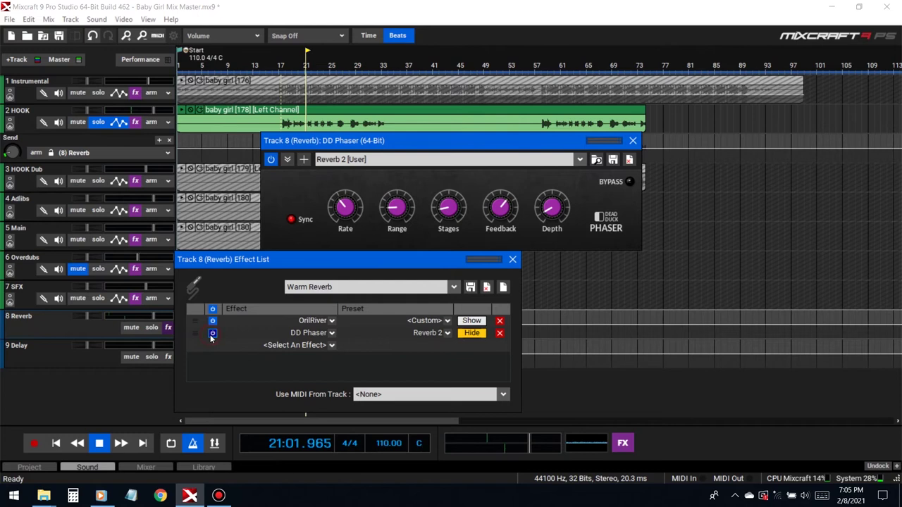
click(211, 334)
click(212, 333)
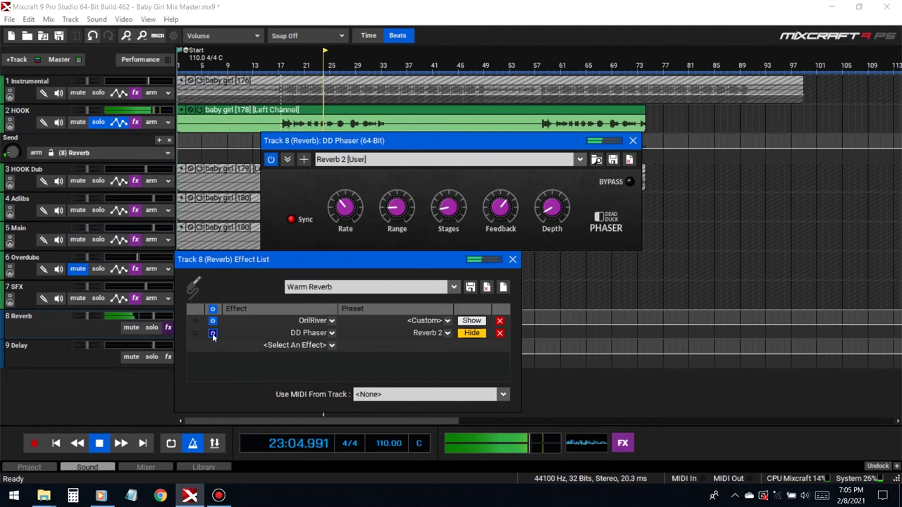
key(space)
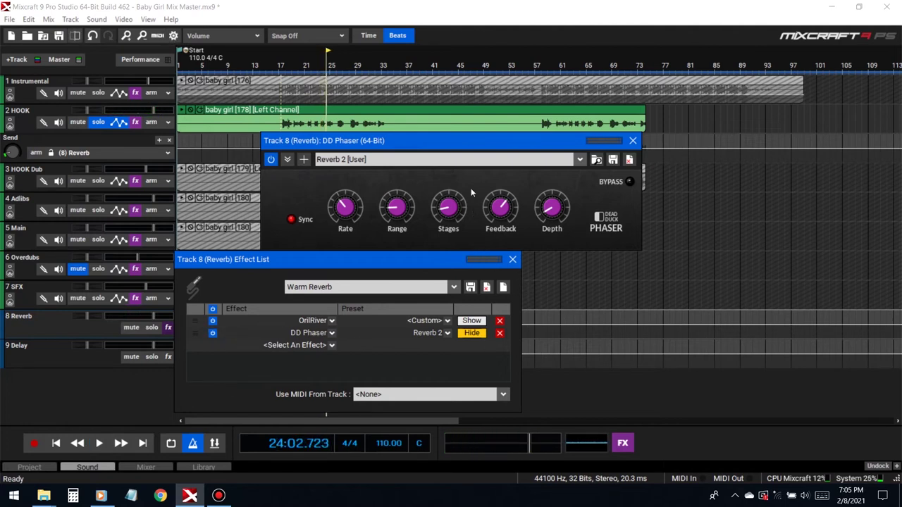
click(455, 206)
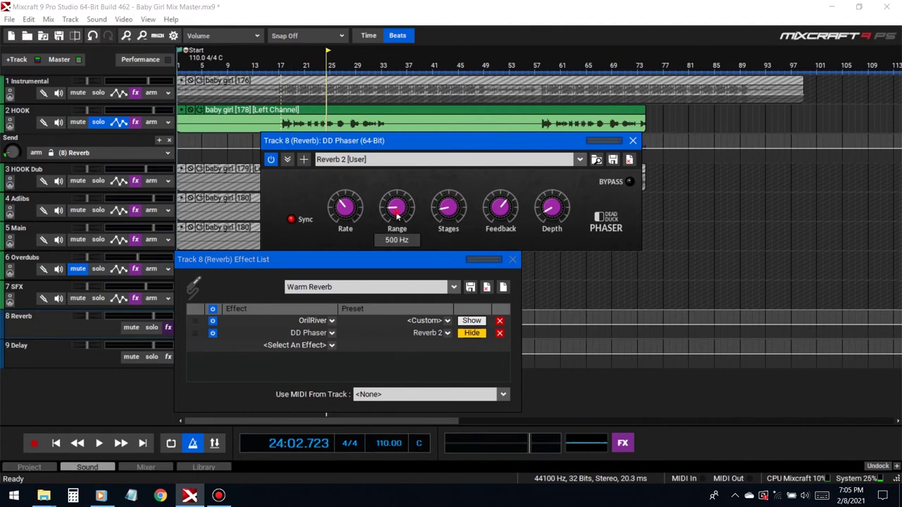
click(634, 142)
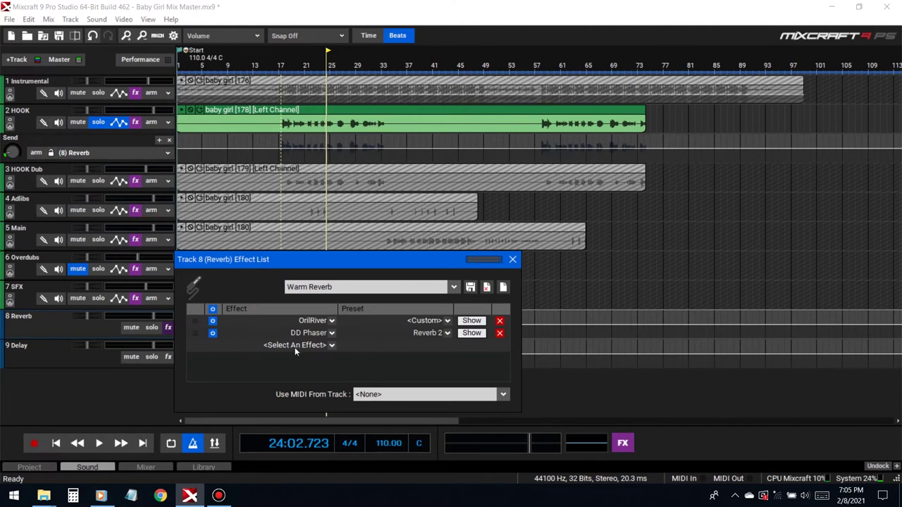
Step: Unsolo HOOK and play the full mix briefly from measure 17
click(98, 122)
click(280, 66)
key(space)
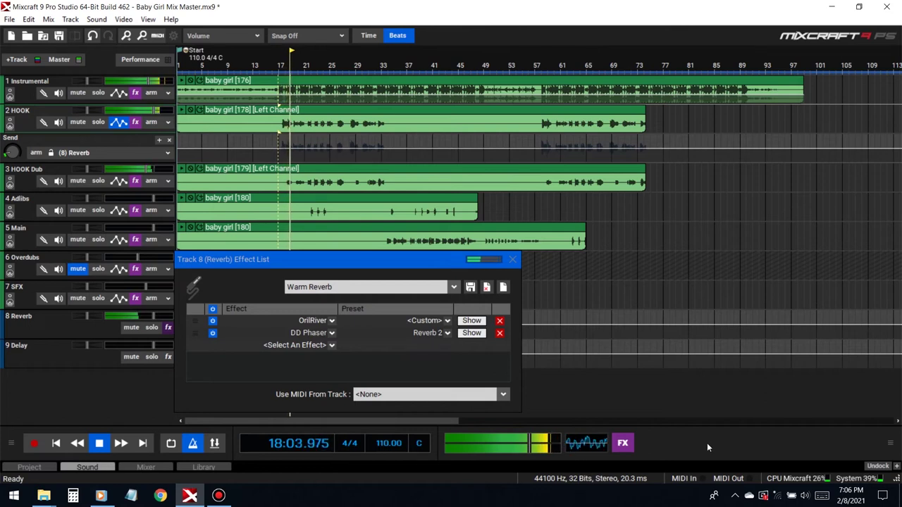
key(space)
Step: Add A1StereoControl-x64 to the Reverb track's effects and set its stereo width to 146%
click(299, 344)
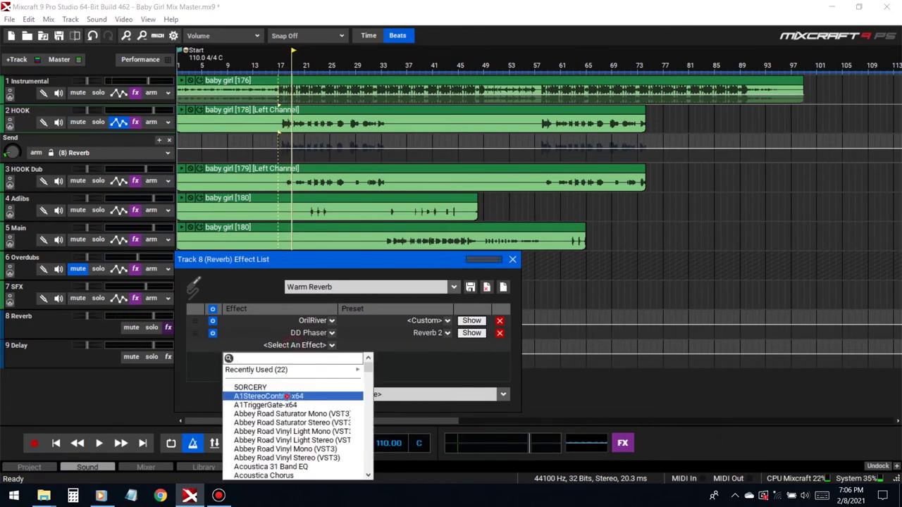
click(381, 277)
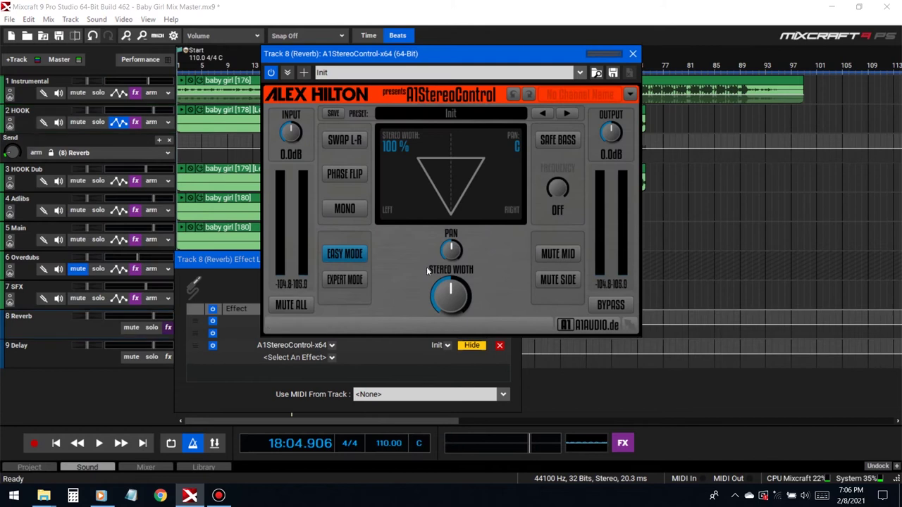
drag(451, 296, 335, 136)
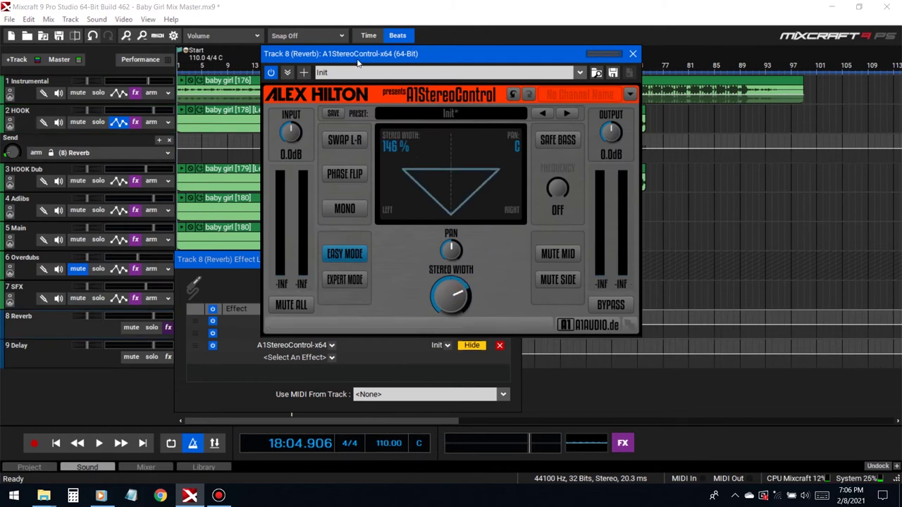
drag(358, 62, 594, 67)
Step: Play from around measure 17 with HOOK soloed to hear the widened reverb
click(284, 65)
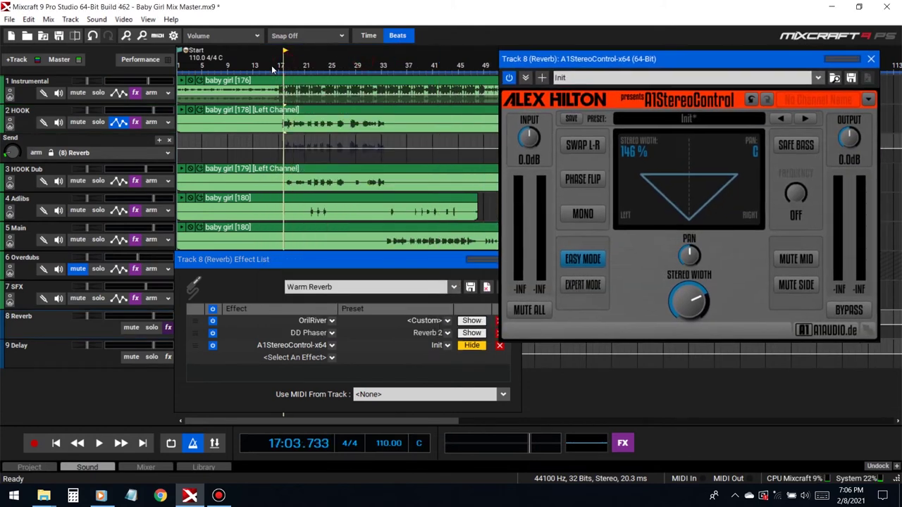
key(space)
click(98, 123)
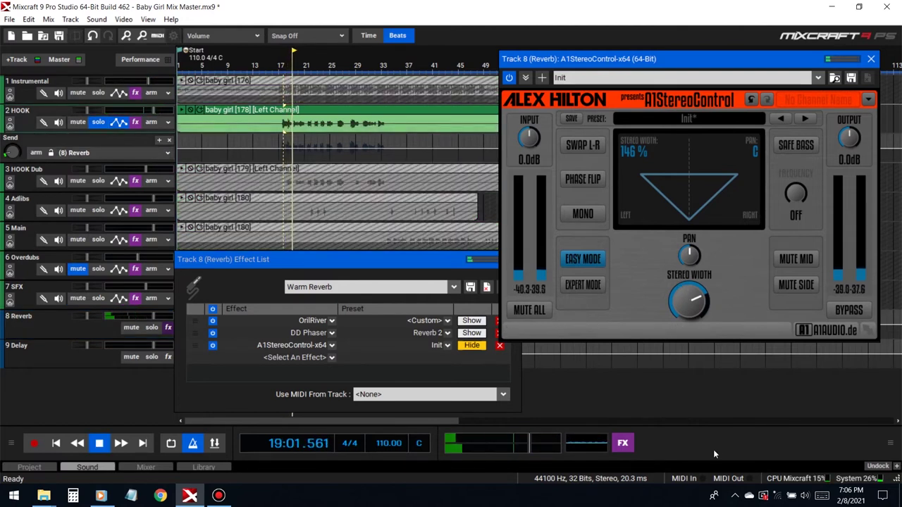
Step: Stop playback, enable Safe Bass in the Reverb track's A1StereoControl, and close the plugin window
key(space)
click(796, 145)
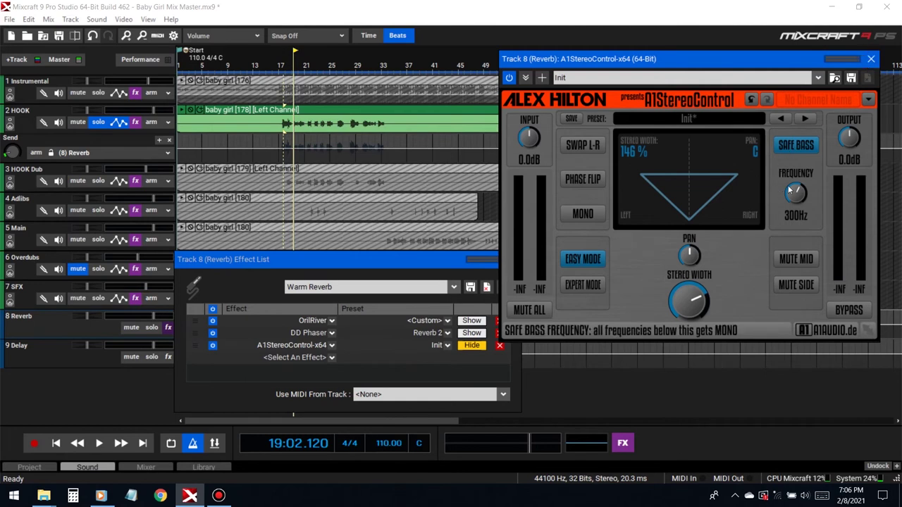
click(871, 58)
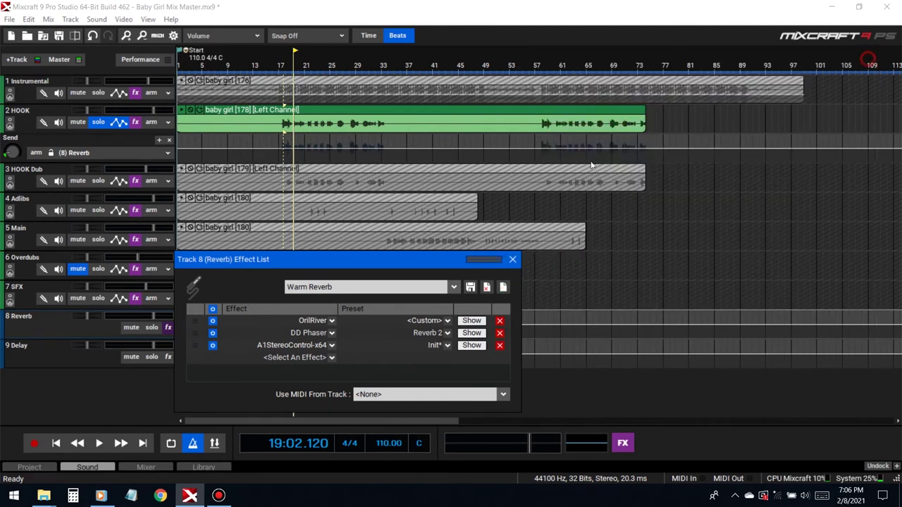
Step: Add FabFilter Pro-Q 2 x64 after A1StereoControl in the Reverb track's effect chain
click(308, 358)
text(pro)
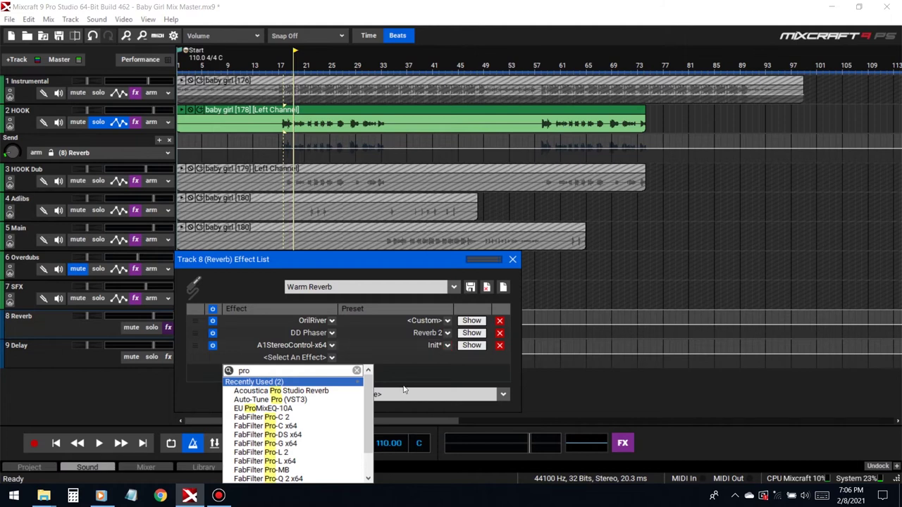
scroll(328, 442, down, 1)
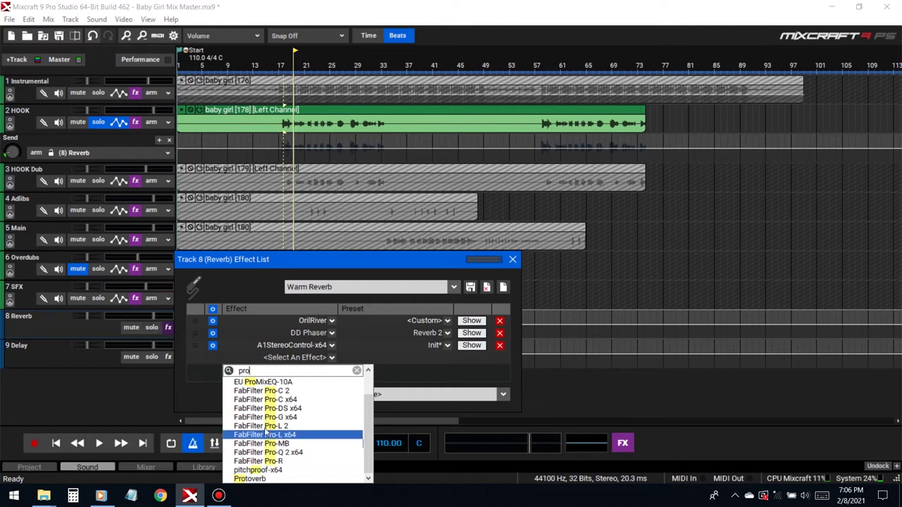
click(276, 452)
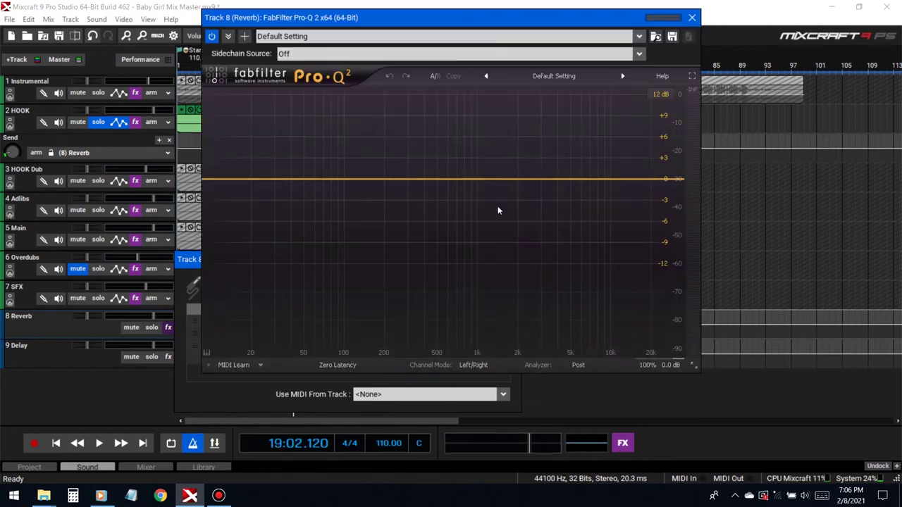
Step: Set Pro-Q 2's channel mode to Mid/Side, close the Reverb effect list, and move the equalizer clear of the timeline start
click(473, 365)
click(485, 392)
drag(423, 17, 677, 86)
click(330, 261)
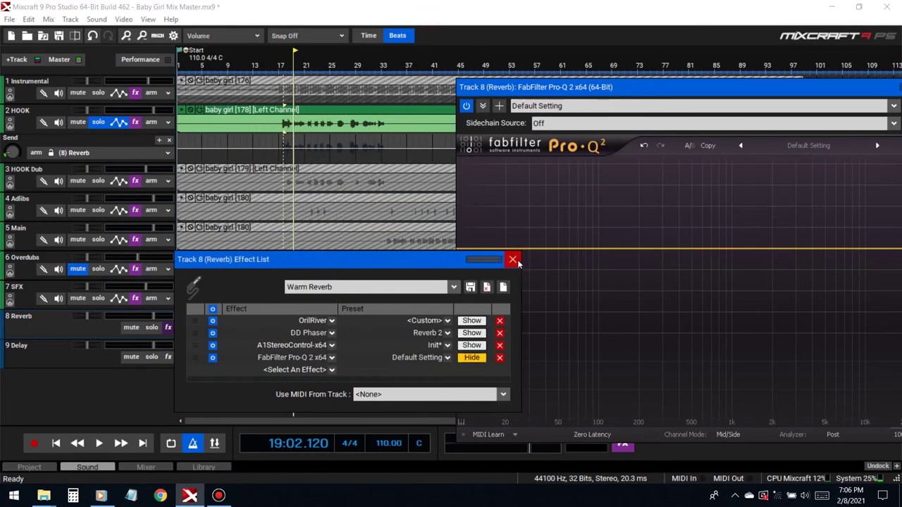
click(513, 260)
drag(564, 86, 431, 56)
Step: Play the soloed HOOK from measure 17 and open the list of presets in the Reverb track's Pro-Q 2
click(275, 63)
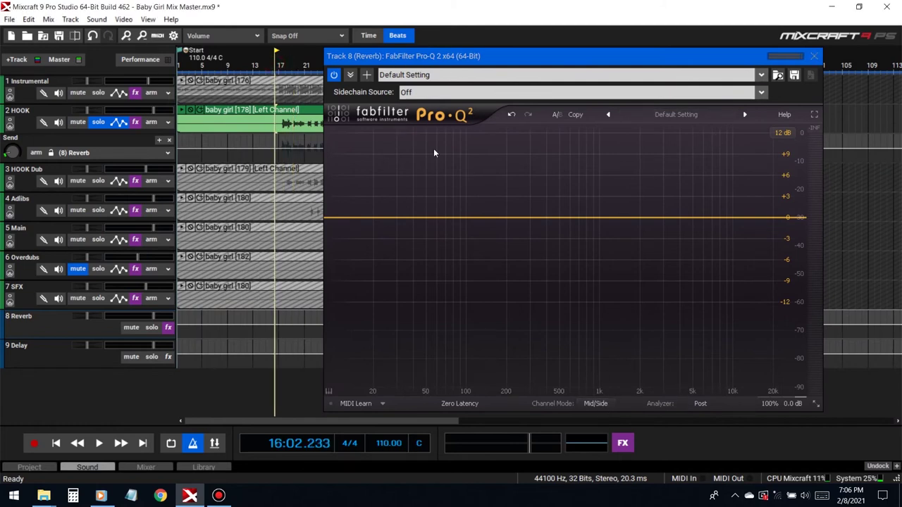
click(280, 67)
key(space)
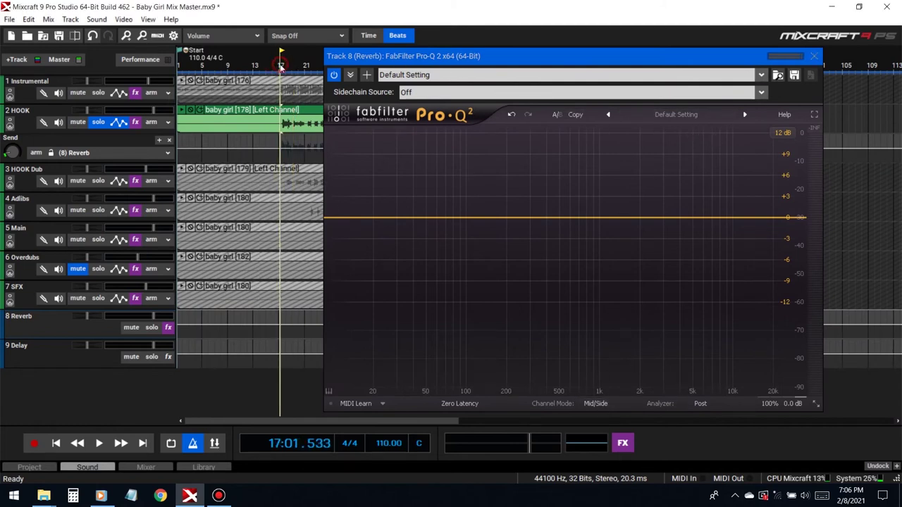
click(662, 114)
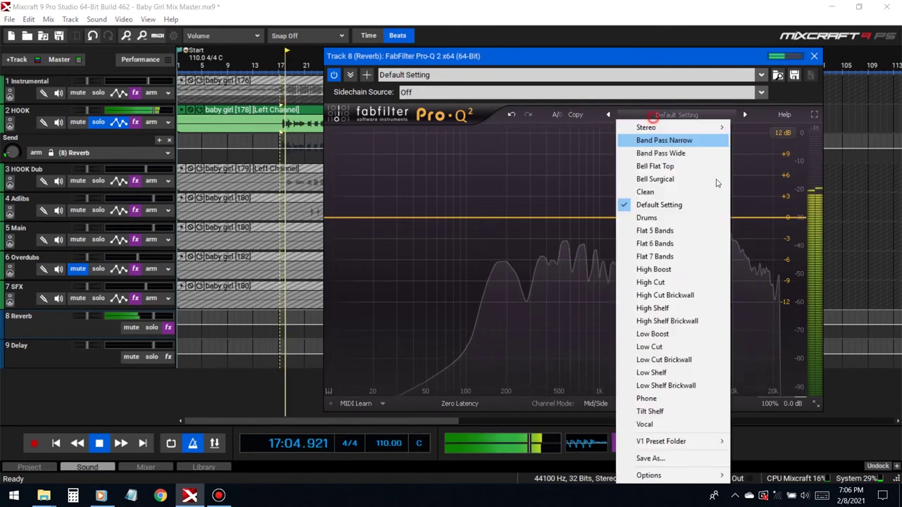
Step: Load the Low Cut preset in the reverb track's equalizer and set its cutoff to about 151 Hz
click(652, 346)
drag(426, 218, 490, 223)
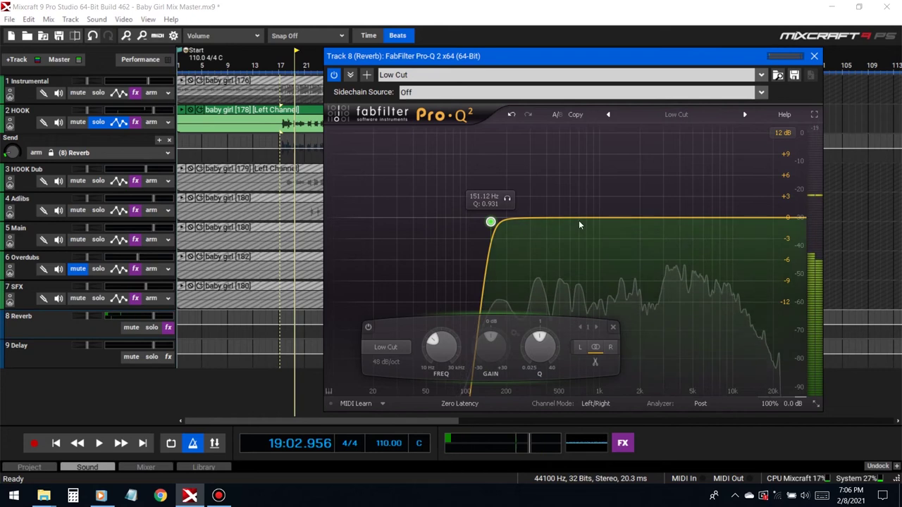
Step: Switch the equalizer to Mid/Side and add a mid-only bell cut of about -4.8 dB at about 661 Hz
drag(567, 218, 568, 158)
right_click(568, 158)
mouse_move(620, 202)
click(604, 389)
click(595, 403)
click(597, 427)
right_click(561, 163)
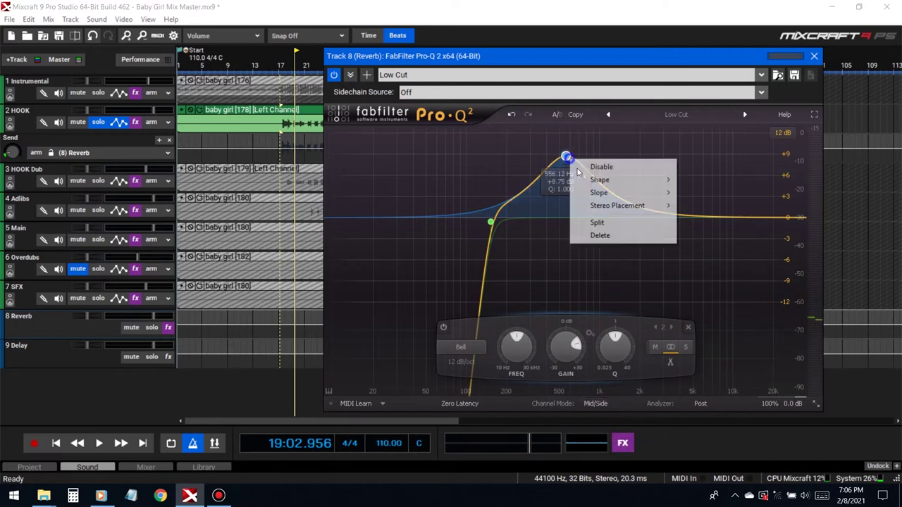
mouse_move(630, 204)
click(698, 205)
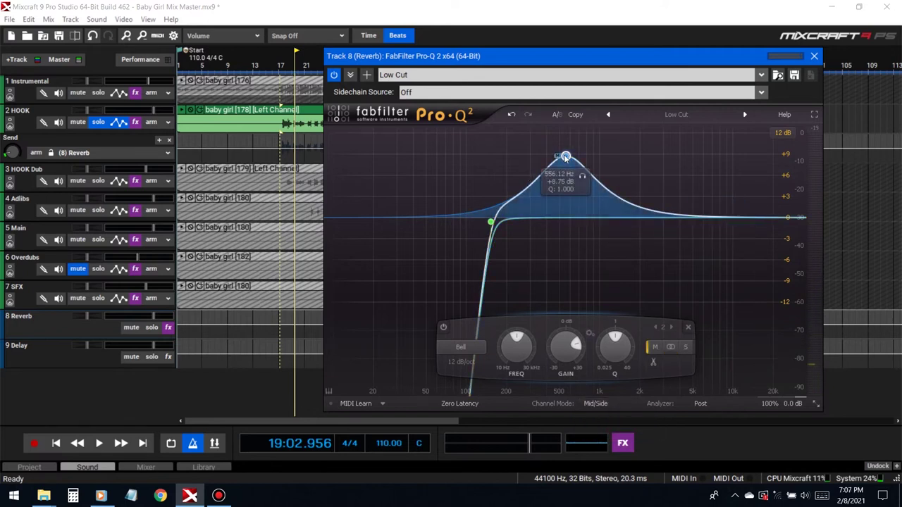
drag(566, 155, 576, 251)
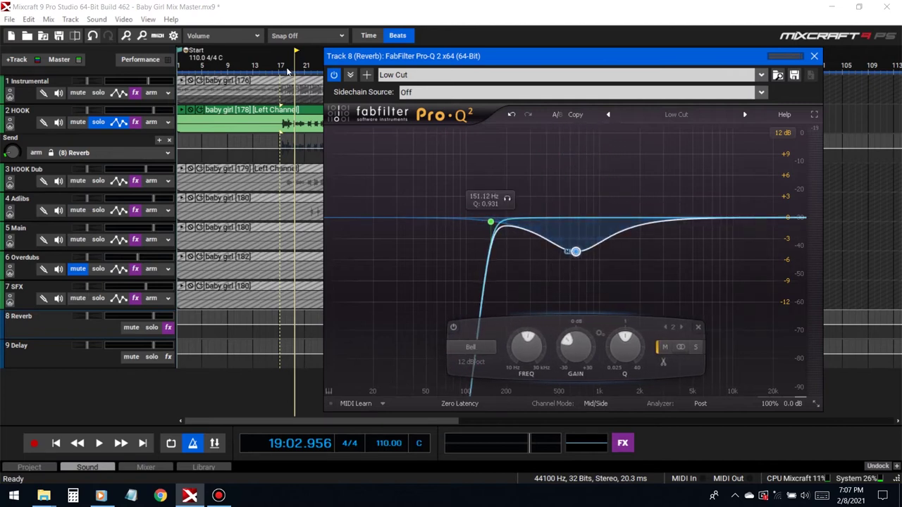
Step: Play the HOOK from bar 17 and compare the reverb with the mid bell cut bypassed and enabled
click(281, 66)
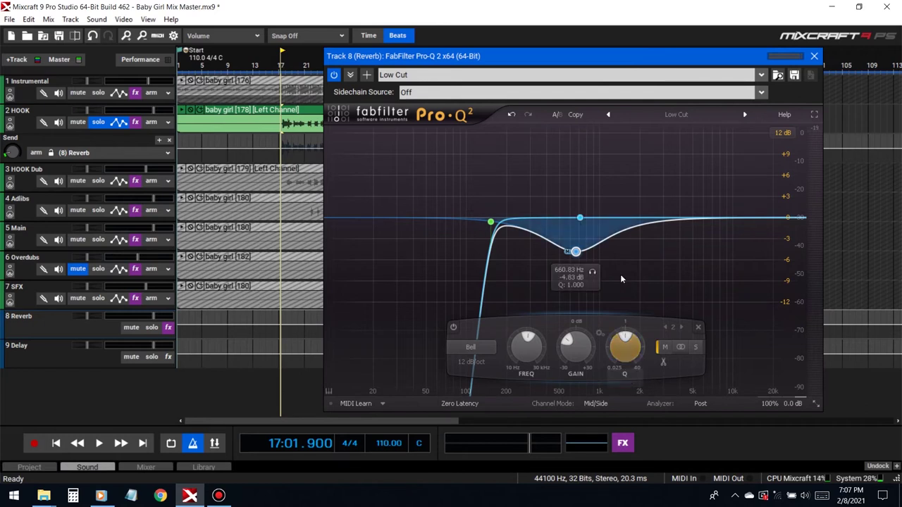
key(space)
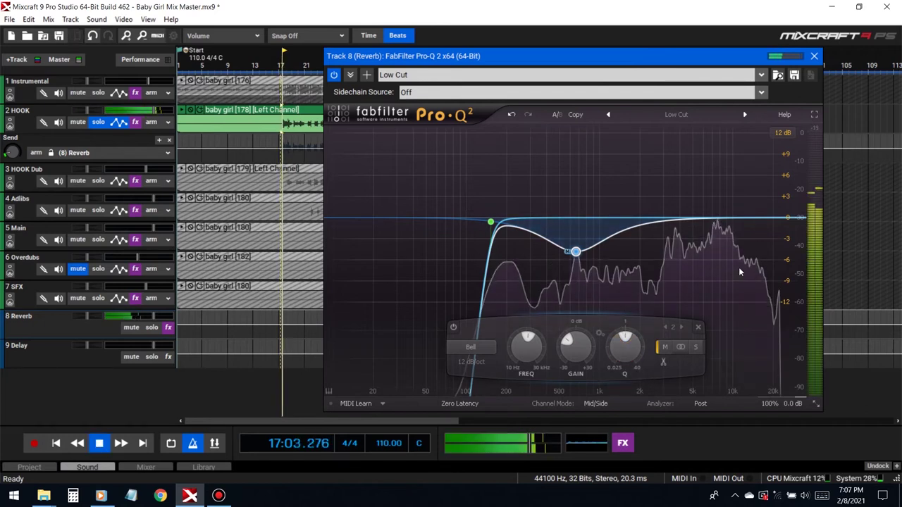
click(453, 329)
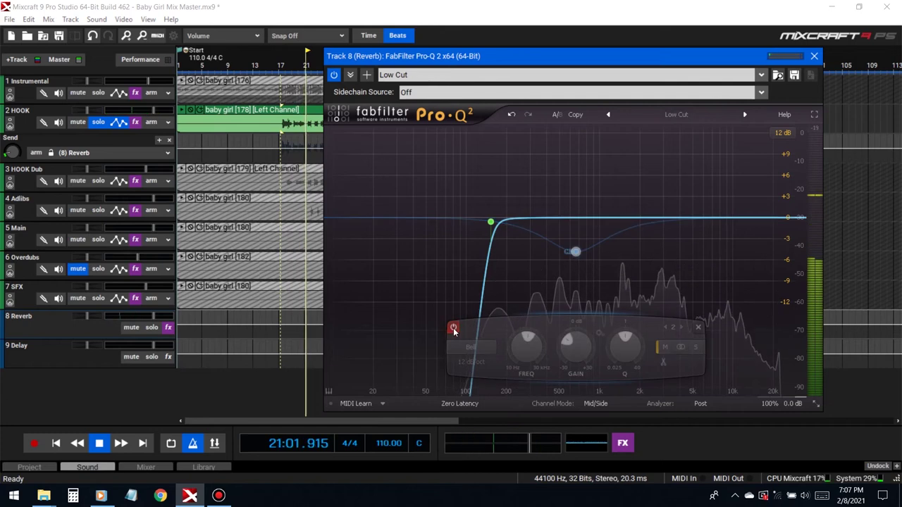
click(454, 328)
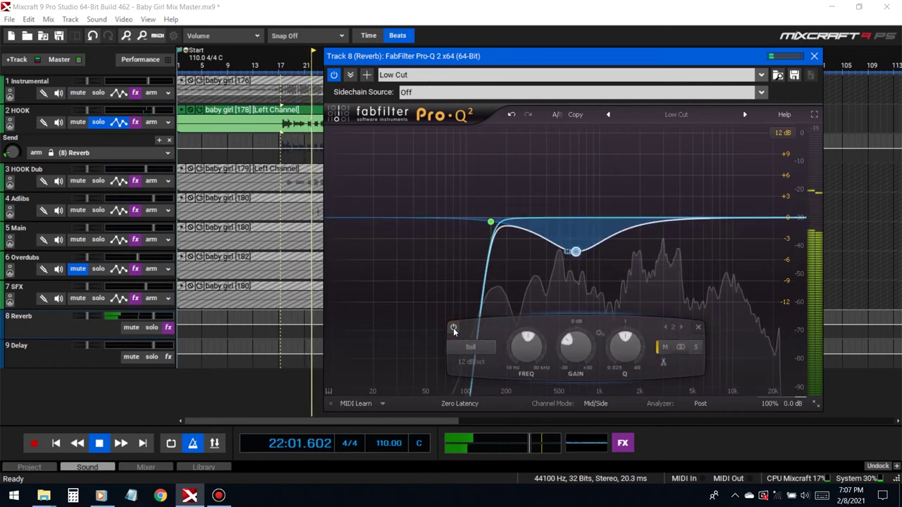
key(space)
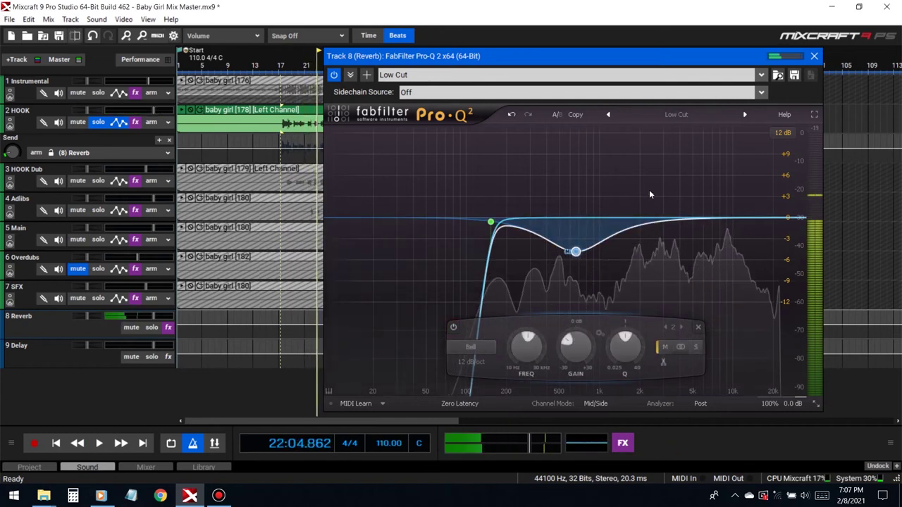
Step: Add a side-only bell boost of about +2.9 dB at about 3863 Hz with Q 0.873 and audition it from bar 17
drag(664, 216, 684, 203)
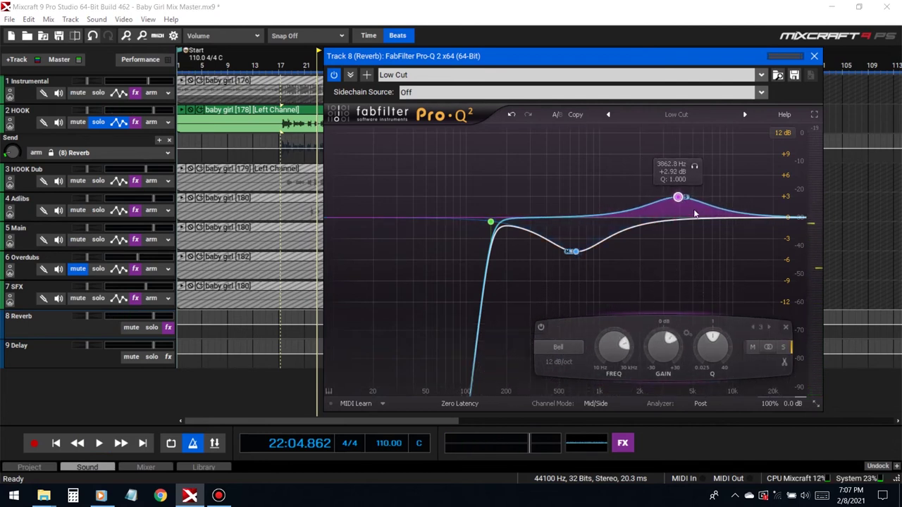
click(281, 65)
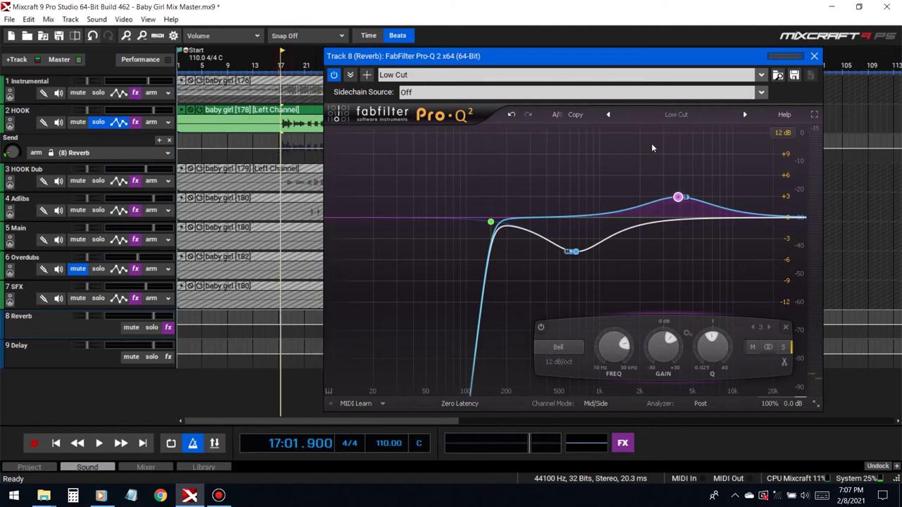
key(space)
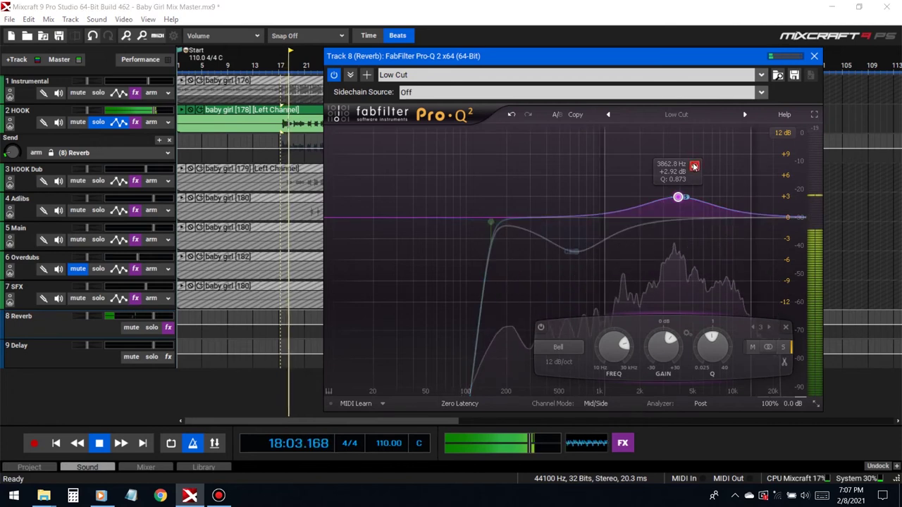
key(space)
Step: Solo the Reverb track to audition the side boost and mid cut bands individually, and unsolo it when done
click(151, 327)
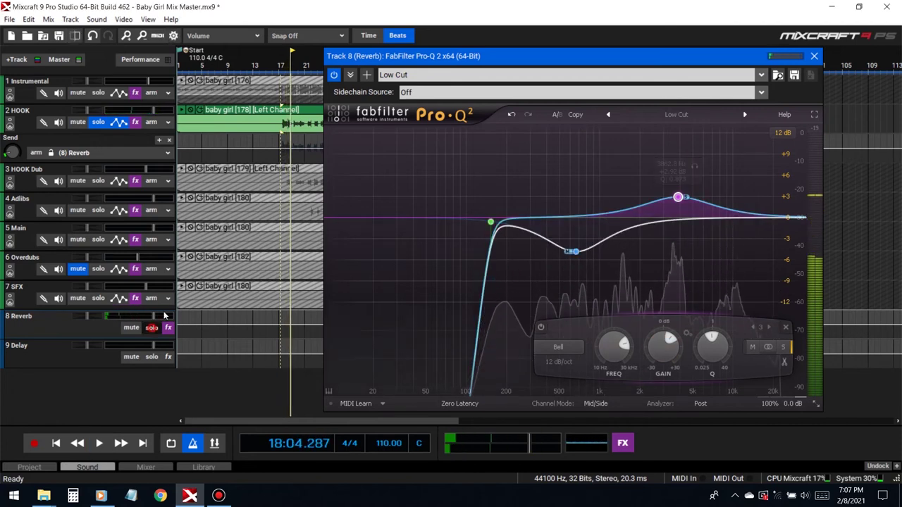
click(284, 64)
key(space)
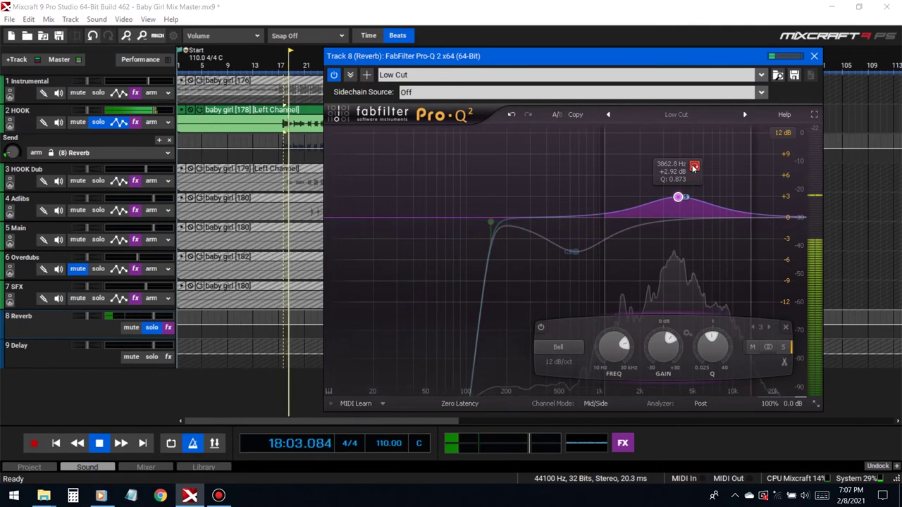
click(575, 251)
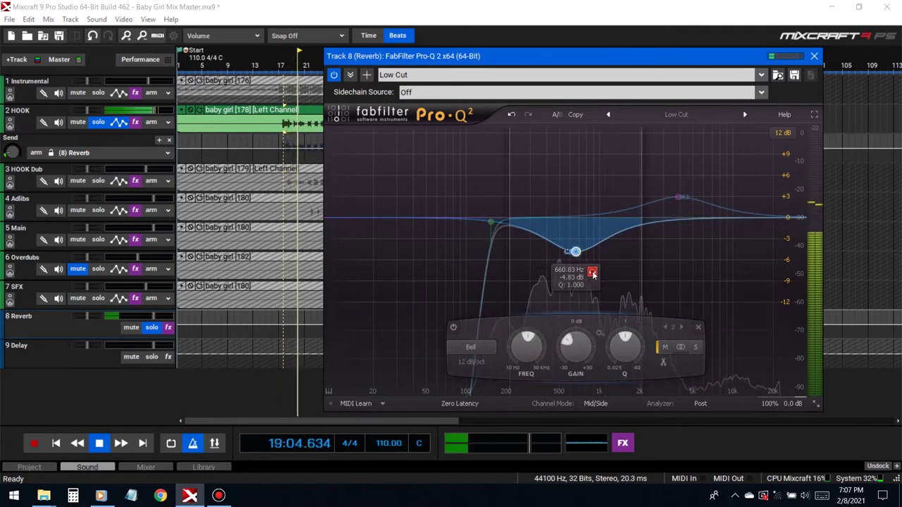
mouse_move(670, 177)
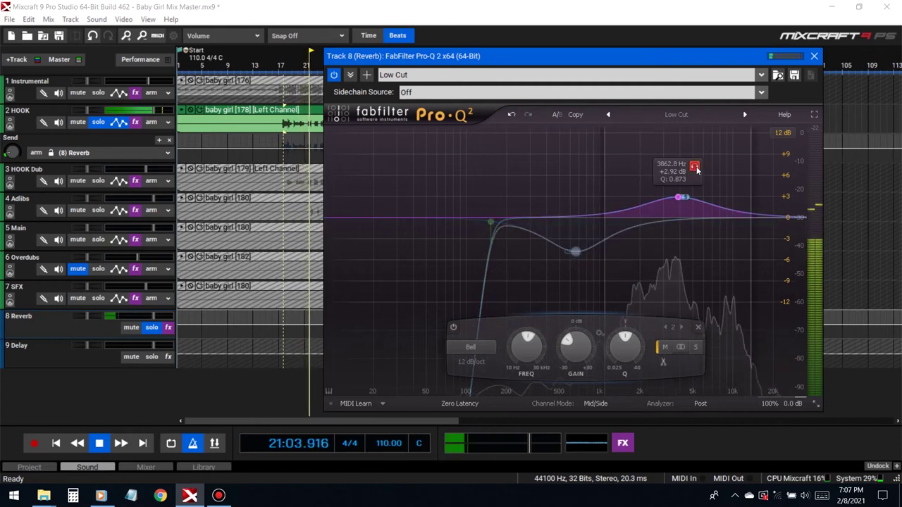
key(space)
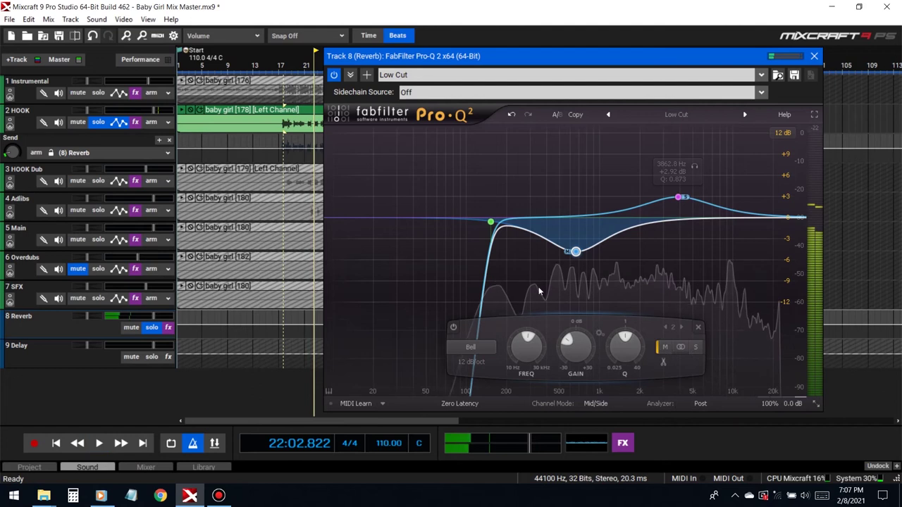
click(160, 327)
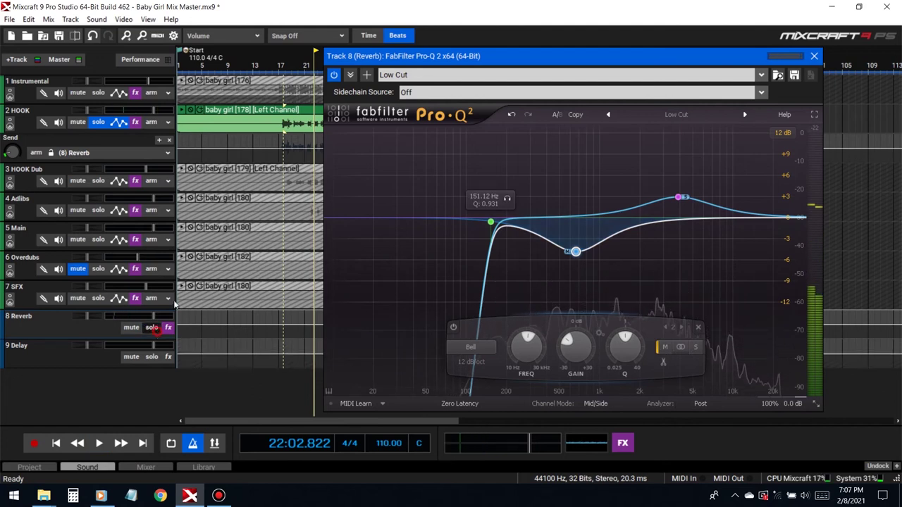
Step: Raise the side bell boost to about +3.7 dB at about 4105 Hz while the HOOK plays from around bar 17
click(284, 67)
key(space)
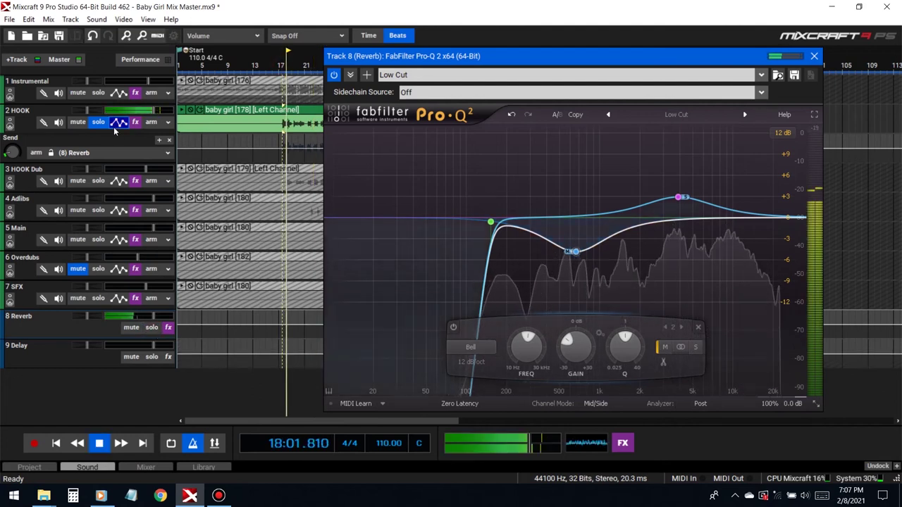
mouse_move(683, 200)
mouse_move(682, 200)
mouse_down()
mouse_move(682, 192)
mouse_move(704, 188)
mouse_move(629, 189)
mouse_move(682, 192)
mouse_up()
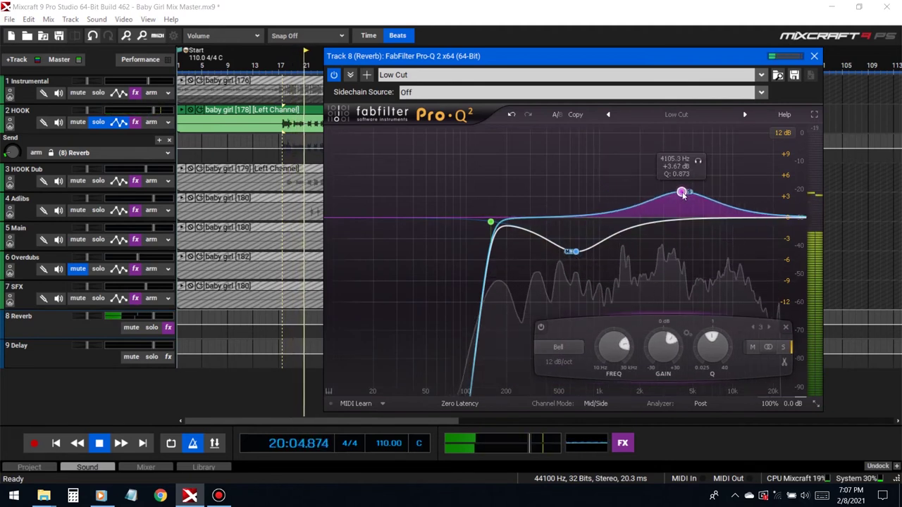
Step: Unsolo the HOOK track to play the full mix, and save the project with the reverb equalizer closed
click(99, 123)
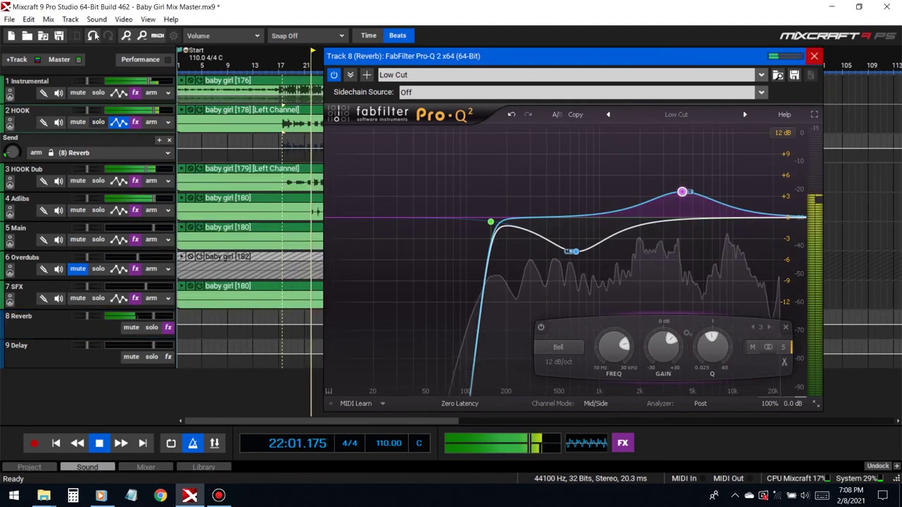
click(60, 36)
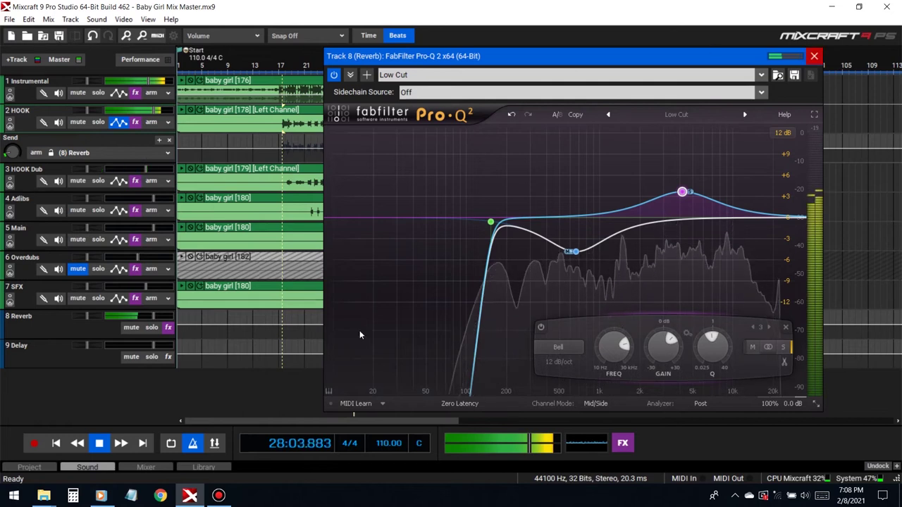
click(97, 446)
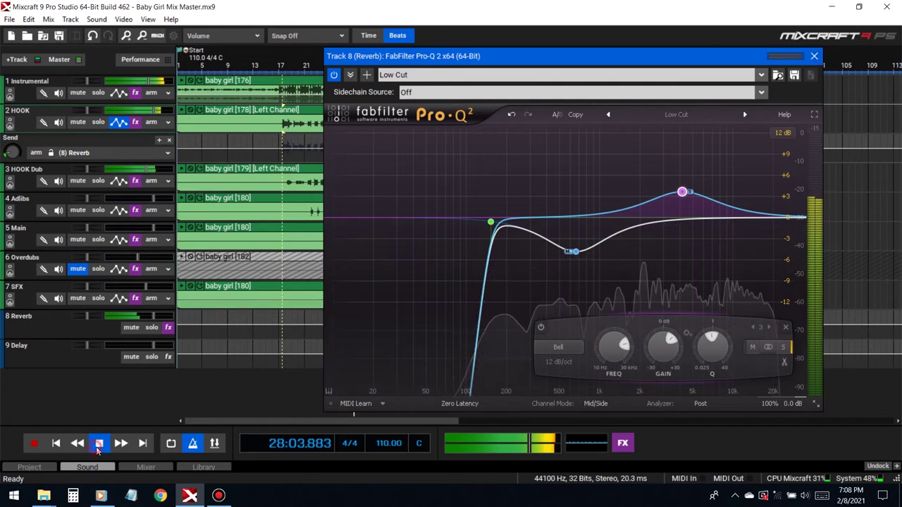
click(813, 55)
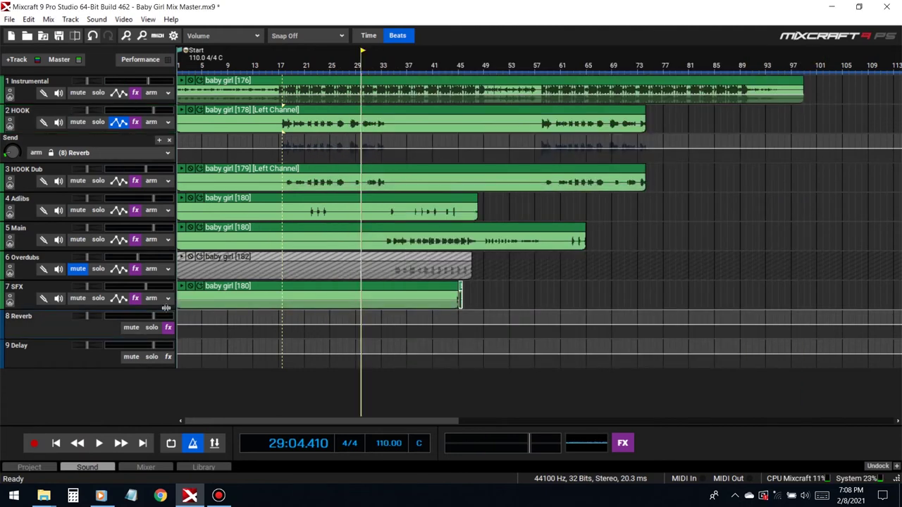
click(59, 36)
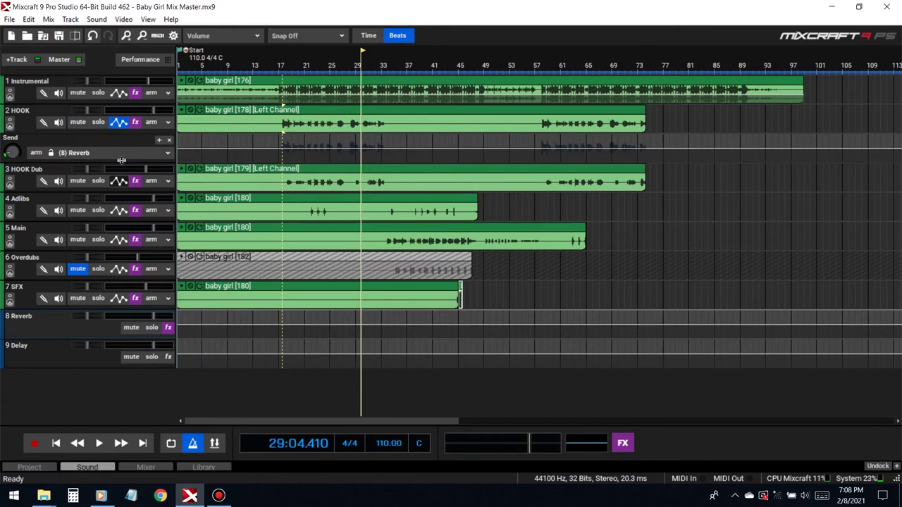
Step: Add the DD Delay effect to the Delay track and load its "1/4 to 1/2" preset
click(169, 356)
click(299, 368)
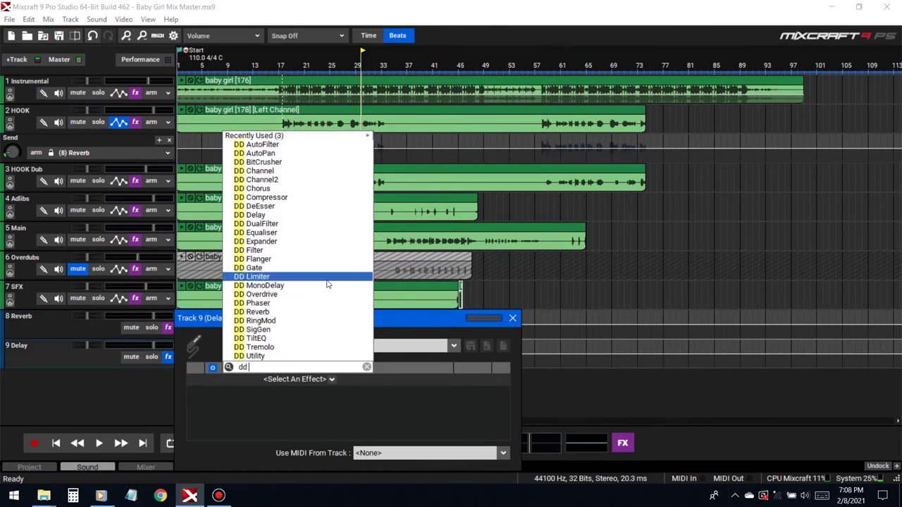
click(298, 215)
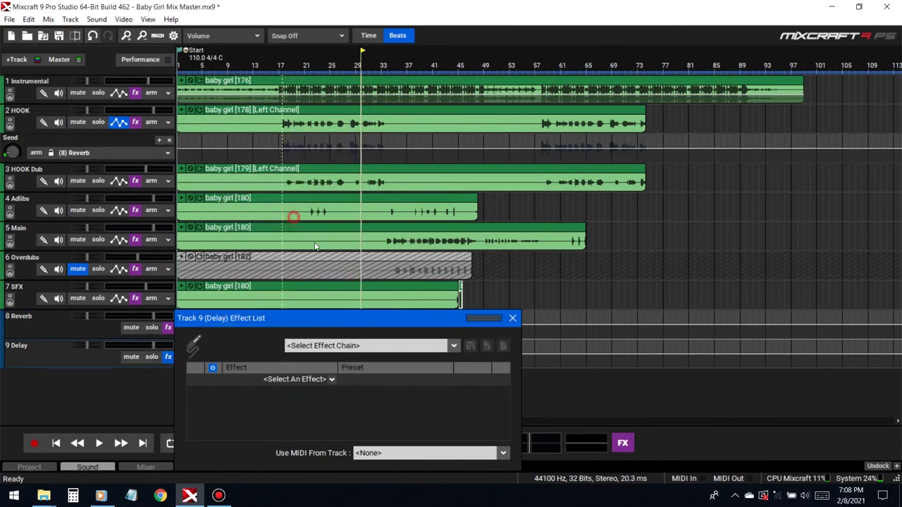
click(425, 130)
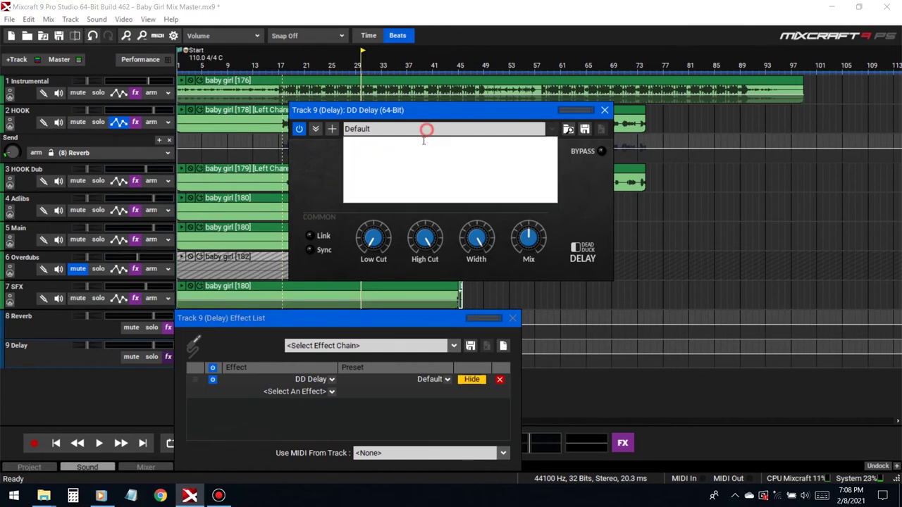
click(356, 158)
drag(467, 106, 653, 98)
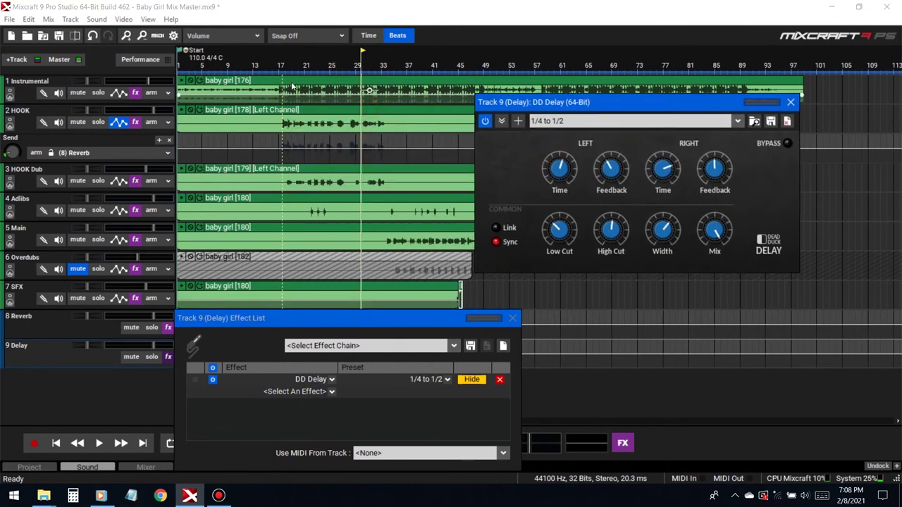
Step: Switch the HOOK send display to (9) Delay and raise its send level while the HOOK plays soloed
click(279, 65)
key(space)
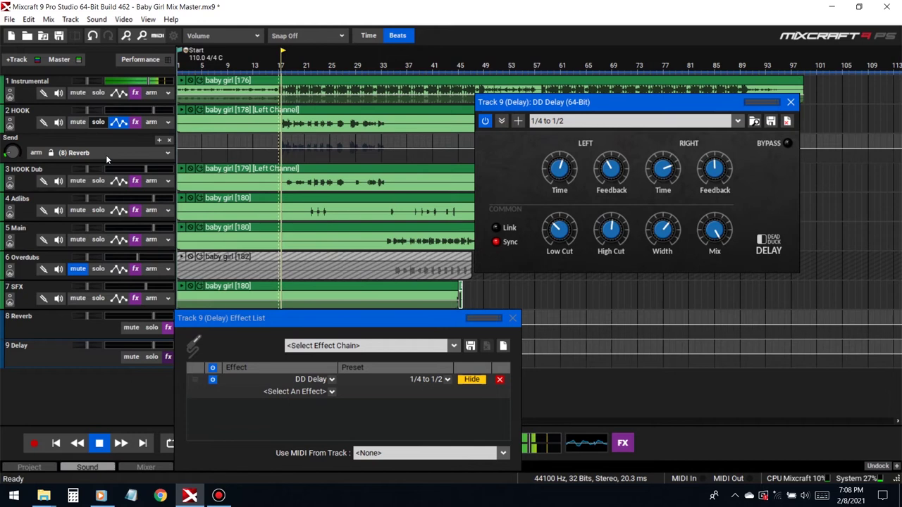
click(102, 153)
click(79, 215)
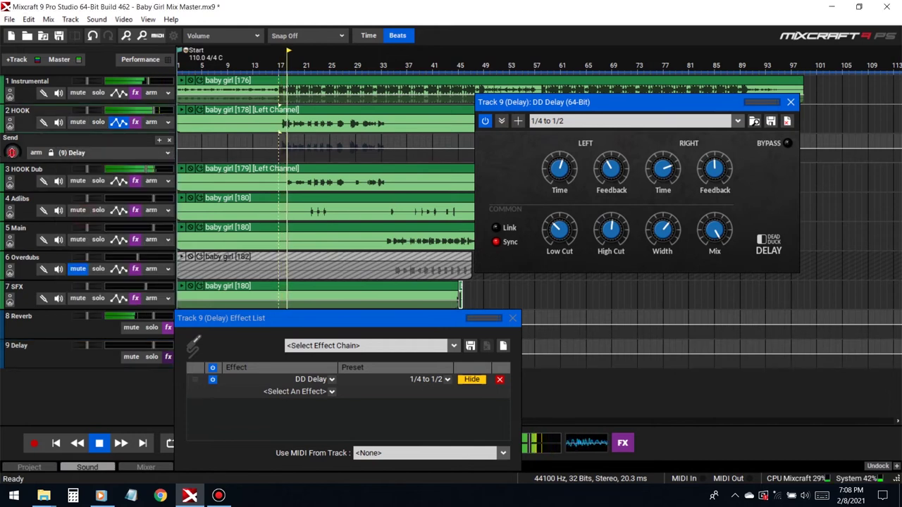
click(98, 123)
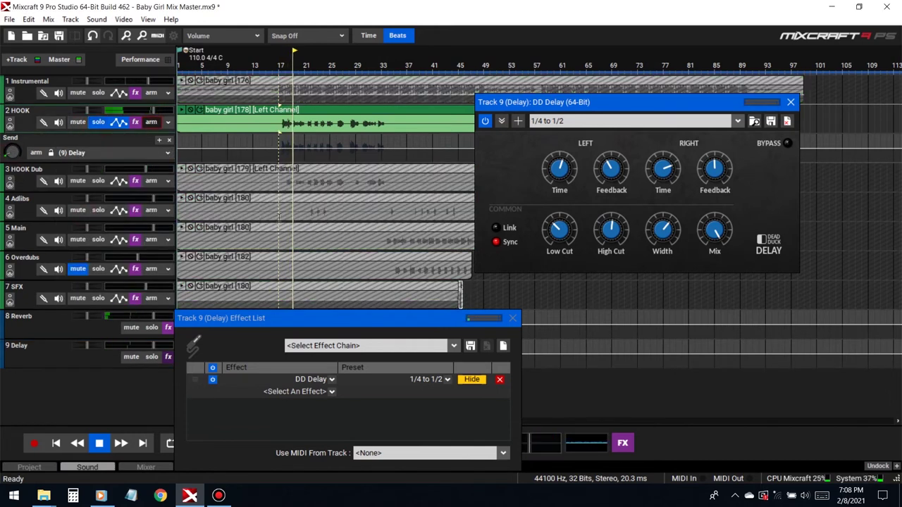
drag(14, 154, 16, 155)
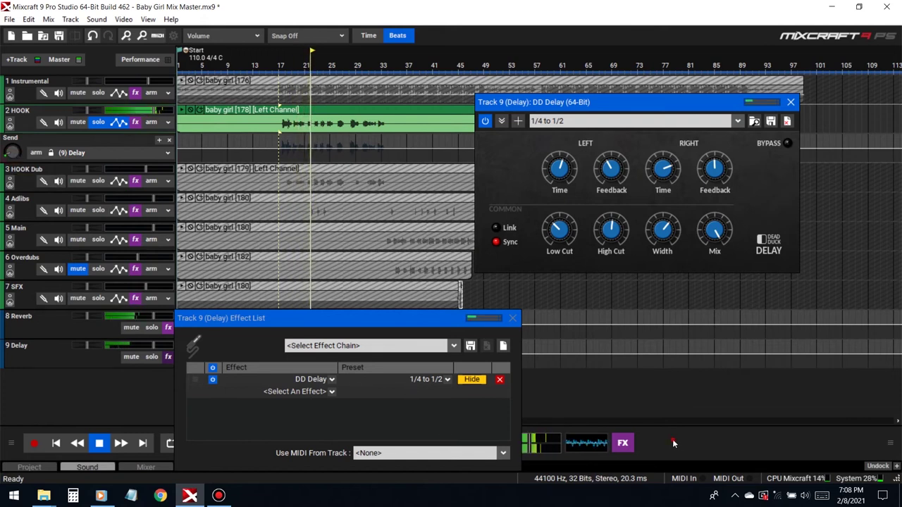
key(space)
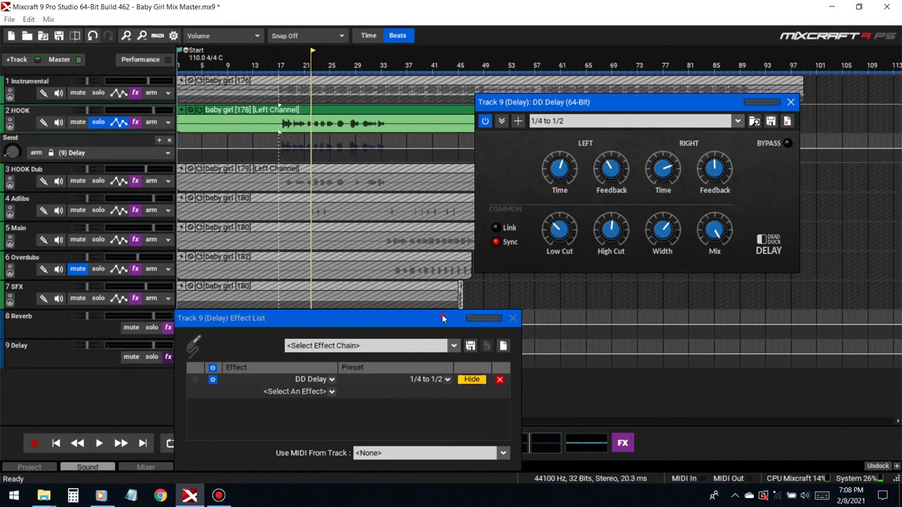
Step: Reposition the Delay track's effect list window clear of the transport controls
drag(442, 314, 455, 478)
drag(312, 241, 392, 270)
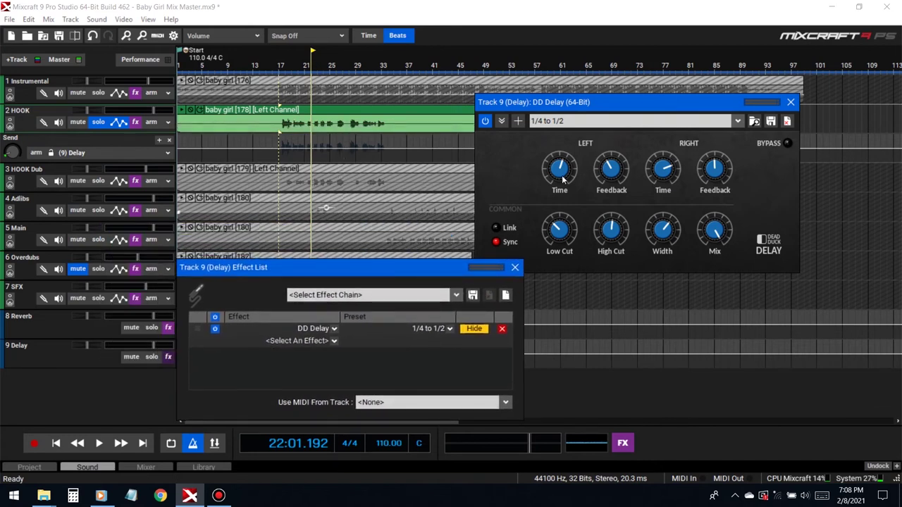
Step: Play the full mix with the HOOK unsoloed, and solo the HOOK again
click(96, 124)
key(space)
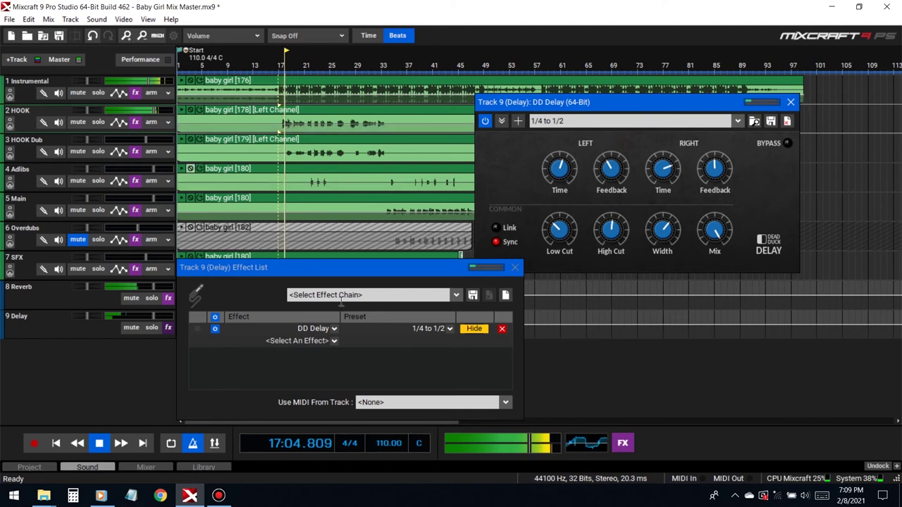
click(99, 123)
Step: Add the DD Flanger effect to the Delay track, load its "Delay Flanger" preset, and close its window
click(310, 341)
text(dd f)
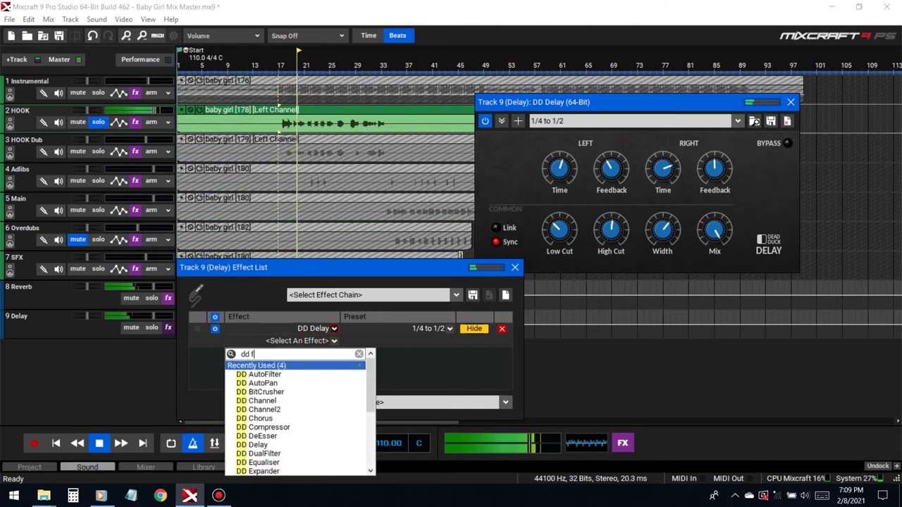
click(288, 393)
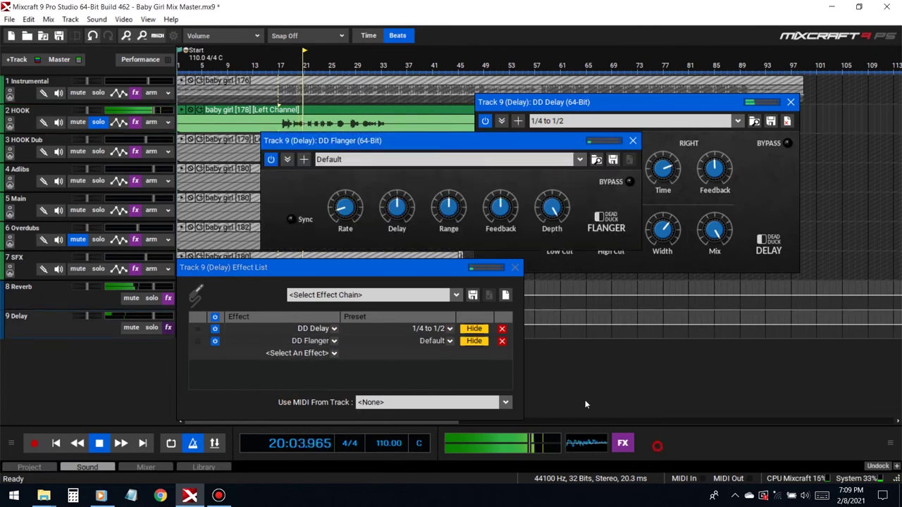
key(space)
click(580, 160)
click(349, 203)
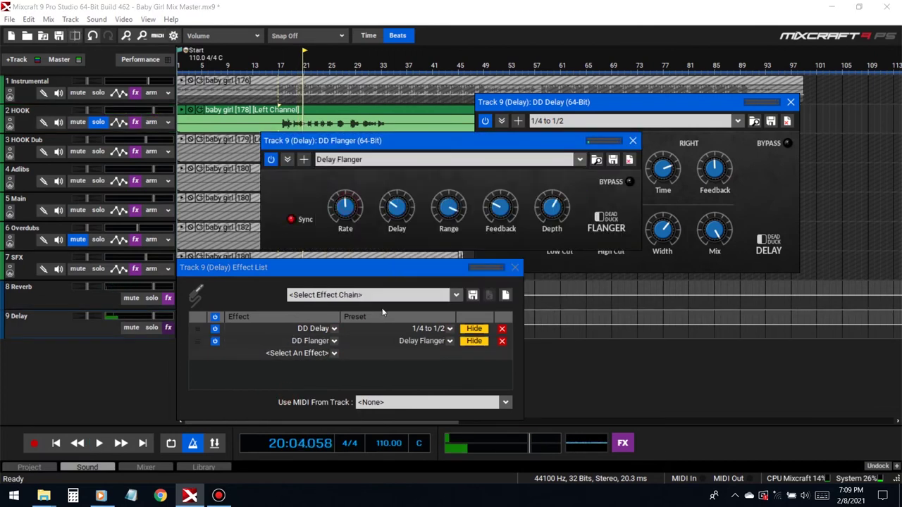
click(632, 142)
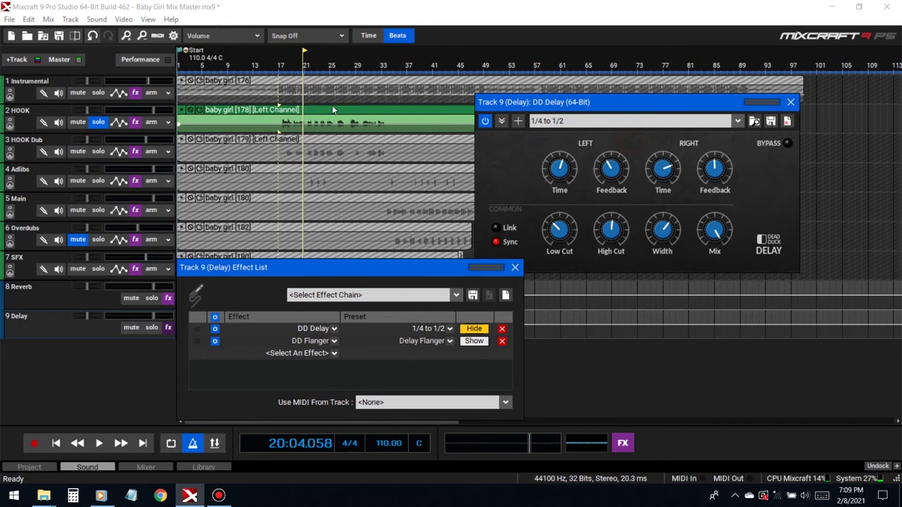
Step: Add OneKnob Driver Stereo (VST3) to the Delay track and set its drive between 1 and 2 while the soloed HOOK plays
click(290, 65)
key(space)
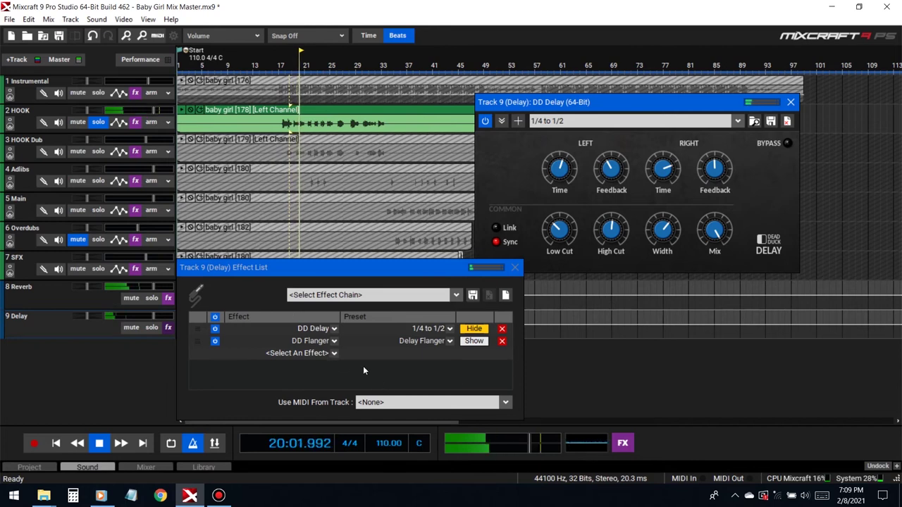
click(303, 353)
text(dr)
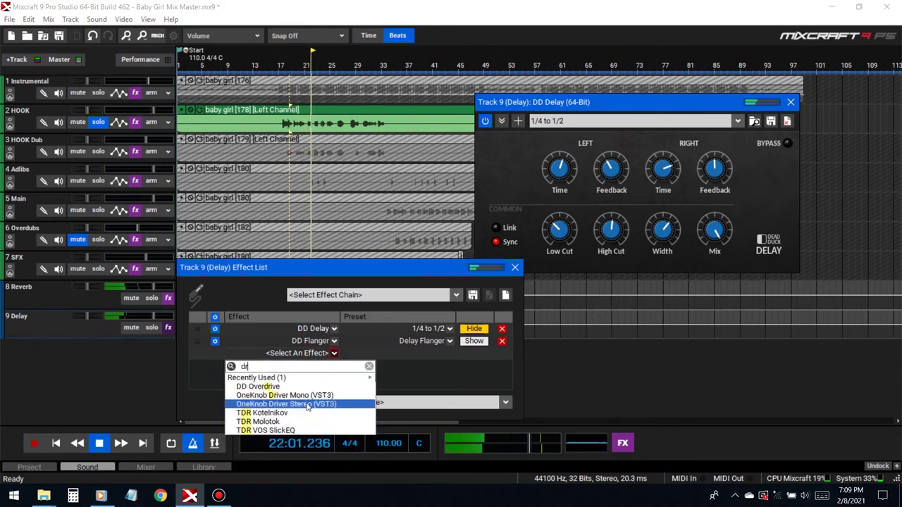
click(310, 404)
drag(453, 223, 453, 212)
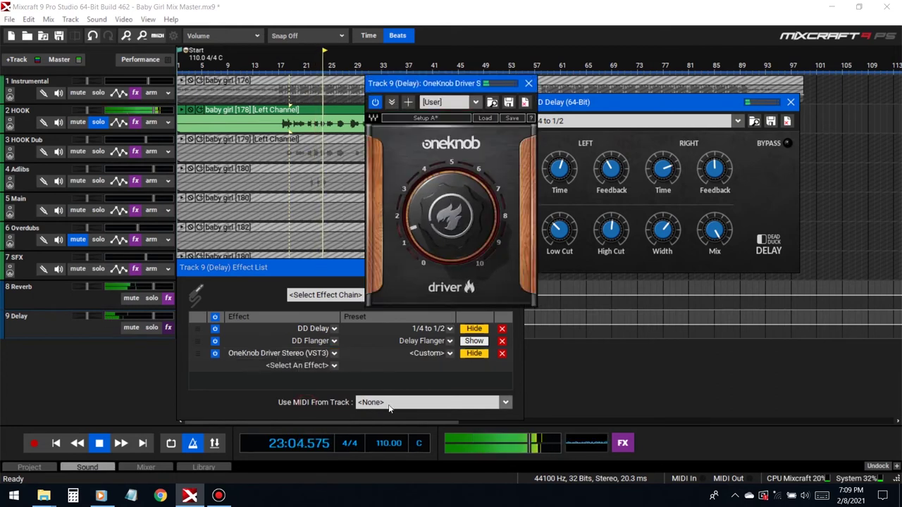
click(529, 83)
key(space)
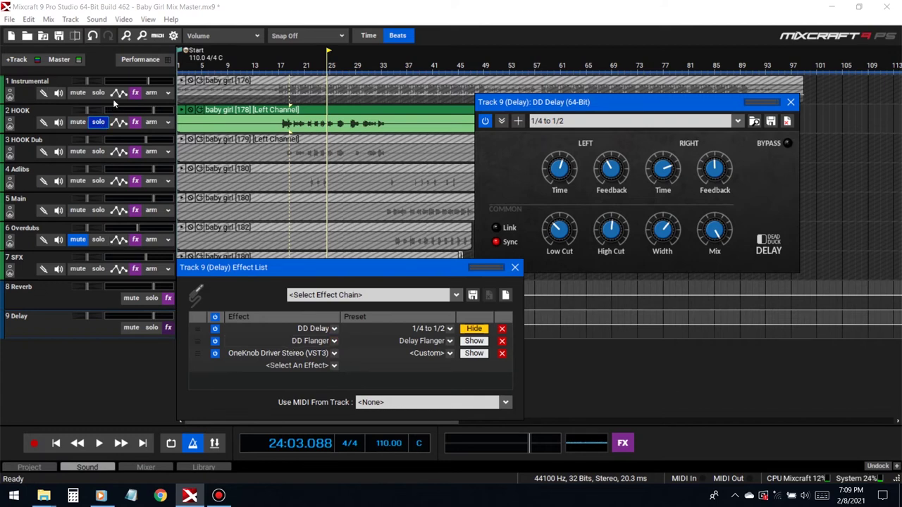
Step: Unsolo the HOOK, raise the DD Delay's Width, and replay the full mix from around measure 17
click(98, 123)
click(281, 67)
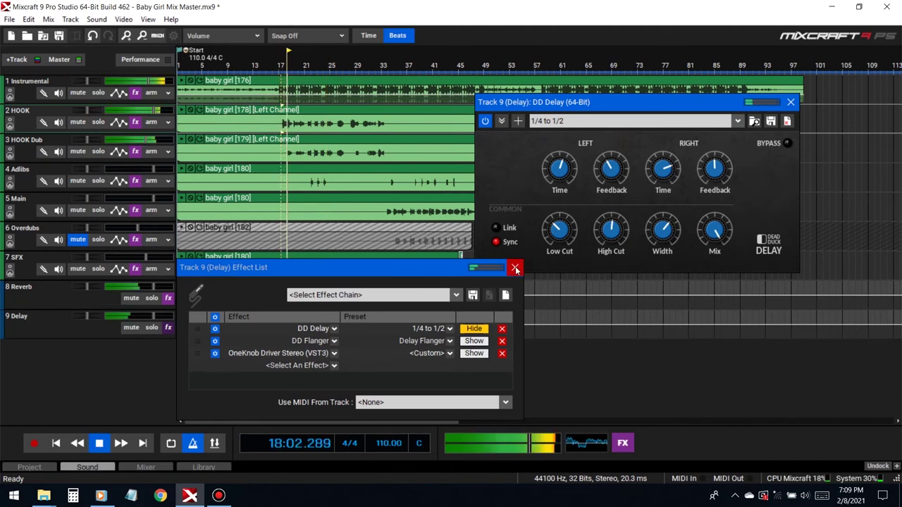
key(space)
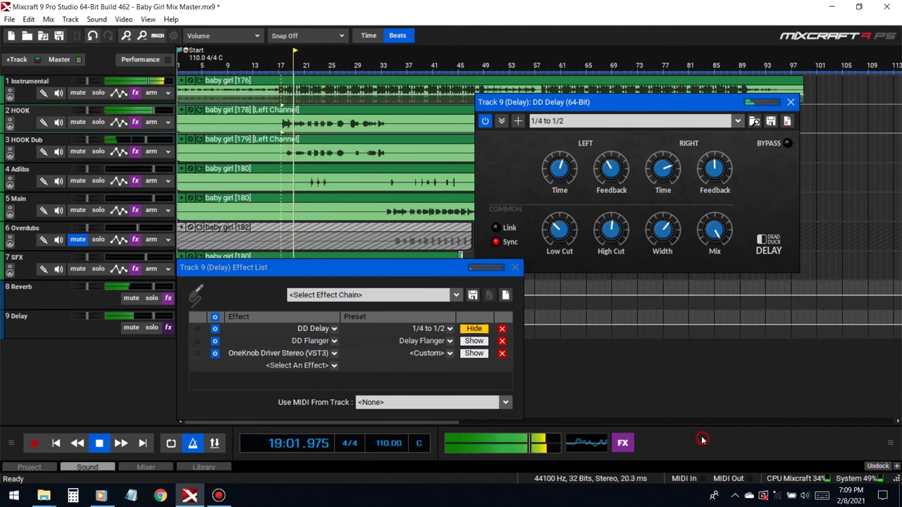
click(659, 236)
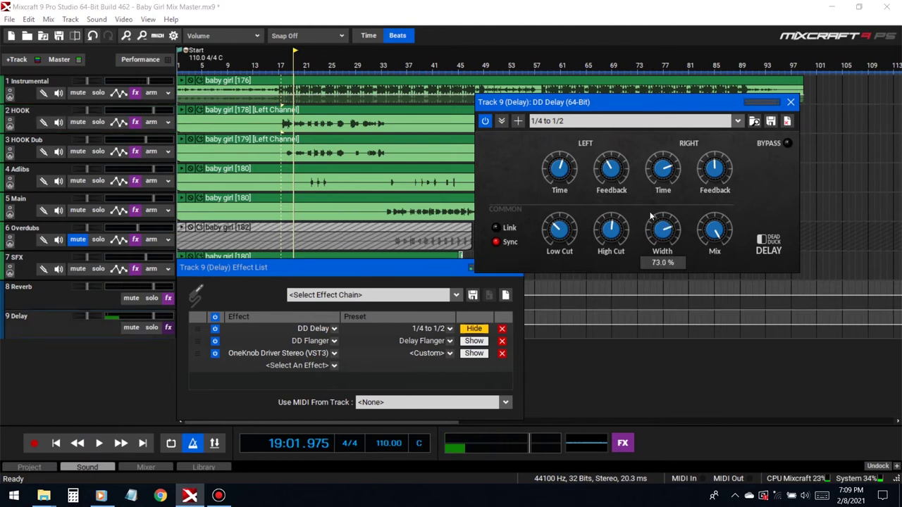
click(281, 66)
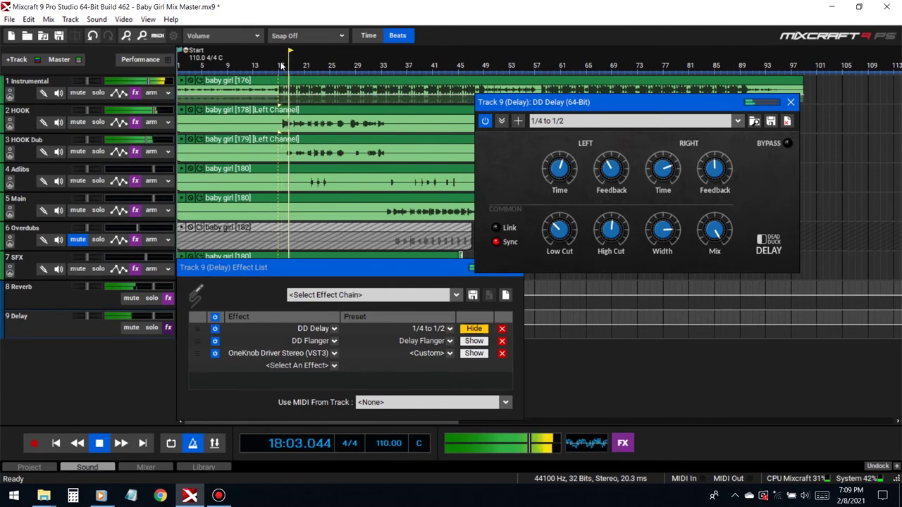
Step: Close the Delay track's effect windows, stop playback, and save the project
click(791, 102)
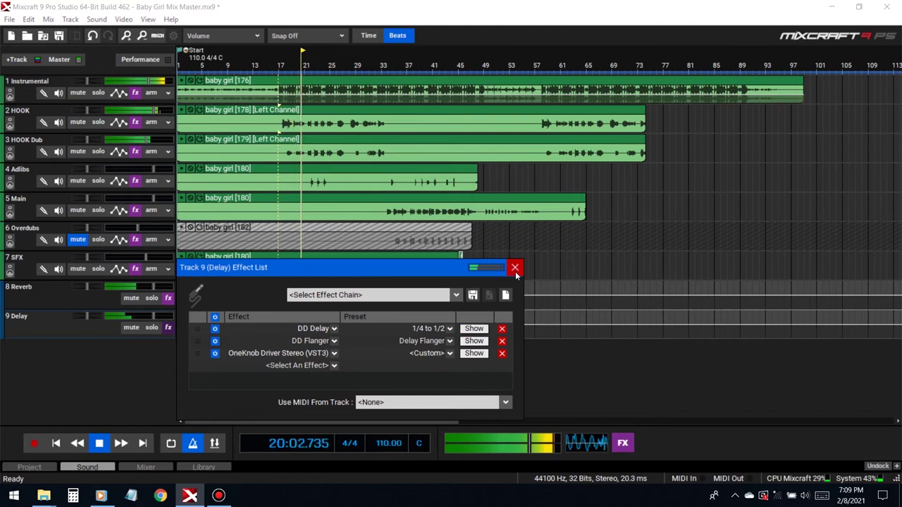
click(516, 268)
key(space)
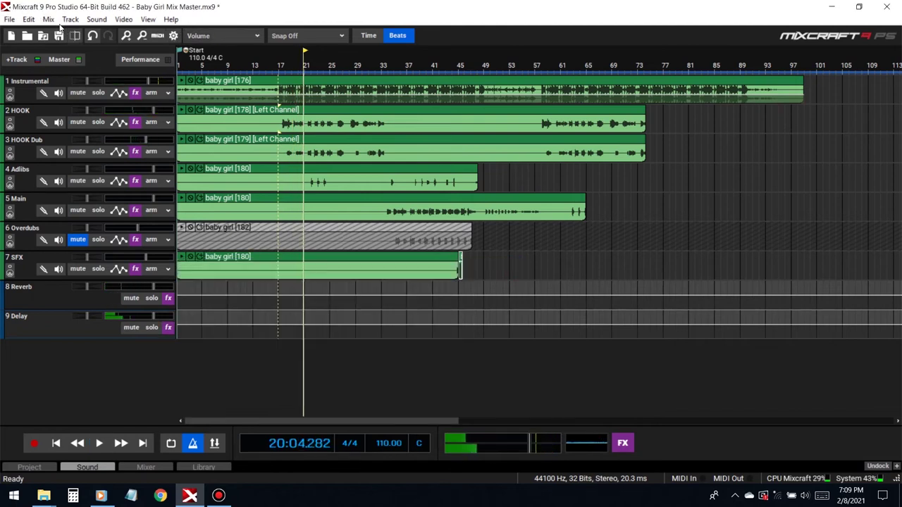
click(59, 35)
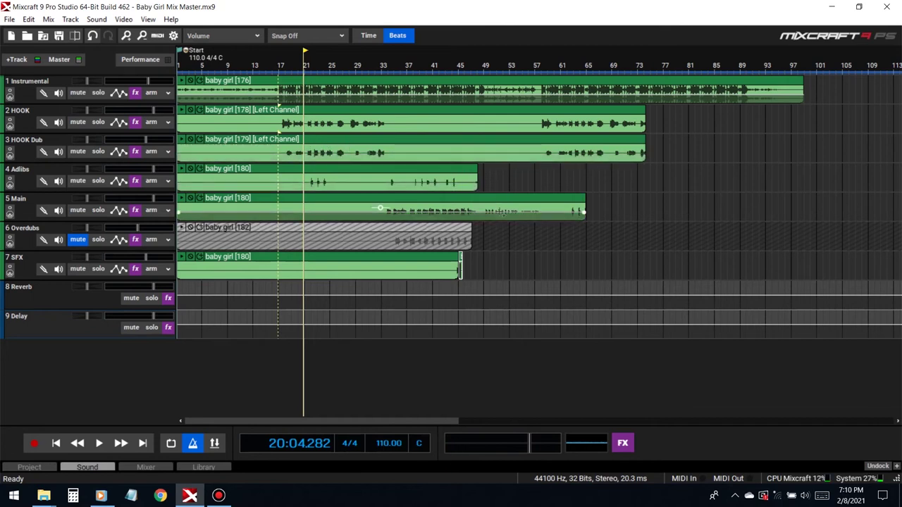
Step: Show the Main track's (9) Delay send and raise its level to about 10
click(119, 211)
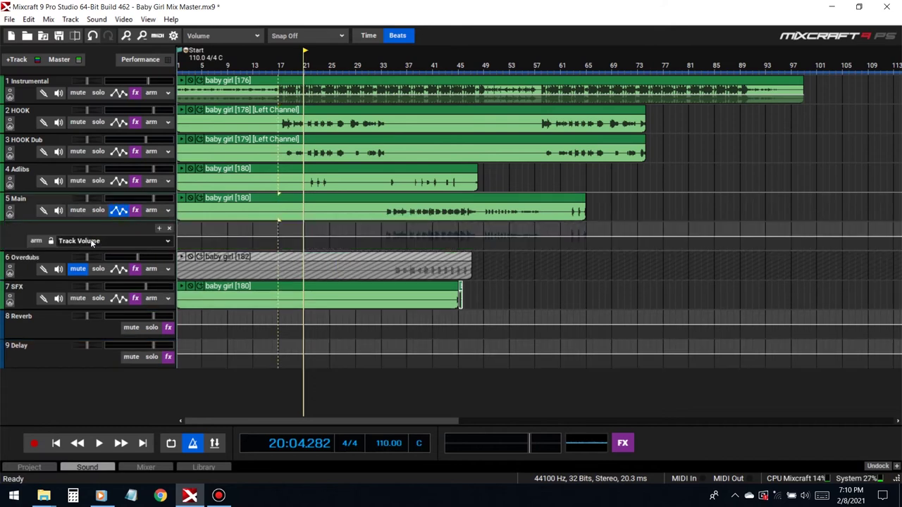
click(116, 240)
click(77, 303)
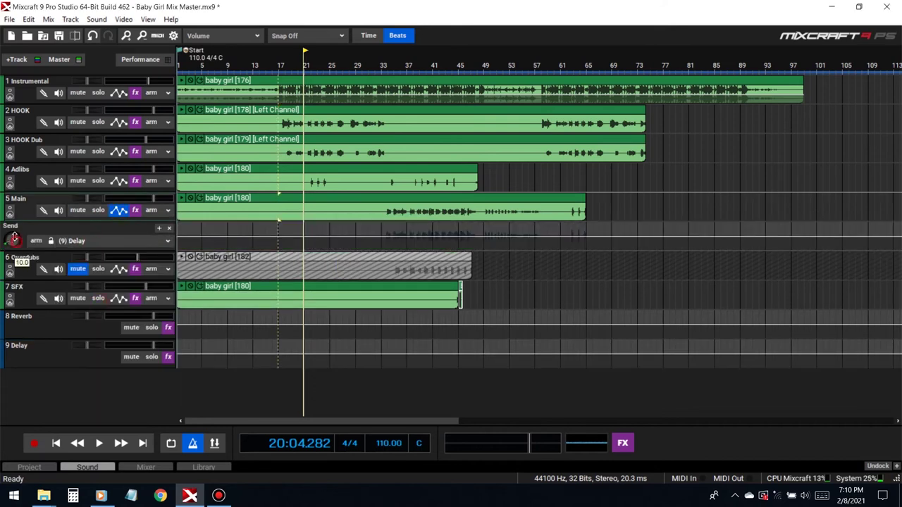
Step: Show the (8) Reverb sends of the Main and HOOK tracks, and raise Main's reverb send to match the HOOK's
click(113, 240)
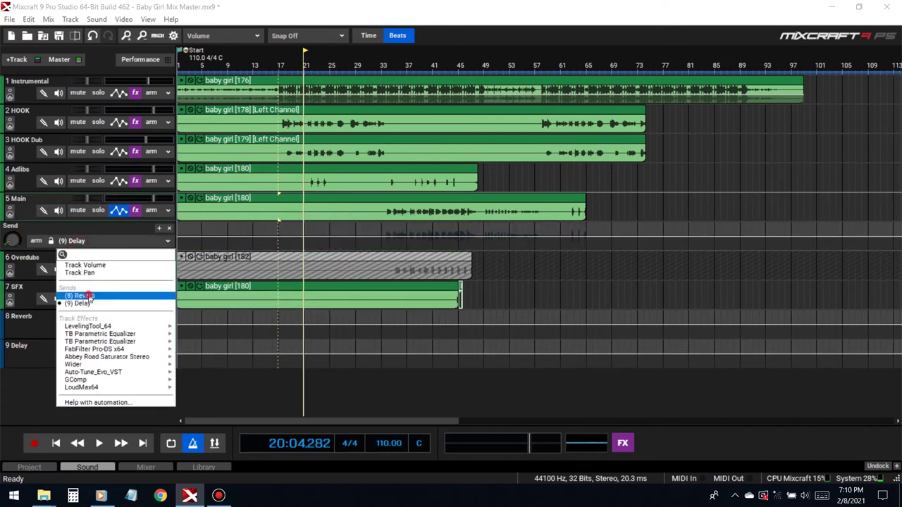
click(77, 295)
click(119, 122)
click(113, 152)
click(95, 210)
mouse_move(12, 266)
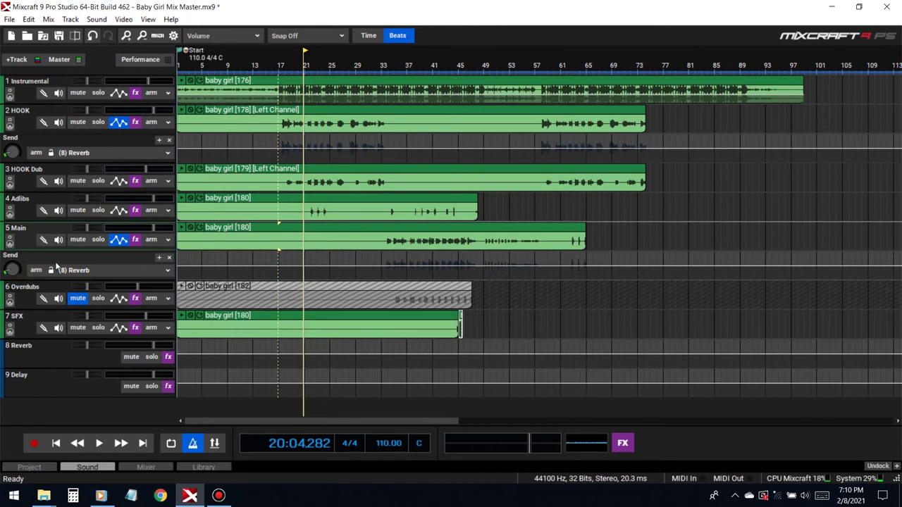
Step: Show the (9) Delay sends of the HOOK and Main tracks, and set Main's delay send level to 18
click(106, 152)
click(90, 213)
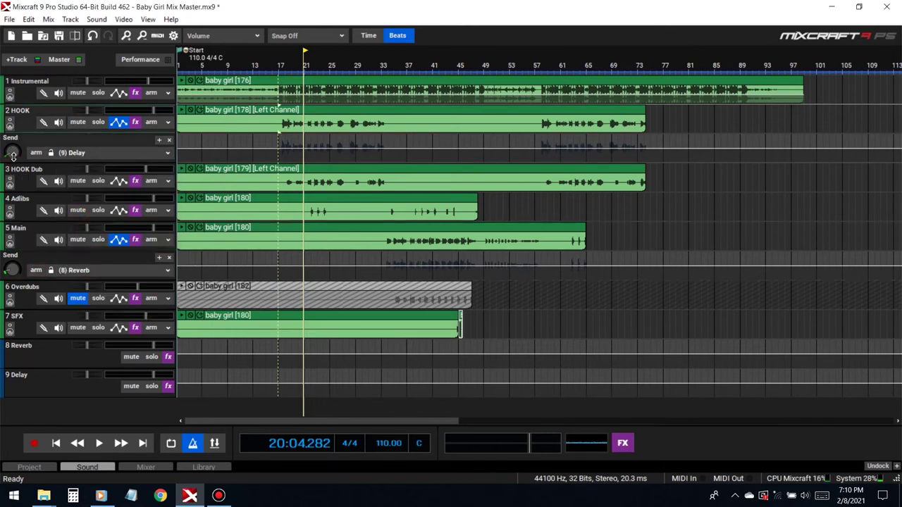
click(95, 273)
click(80, 326)
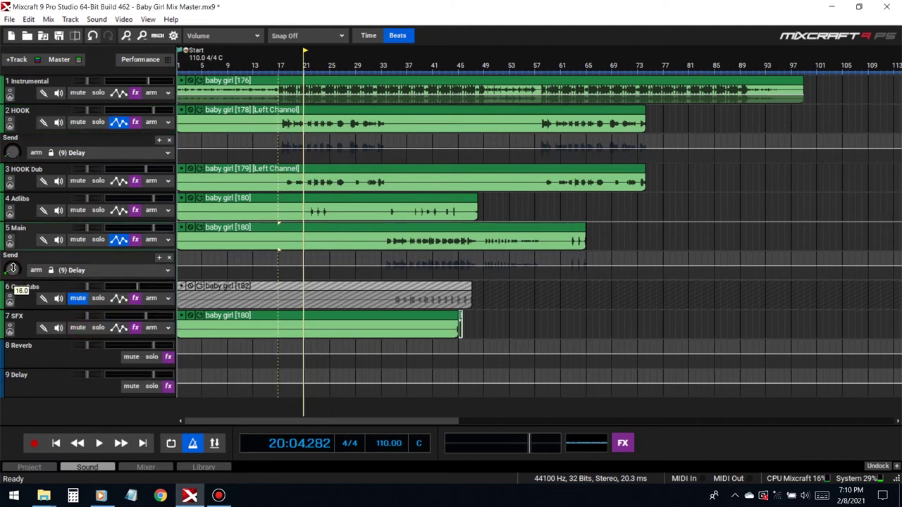
Step: Play the Main vocal from about measure 34 in the full mix, and hide the HOOK and Main send lanes
double_click(393, 66)
click(119, 121)
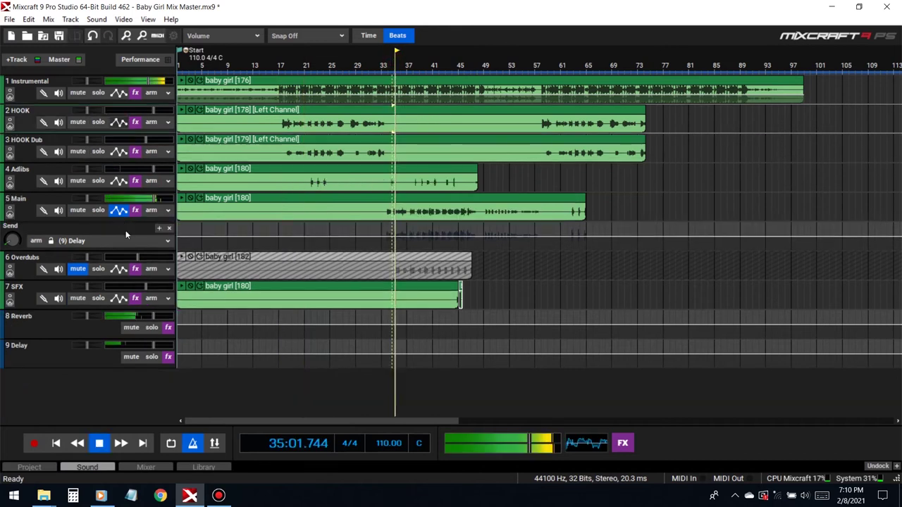
click(120, 212)
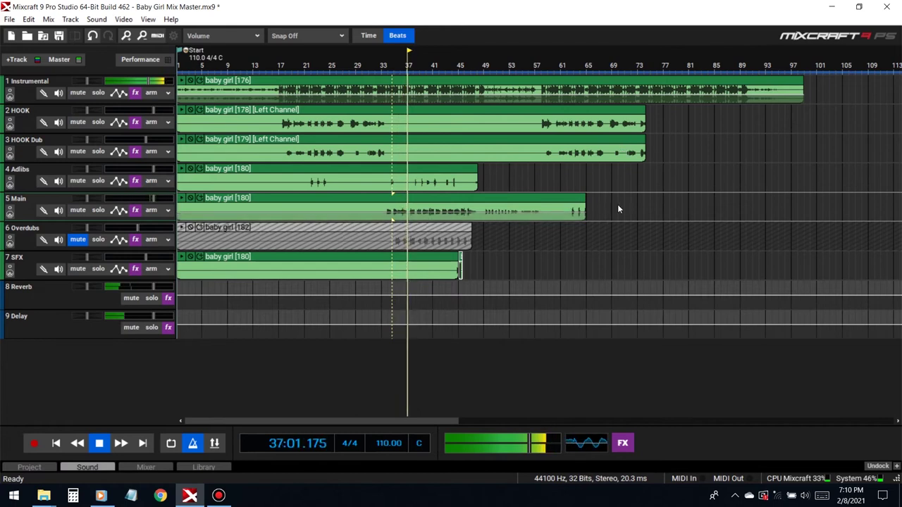
key(space)
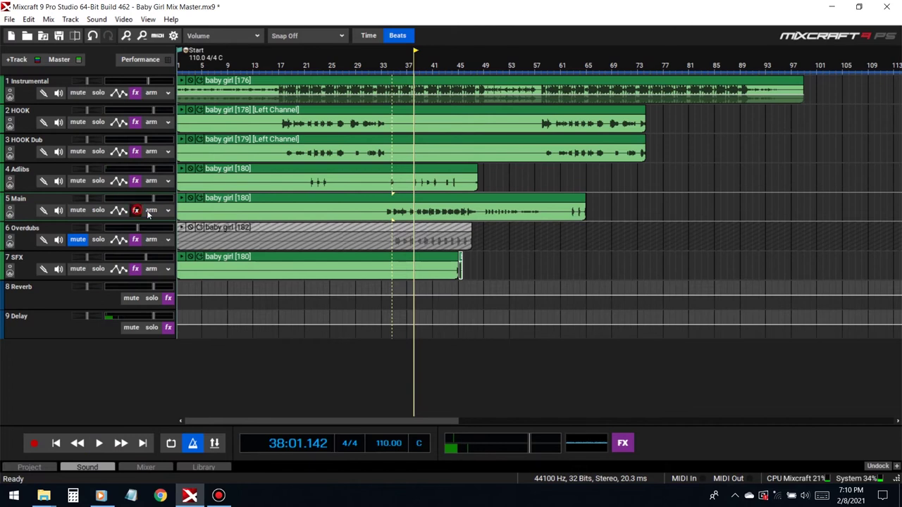
Step: Review the Main track's effect list, close it, and play a little more of the Main vocal in the mix
click(136, 210)
scroll(393, 283, down, 1)
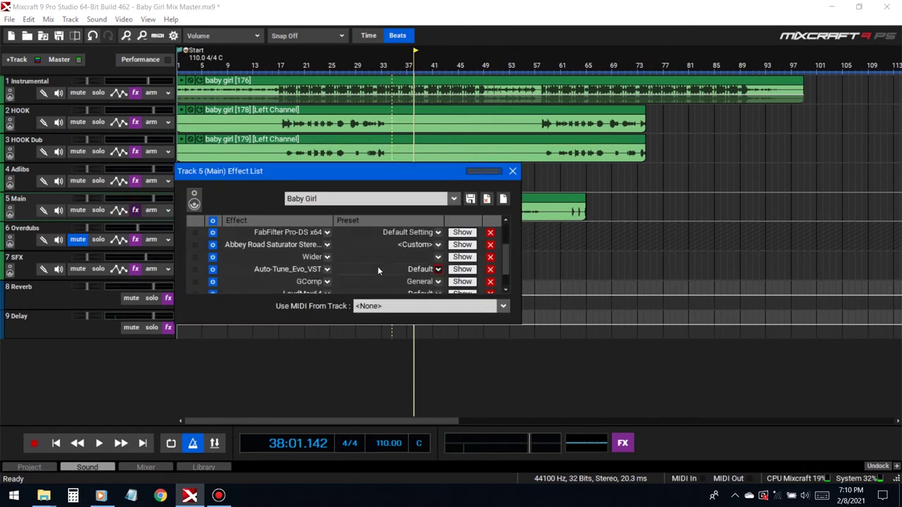
click(514, 171)
key(space)
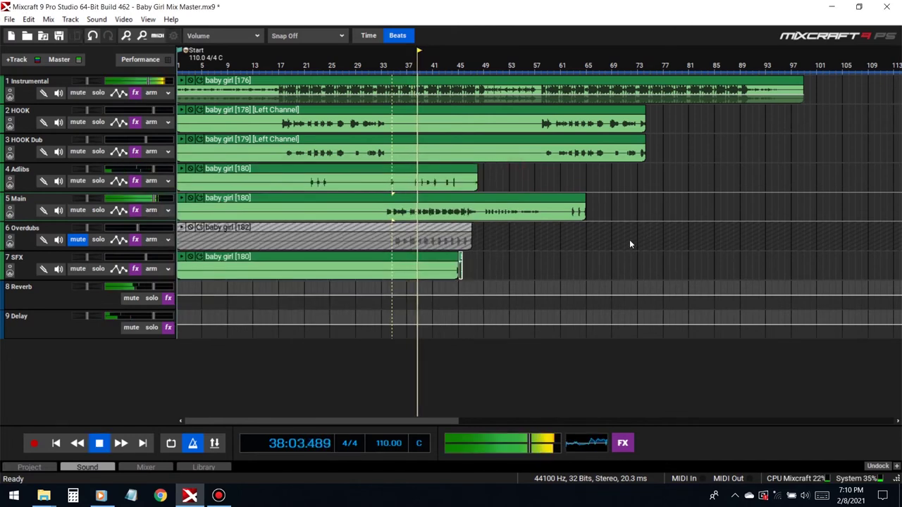
key(space)
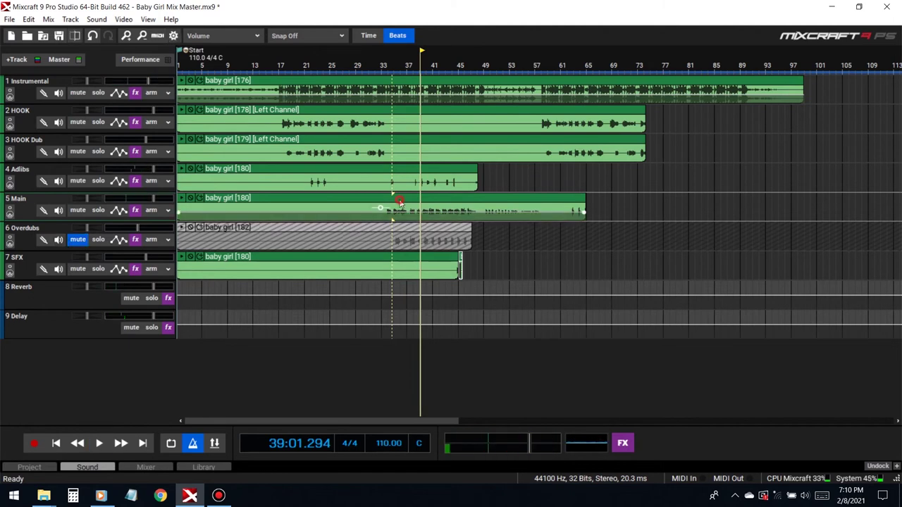
Step: Open the Main track's vocal clip in the Melodyne editor and save the project
double_click(398, 202)
click(59, 36)
click(206, 311)
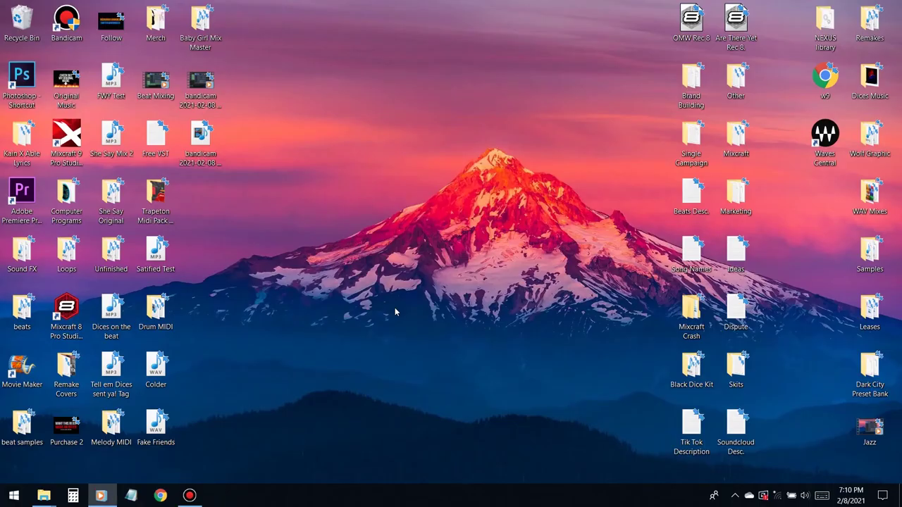
click(194, 497)
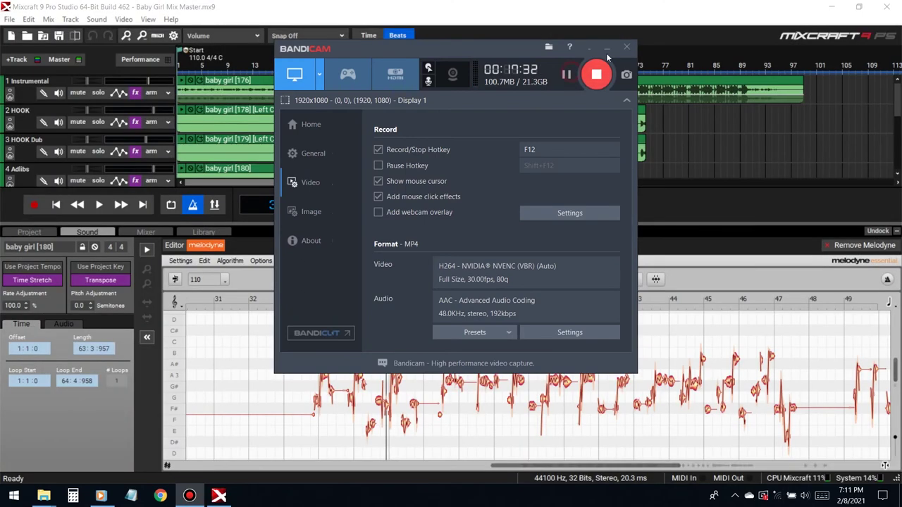
click(611, 49)
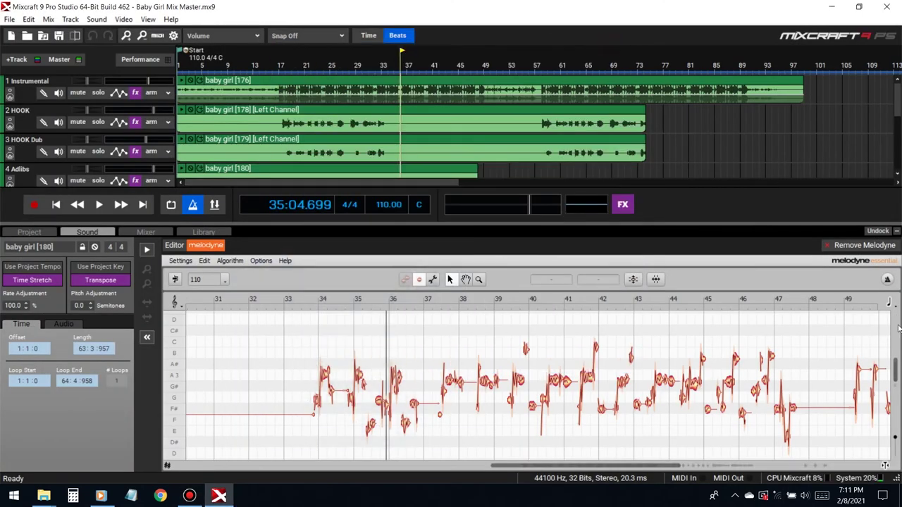
Step: Correct the Main vocal's pitch in Melodyne with Snap to A Major enabled and Pitch Center at 100%
scroll(893, 374, down, 2)
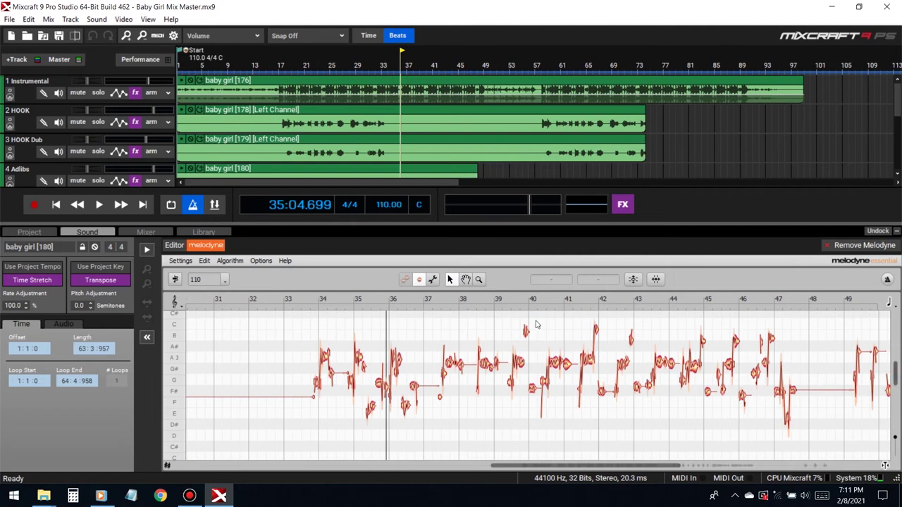
drag(898, 104, 897, 130)
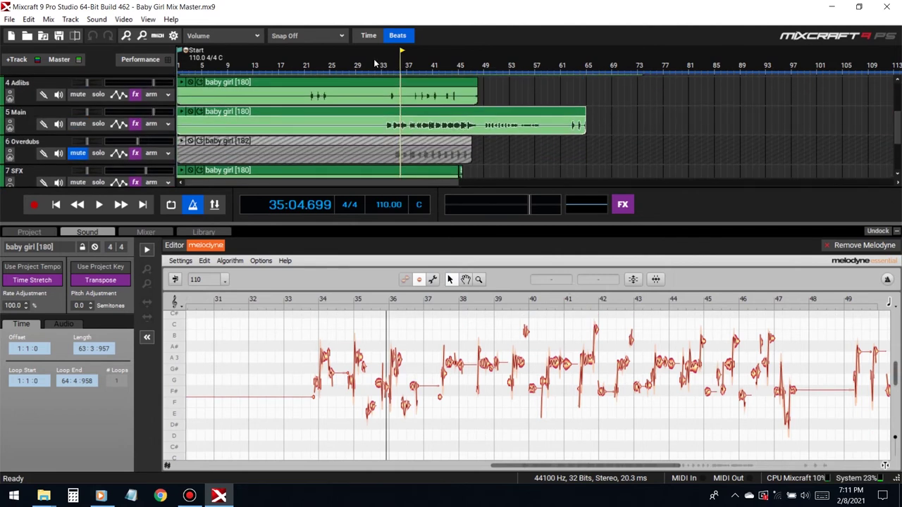
click(633, 279)
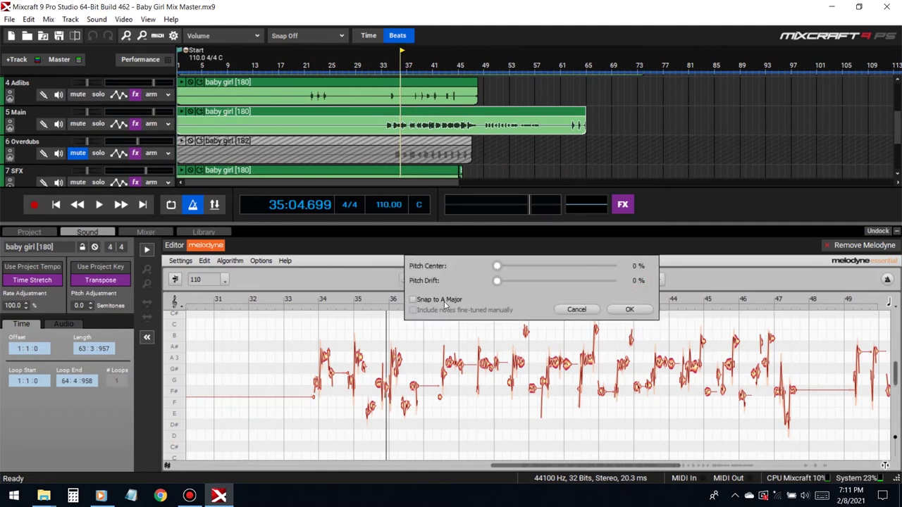
click(415, 299)
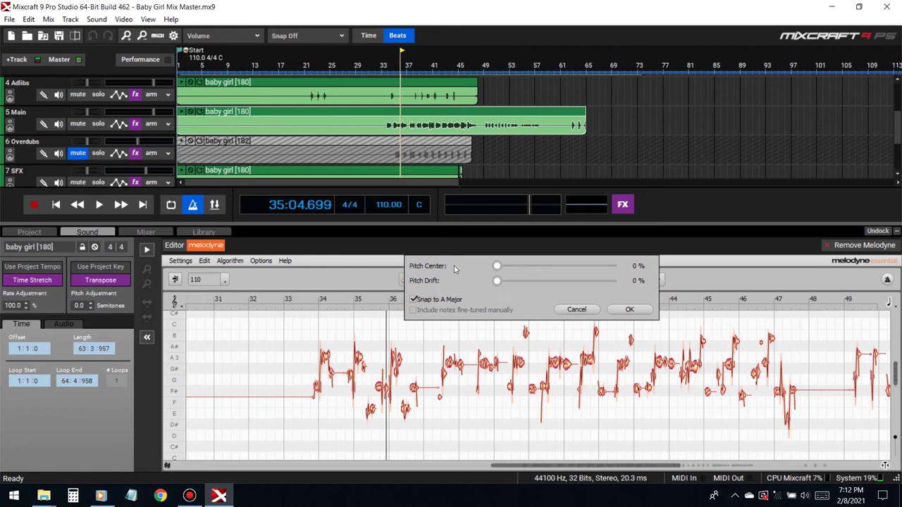
drag(525, 270, 683, 278)
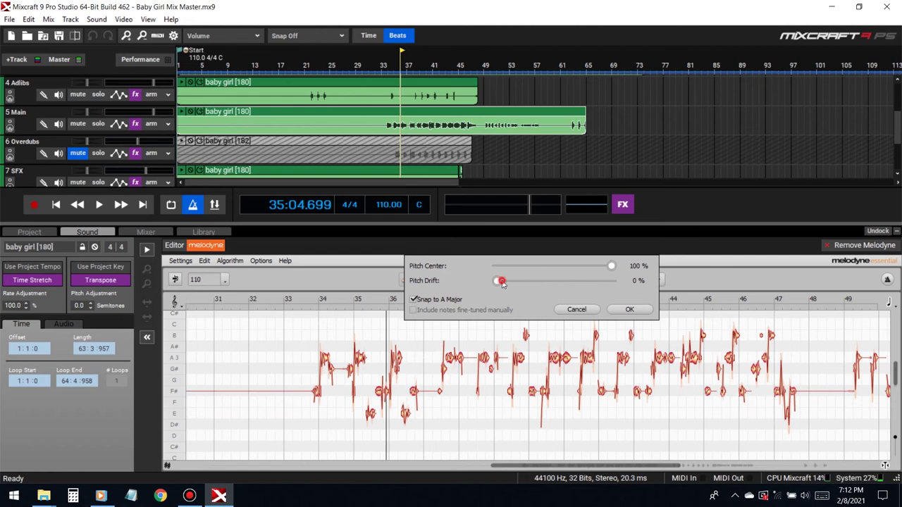
click(632, 310)
Step: Play the vocal from just before measure 34 and try raising the short note midway through measure 37 to A 3
click(316, 298)
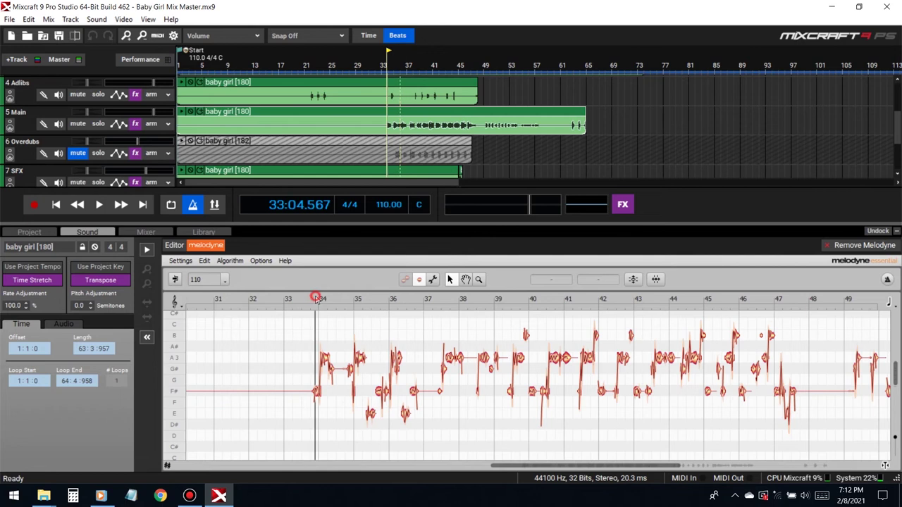
key(space)
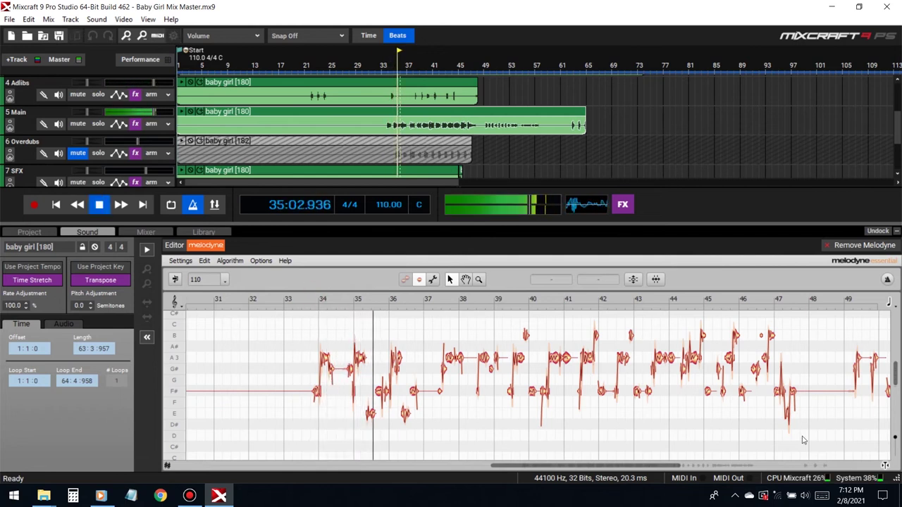
drag(670, 468, 604, 468)
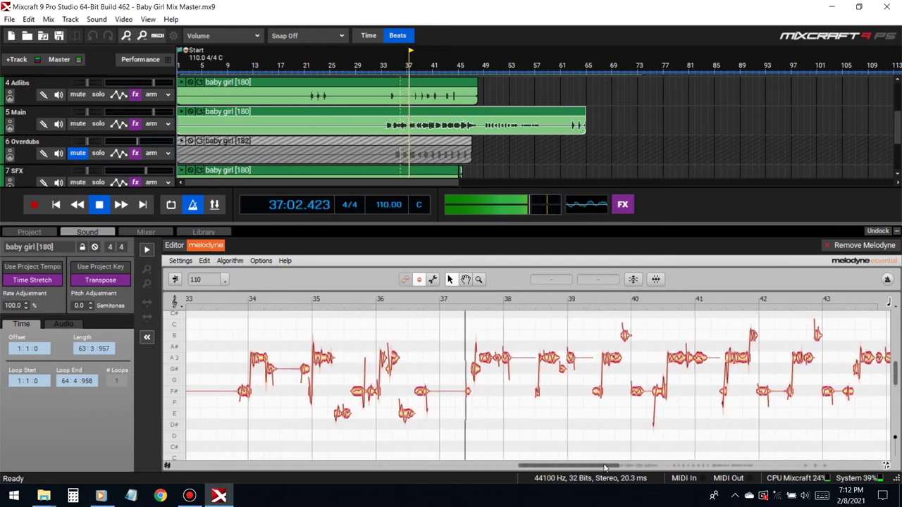
key(space)
click(477, 369)
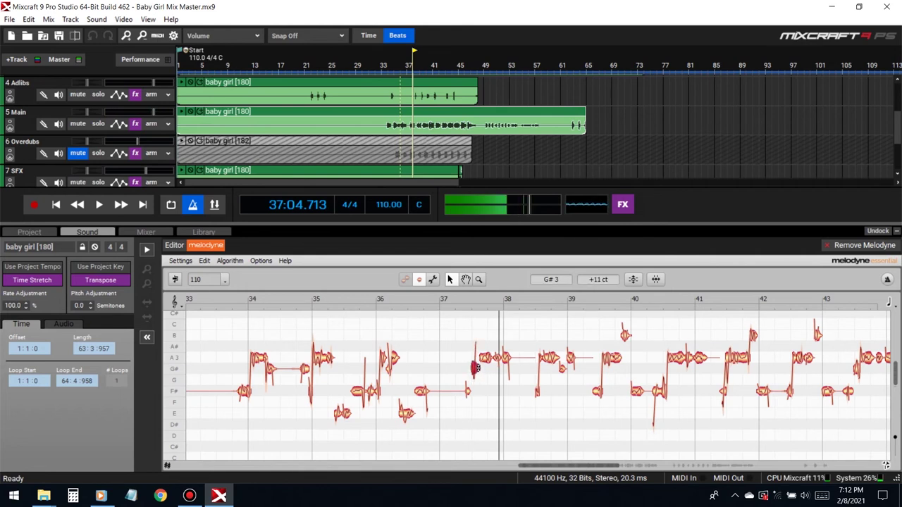
click(456, 302)
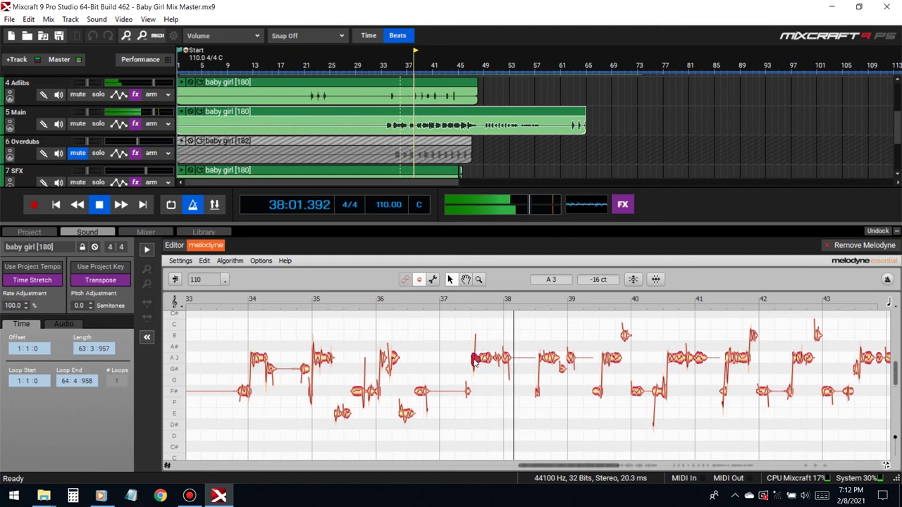
Step: Listen to the corrected Main vocal in the mix from about measure 38 to measure 49, following its notes
scroll(571, 468, right, 3)
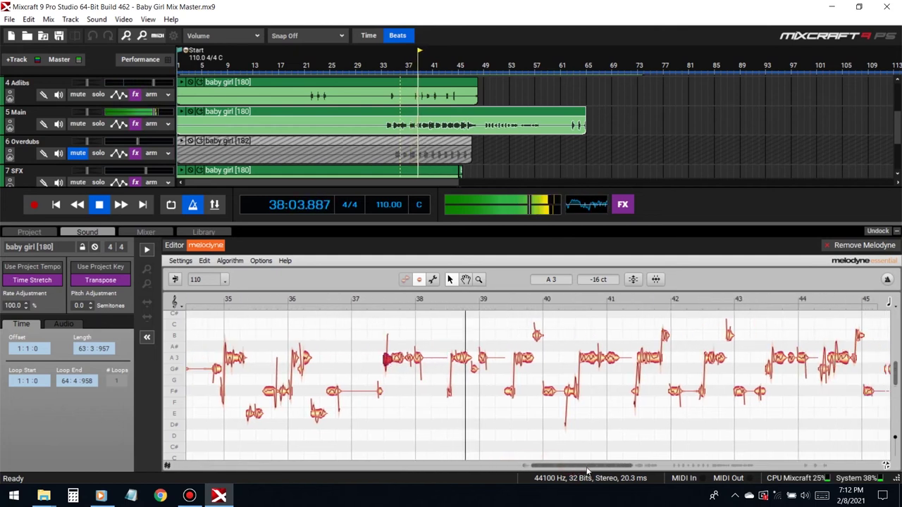
scroll(571, 465, right, 2)
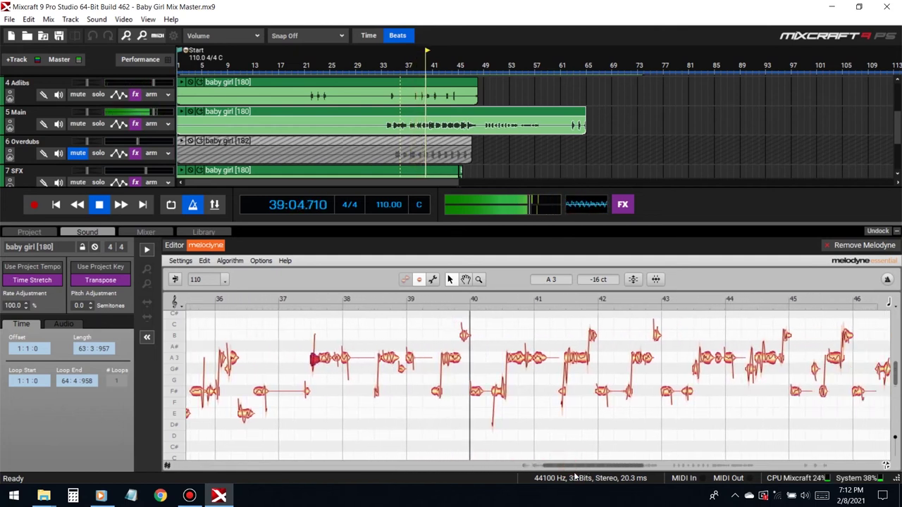
scroll(569, 466, right, 2)
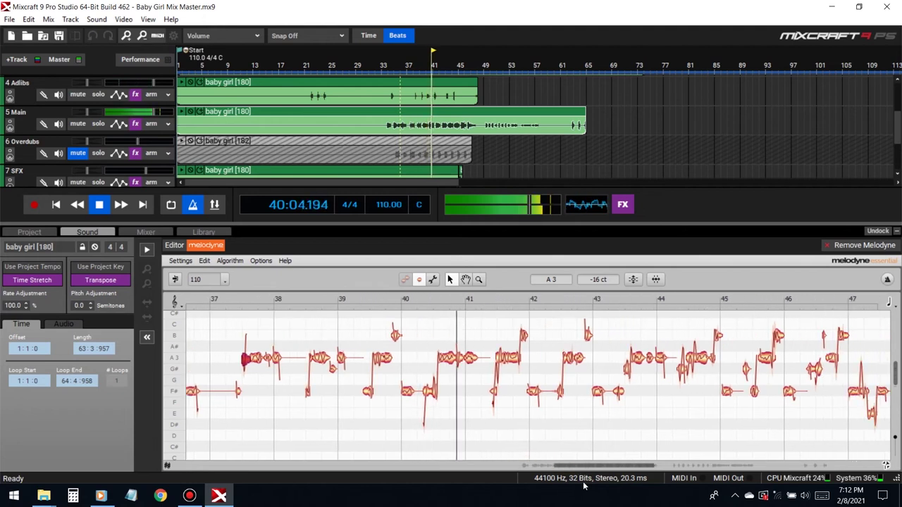
drag(568, 466, 623, 476)
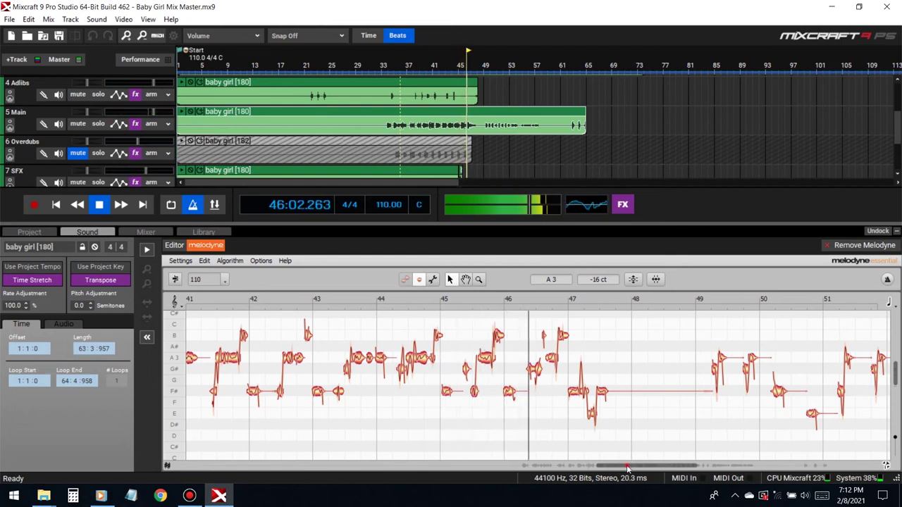
drag(618, 461, 636, 470)
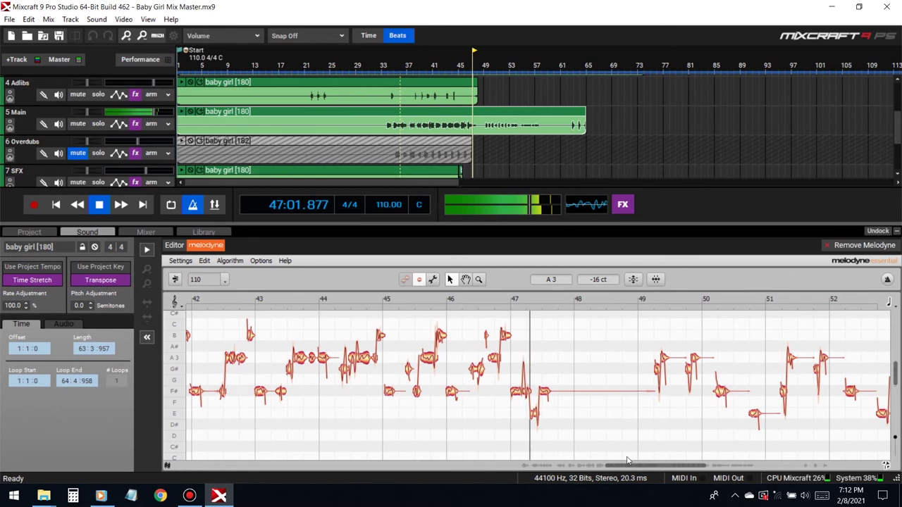
drag(636, 466, 671, 461)
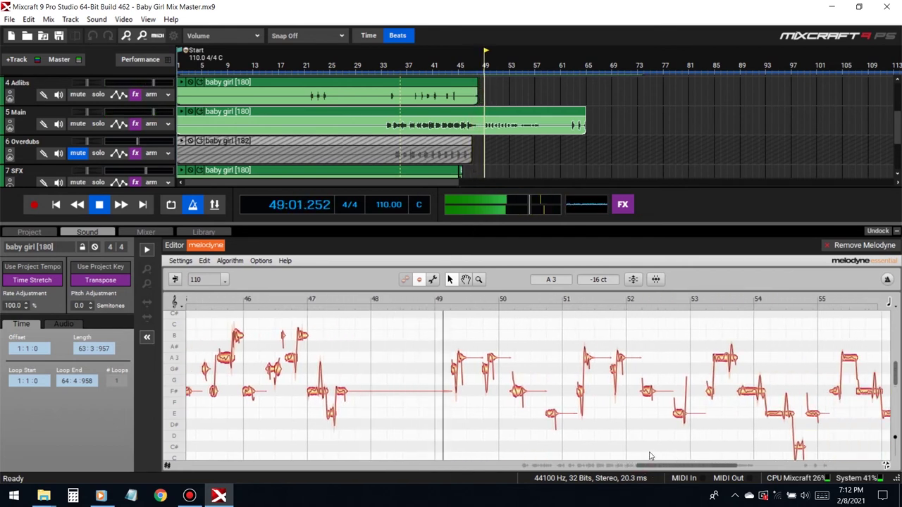
key(space)
Step: Replay the vocal from just before measure 34 and raise the long-tailed note in measure 34 to A 3
drag(668, 465, 533, 453)
click(336, 302)
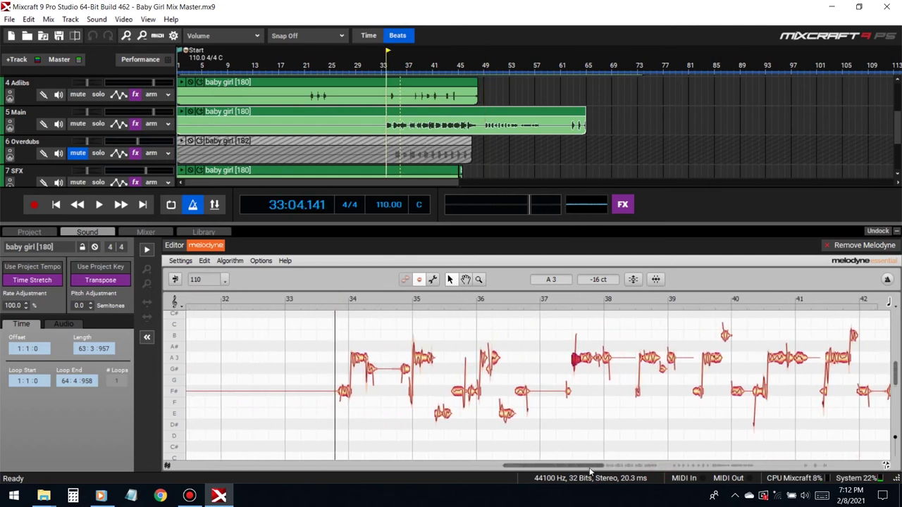
key(space)
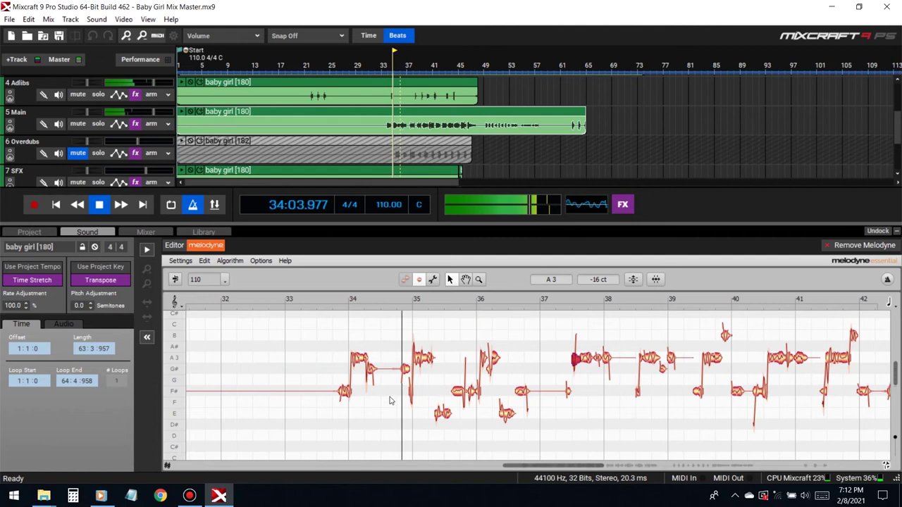
key(space)
drag(376, 375, 375, 365)
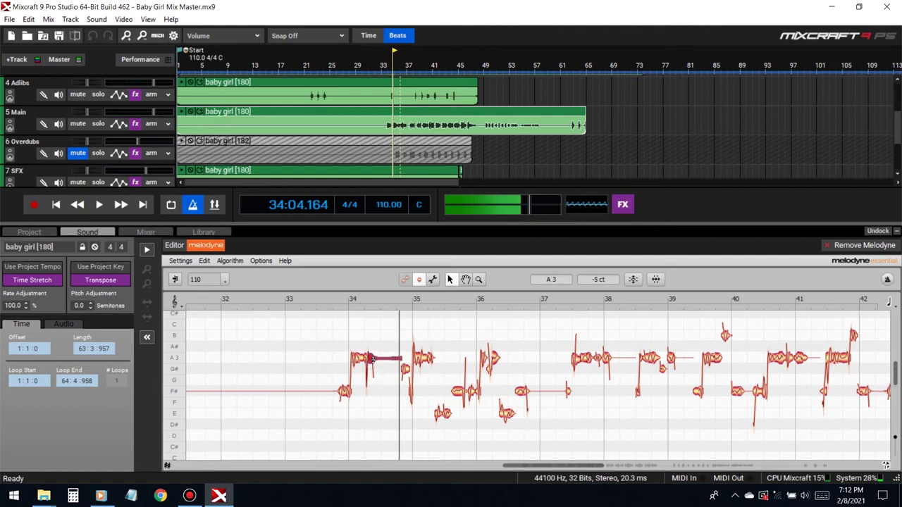
Step: Replay from just before measure 34, lowering the short note midway through measure 37 to G# 3 and checking it in playback
click(334, 302)
key(space)
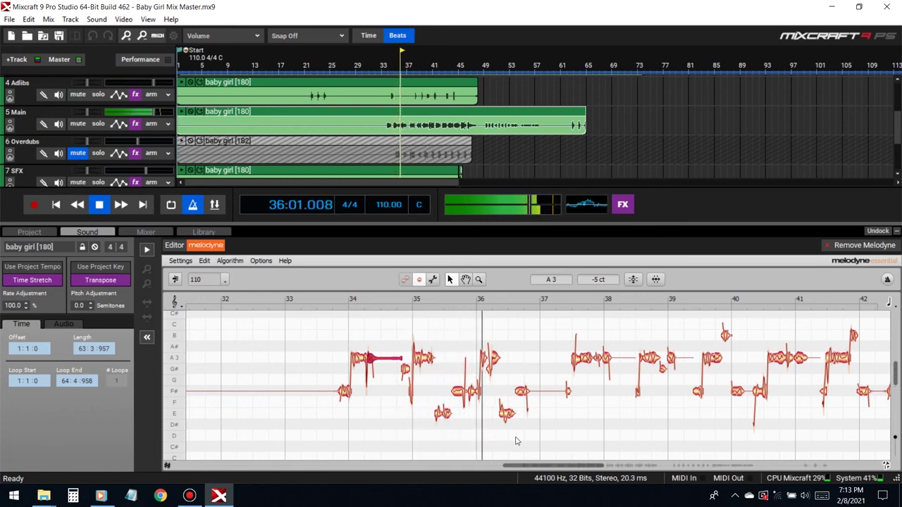
drag(580, 467, 594, 469)
key(space)
click(491, 360)
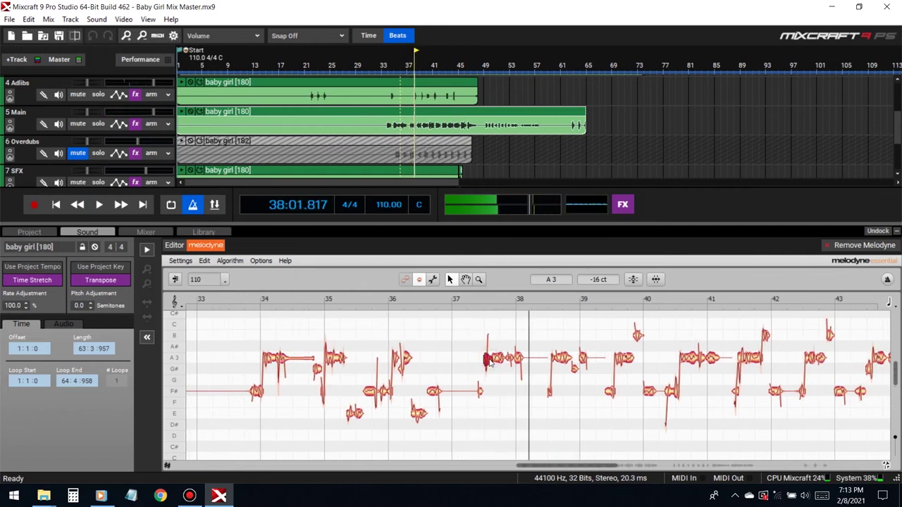
click(470, 302)
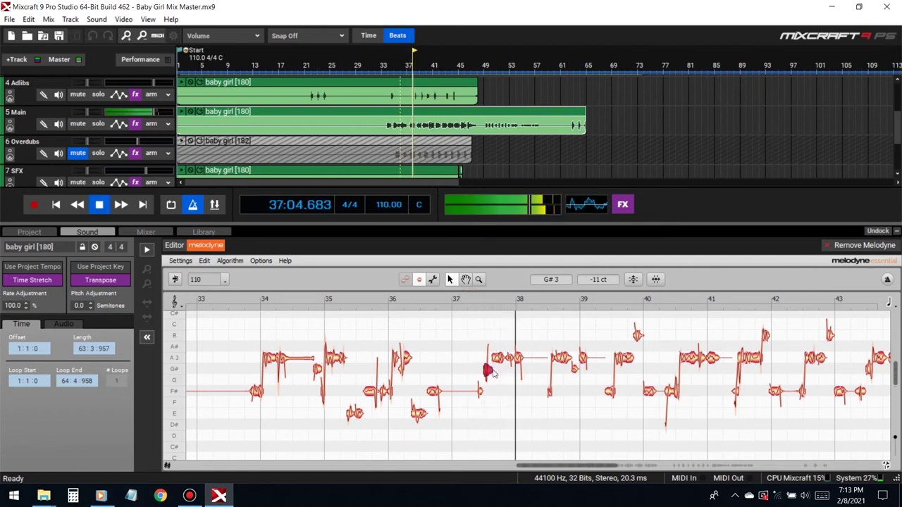
drag(587, 466, 601, 468)
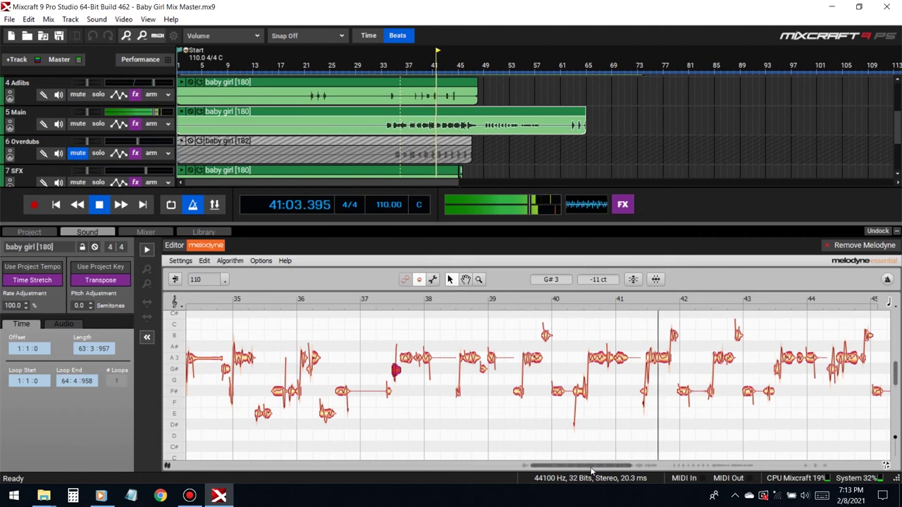
key(space)
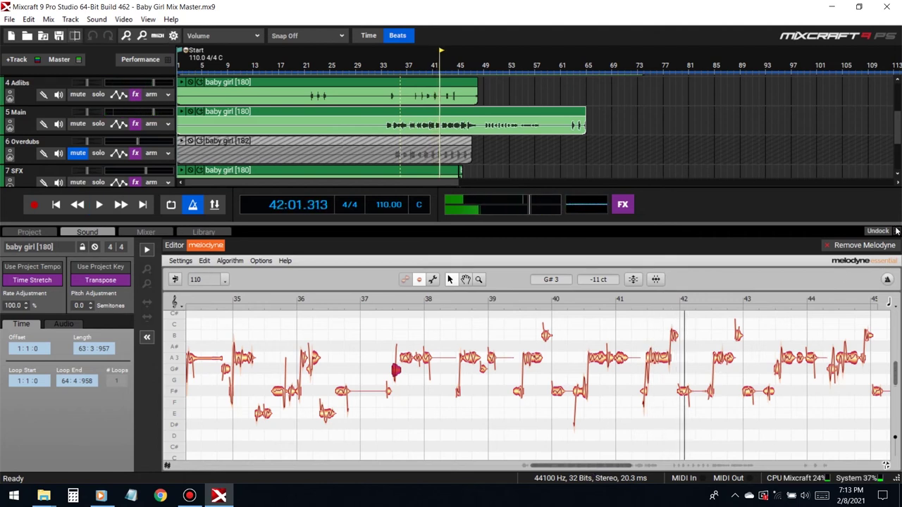
Step: Close the Melodyne editor, save the project, and clear the Main clip's selection
click(896, 231)
click(59, 36)
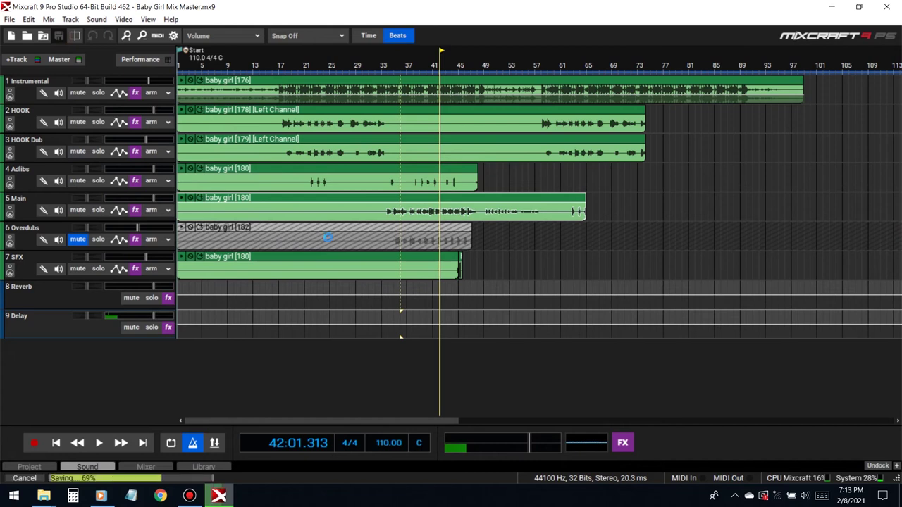
drag(623, 211, 548, 211)
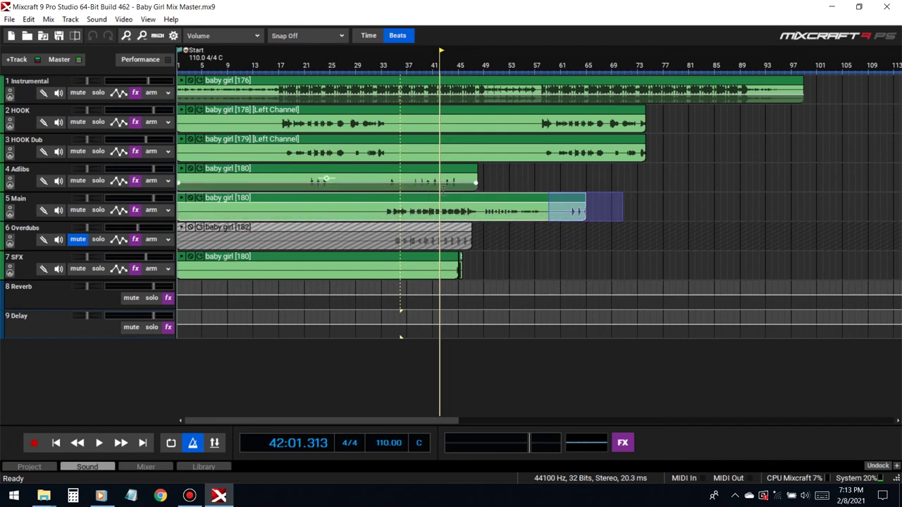
key(Delete)
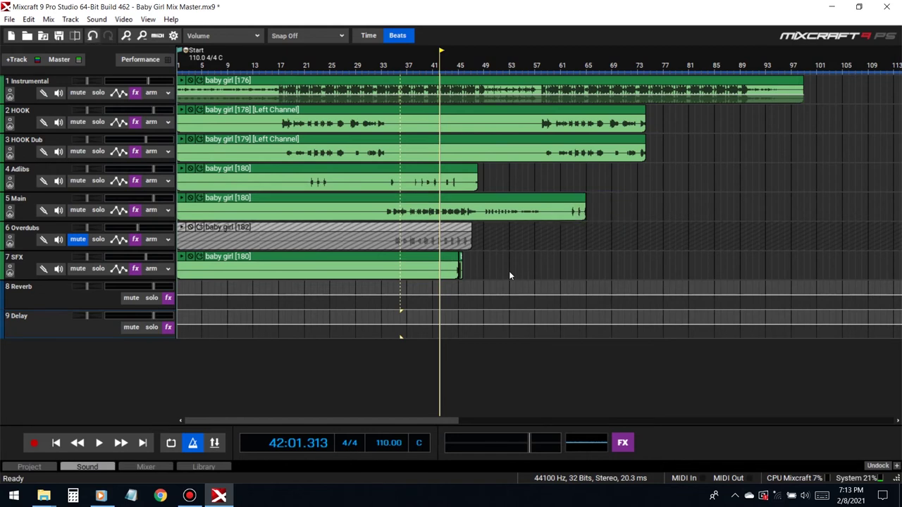
Step: Check the Main vocal clip briefly in the Melodyne editor and mix it to a new clip
click(415, 203)
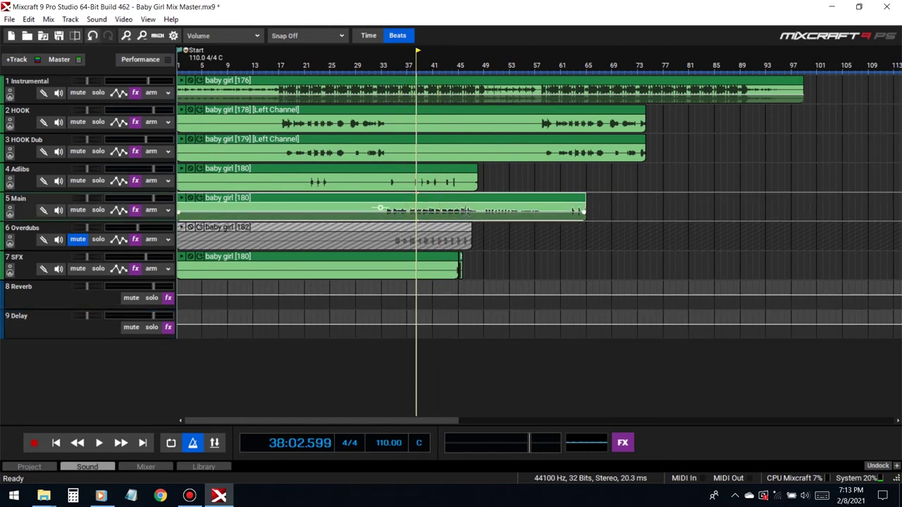
click(469, 203)
double_click(388, 204)
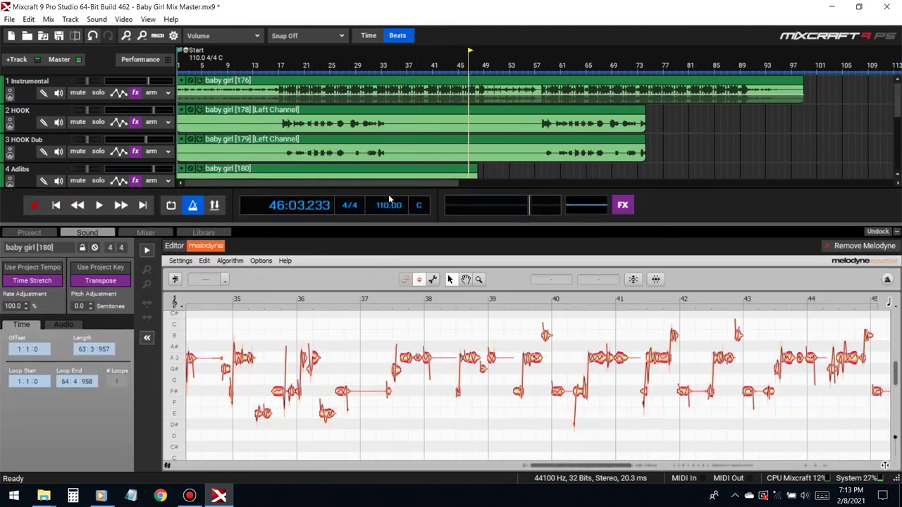
click(898, 235)
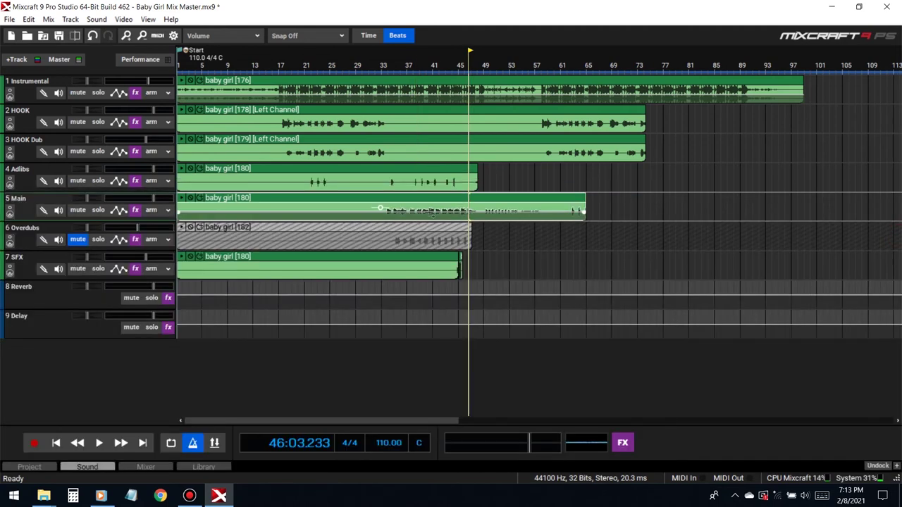
right_click(432, 204)
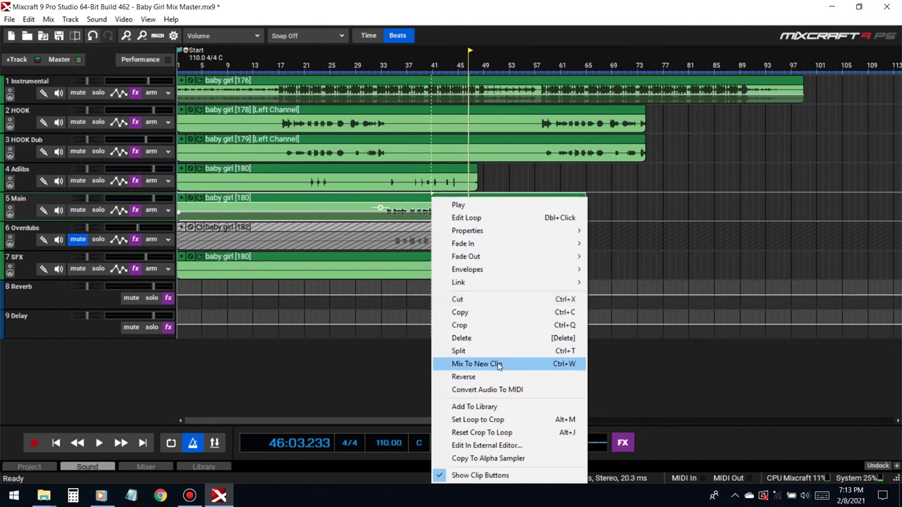
click(498, 364)
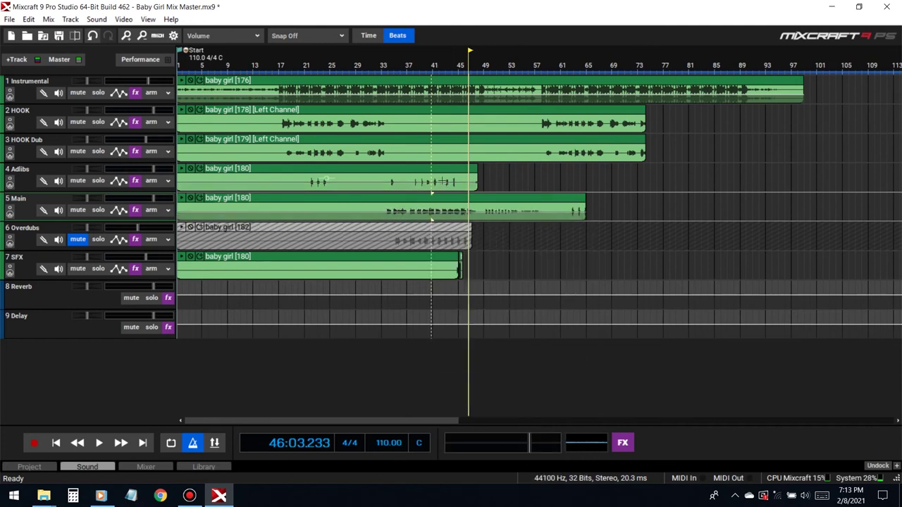
Step: Try bringing in the Overdubs track, dismiss the plug-in failure, review the track's effect list, and mute the track again
click(73, 240)
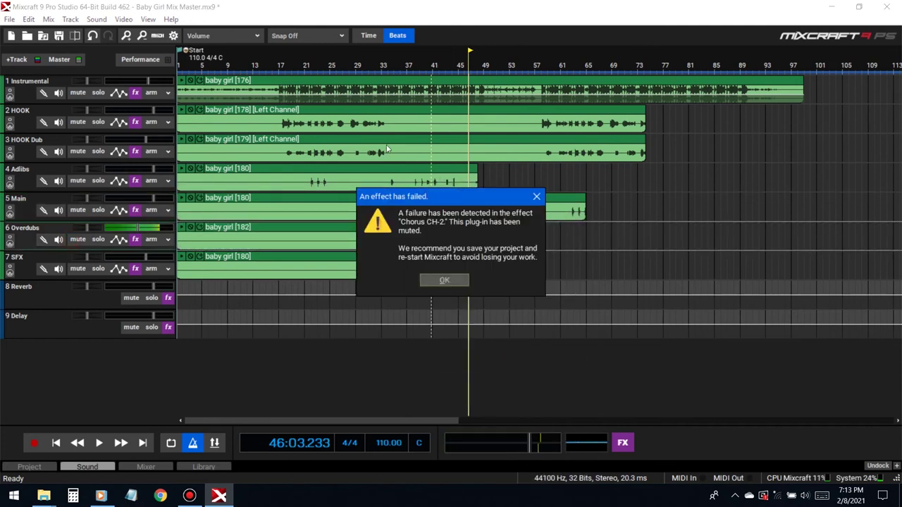
click(451, 281)
click(431, 280)
click(458, 280)
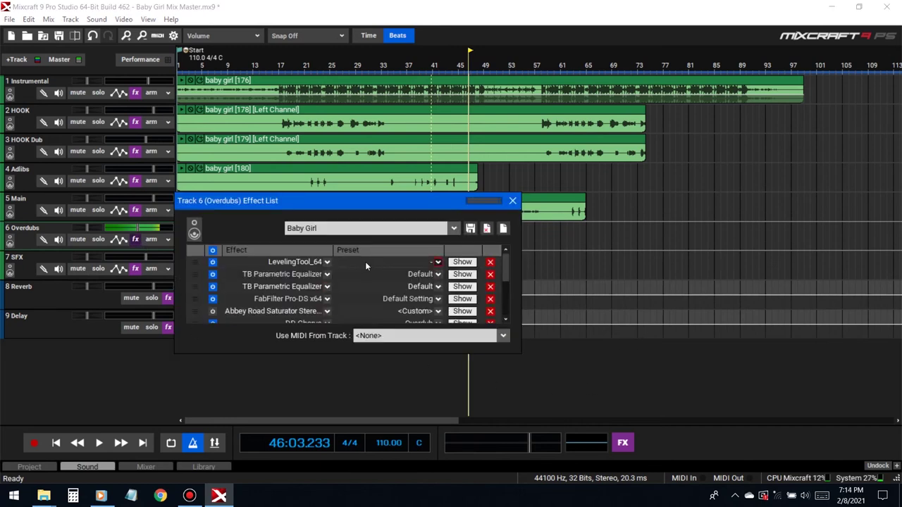
scroll(365, 290, down, 3)
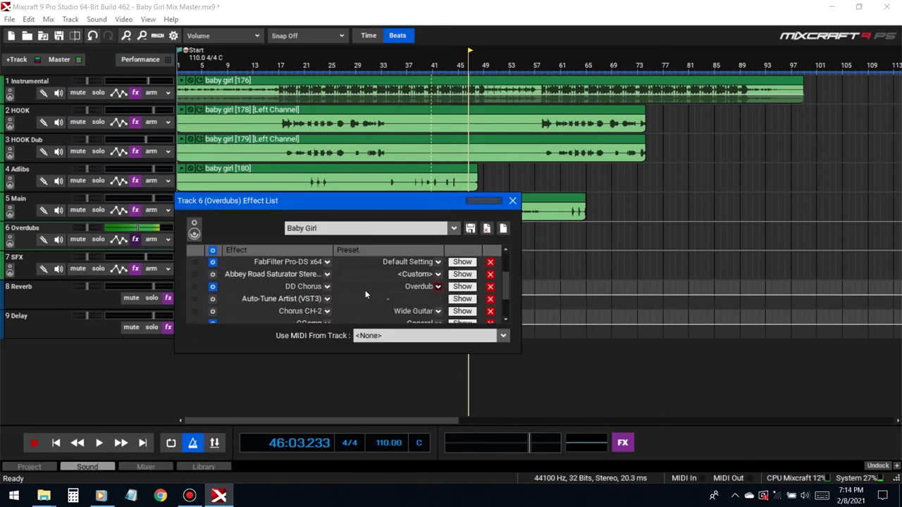
click(77, 239)
scroll(367, 317, down, 3)
scroll(349, 317, up, 3)
click(513, 201)
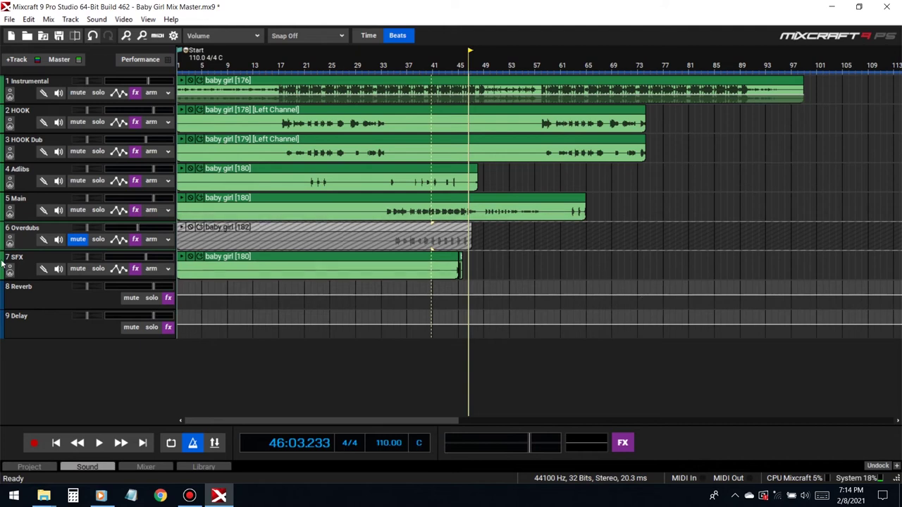
Step: Show the Reverb send of the SFX track and set it to 20 while playing from about measure 44
click(119, 269)
click(77, 298)
click(54, 345)
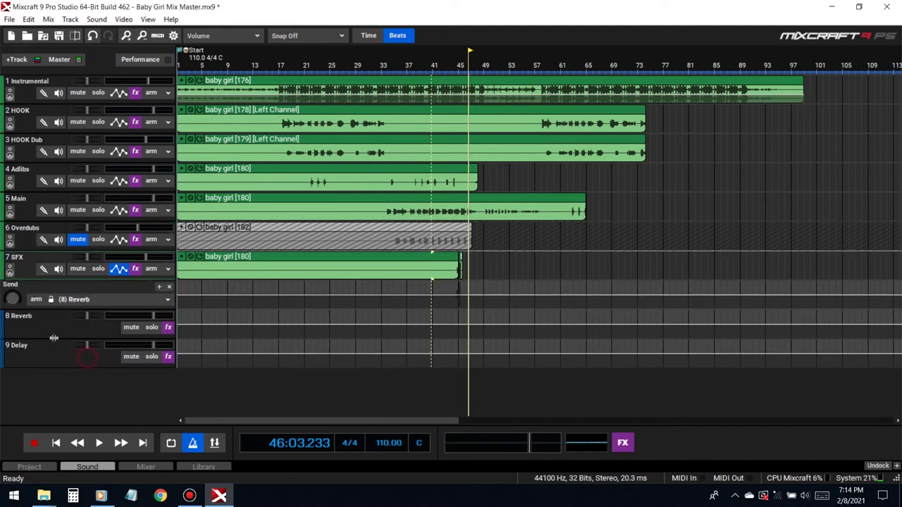
mouse_move(12, 297)
drag(460, 62, 451, 62)
scroll(645, 274, up, 2)
scroll(645, 274, up, 2)
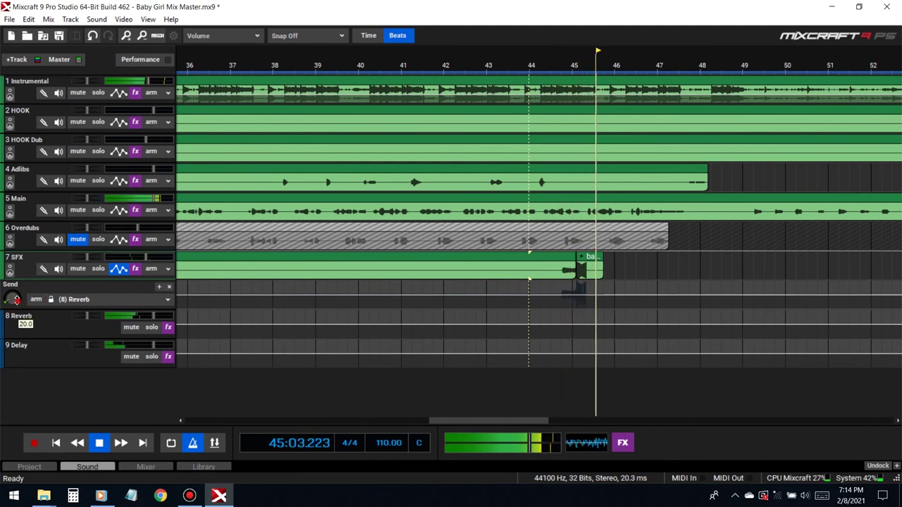
Step: Replay from just before measure 45, lower the SFX track's volume slightly, and hide its automation lane
click(556, 77)
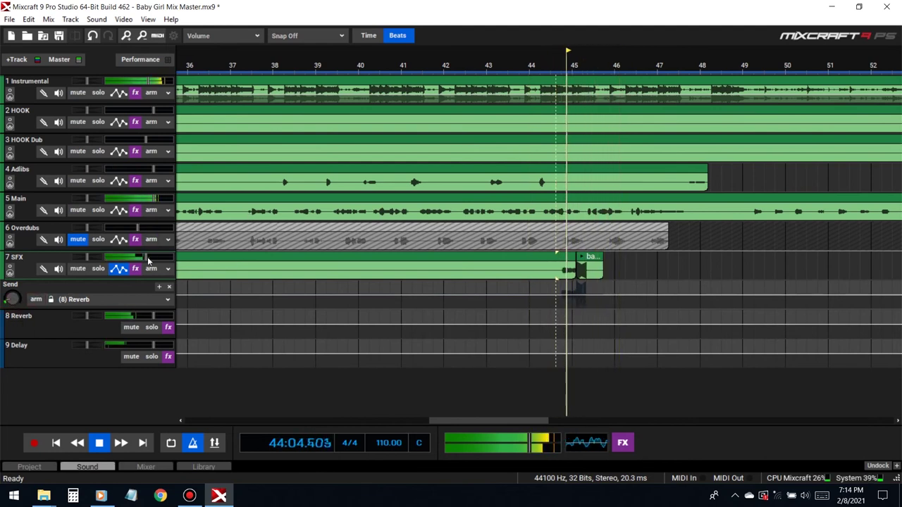
click(119, 269)
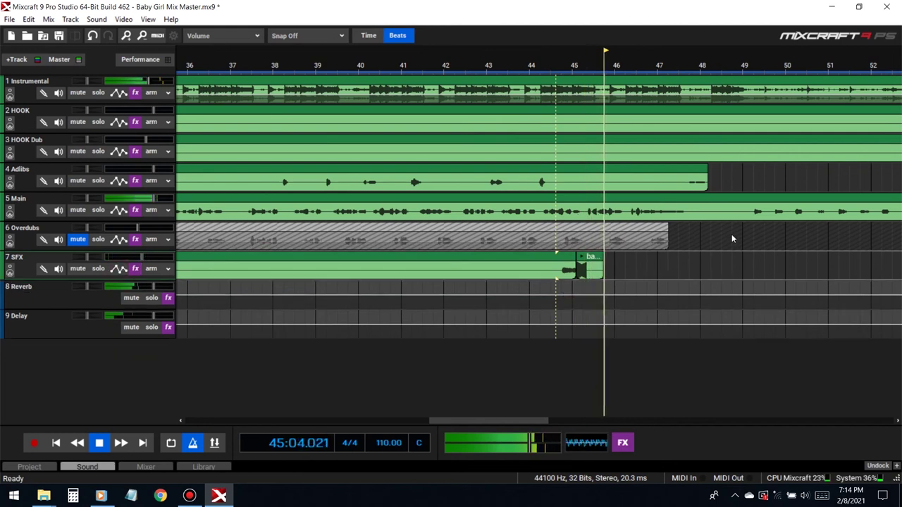
Step: Check the HOOK Dub track's Reverb send while playing from about measure 19, and hide its automation lane
scroll(726, 237, down, 3)
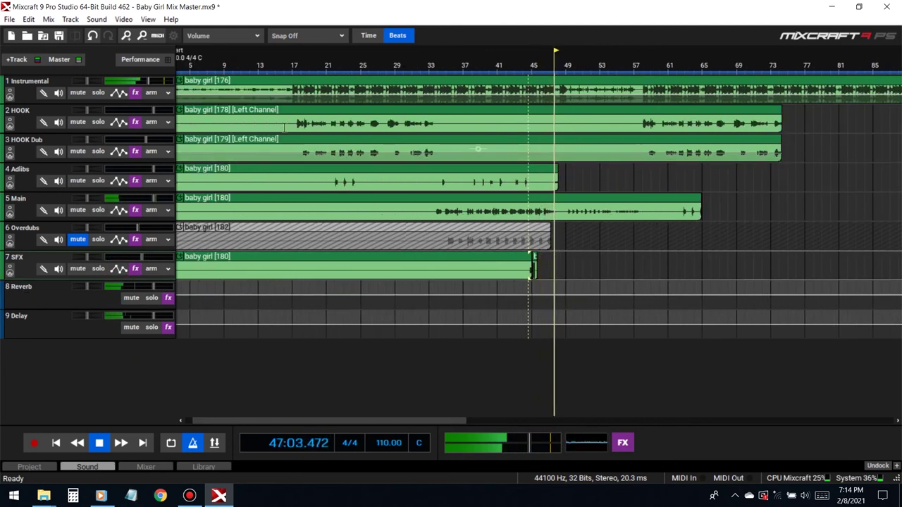
click(118, 152)
click(105, 182)
click(78, 235)
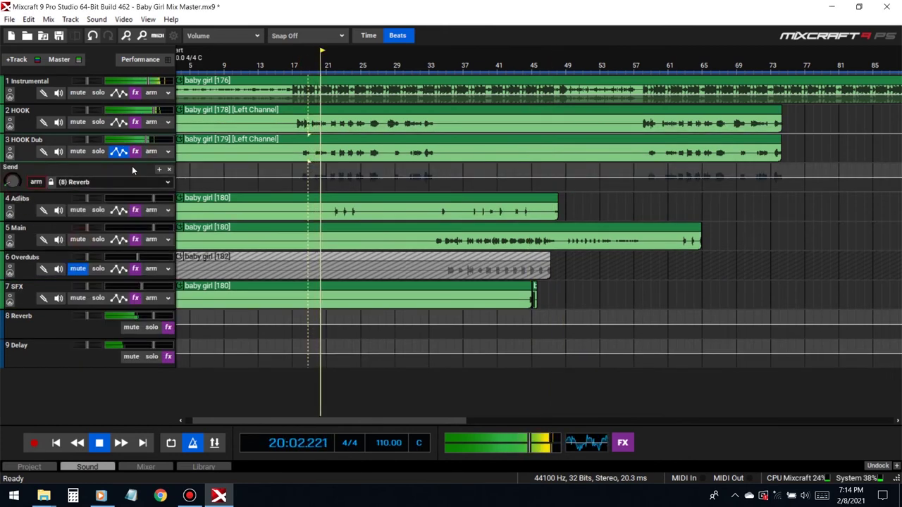
click(119, 151)
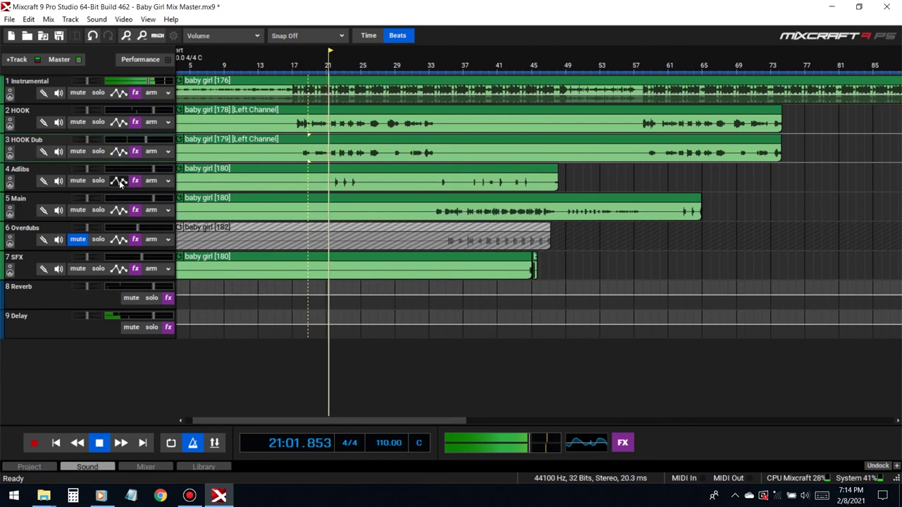
Step: Raise the Adlibs track's Reverb send during playback, stop, and hide its automation lane
click(119, 181)
click(106, 212)
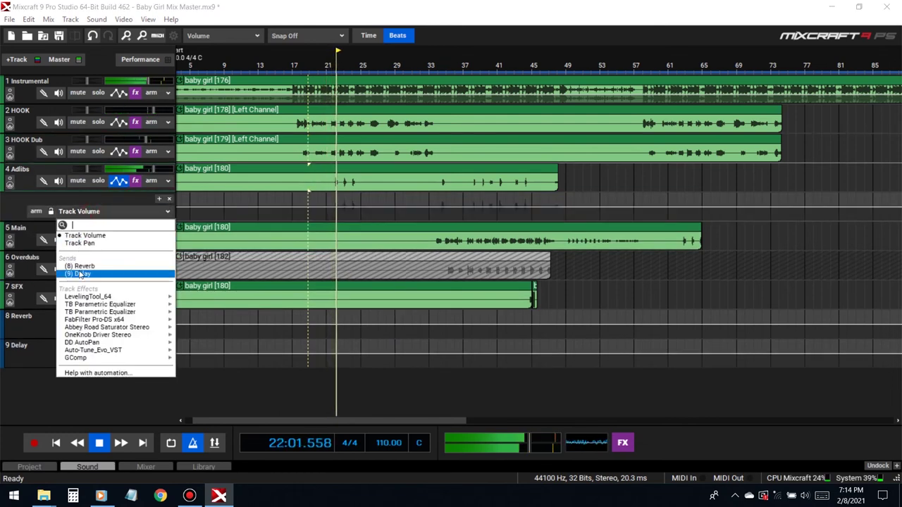
click(77, 265)
mouse_move(14, 209)
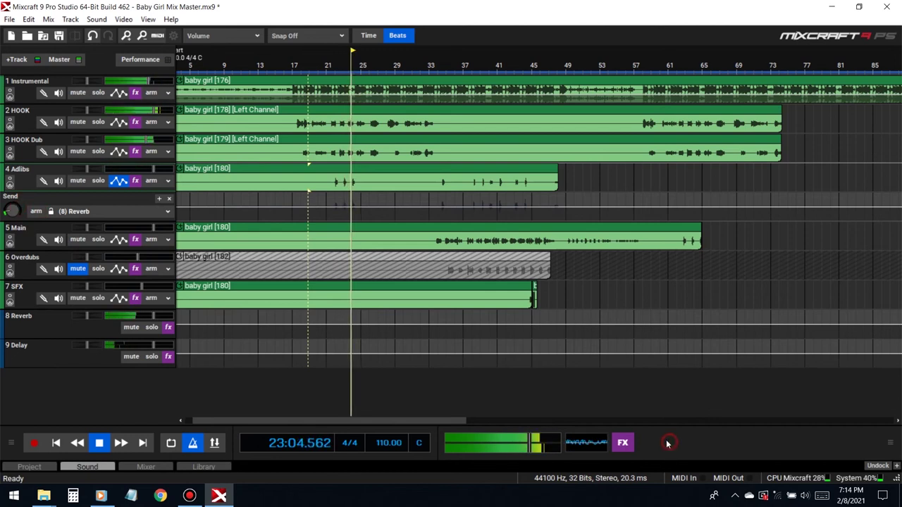
key(space)
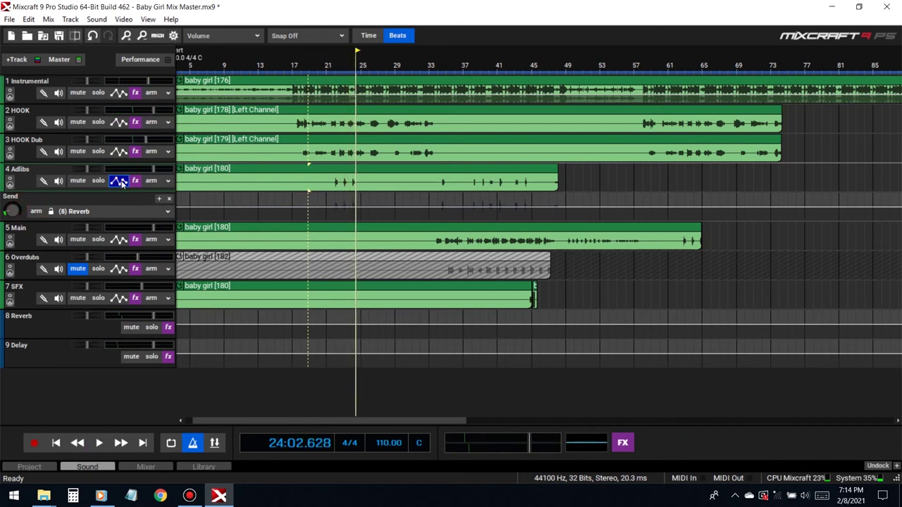
click(118, 181)
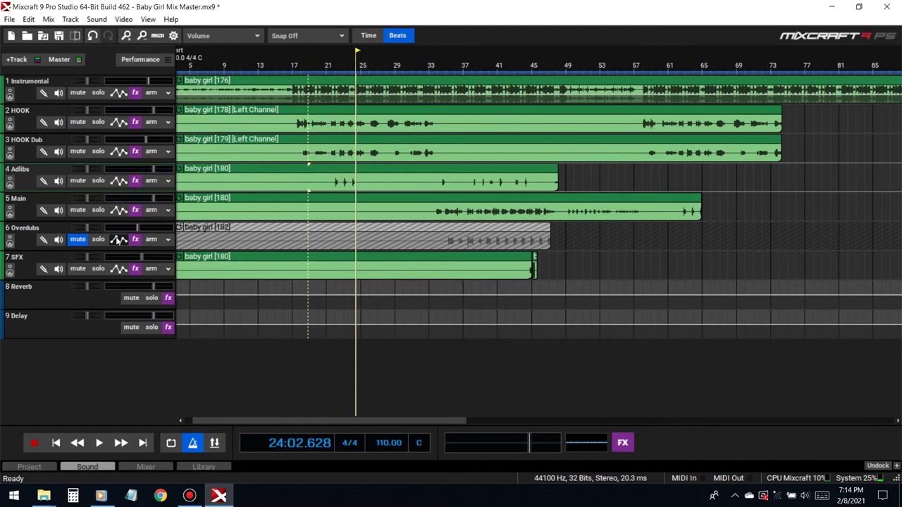
Step: Check the Reverb send of the muted Overdubs track and hide its automation lane
click(118, 241)
click(106, 271)
click(74, 325)
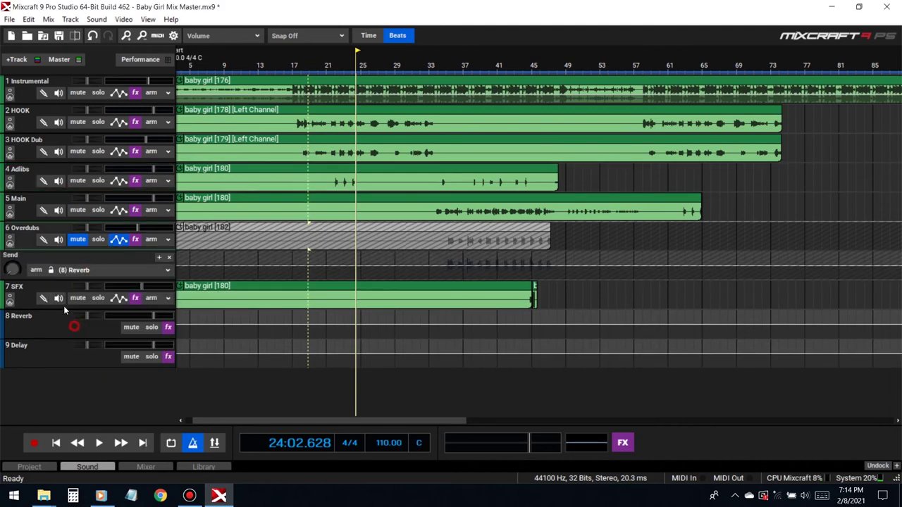
click(123, 243)
Step: Listen to the song from about measure 50, from just before measure 57, and from just before measure 60
click(577, 60)
key(space)
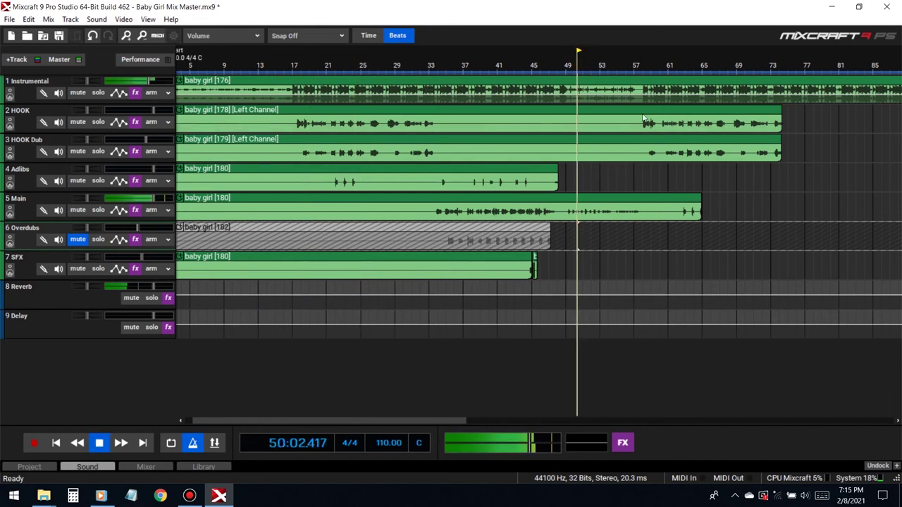
scroll(737, 148, down, 2)
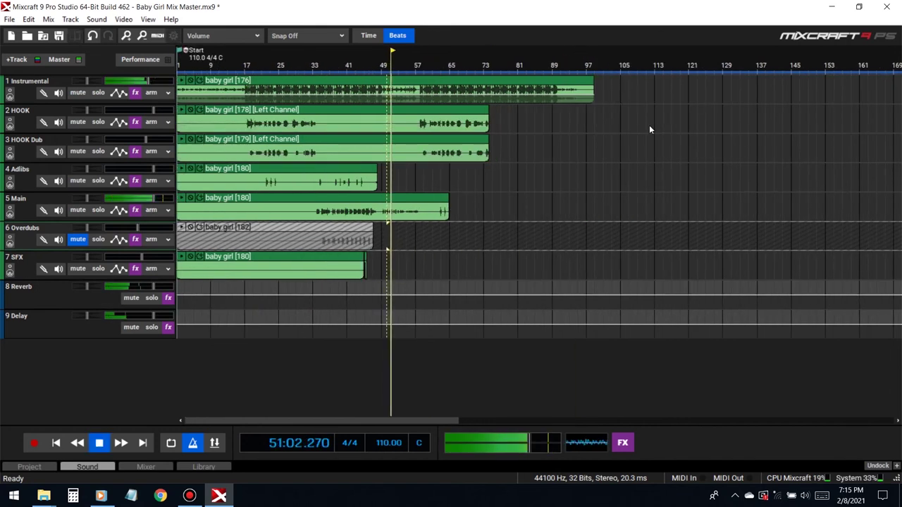
click(416, 170)
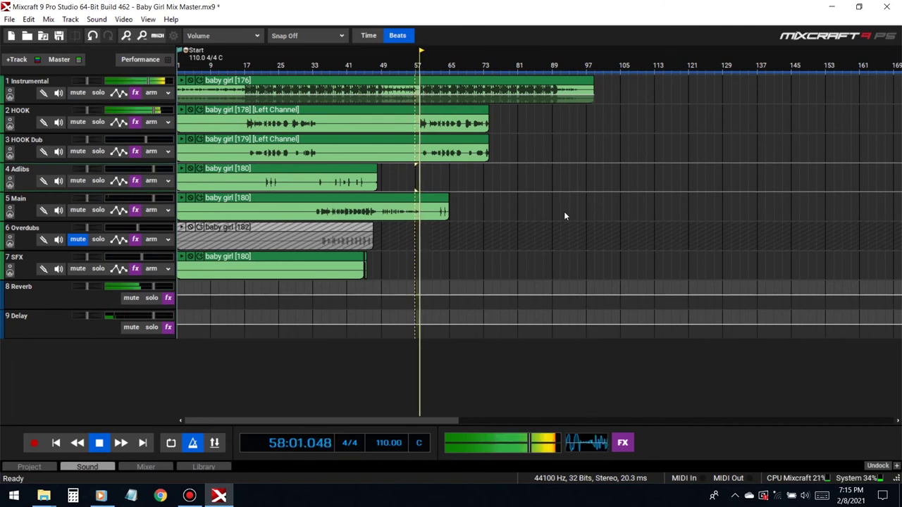
scroll(564, 211, up, 8)
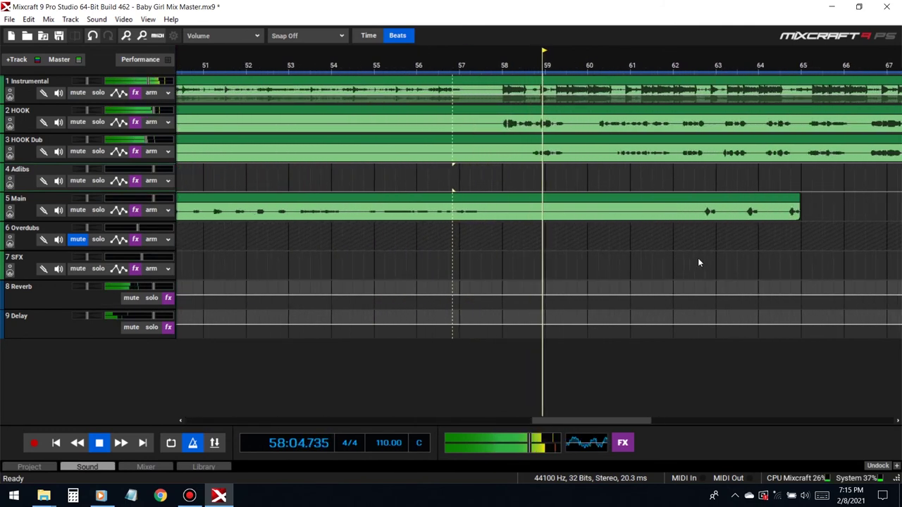
scroll(649, 240, down, 4)
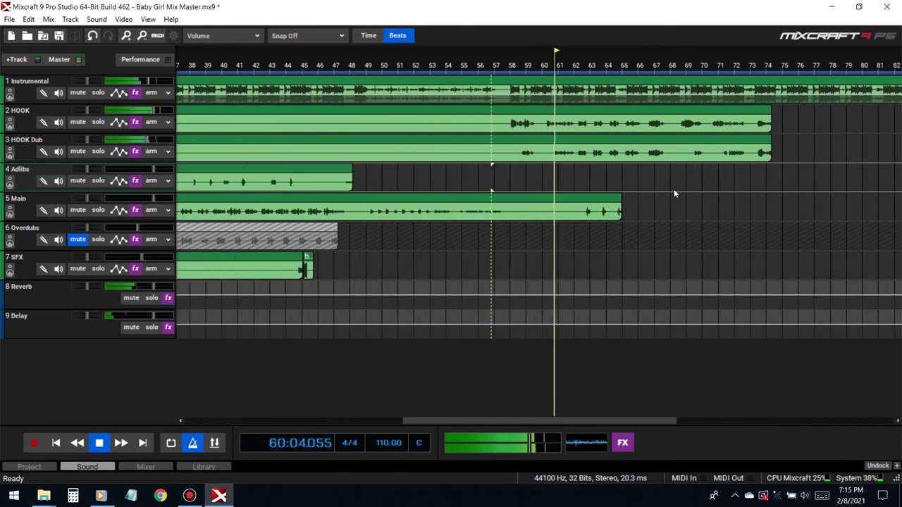
click(541, 171)
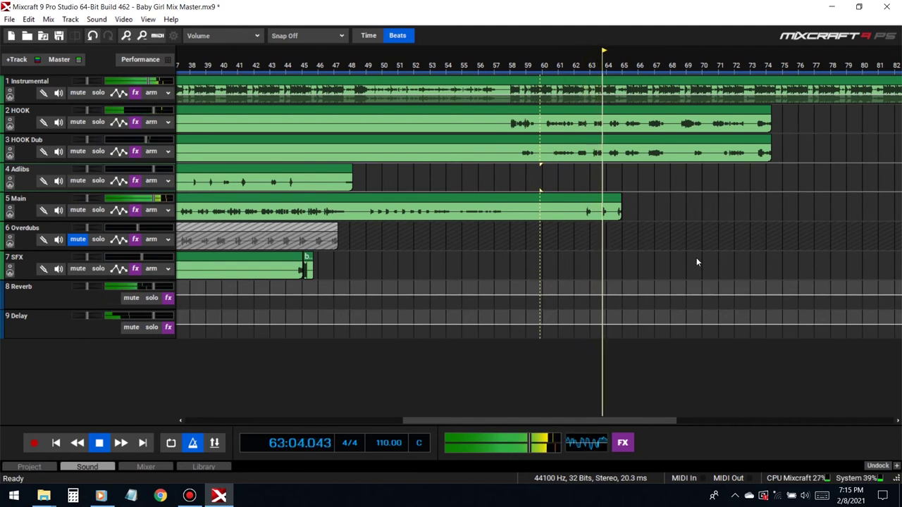
key(space)
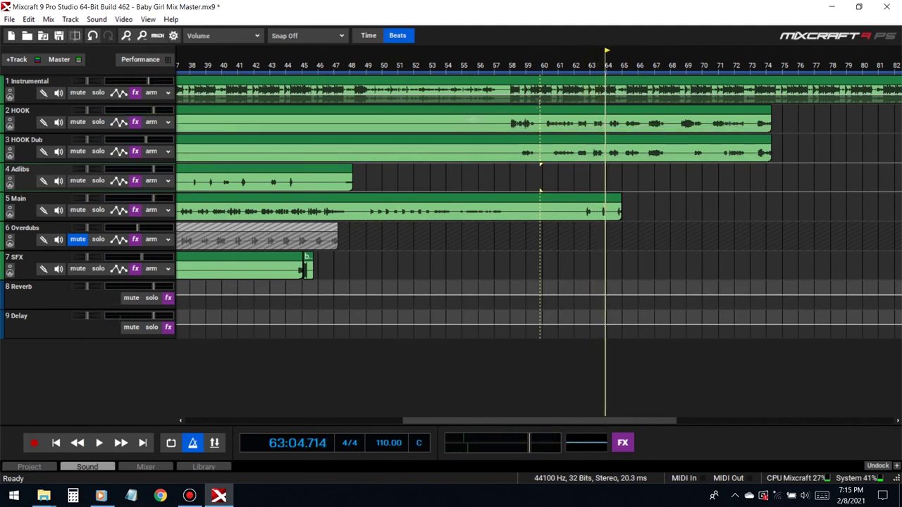
Step: Split the HOOK, HOOK Dub and Main clips near measure 60 with 1/64-note snapping and play the selected later pieces
click(540, 148)
click(543, 211)
drag(680, 244, 575, 127)
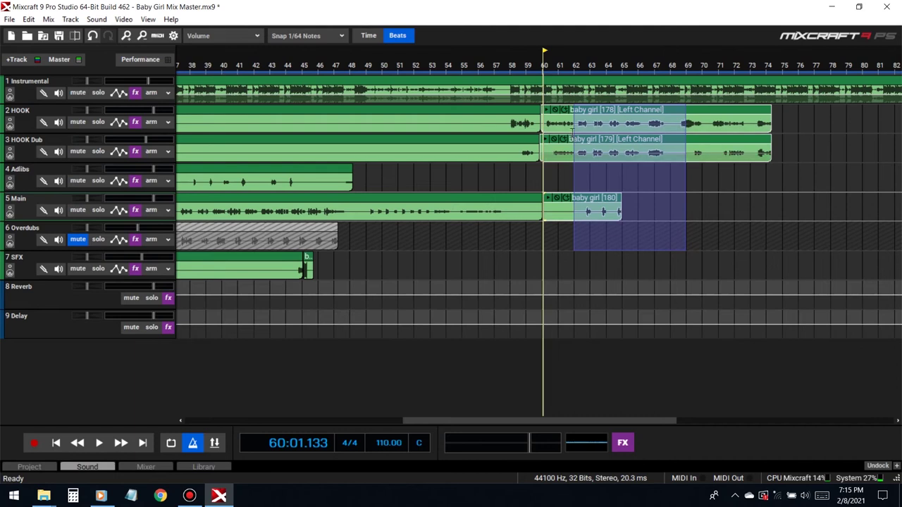
click(541, 65)
key(space)
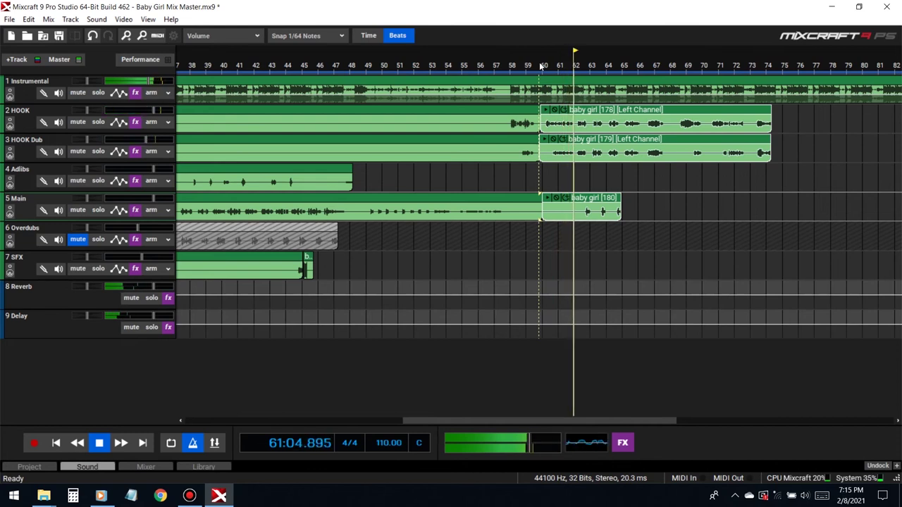
key(space)
scroll(654, 176, up, 1)
key(ctrl+z)
key(ctrl+z)
key(ctrl+z)
key(ctrl+z)
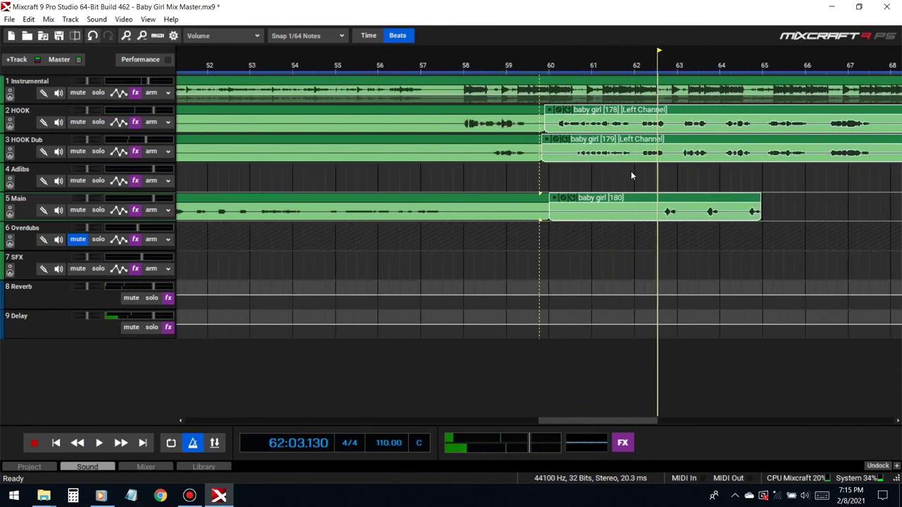
Step: Split the HOOK and HOOK Dub clips at measure 62, select the pieces after it, and play from there
scroll(681, 181, up, 1)
drag(681, 181, 719, 113)
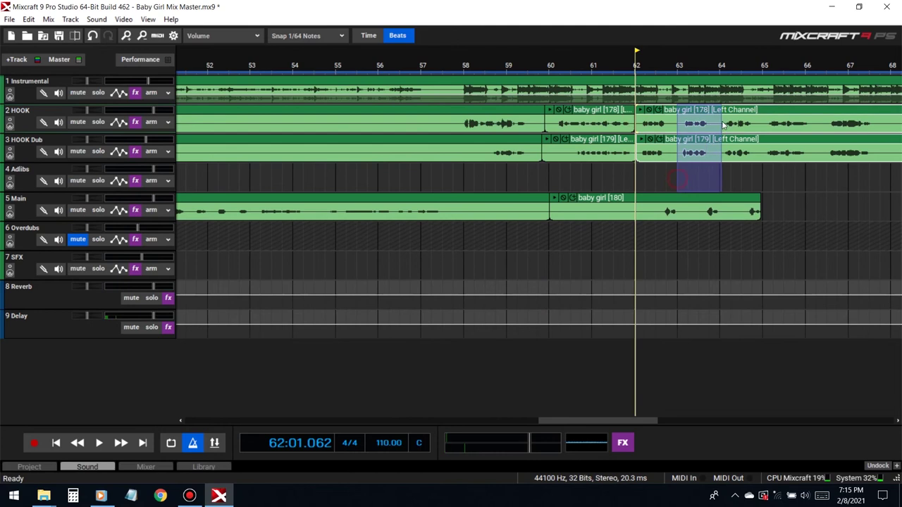
click(629, 67)
key(space)
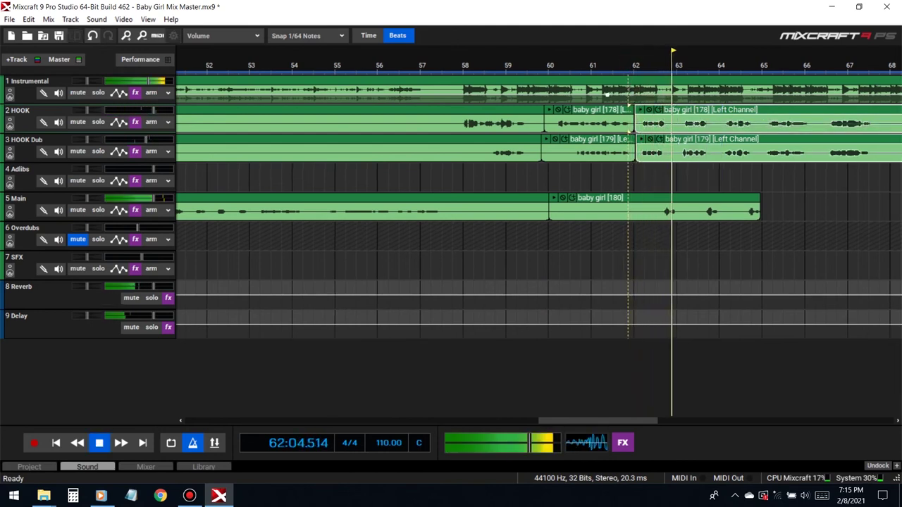
key(space)
click(665, 153)
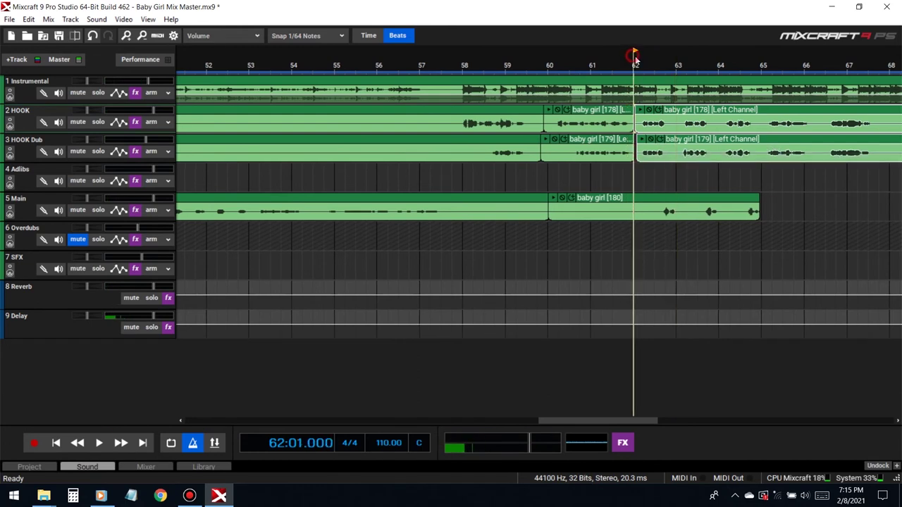
key(space)
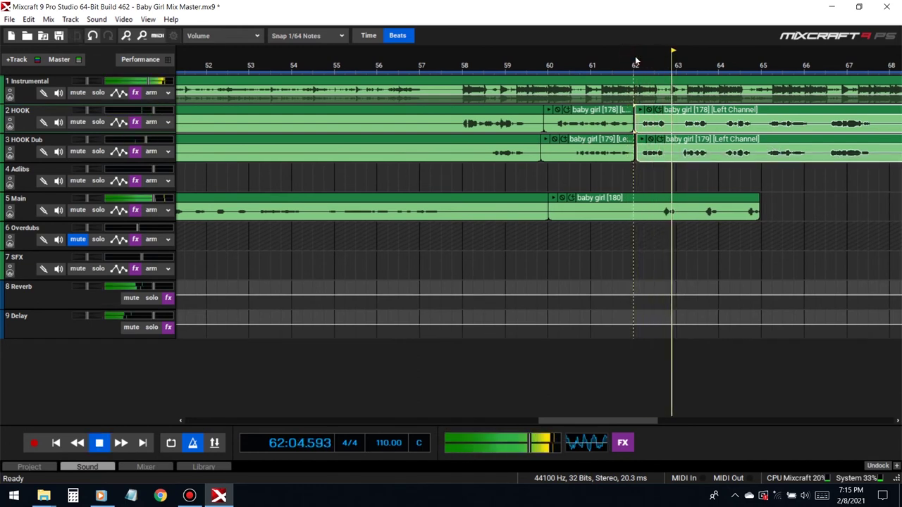
Step: Stop playback, split the HOOK and HOOK Dub clips at measure 63, and select the pieces after it
click(678, 155)
key(space)
click(678, 136)
key(s)
drag(716, 181, 752, 127)
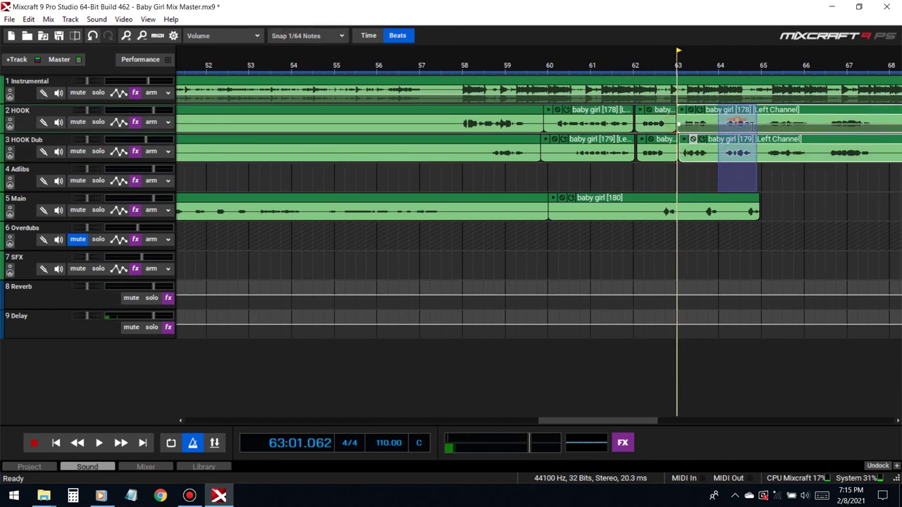
click(752, 127)
Step: Replay the hook several times from around measure 63 to check the entry of the newly split pieces
click(669, 63)
key(space)
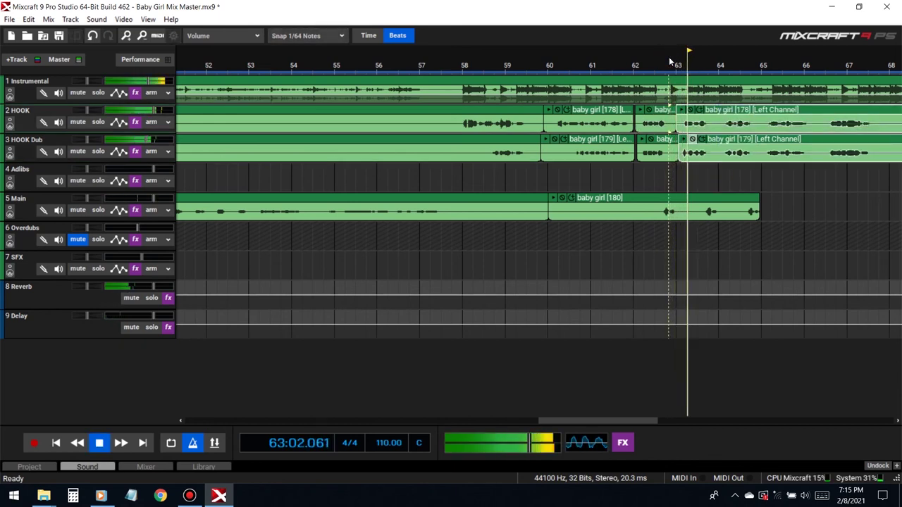
key(space)
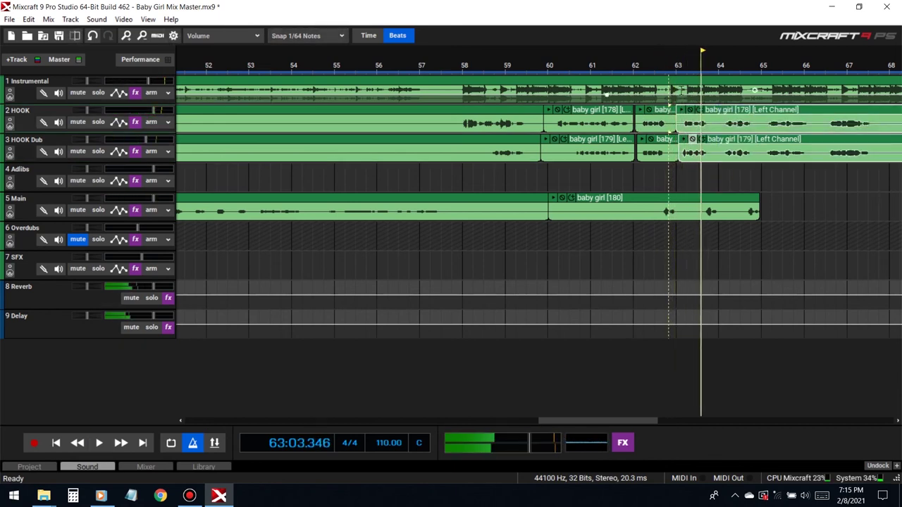
click(678, 63)
key(space)
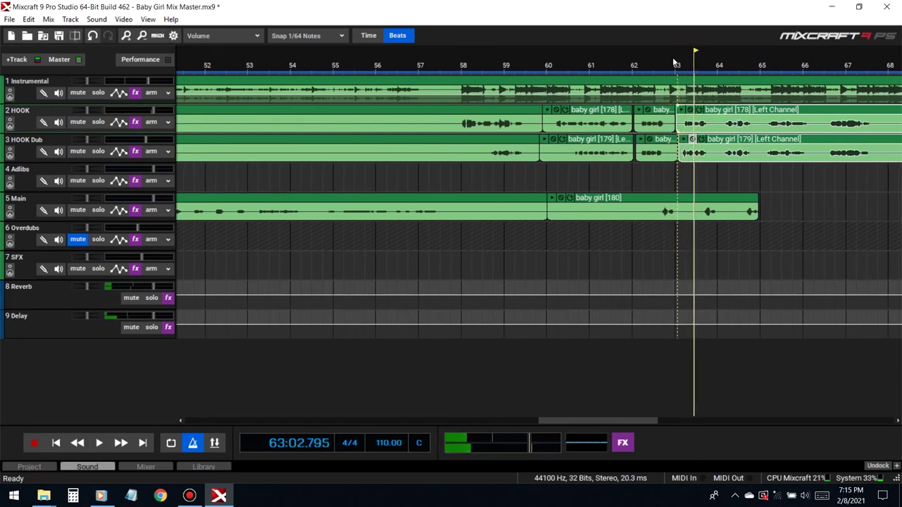
click(673, 64)
key(space)
key(space)
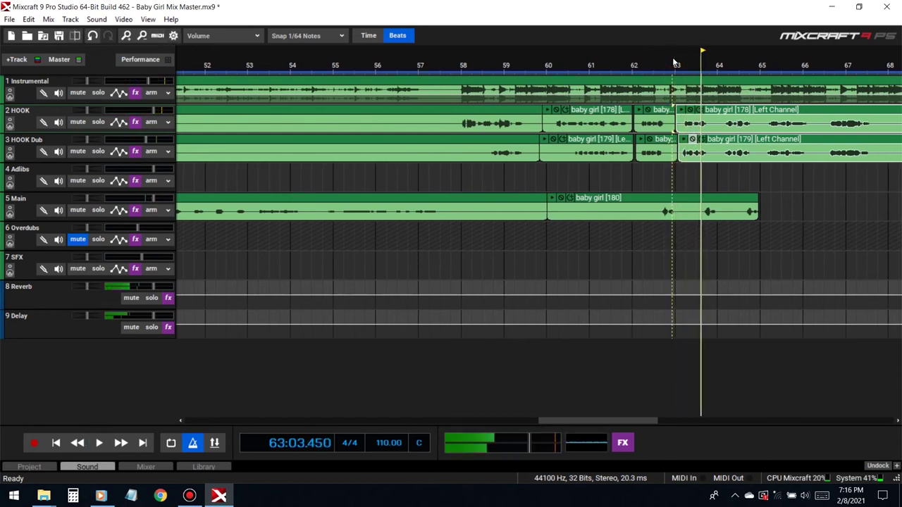
Step: Listen to the newly split HOOK and HOOK Dub pieces from just before measure 63 through to measure 65
click(671, 62)
key(space)
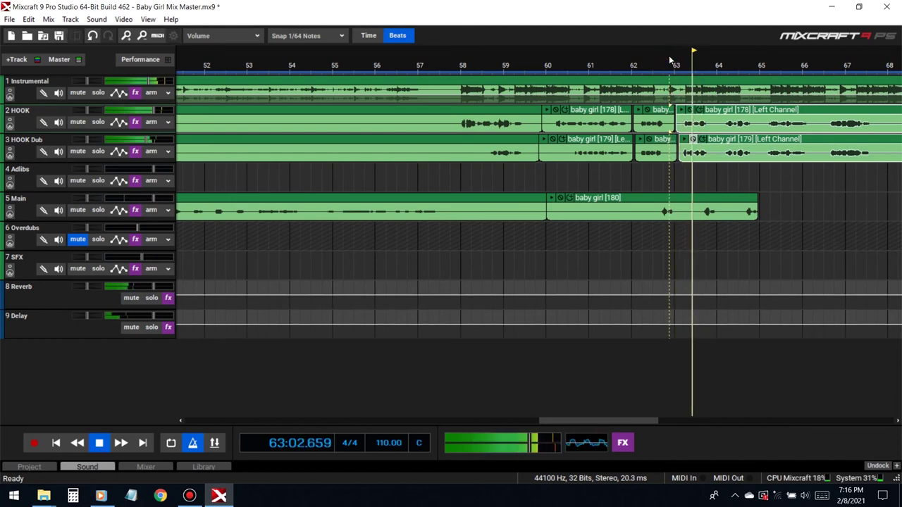
drag(599, 421, 628, 420)
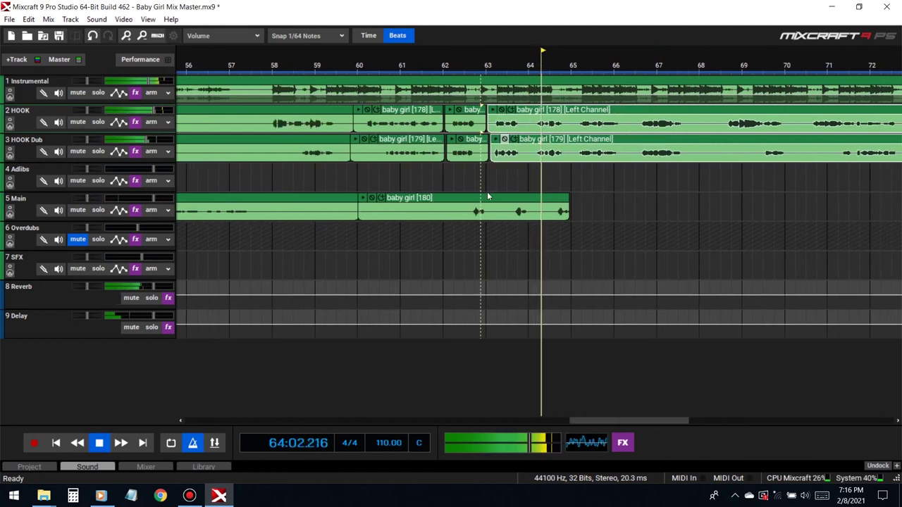
key(space)
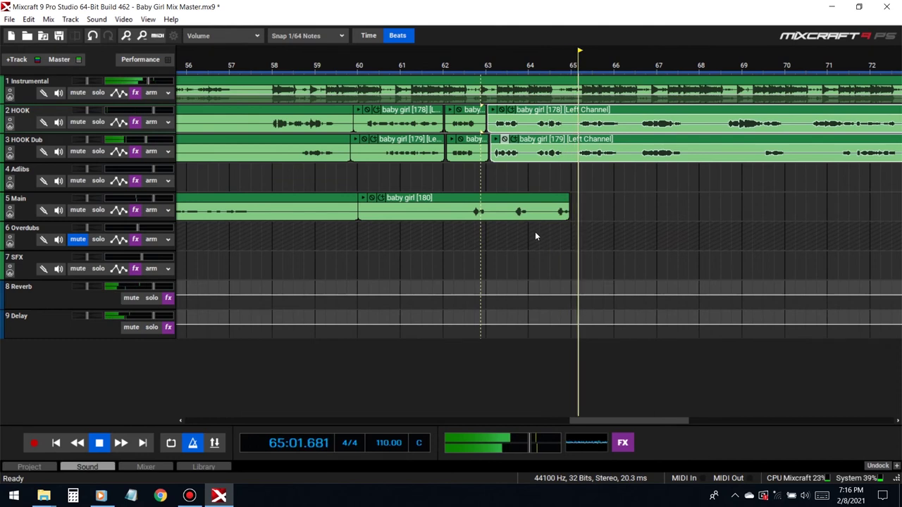
Step: Split the HOOK, HOOK Dub and Main clips midway through measure 63, shift the later Main piece slightly later, and play across the cut
click(509, 215)
click(549, 197)
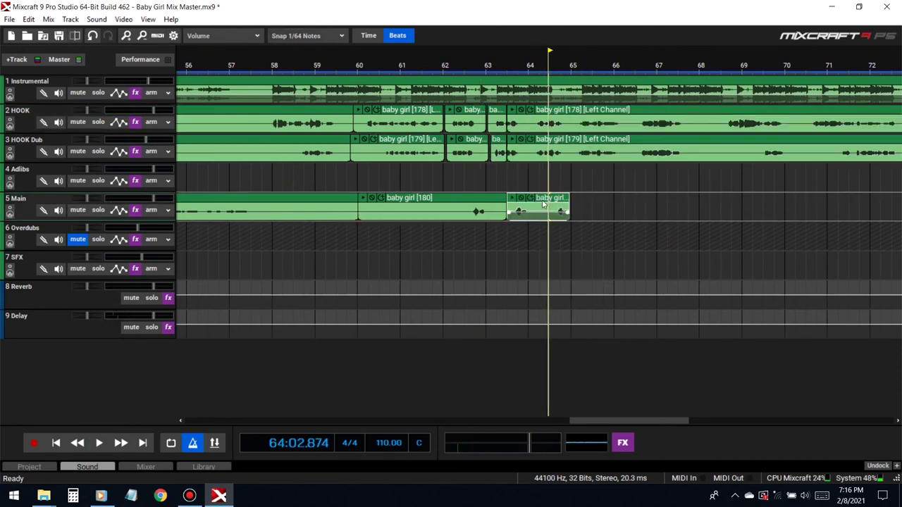
click(502, 55)
key(space)
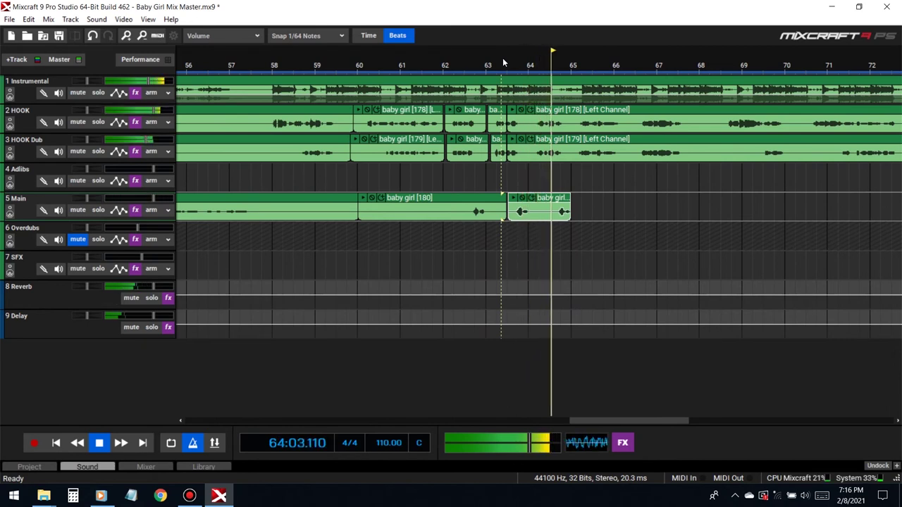
drag(654, 425, 670, 423)
key(space)
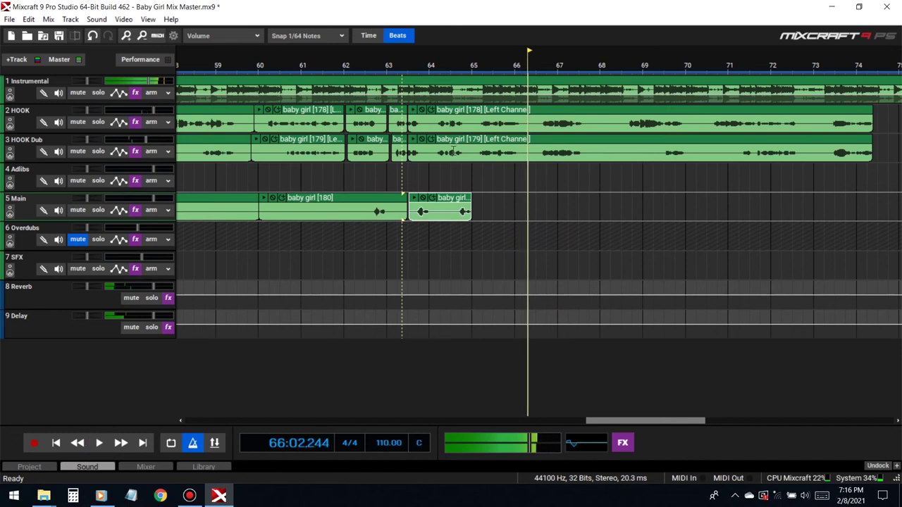
Step: Split the HOOK and HOOK Dub clips at measure 65, select the pieces after it, and play from just before the cut
click(474, 148)
click(475, 148)
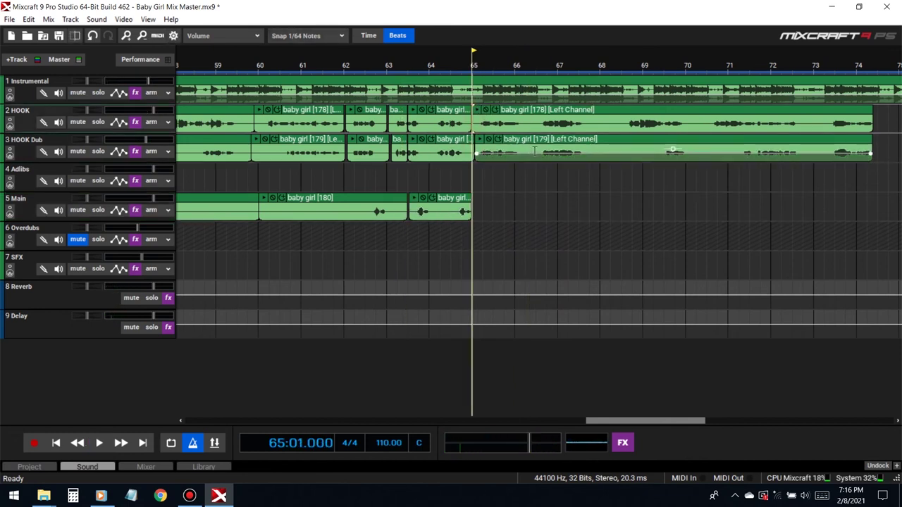
drag(515, 188, 570, 98)
click(460, 68)
key(space)
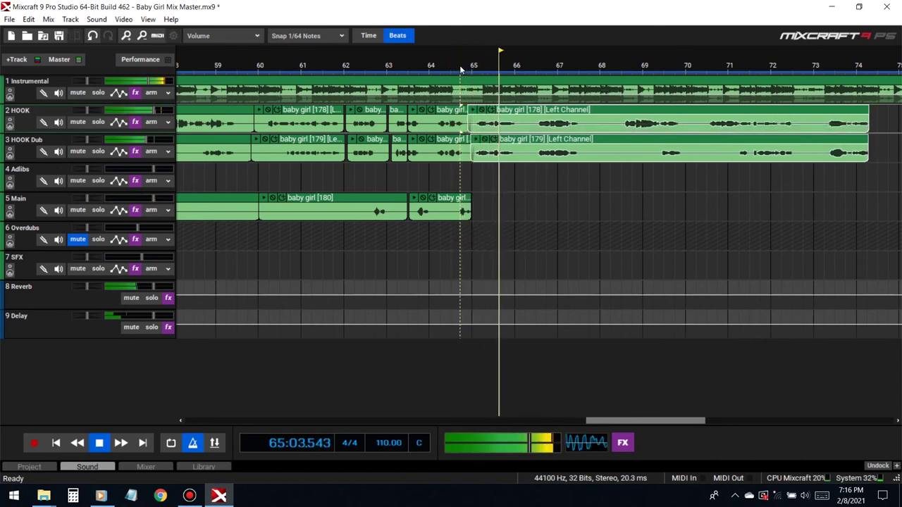
Step: Stop playback, nudge the selected HOOK and HOOK Dub pieces slightly later, and replay them from before measure 65
key(space)
key(ctrl+Right)
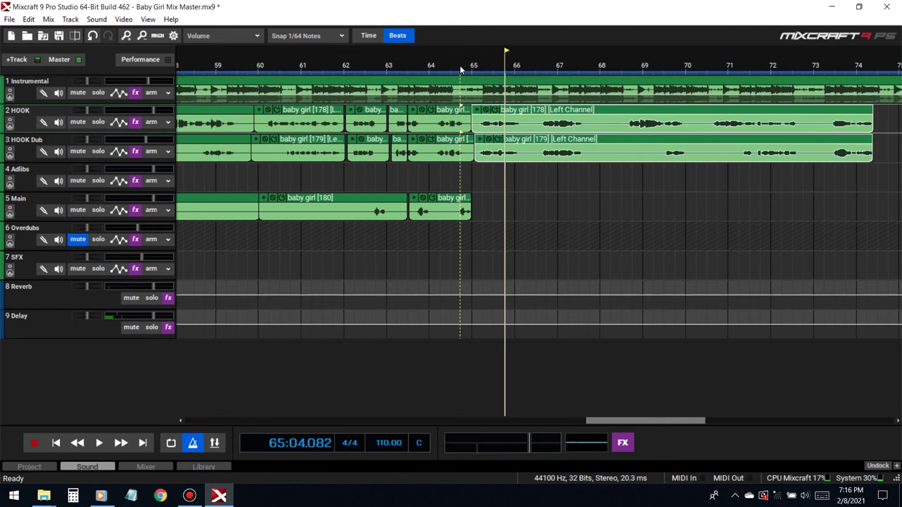
key(space)
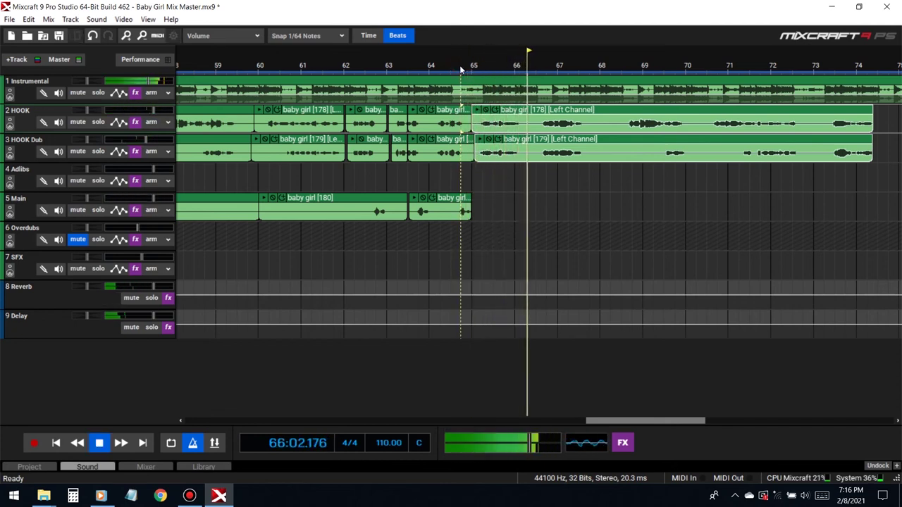
key(space)
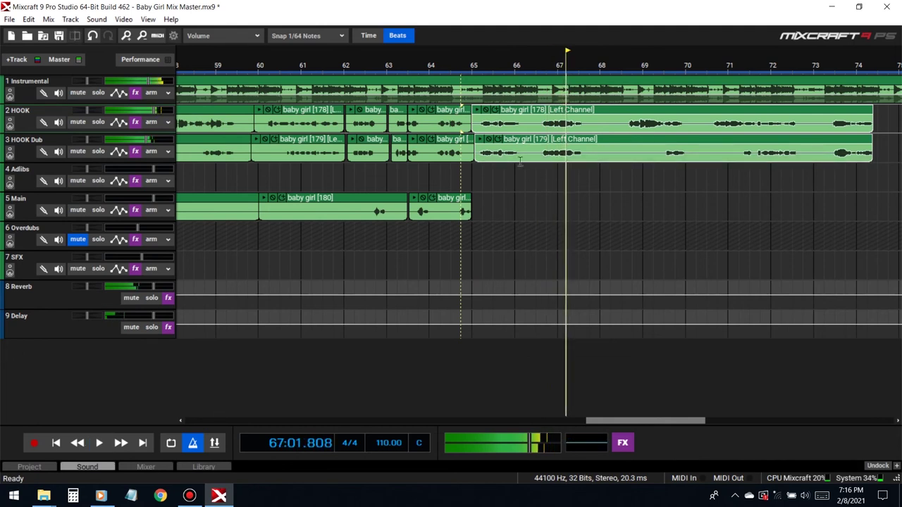
Step: Split the HOOK and HOOK Dub clips midway through measure 66, select the later pieces, and play from just before the cut
click(534, 156)
key(t)
click(529, 131)
key(t)
drag(591, 190, 640, 127)
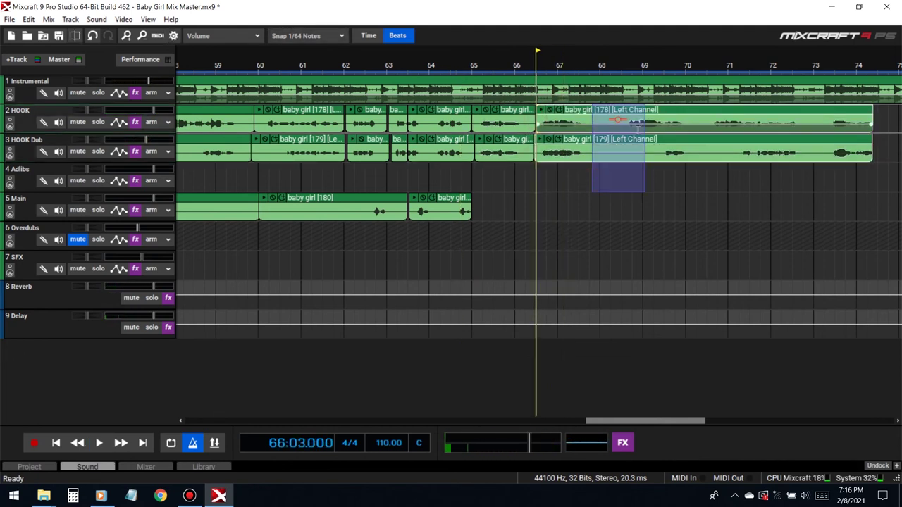
click(527, 66)
key(space)
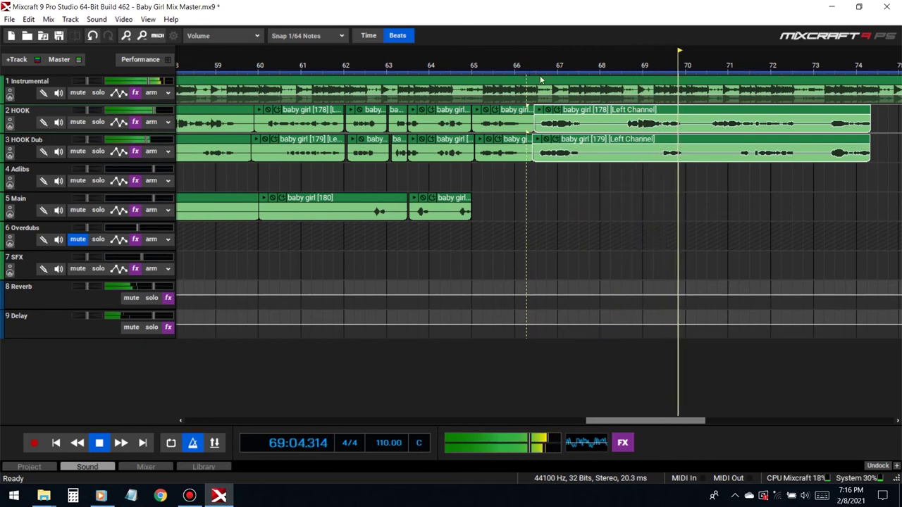
Step: Play the end of the second hook and split the HOOK, HOOK Dub and Instrumental clips at measure 74
scroll(718, 266, down, 2)
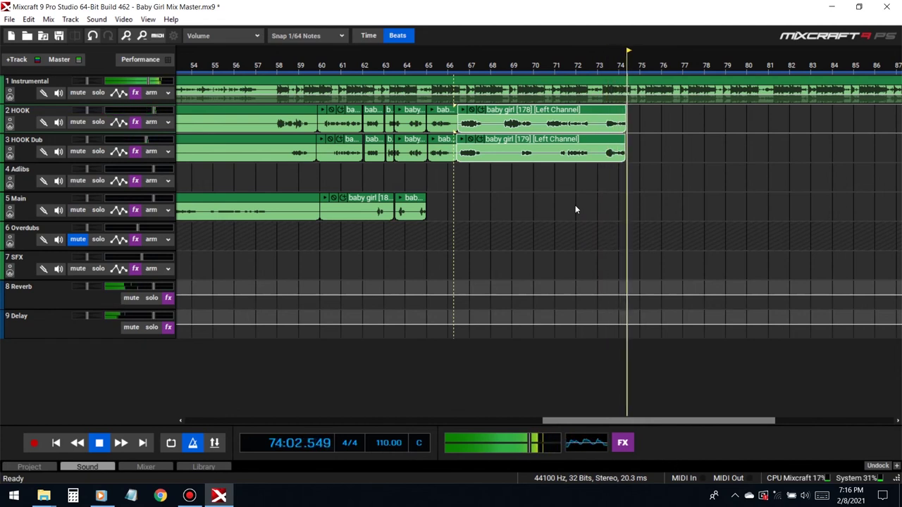
scroll(626, 217, down, 2)
scroll(625, 217, down, 2)
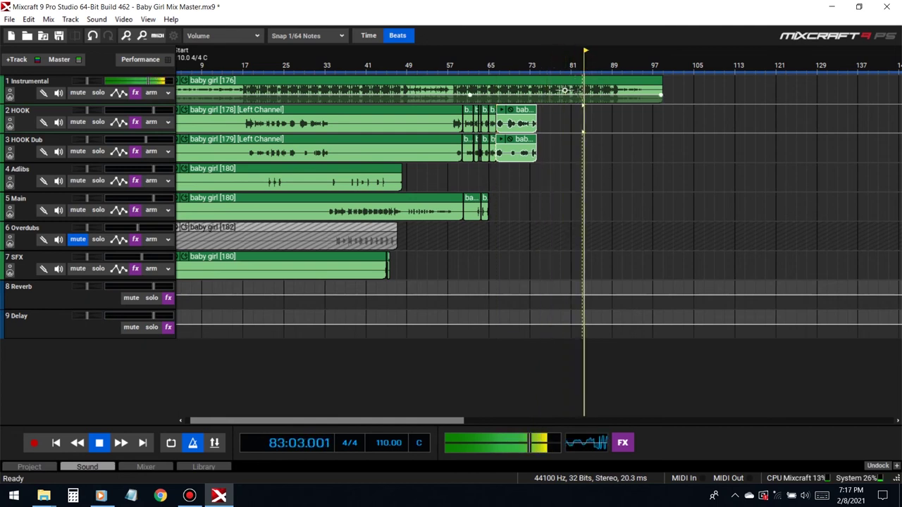
click(533, 66)
scroll(633, 143, up, 5)
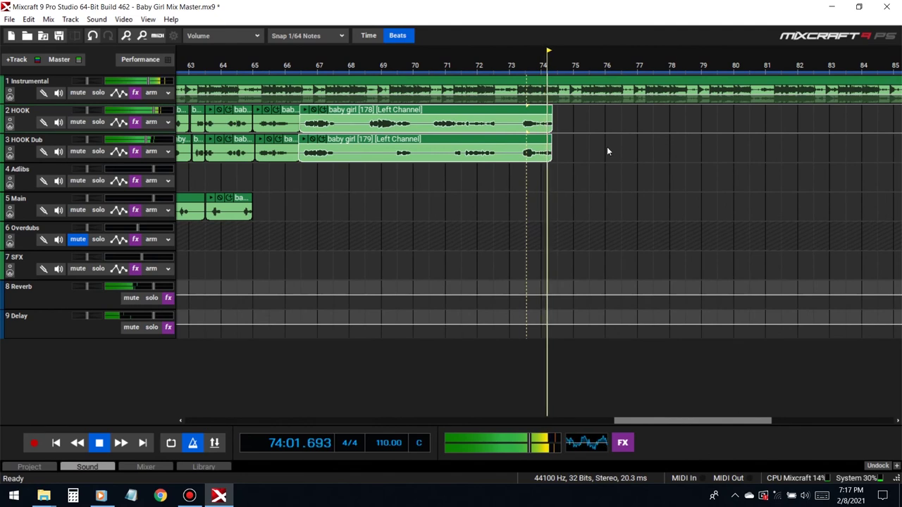
key(space)
click(529, 119)
key(s)
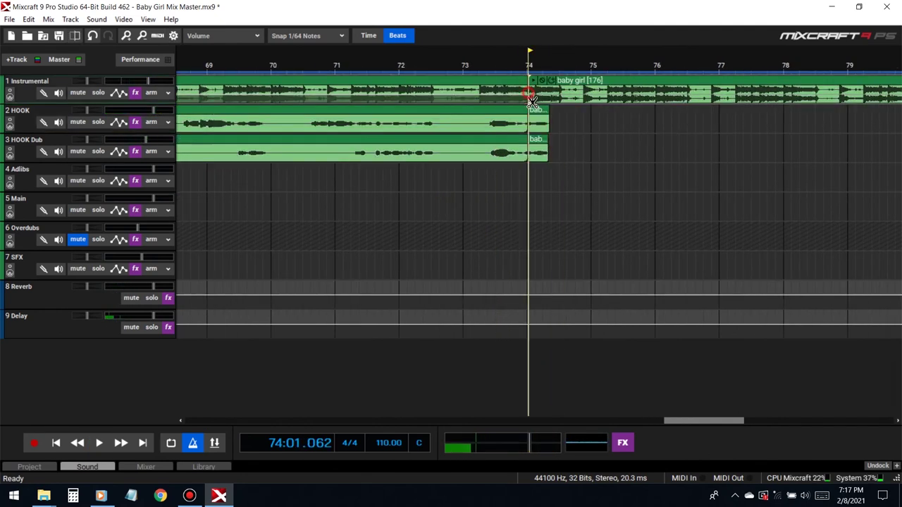
Step: Set snapping to Snap To Grid and split the Instrumental clip at measure 90, where its sparse ending begins
scroll(684, 124, down, 3)
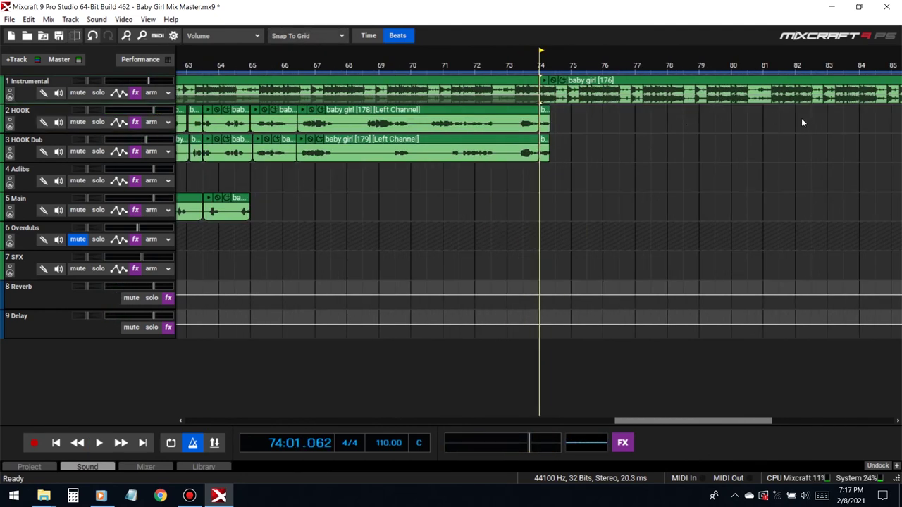
scroll(801, 123, down, 2)
click(725, 67)
scroll(769, 124, up, 5)
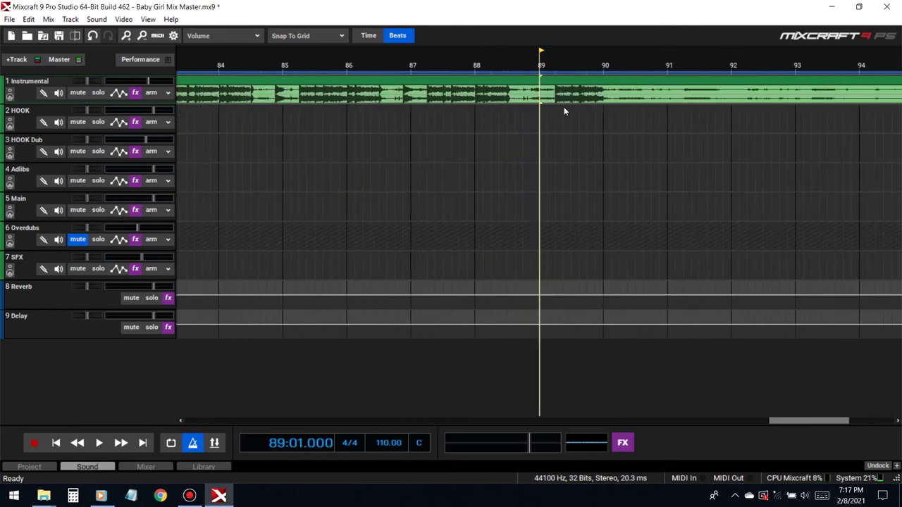
key(space)
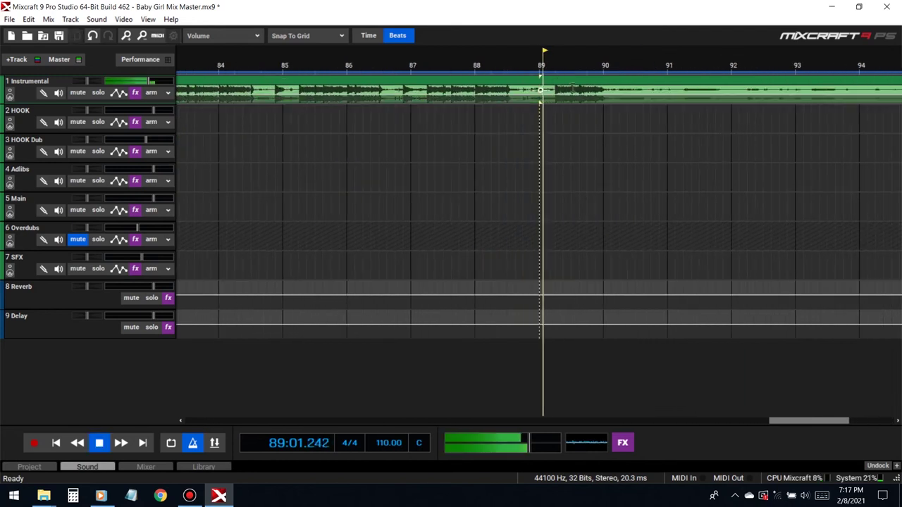
key(space)
click(603, 111)
key(ctrl+t)
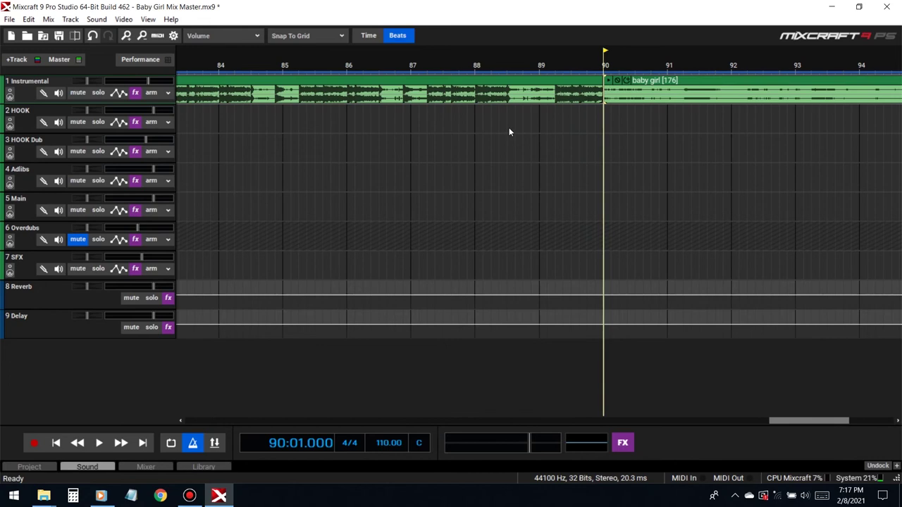
Step: Delete the Instrumental section between measures 74 and 90, move the ending piece to measure 74, and play from measure 73
scroll(508, 131, down, 2)
click(370, 88)
key(Delete)
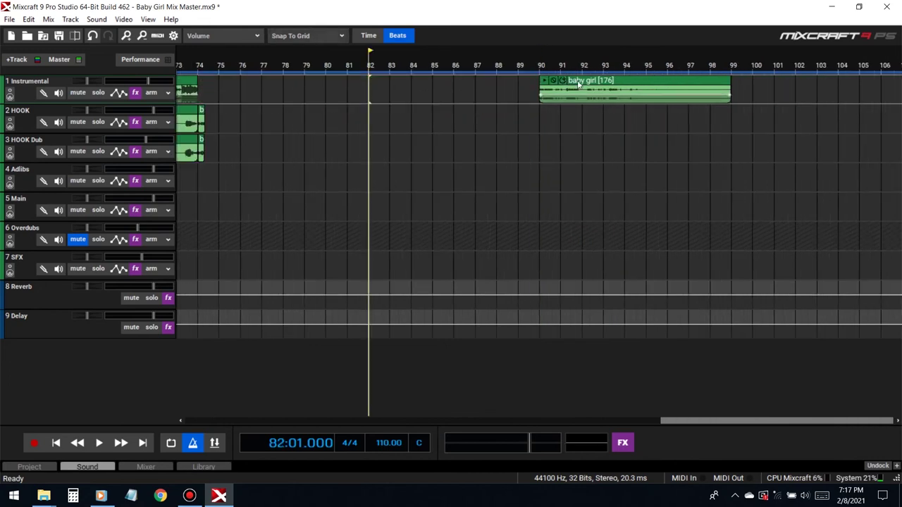
drag(578, 83, 237, 83)
click(179, 65)
key(space)
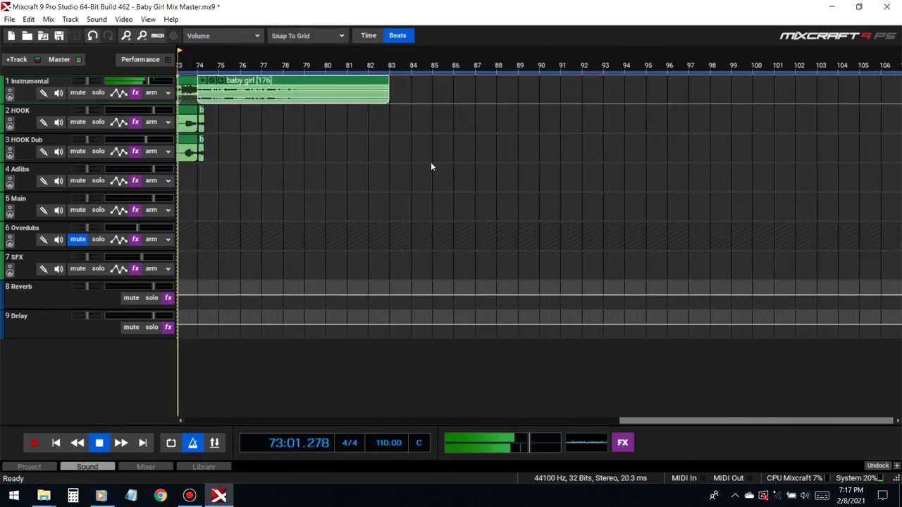
scroll(493, 176, up, 1)
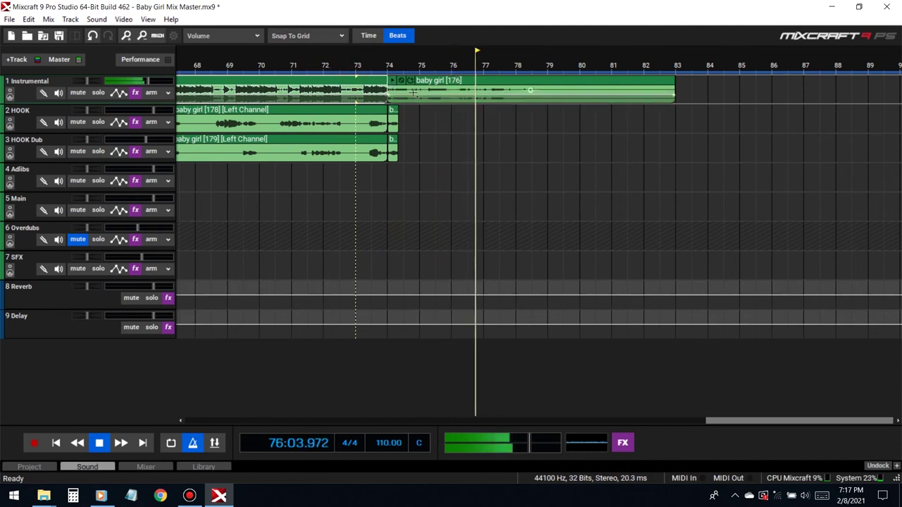
key(space)
Step: Extend the earlier Instrumental clip over the ending piece to midway through measure 76, fade its volume down from measure 74, and replay the transition
drag(386, 86, 403, 87)
click(357, 68)
key(space)
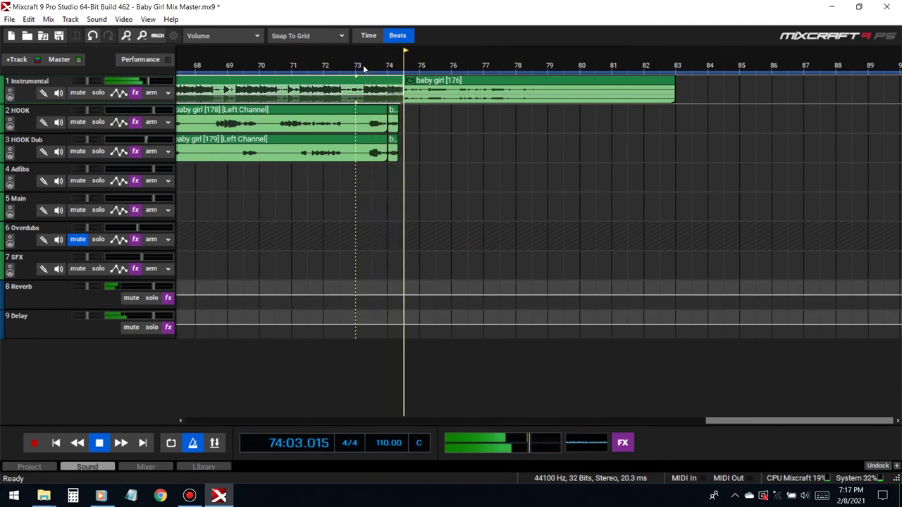
drag(403, 88, 420, 87)
click(372, 66)
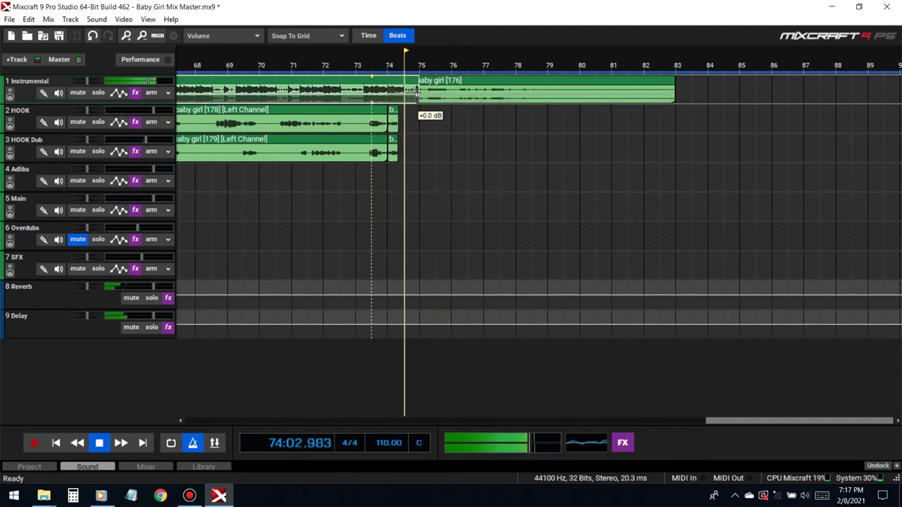
drag(417, 90, 433, 93)
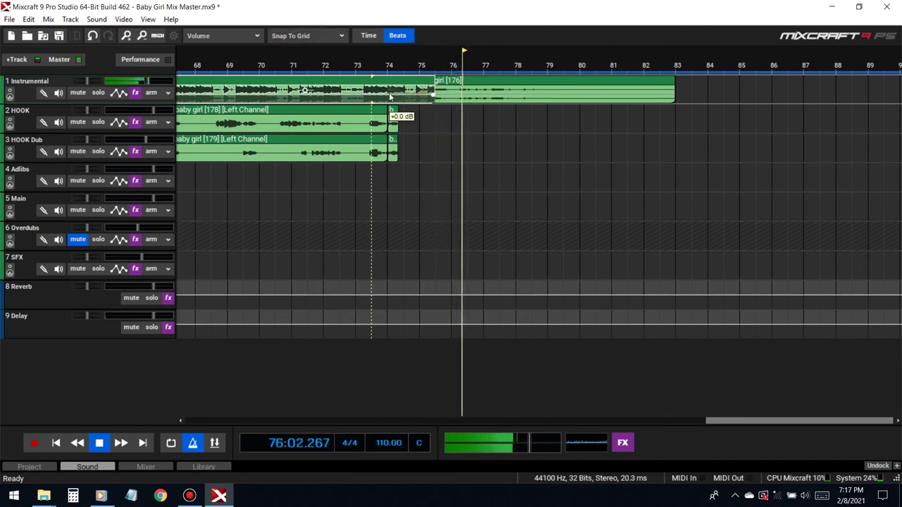
click(381, 63)
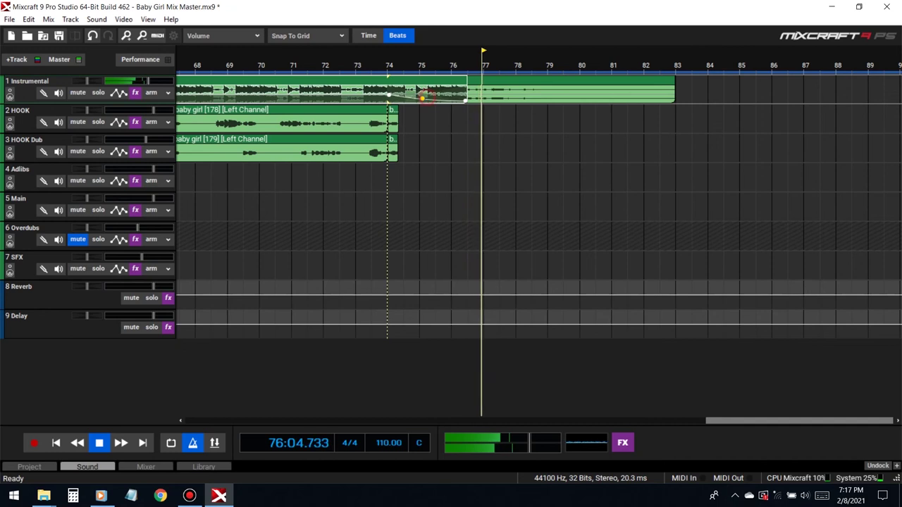
click(371, 65)
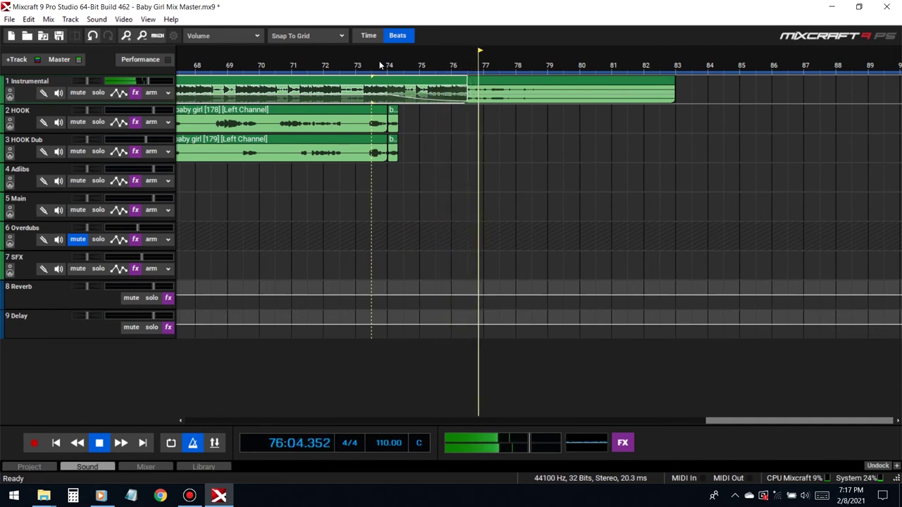
Step: Play the shortened ending through, return to the start of the song, and save the project
scroll(555, 147, down, 2)
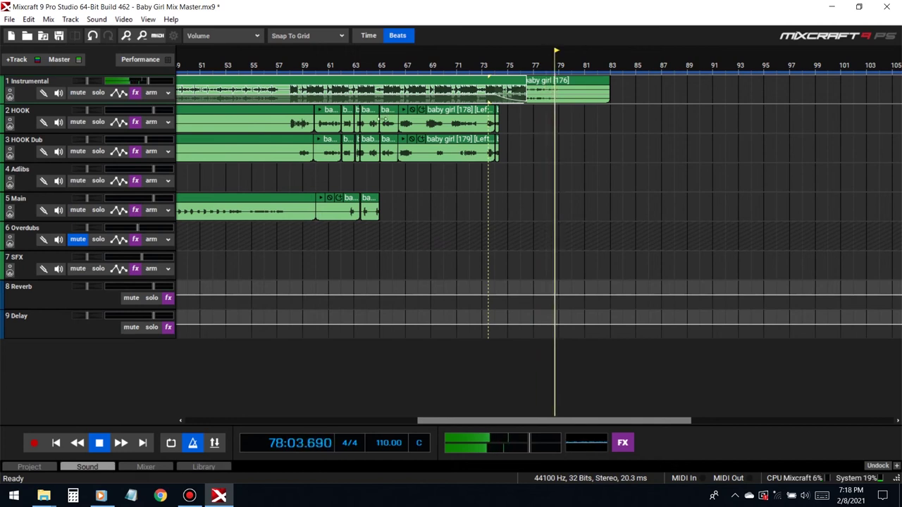
click(366, 37)
click(395, 42)
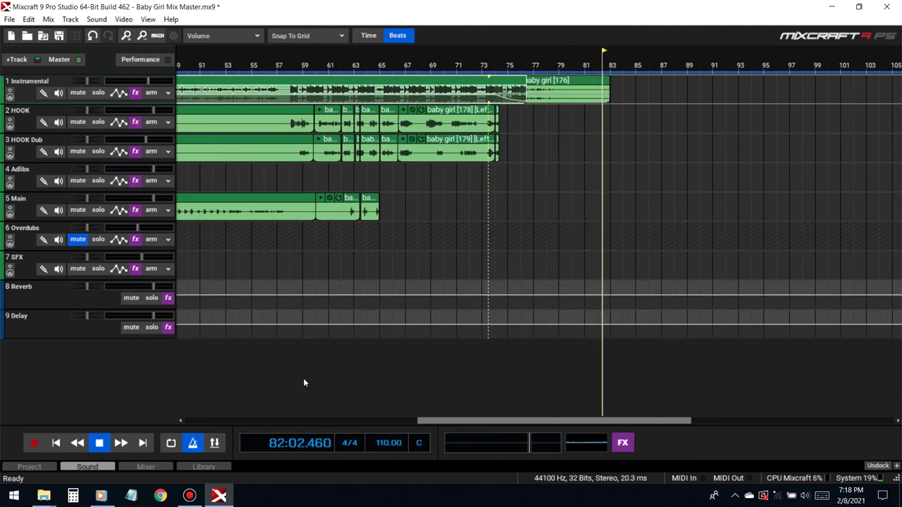
click(99, 442)
click(57, 443)
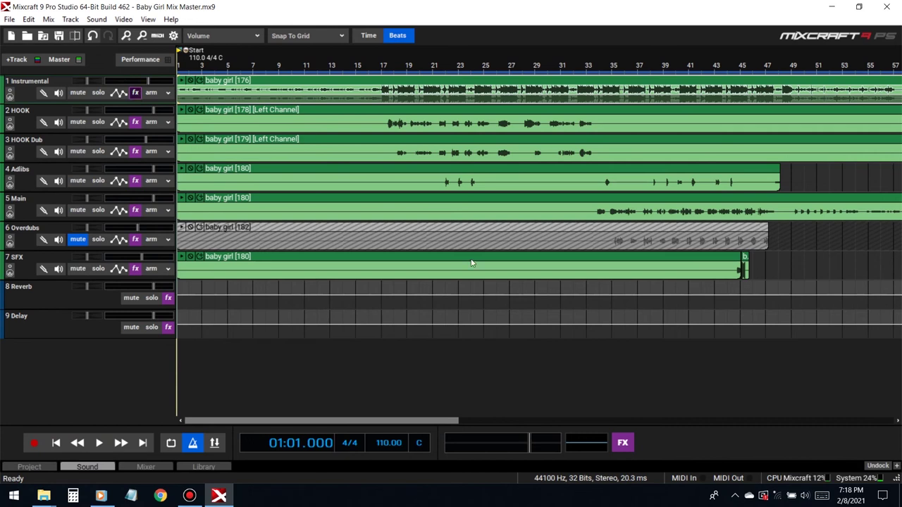
Step: Mute the SFX and Adlibs tracks
scroll(807, 238, down, 2)
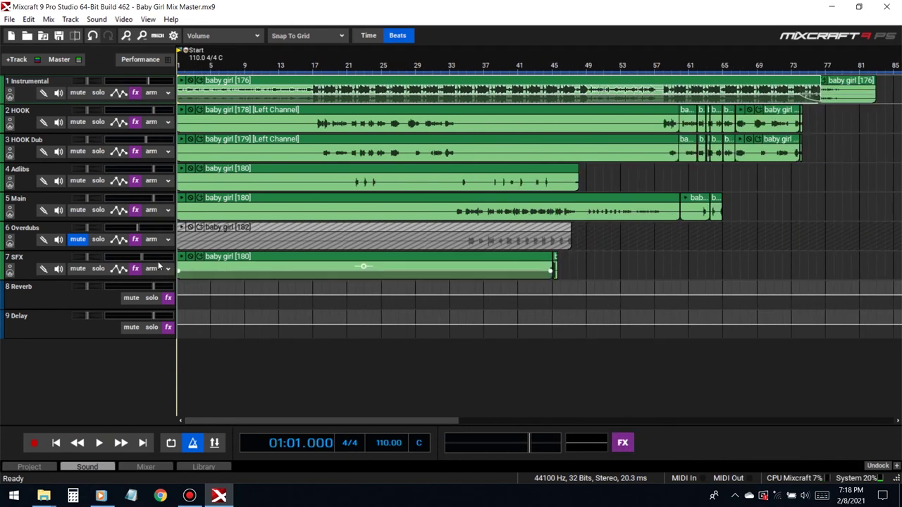
click(83, 269)
scroll(709, 265, down, 2)
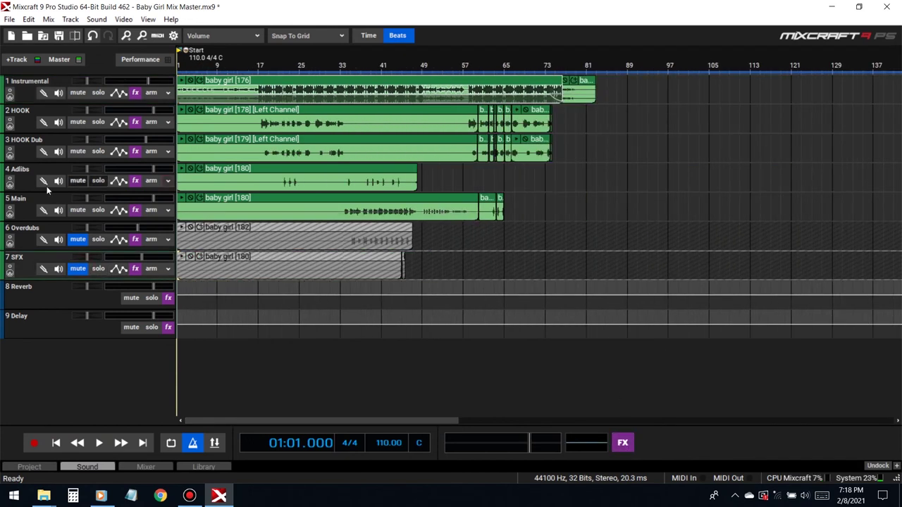
click(78, 181)
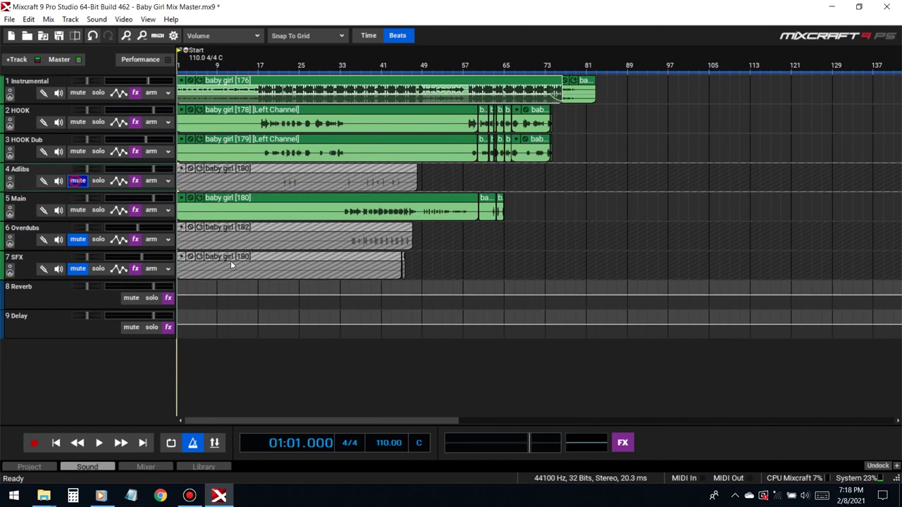
click(629, 449)
click(300, 106)
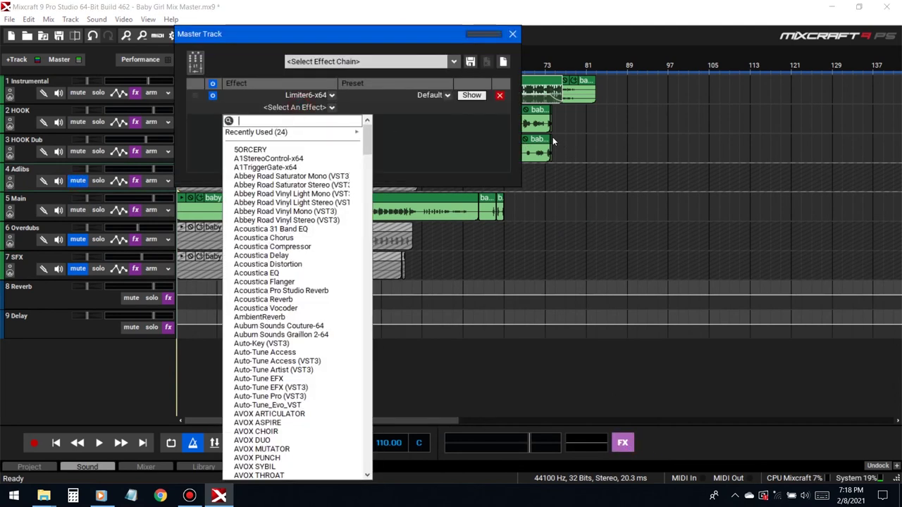
click(431, 151)
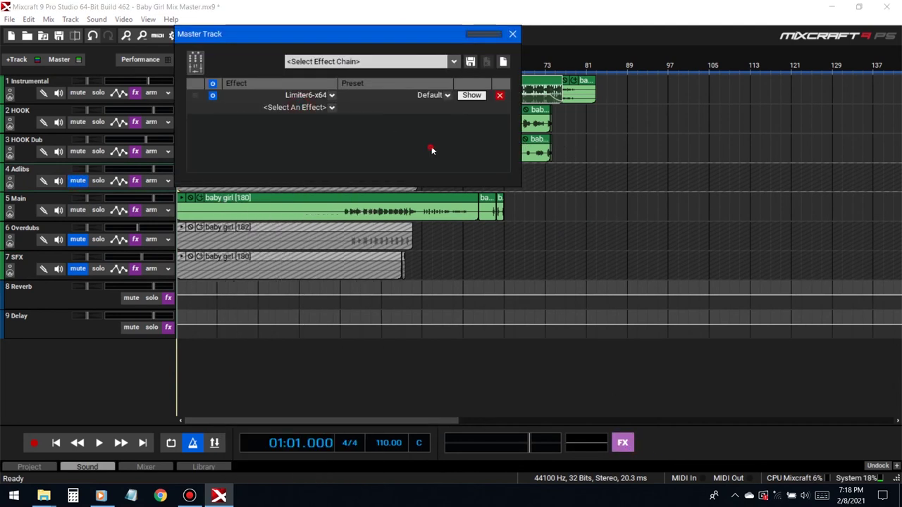
click(513, 34)
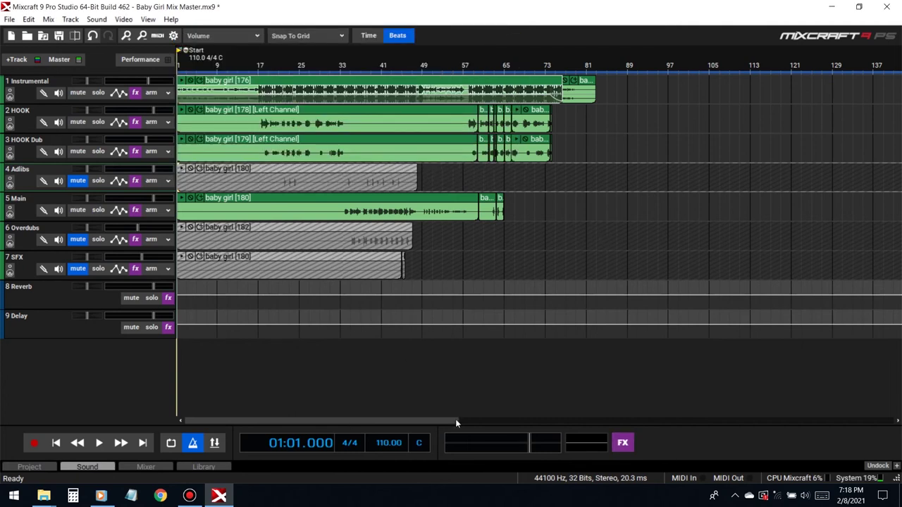
Step: Add TB BusCompressor to the master track's effects after the limiter
click(622, 442)
click(302, 108)
text(bus)
key(Down)
key(Down)
key(Return)
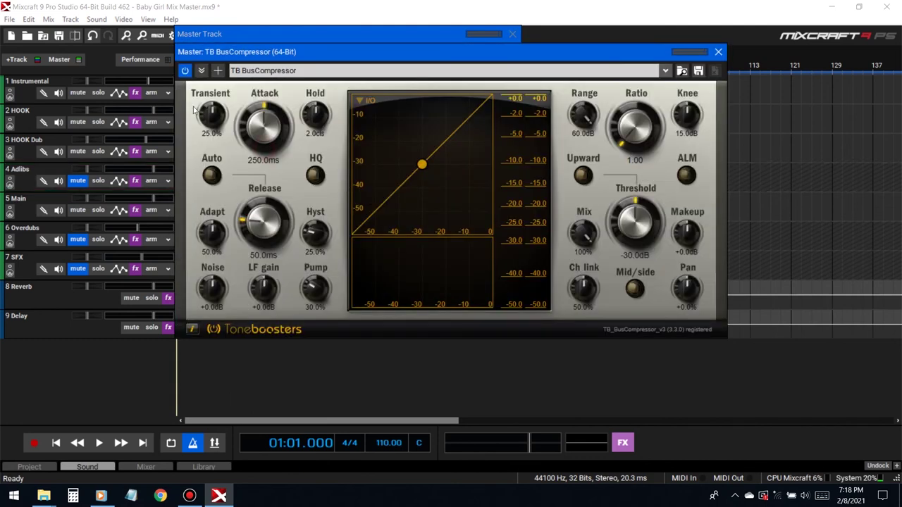
click(718, 51)
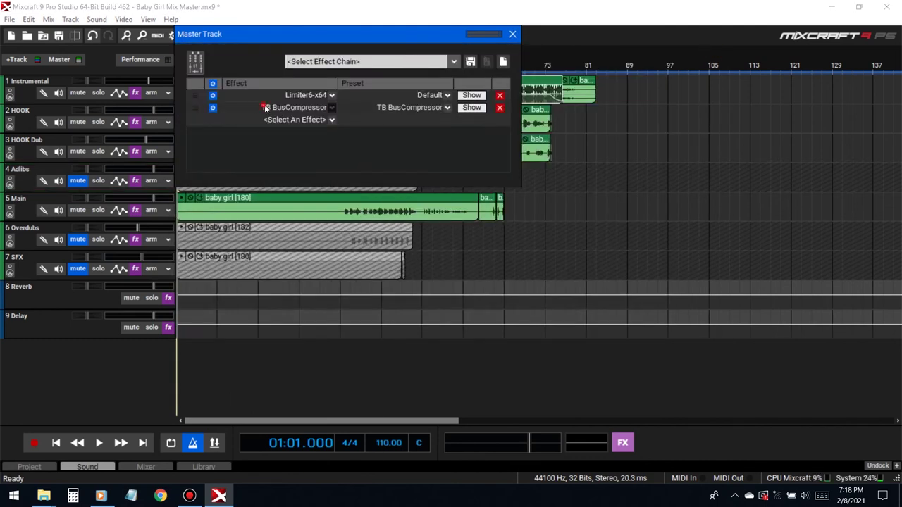
Step: Replace TB BusCompressor on the master track with TR5 Bus Compressor and place it ahead of Limiter6
click(331, 107)
text(bus)
key(BackSpace)
text(s)
click(266, 176)
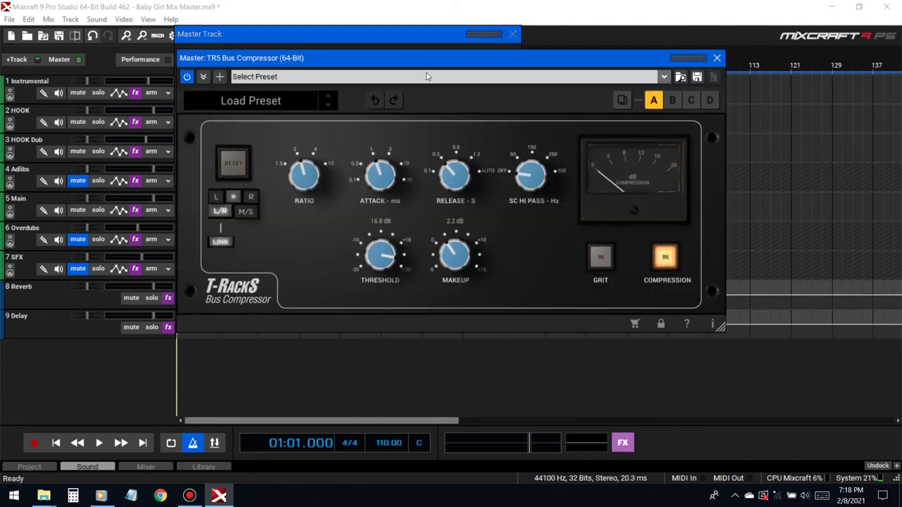
drag(418, 68, 658, 81)
drag(214, 95, 214, 109)
click(512, 33)
drag(538, 71, 494, 72)
Step: Raise the bus compressor's sidechain high-pass frequency, play the mix from measure 17, and save the project
click(252, 65)
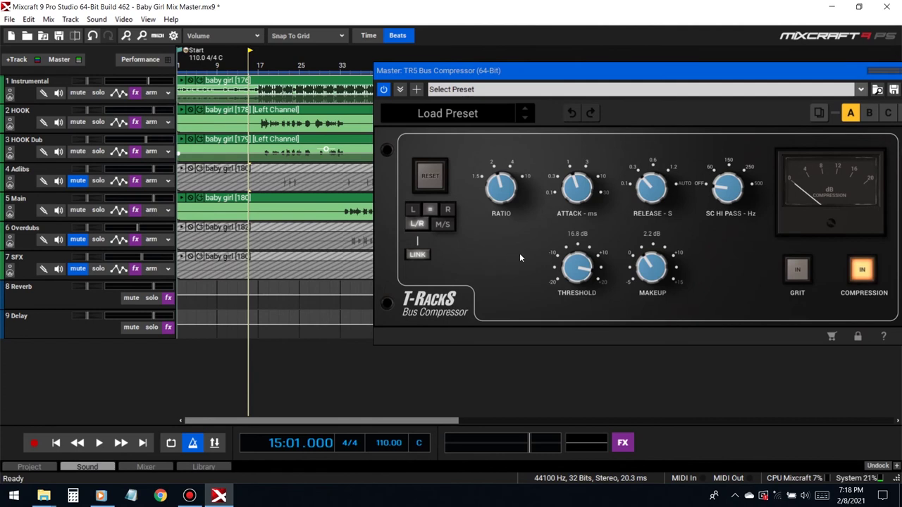
drag(723, 191, 736, 164)
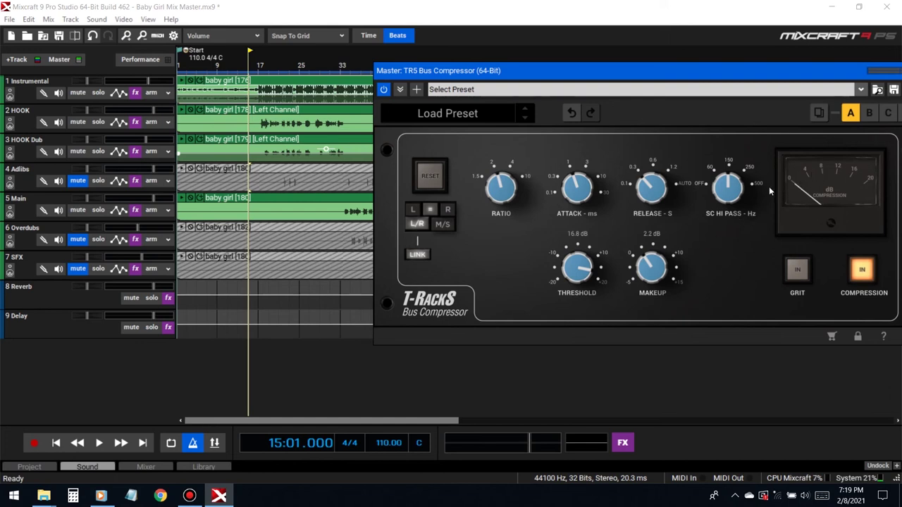
click(259, 86)
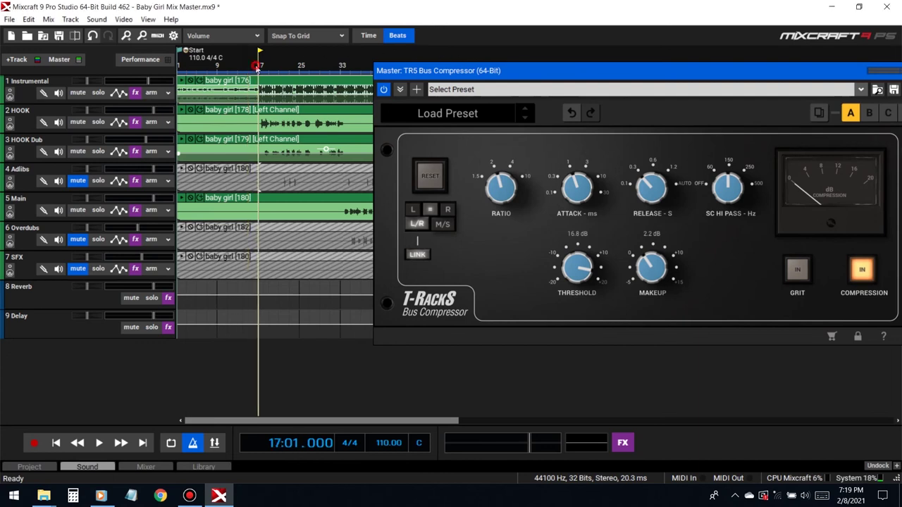
key(space)
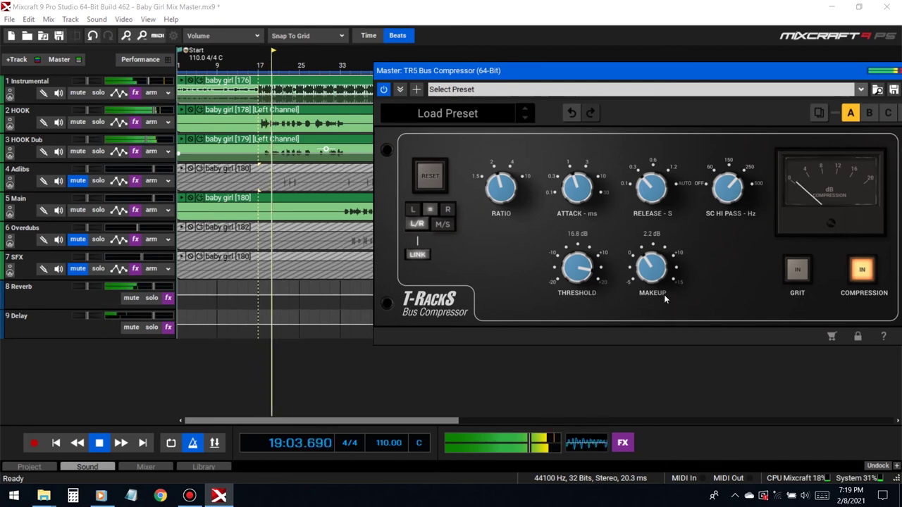
key(space)
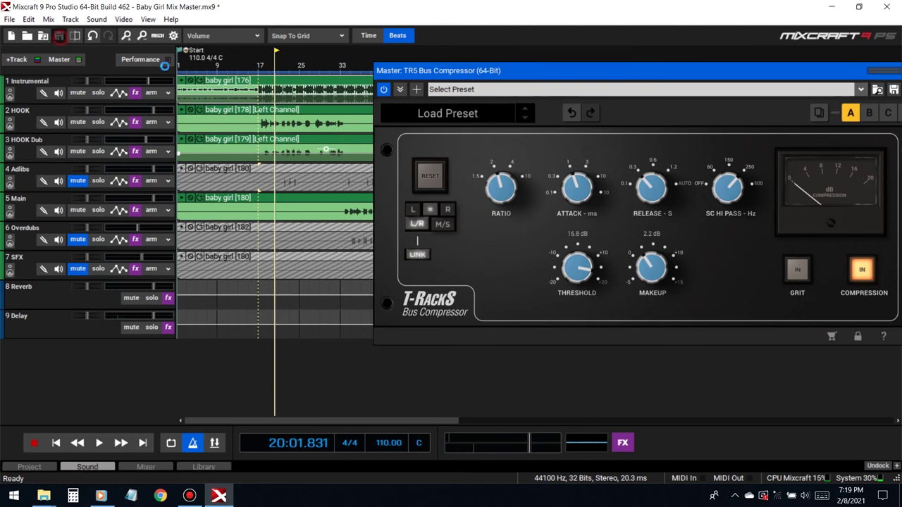
key(ctrl+s)
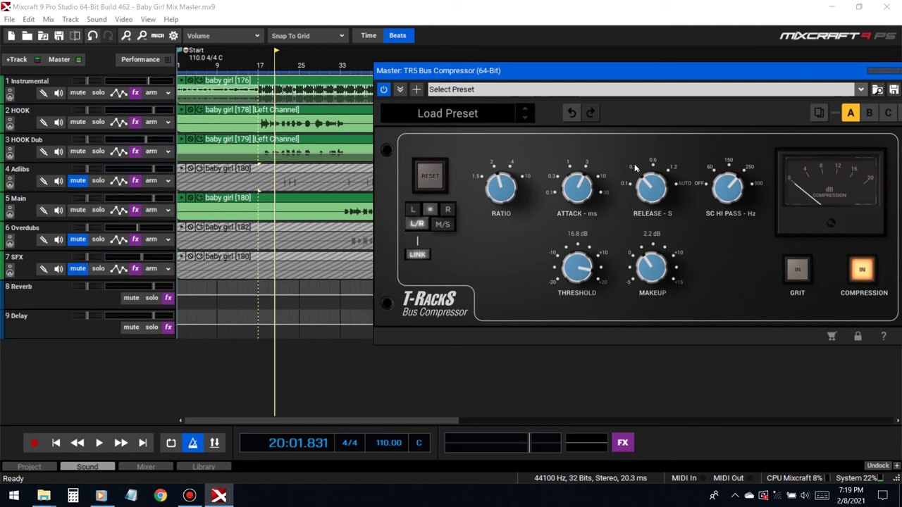
Step: Shorten the bus compressor's release time and play the mix briefly from measure 17
drag(634, 163, 645, 227)
click(260, 63)
key(space)
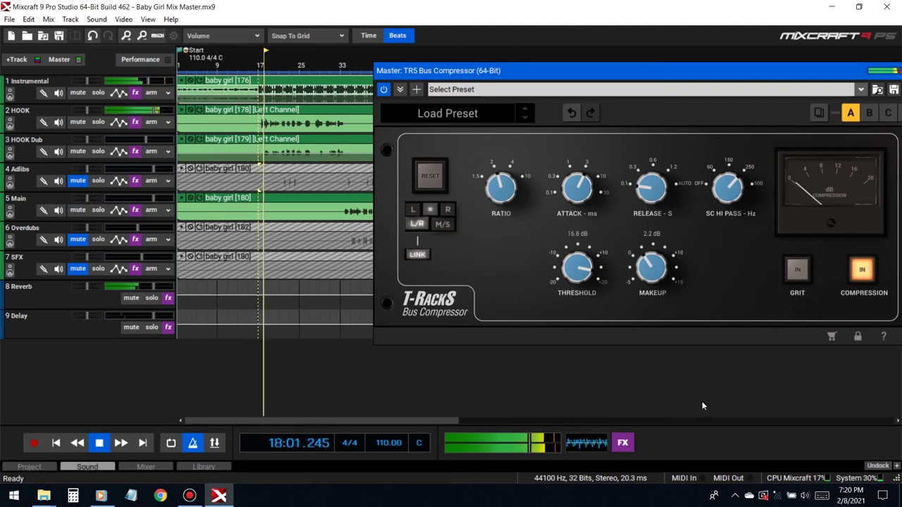
click(716, 443)
key(space)
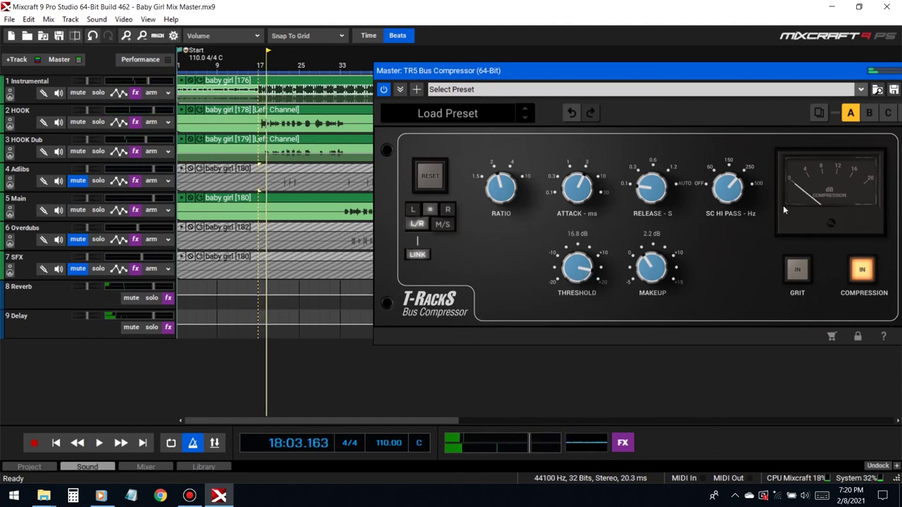
Step: Set the bus compressor's threshold to 8.0 dB during playback and toggle compression off and on to compare
key(space)
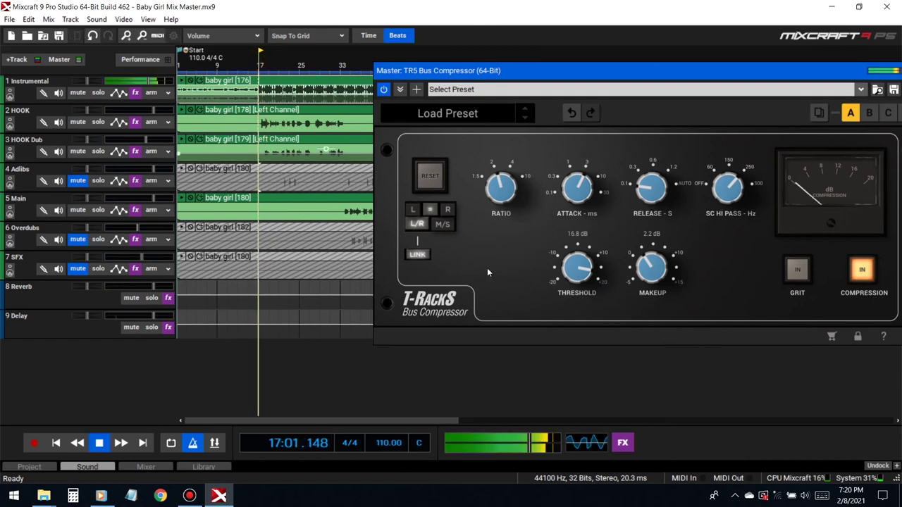
drag(578, 269, 584, 304)
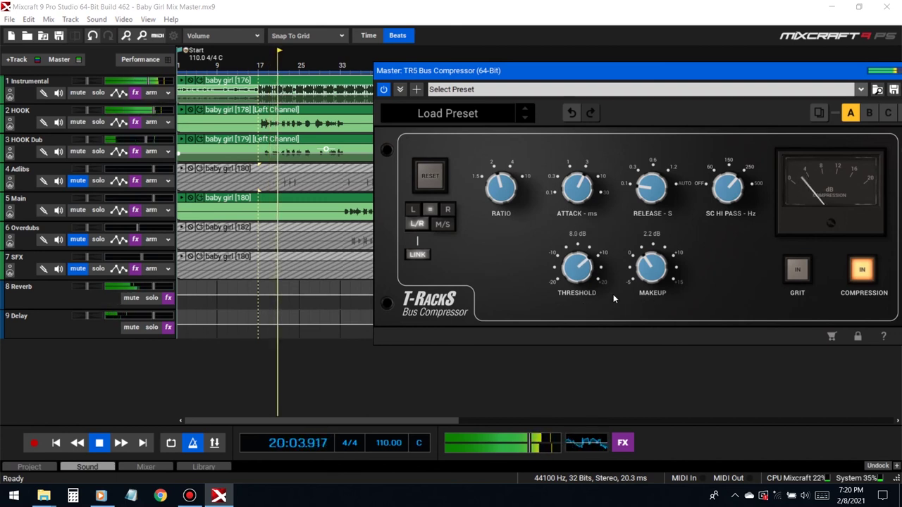
click(856, 270)
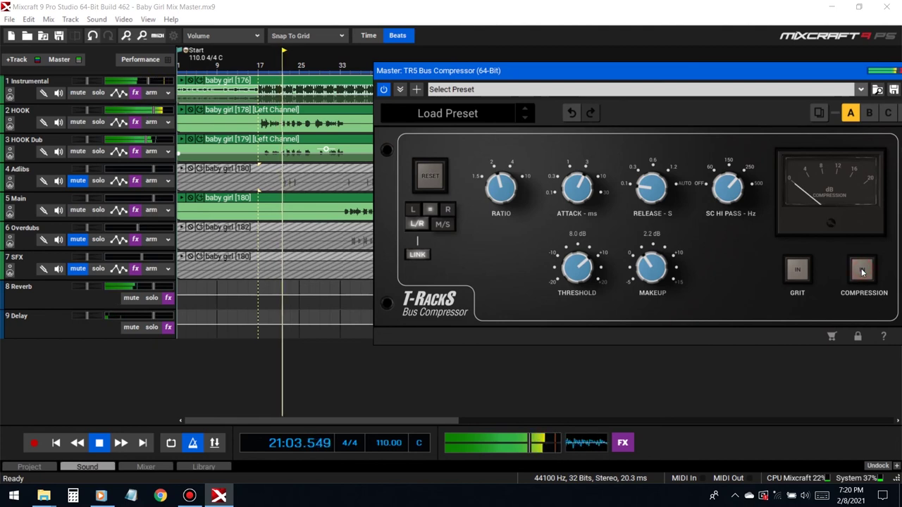
click(862, 271)
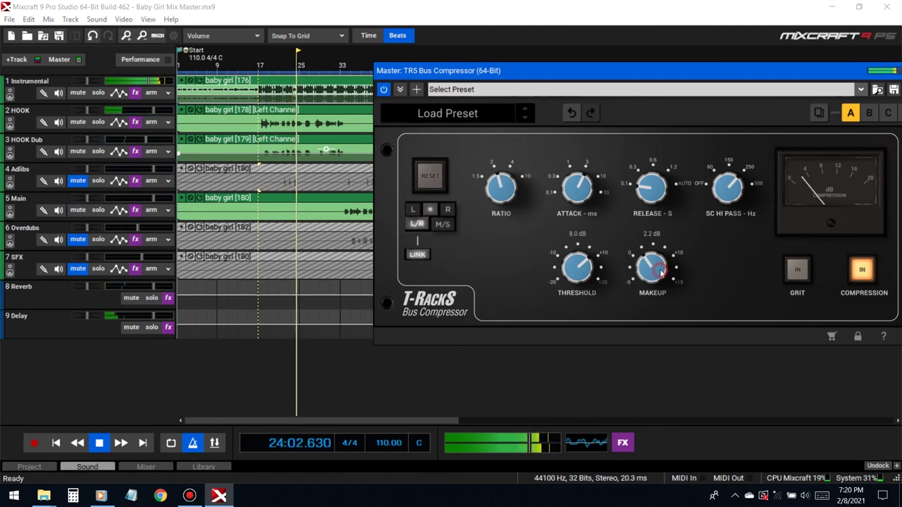
Step: Set the bus compressor's makeup gain to 3.6 dB while comparing with compression bypassed, and close the compressor window
drag(657, 270, 661, 260)
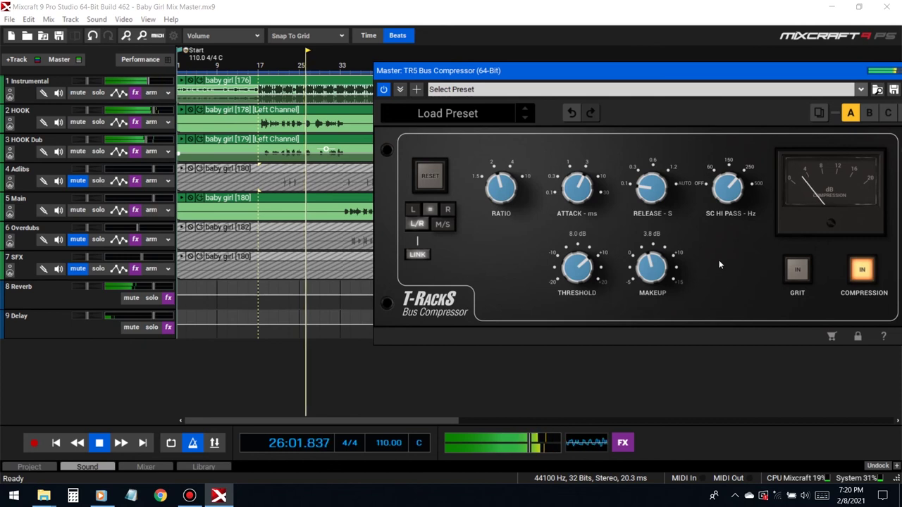
drag(662, 274, 663, 269)
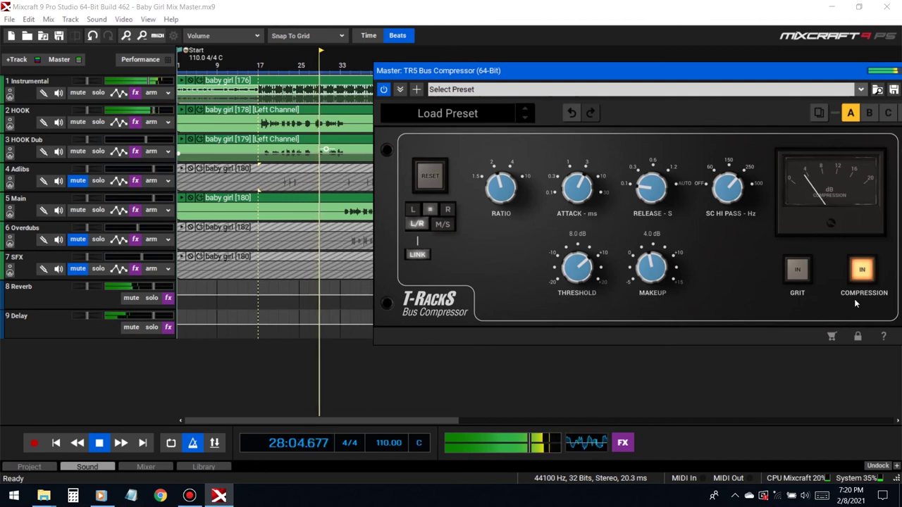
click(864, 274)
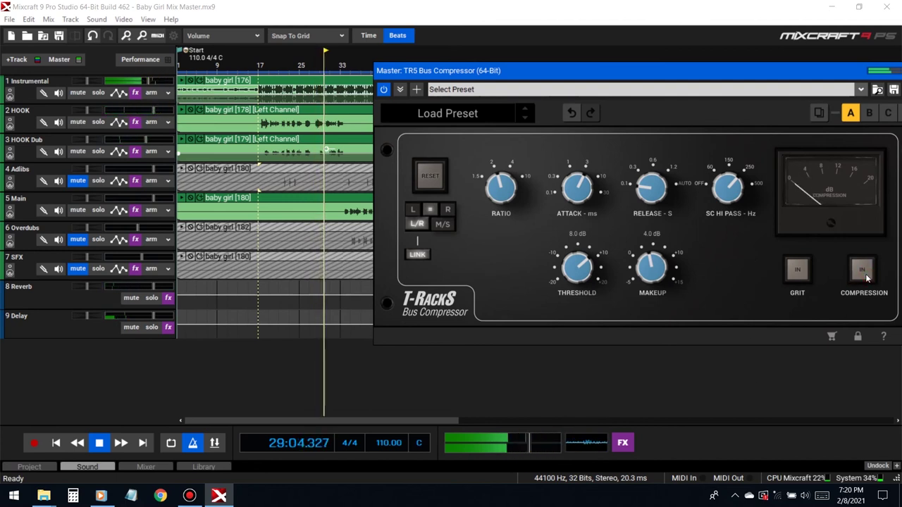
drag(651, 266, 651, 274)
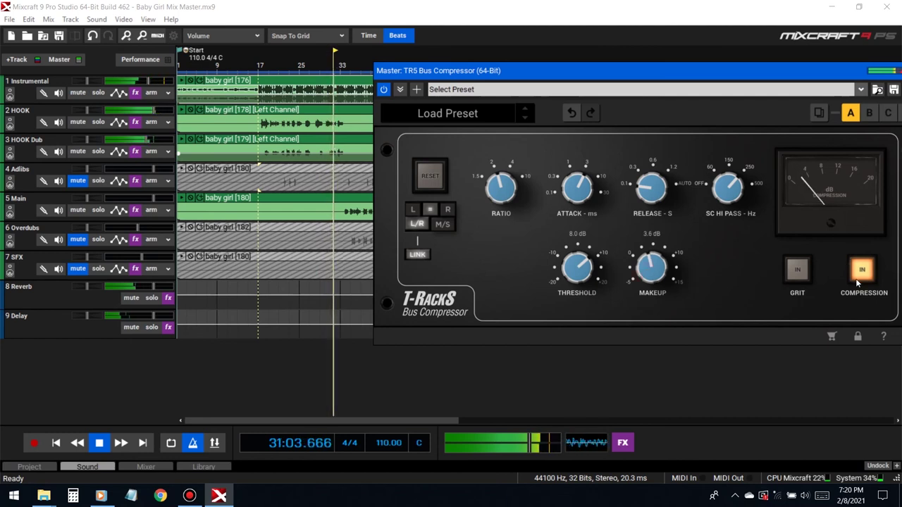
key(space)
drag(812, 72, 656, 79)
click(755, 78)
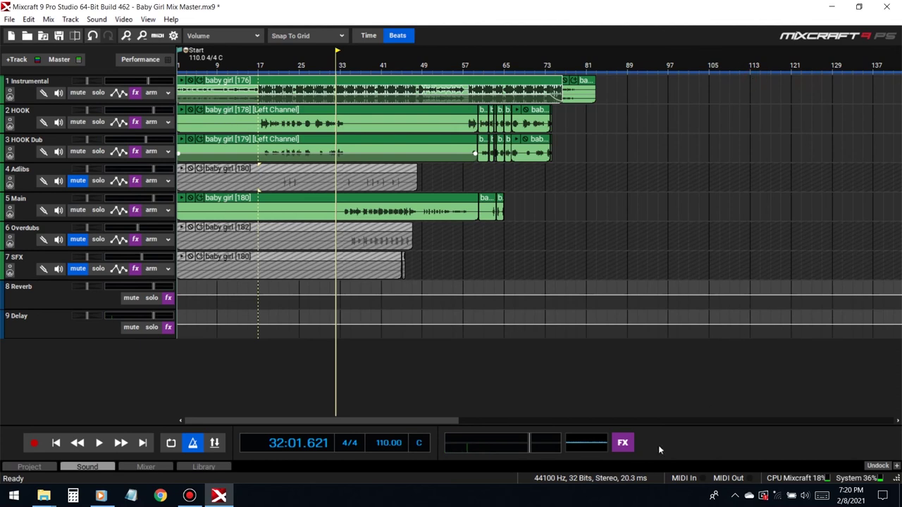
Step: Add FabFilter Pro-Q 2 x64 to the master track's effects and close the effects list
click(622, 444)
click(320, 121)
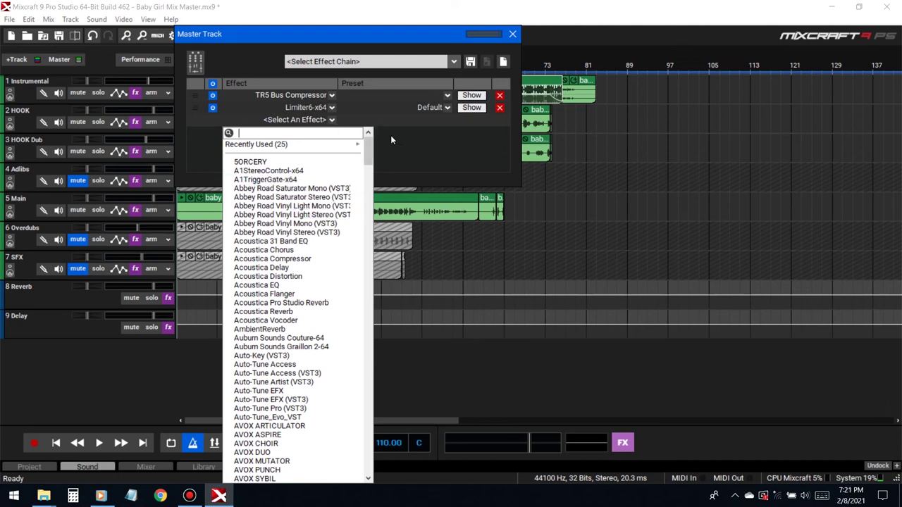
click(353, 134)
text(pro)
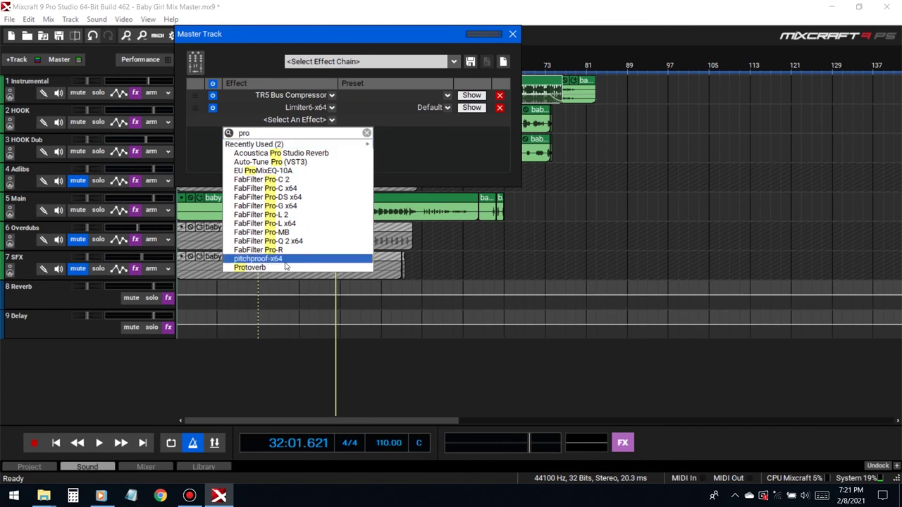
click(275, 241)
drag(363, 24, 470, 47)
click(202, 108)
click(516, 38)
Step: Set Pro-Q 2's channel mode to Mid/Side and add a bell band at about 363 Hz with +4 dB gain
key(space)
click(587, 394)
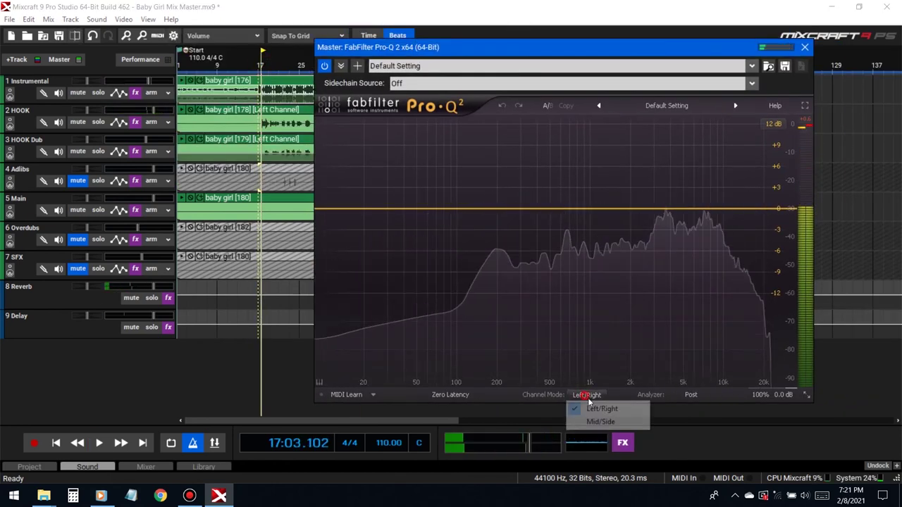
click(614, 422)
drag(538, 207, 534, 183)
scroll(533, 183, up, 5)
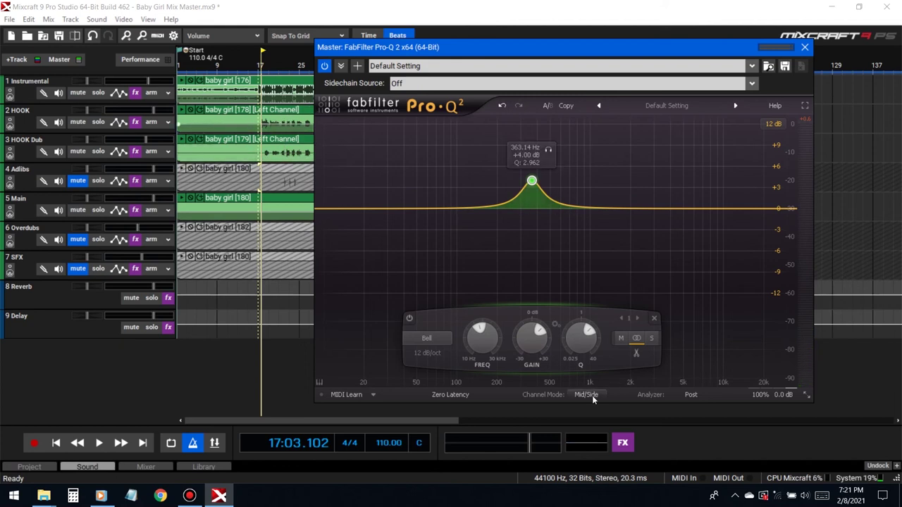
Step: Set the EQ band's stereo placement to Mid and move the Pro-Q 2 window off the timeline
right_click(533, 183)
mouse_move(610, 231)
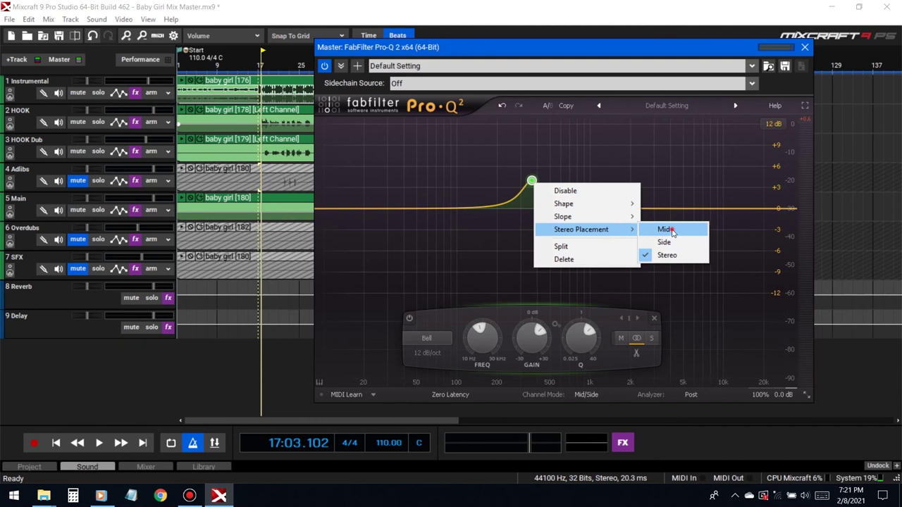
click(652, 228)
drag(493, 46, 637, 51)
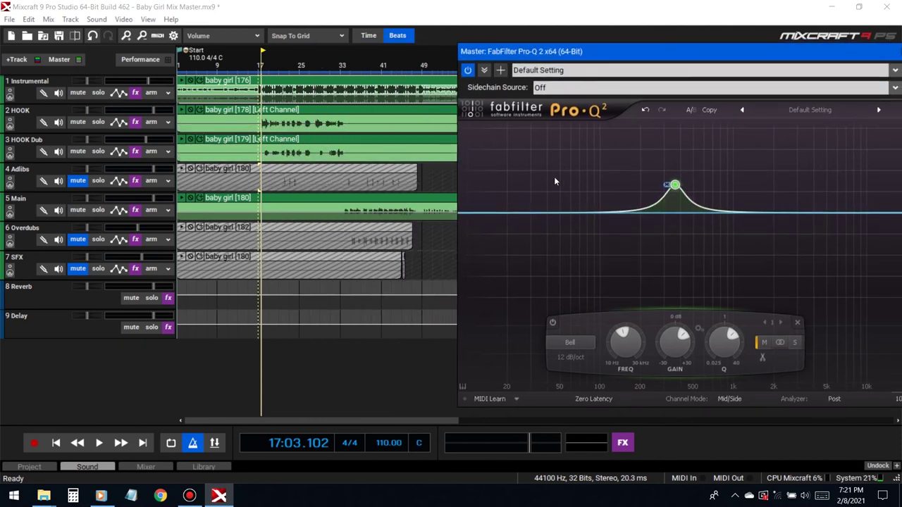
Step: Switch the EQ band's stereo placement to Side and back to Mid
right_click(675, 185)
mouse_move(755, 233)
click(818, 247)
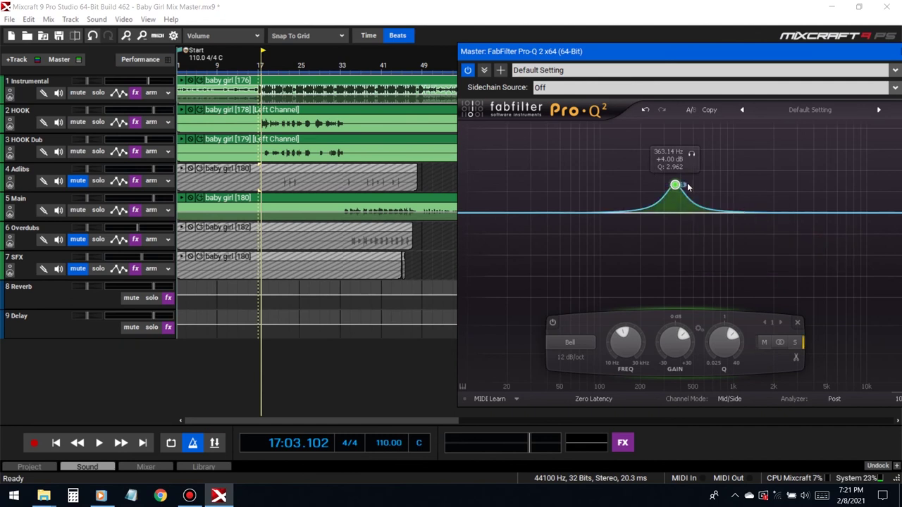
right_click(676, 184)
click(821, 233)
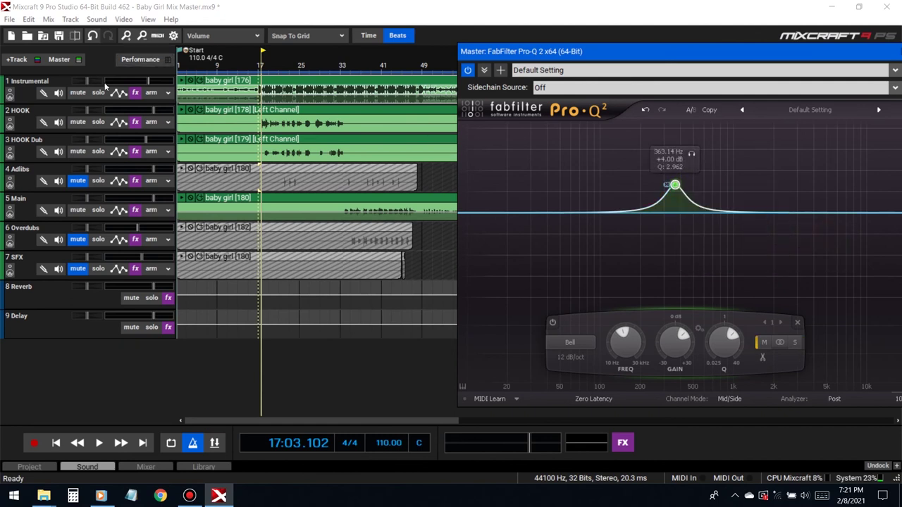
Step: Play from measure 17 and change the Mid band to a cut of about -1.7 dB at about 390 Hz
click(261, 66)
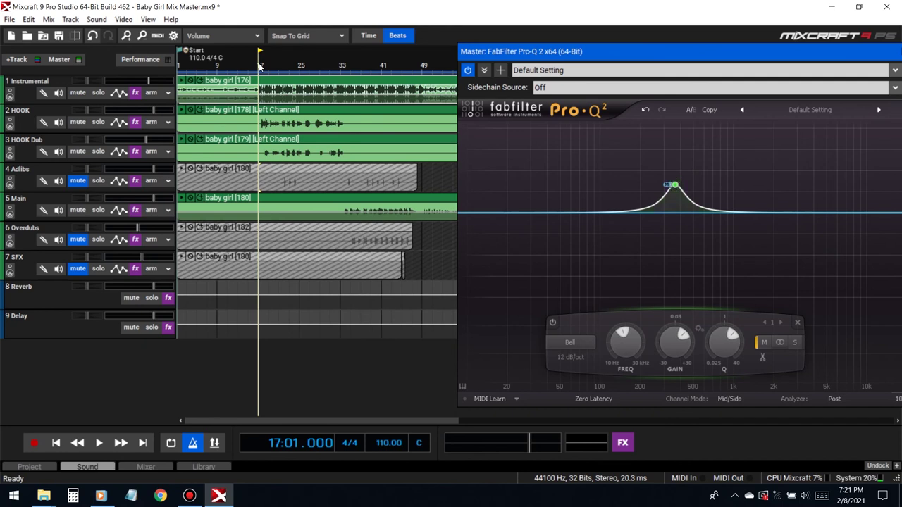
key(space)
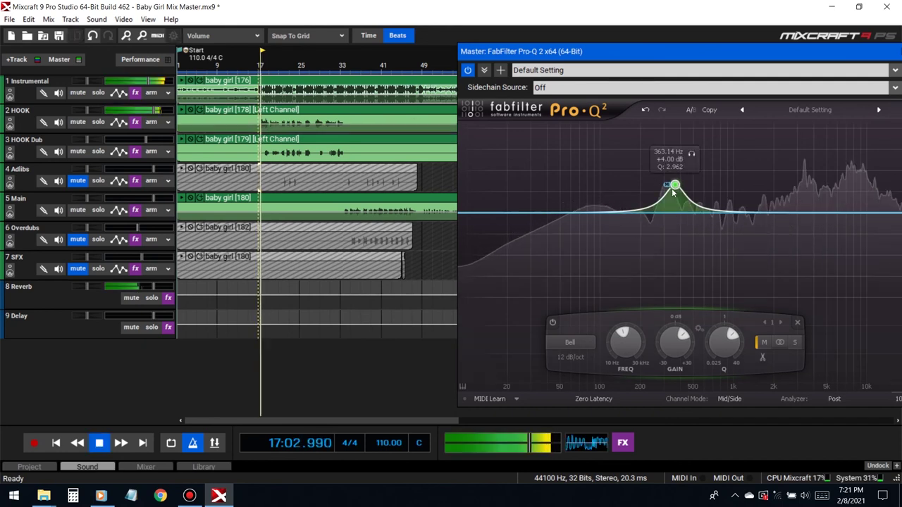
mouse_move(664, 181)
drag(672, 184, 678, 143)
drag(678, 342, 679, 390)
drag(522, 50, 330, 33)
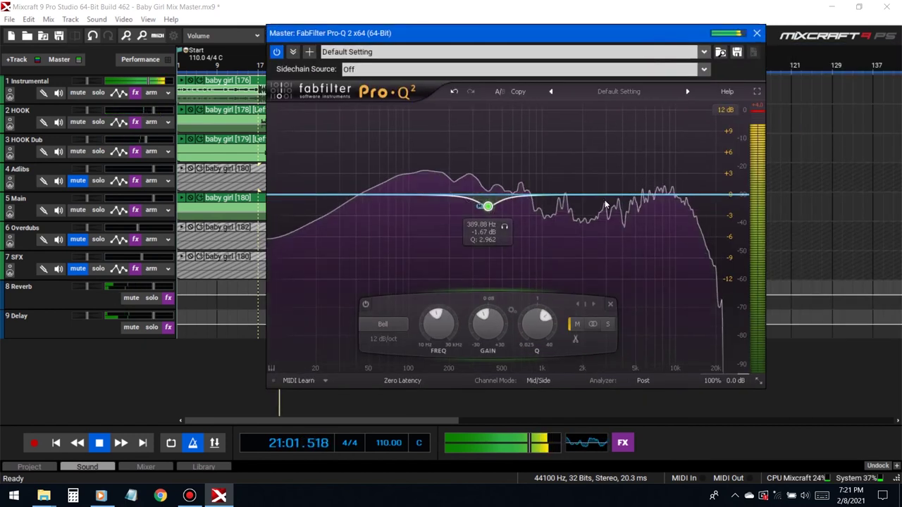
Step: Add a Mid bell band to the EQ and shape it into a slight cut of about 1.3 dB just above 1 kHz
double_click(580, 174)
scroll(580, 174, up, 5)
right_click(580, 174)
mouse_move(634, 219)
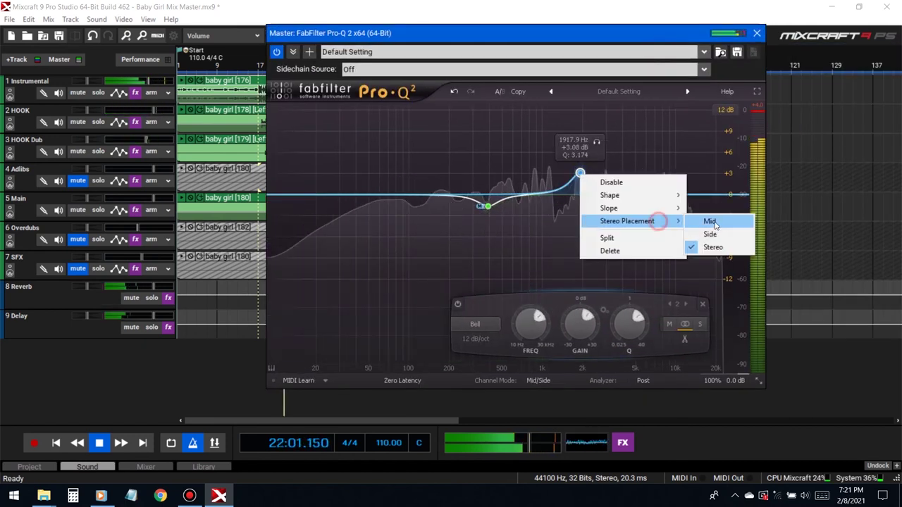
click(709, 219)
drag(580, 173, 549, 136)
drag(560, 330, 558, 364)
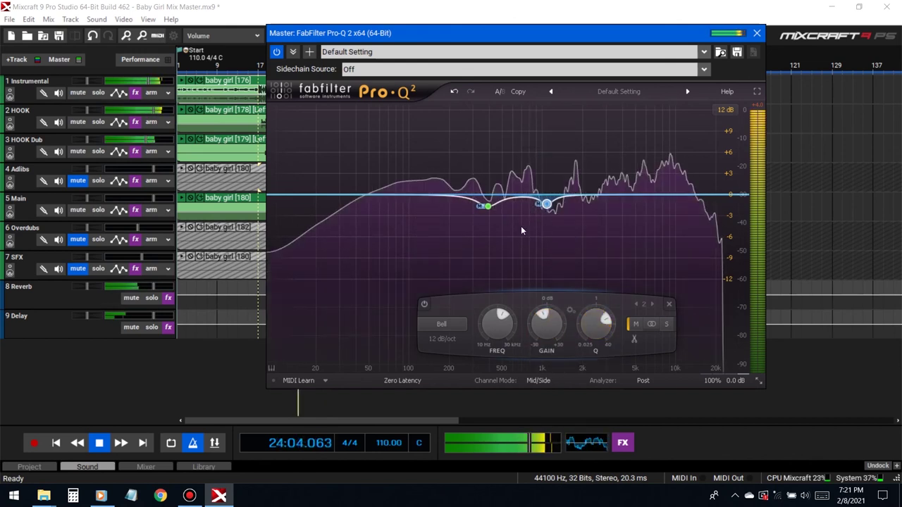
Step: Add a Mid bell band at about 3.7 kHz with a gain of +1.69 dB and a Q of about 2.1
click(604, 185)
right_click(605, 185)
mouse_move(663, 225)
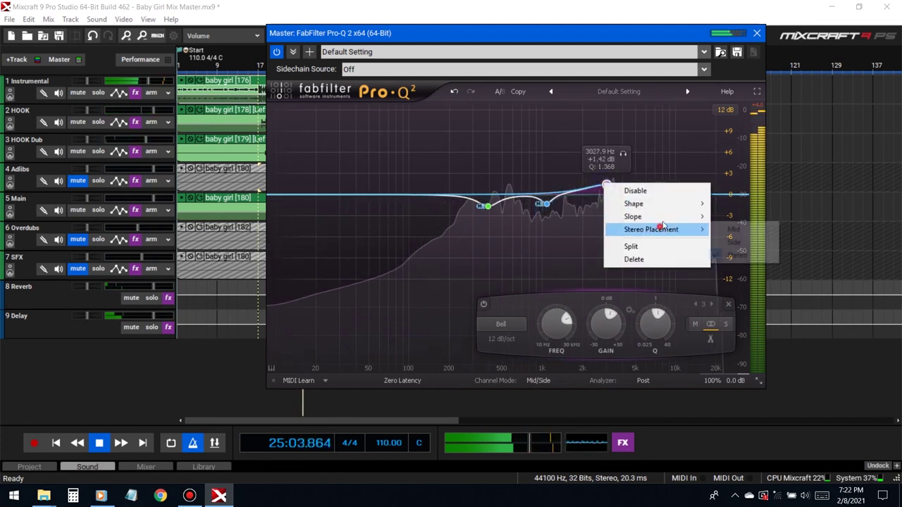
click(734, 228)
drag(606, 186, 605, 163)
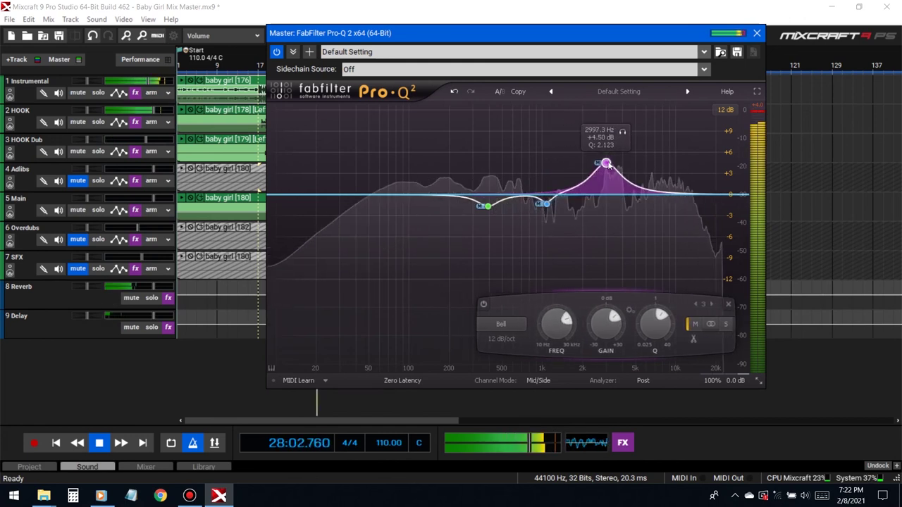
scroll(605, 321, down, 5)
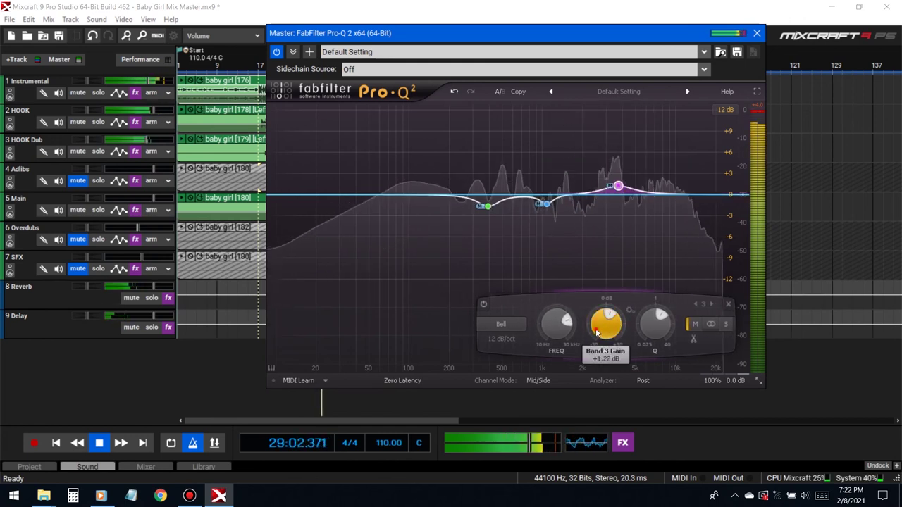
drag(600, 328, 602, 305)
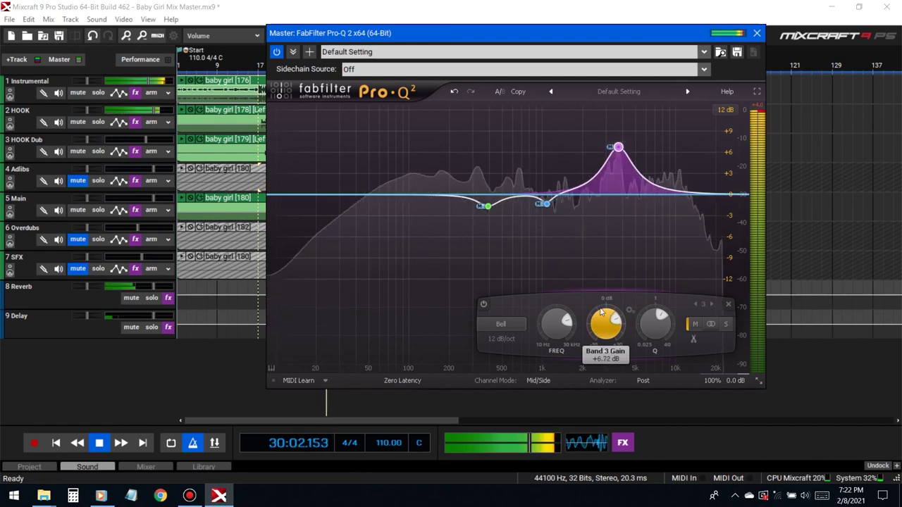
scroll(605, 327, down, 1)
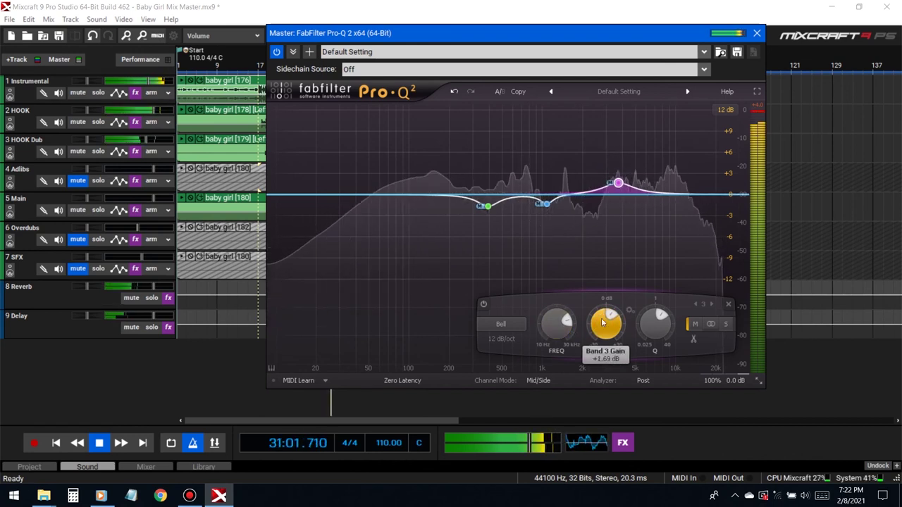
Step: Add a Mid bell band at about 124 Hz with a gain of +0.79 dB and a Q of about 1.8
drag(426, 199, 420, 182)
right_click(420, 182)
mouse_move(479, 230)
click(566, 232)
mouse_move(420, 181)
mouse_down()
mouse_move(419, 151)
mouse_move(451, 155)
mouse_move(419, 163)
mouse_up()
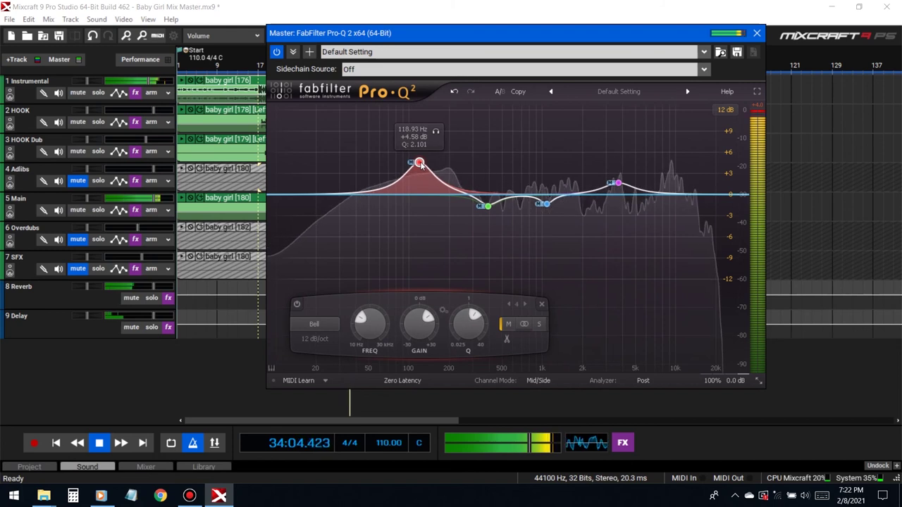
drag(421, 321, 425, 354)
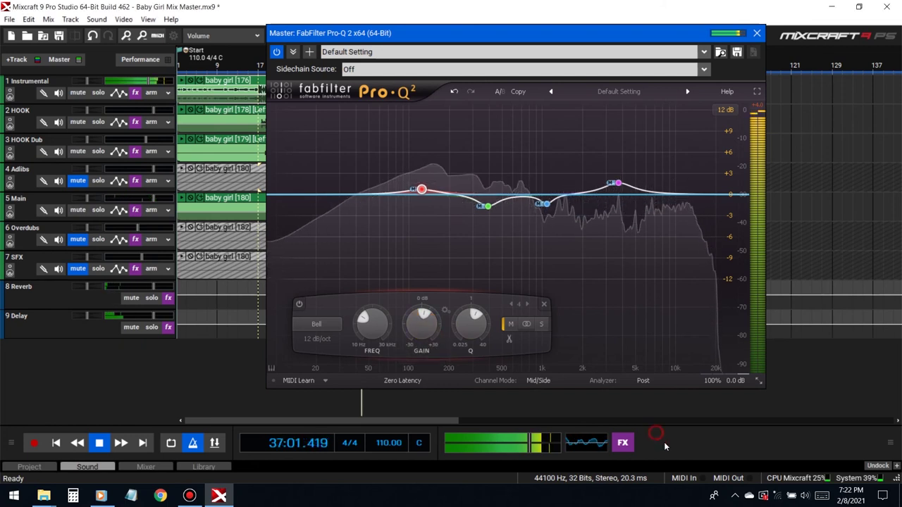
Step: Stop playback, restart it from measure 25 and bring the whole Pro-Q 2 window back into view
key(space)
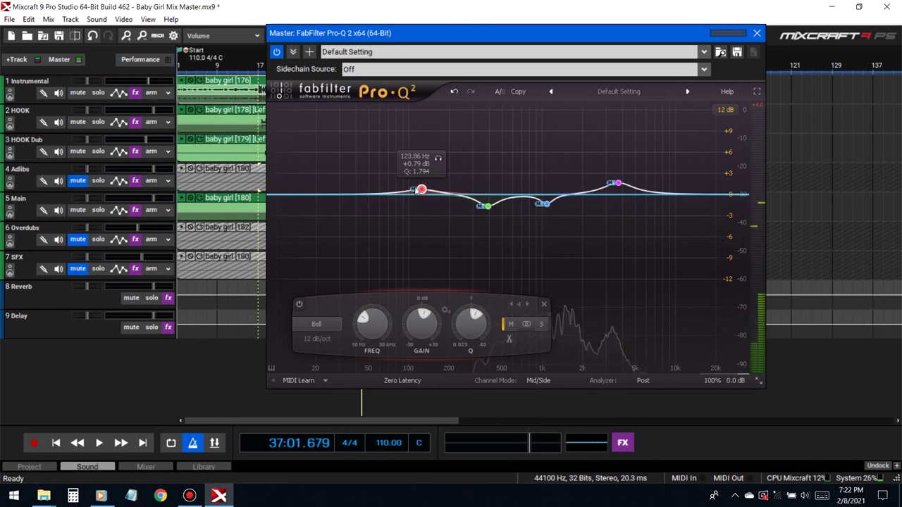
drag(431, 28, 621, 98)
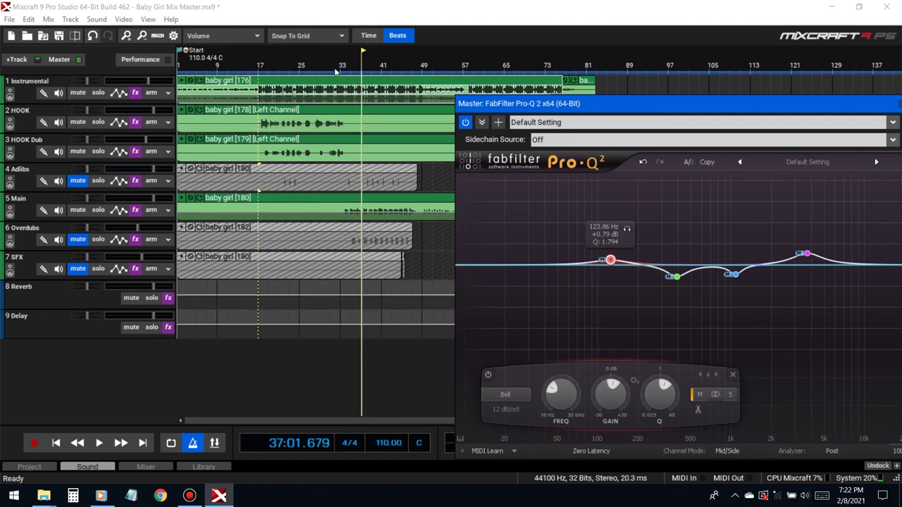
key(space)
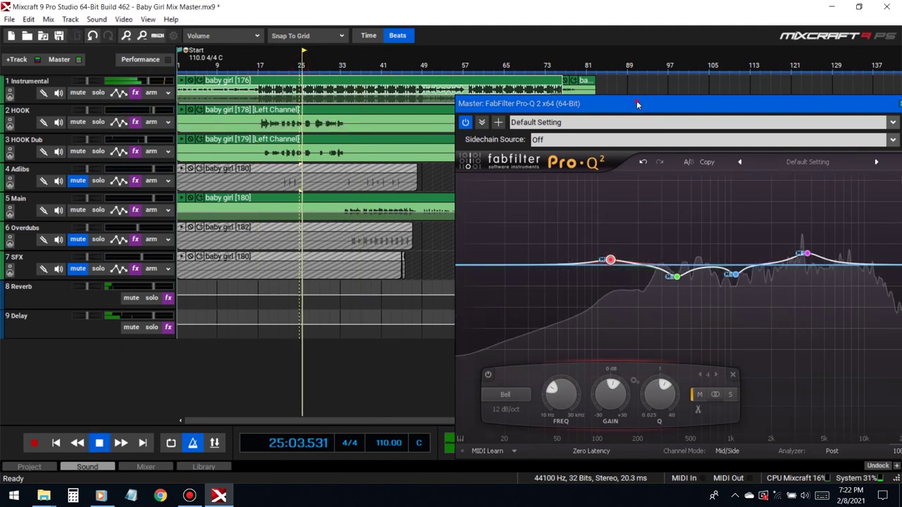
drag(636, 100, 491, 71)
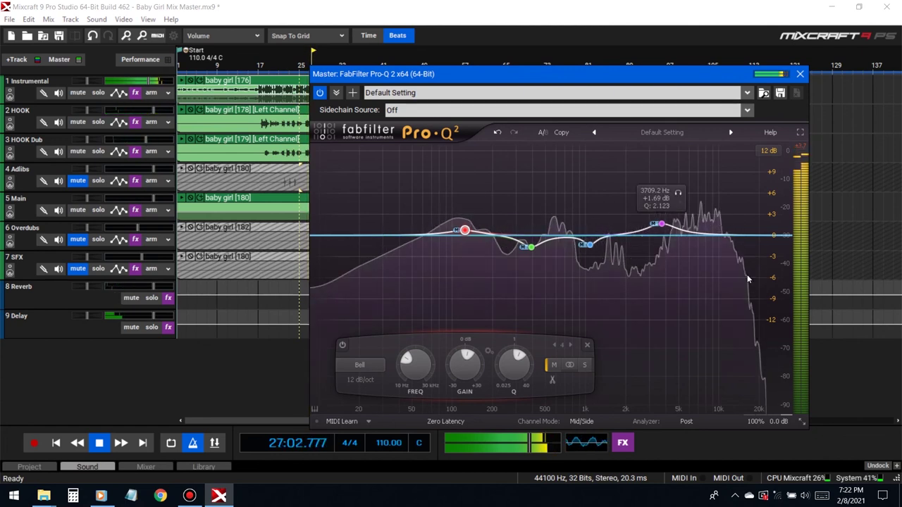
Step: Add a bell band at about 8968 Hz with +1.33 dB gain and set its stereo placement to Mid
double_click(711, 227)
right_click(712, 227)
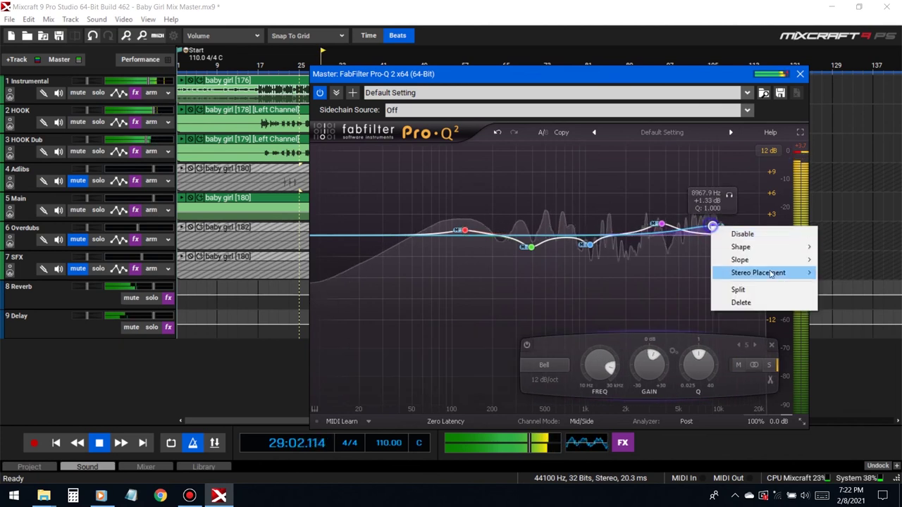
mouse_move(789, 272)
click(856, 269)
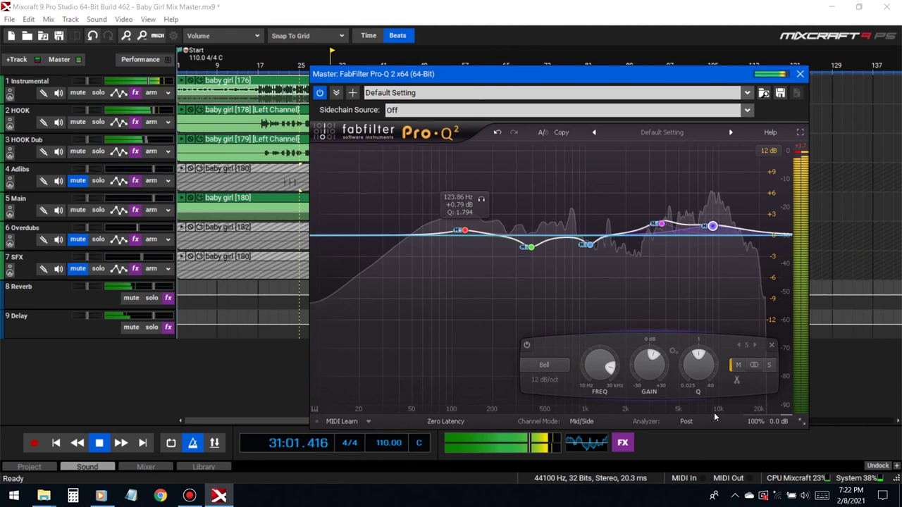
Step: Compare the master with Pro-Q 2 bypassed and active during playback, leaving the EQ active and stopping playback
click(751, 409)
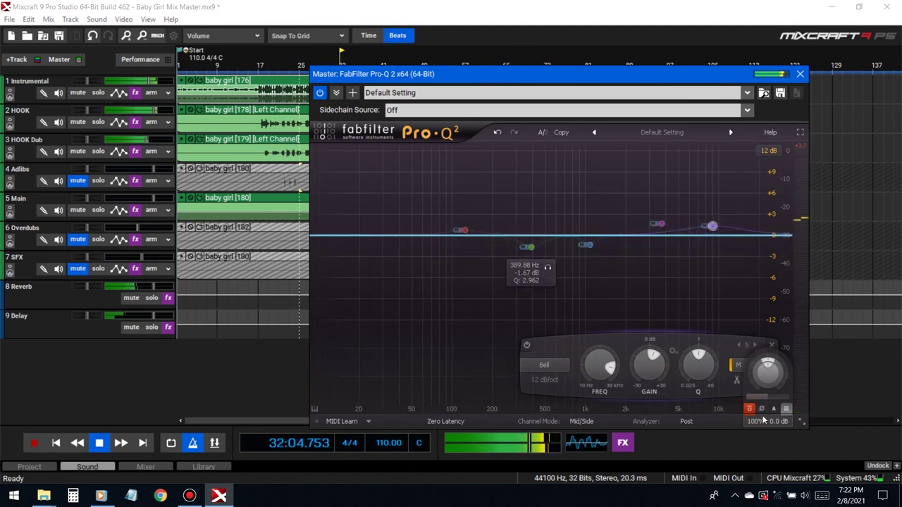
click(750, 409)
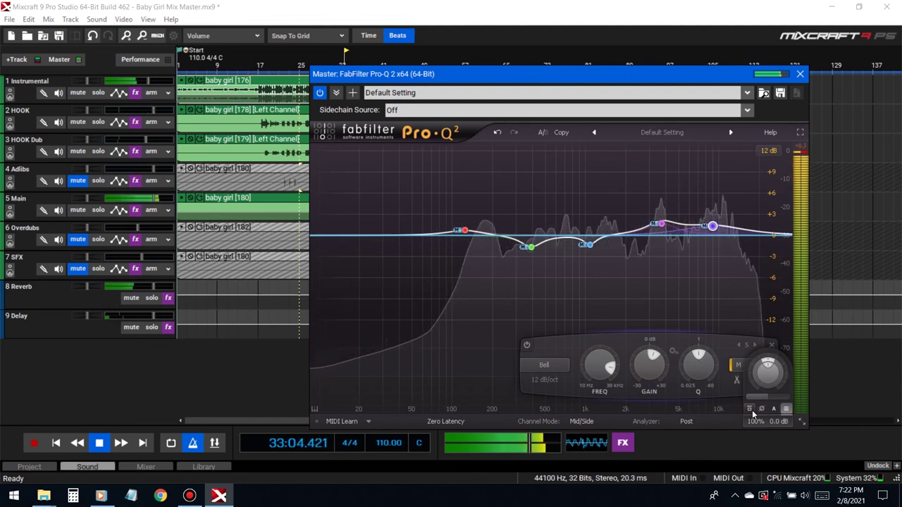
click(750, 410)
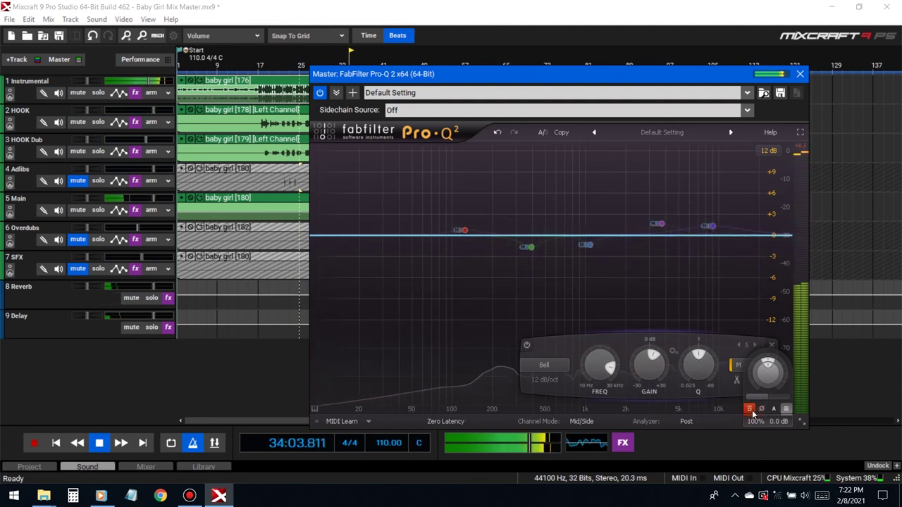
click(750, 408)
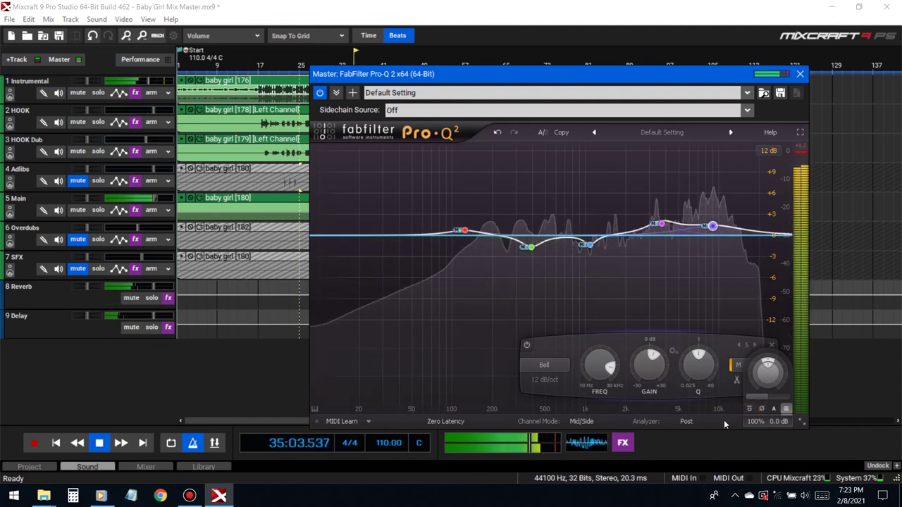
key(space)
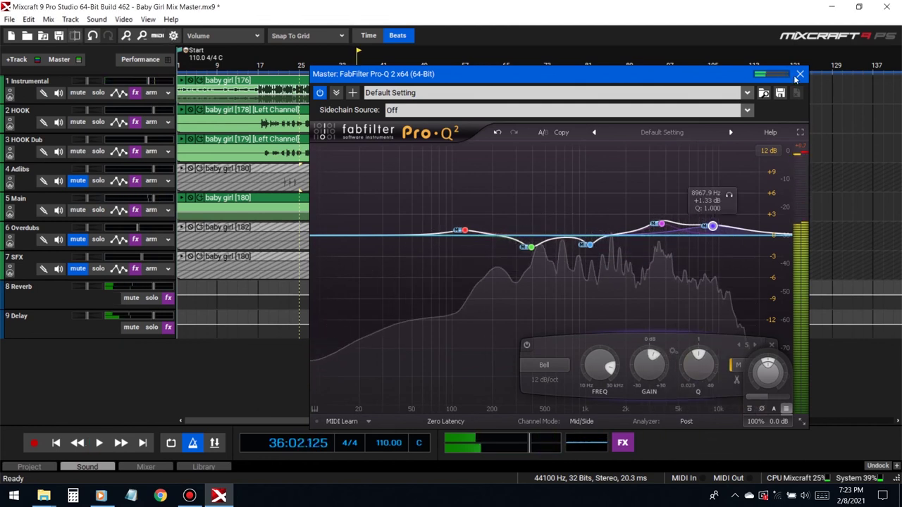
Step: Close Pro-Q 2 and add Ozone 9 Imager to the master track's effects, placed ahead of Limiter6
click(800, 74)
click(623, 444)
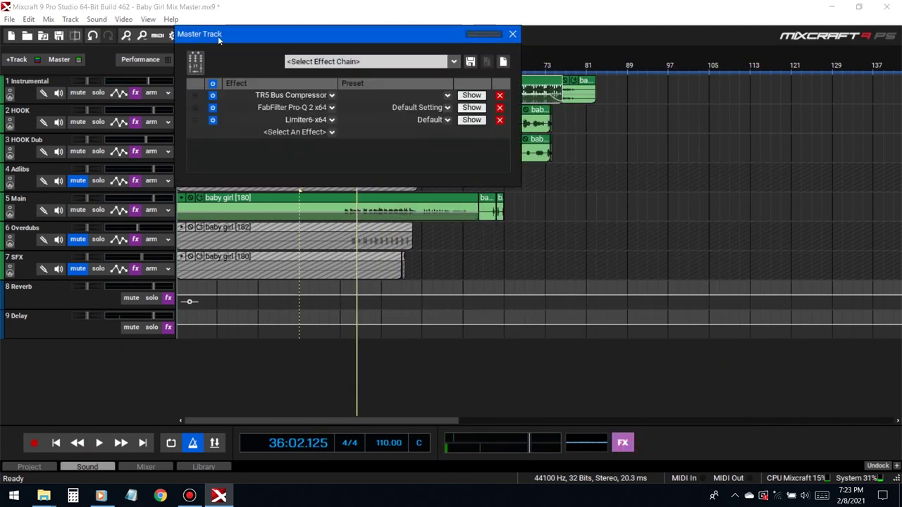
click(295, 132)
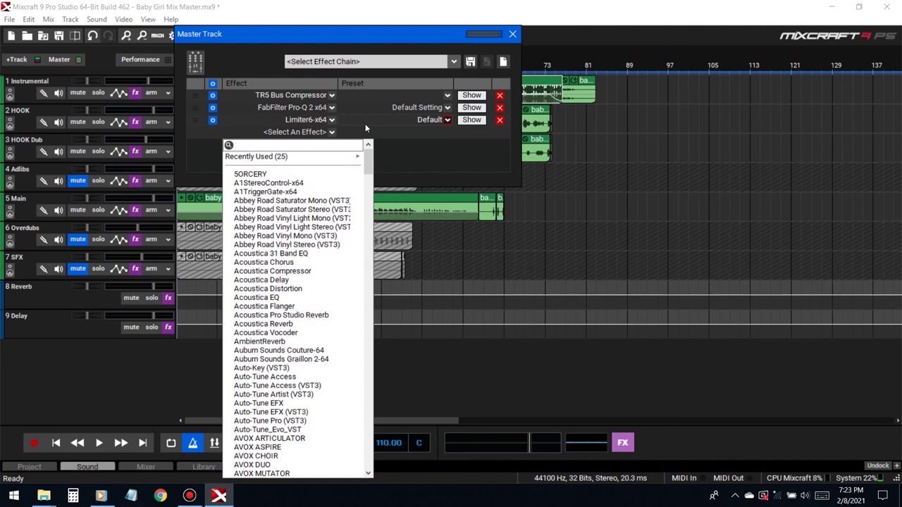
text(imag)
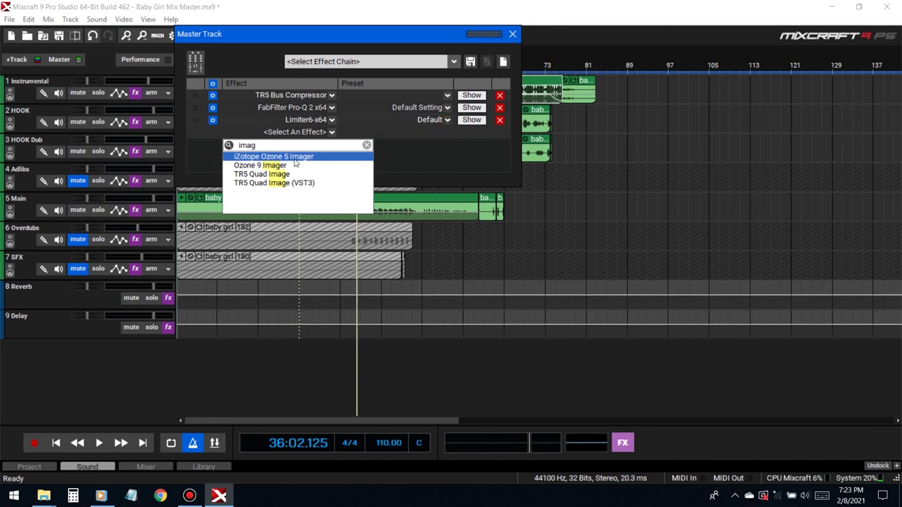
click(296, 166)
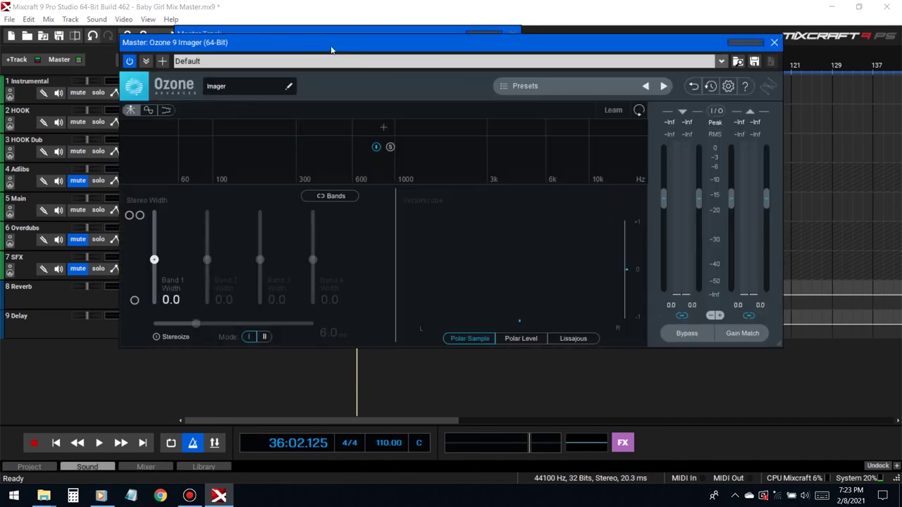
drag(331, 49, 451, 61)
click(200, 121)
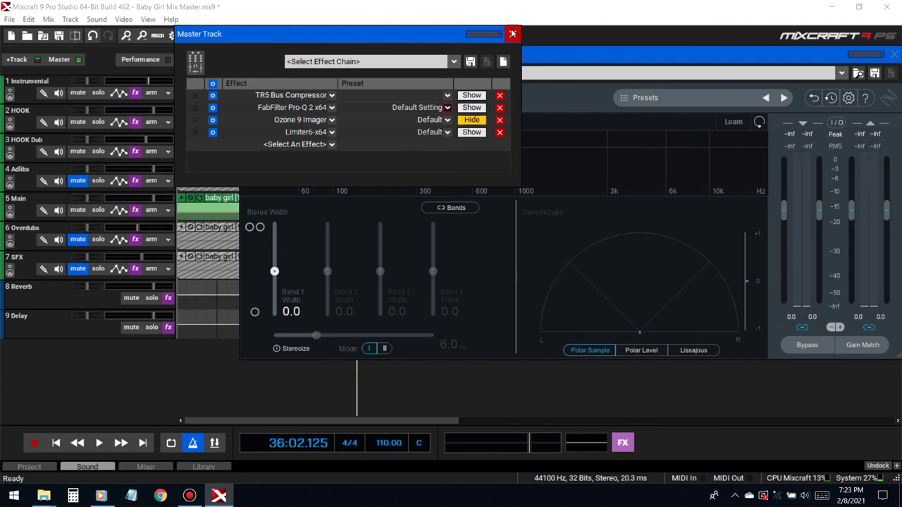
click(512, 33)
Step: Split the Imager into three bands at about 125 Hz and just below 1 kHz, and set Band 1's width to -100
click(348, 139)
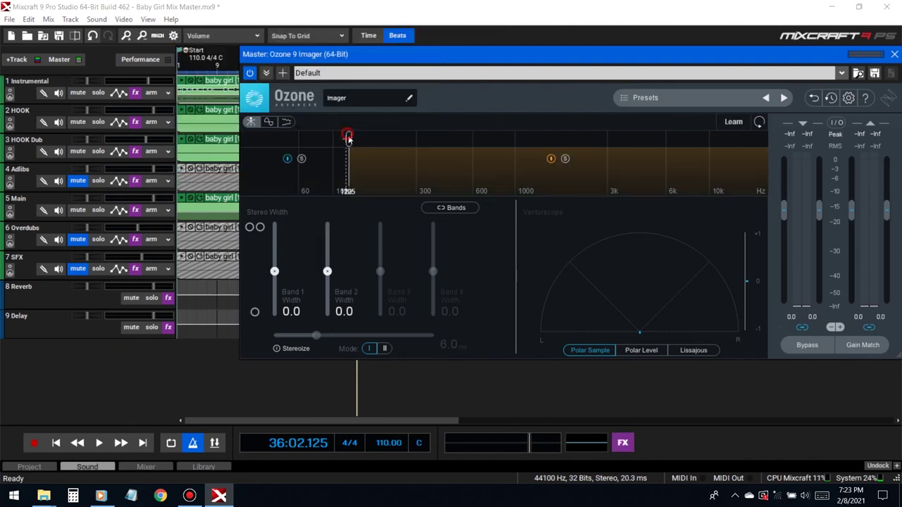
click(507, 139)
drag(413, 54, 513, 64)
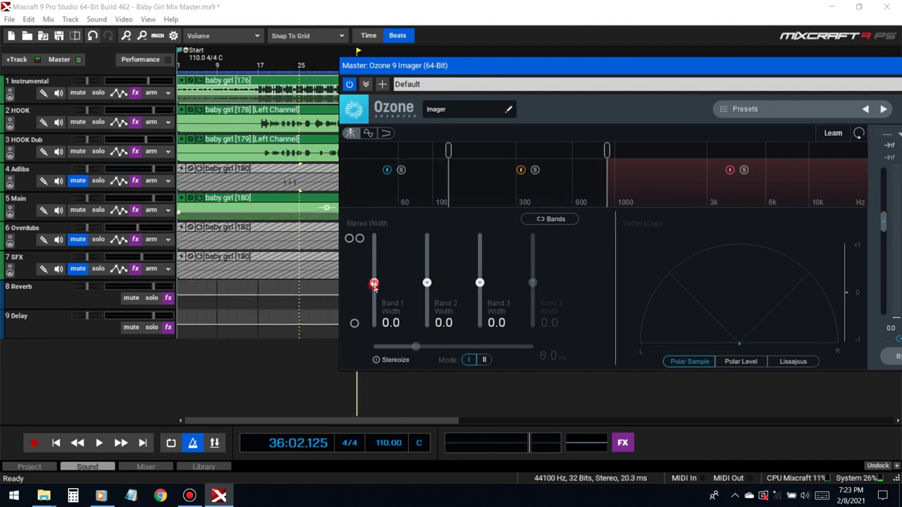
drag(374, 284, 396, 377)
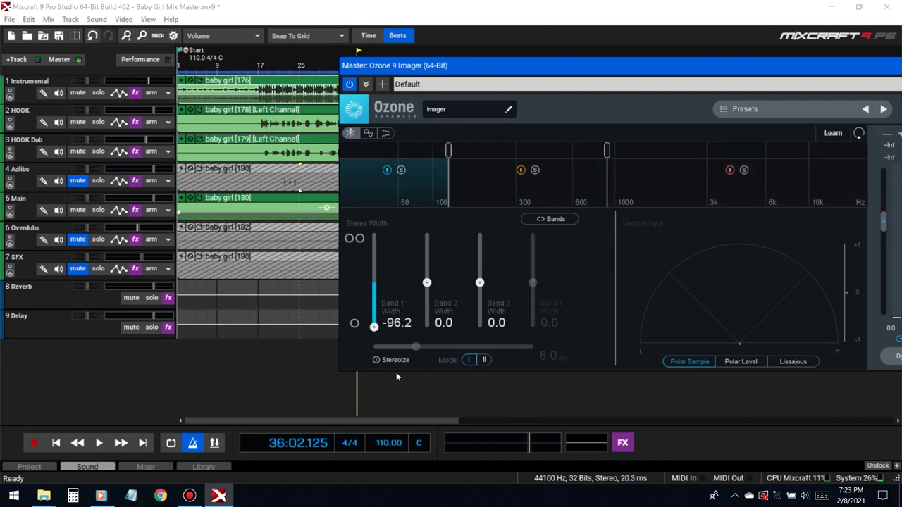
Step: Audition the low band alone from measure 17 while raising its crossover to just under 200 Hz, and replay from measure 19
click(261, 66)
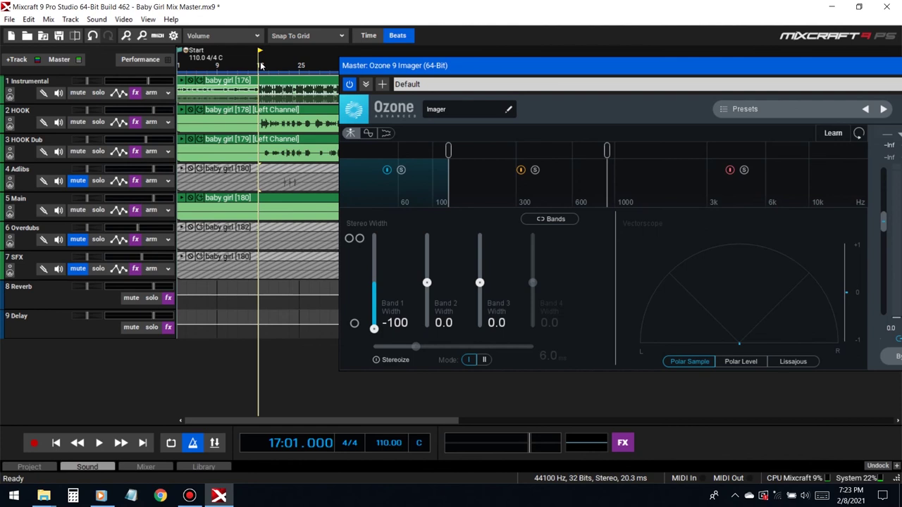
key(space)
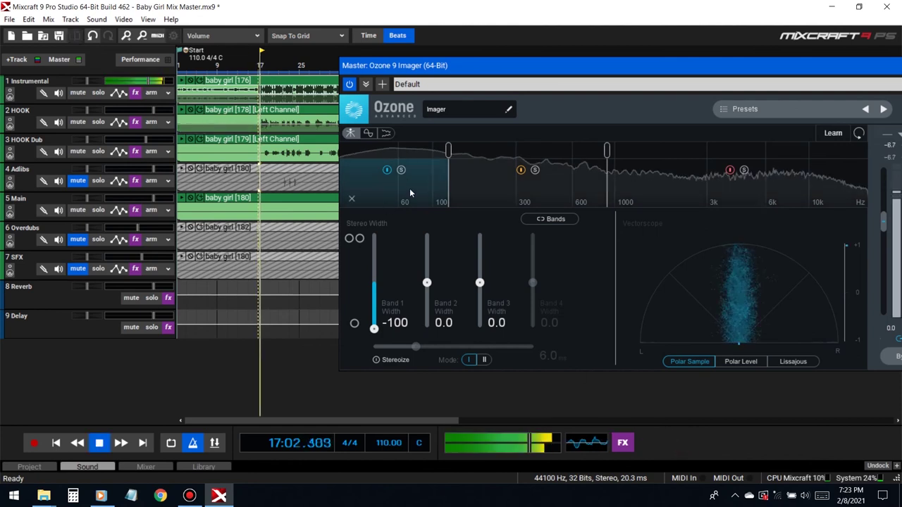
drag(451, 160, 479, 167)
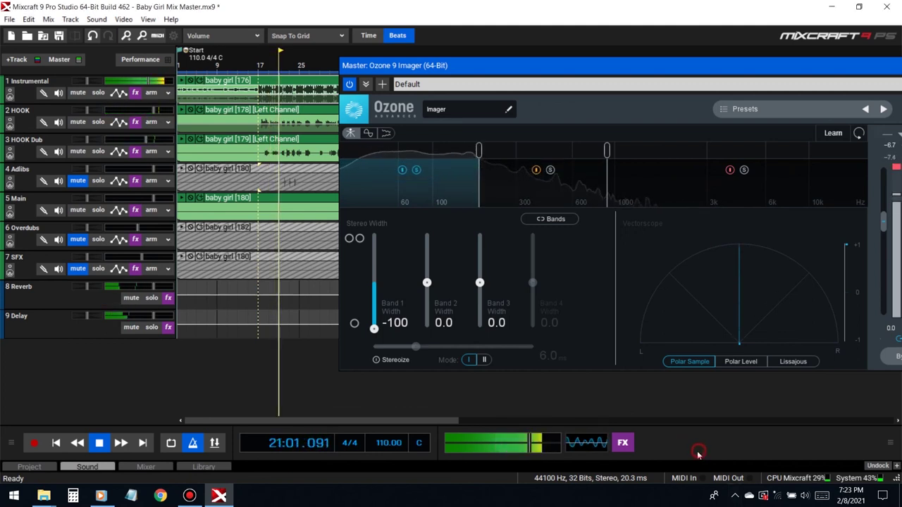
key(space)
key(space)
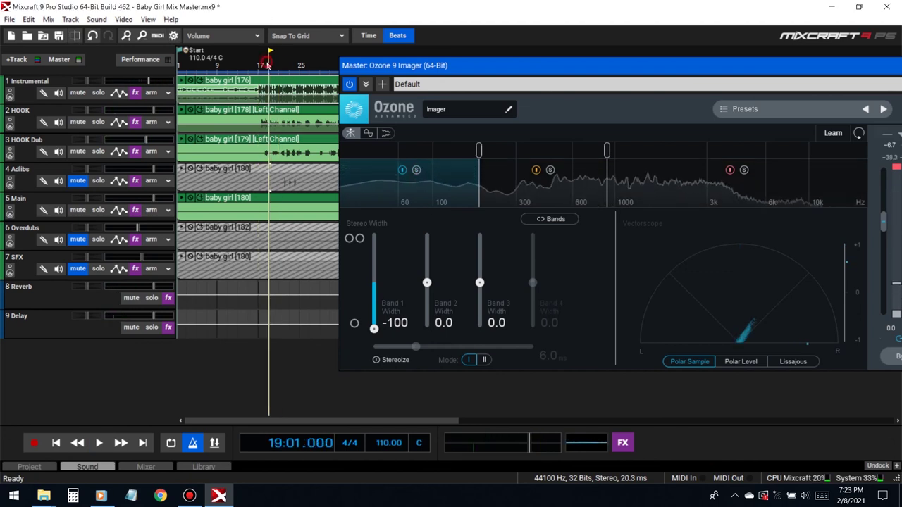
key(space)
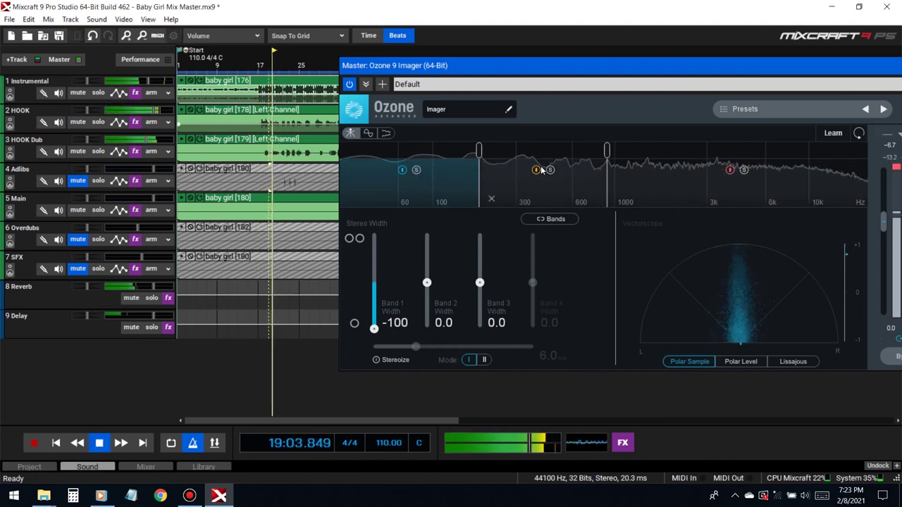
Step: Move the Imager's crossovers to about 165 Hz and just above 1 kHz, and set Band 2's width to 8.9
drag(608, 159, 626, 159)
drag(478, 157, 472, 159)
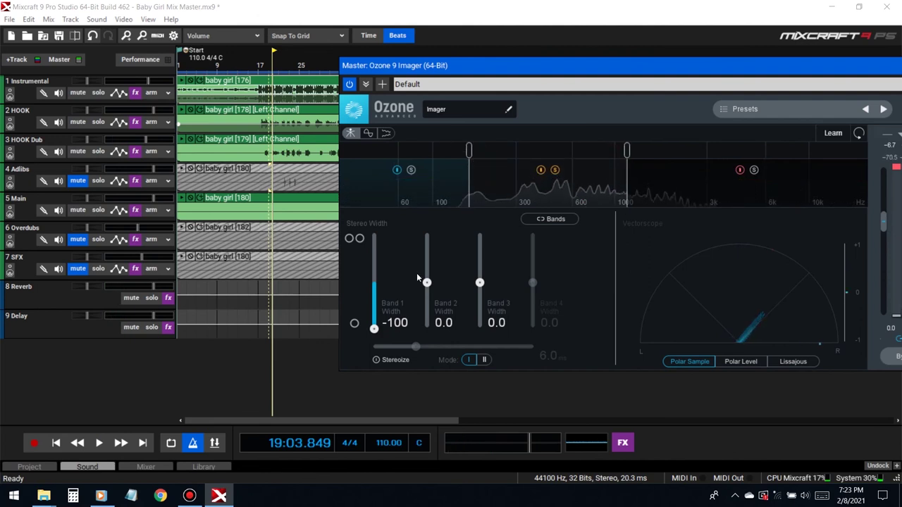
drag(430, 282, 434, 281)
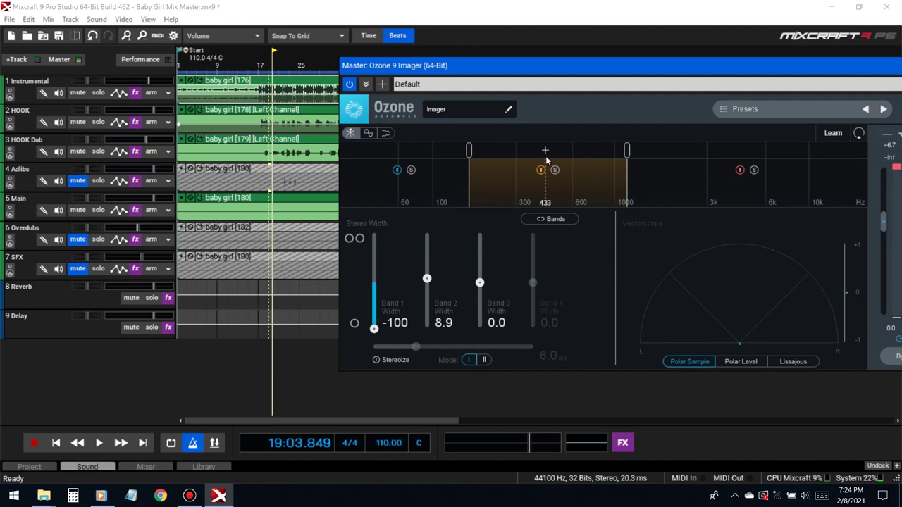
Step: Play from measure 17 and set the Imager's Band 2 width to 3.8 and Band 3 width to 39.2
click(262, 68)
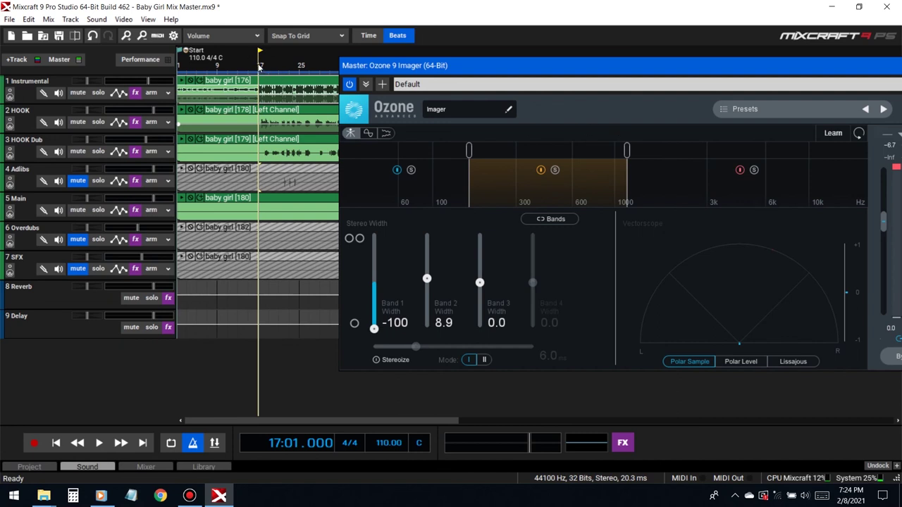
key(space)
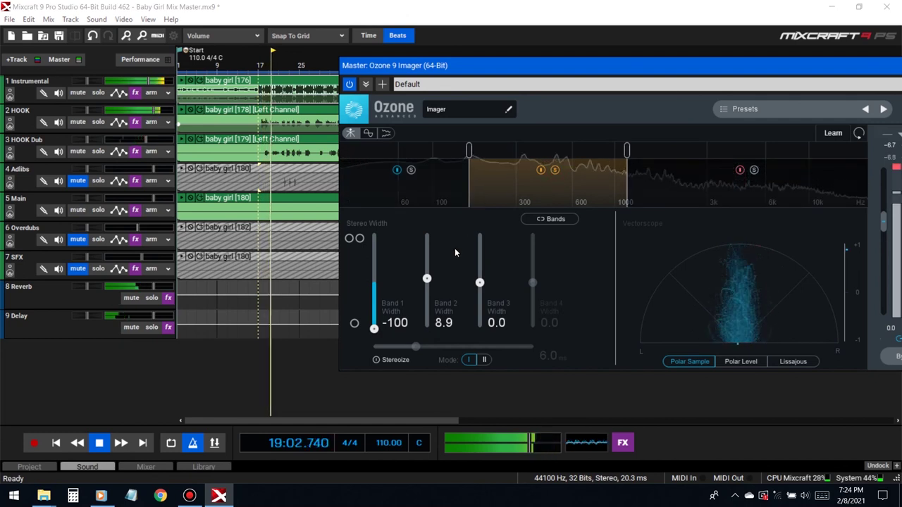
drag(426, 278, 480, 269)
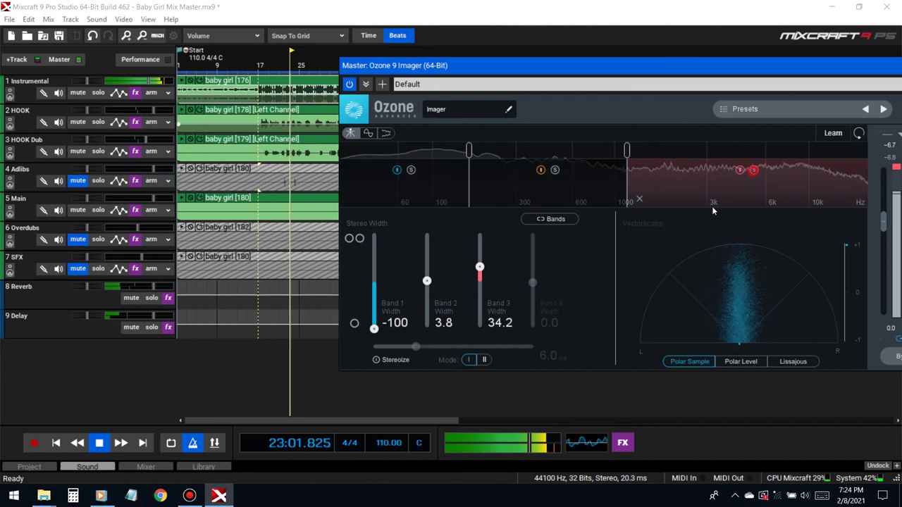
drag(480, 267, 480, 265)
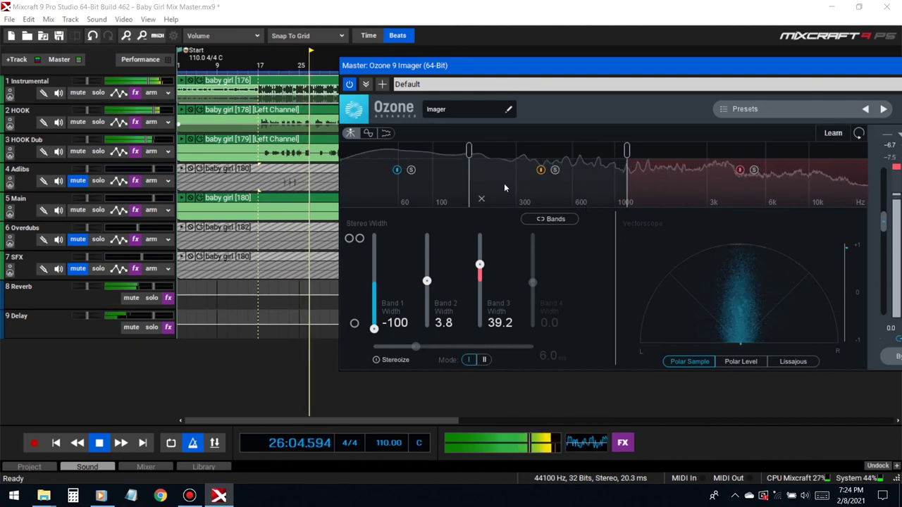
Step: Raise the Imager's crossovers to about 200 Hz and about 1.4 kHz, and set the Stereoize mode to II
drag(468, 151, 485, 159)
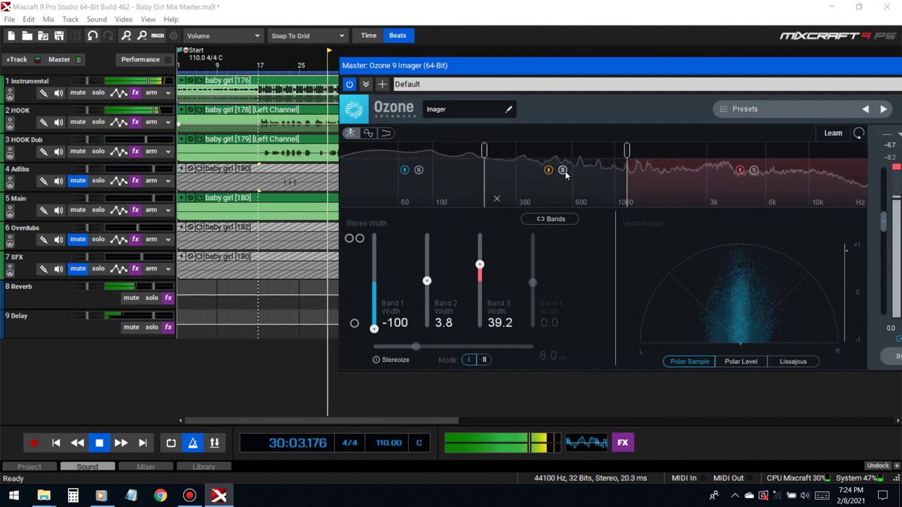
drag(627, 151, 641, 163)
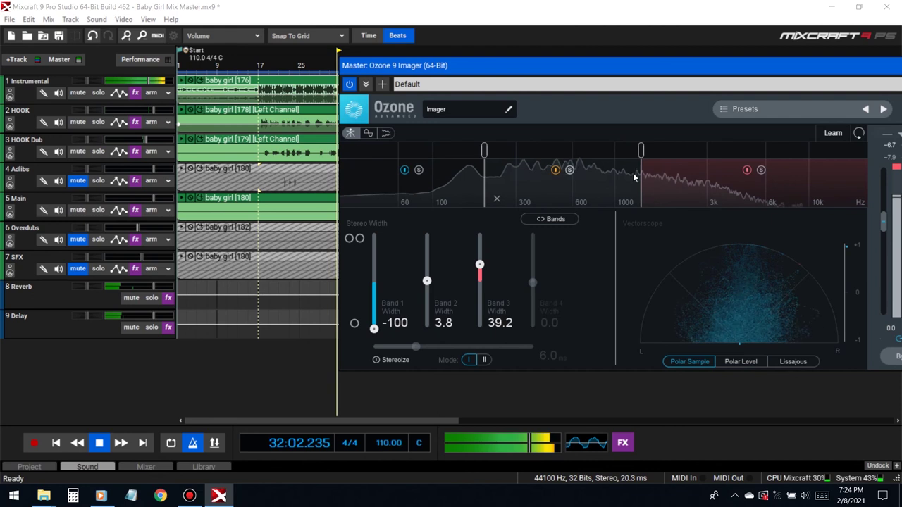
click(484, 359)
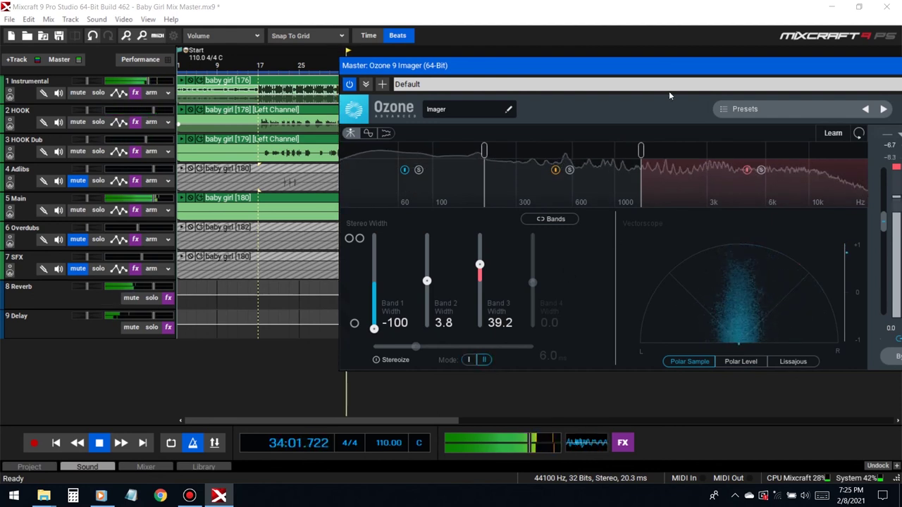
Step: Compare the master with the Imager bypassed and active, leaving it active, and close the plugin and stop playback
drag(675, 66, 412, 36)
click(644, 325)
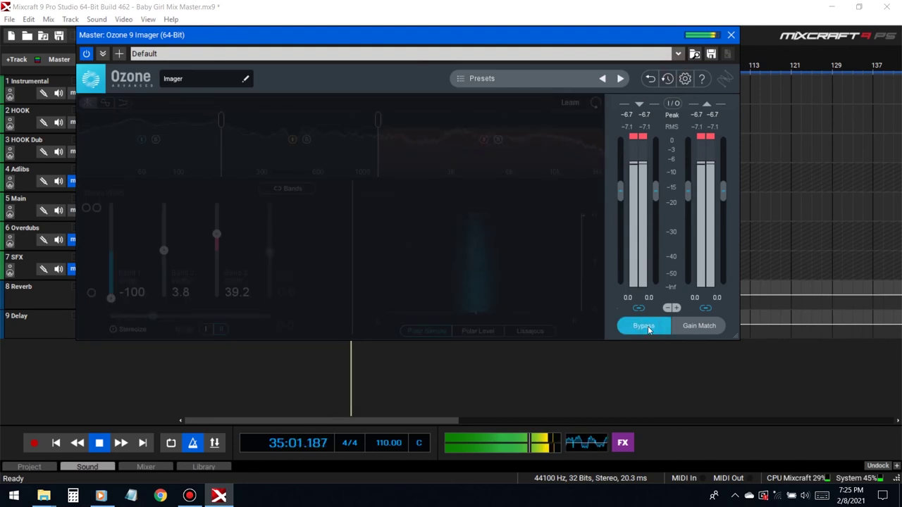
click(647, 326)
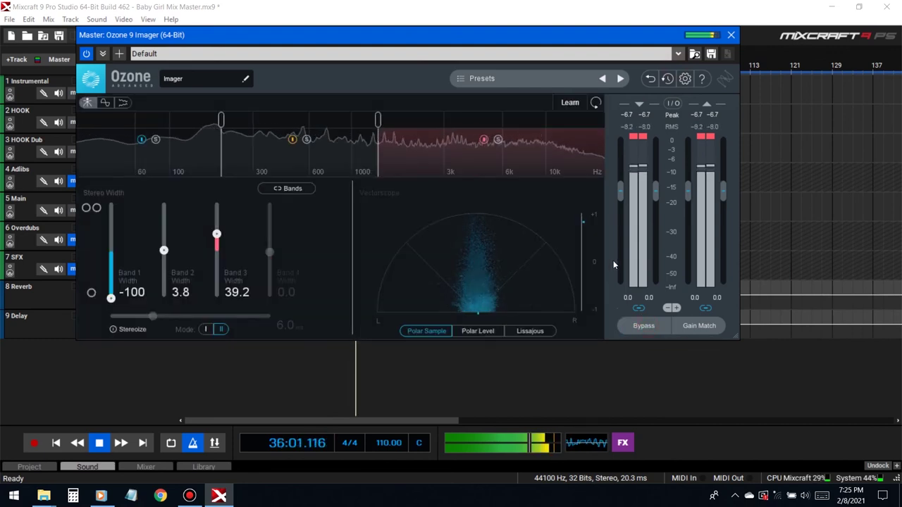
click(730, 34)
key(space)
Step: Add Ozone 9 Exciter to the master track's effects and close the effect list, keeping the Exciter open
click(622, 445)
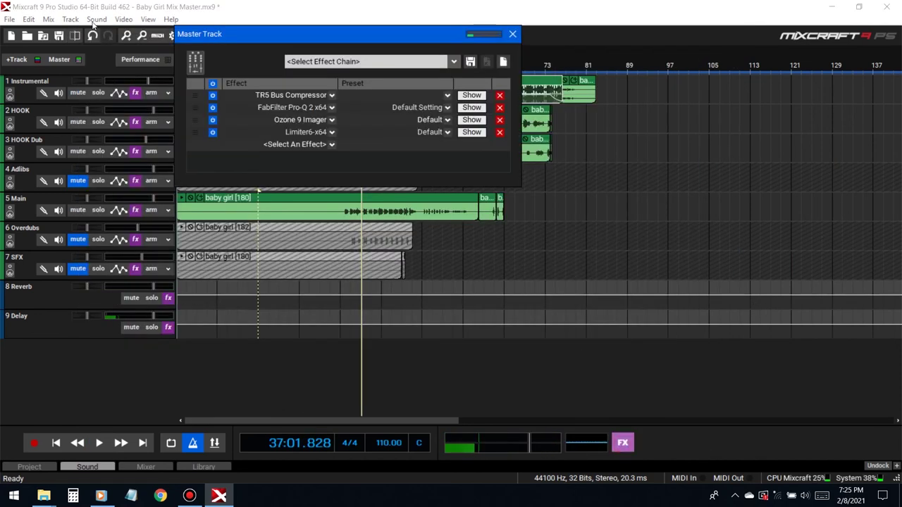
click(325, 144)
text(exc)
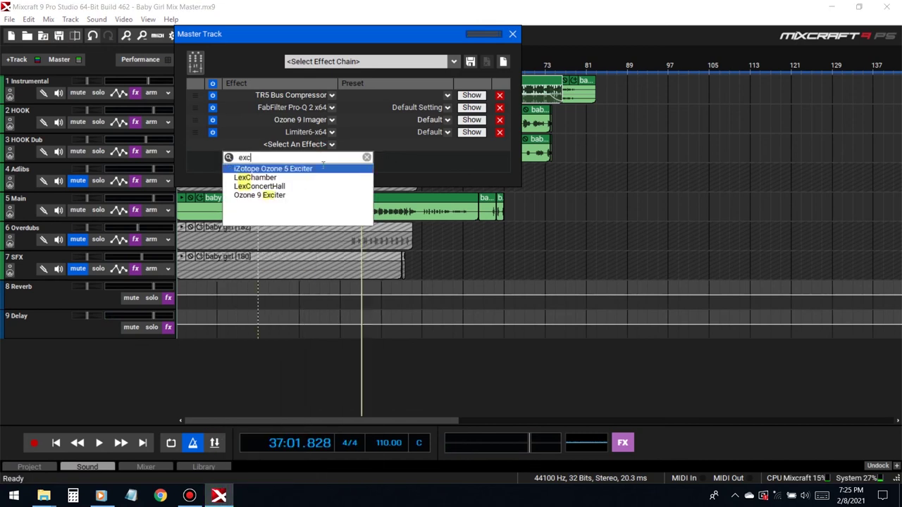
click(282, 195)
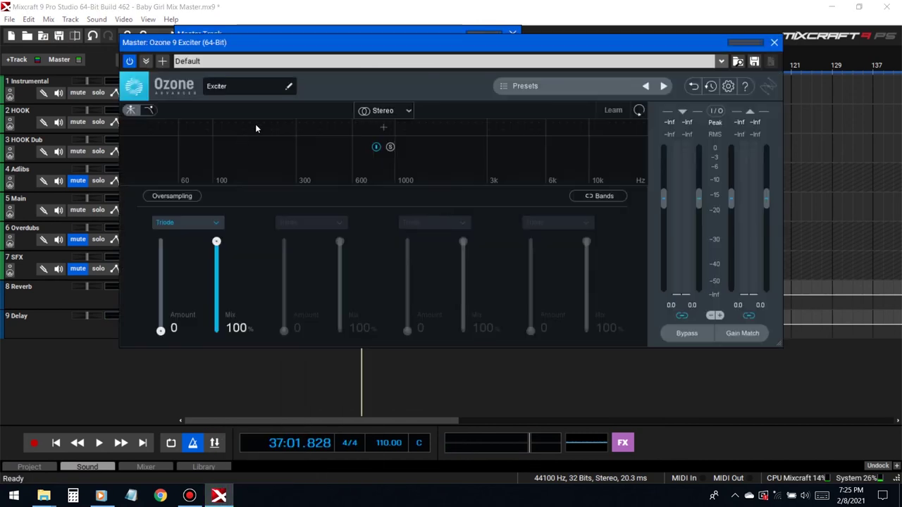
drag(292, 40, 330, 115)
click(511, 33)
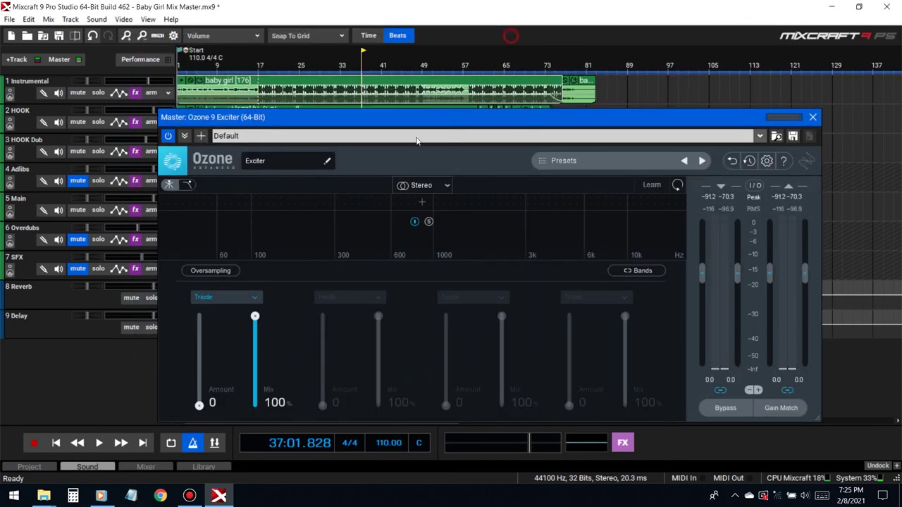
Step: Split the Exciter into three bands at about 150 Hz and just above 1 kHz
click(284, 198)
click(446, 202)
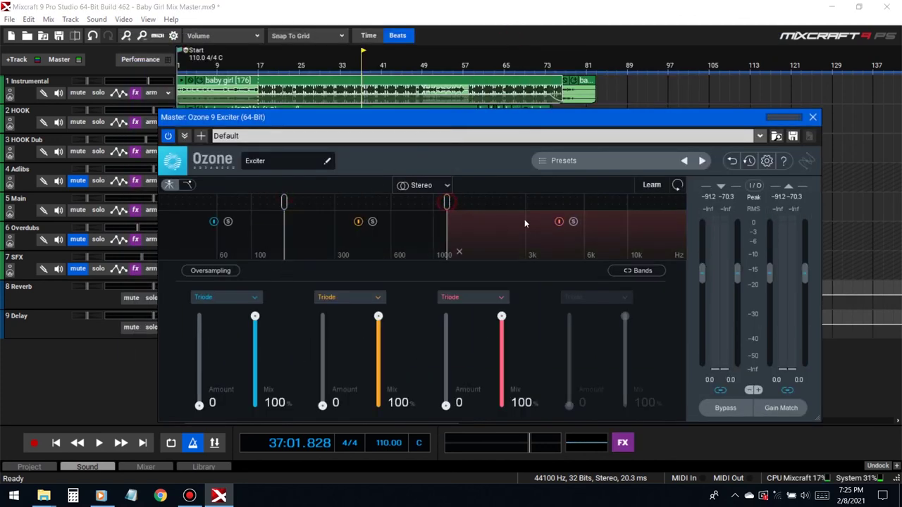
drag(415, 125, 520, 126)
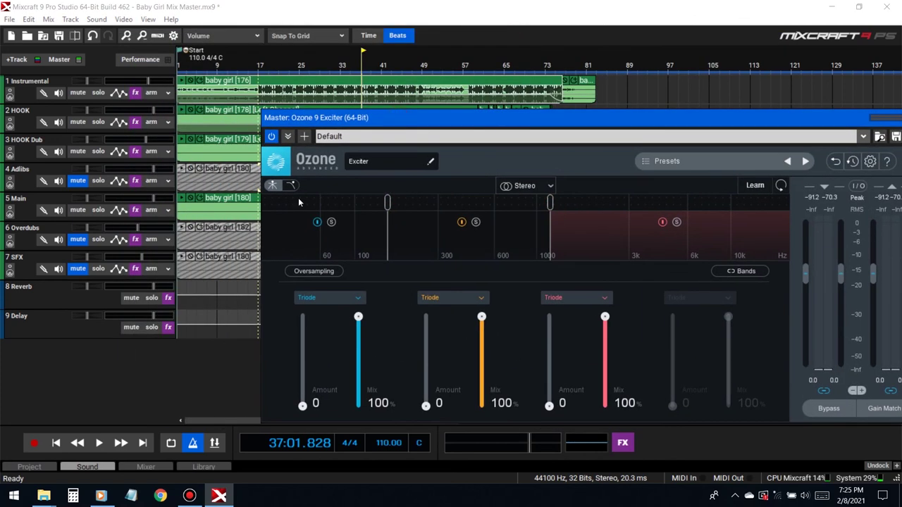
Step: Play from measure 17 and set the Exciter's second band to Dual Triode with an amount of 4.0
click(259, 66)
key(space)
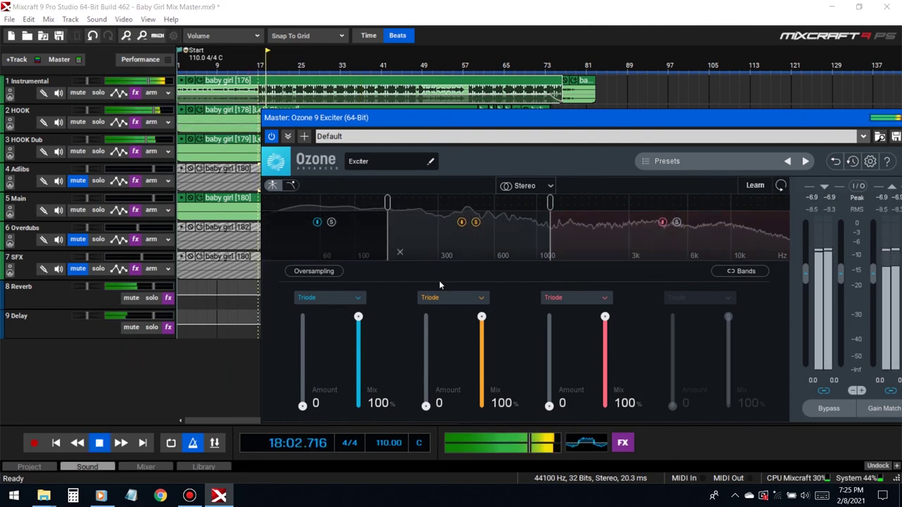
click(451, 297)
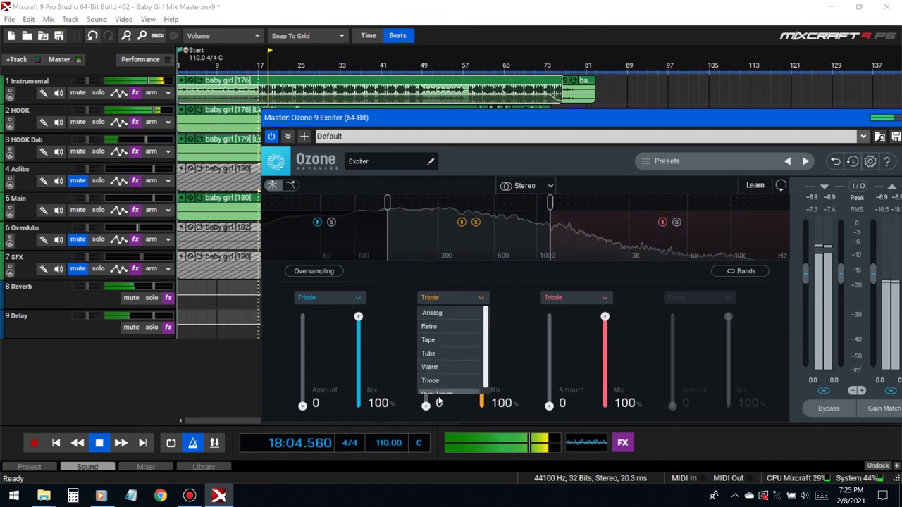
click(433, 386)
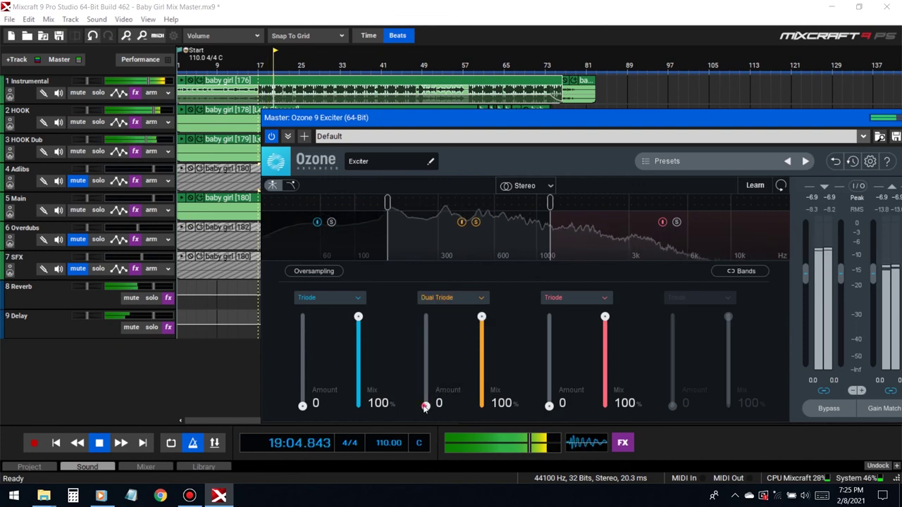
mouse_move(425, 405)
mouse_down()
mouse_move(426, 360)
mouse_move(427, 383)
mouse_up()
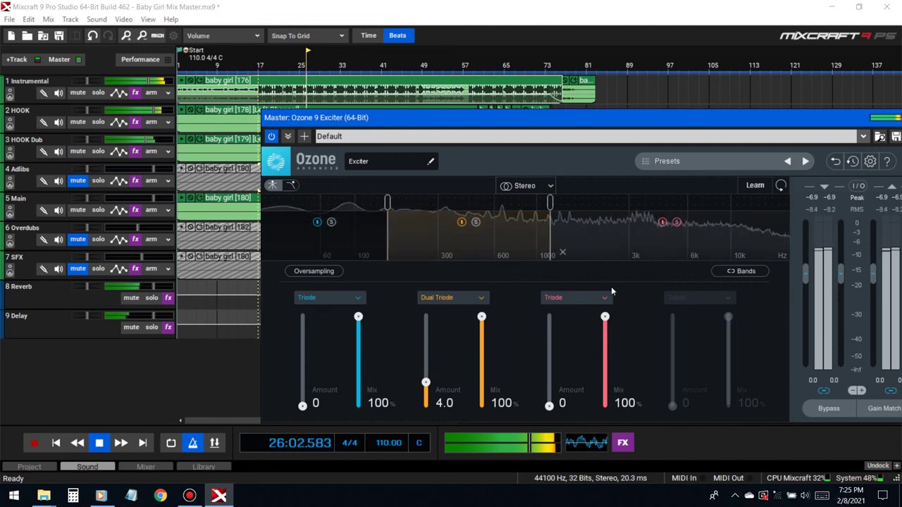
Step: Set the Exciter's third band to Analog with an amount of 3.2, and raise the second band's amount to 5.3
click(572, 299)
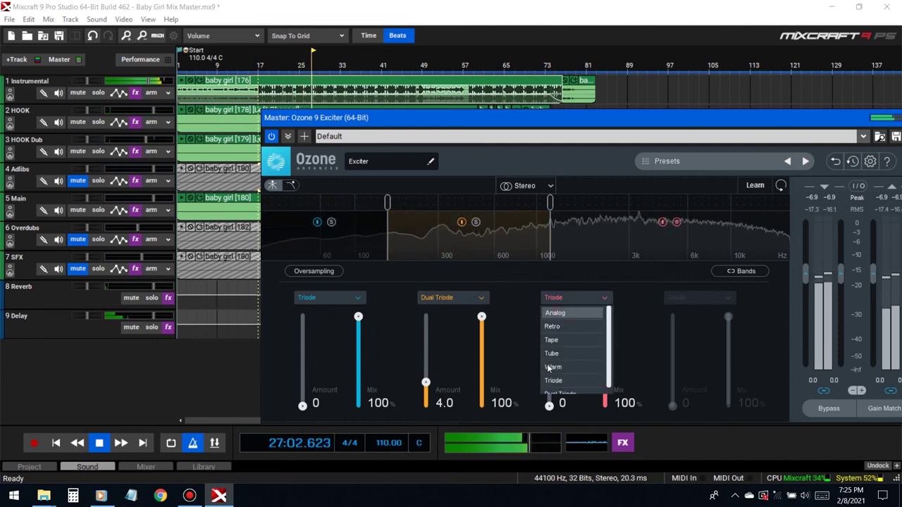
click(554, 313)
drag(549, 405, 562, 389)
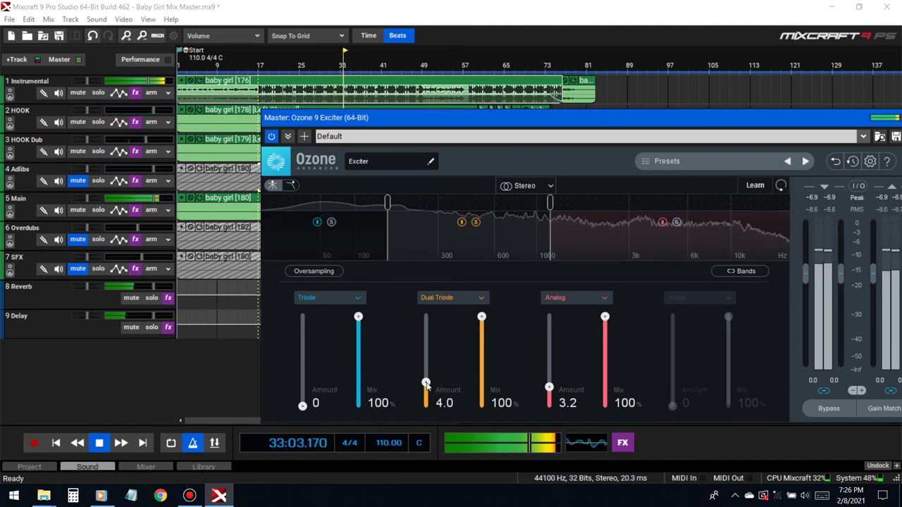
drag(426, 384, 426, 375)
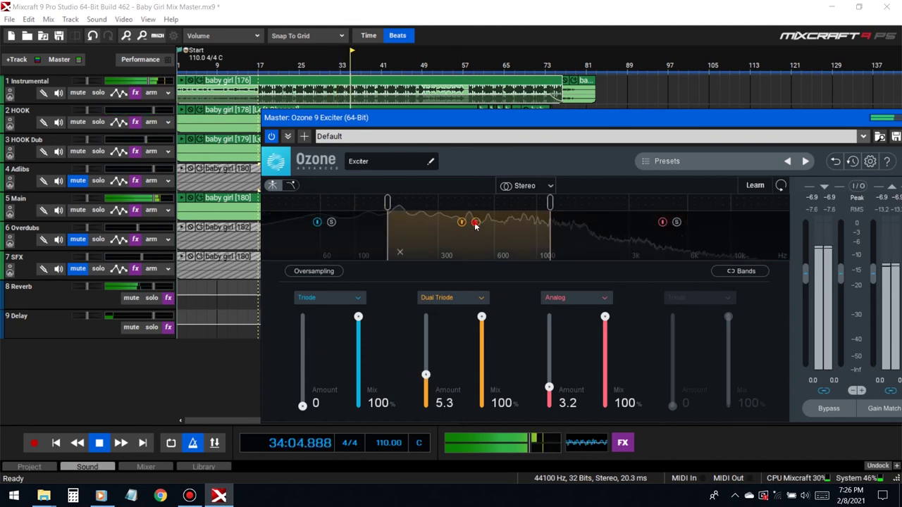
Step: Compare the master repeatedly with the Exciter bypassed and active, leaving it active
click(592, 121)
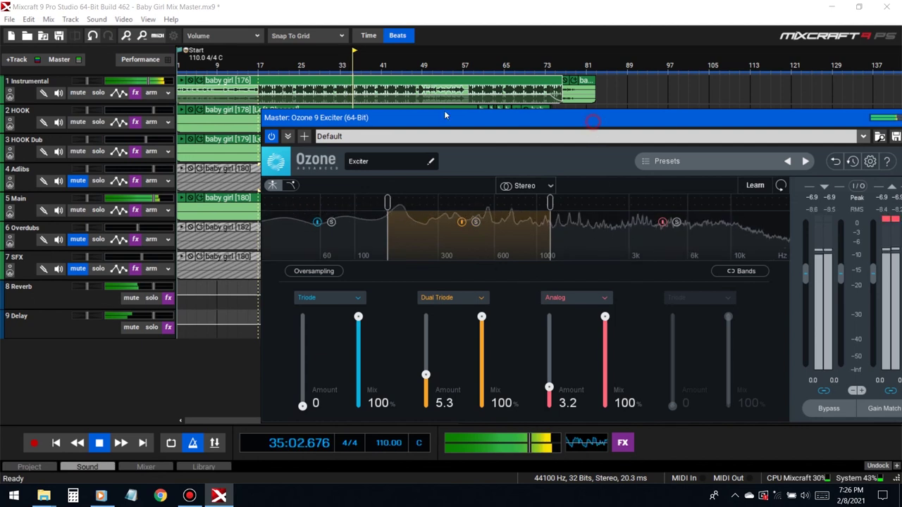
drag(444, 116, 291, 106)
click(663, 399)
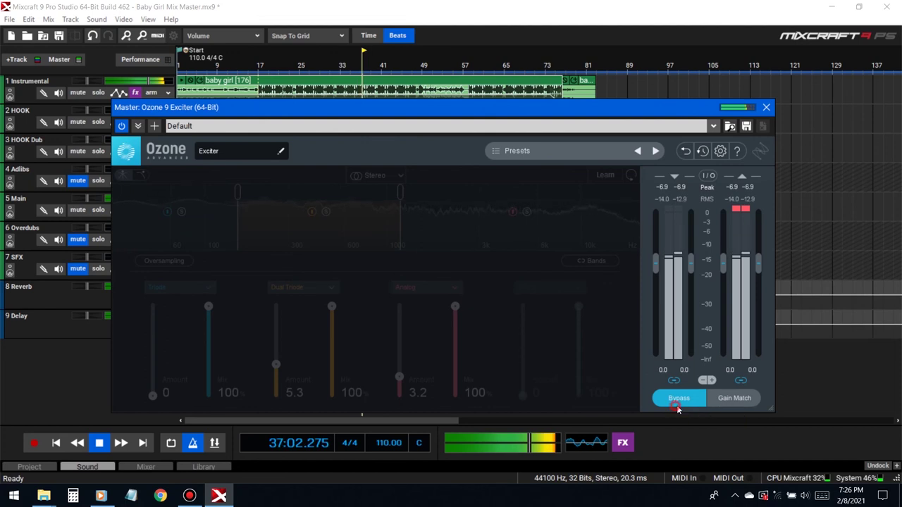
click(678, 401)
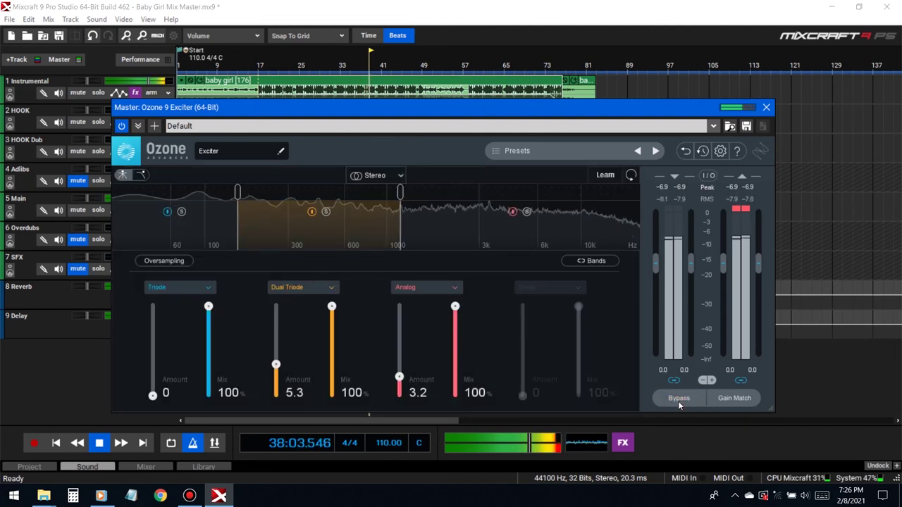
click(677, 401)
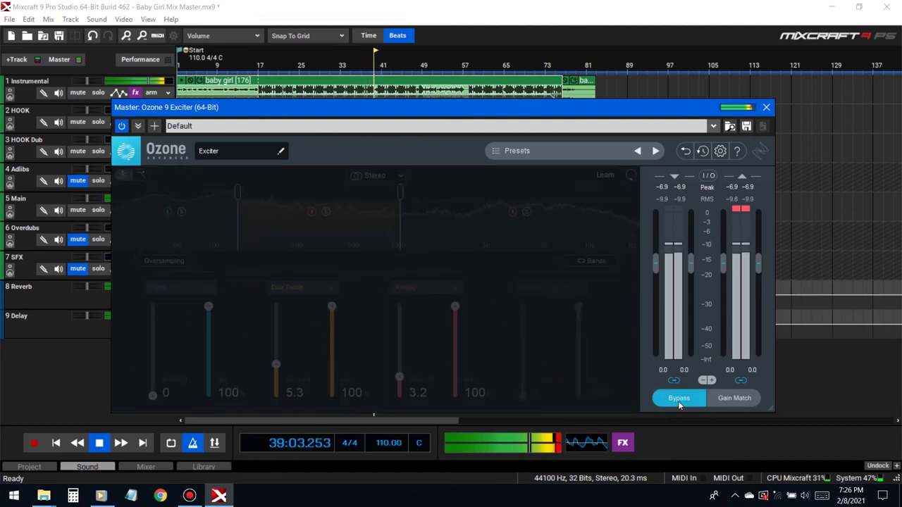
click(677, 401)
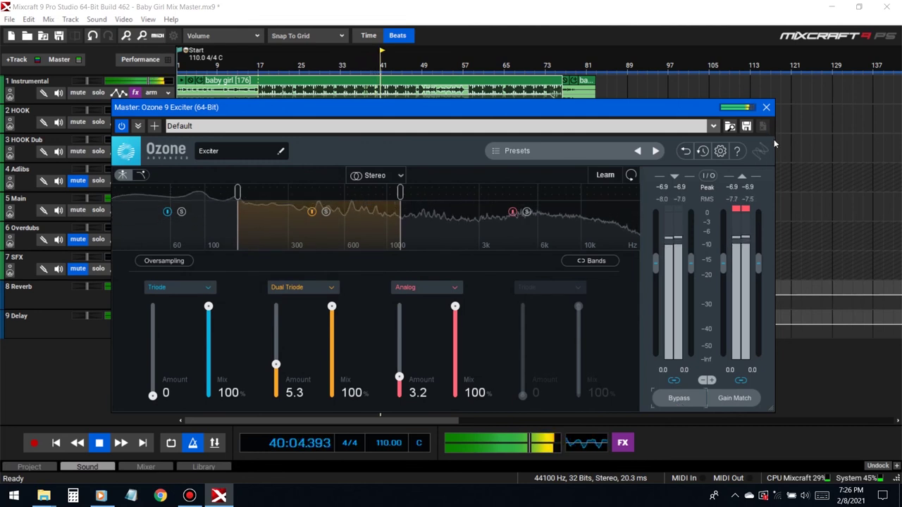
Step: Stop playback, close the Exciter, and move it ahead of Limiter6 in the master track's effects
click(99, 443)
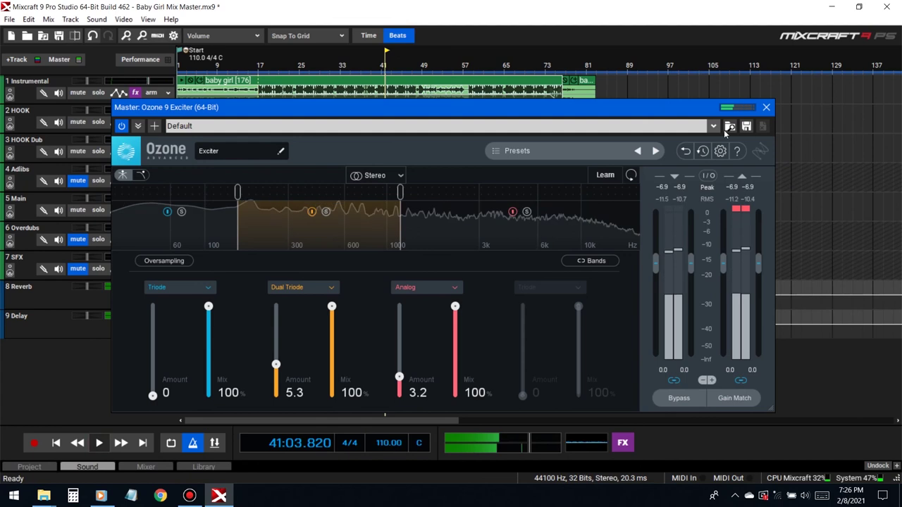
click(437, 442)
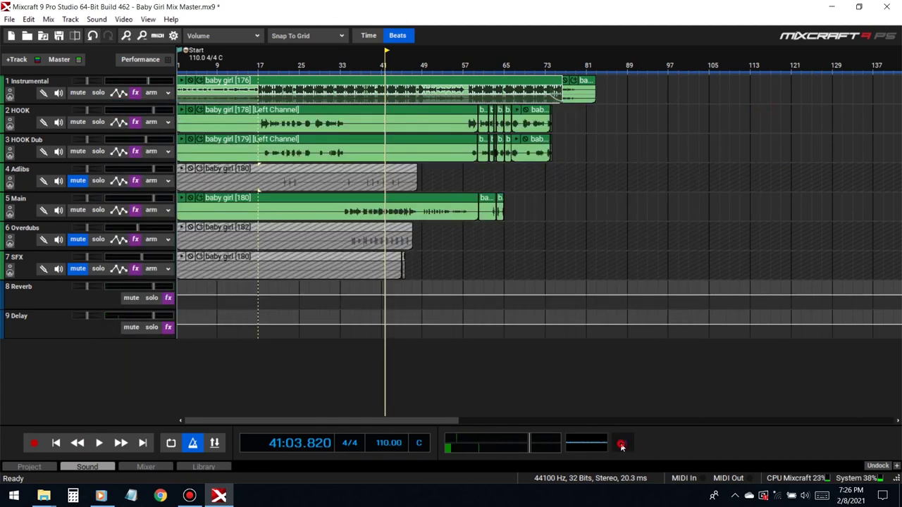
click(622, 445)
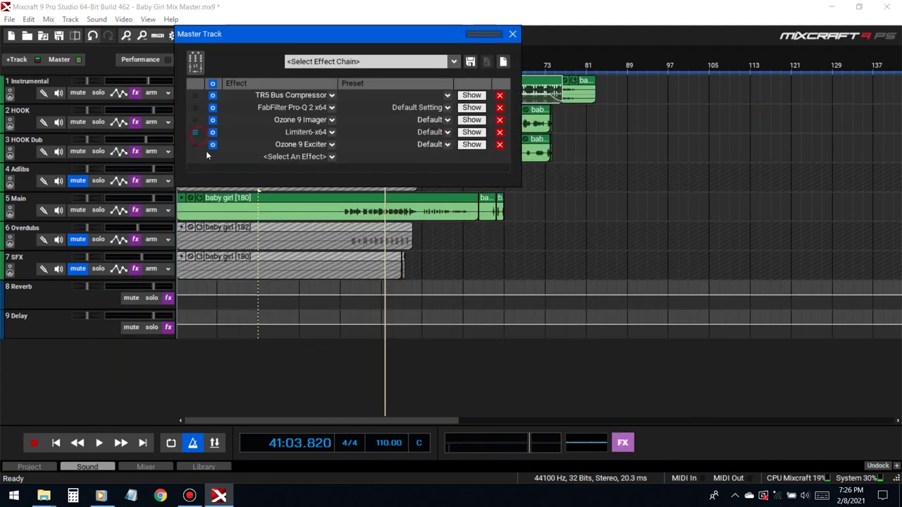
click(291, 157)
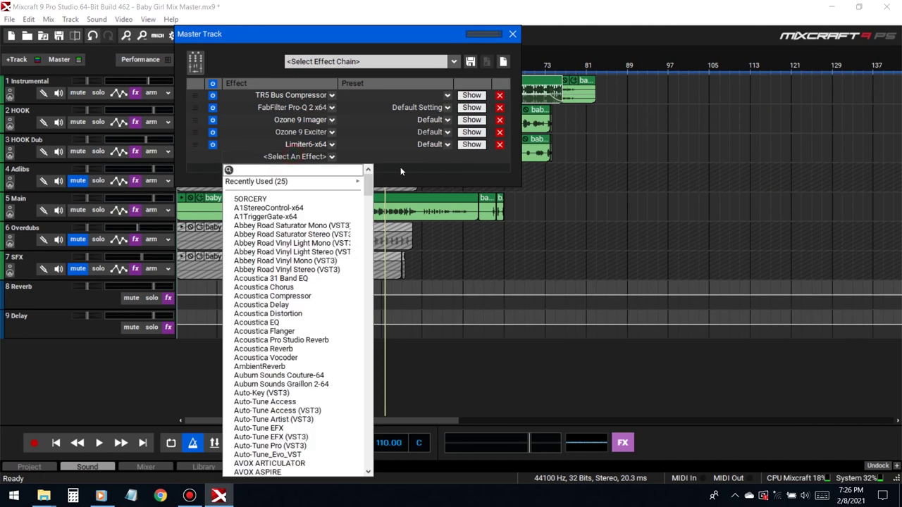
text(pro)
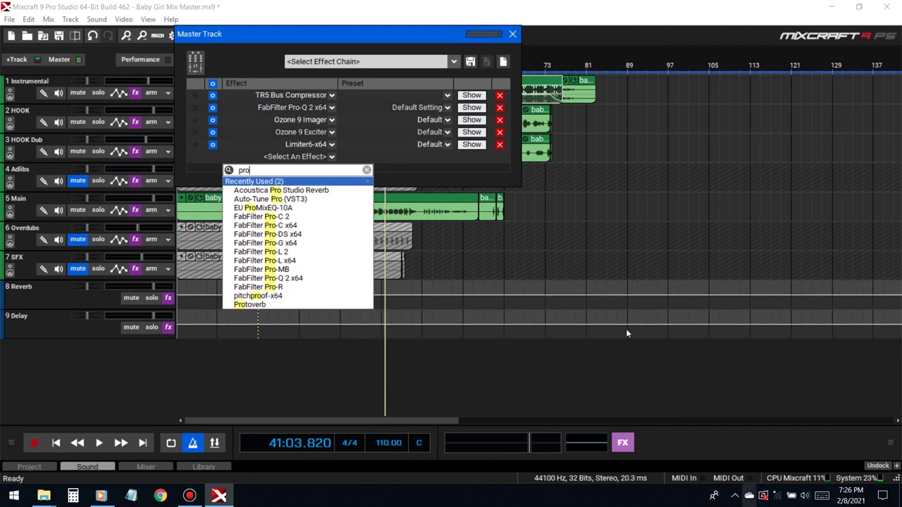
click(410, 157)
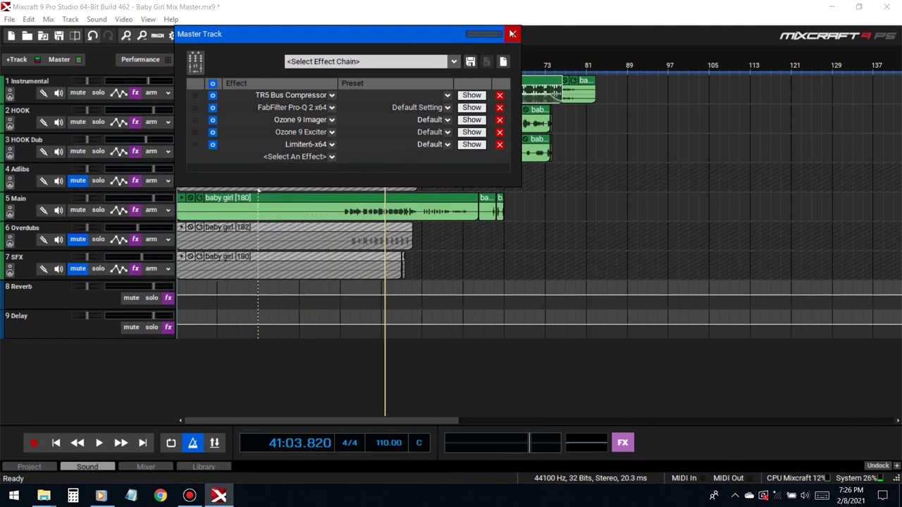
Step: Save the project, close the master track's effect list, and return the playhead to measure 17
click(58, 37)
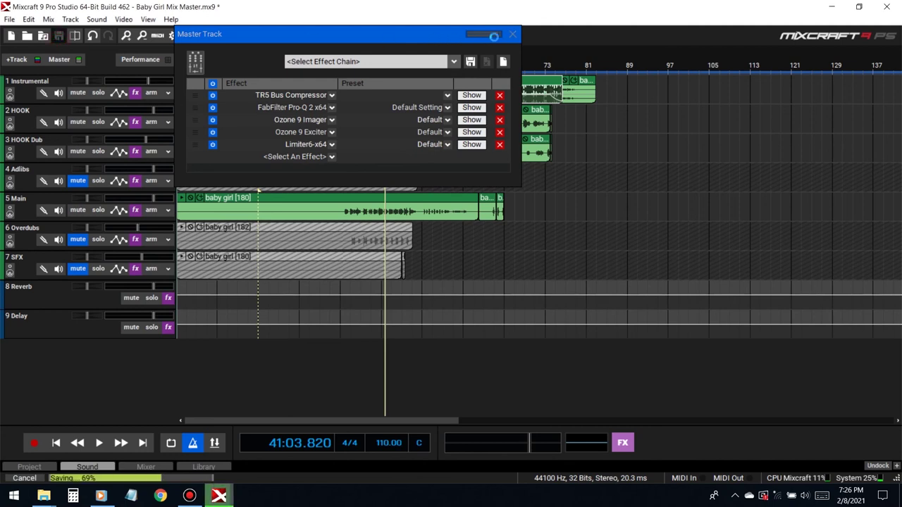
click(513, 34)
click(262, 65)
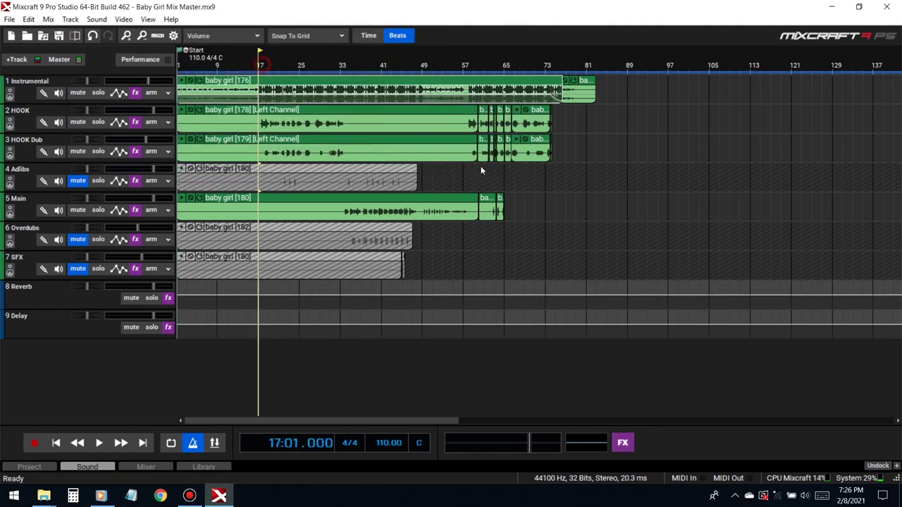
Step: Raise the system speaker volume to 100 and listen to the master again from measure 17
key(space)
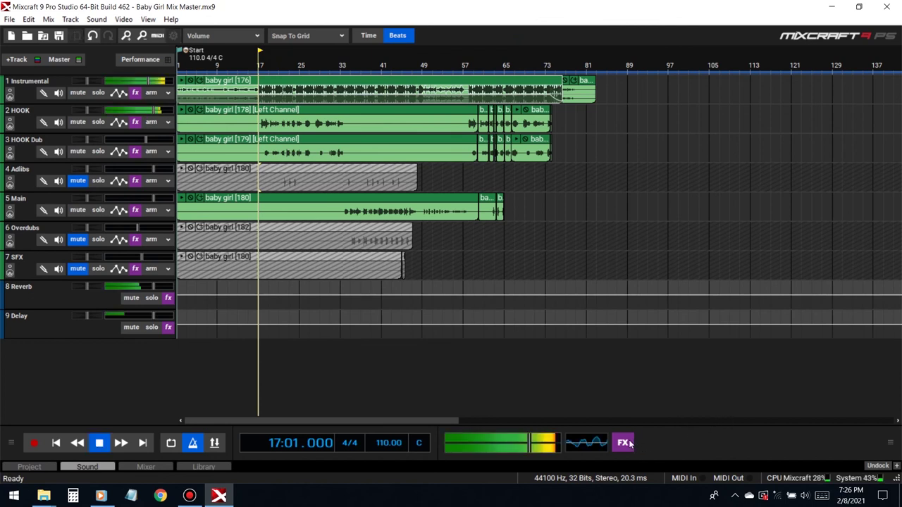
key(space)
click(804, 495)
scroll(739, 471, up, 11)
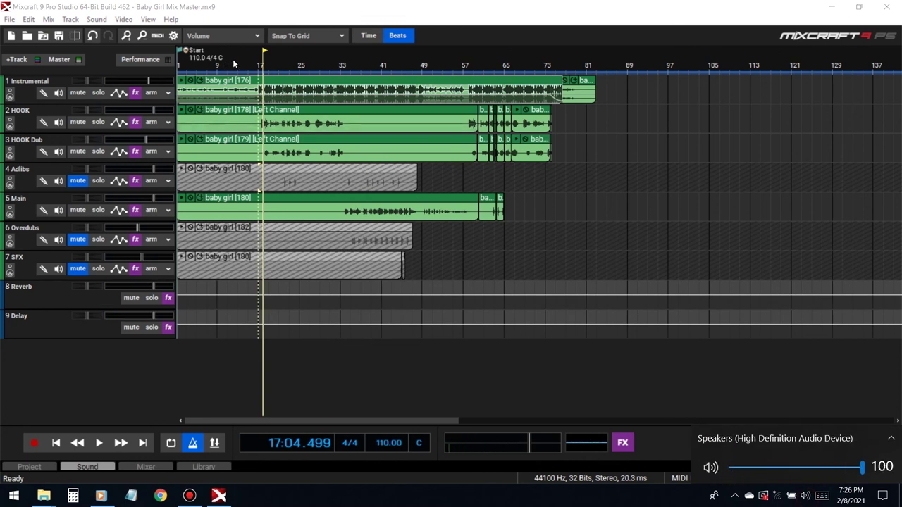
click(257, 67)
click(259, 66)
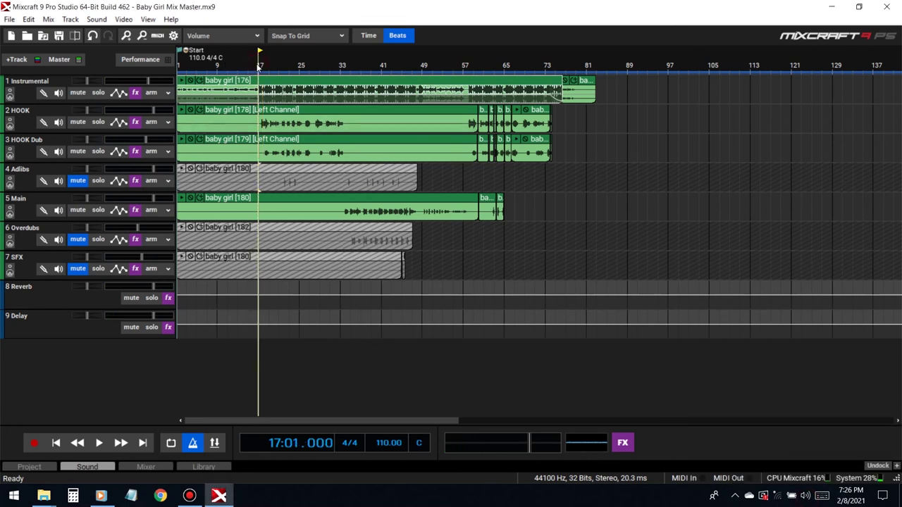
key(space)
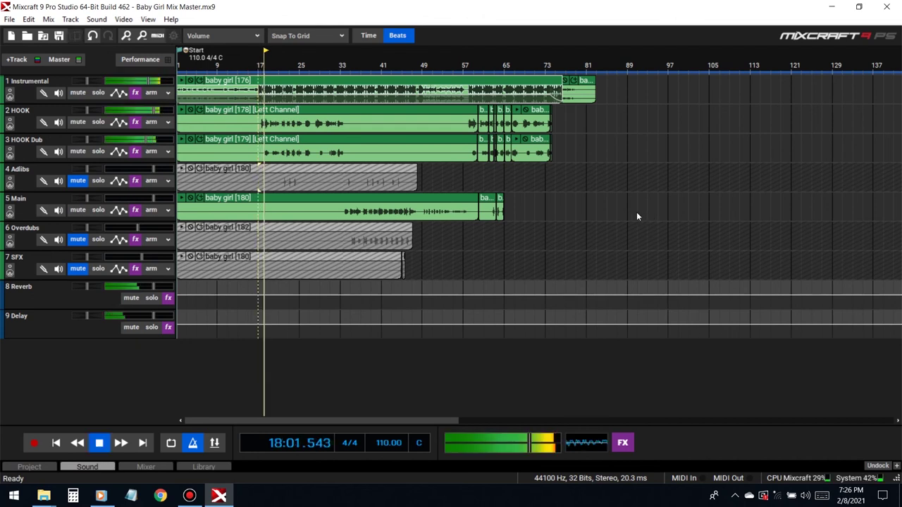
key(space)
Step: Set the low shelf in the master's FabFilter Pro-Q 2 to Mid placement, move it to about 27 Hz and +2.4 dB, and close the effect windows
click(622, 443)
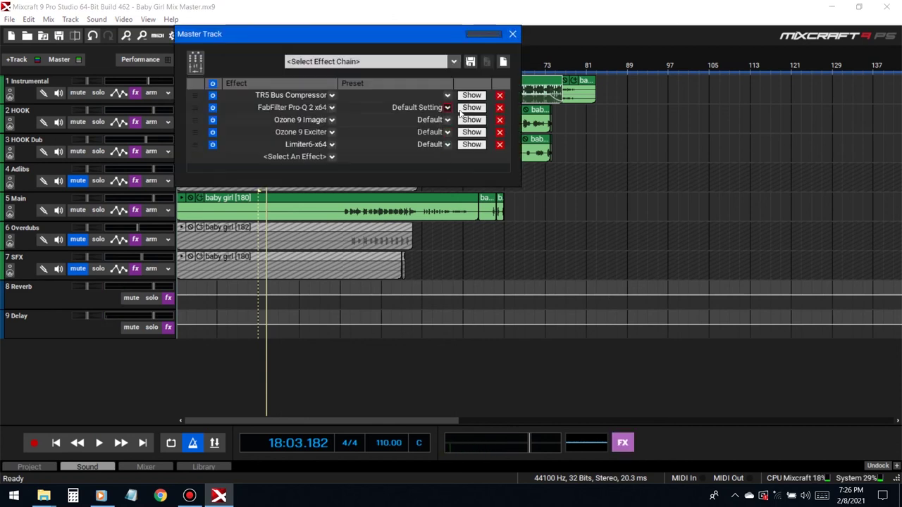
click(365, 229)
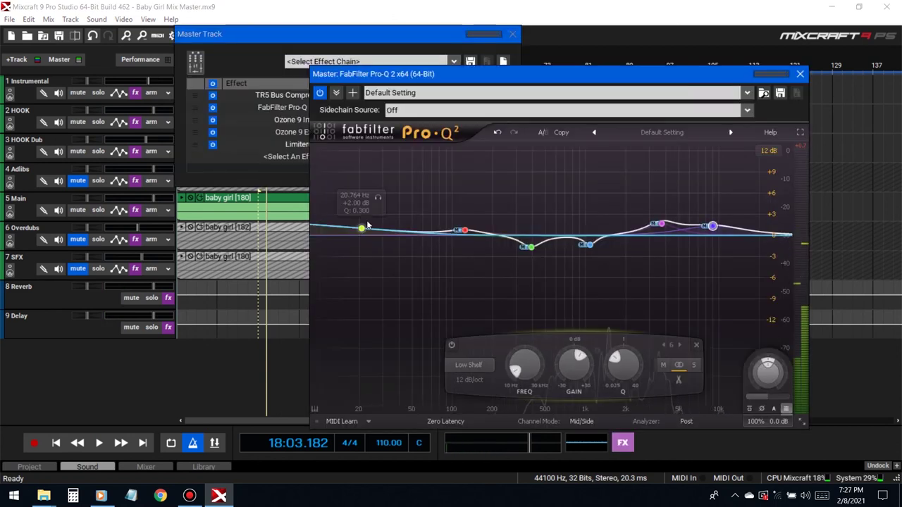
right_click(365, 229)
mouse_move(419, 271)
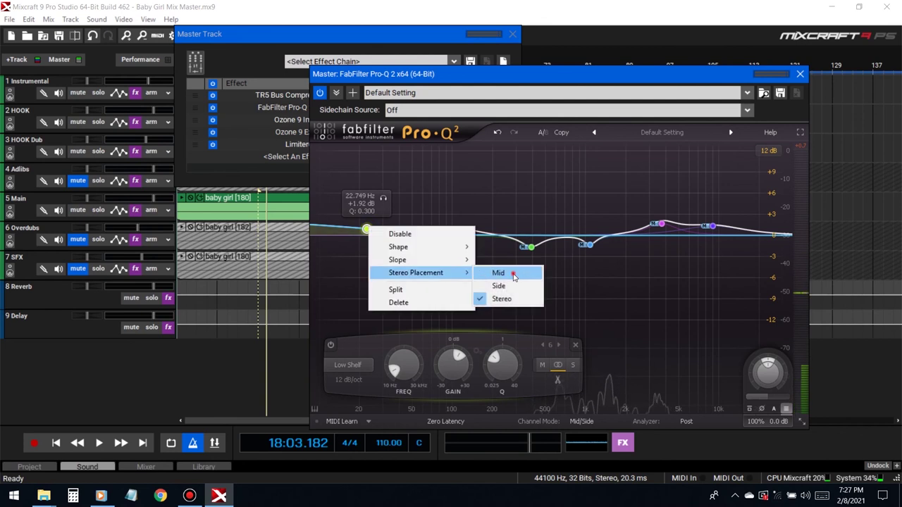
click(497, 270)
drag(368, 230, 378, 227)
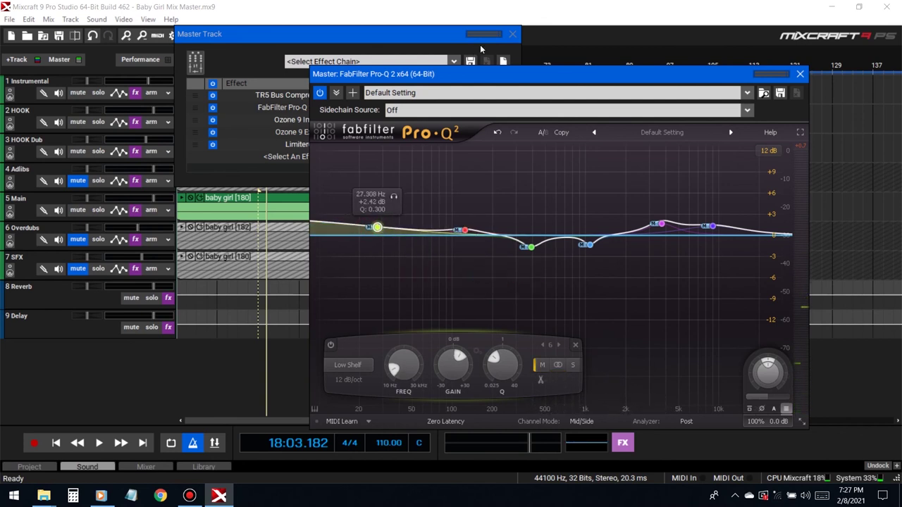
click(512, 34)
click(797, 76)
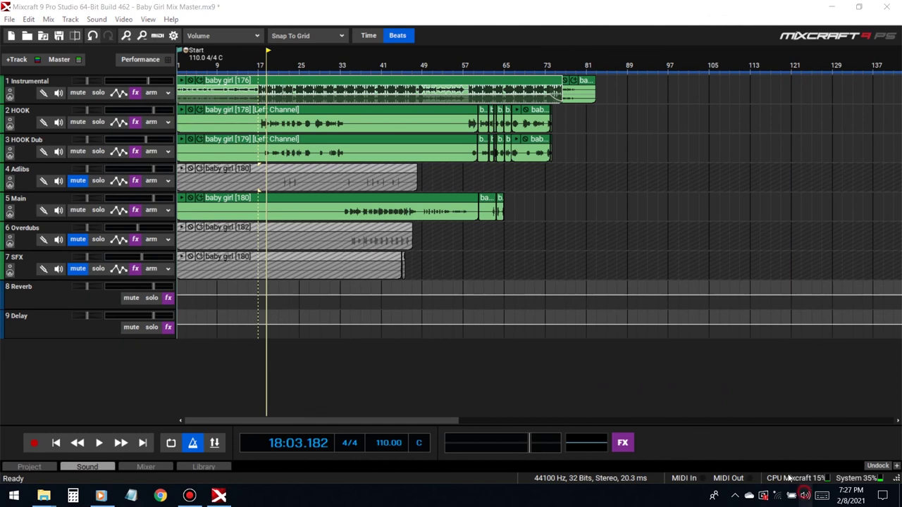
Step: Lower the system speaker volume to 96 and look over the master track's effect list
key(minus)
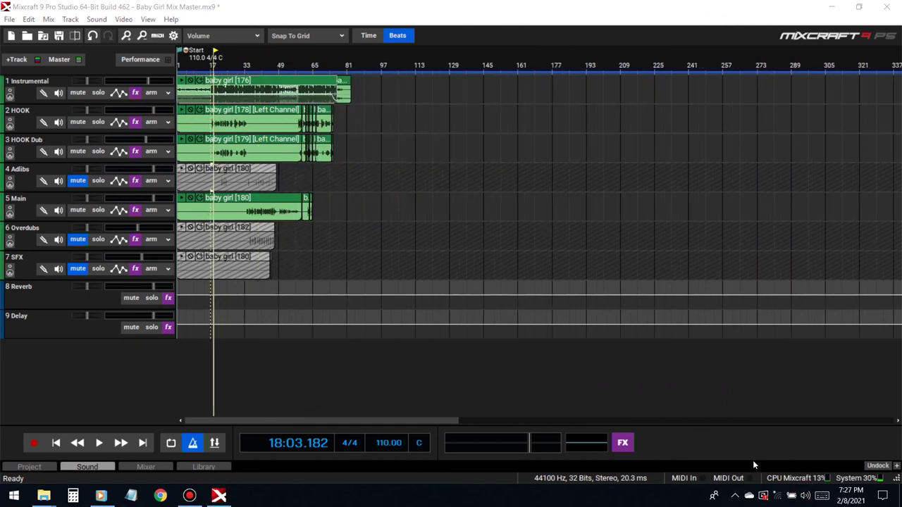
click(803, 495)
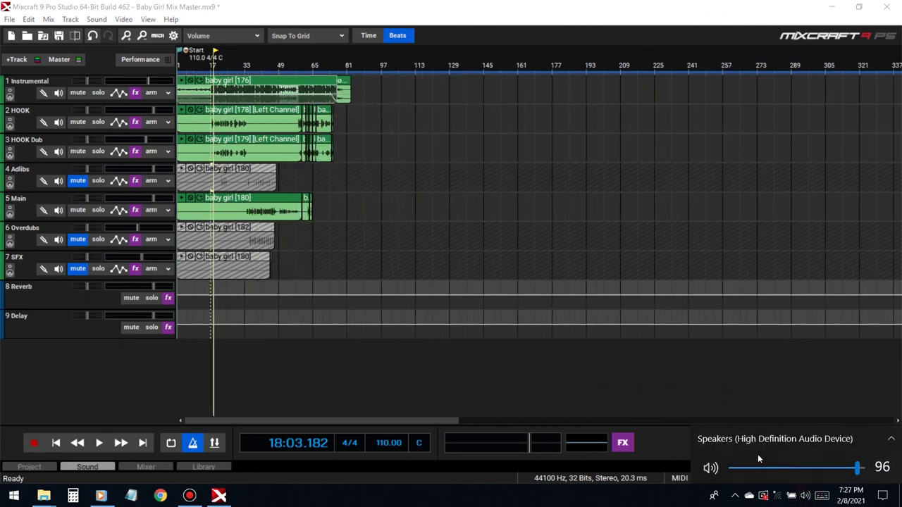
click(679, 449)
click(622, 442)
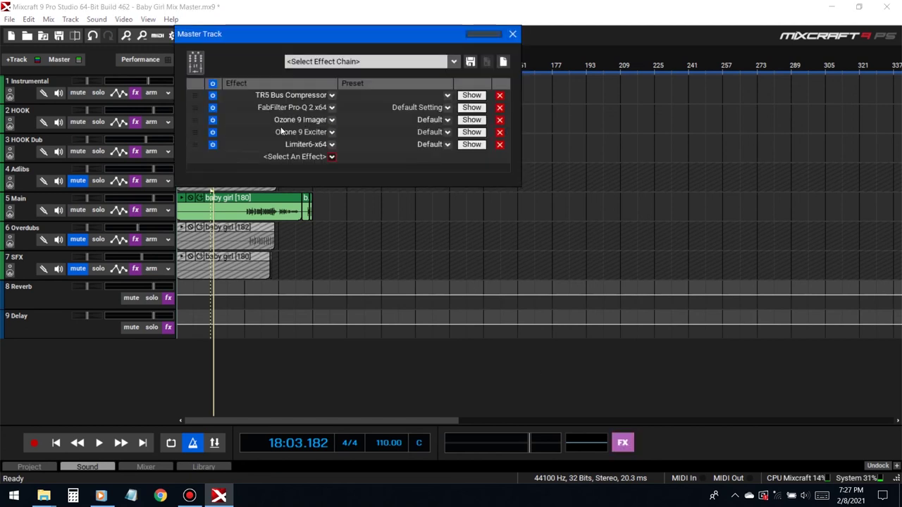
click(512, 35)
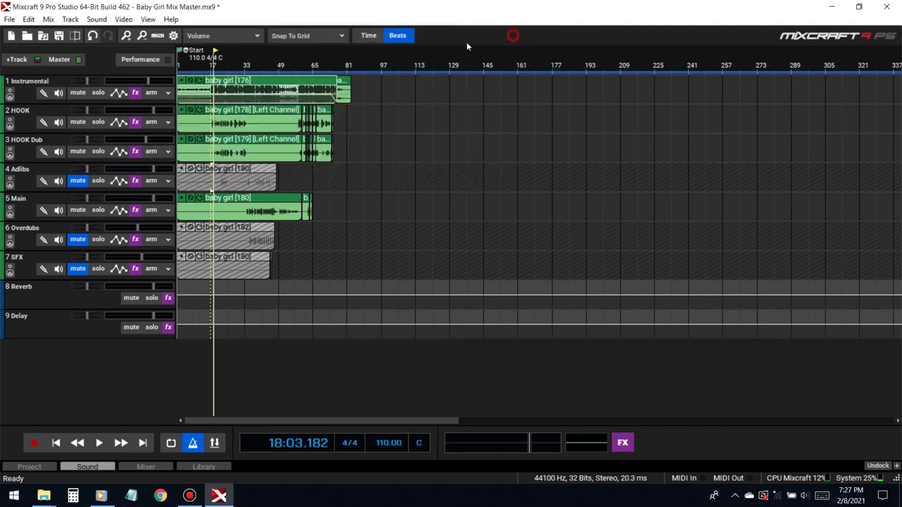
Step: Unmute the SFX, Adlibs and Overdubs tracks
click(77, 269)
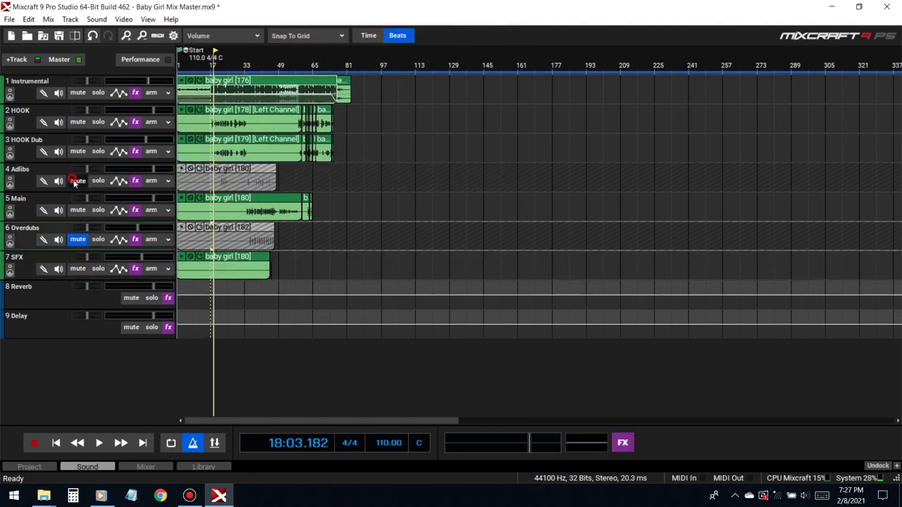
click(74, 182)
click(76, 239)
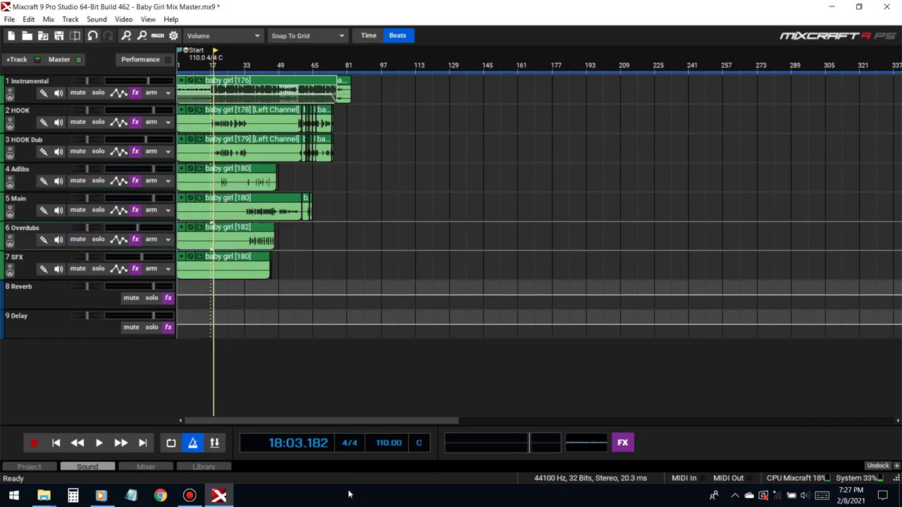